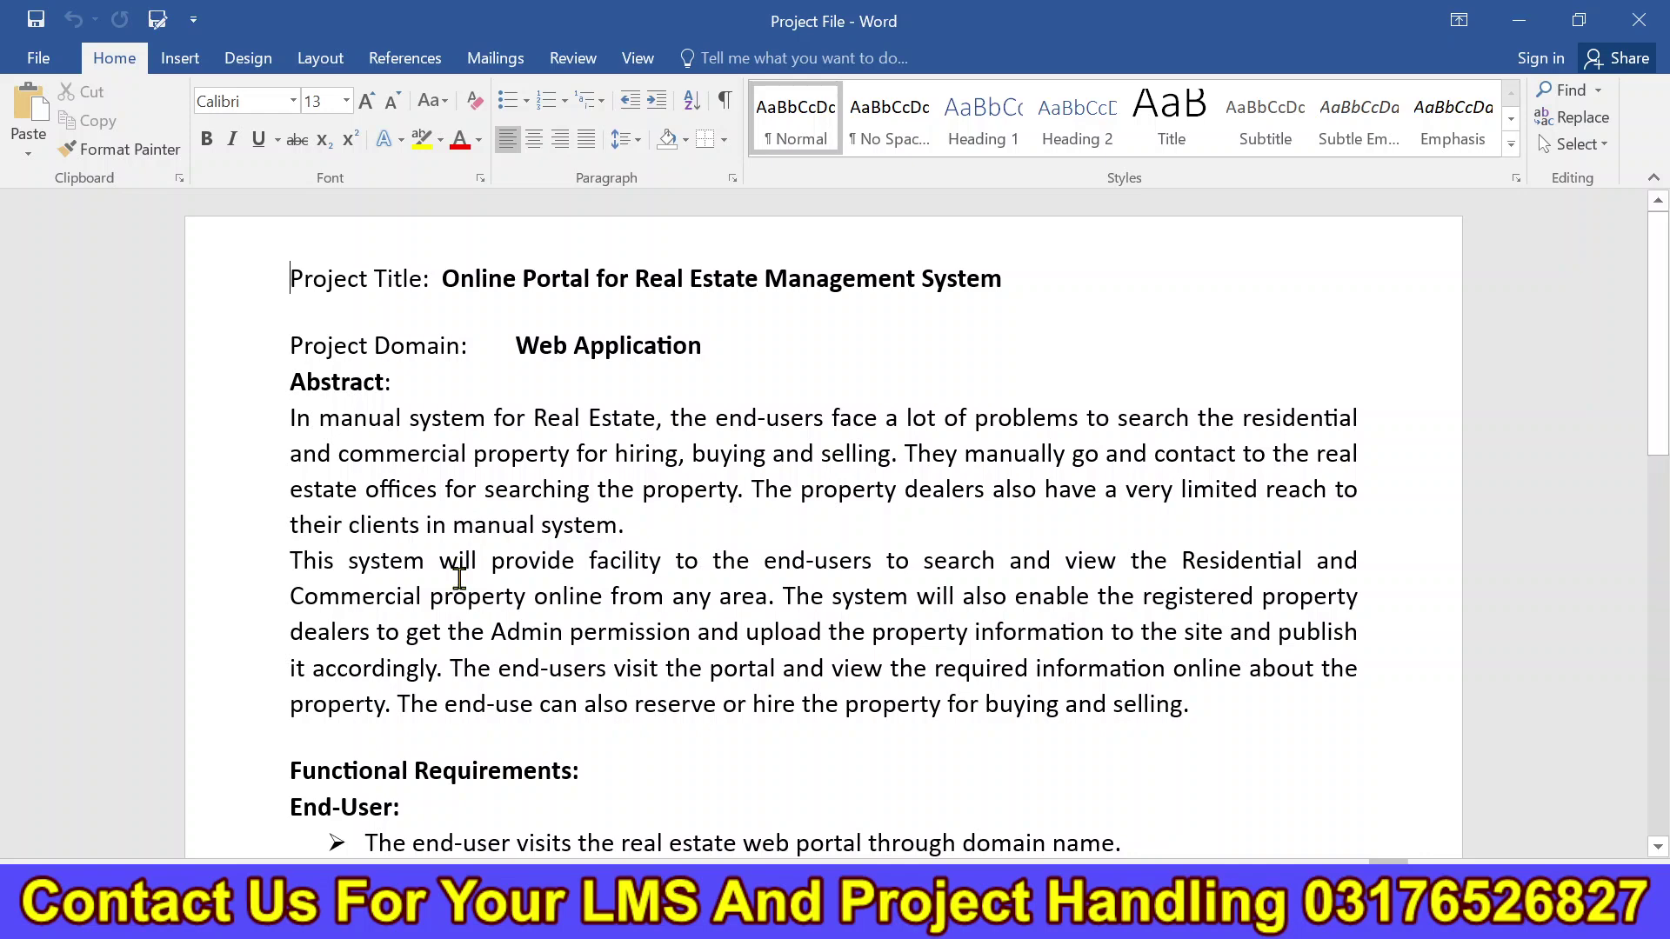
Highlight the End-User functional requirements, from portal visits through transactions and payment.
drag(1664, 295, 1667, 491)
click(346, 242)
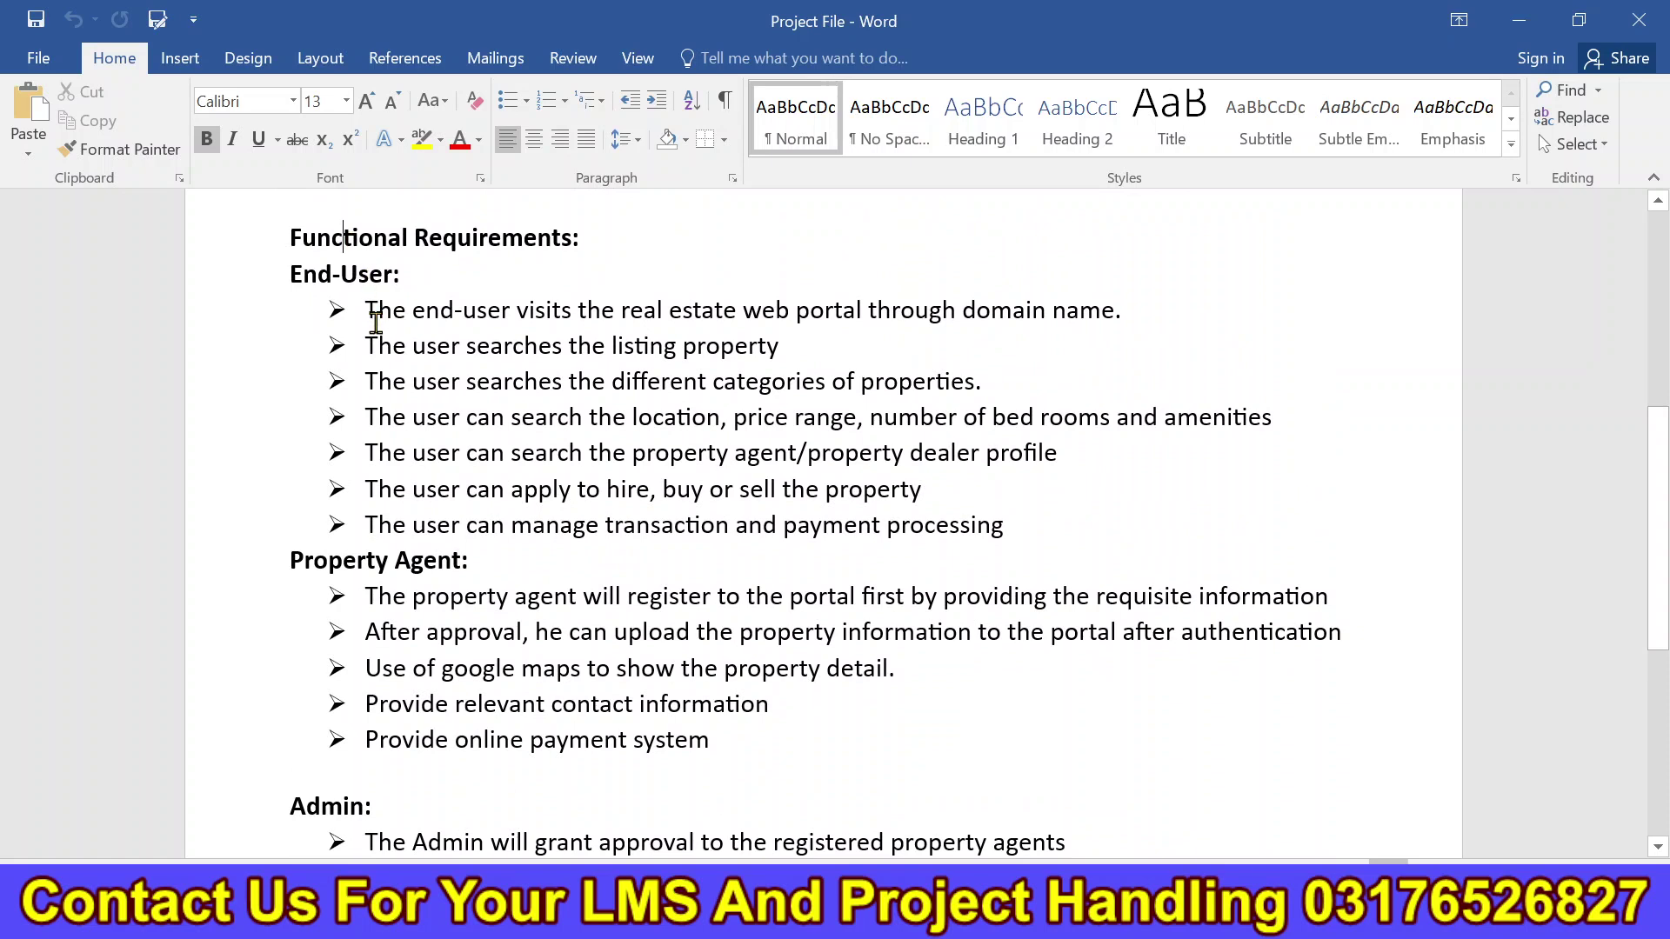
click(375, 320)
drag(1144, 309, 518, 306)
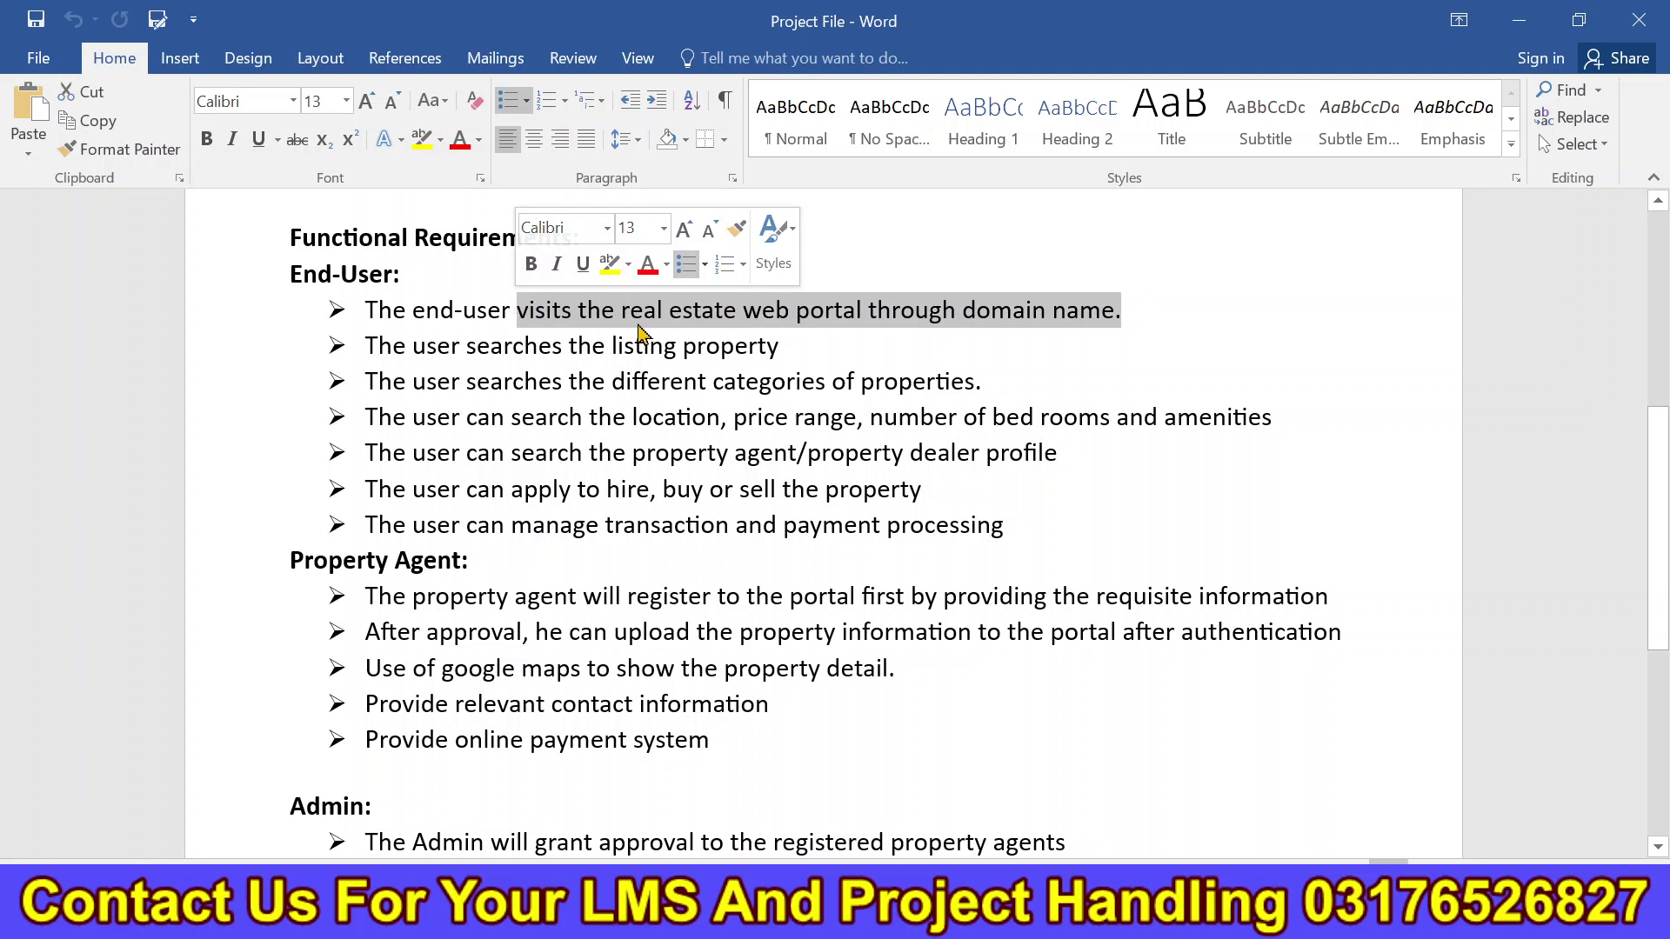
drag(783, 348, 478, 356)
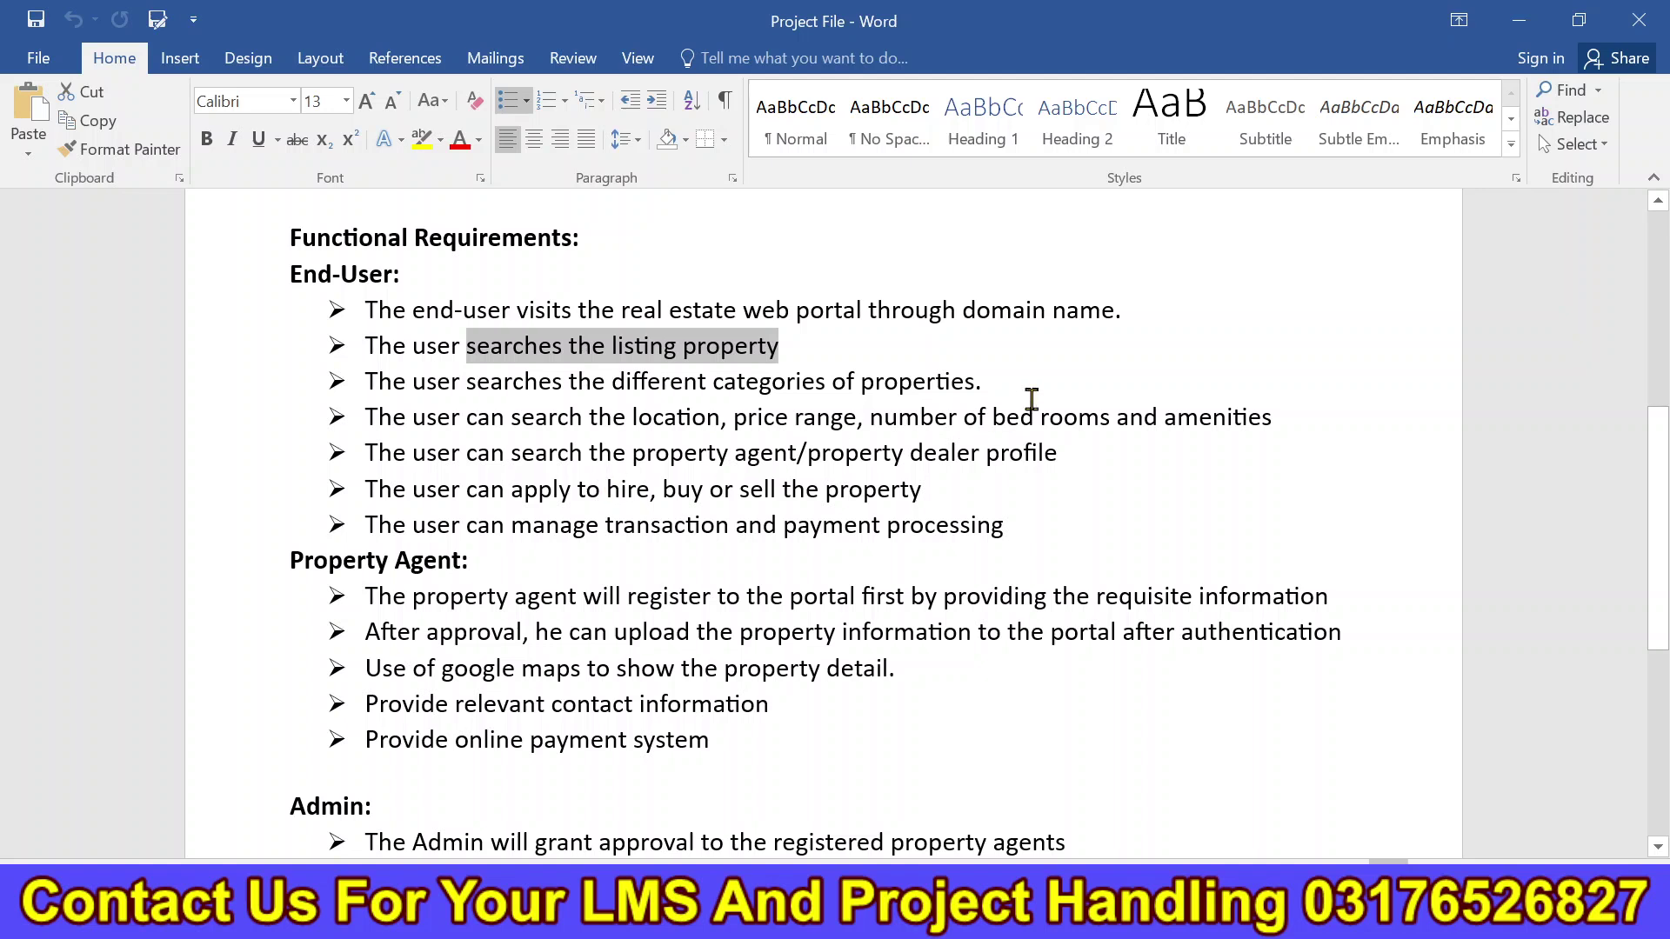
drag(983, 383, 715, 385)
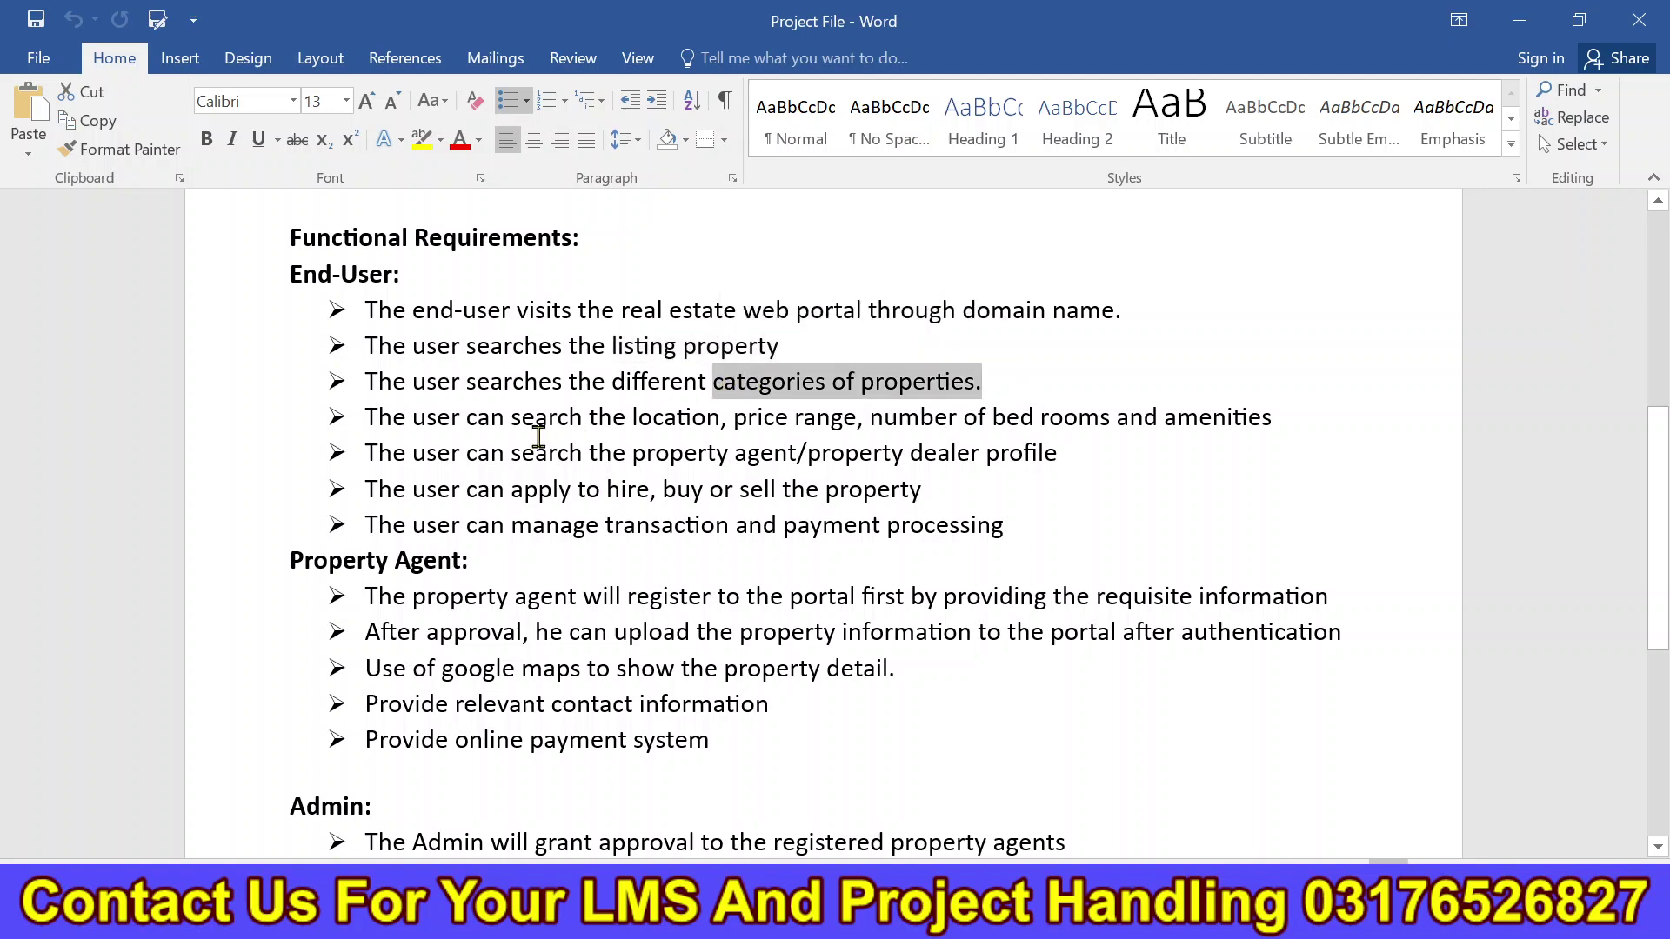
drag(531, 421, 990, 420)
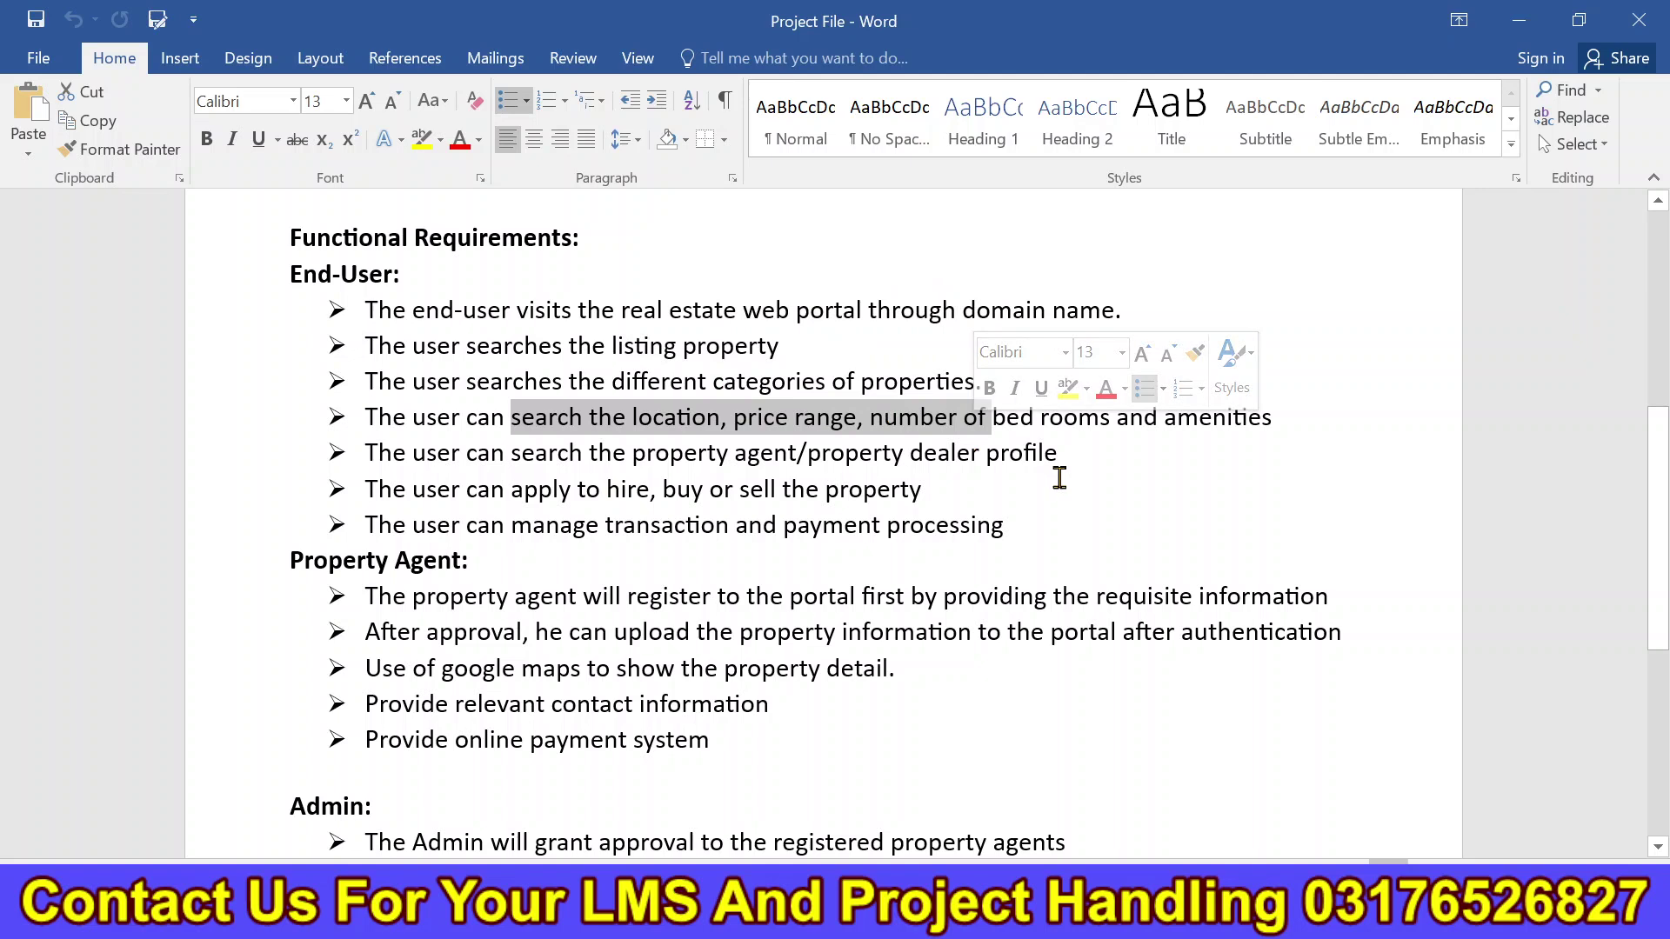
drag(562, 461, 1051, 466)
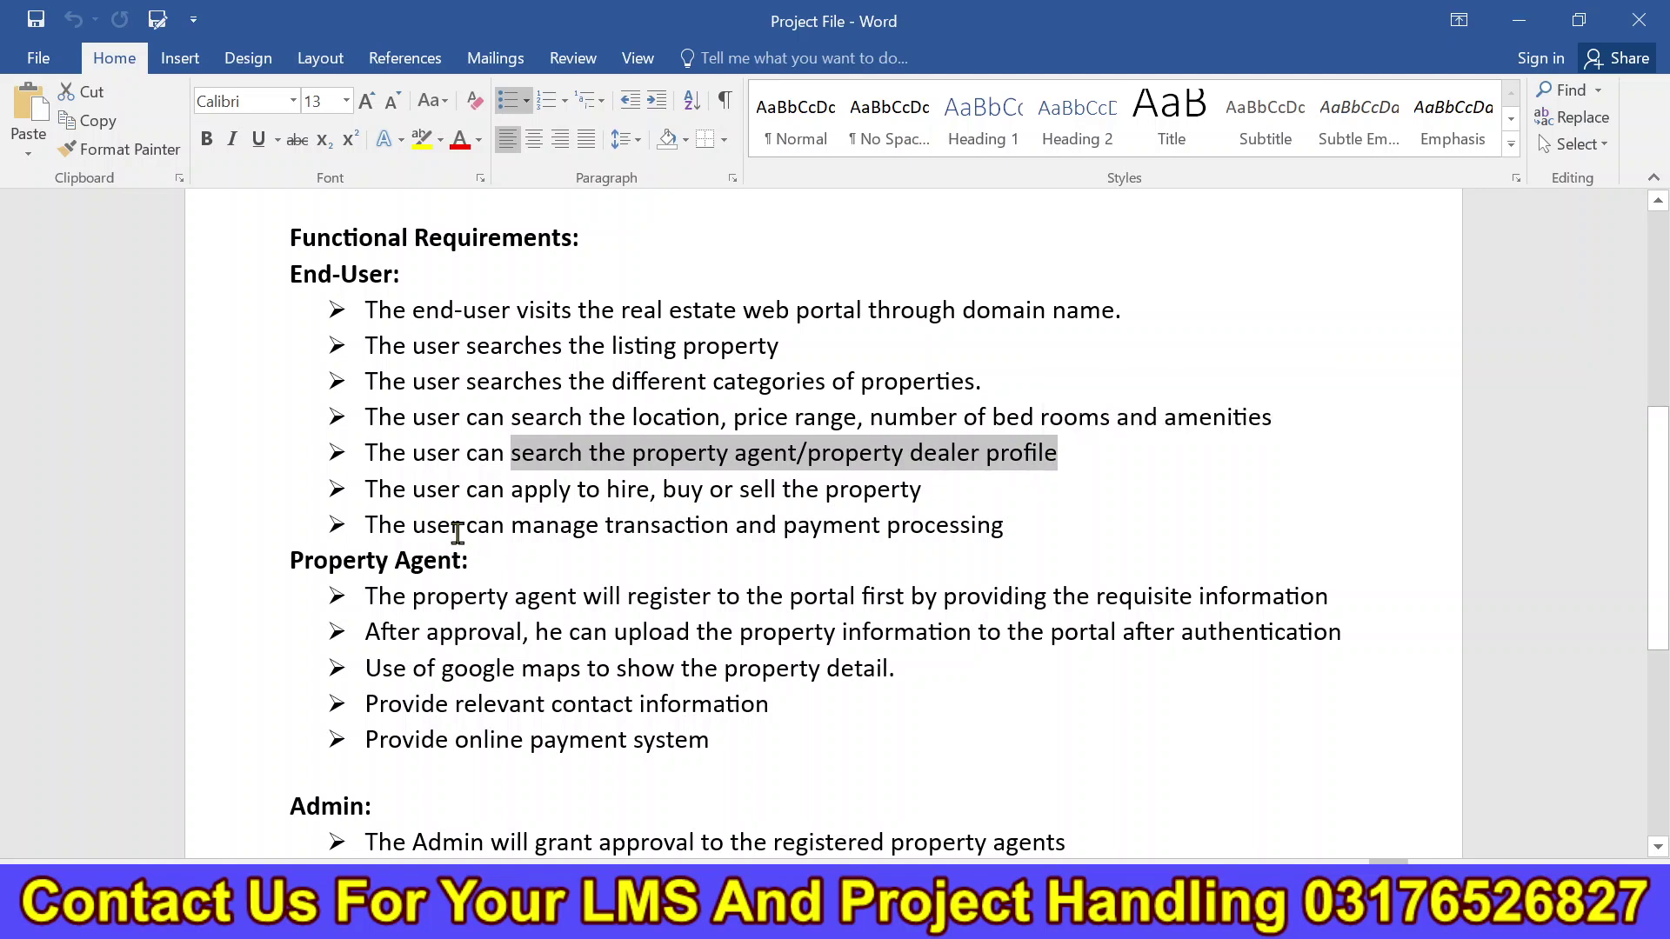
drag(403, 494, 947, 493)
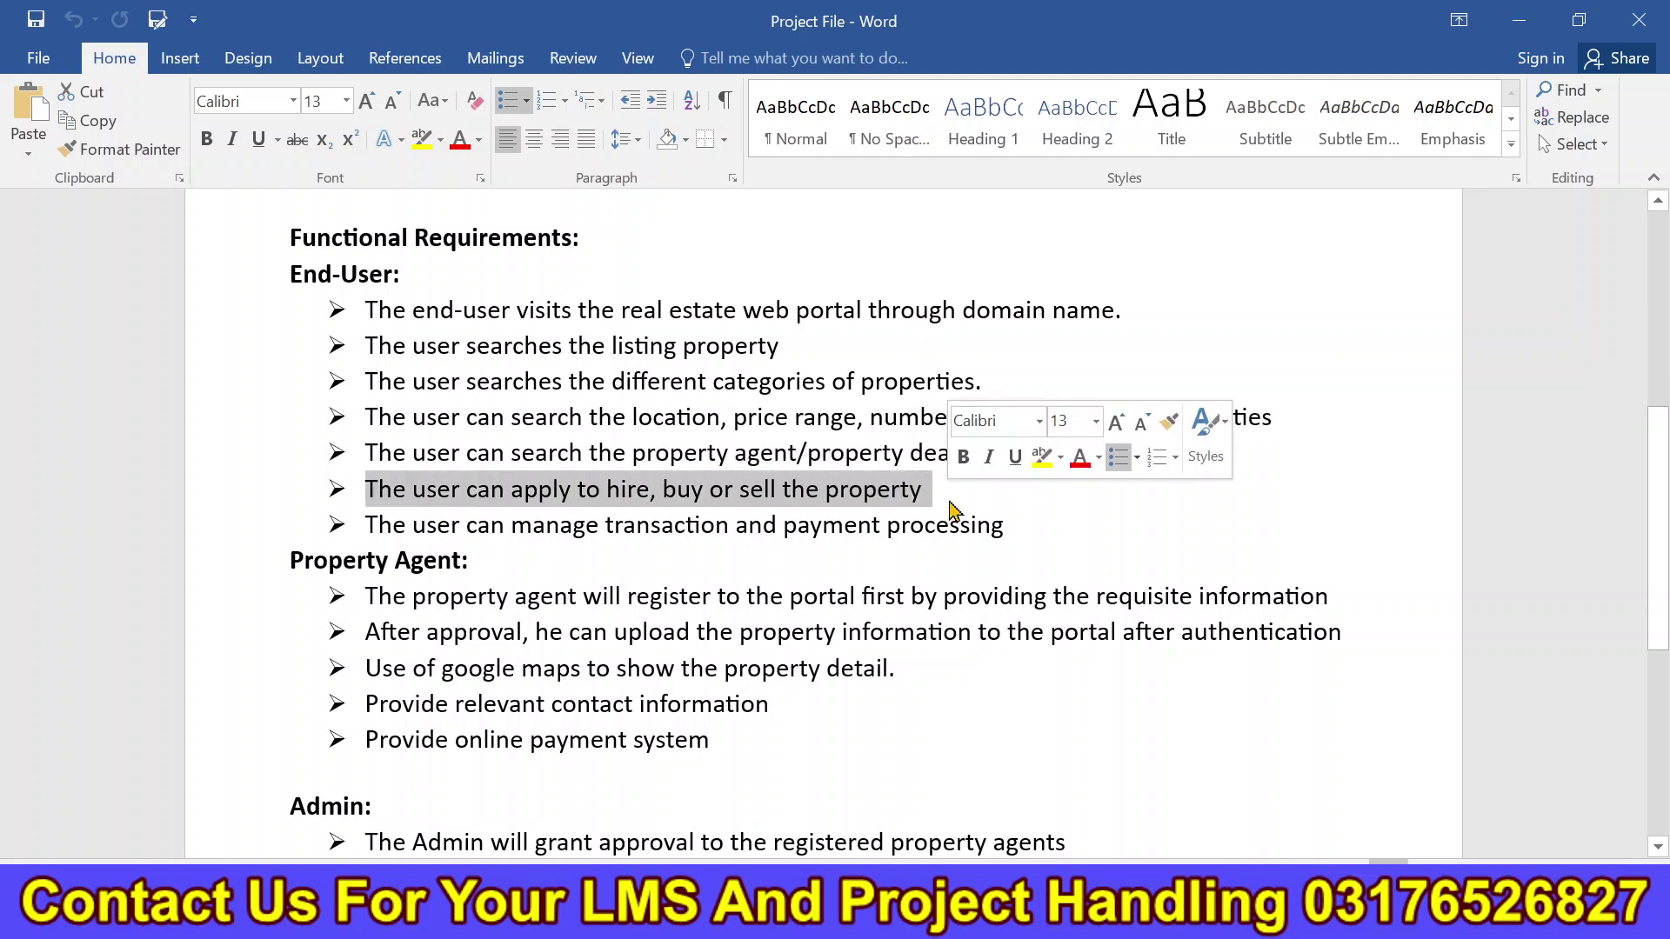
drag(1059, 535, 412, 525)
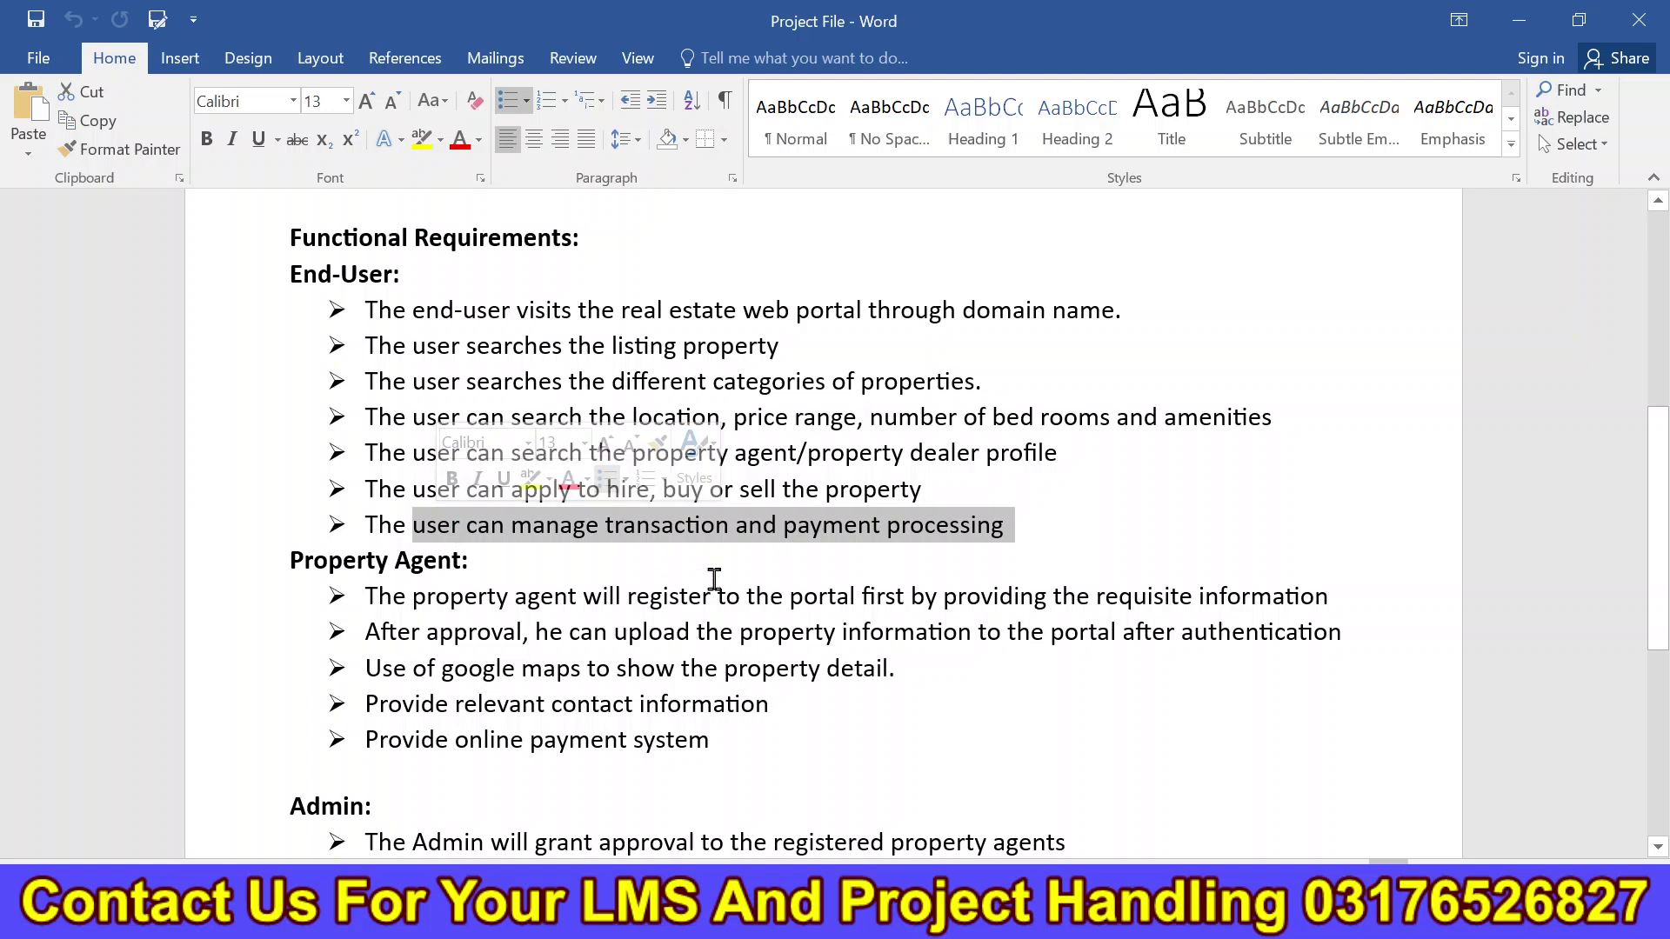
Highlight the agent-approval, Google Maps, contact, online payment and Admin requirements.
scroll(1021, 583, down, 2)
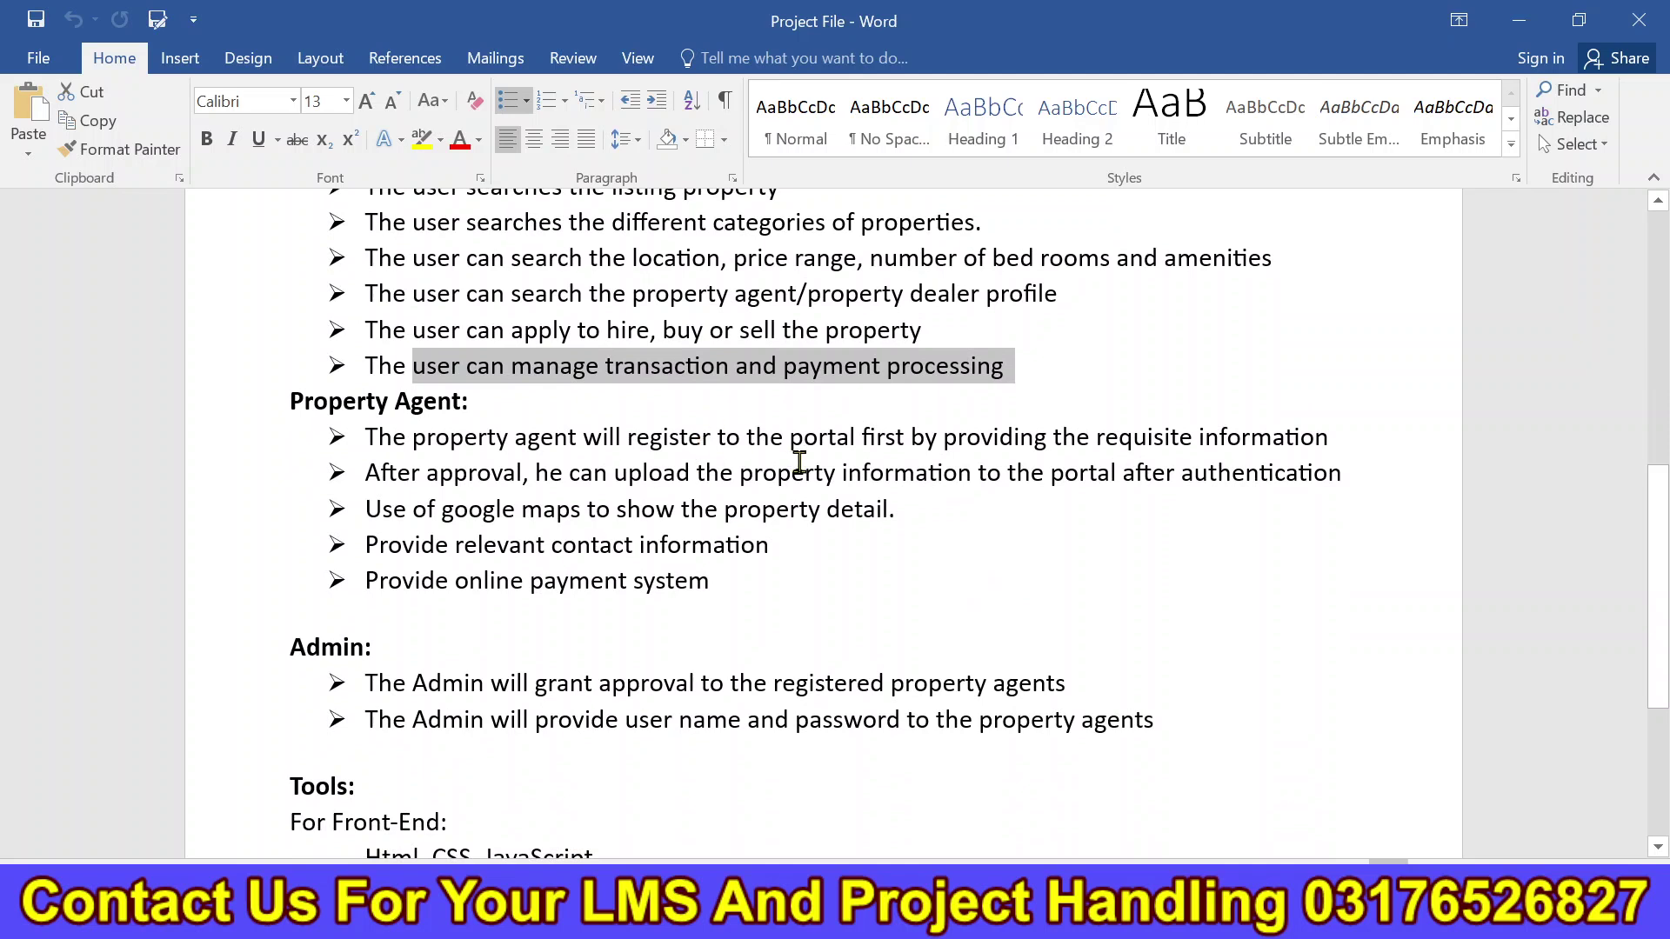
drag(427, 474, 679, 484)
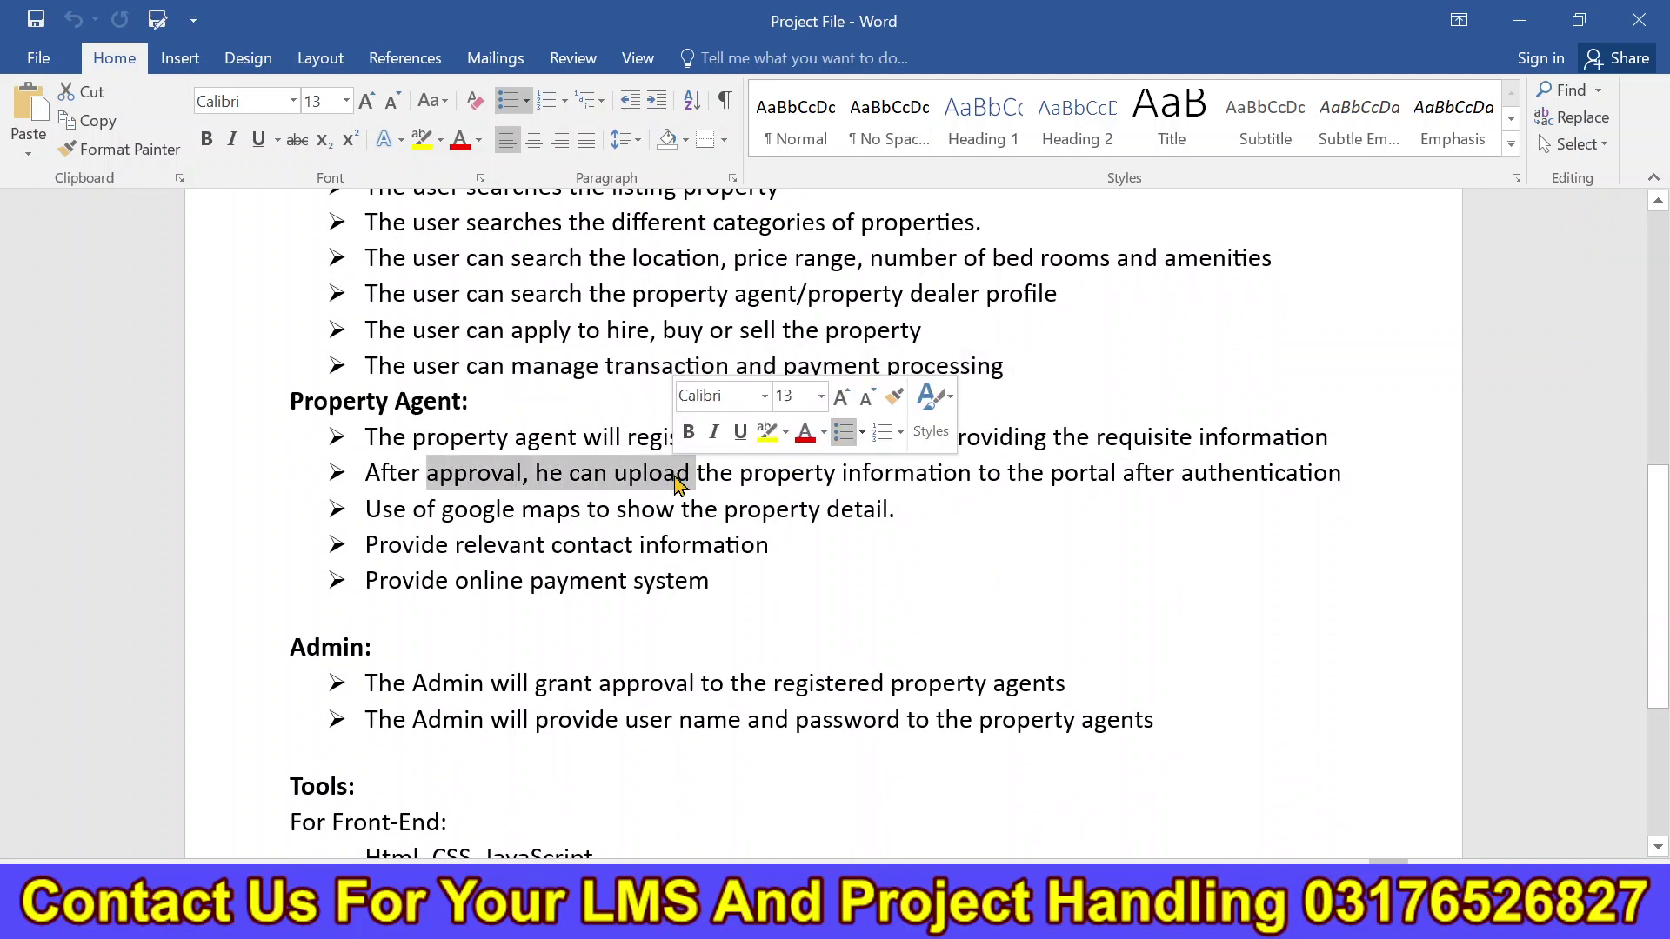
click(798, 505)
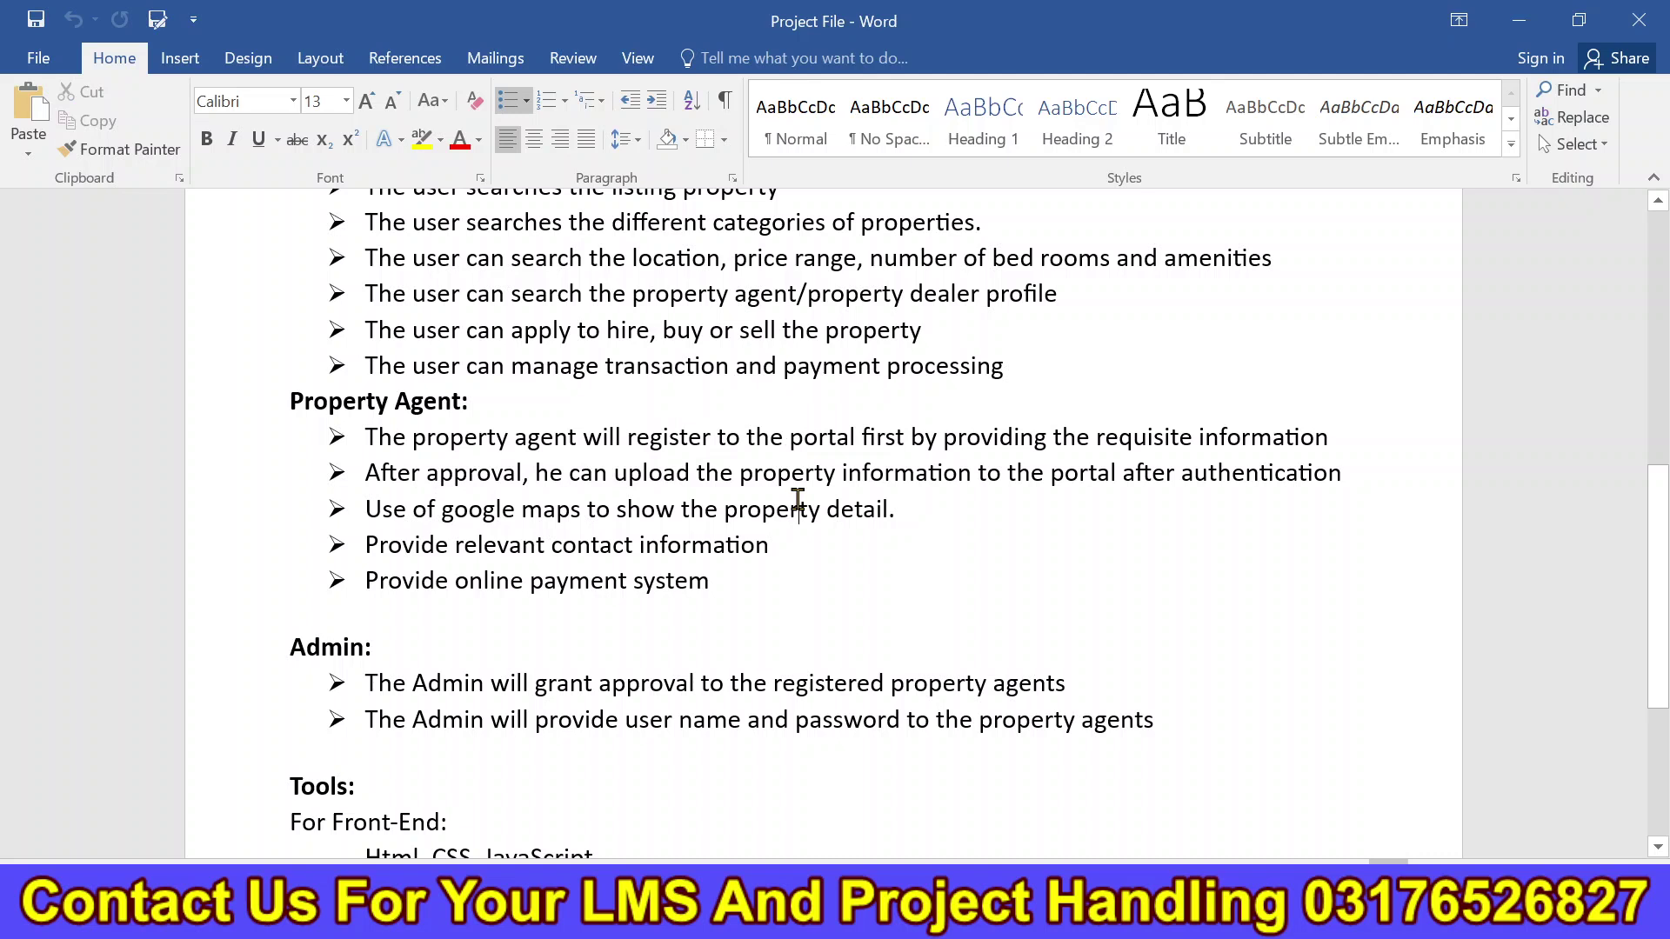
drag(909, 509, 364, 509)
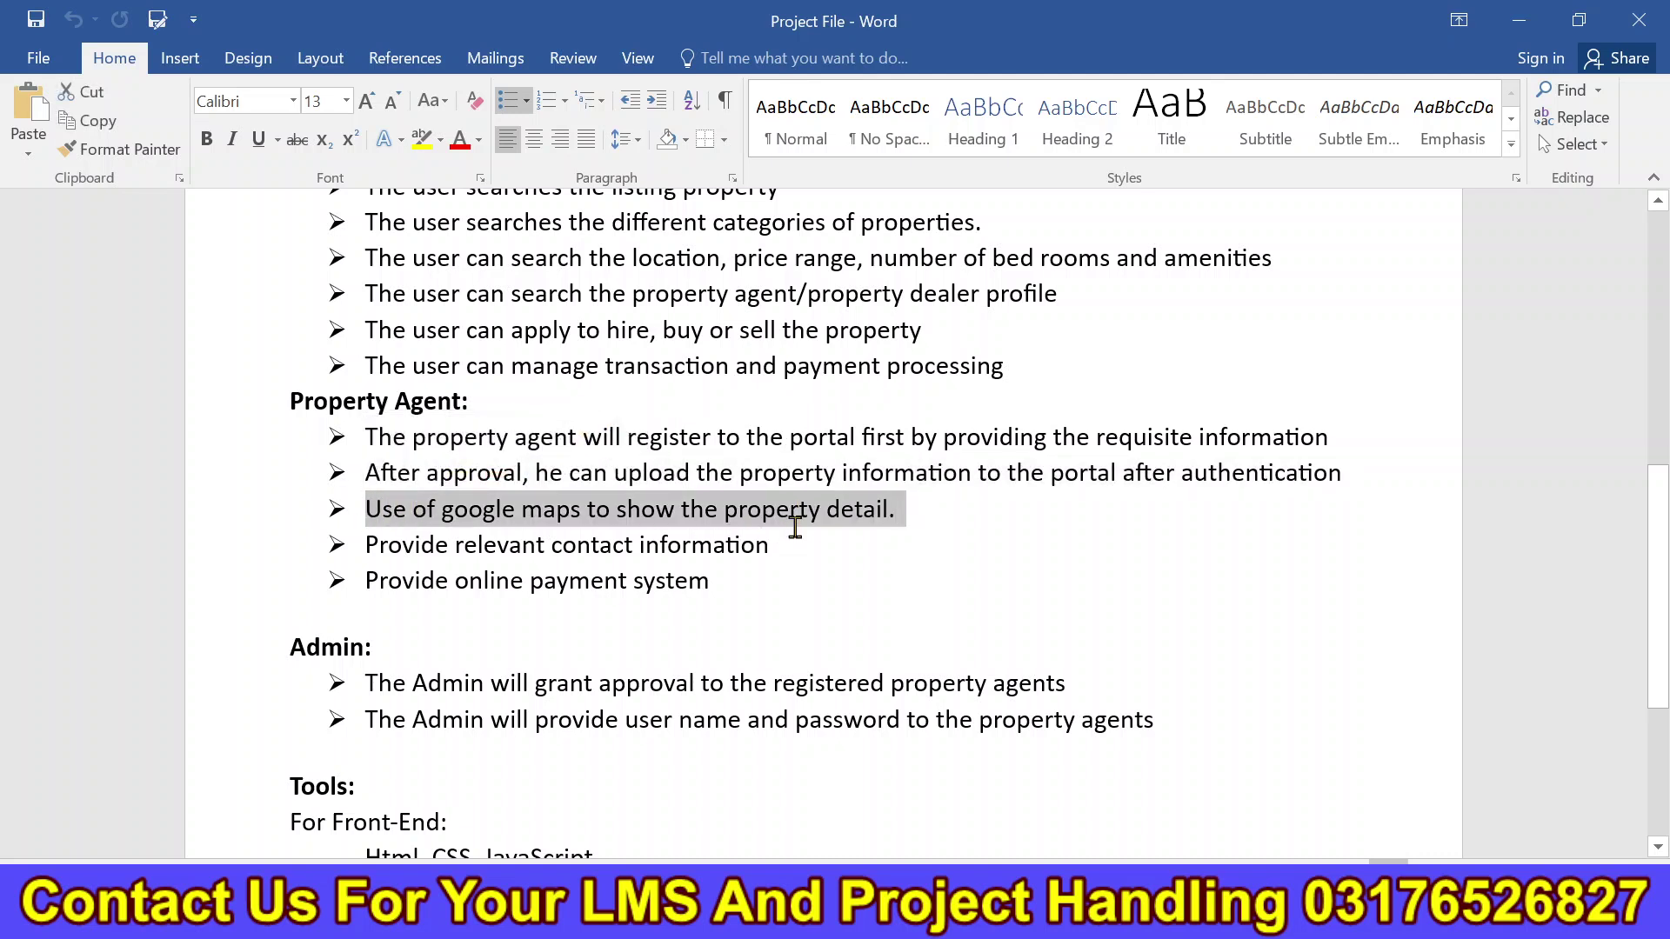
drag(796, 533, 369, 510)
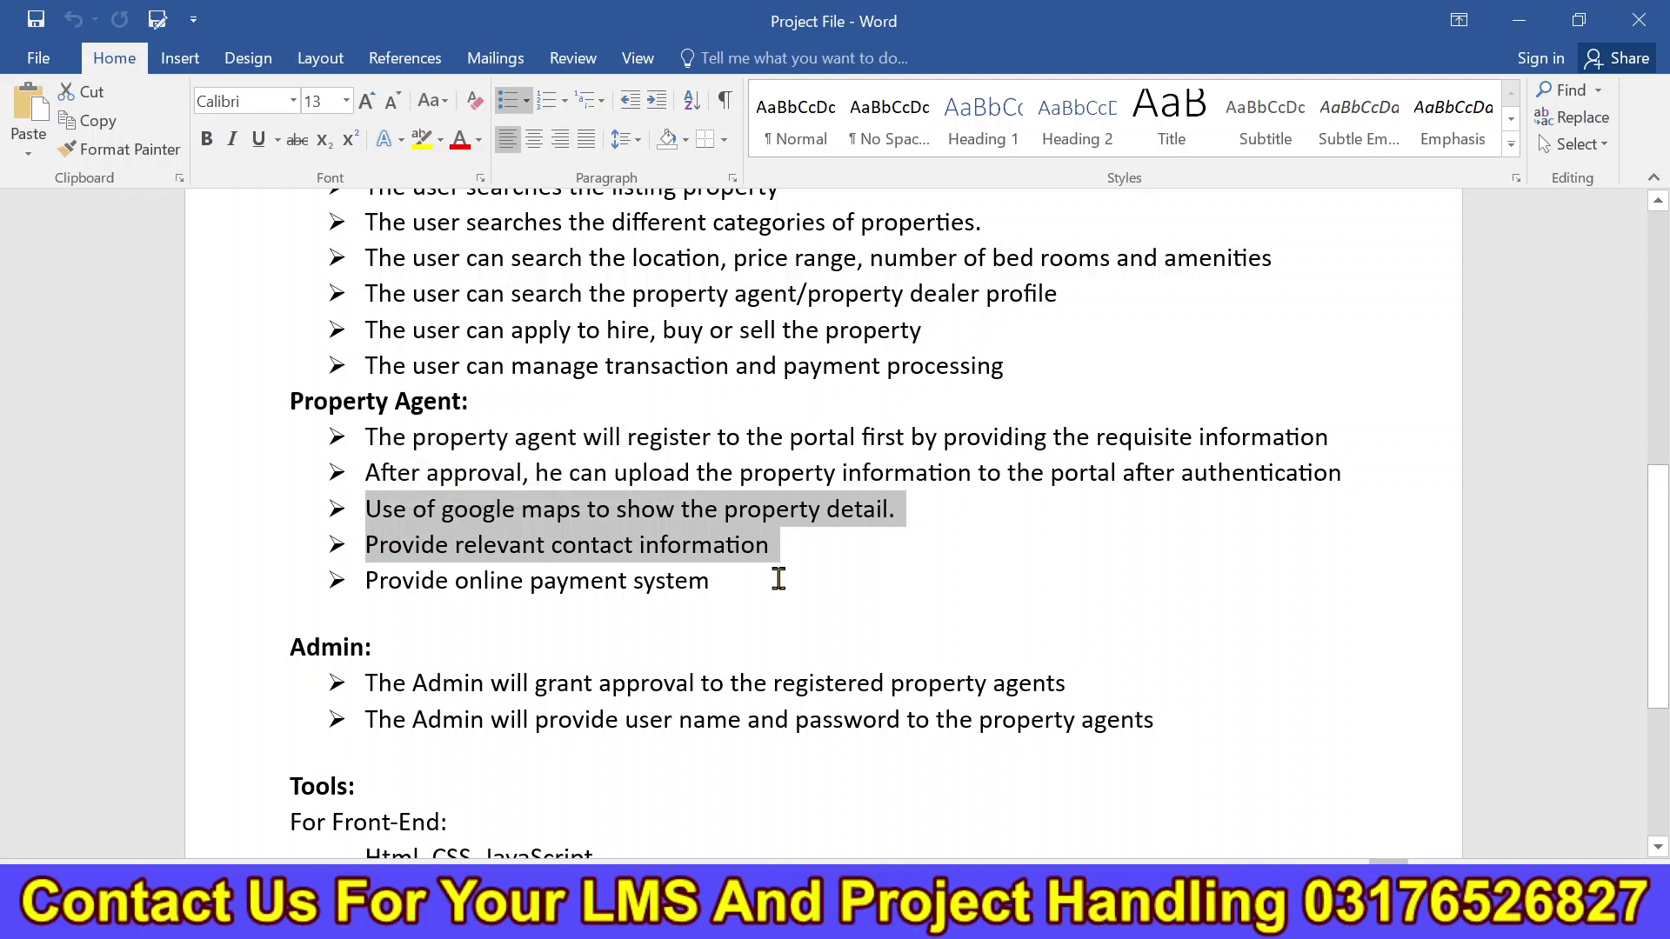
drag(776, 582, 364, 580)
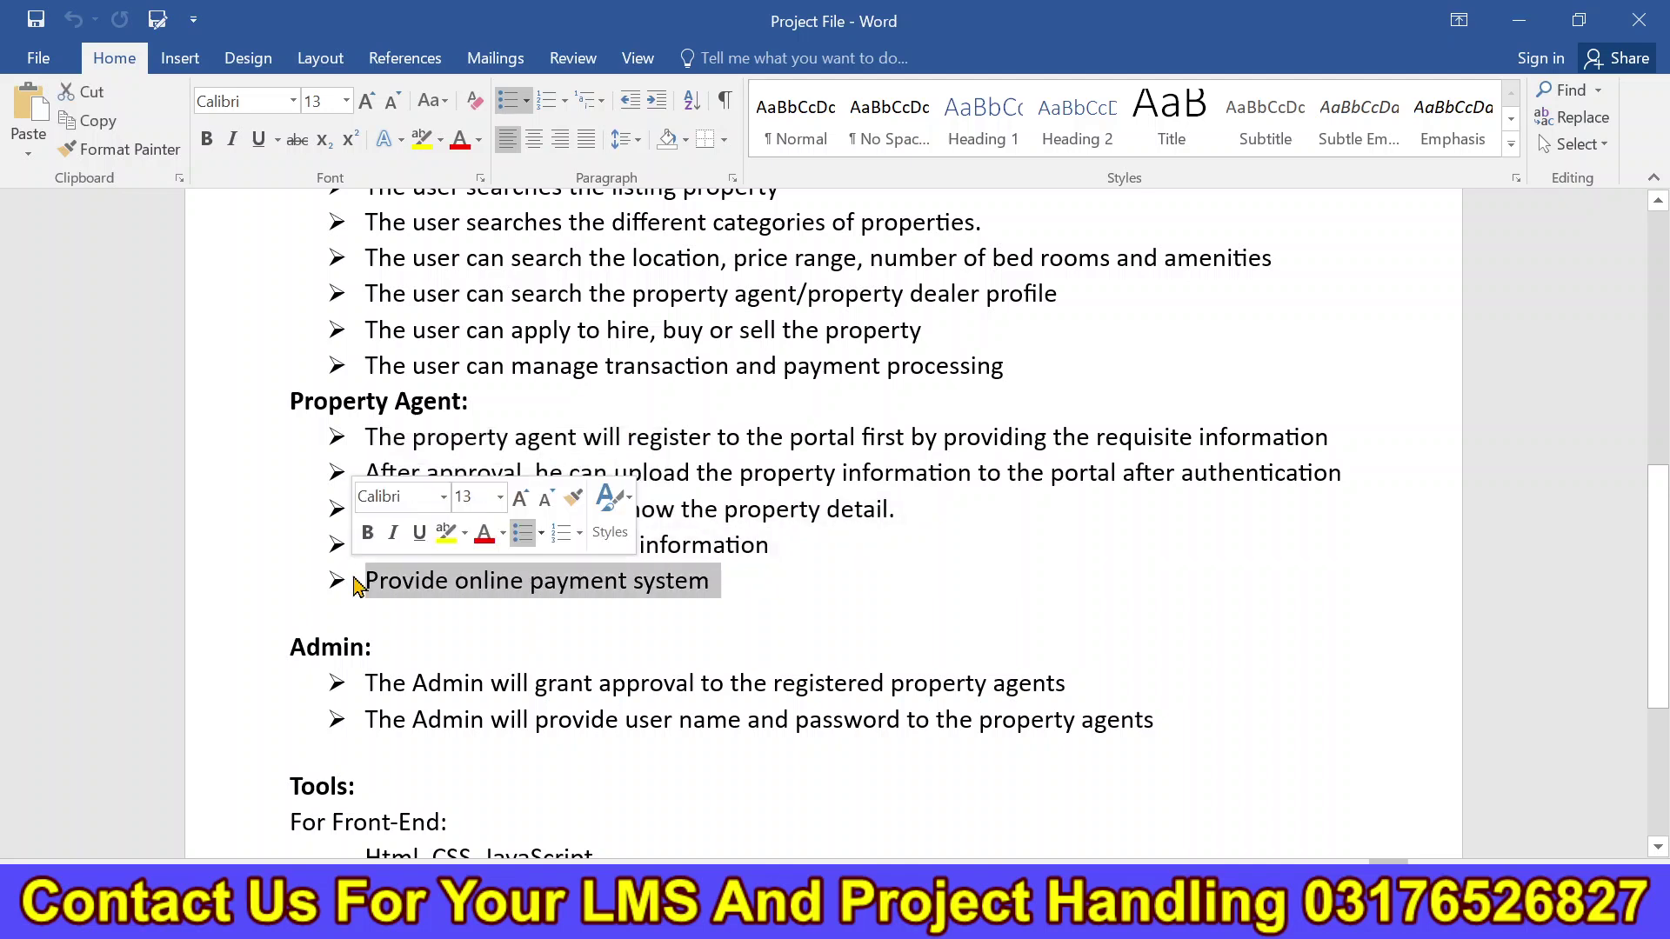
drag(365, 691, 883, 738)
click(893, 741)
drag(1095, 686, 734, 685)
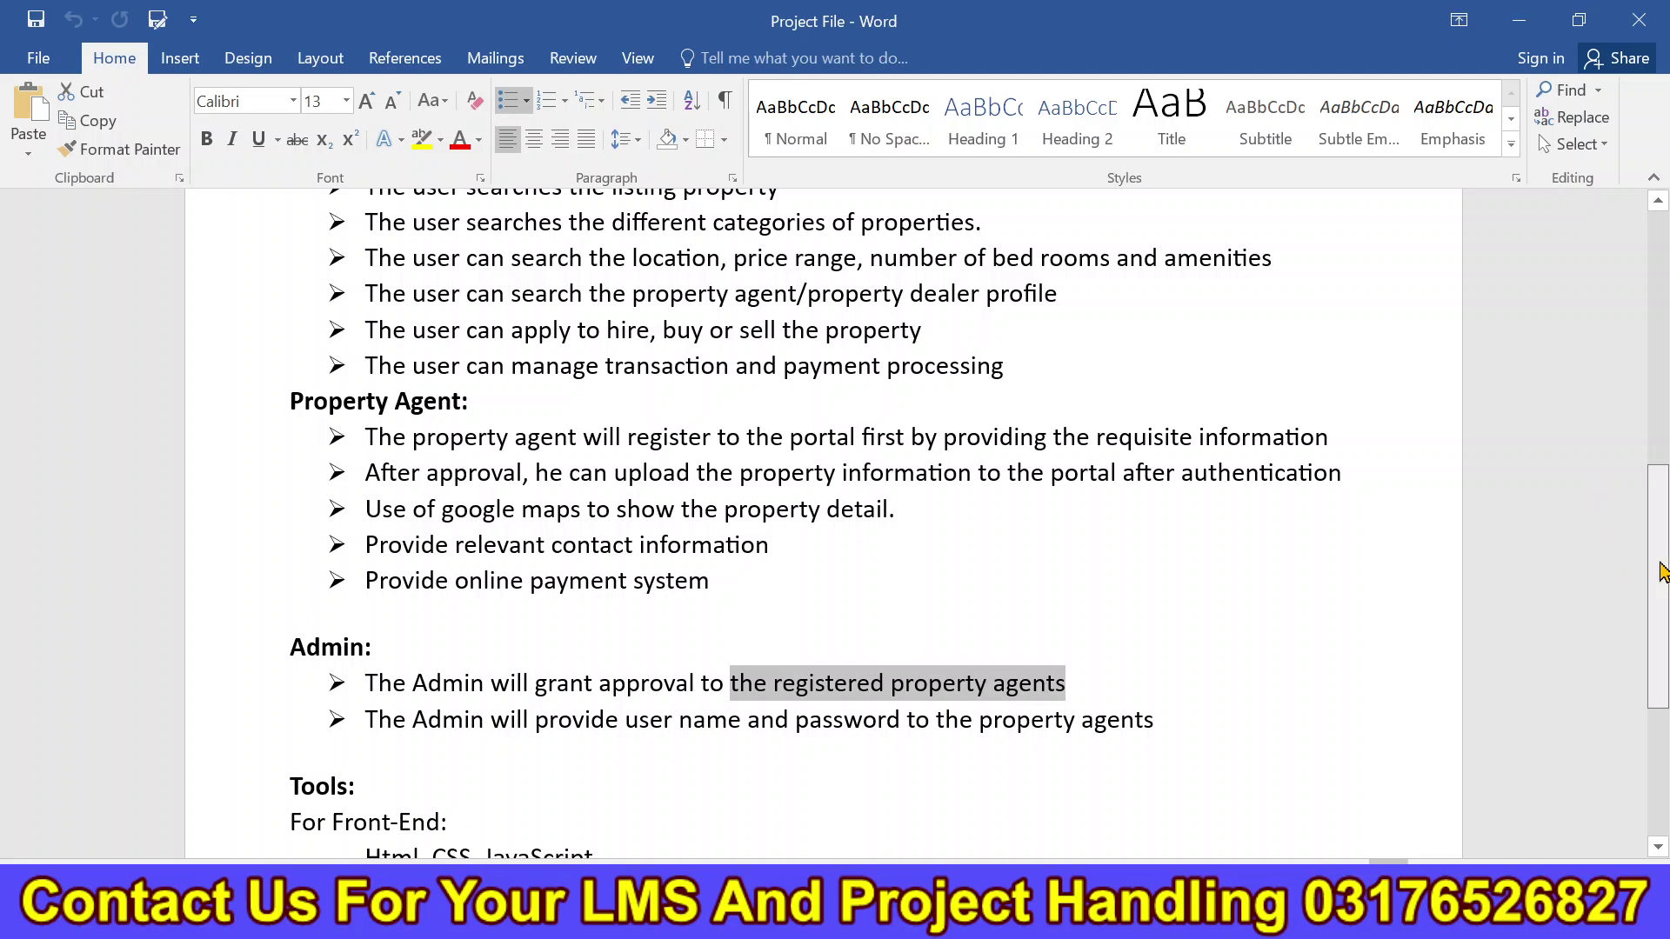
Open D-Final_Delev-property2.zip in WinRAR and select Final Report.docx and Final Slides.ppt.
scroll(1645, 693, down, 3)
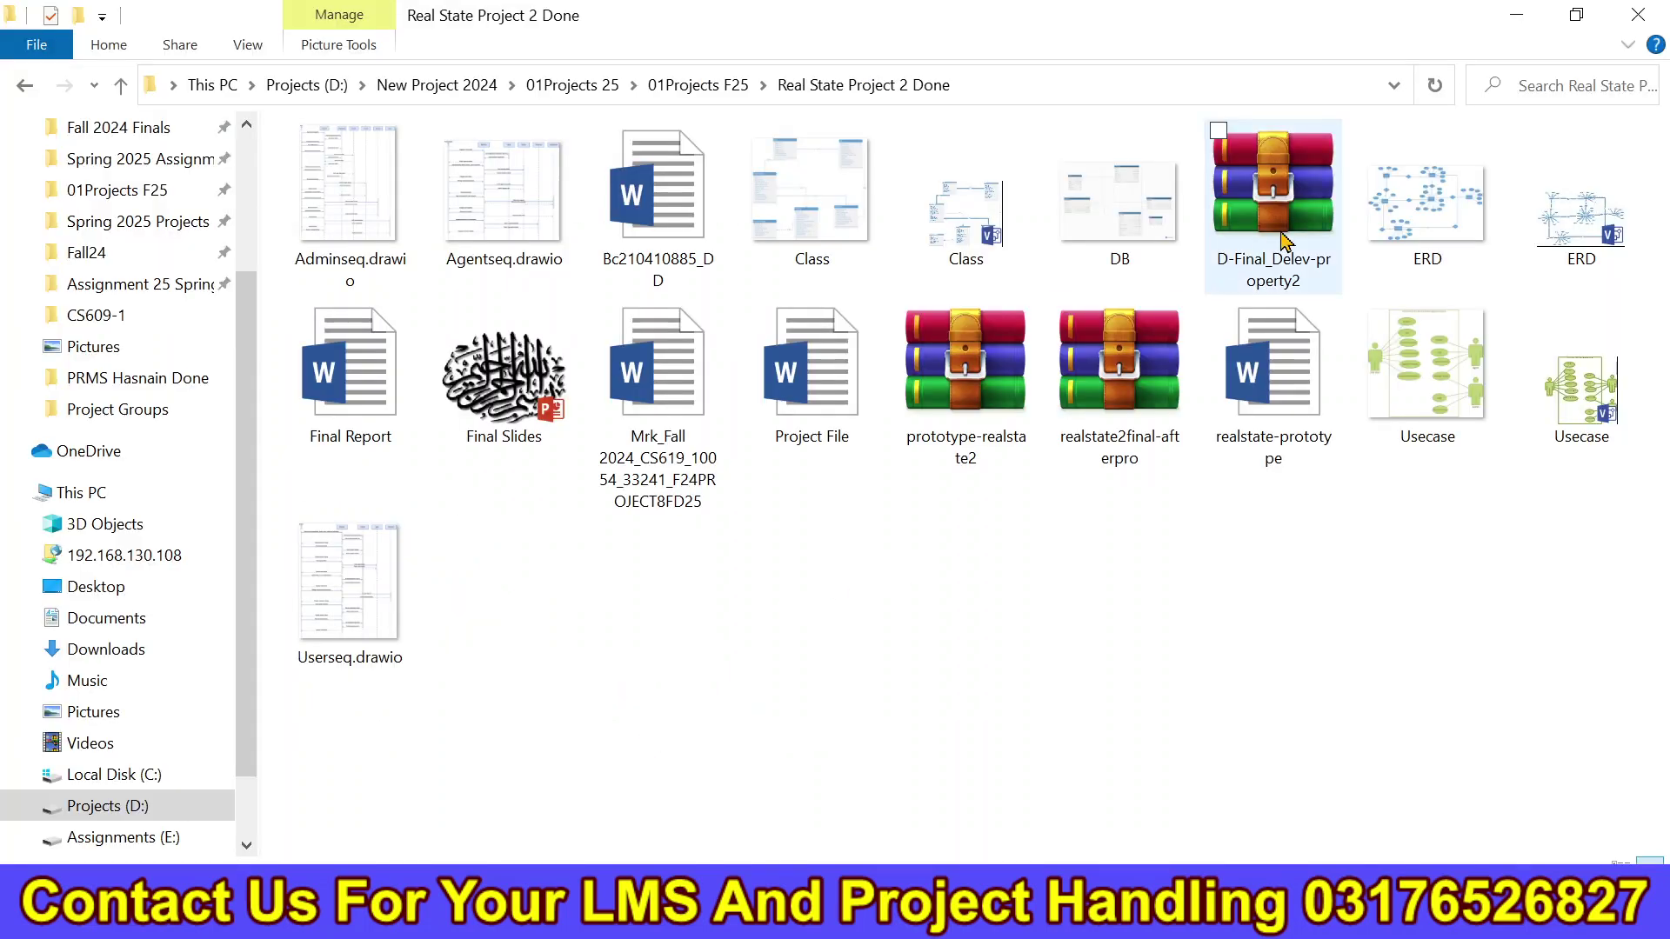
double_click(1285, 239)
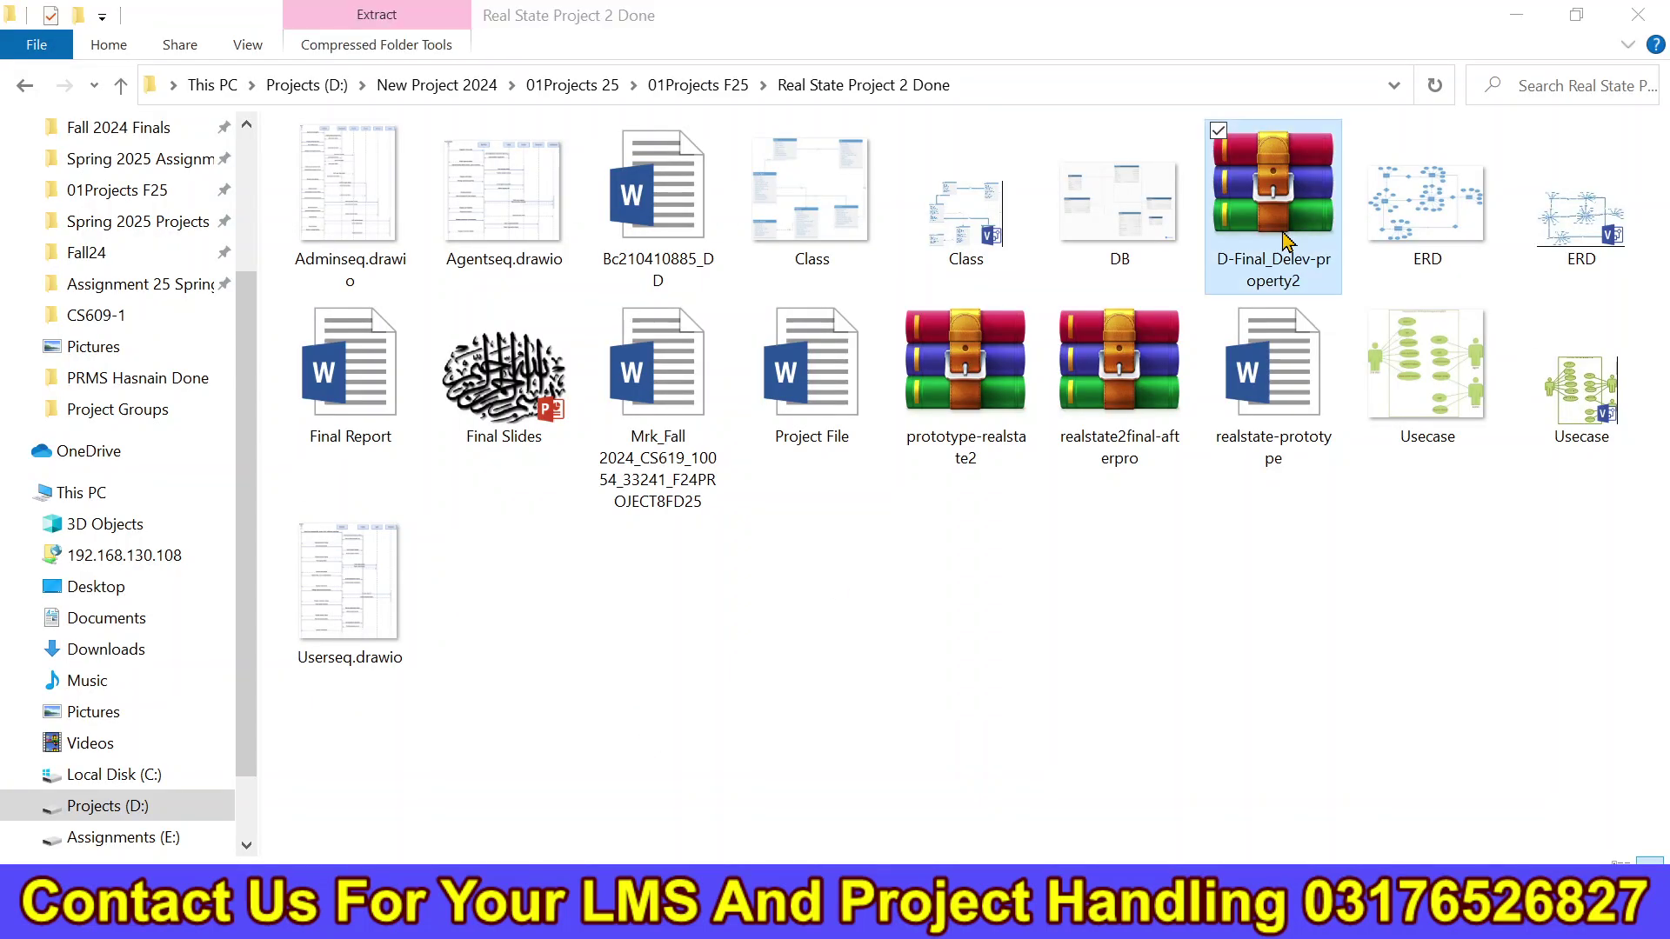
drag(578, 485, 589, 445)
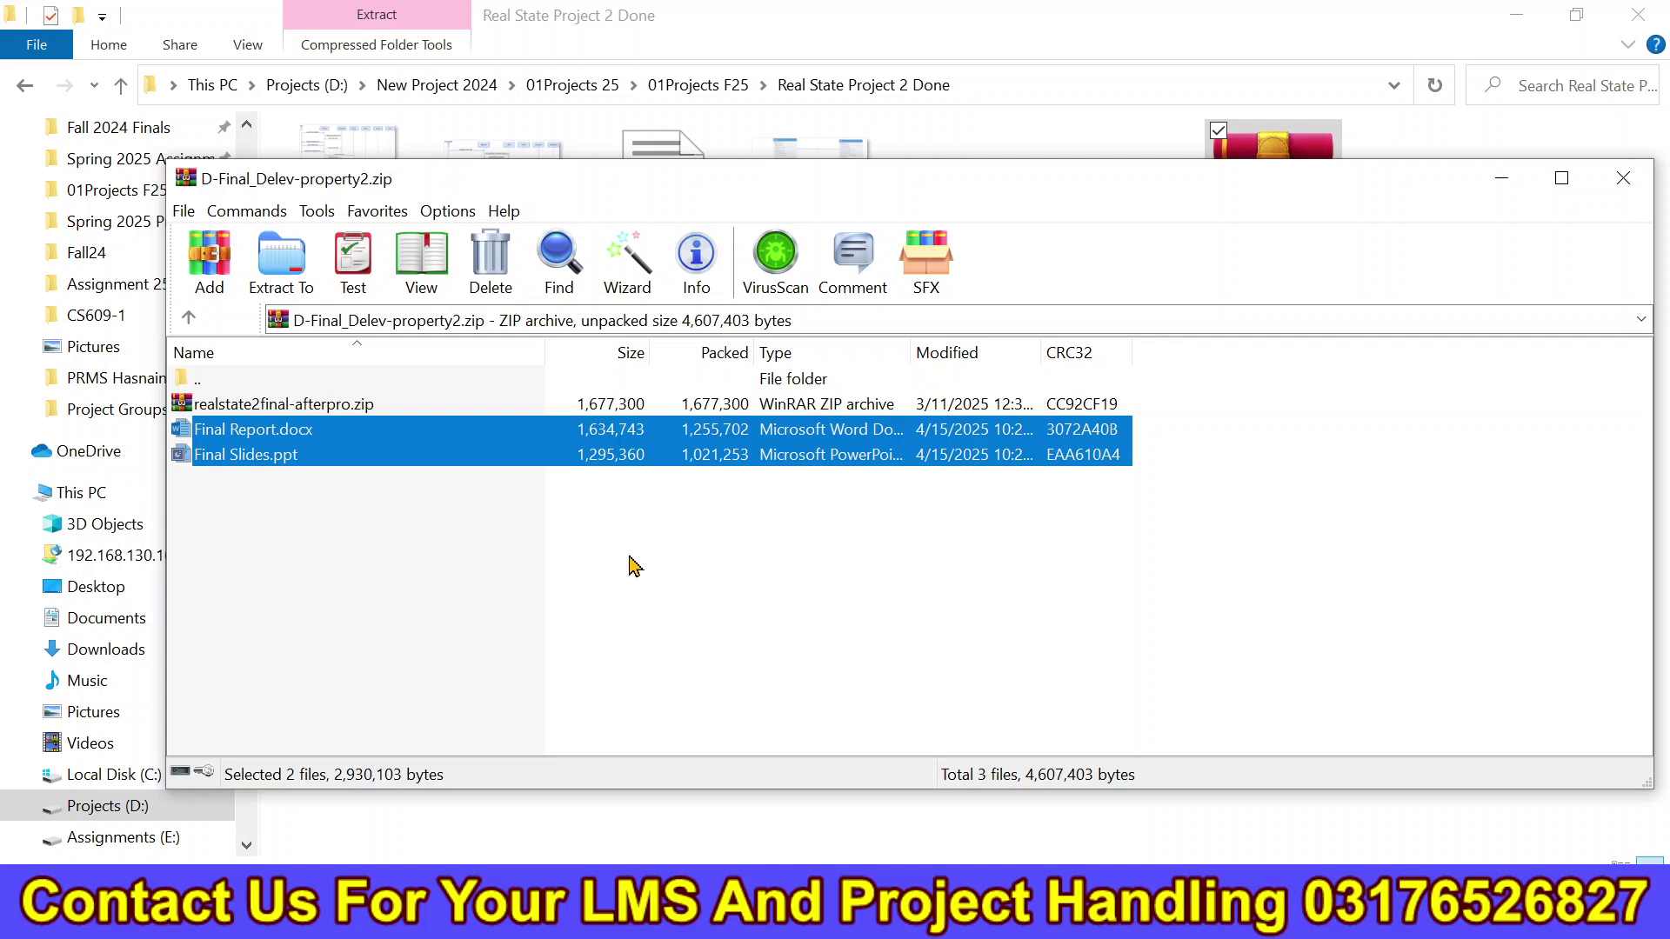
Close the WinRAR archive, glance at the XAMPP Control Panel, then return to the project folder.
click(349, 406)
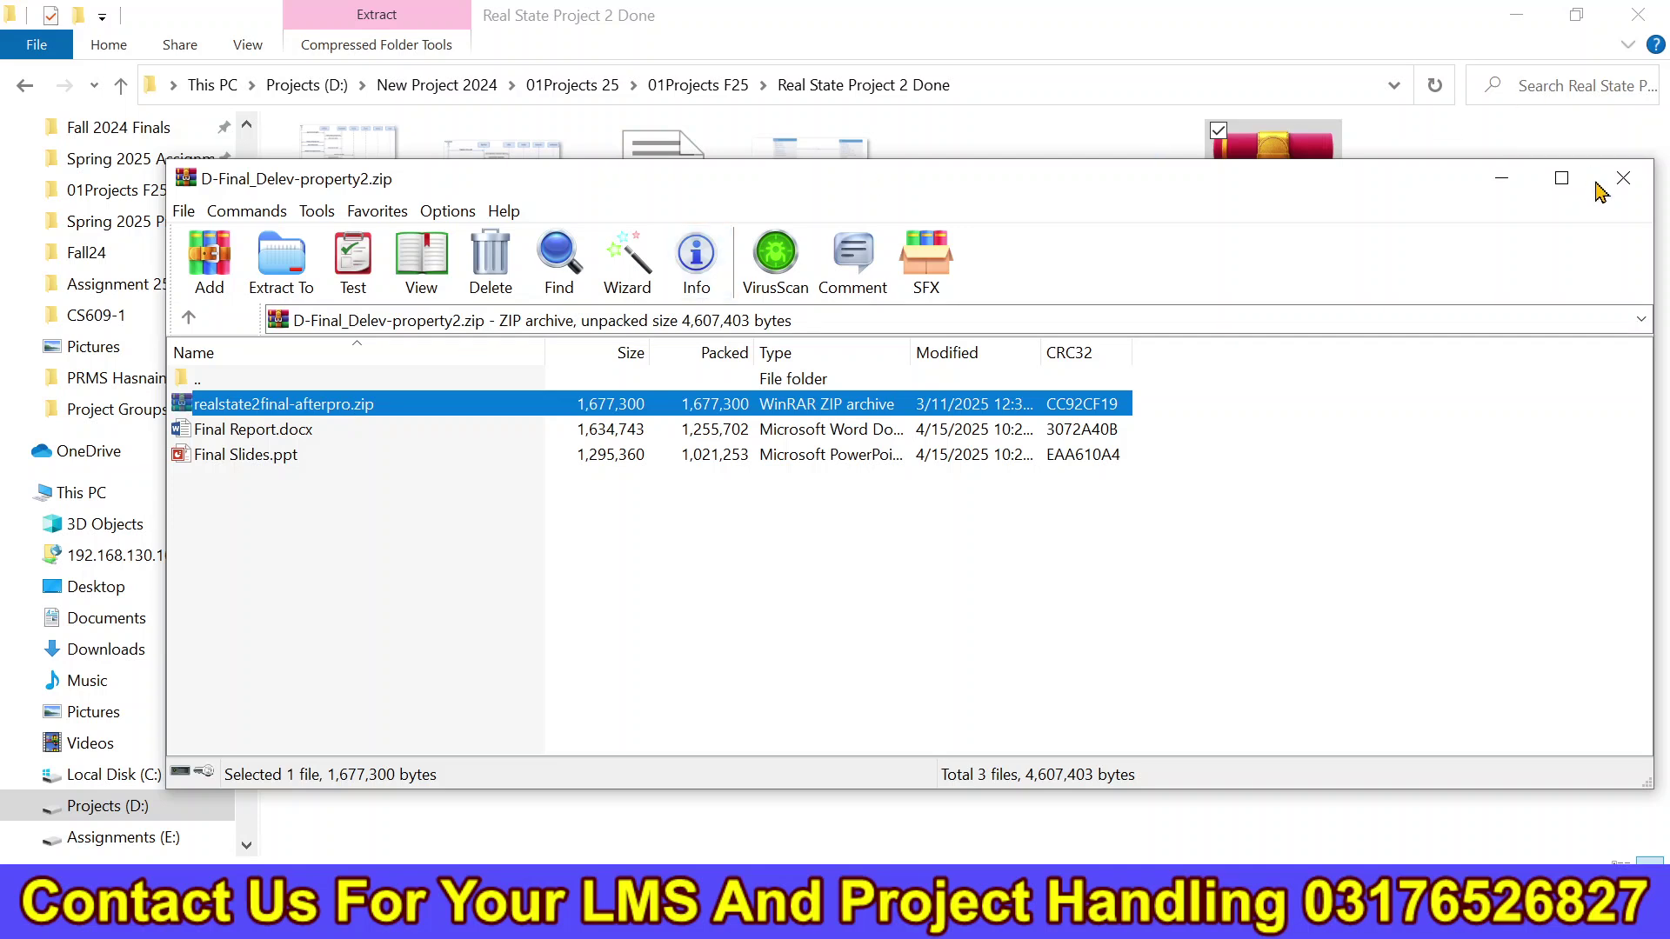
click(1622, 177)
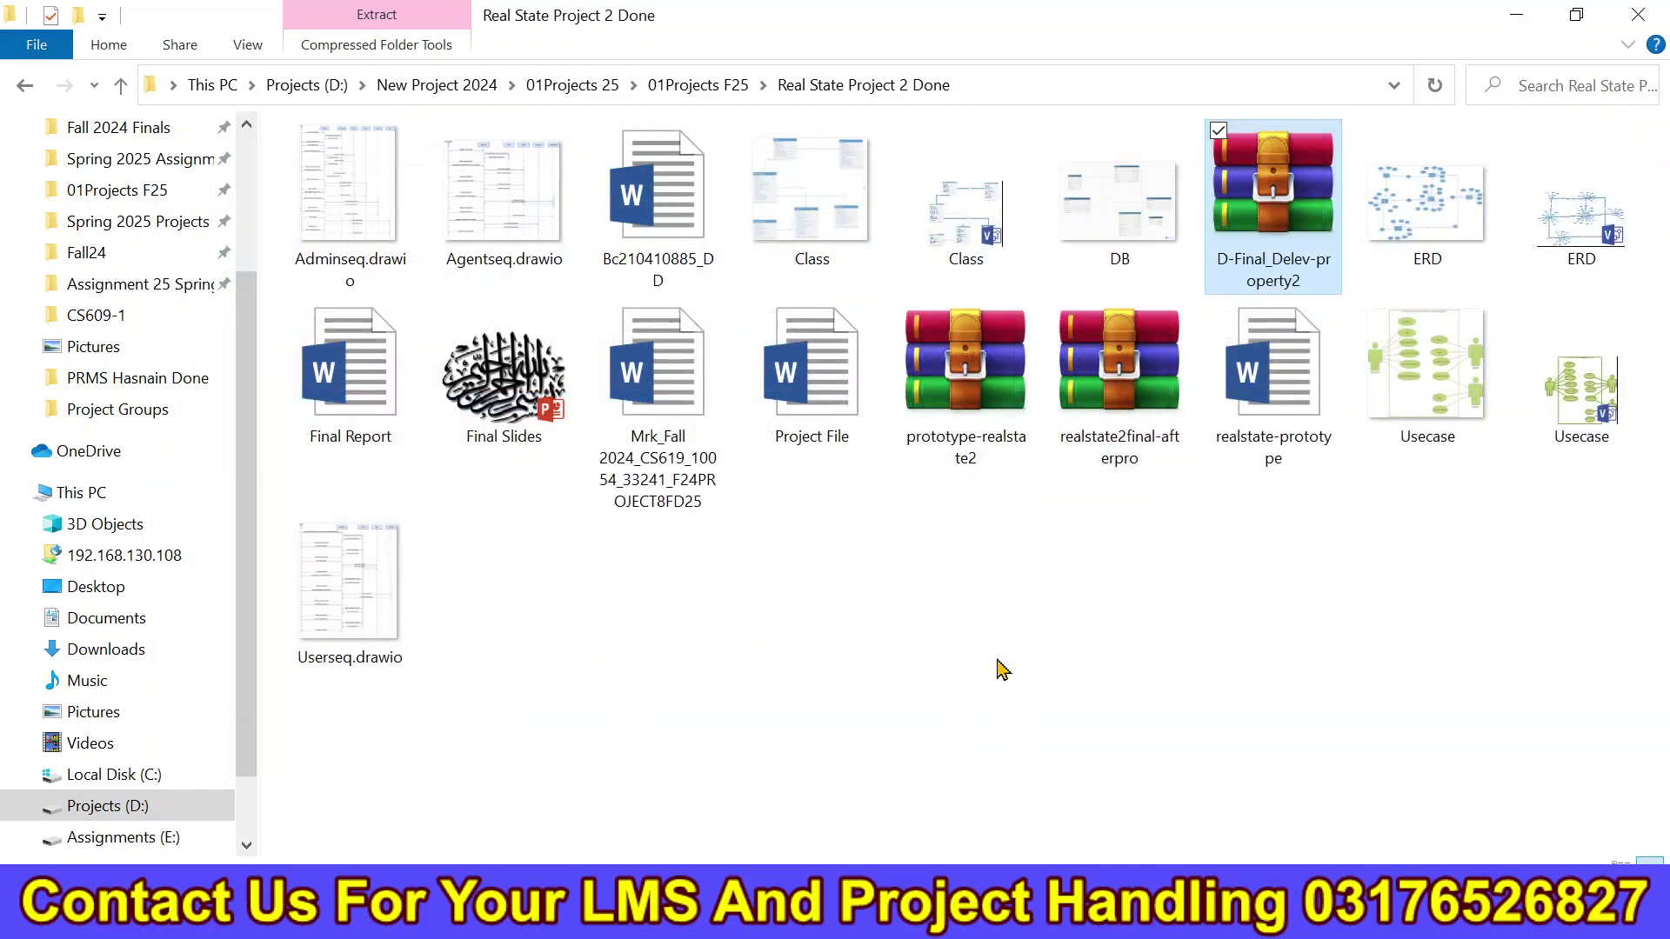
click(983, 915)
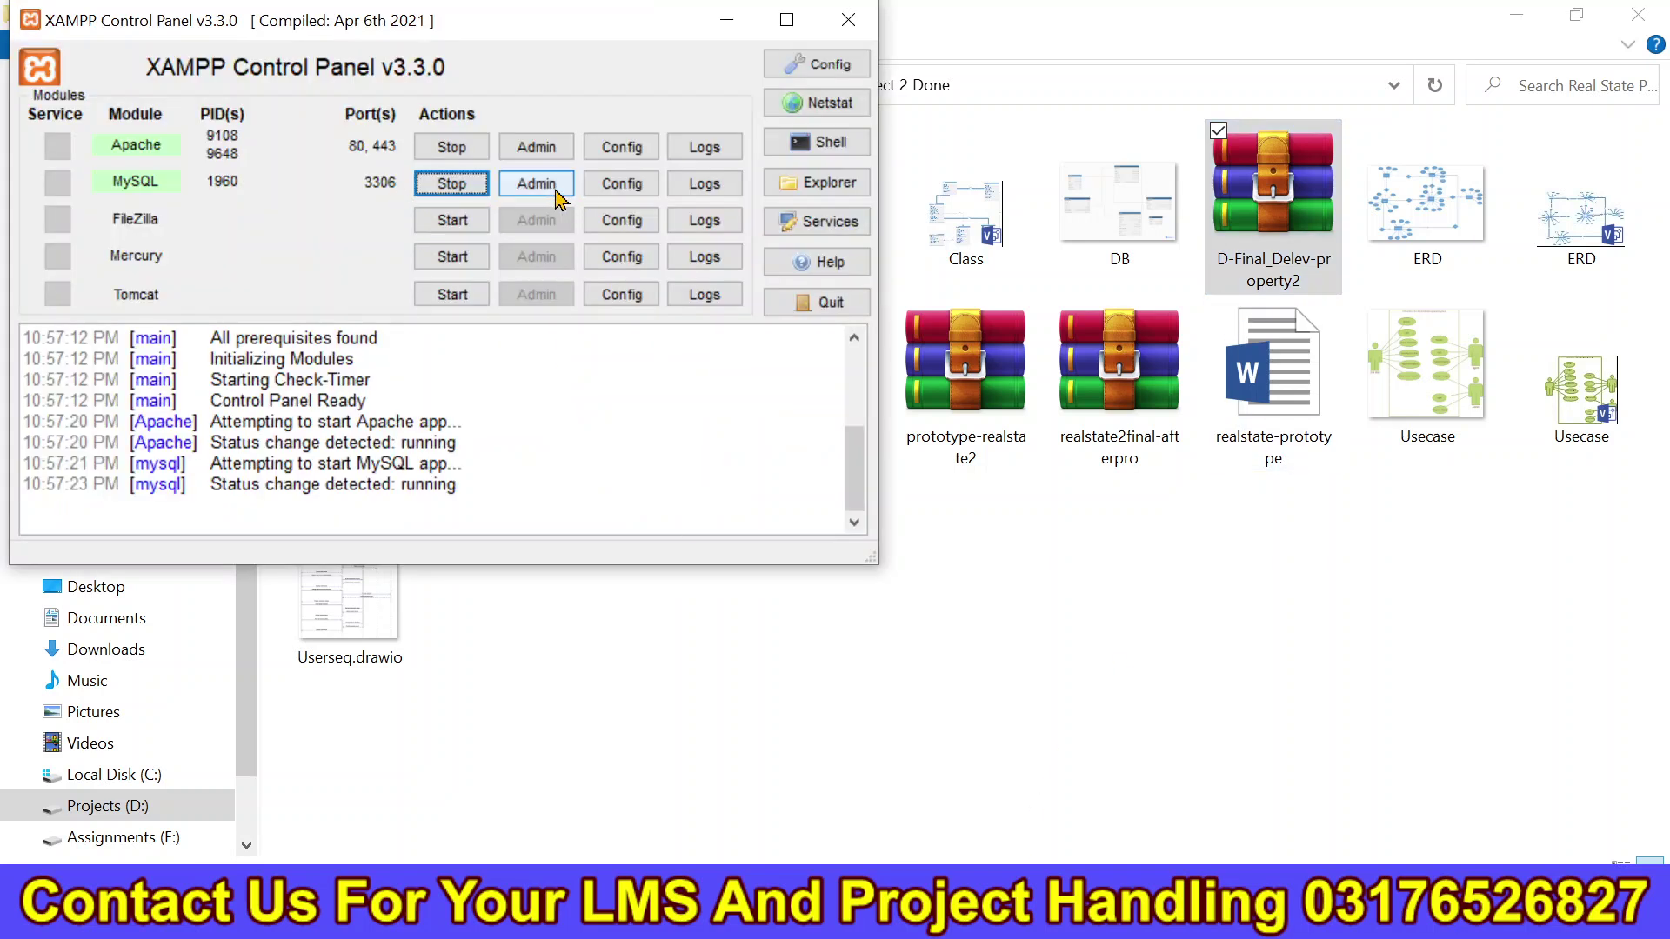
click(794, 659)
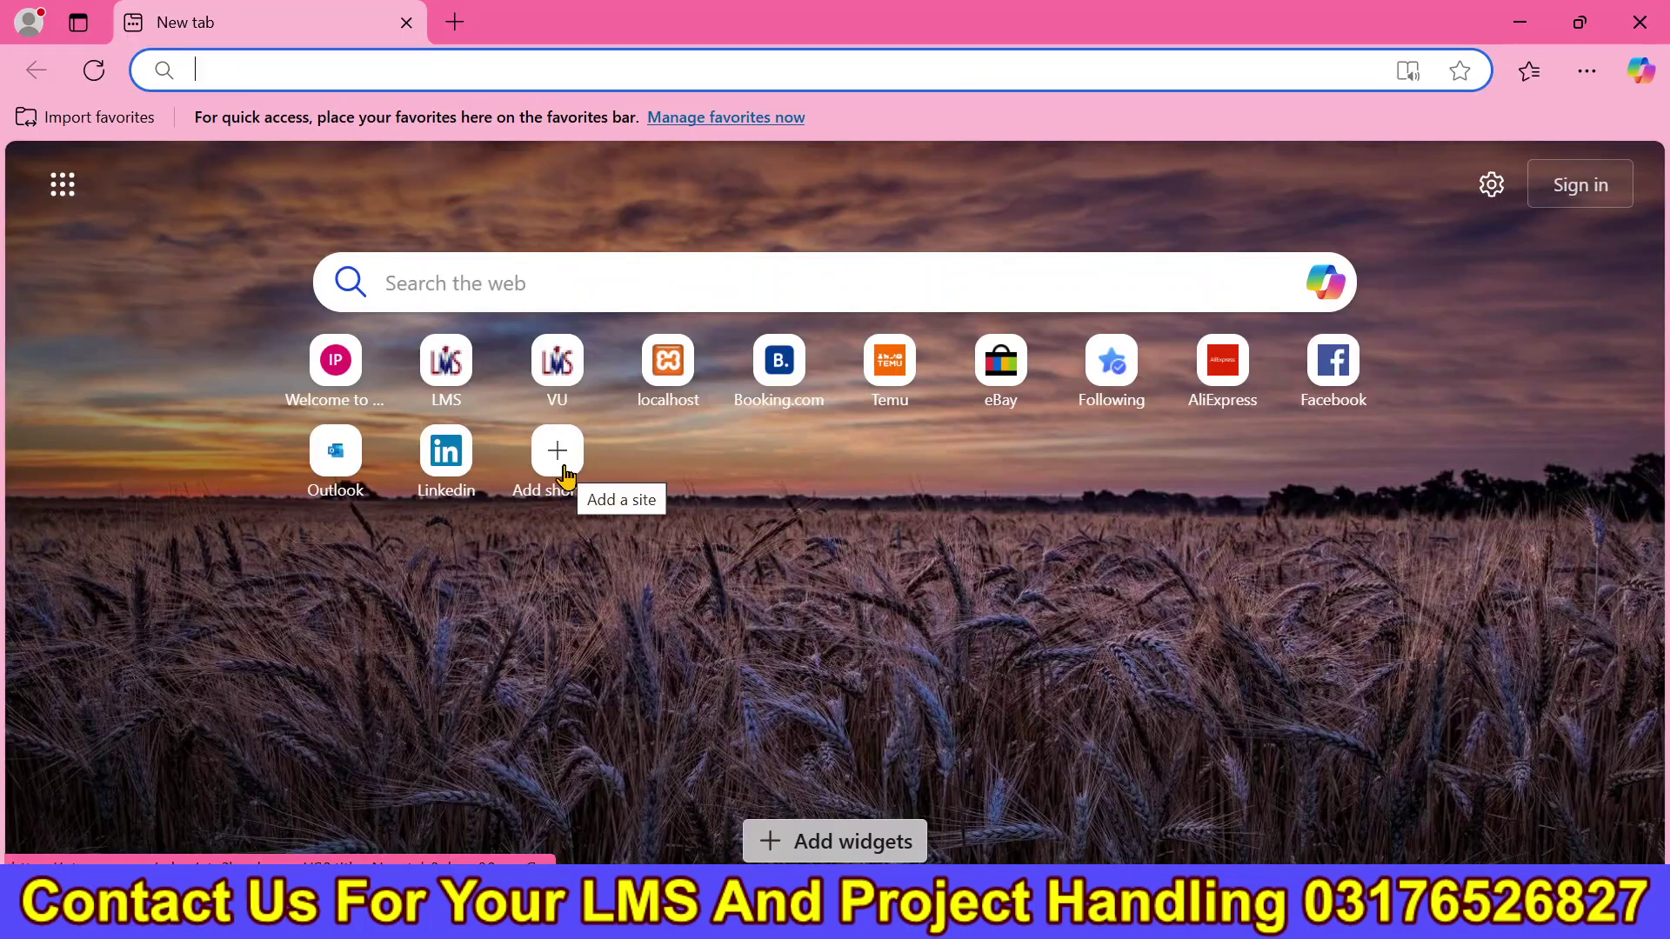
Enter localhost/fall24/realstate in Edge's address bar and load it.
text(localhost/)
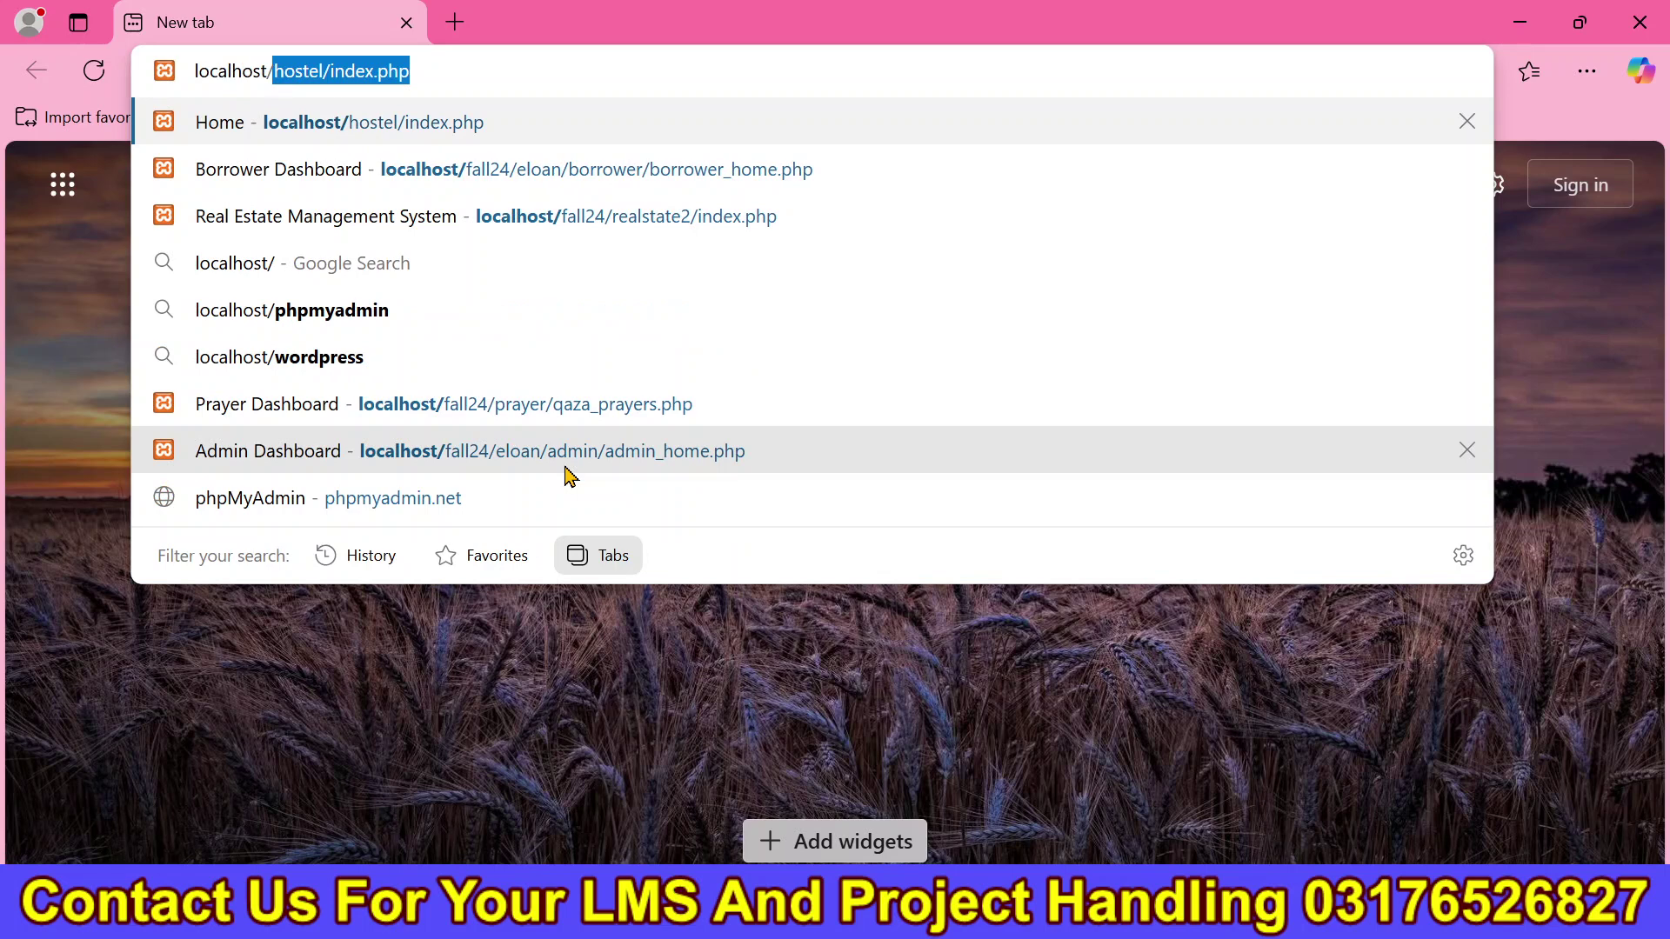
text(fall)
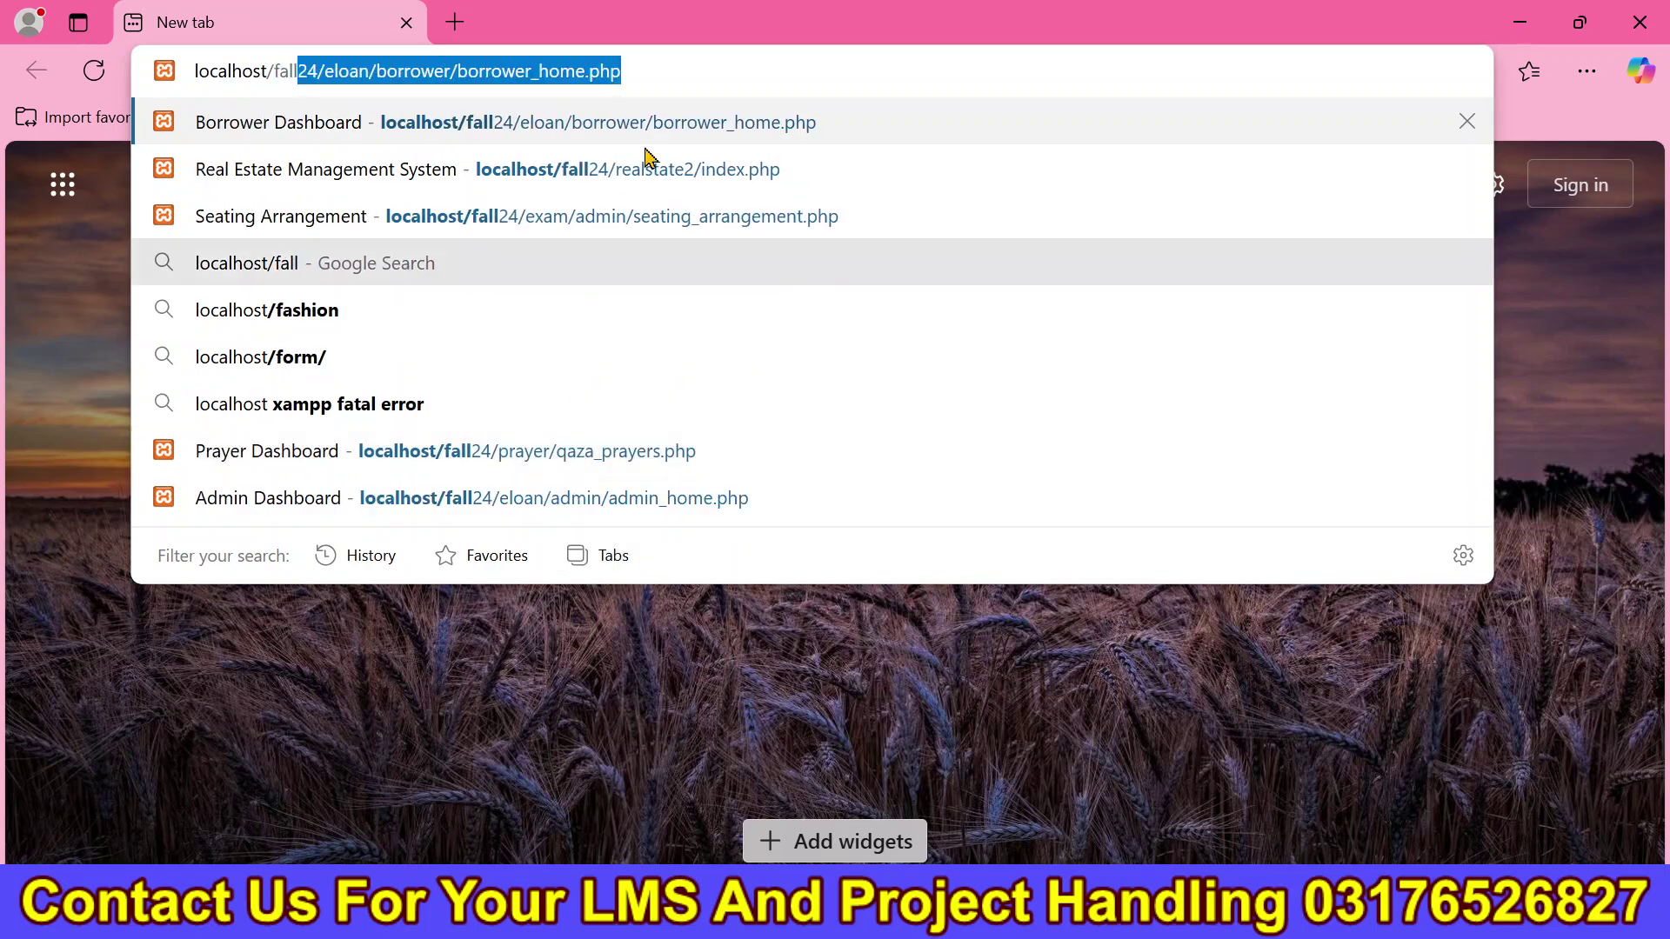
drag(693, 71, 356, 200)
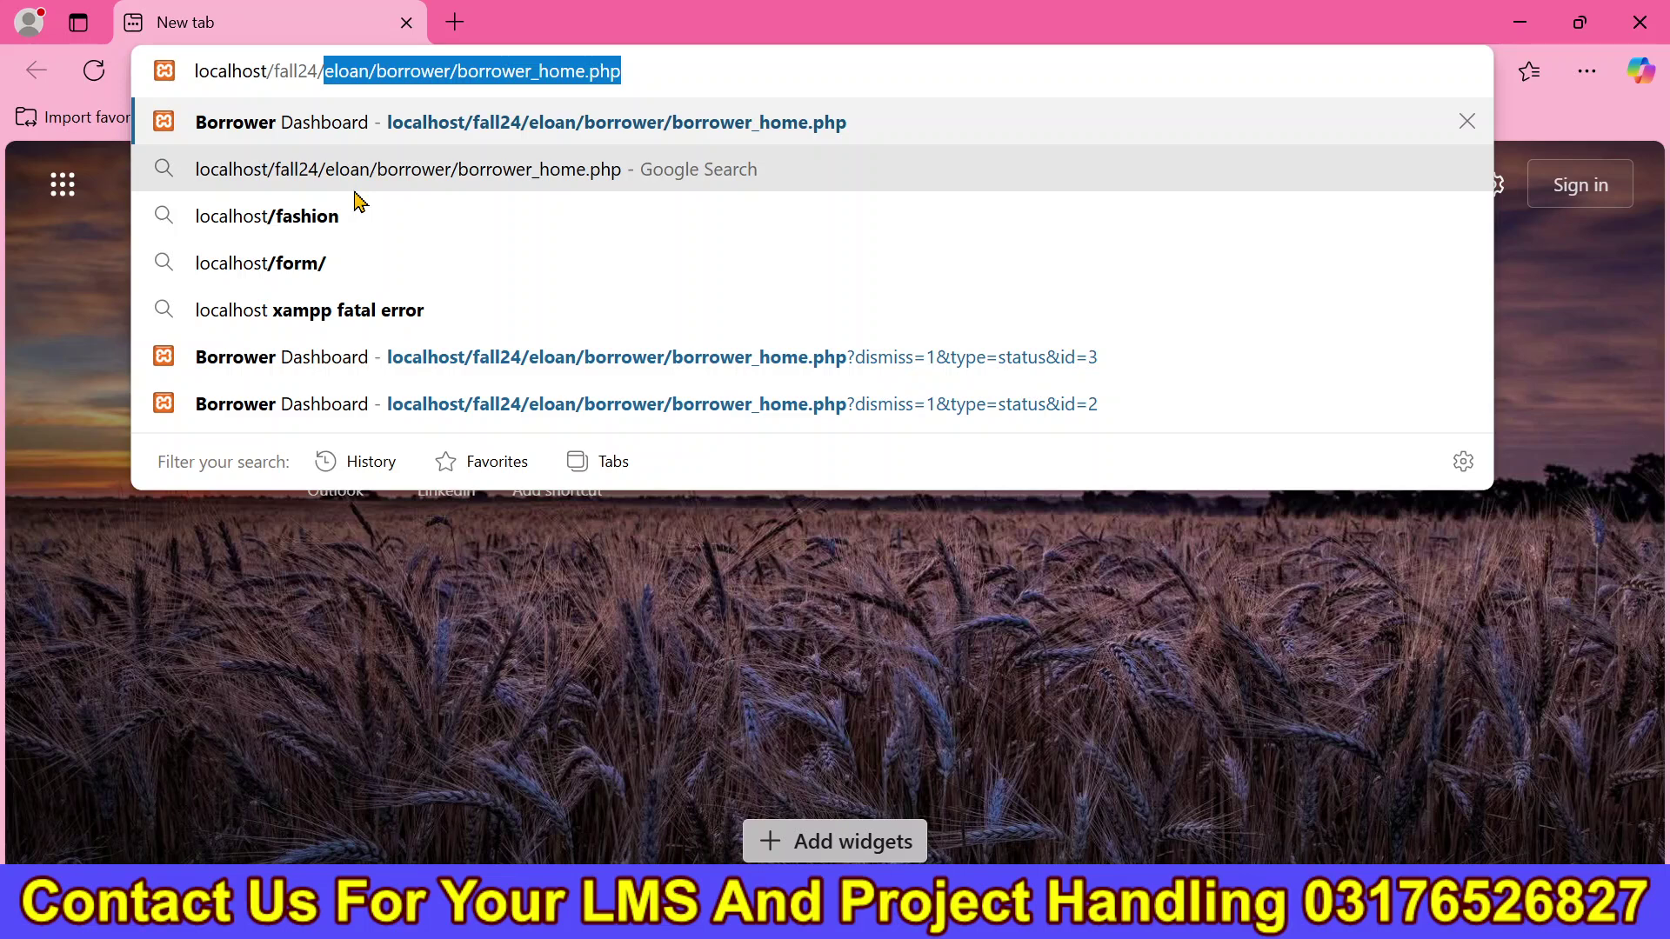
text(real)
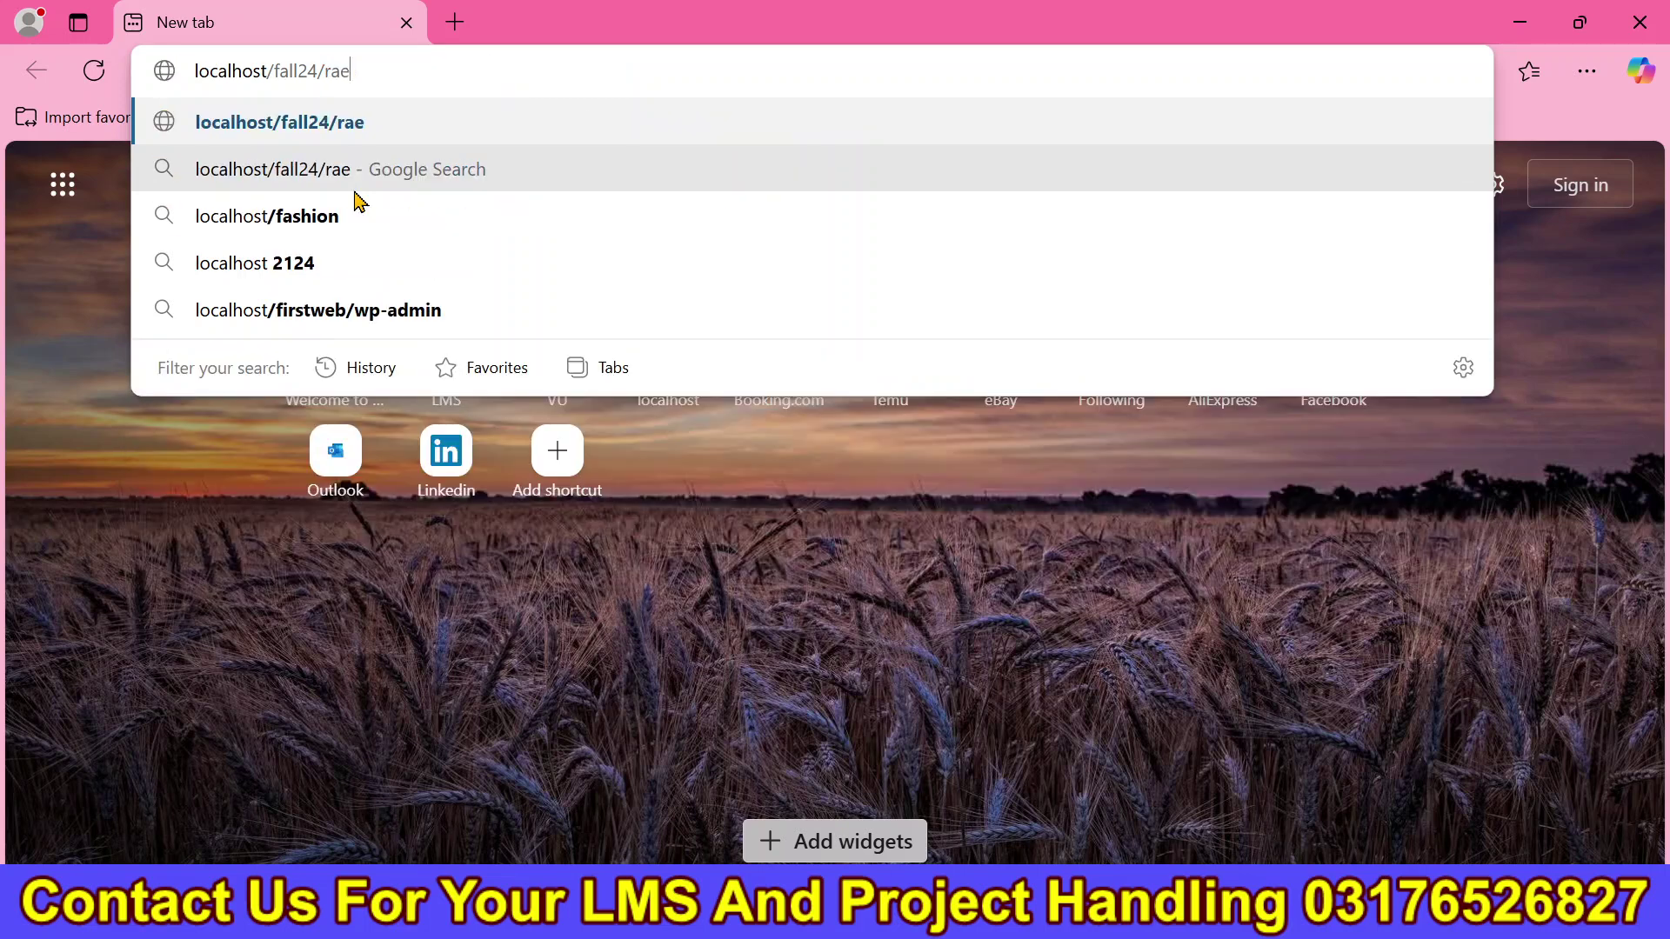
drag(546, 77, 403, 138)
key(BackSpace)
key(BackSpace)
key(Return)
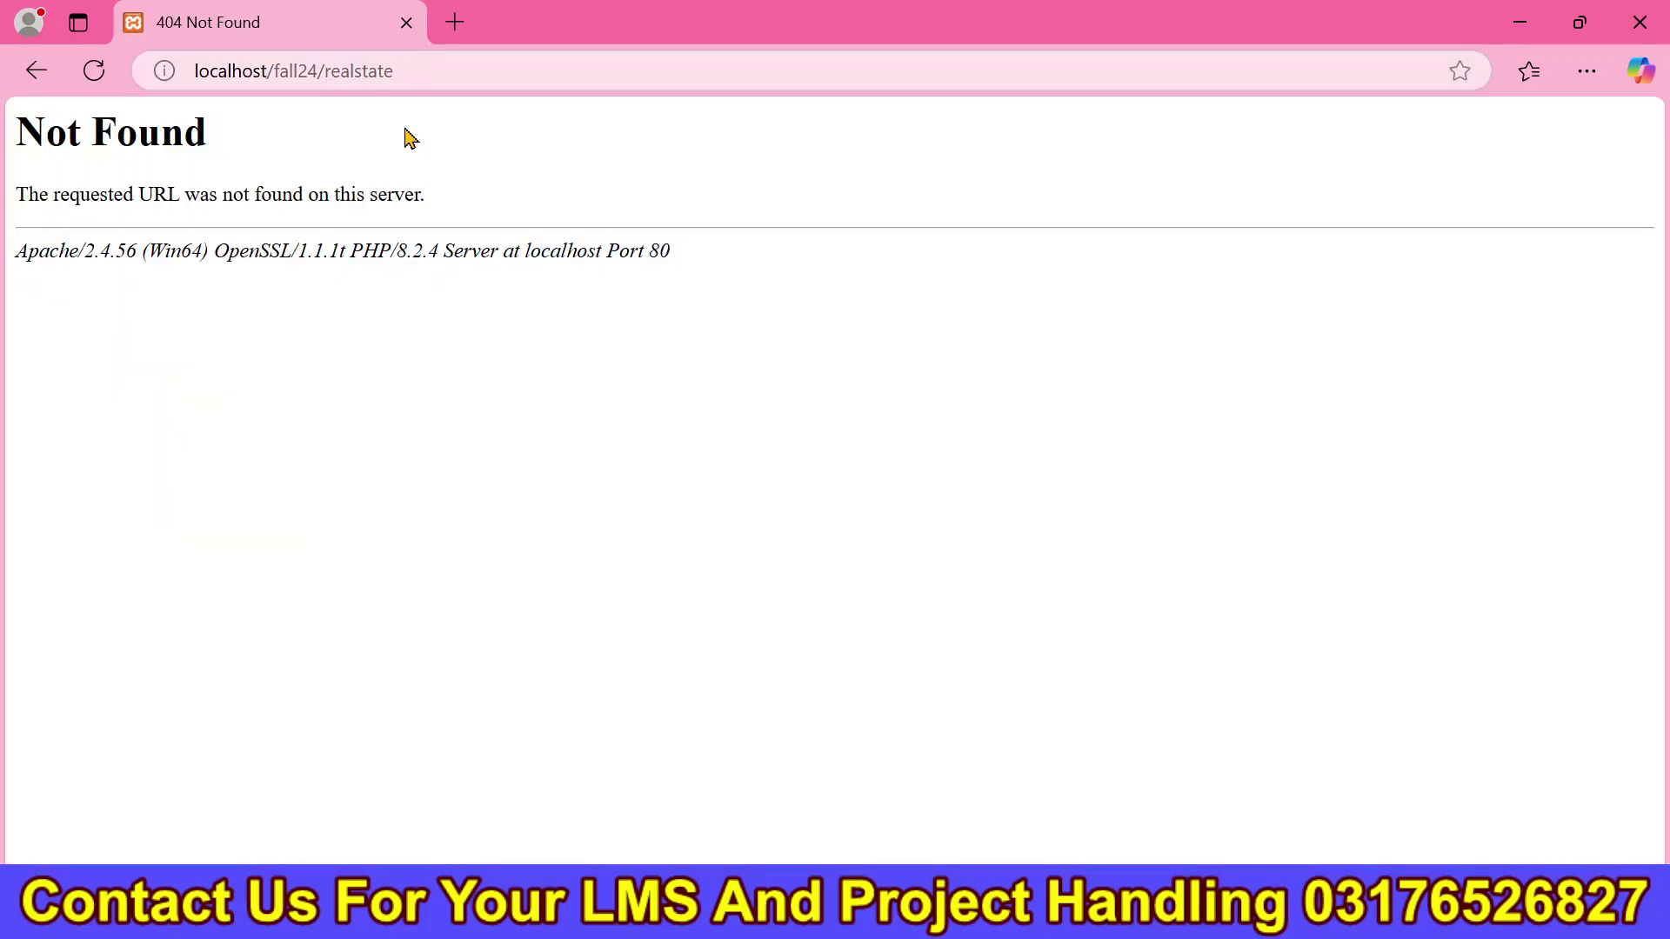
Check the Fall24 htdocs folder, then correct the address to localhost/fall24/realstate2 to load the home page.
click(461, 72)
click(461, 72)
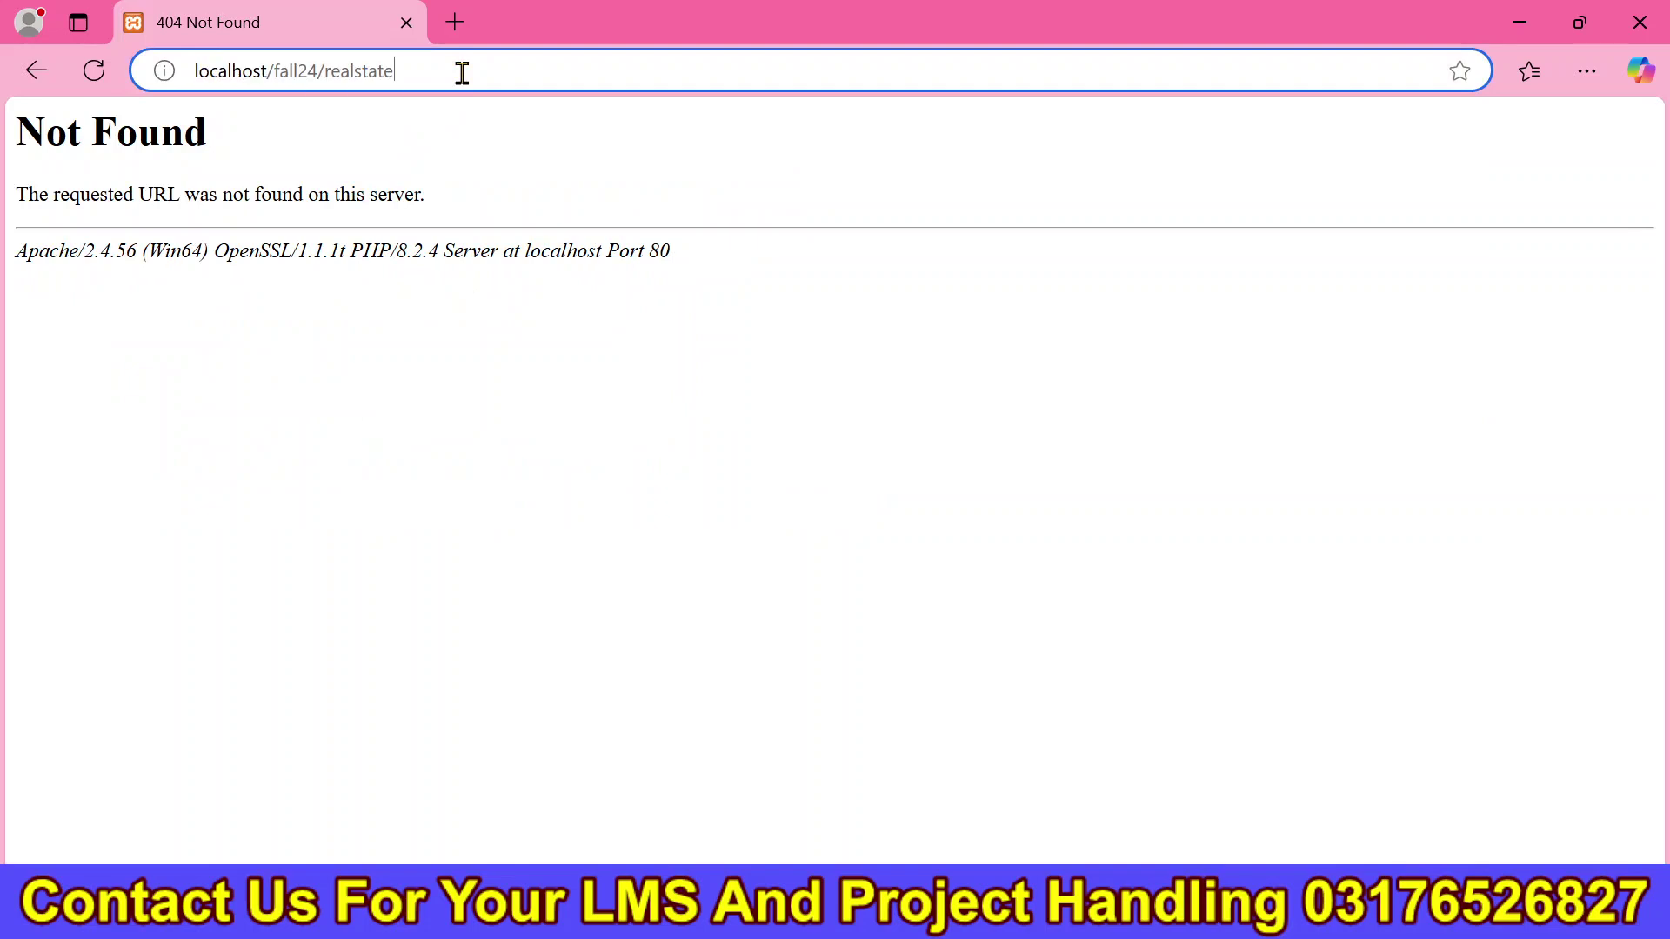
key(alt+Tab)
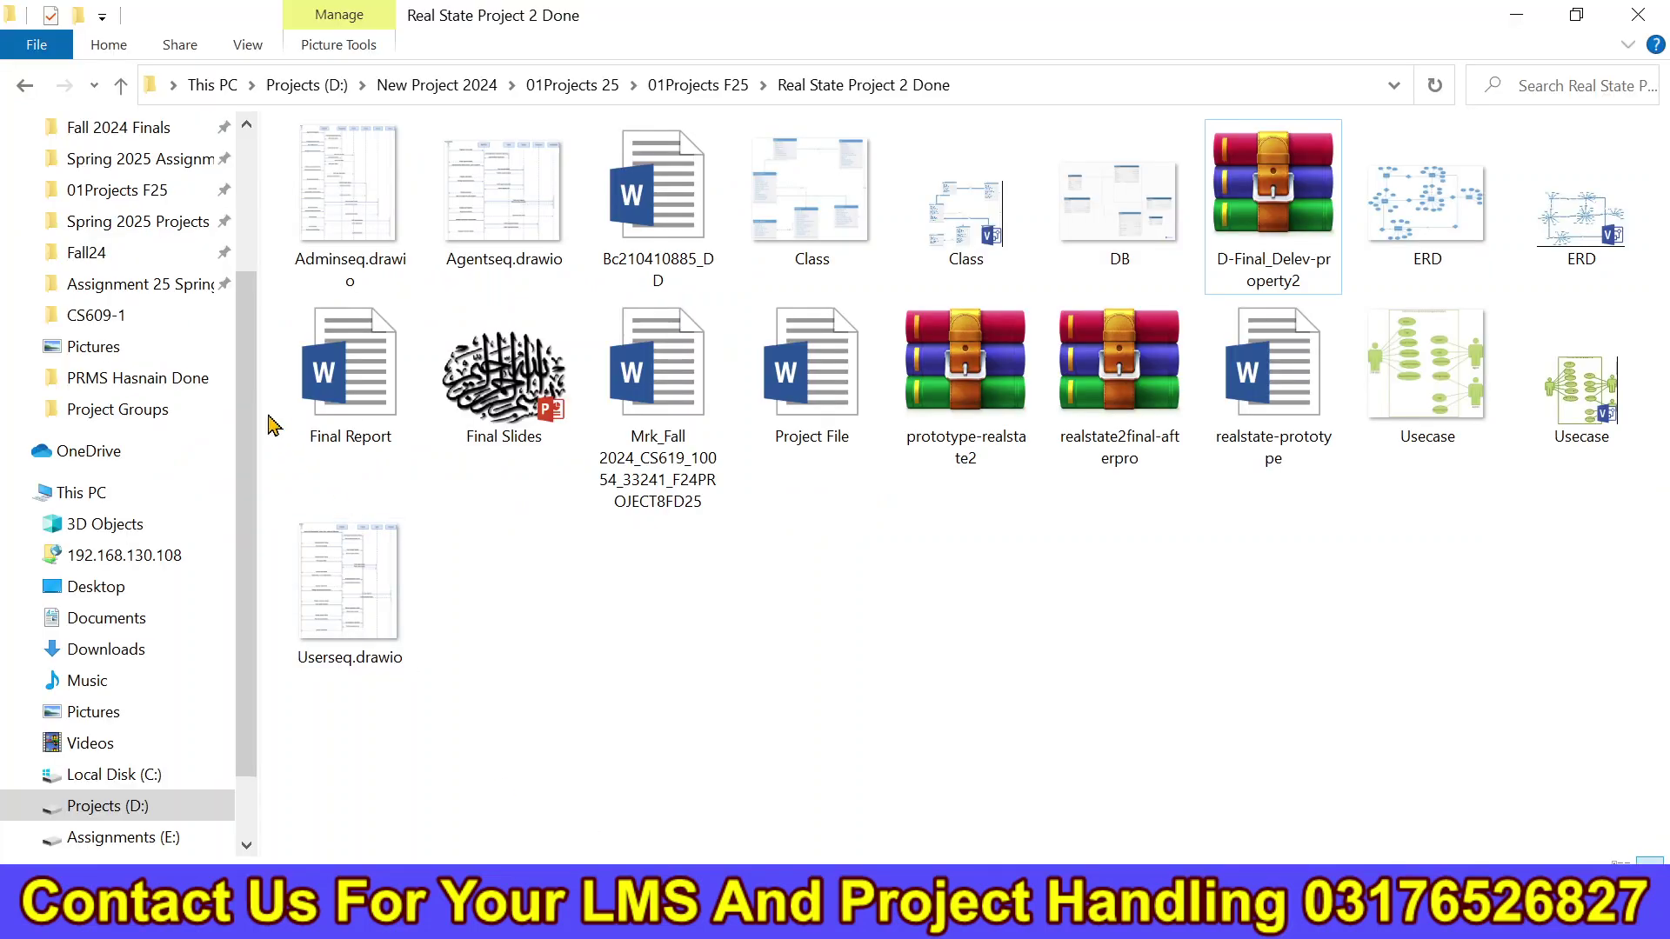
click(183, 260)
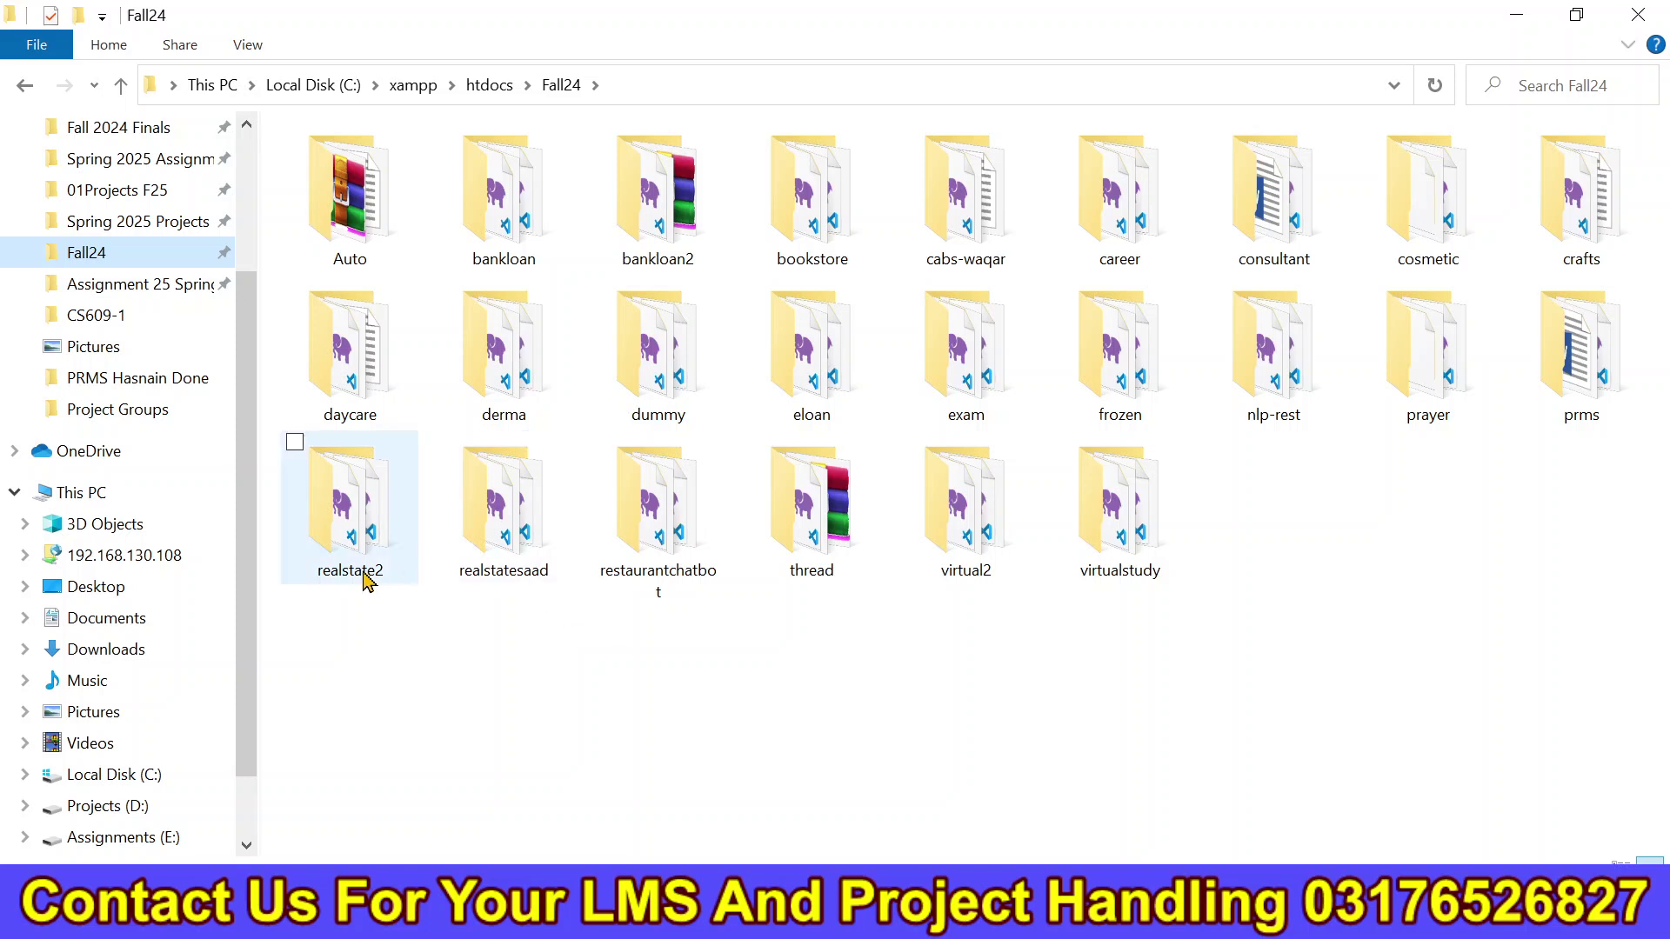
key(alt+Tab)
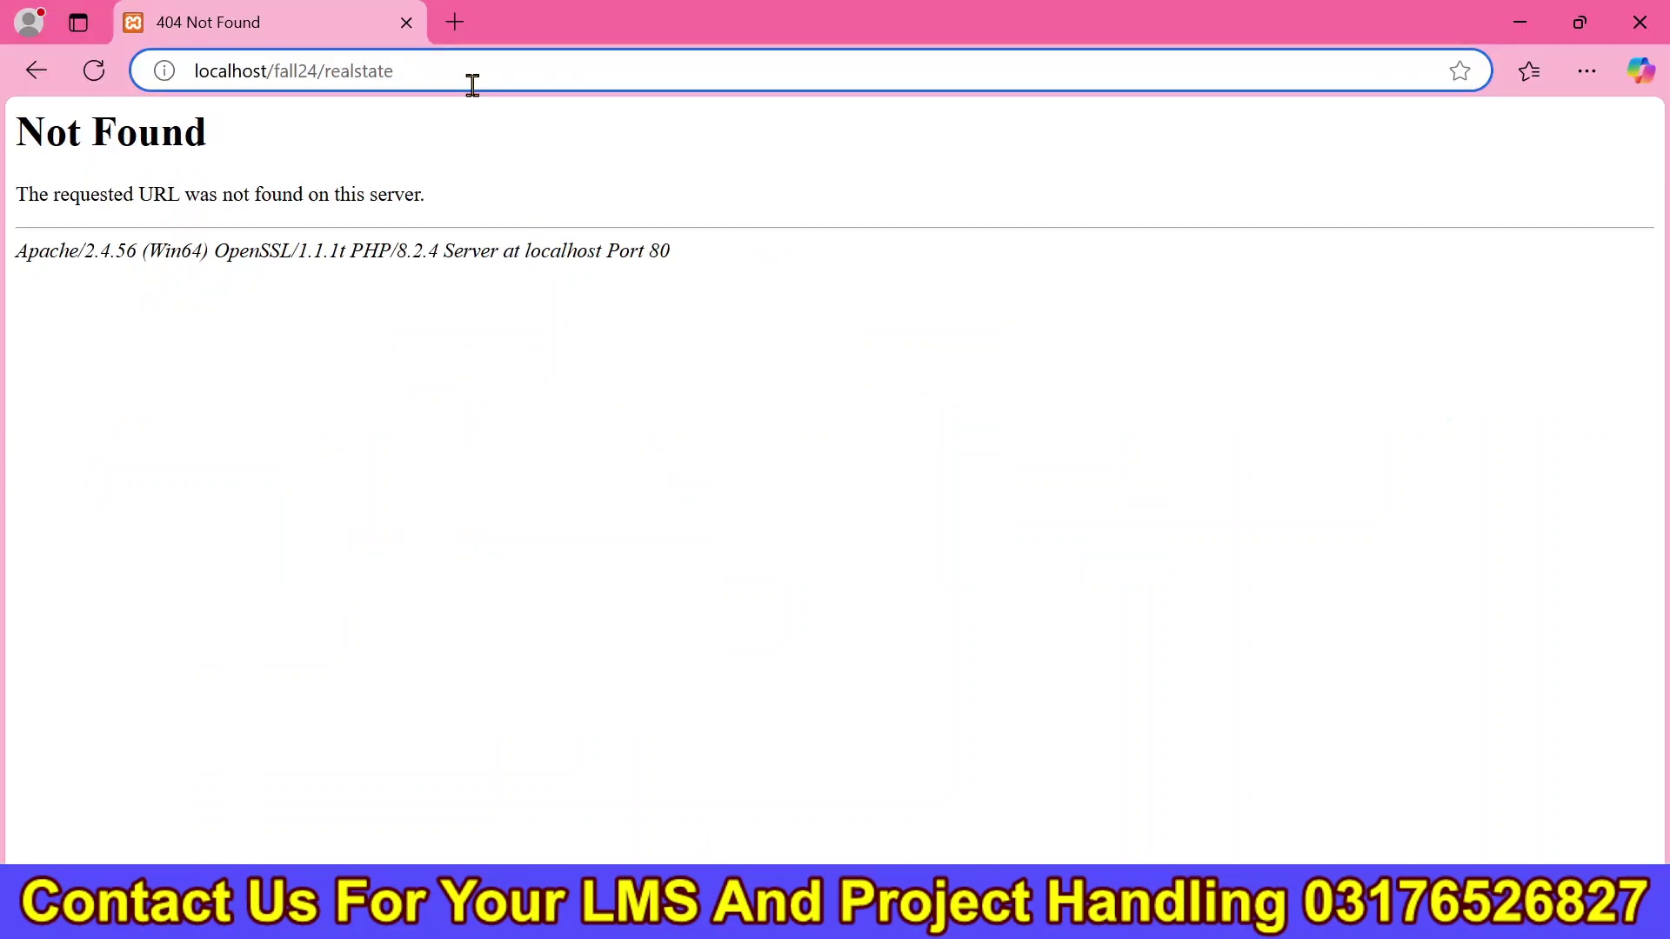
text(2)
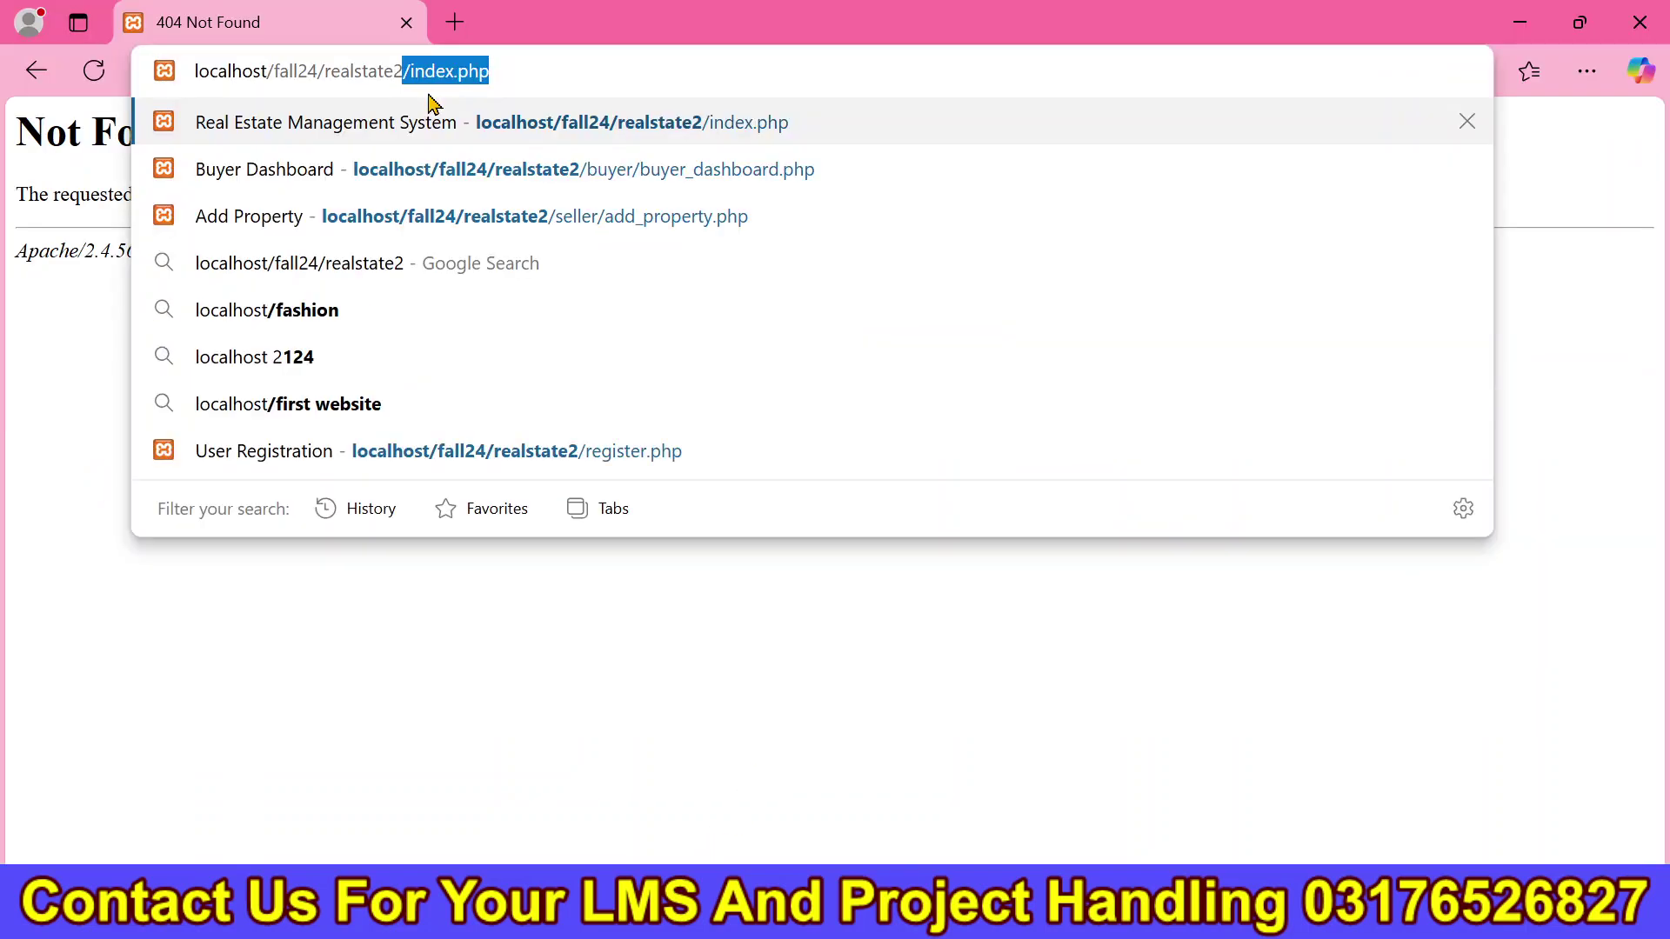
key(Return)
click(535, 83)
key(ctrl+c)
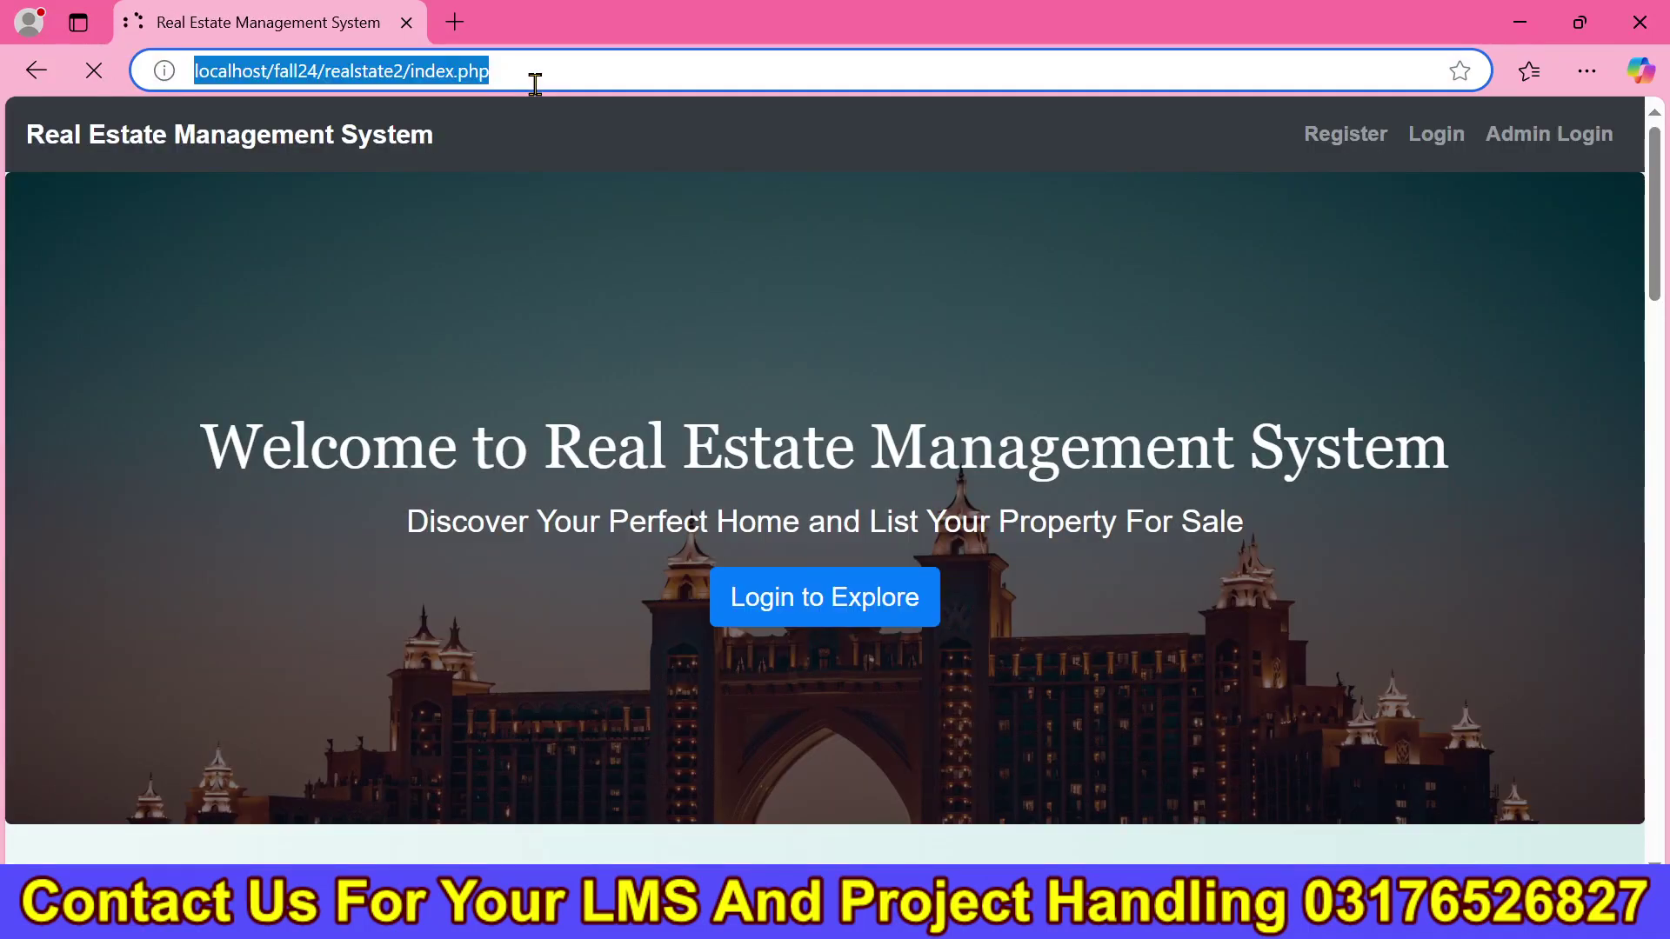
Open the copied Real Estate home page address in the other browser window.
key(alt+Tab)
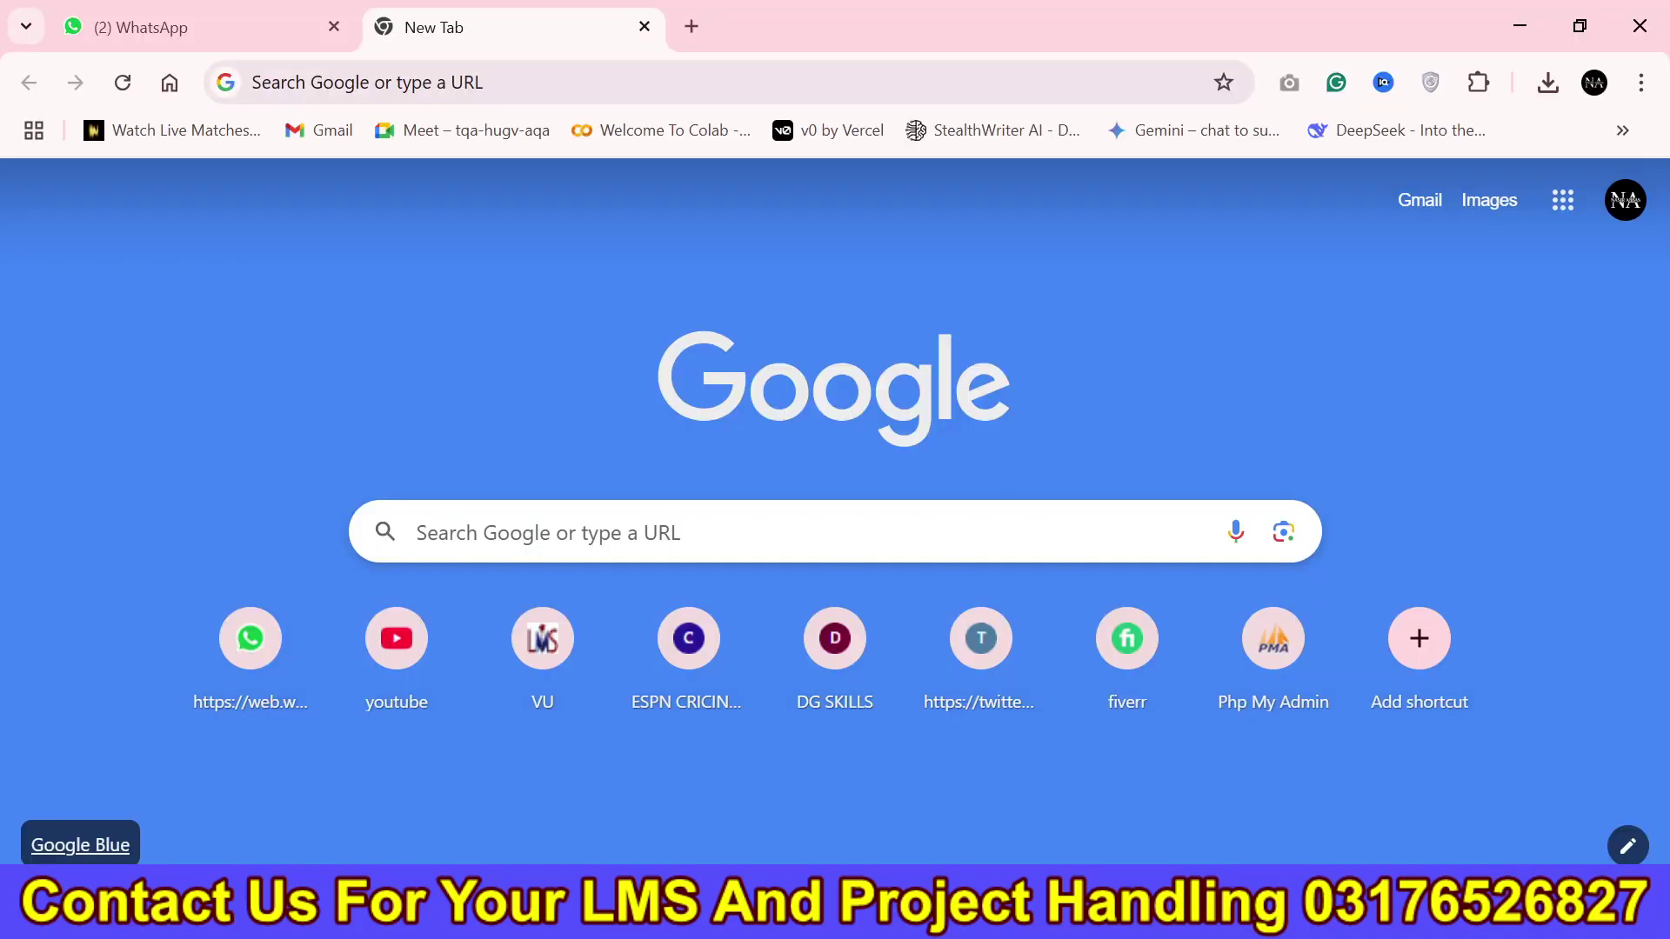
click(446, 70)
key(ctrl+v)
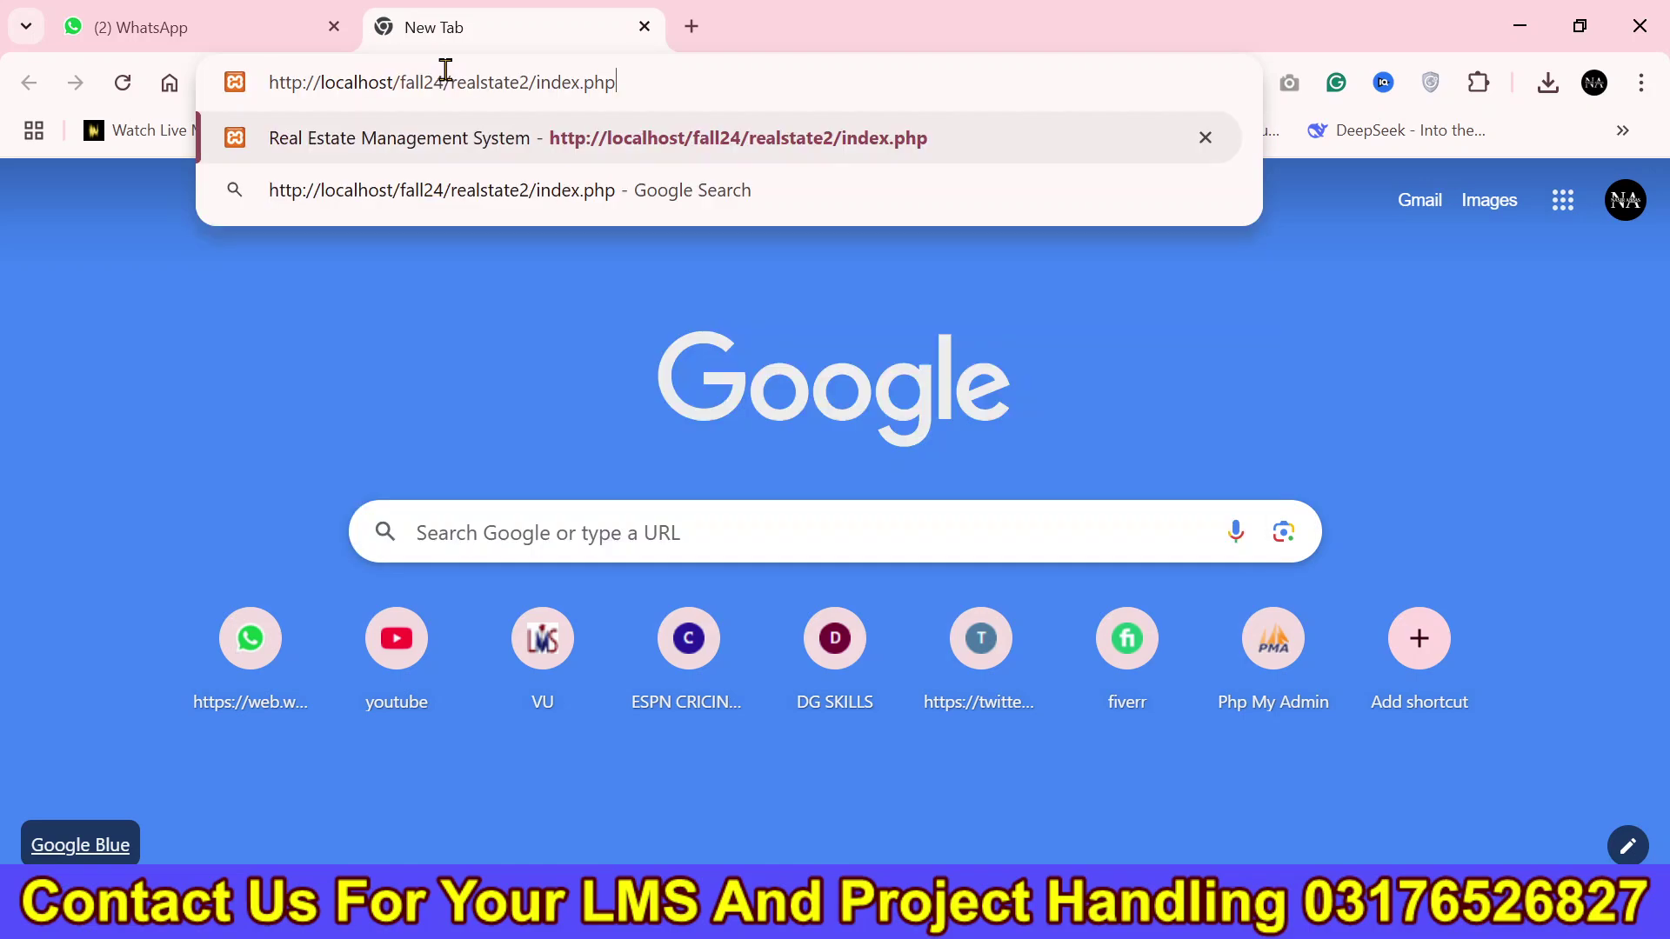
key(Return)
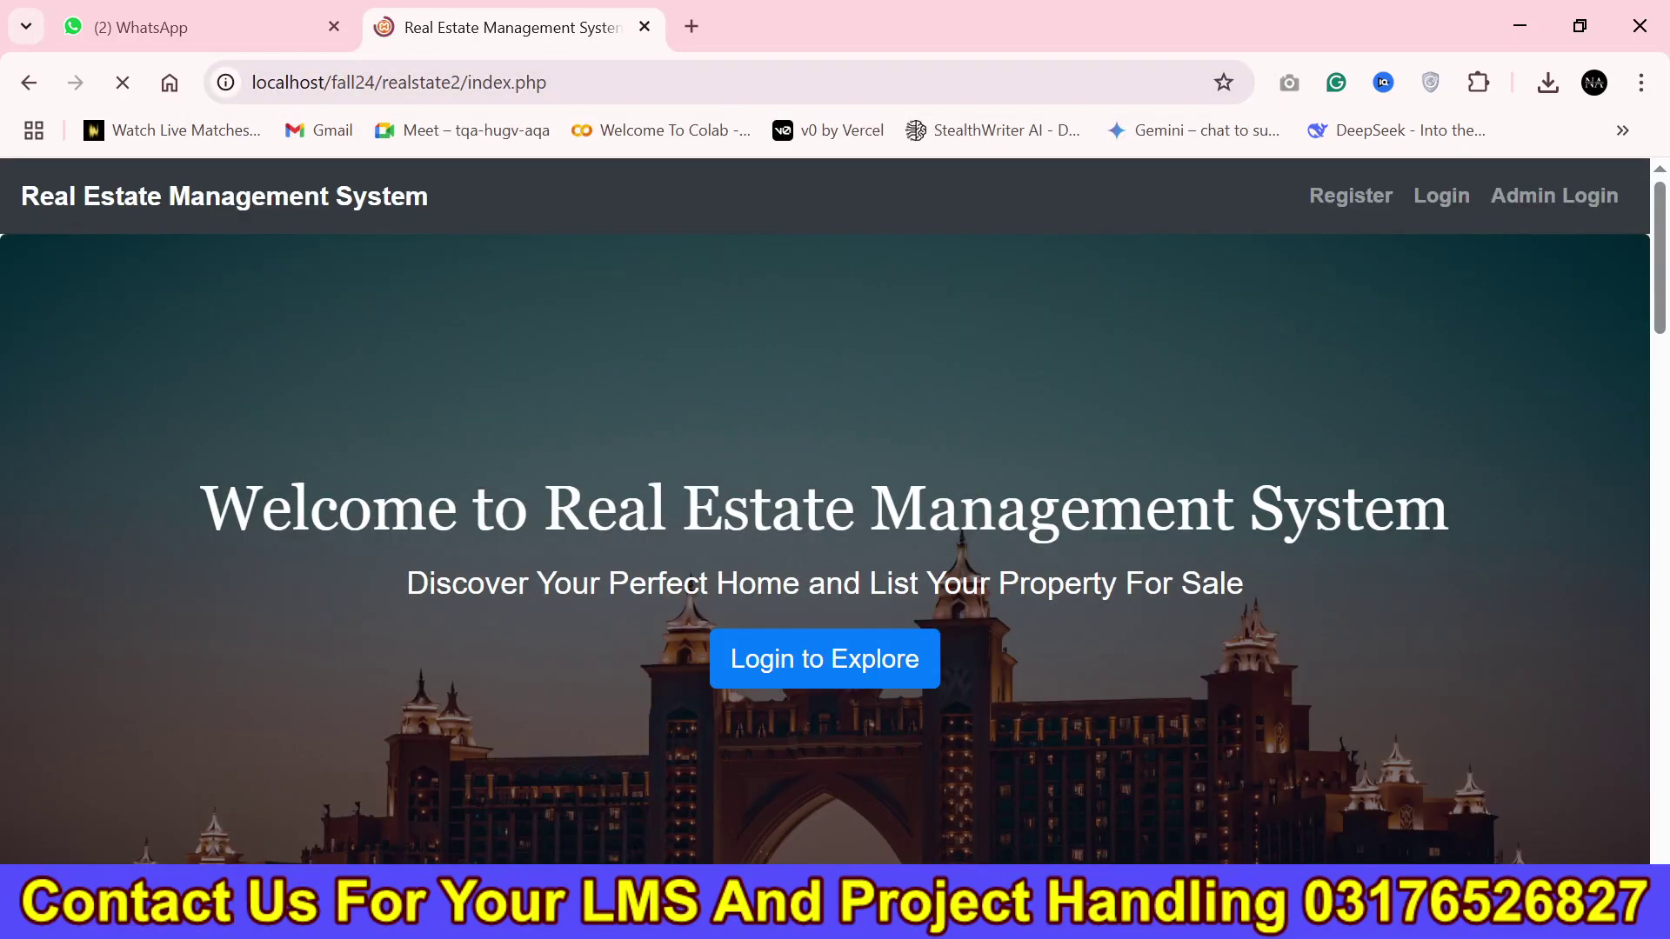
drag(1661, 317, 1663, 483)
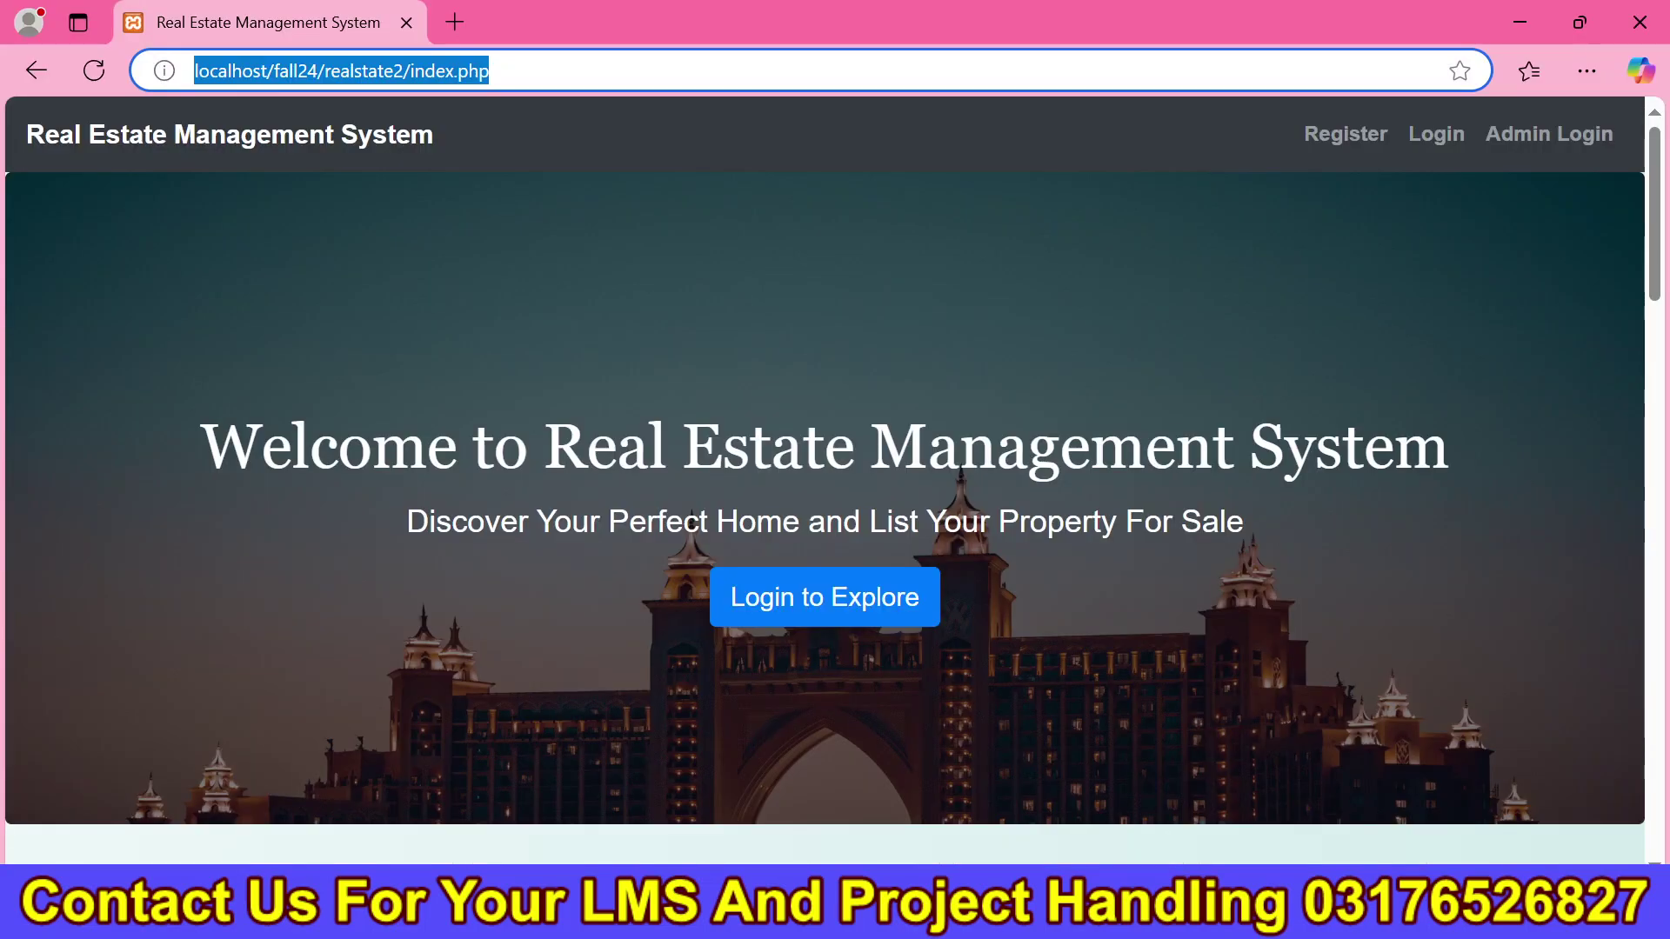
scroll(824, 478, down, 8)
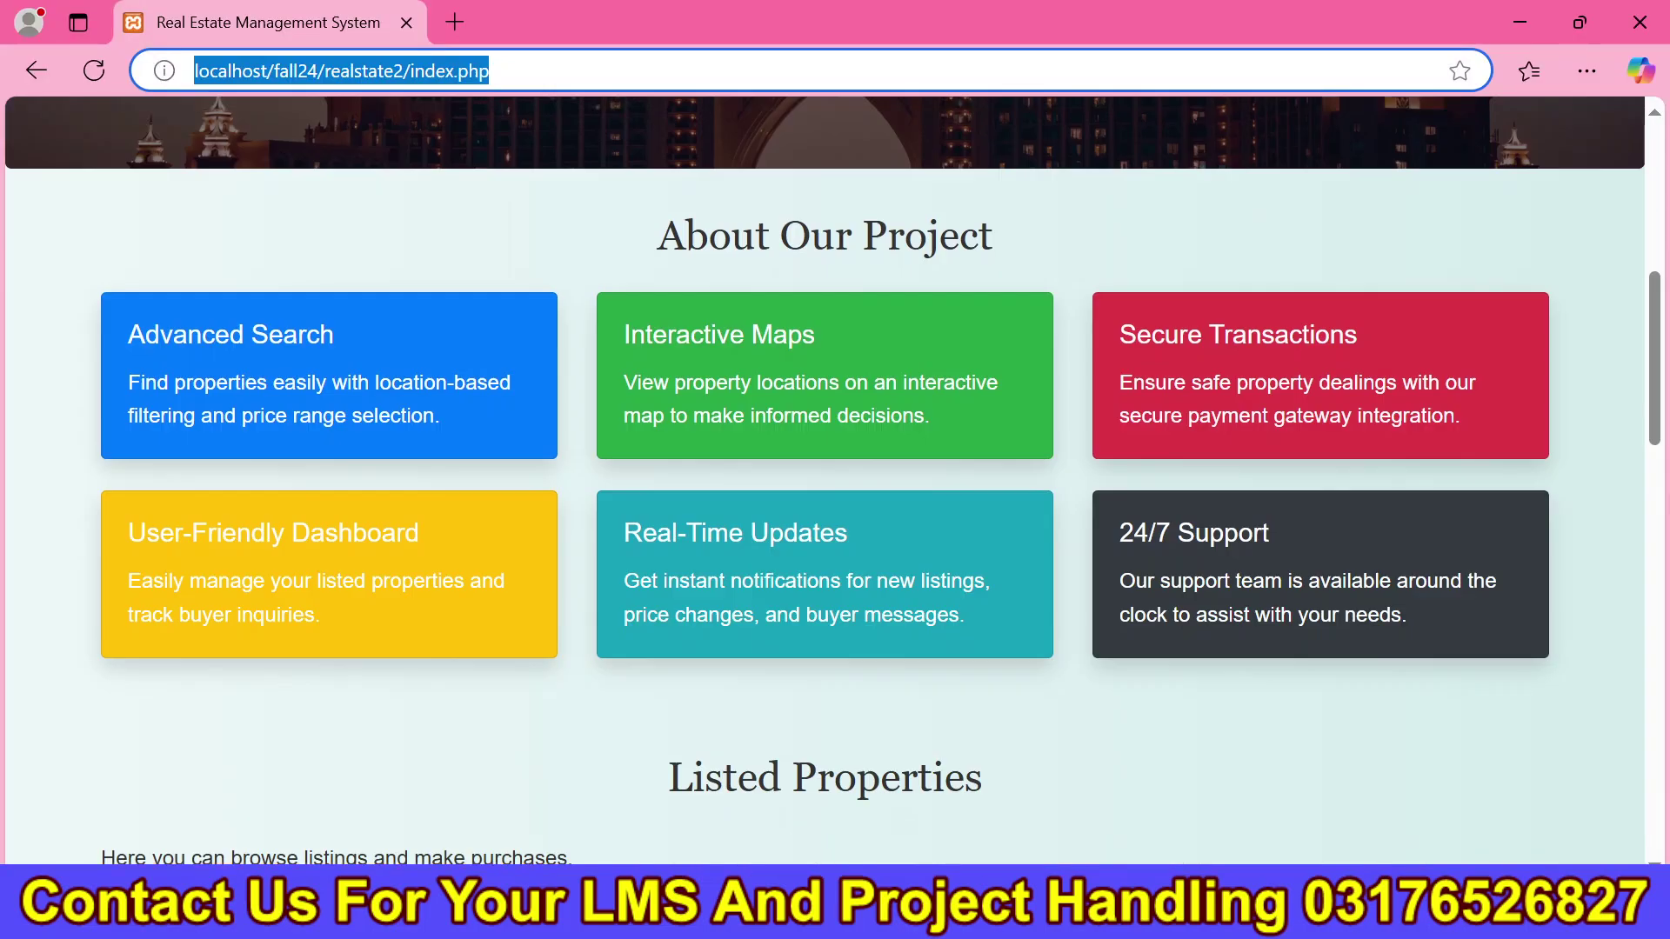
Review the About Our Project cards and Listed Properties search, location, price, bedroom and amenity filters.
drag(658, 218, 1663, 491)
drag(1068, 347, 704, 329)
click(285, 453)
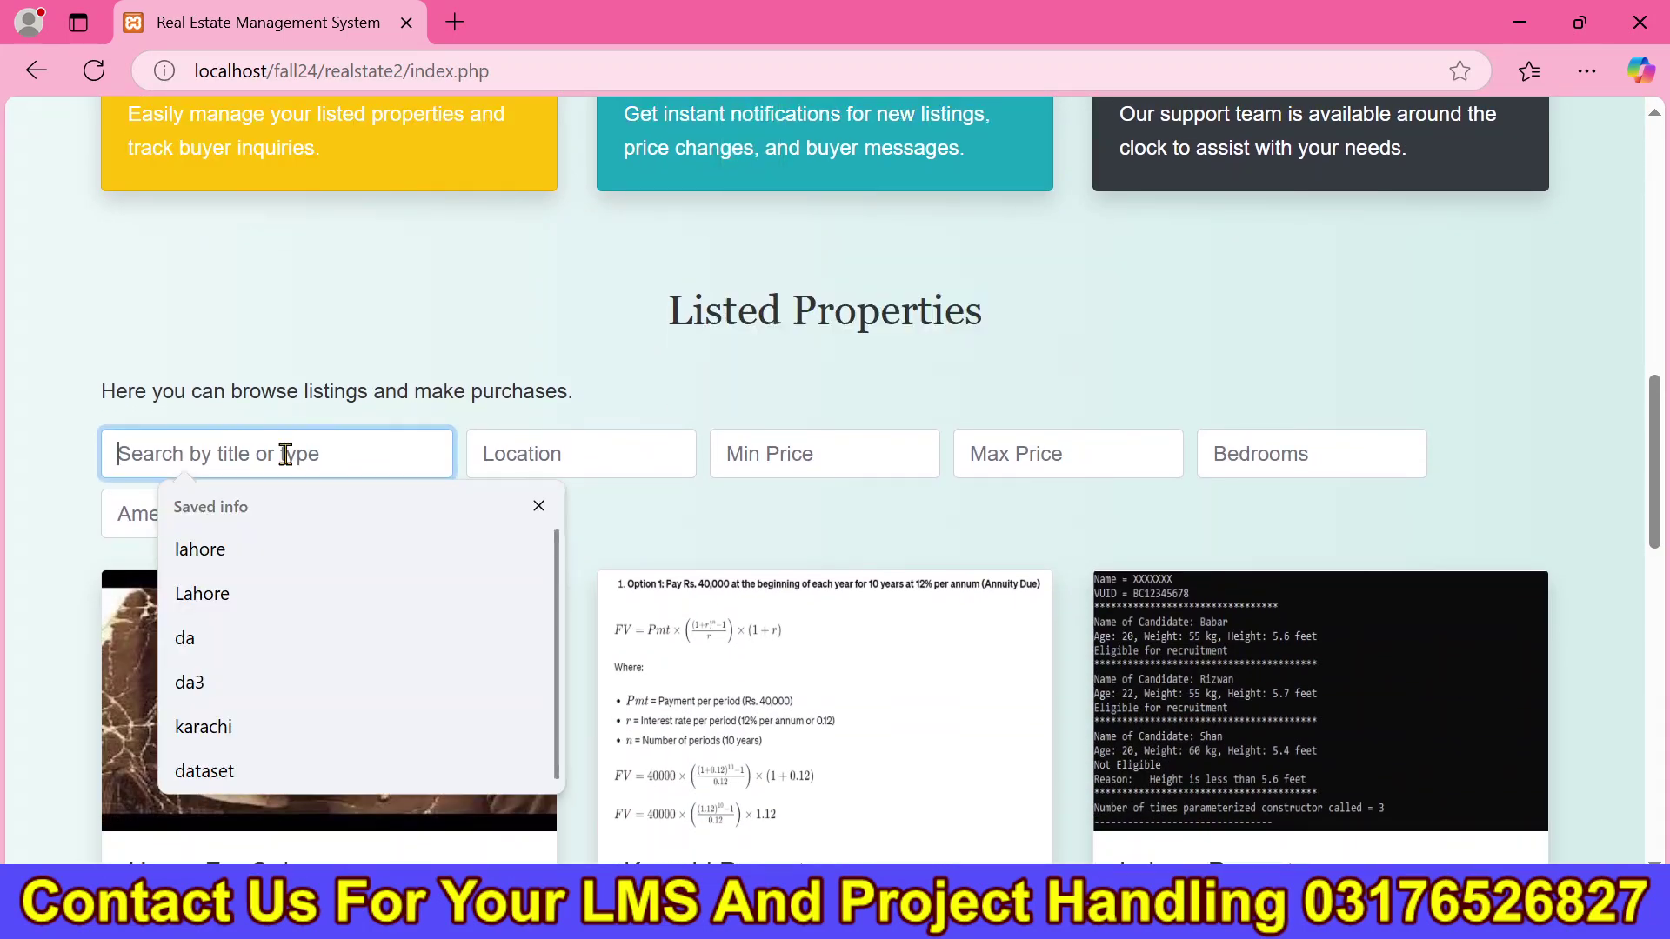
click(434, 378)
click(540, 440)
click(756, 451)
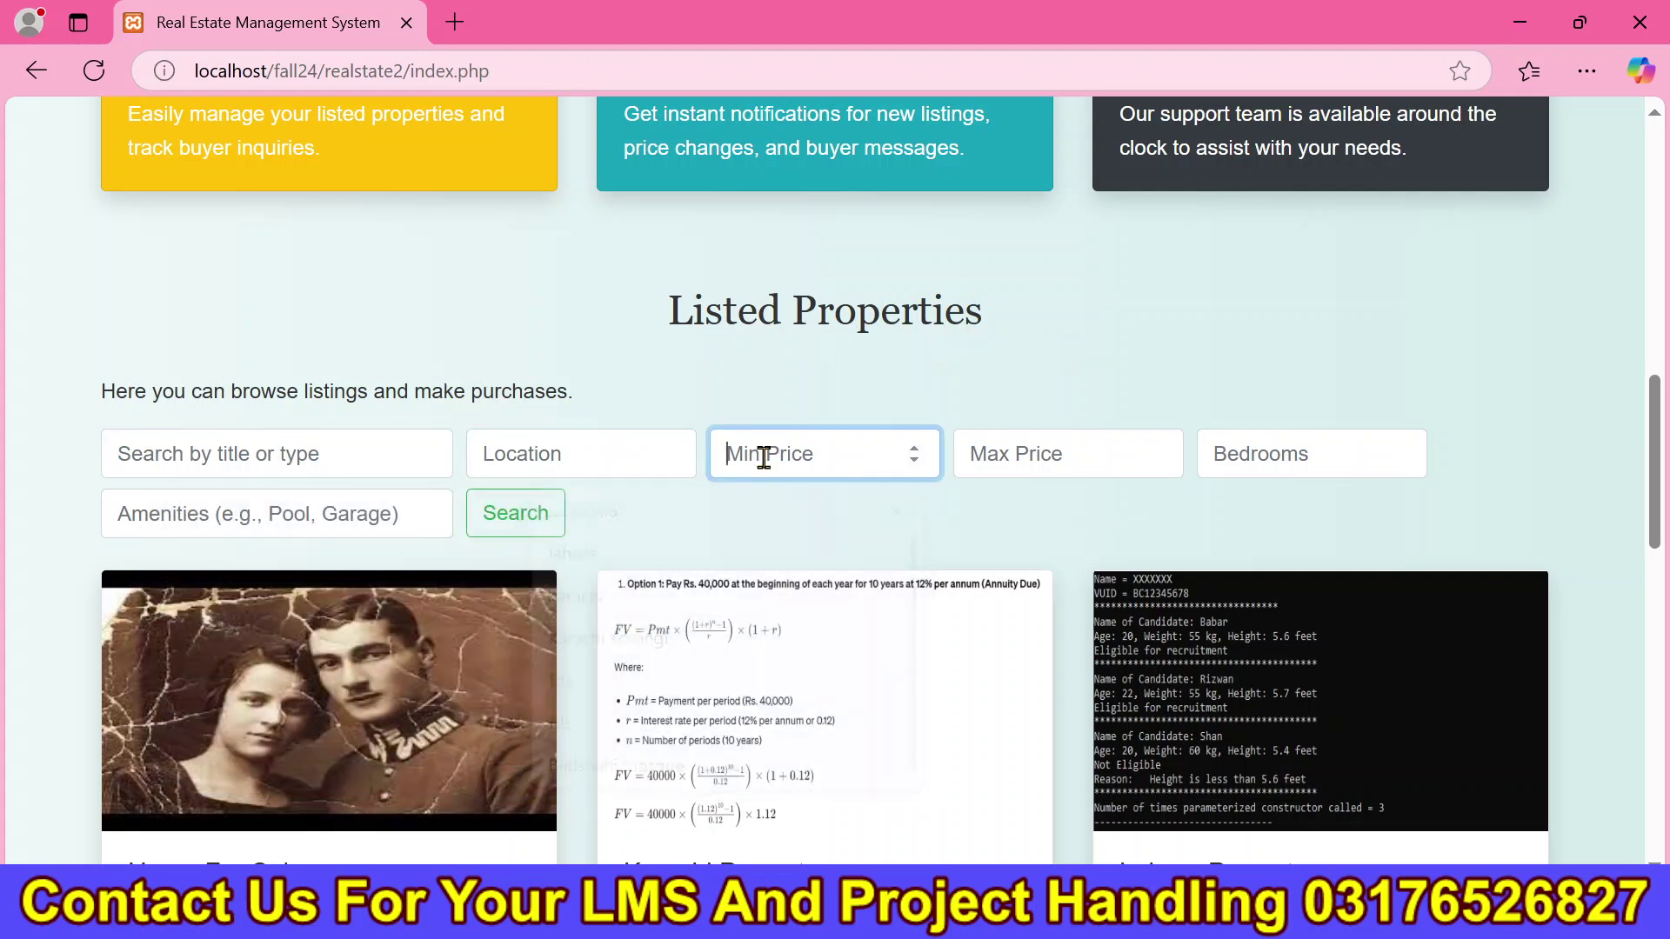
click(1086, 436)
click(1217, 453)
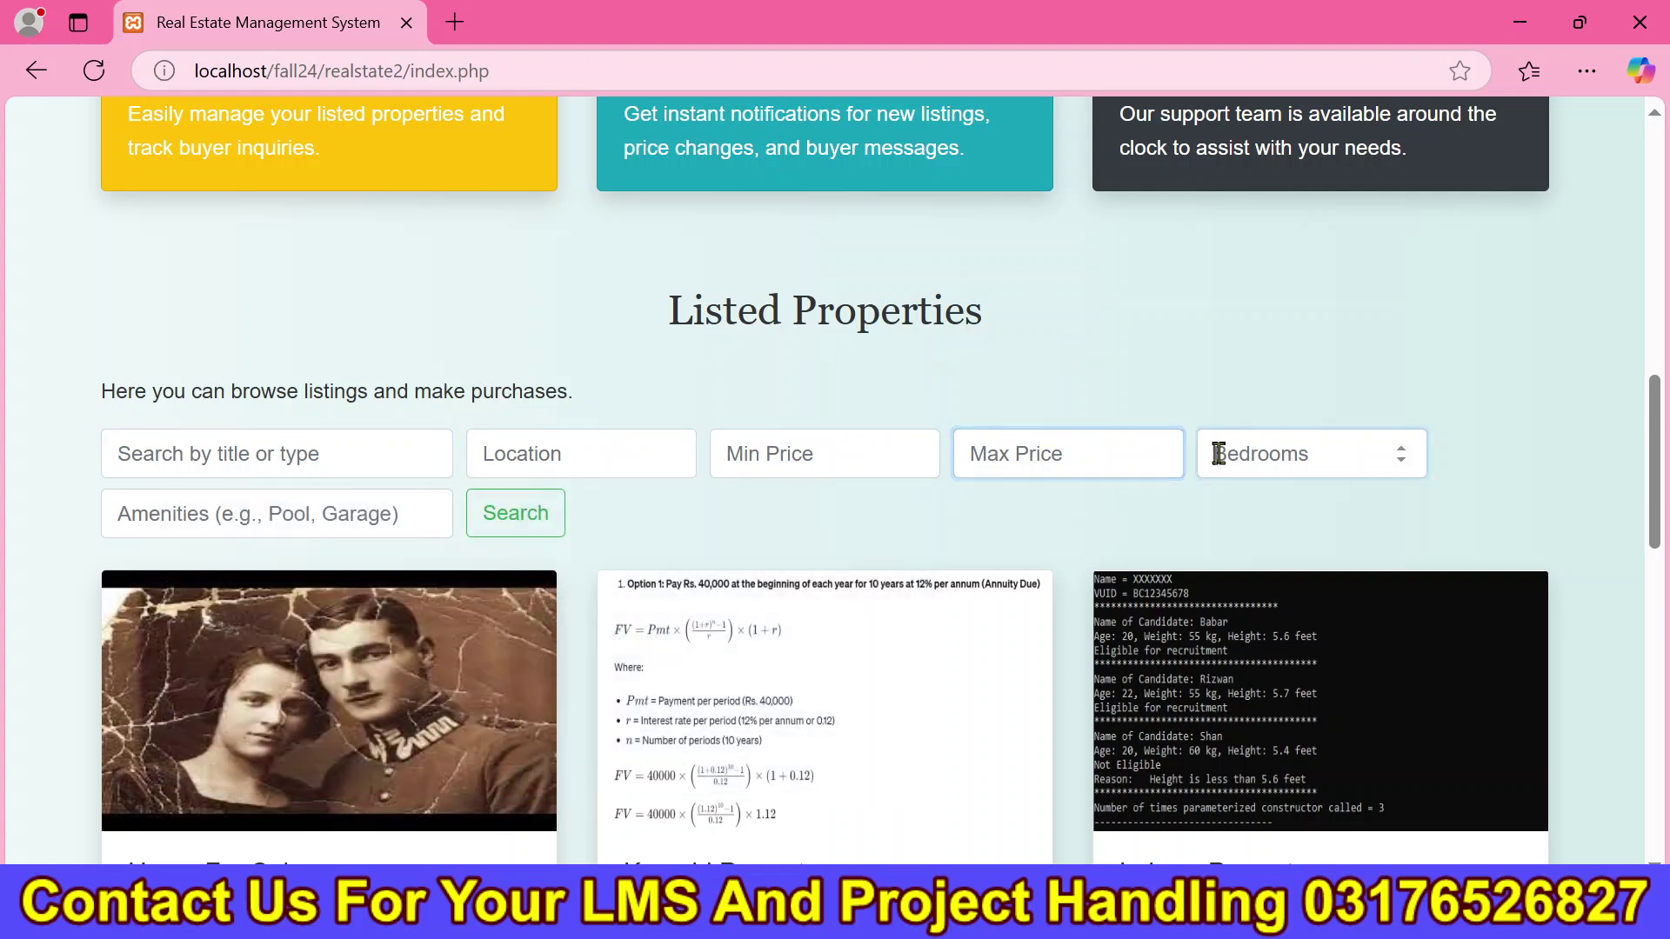
click(330, 524)
View the Lahore Property marker popup on the map, then close it.
drag(1660, 421, 1662, 678)
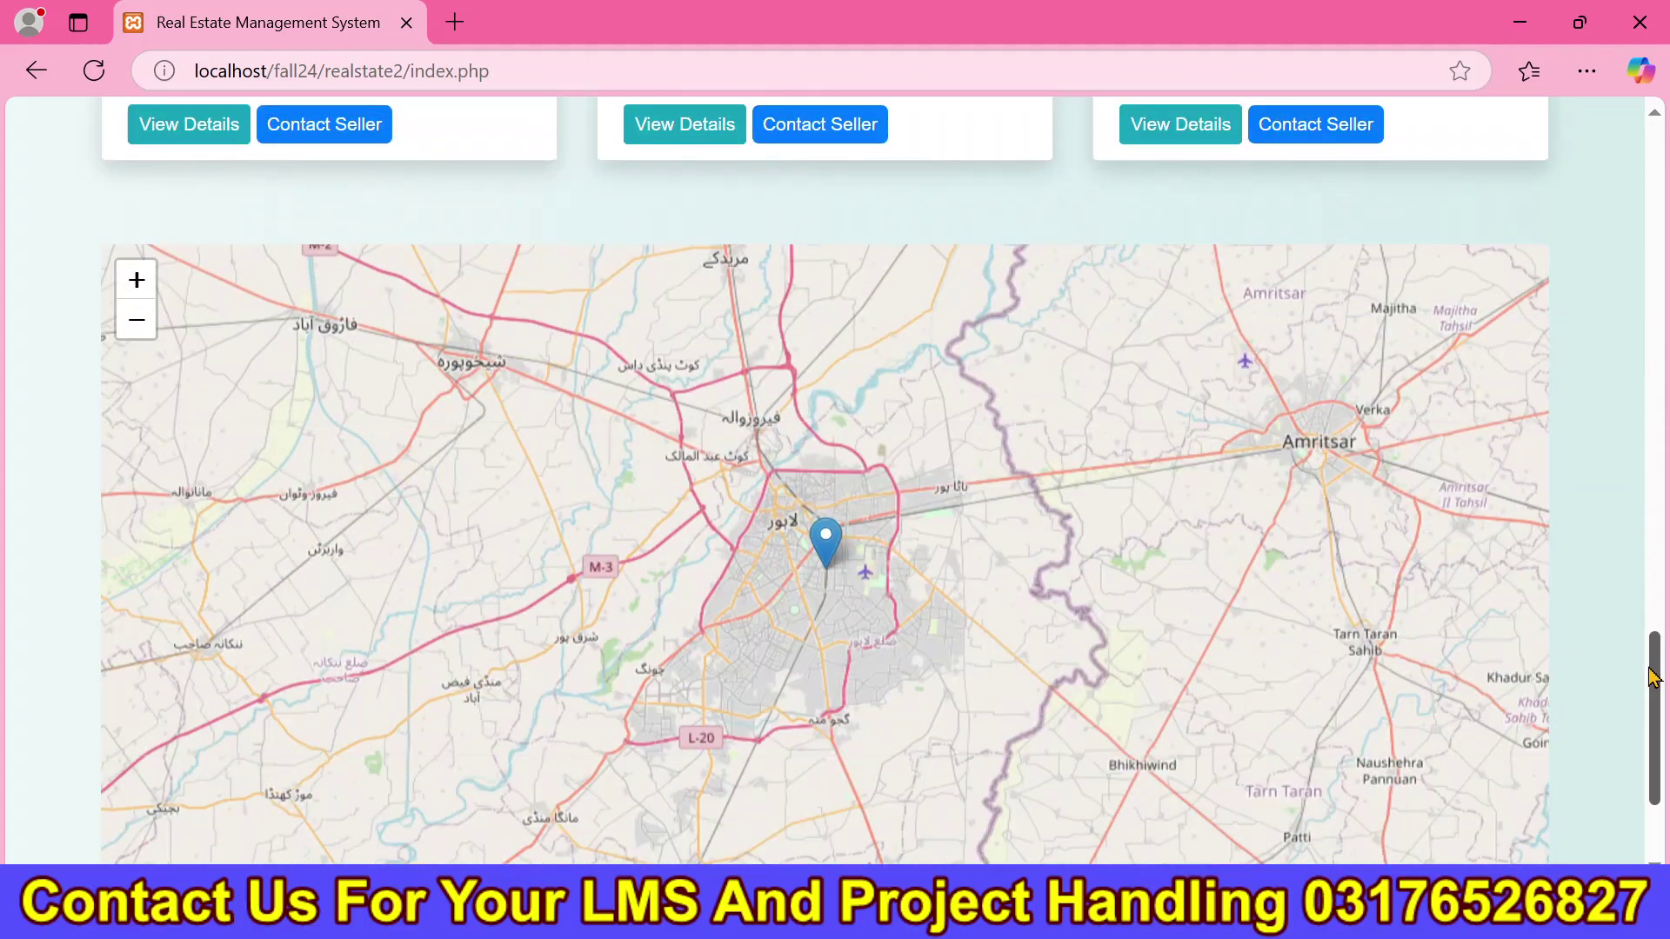
click(826, 556)
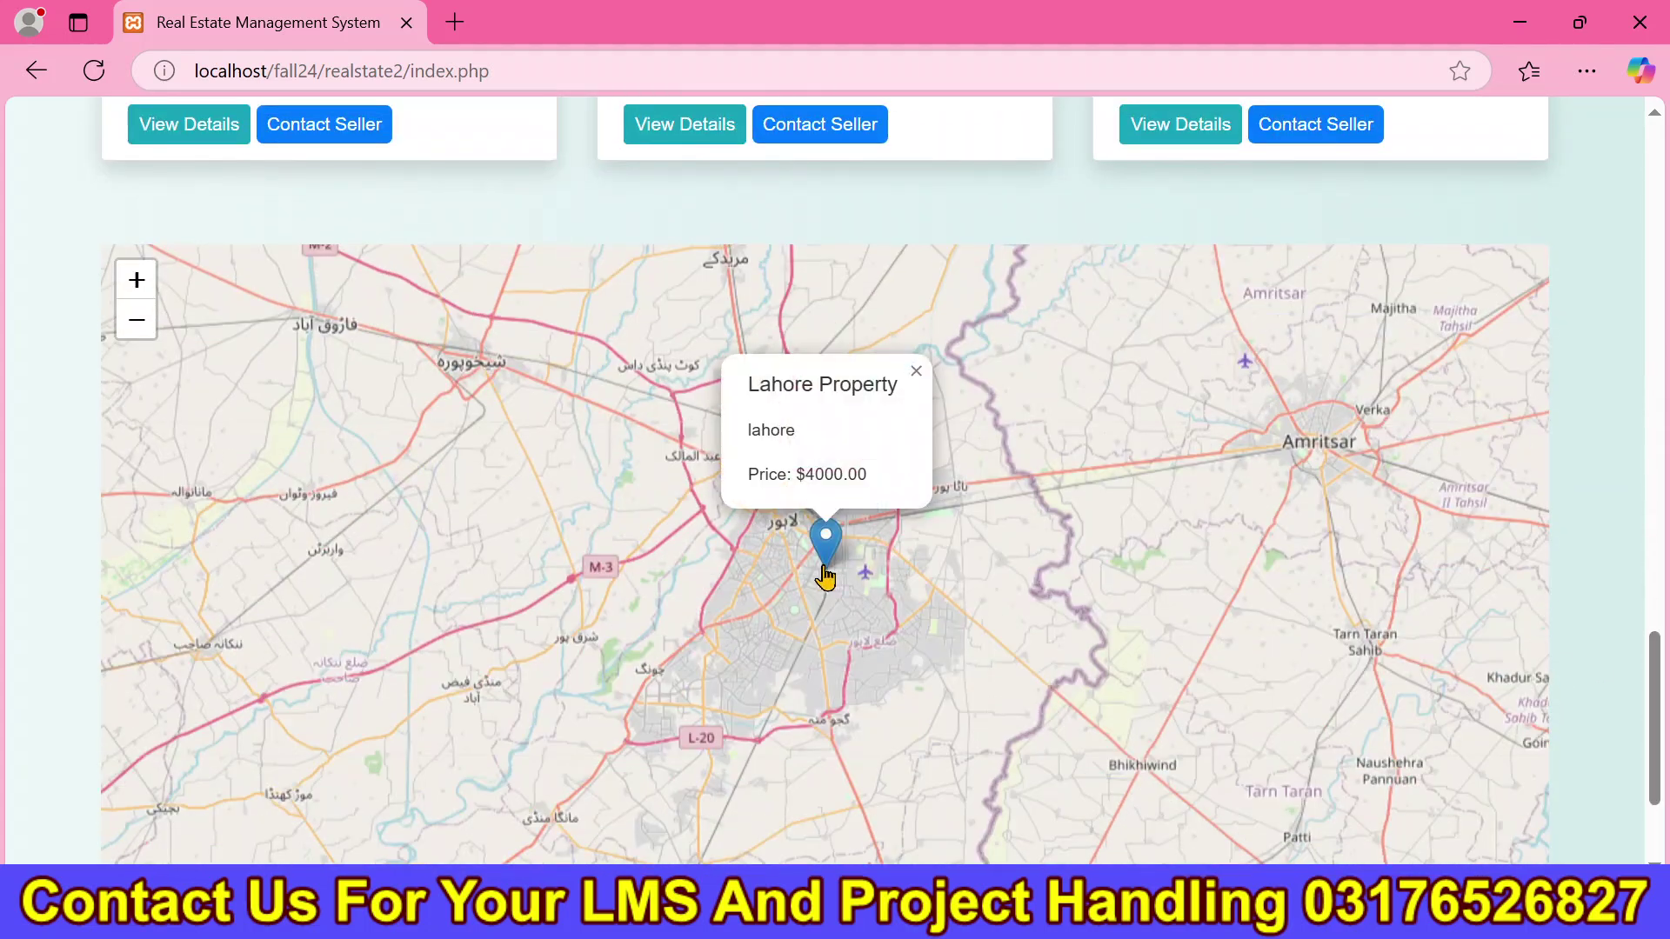
click(942, 567)
drag(1660, 754, 1607, 217)
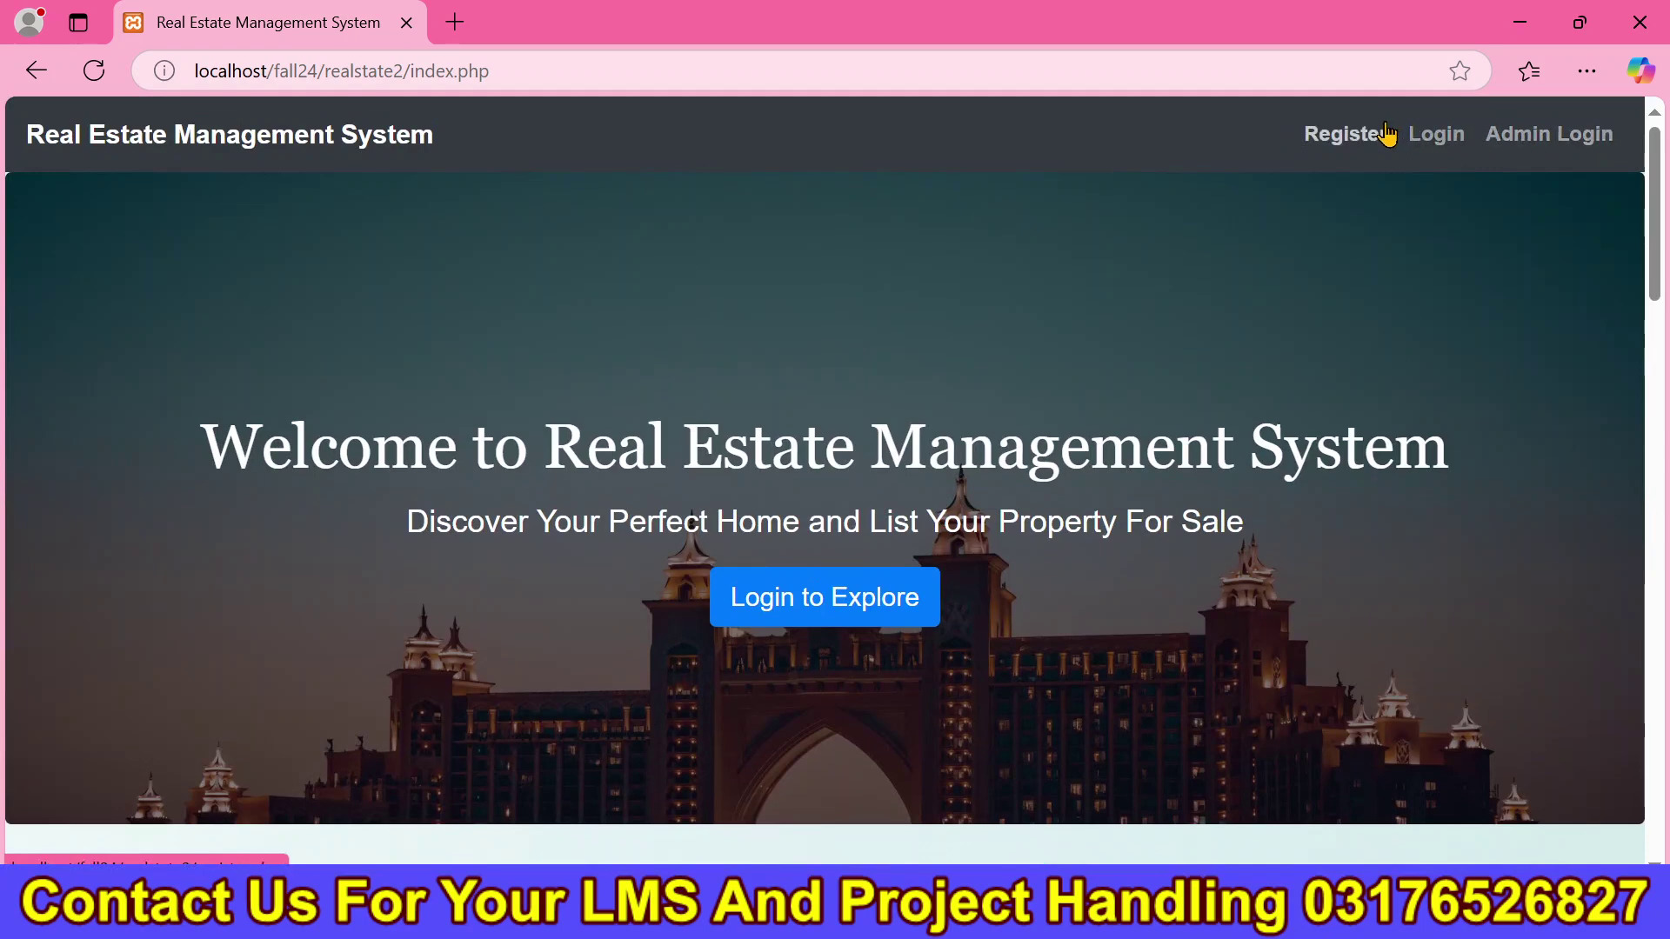
Go to the user registration page.
click(1386, 134)
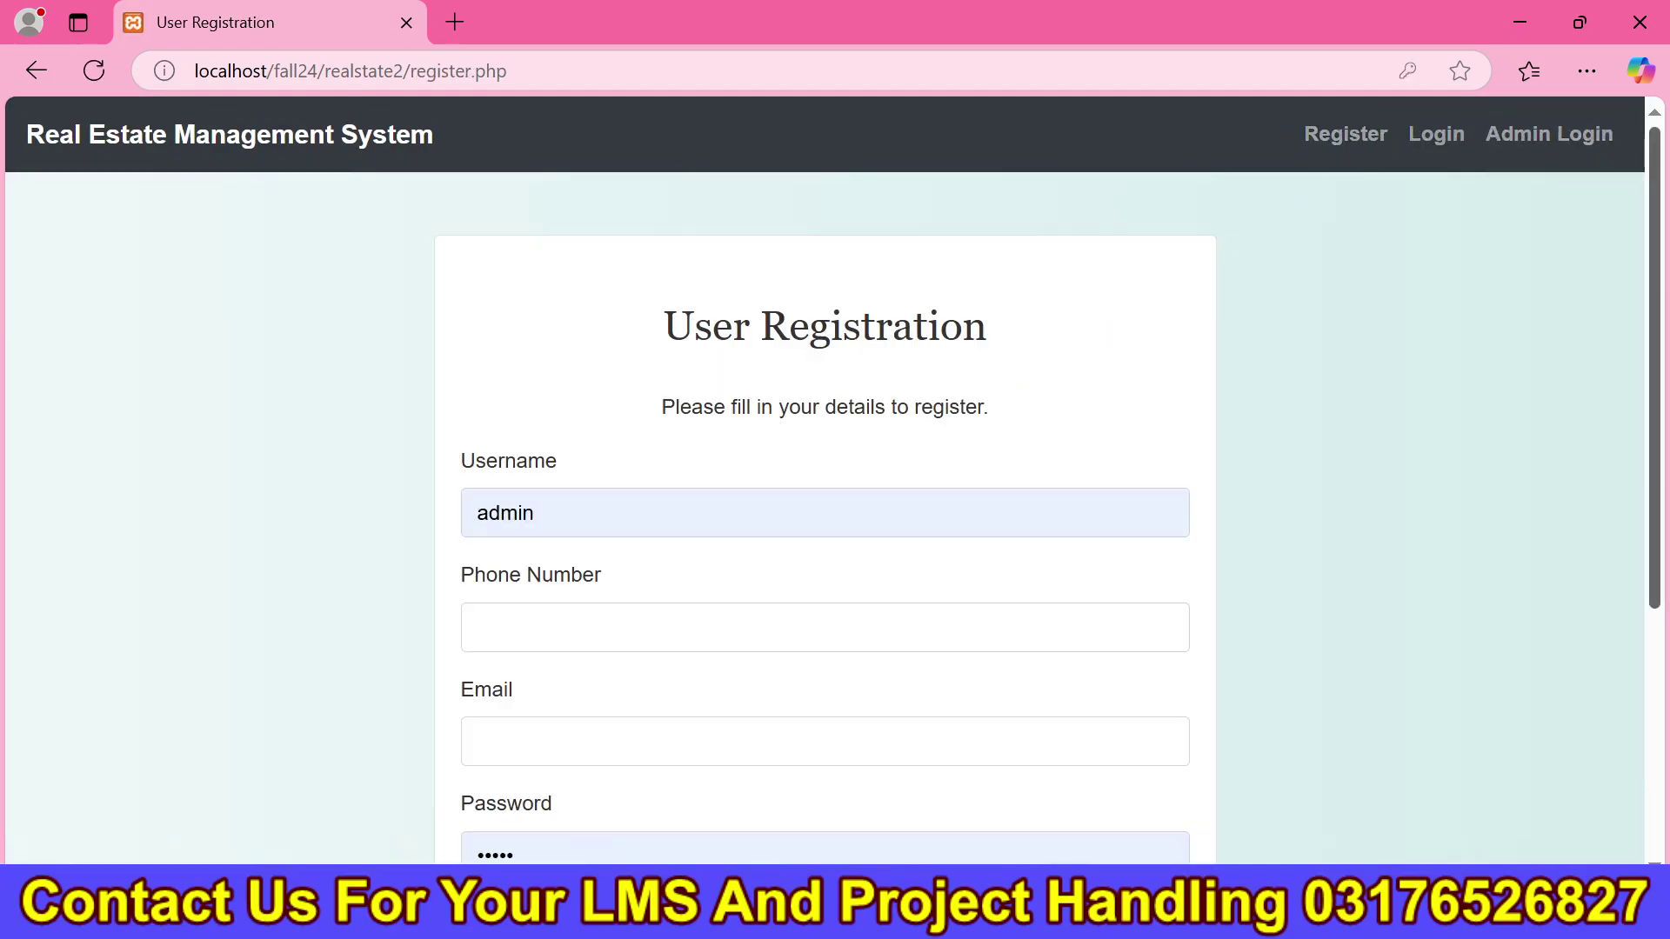
scroll(1643, 487, down, 3)
scroll(1629, 589, up, 5)
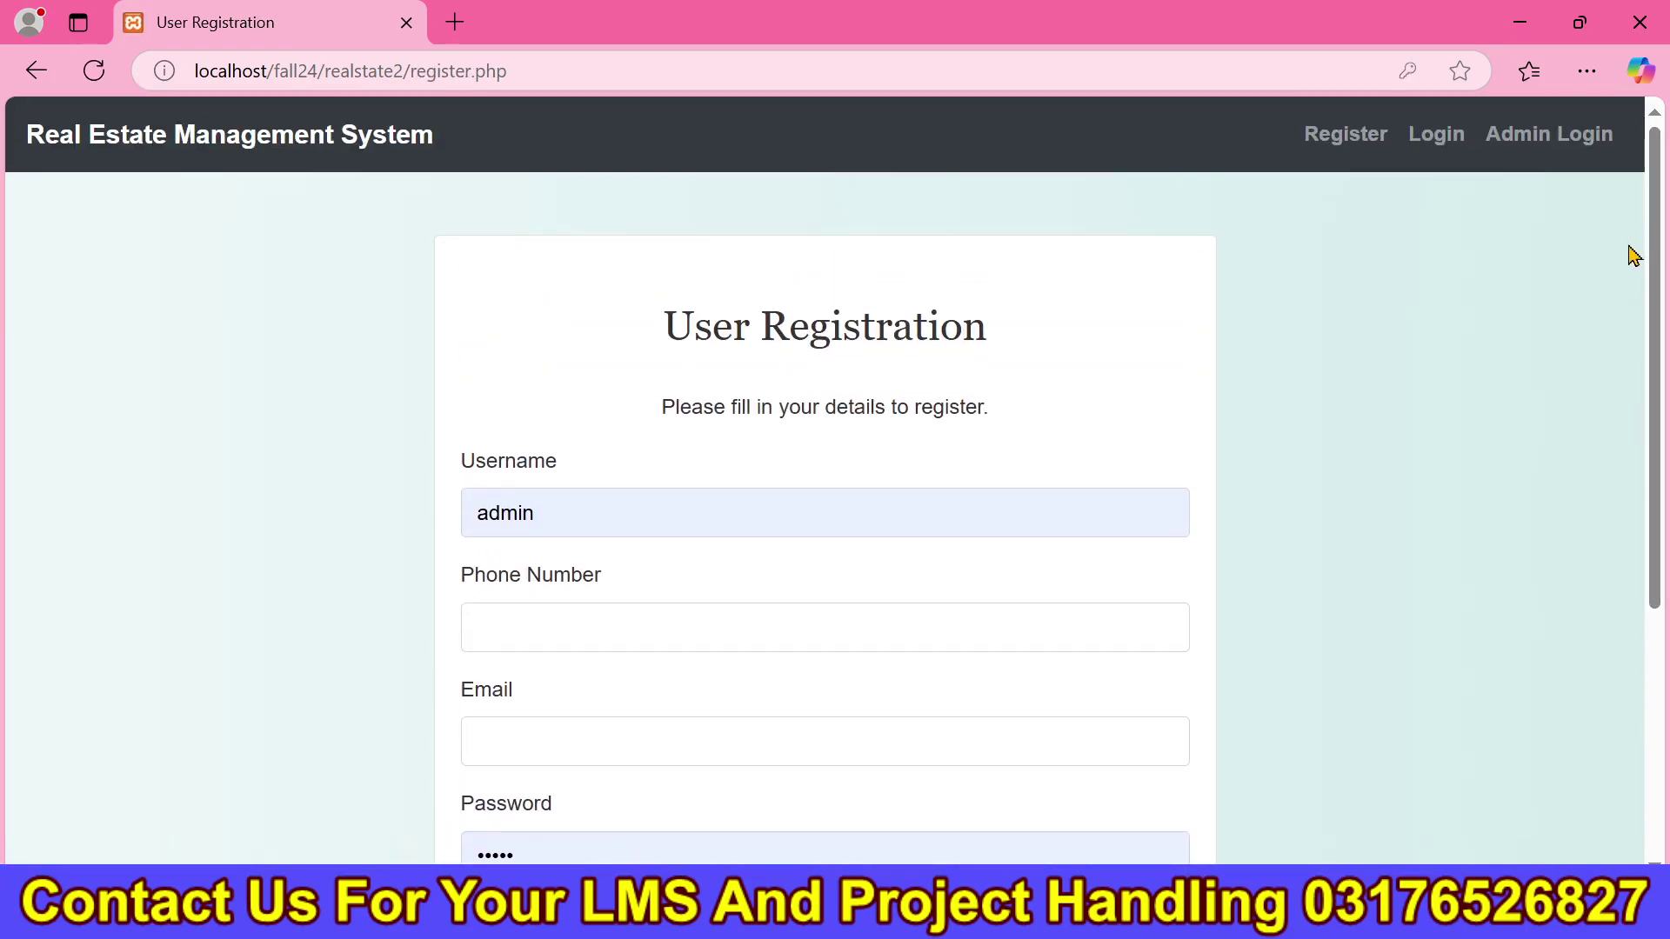
Log in as admin with the autofilled credentials and review the two pending users on the dashboard.
click(1572, 153)
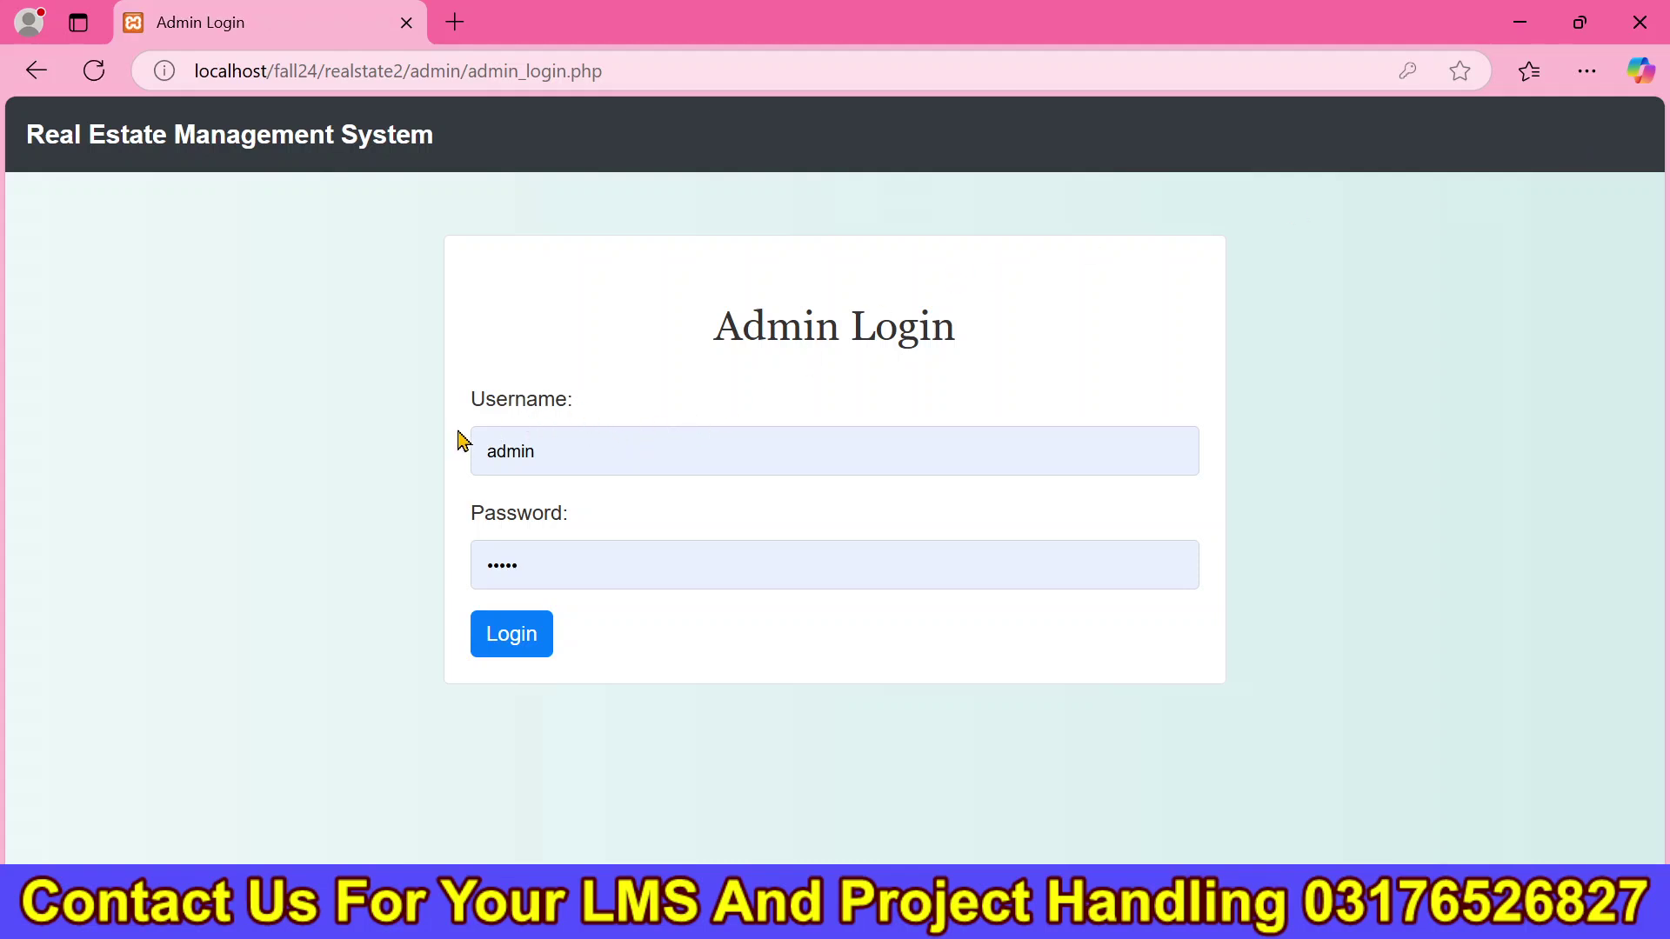
click(523, 643)
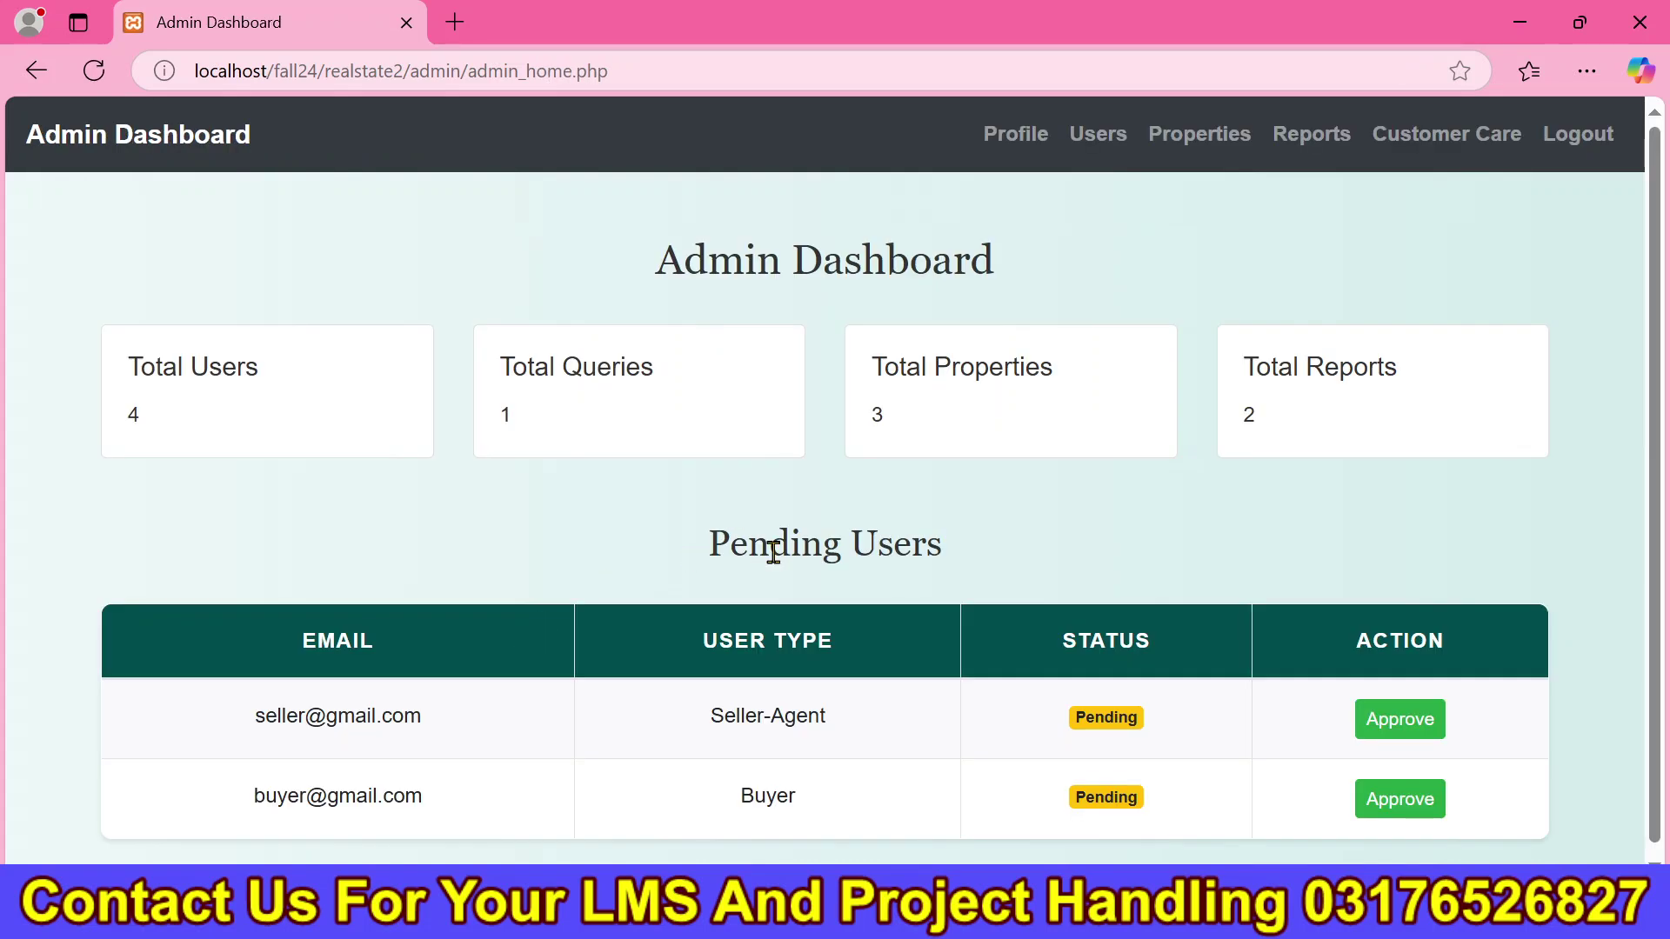
scroll(783, 630, down, 1)
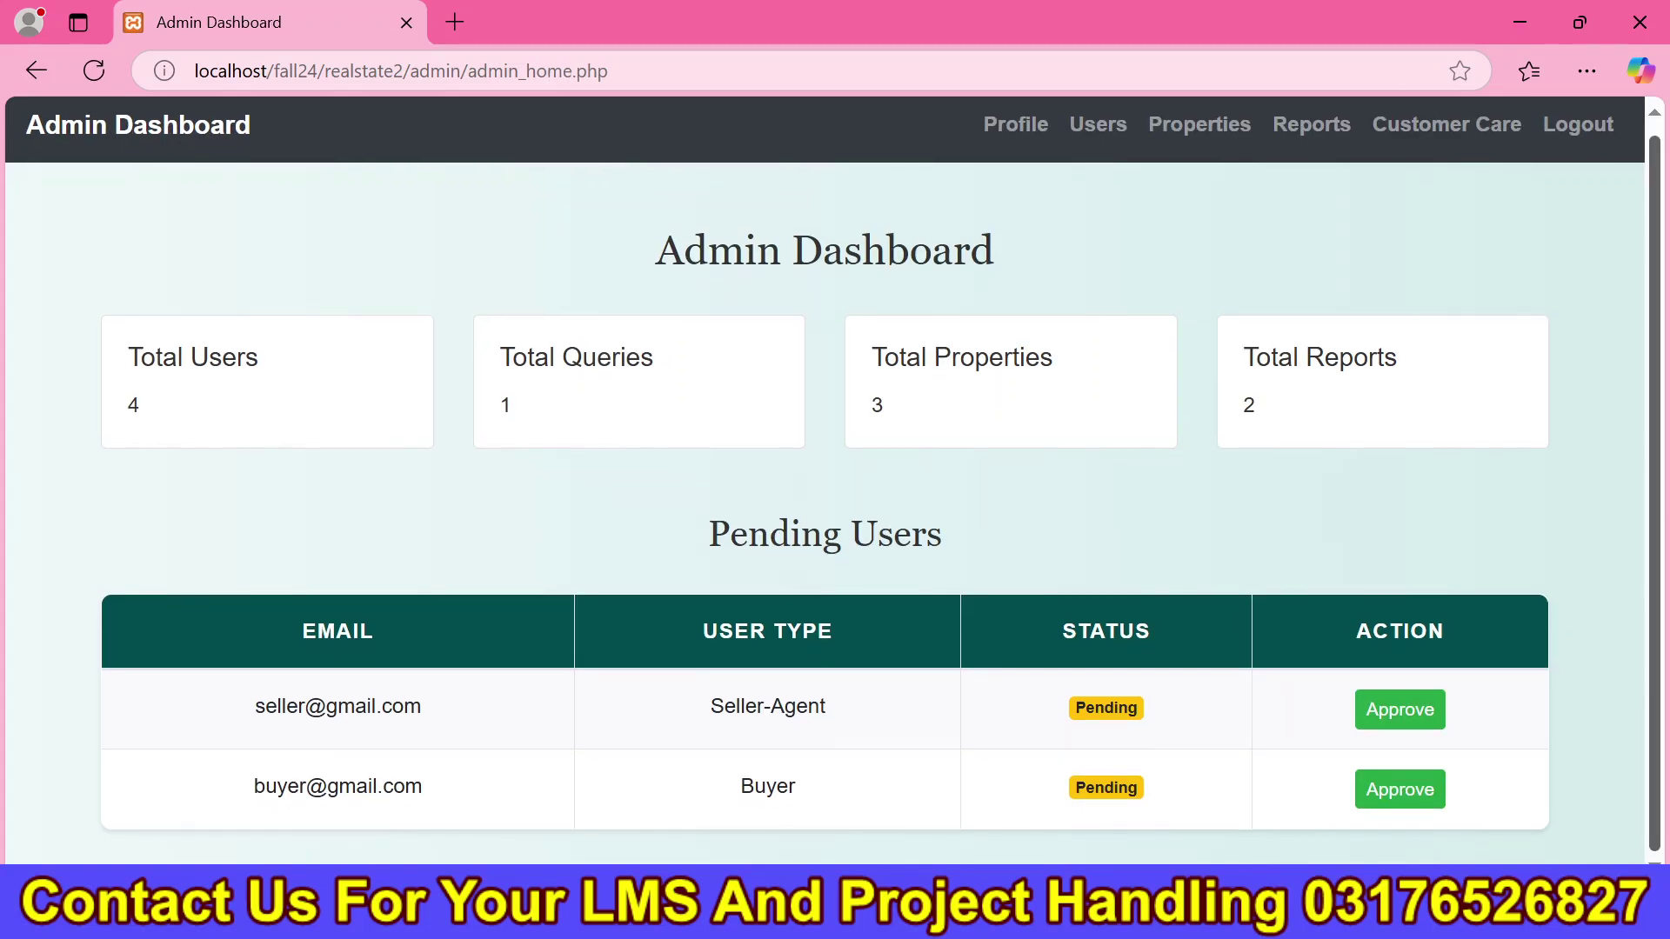
drag(245, 715, 1116, 787)
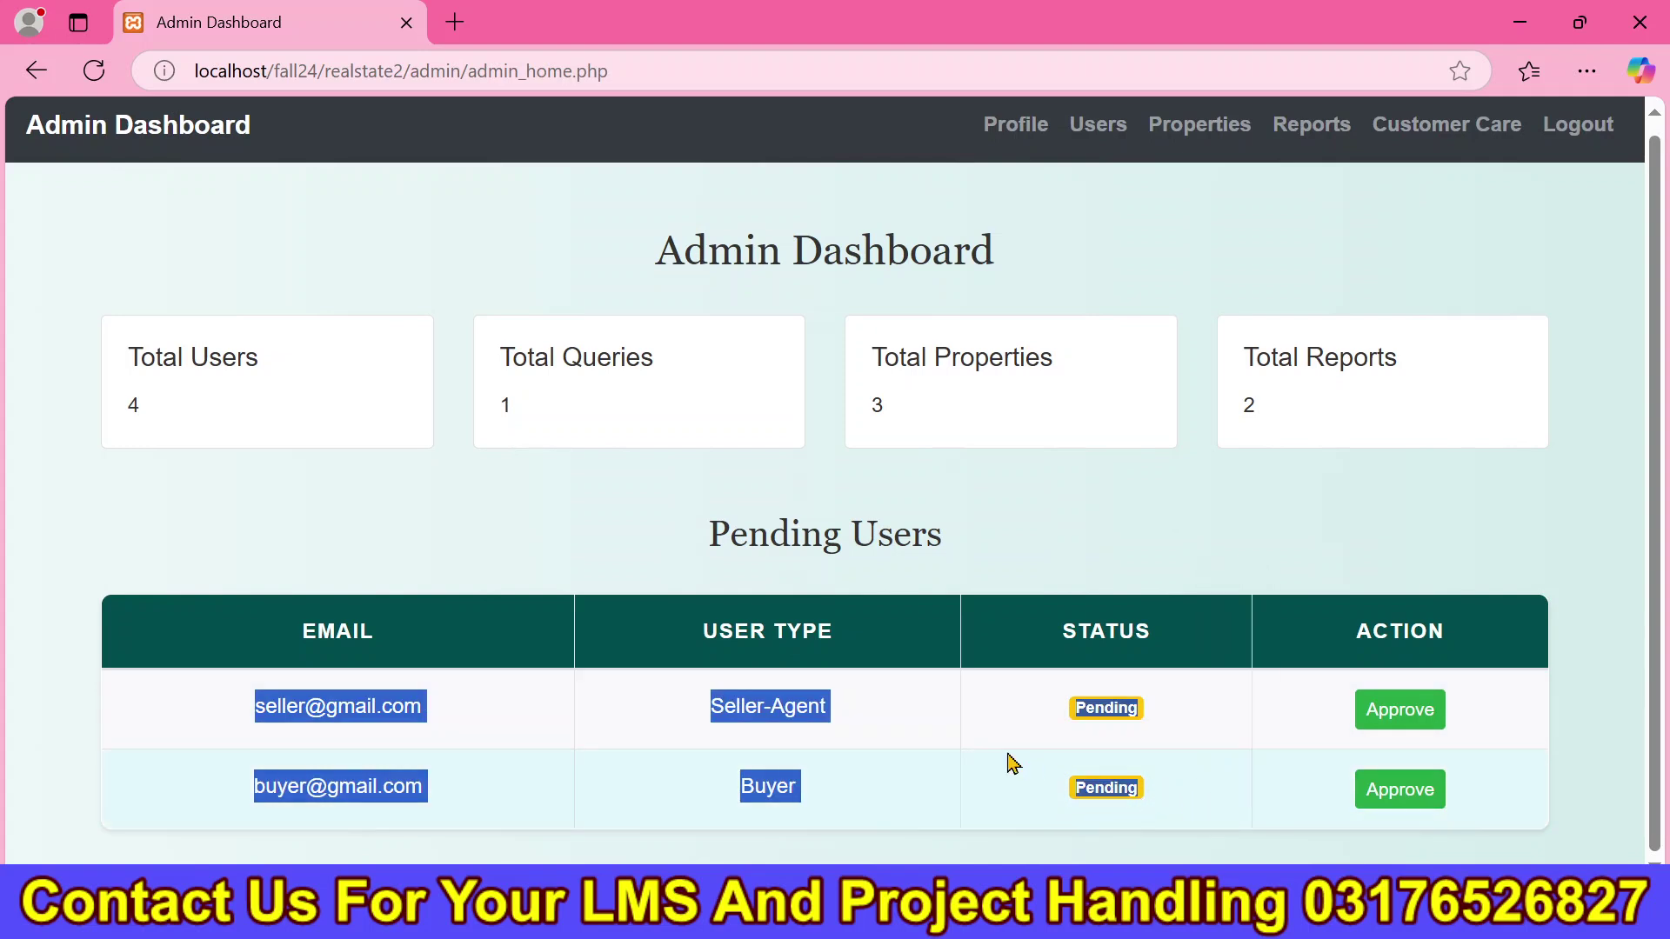
click(1296, 585)
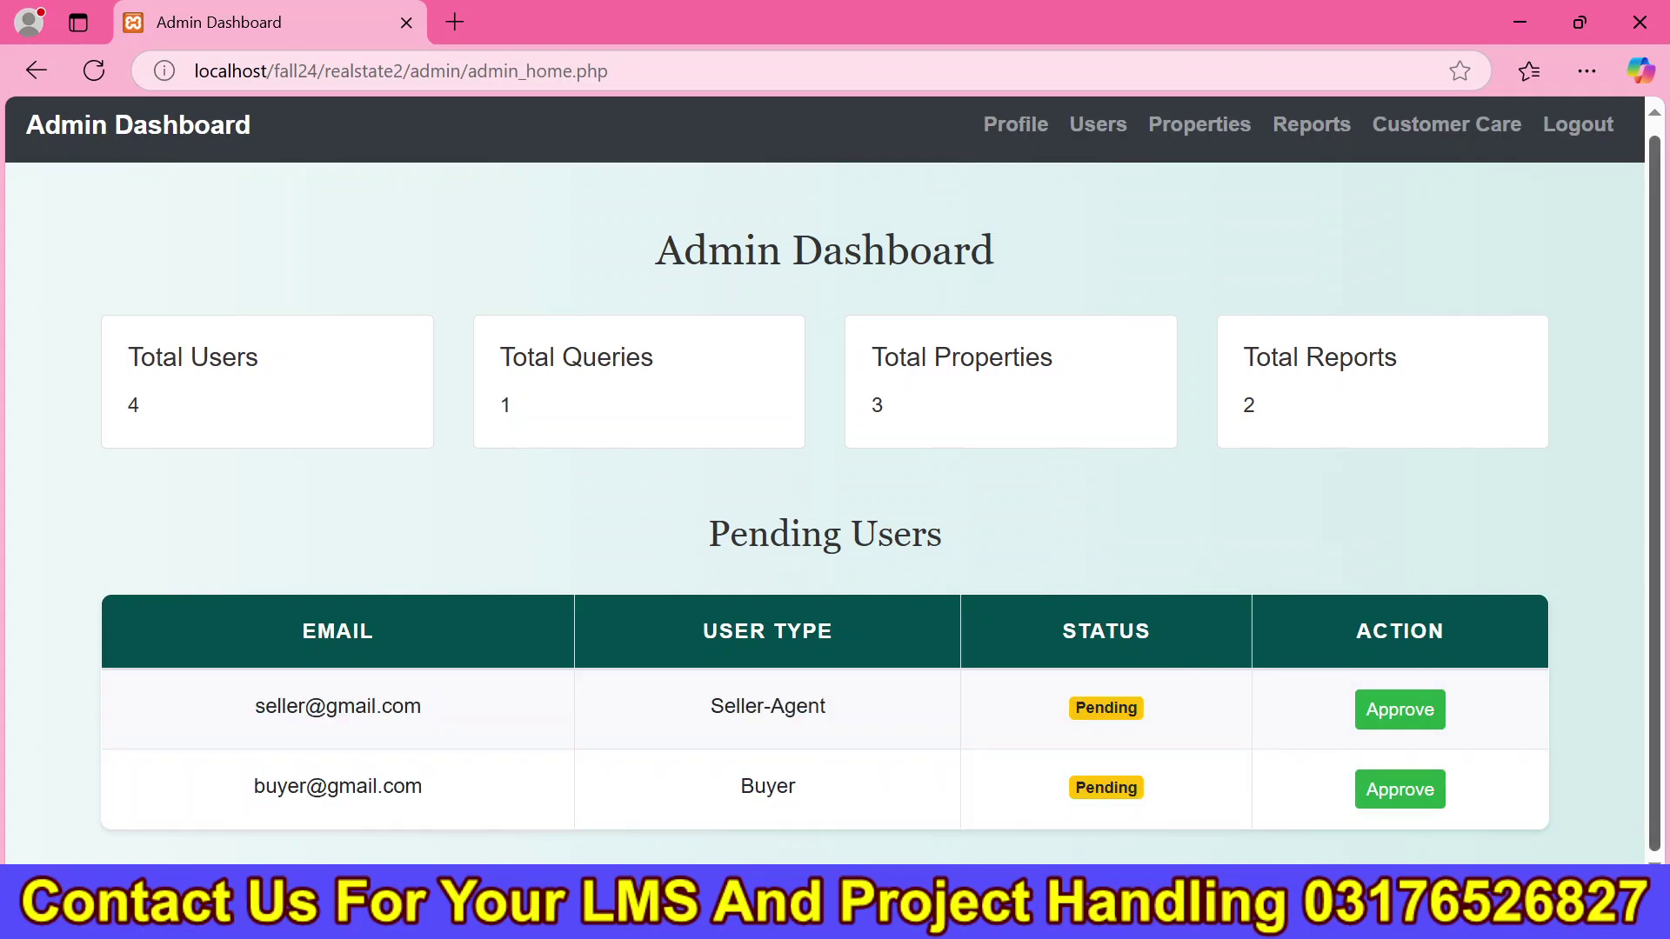
scroll(1662, 396, up, 1)
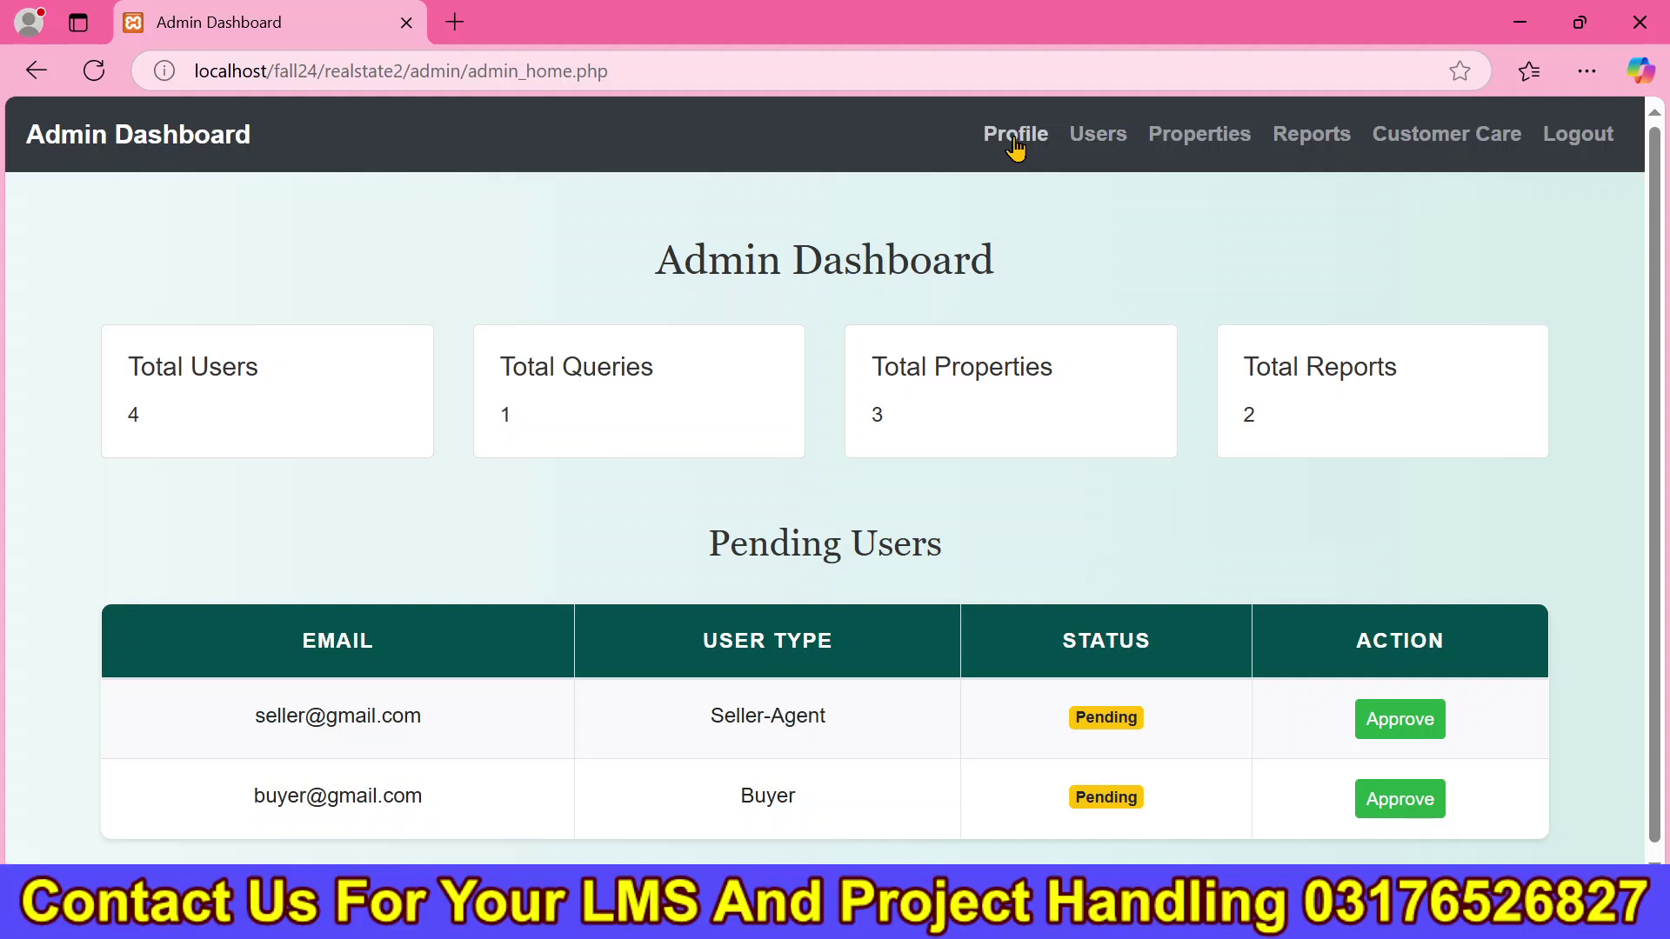
click(1014, 142)
Browse the admin Users, Properties and Property Reports lists.
click(1120, 159)
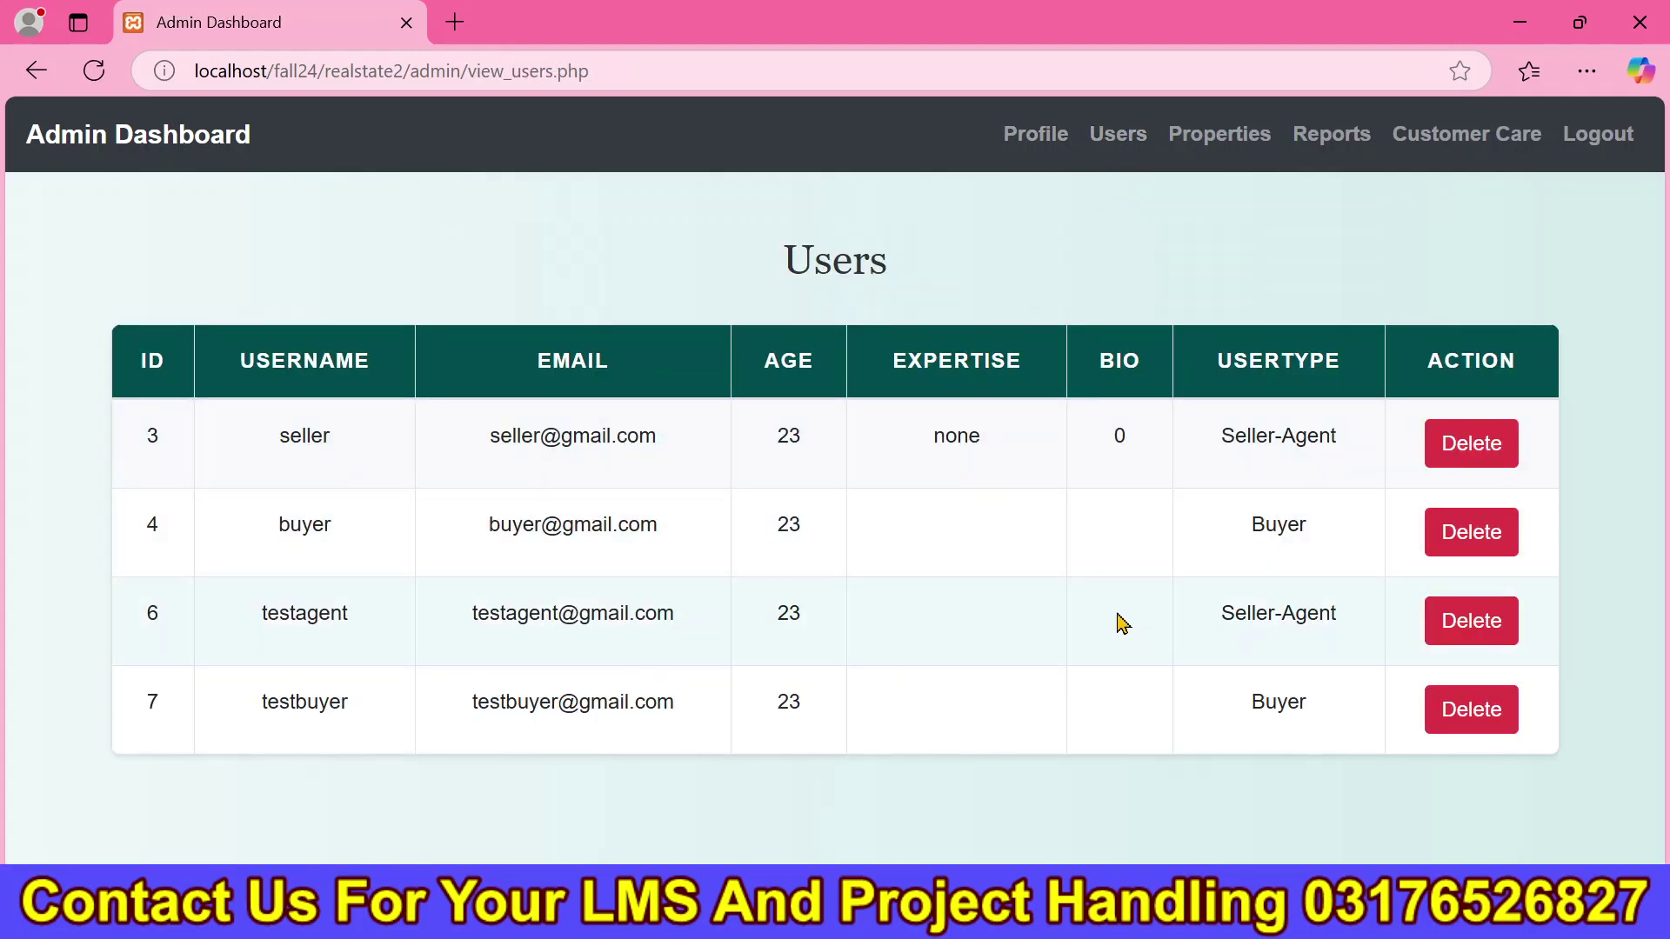
click(1233, 141)
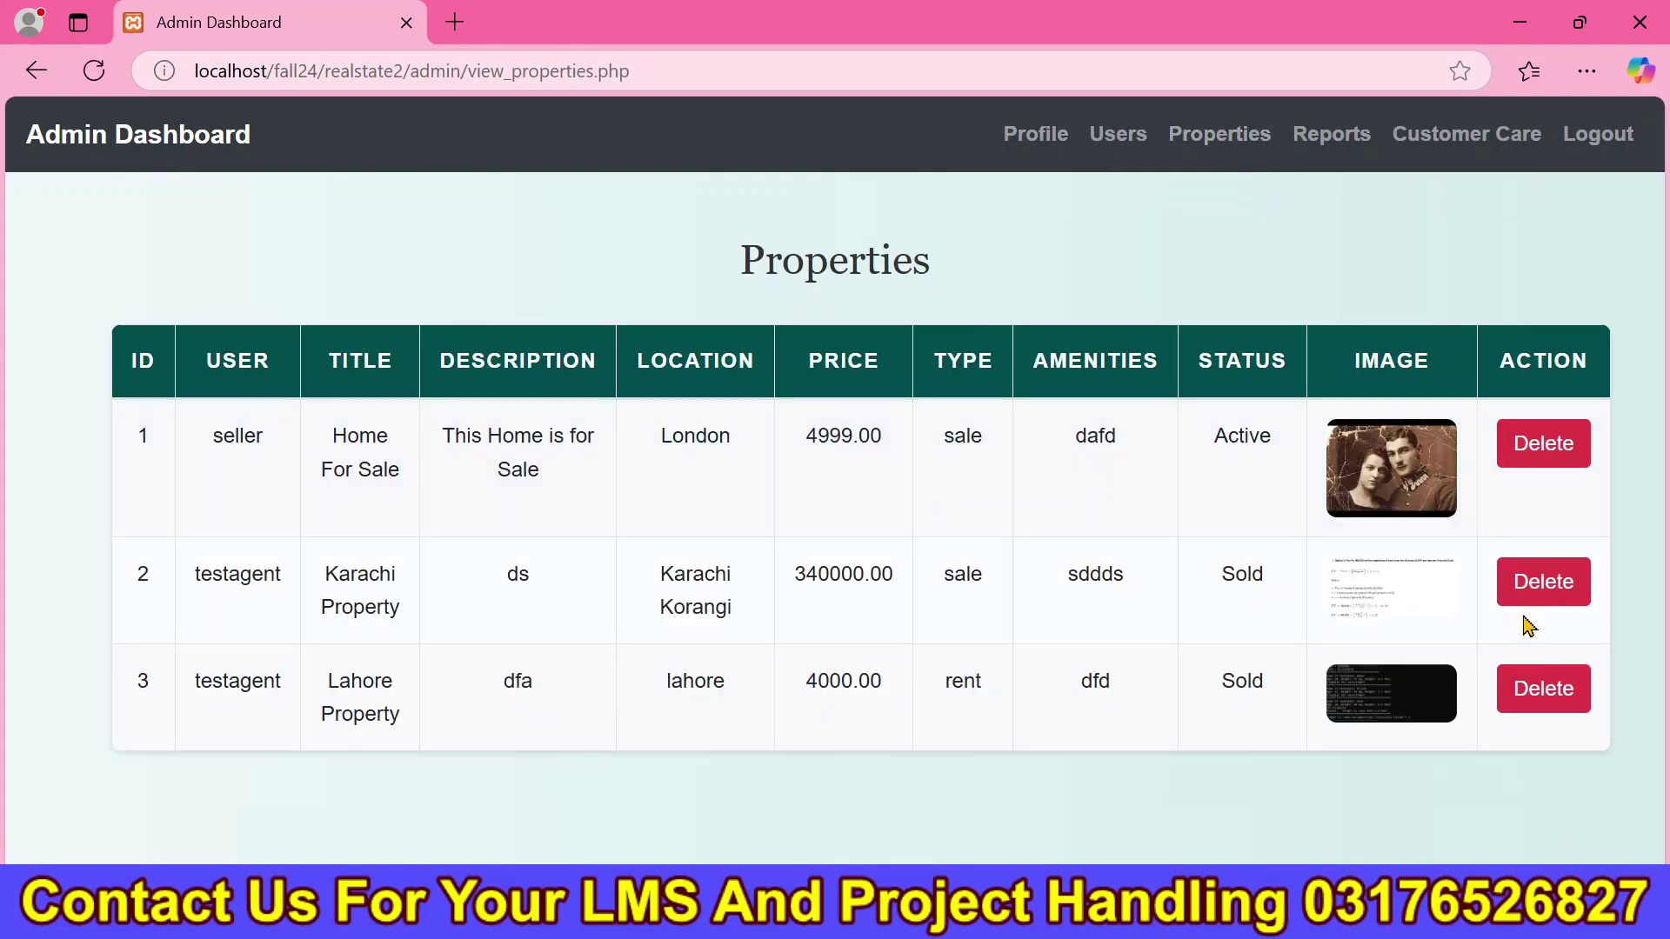
drag(1213, 434, 1279, 439)
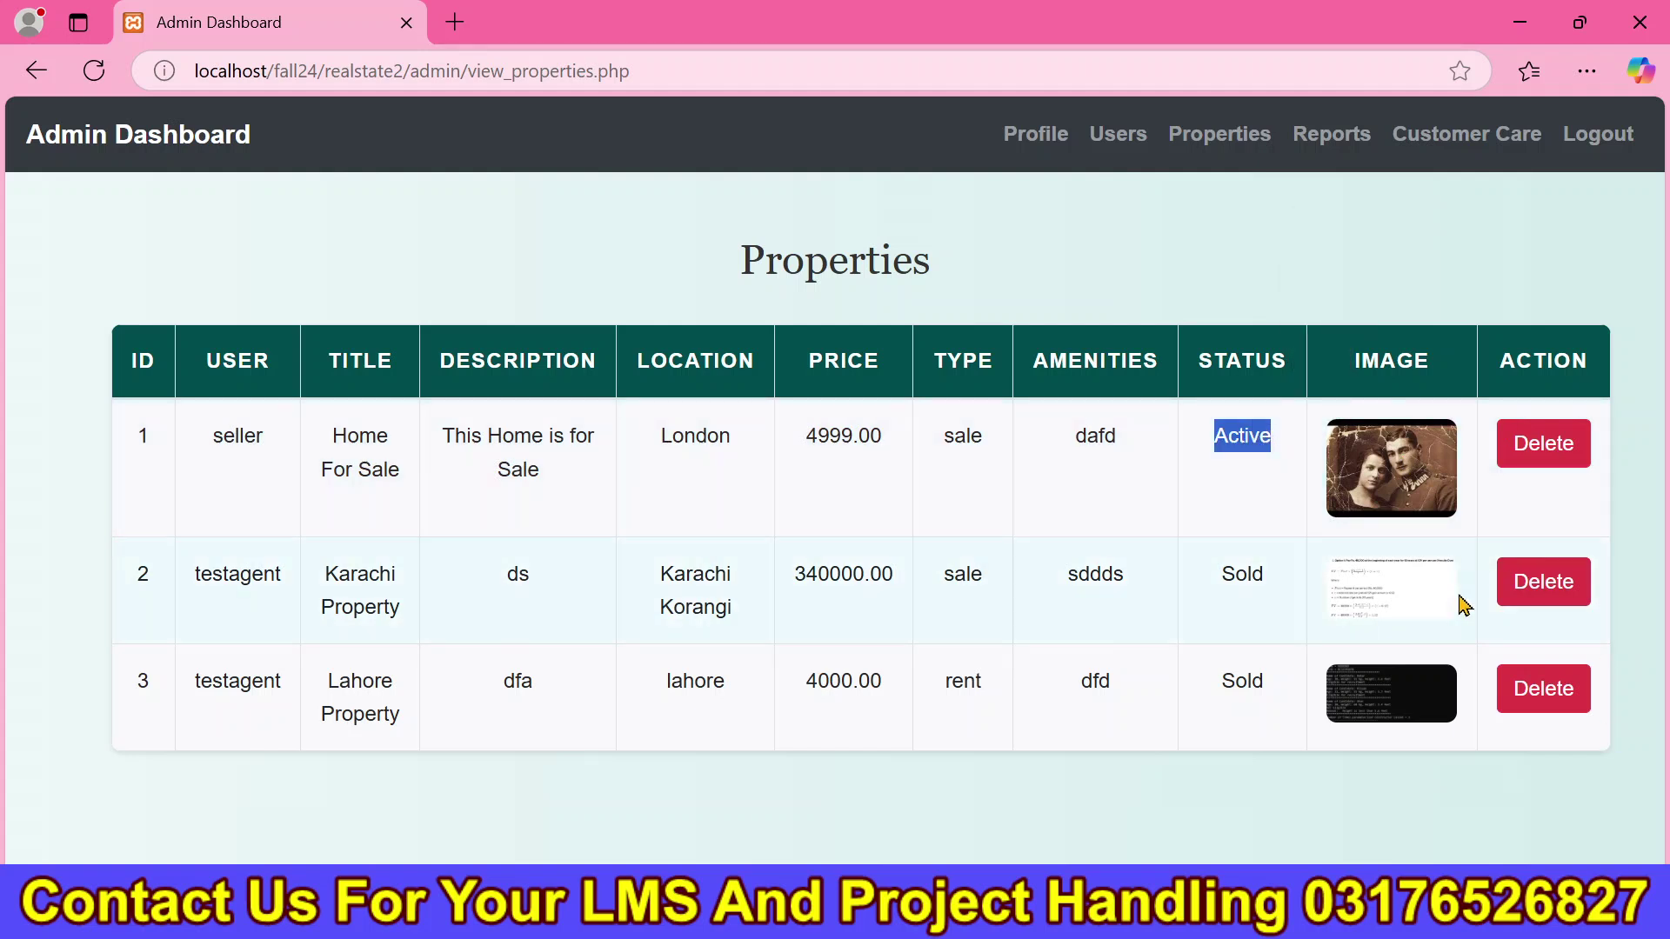
click(1331, 134)
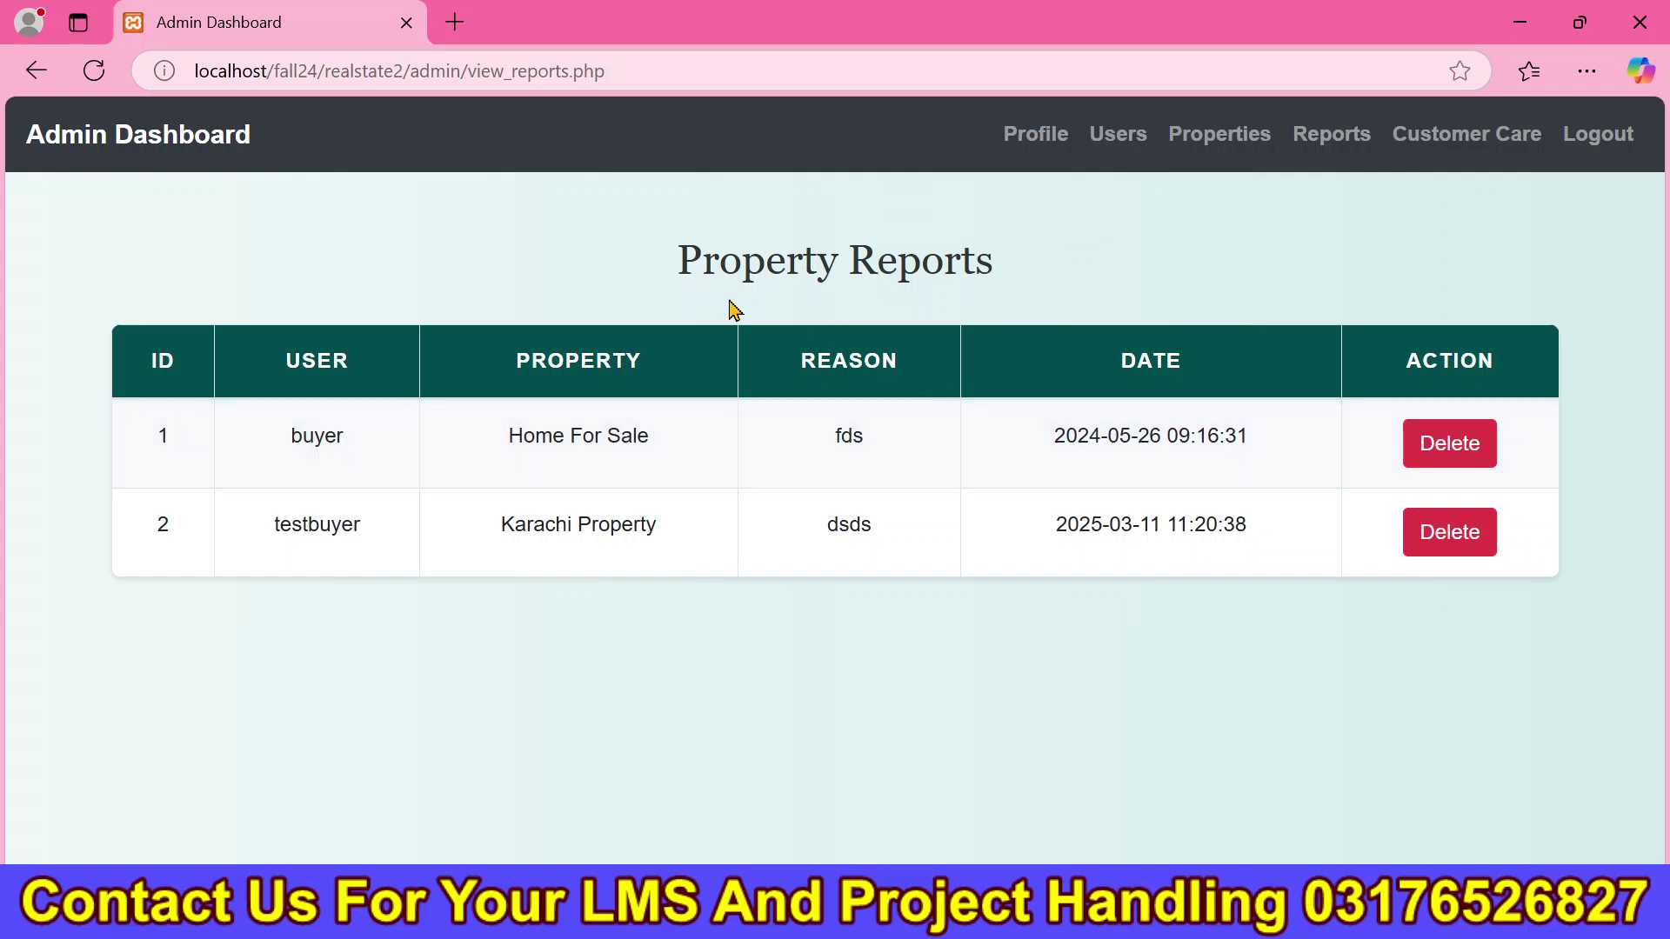
drag(679, 285, 1047, 280)
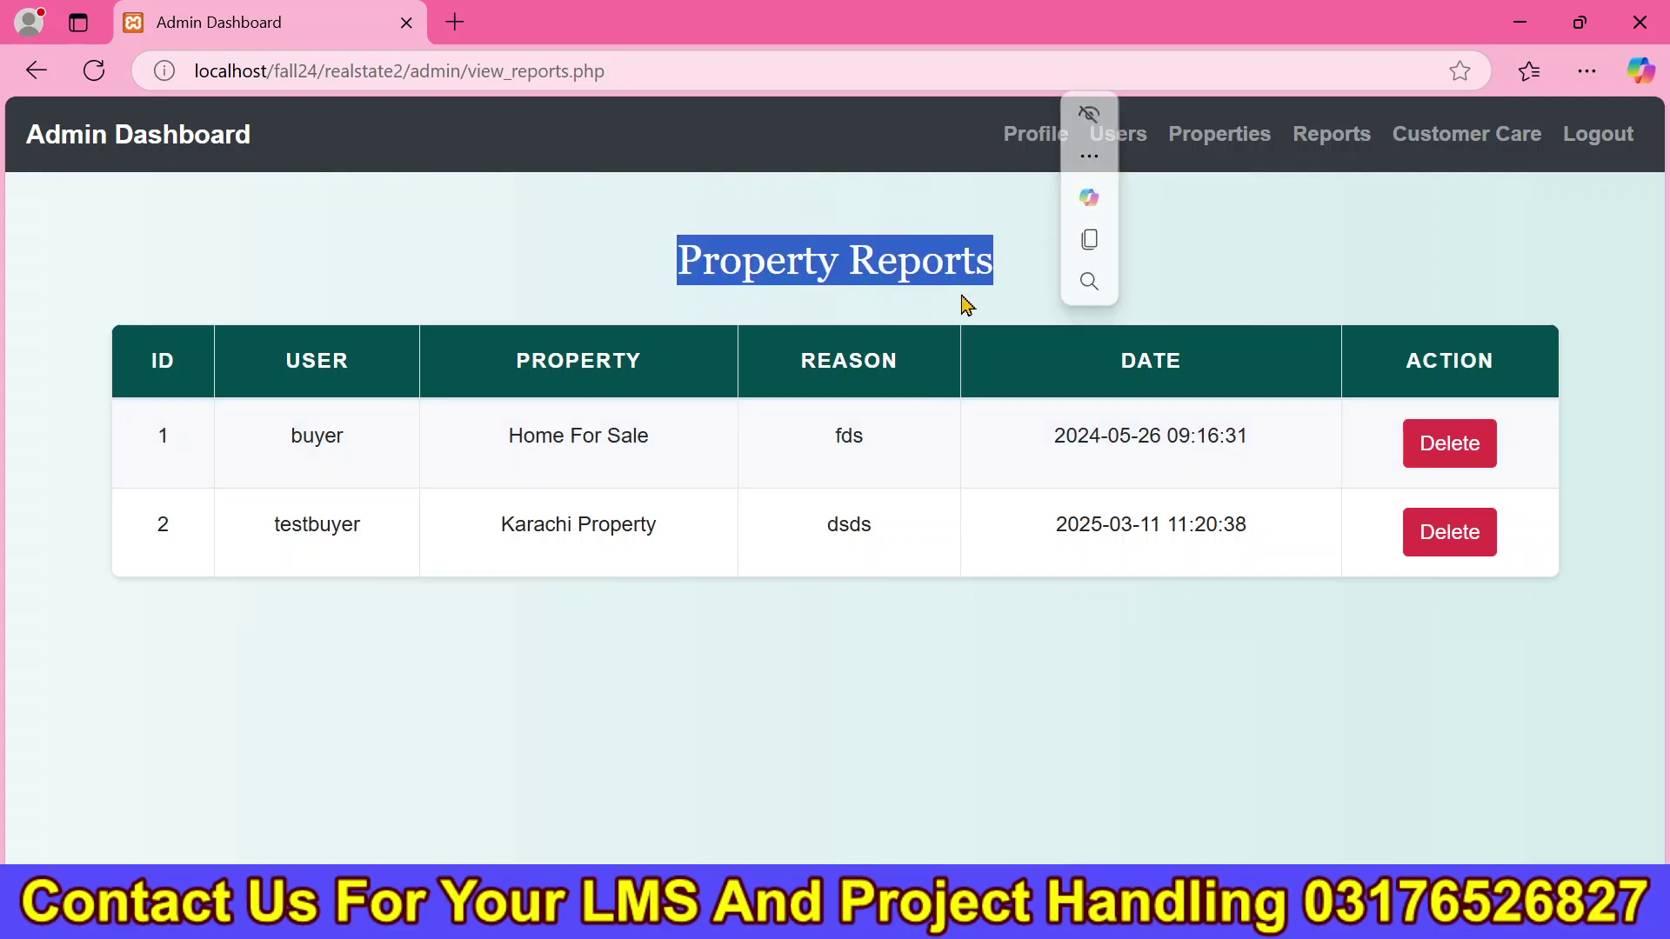
click(849, 309)
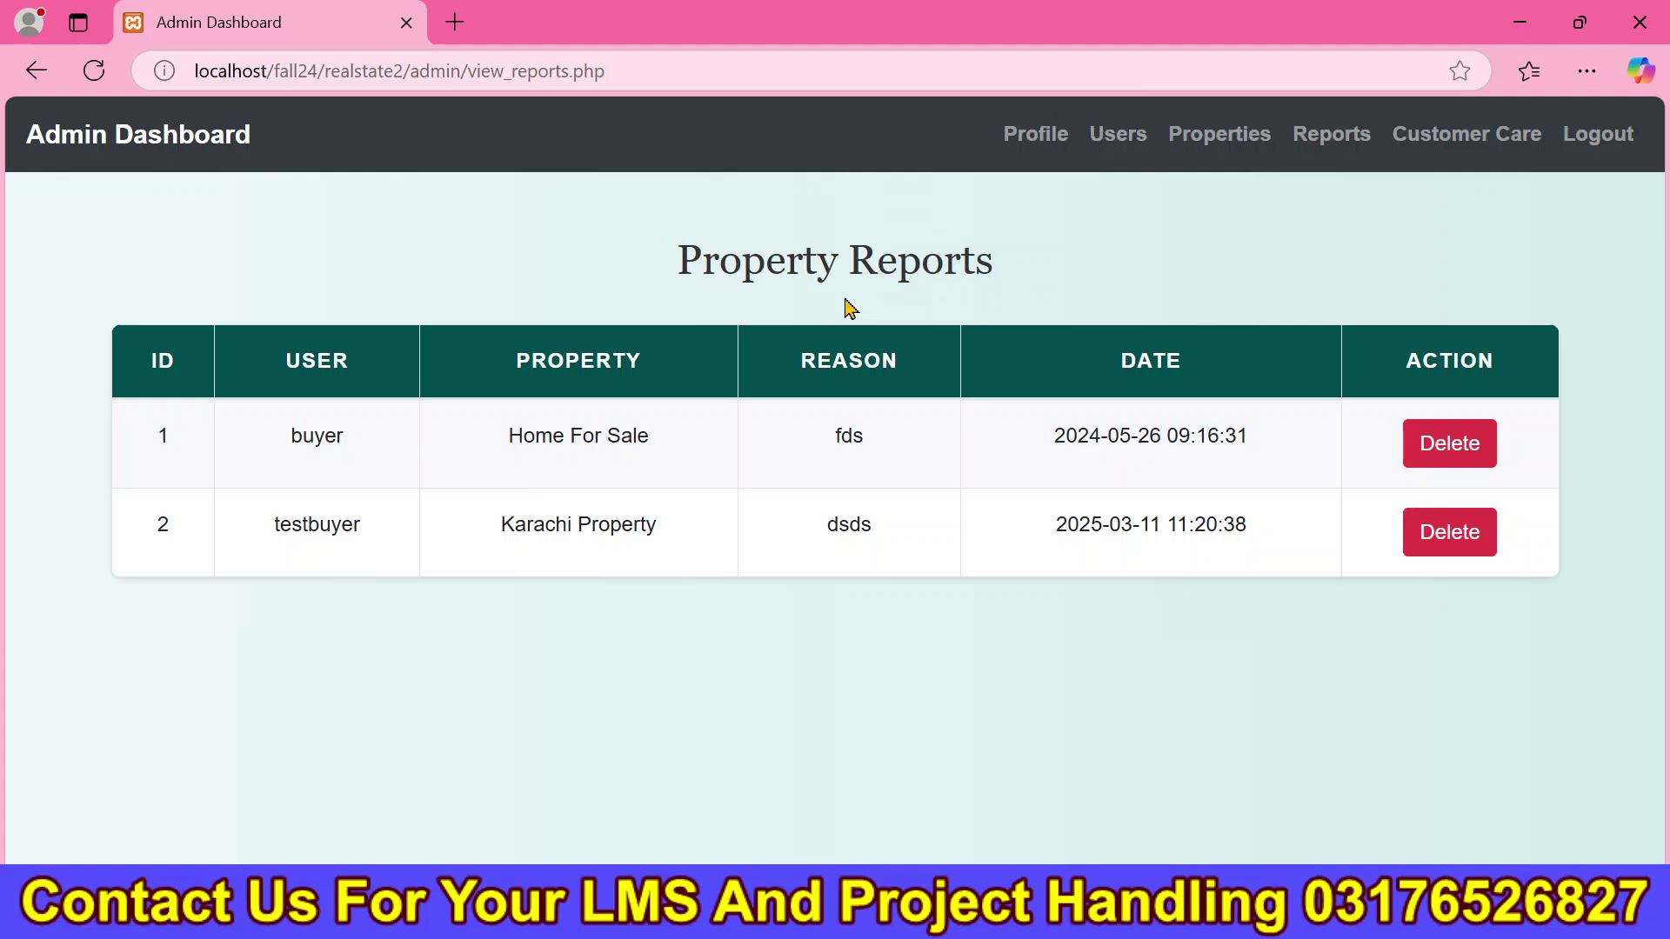
Open the Customer Care Admin Reply page showing the buyer's "Hy" message, then return to the home page.
click(1439, 146)
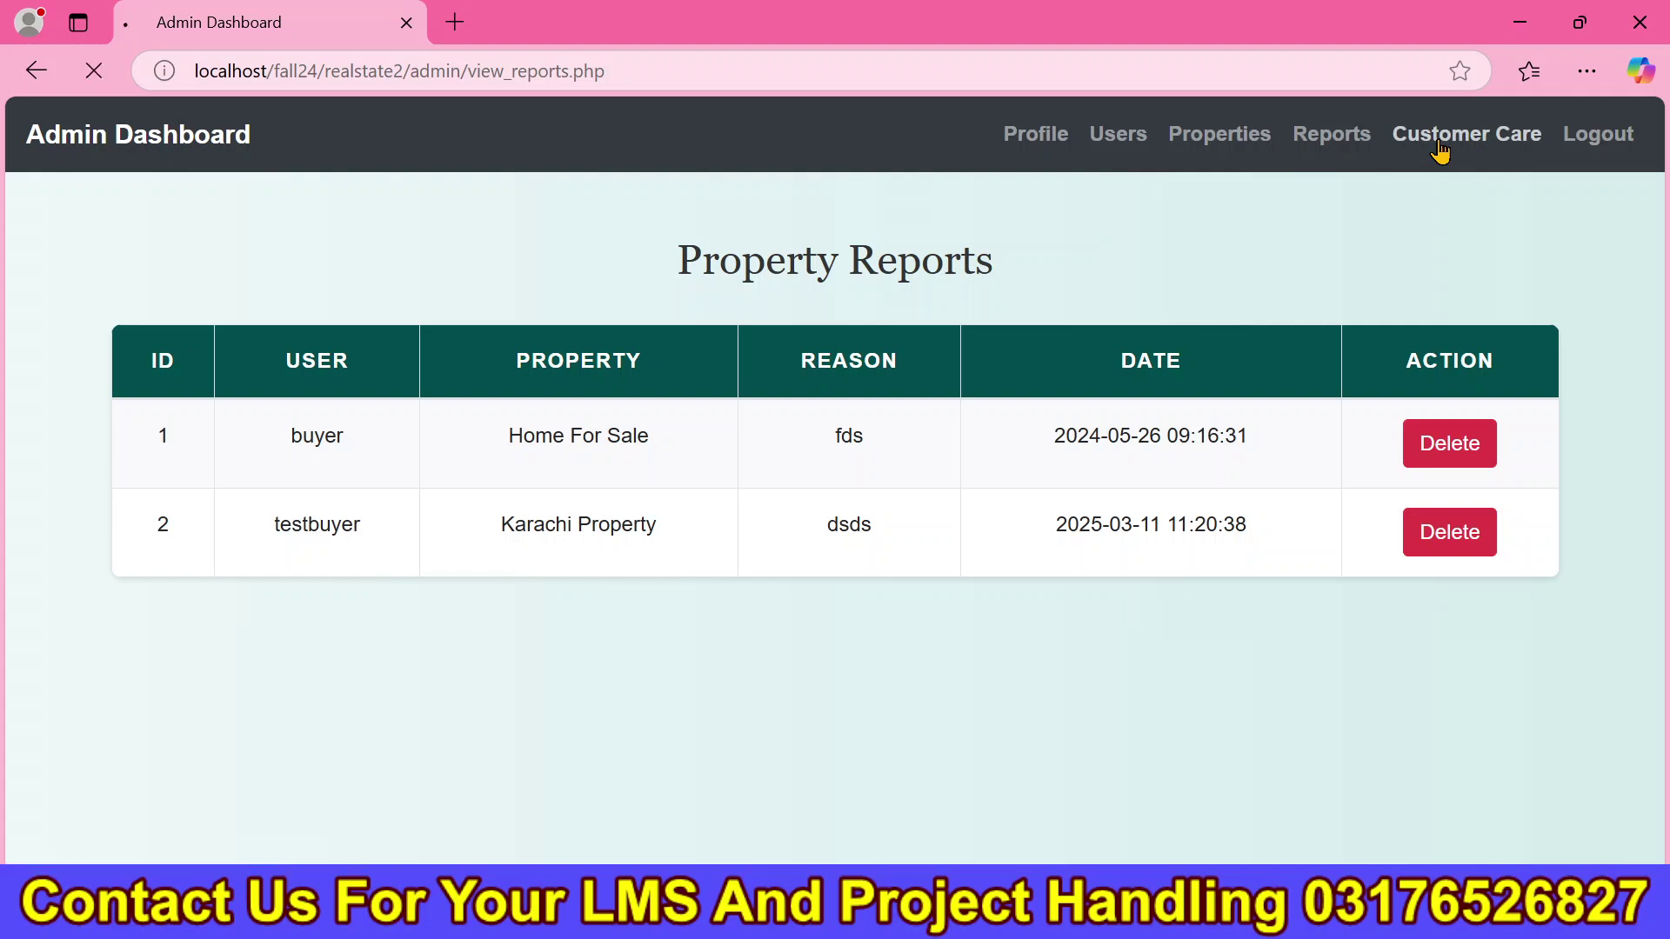
click(658, 494)
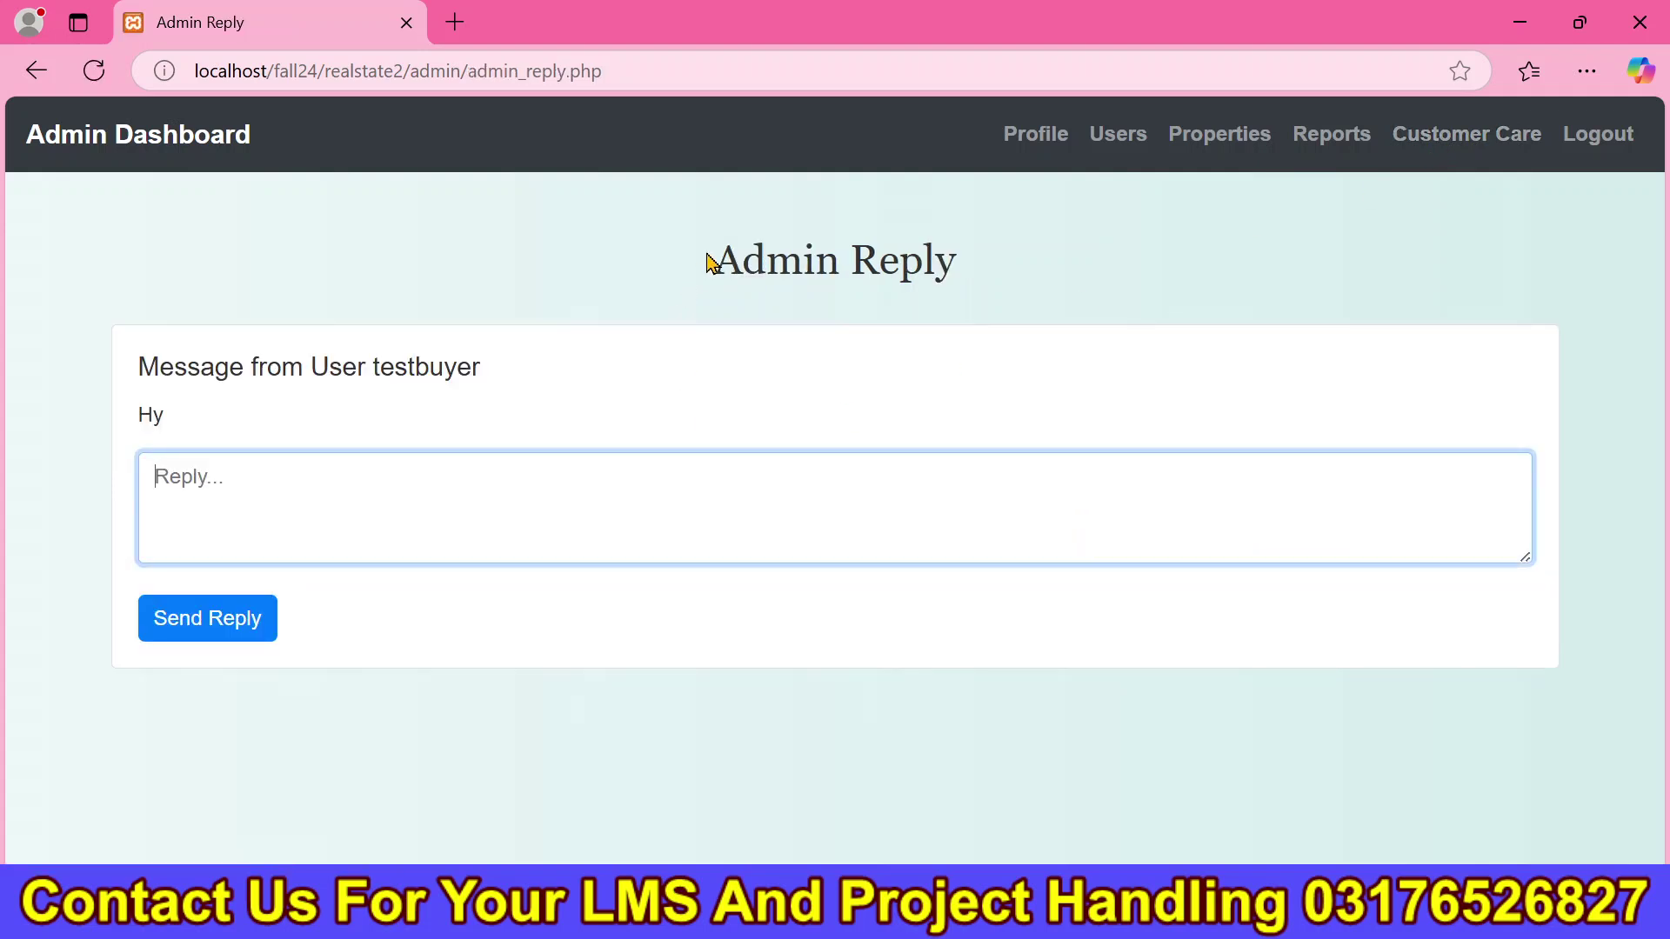
drag(712, 263, 998, 279)
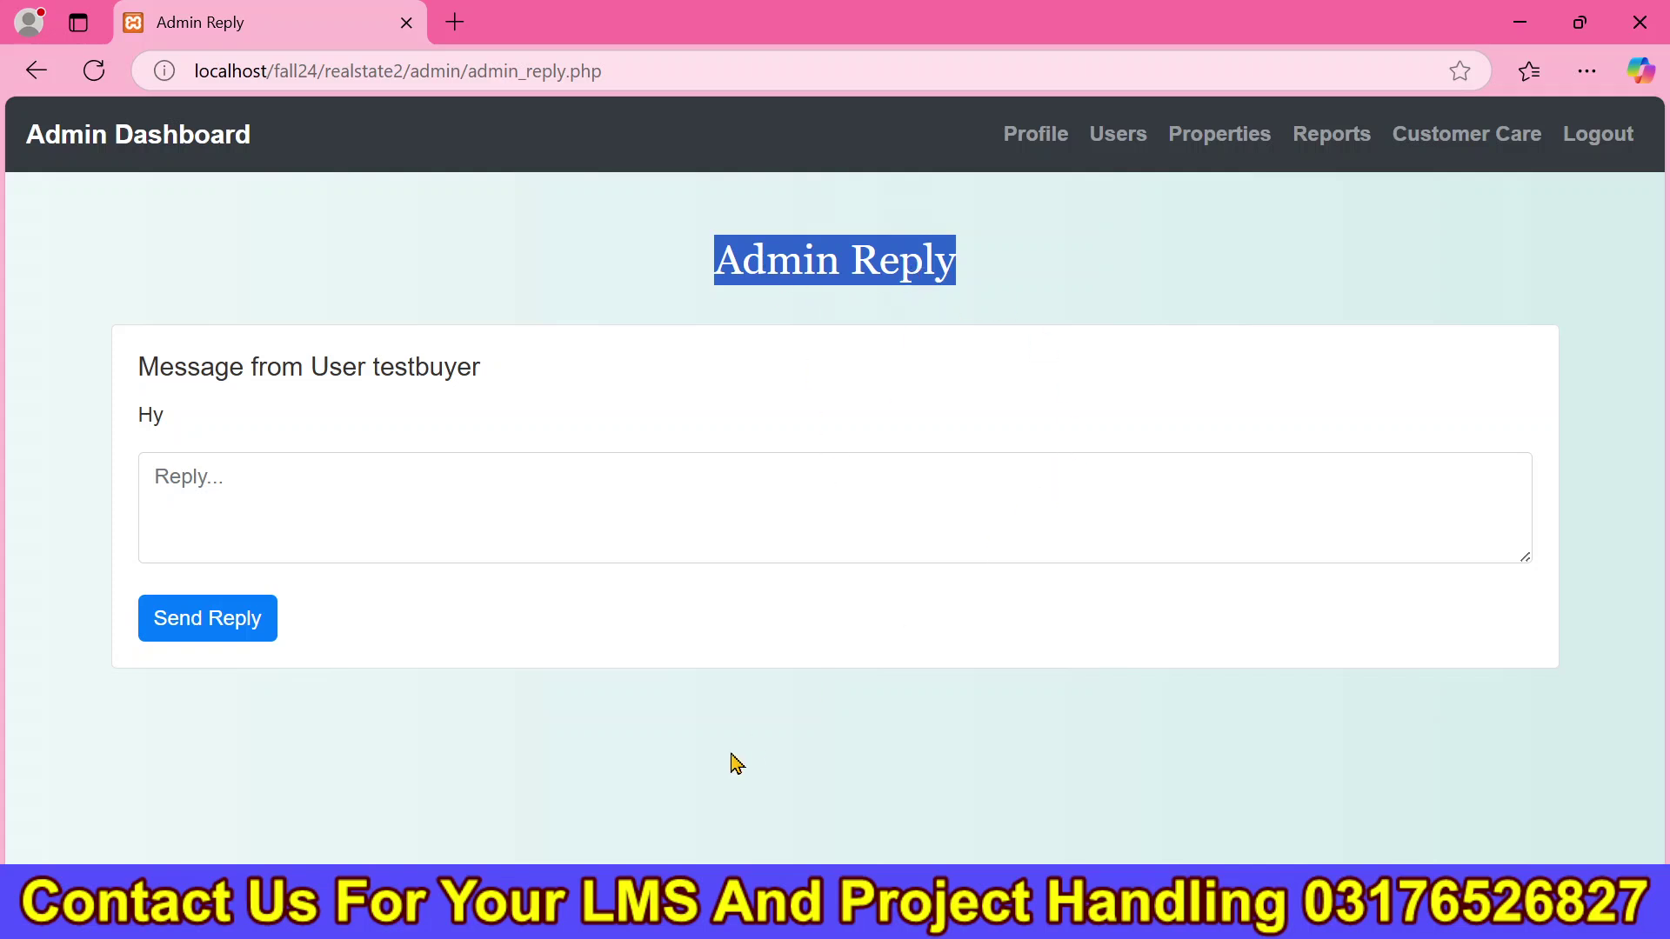
key(alt+Tab)
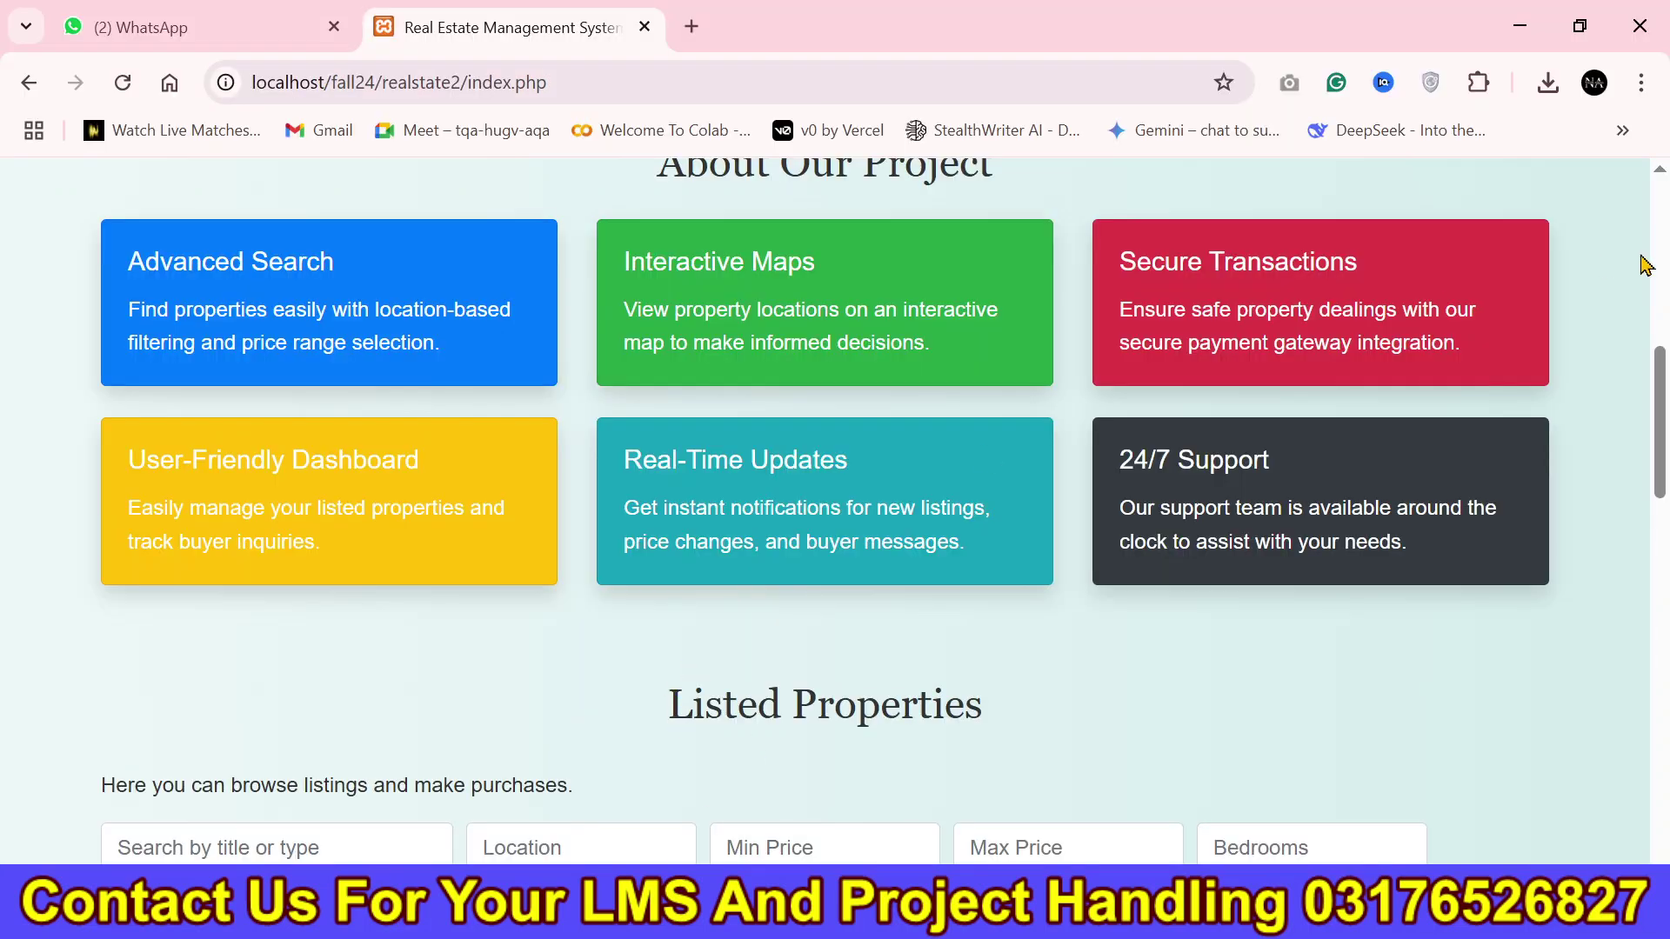
Reload the home page, open the registration form and enter the new username testayt.
key(F5)
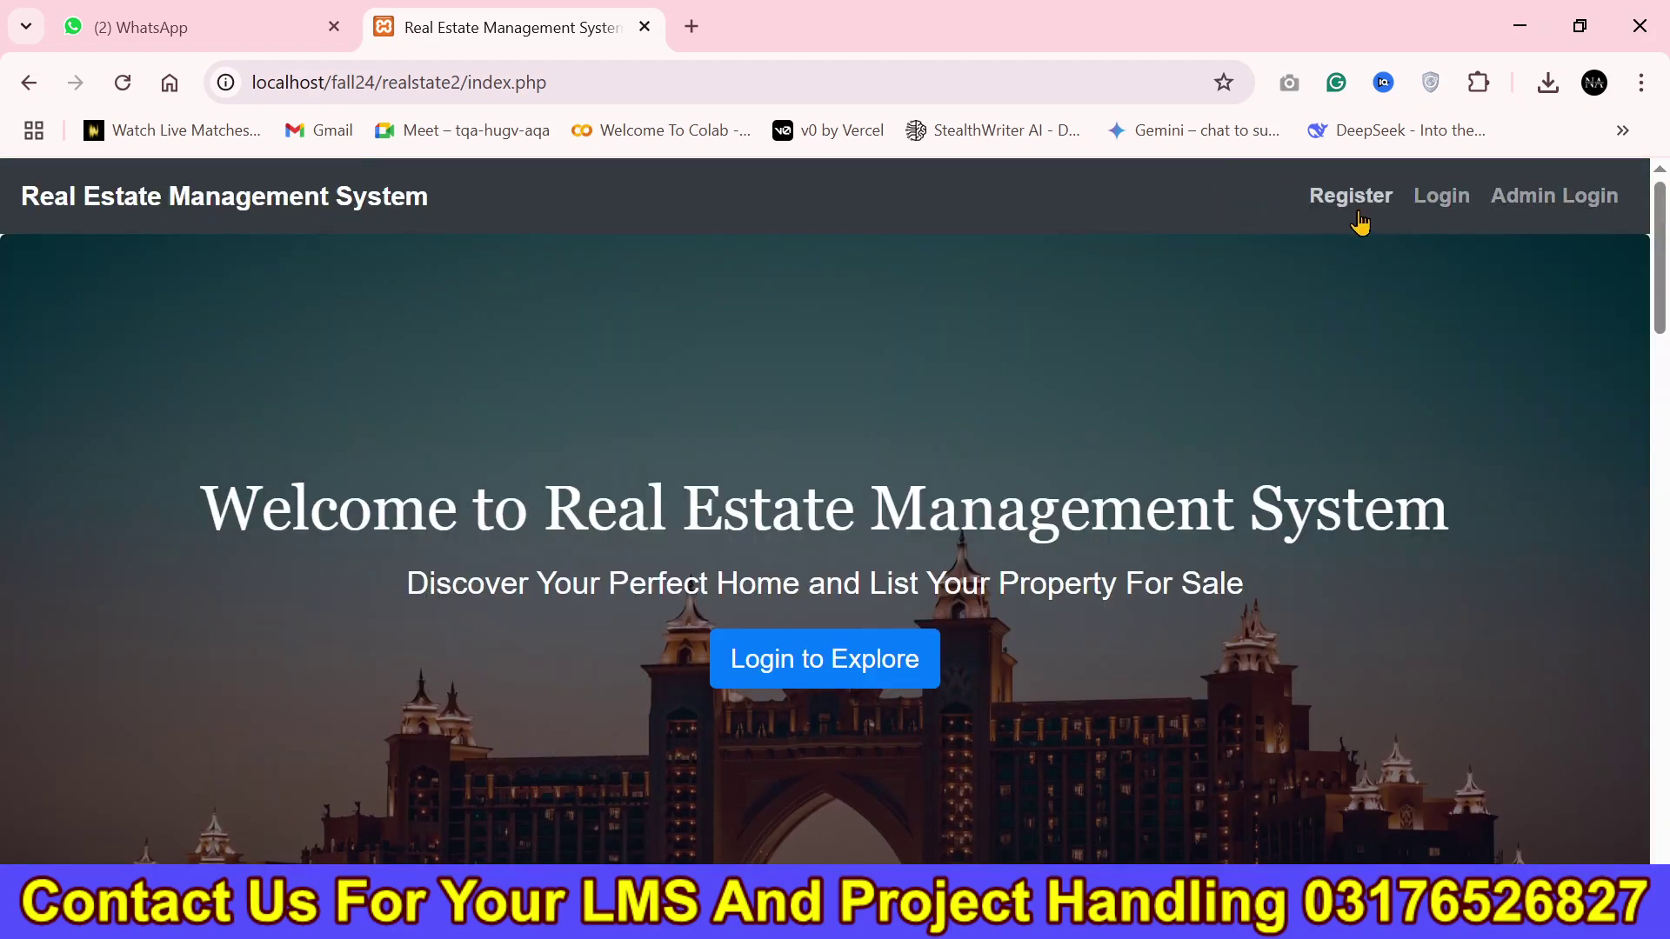
click(1360, 214)
scroll(780, 402, down, 2)
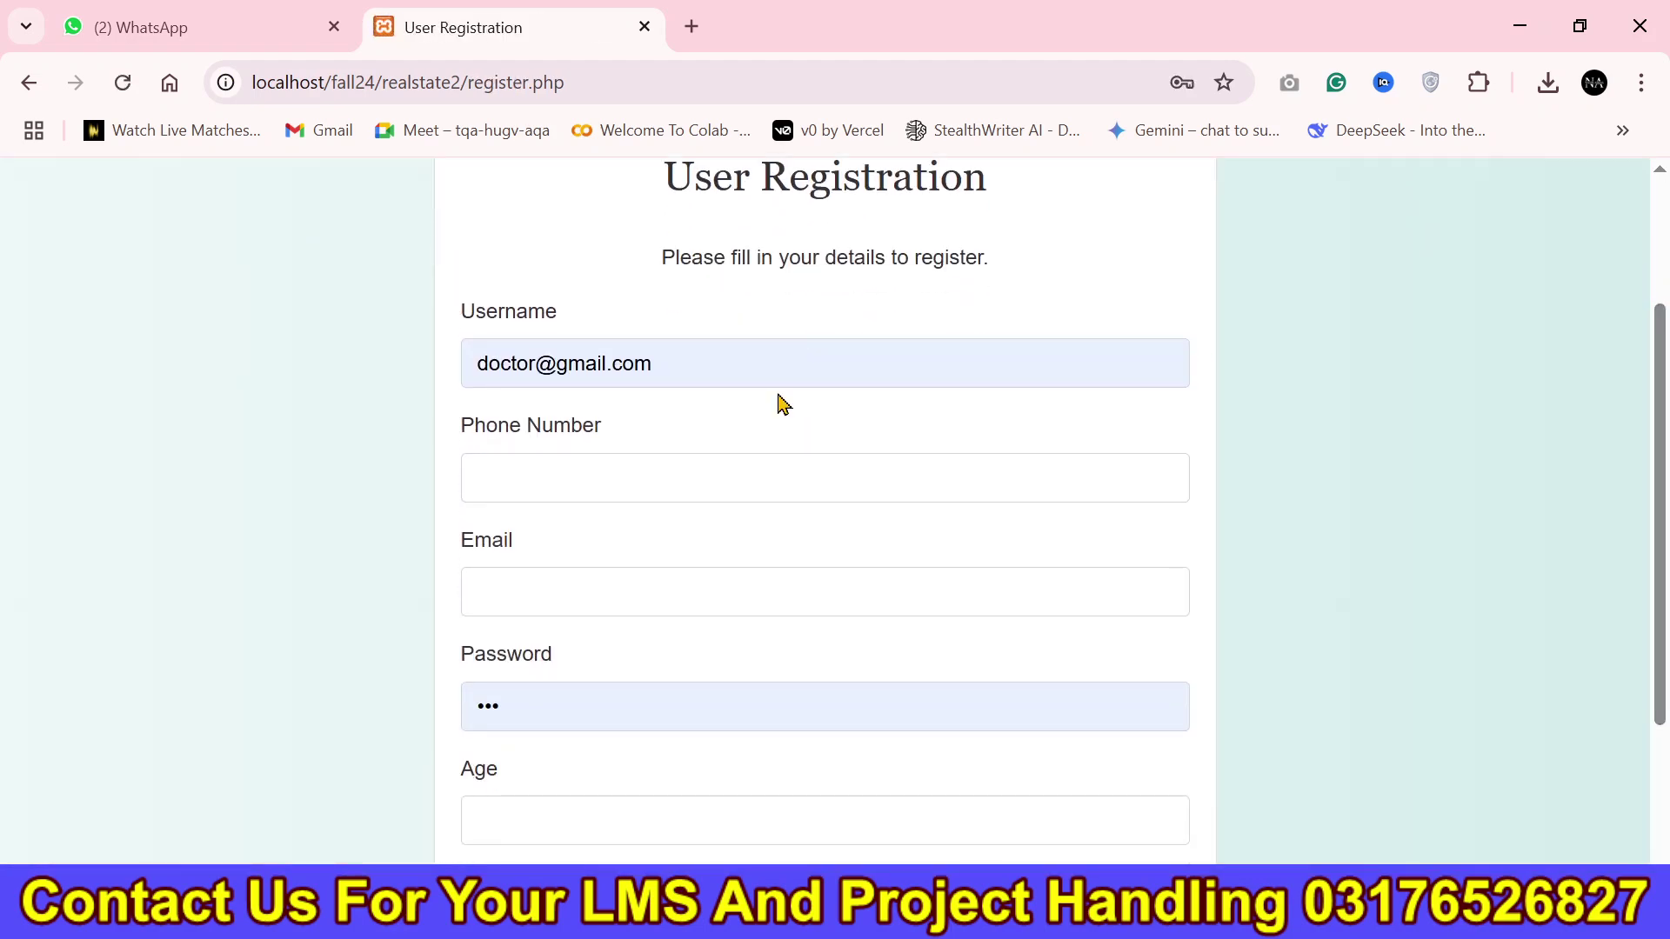
triple_click(761, 372)
text(test)
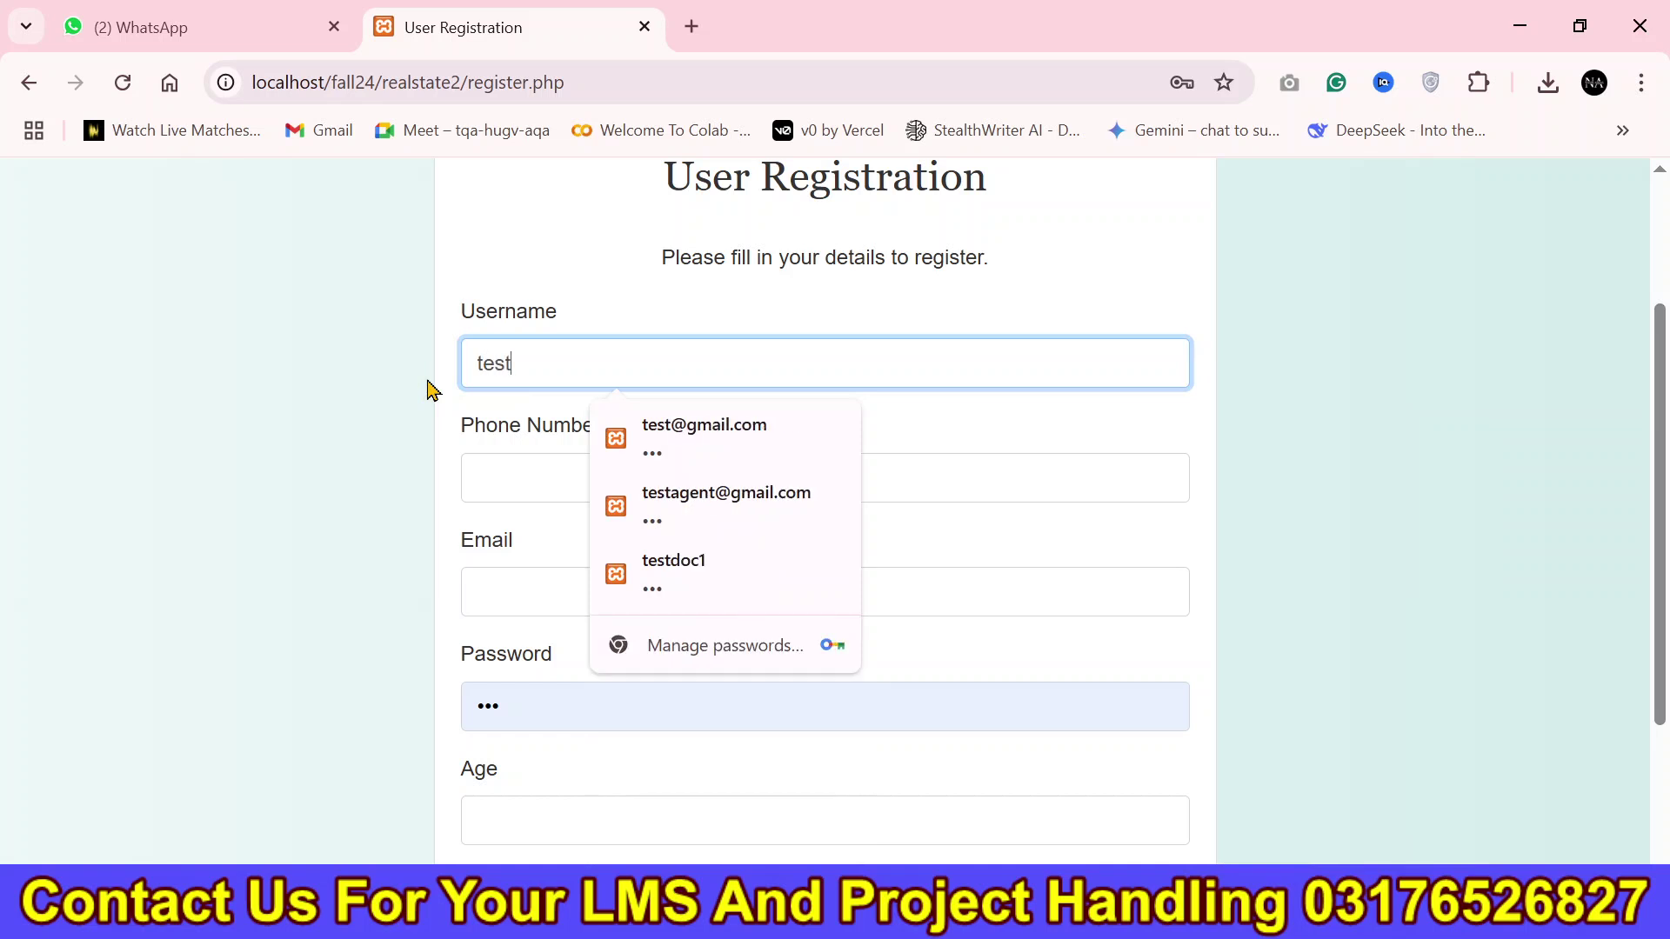
text(ag)
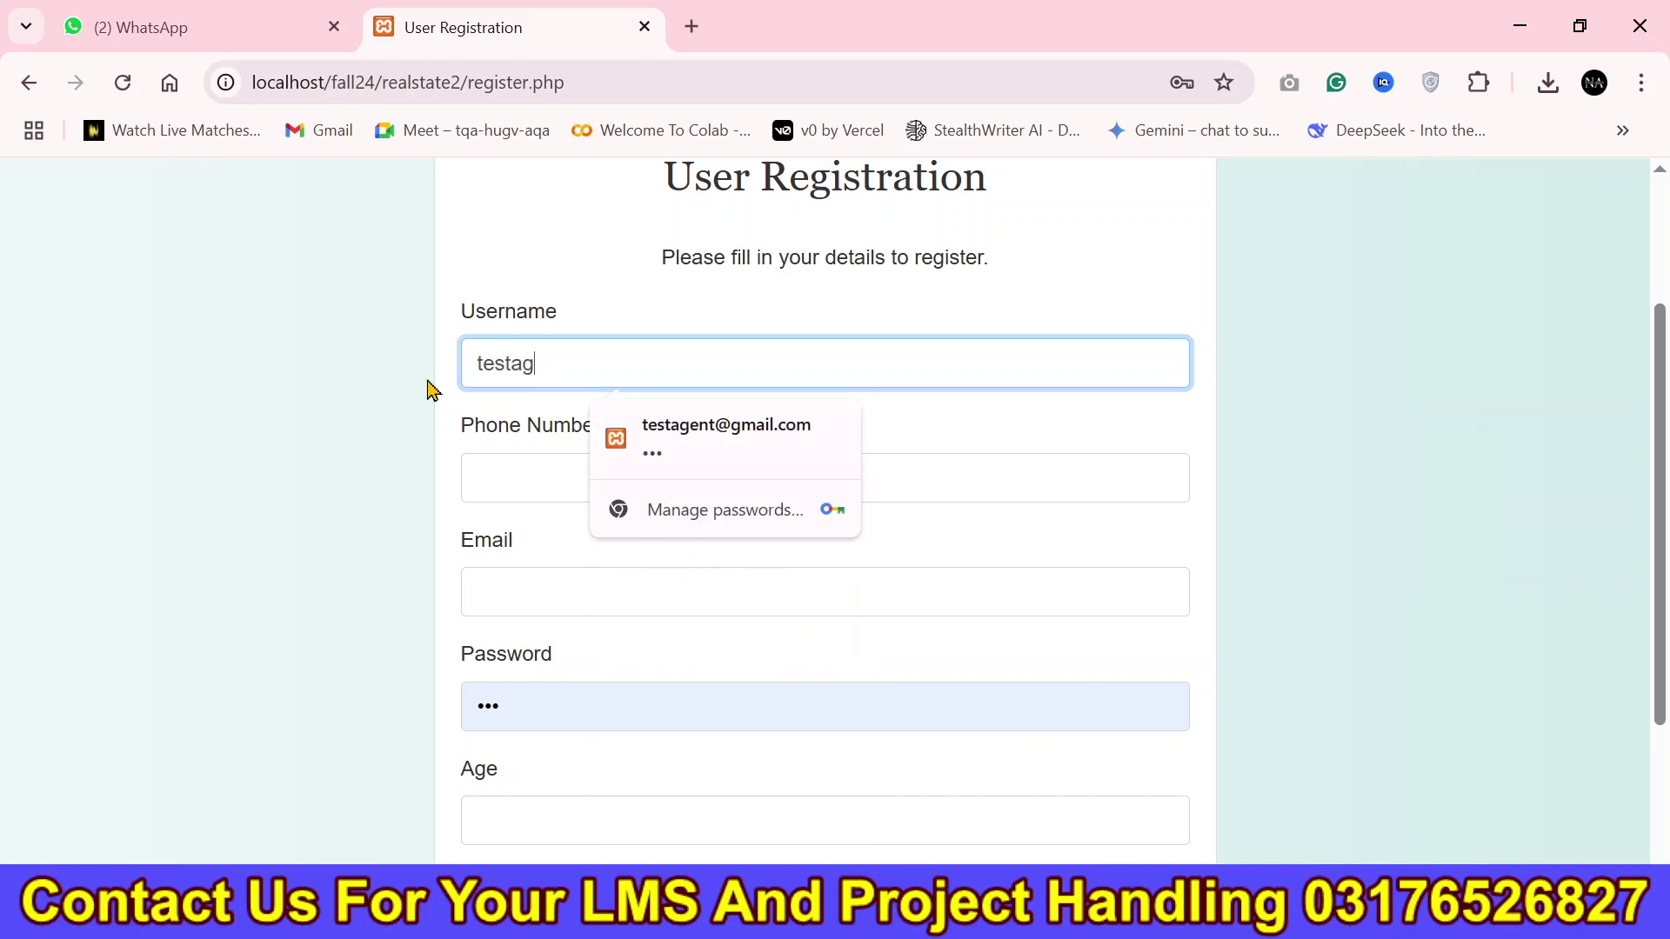
click(560, 476)
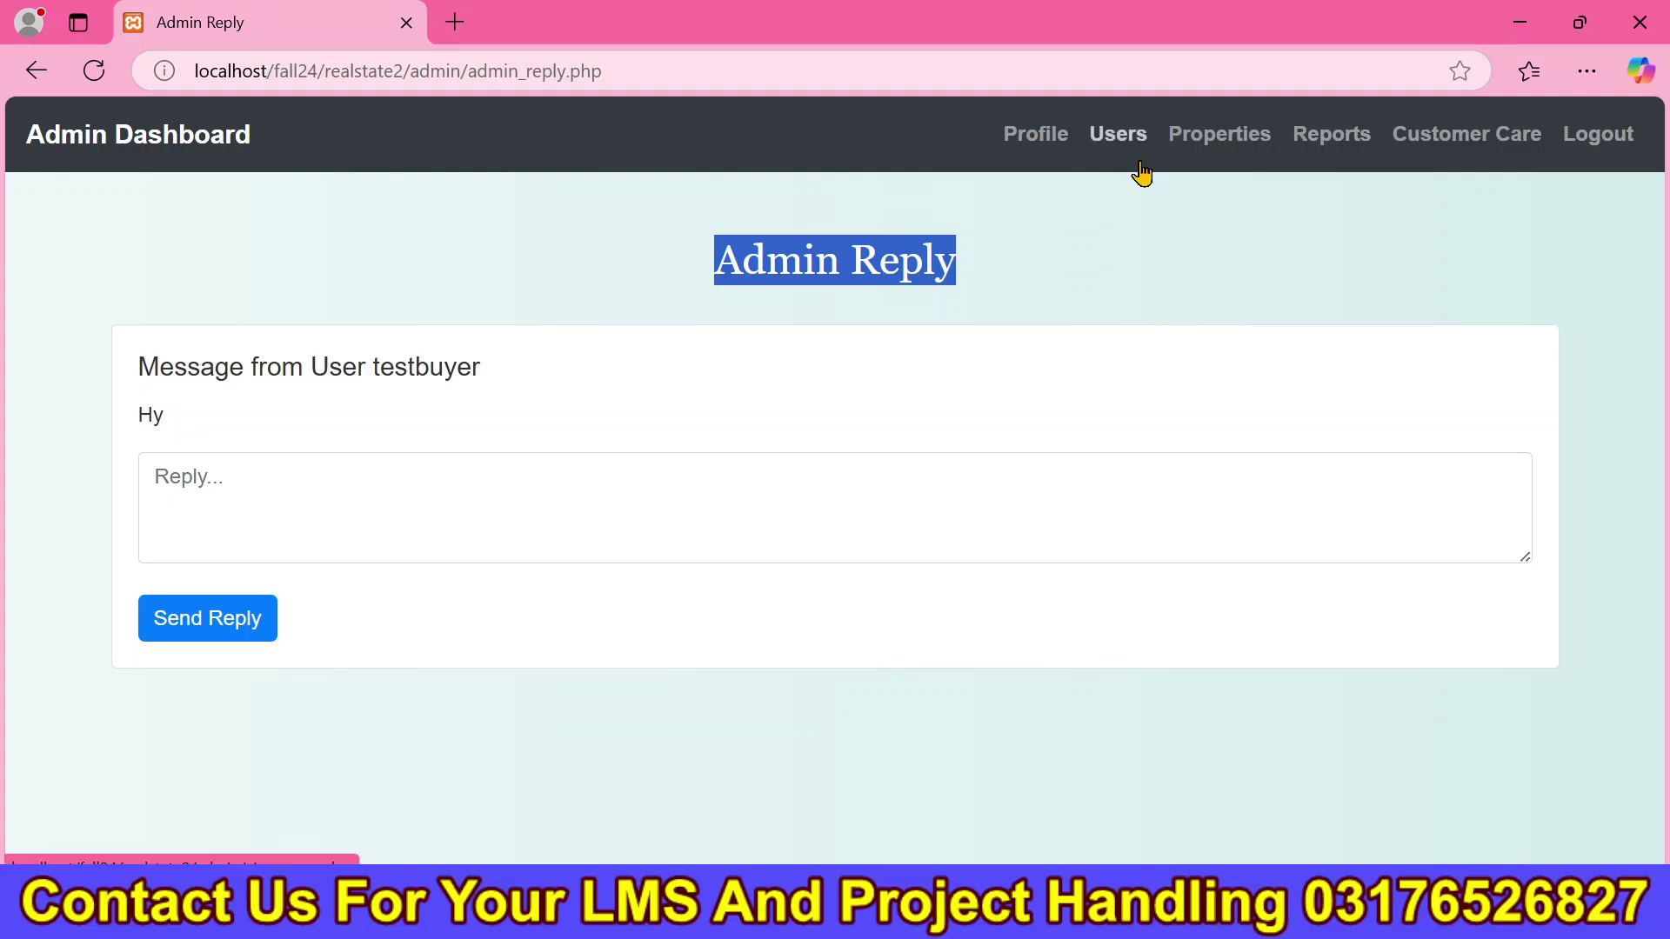
click(1135, 169)
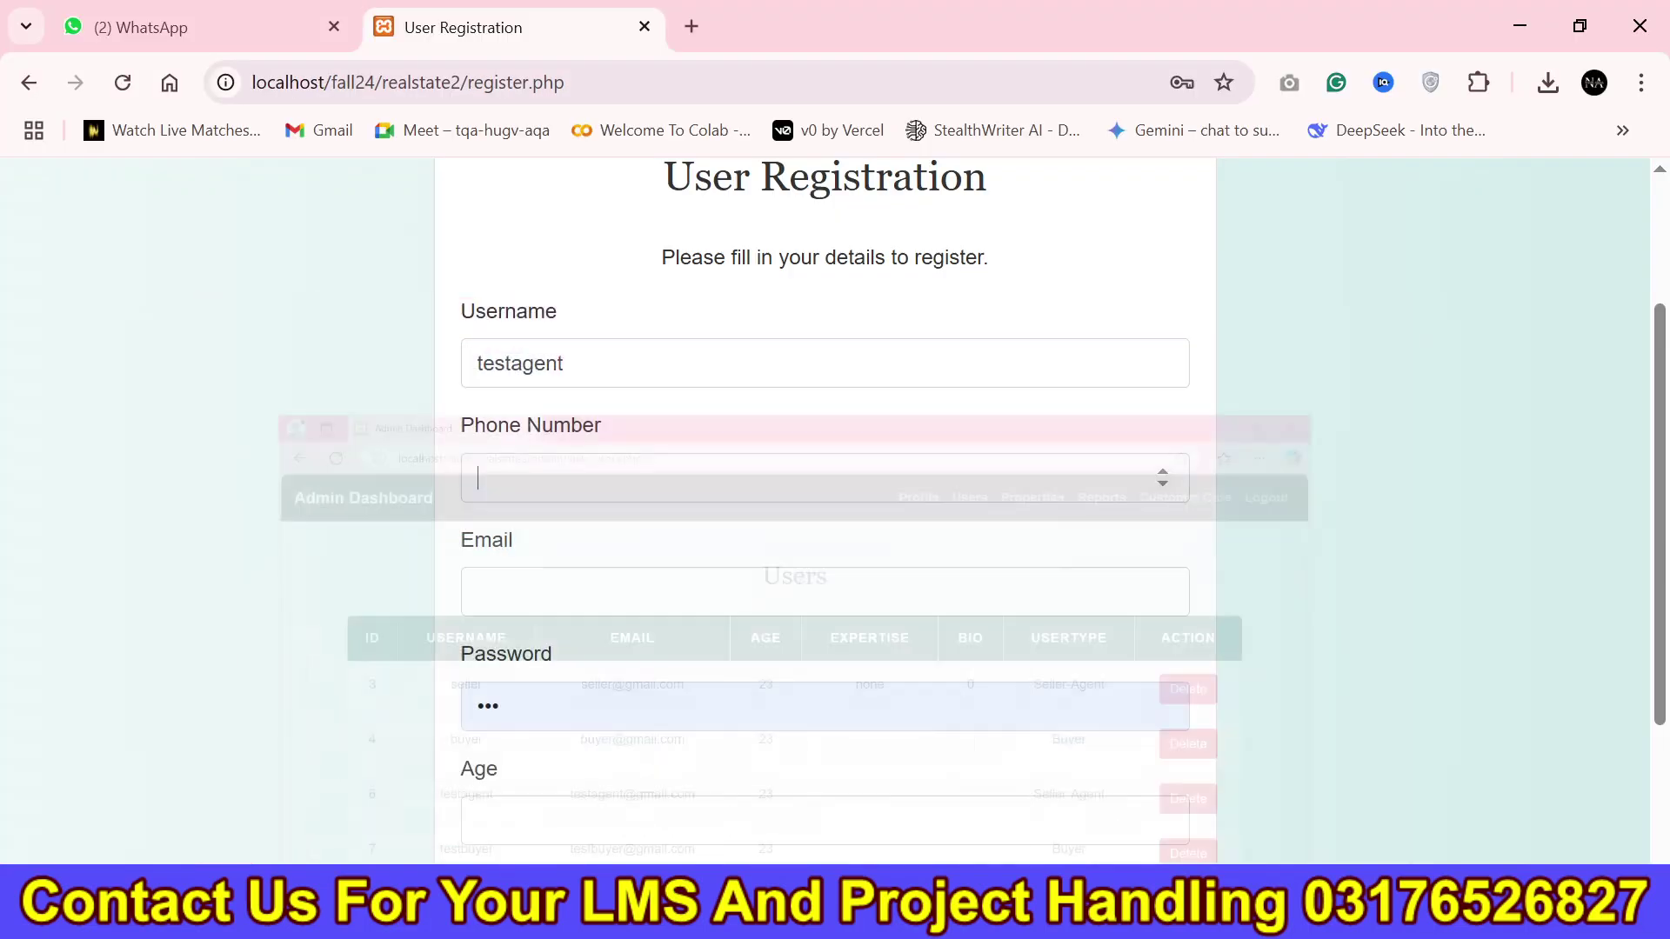
click(568, 364)
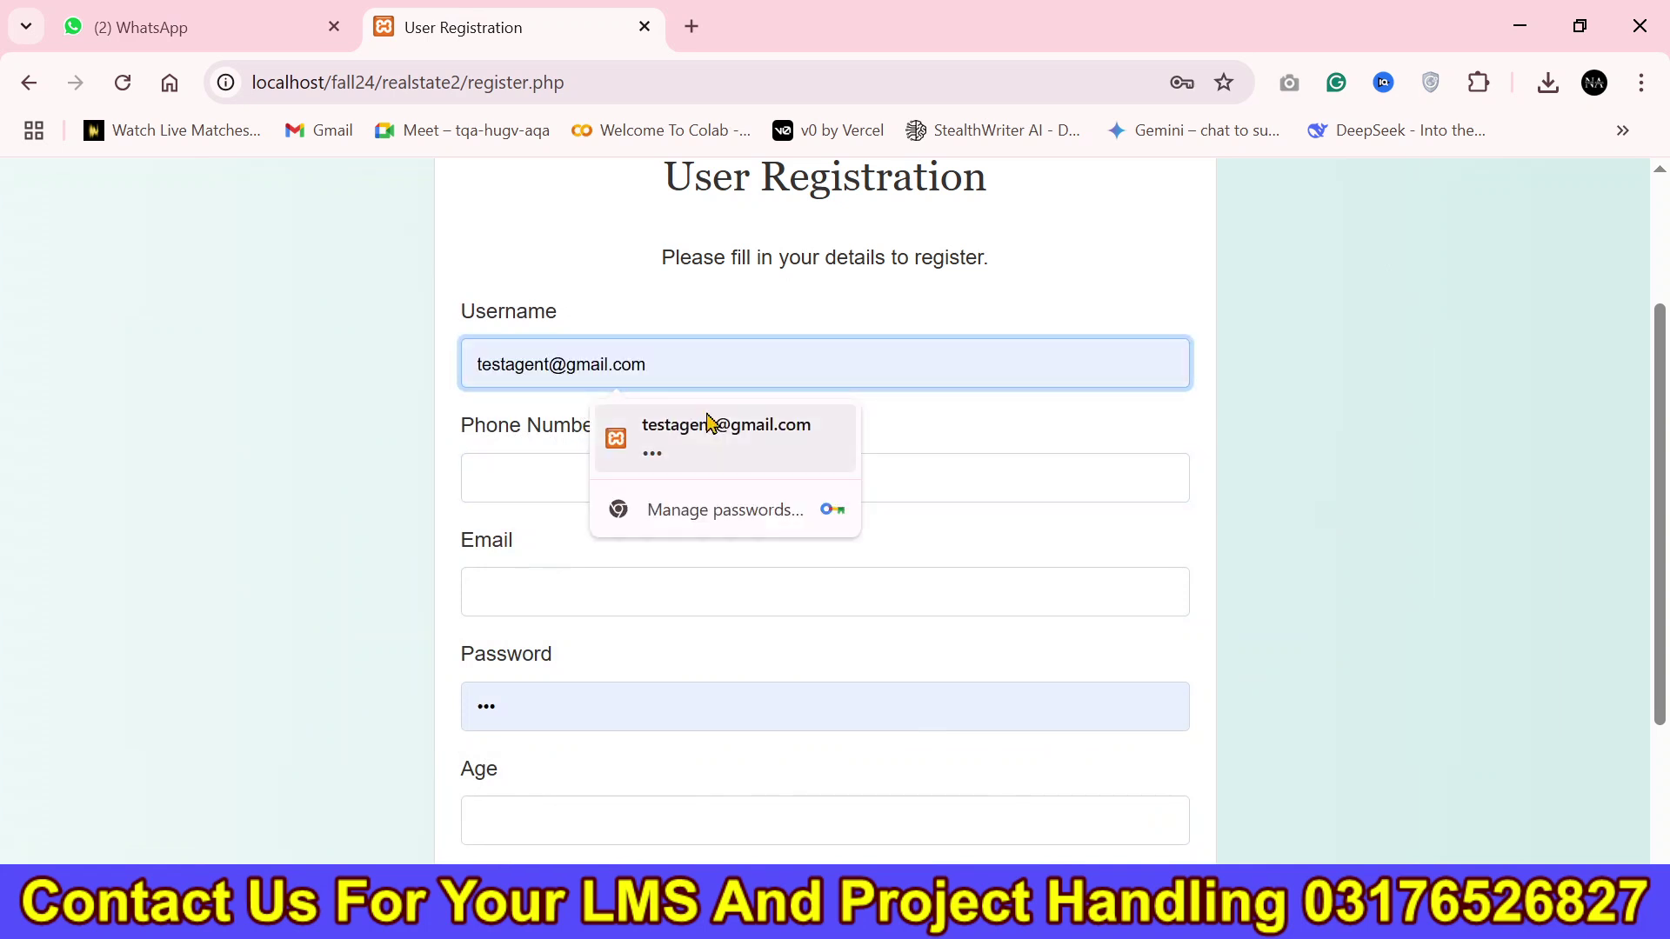
text(yt)
key(ctrl+a)
key(ctrl+c)
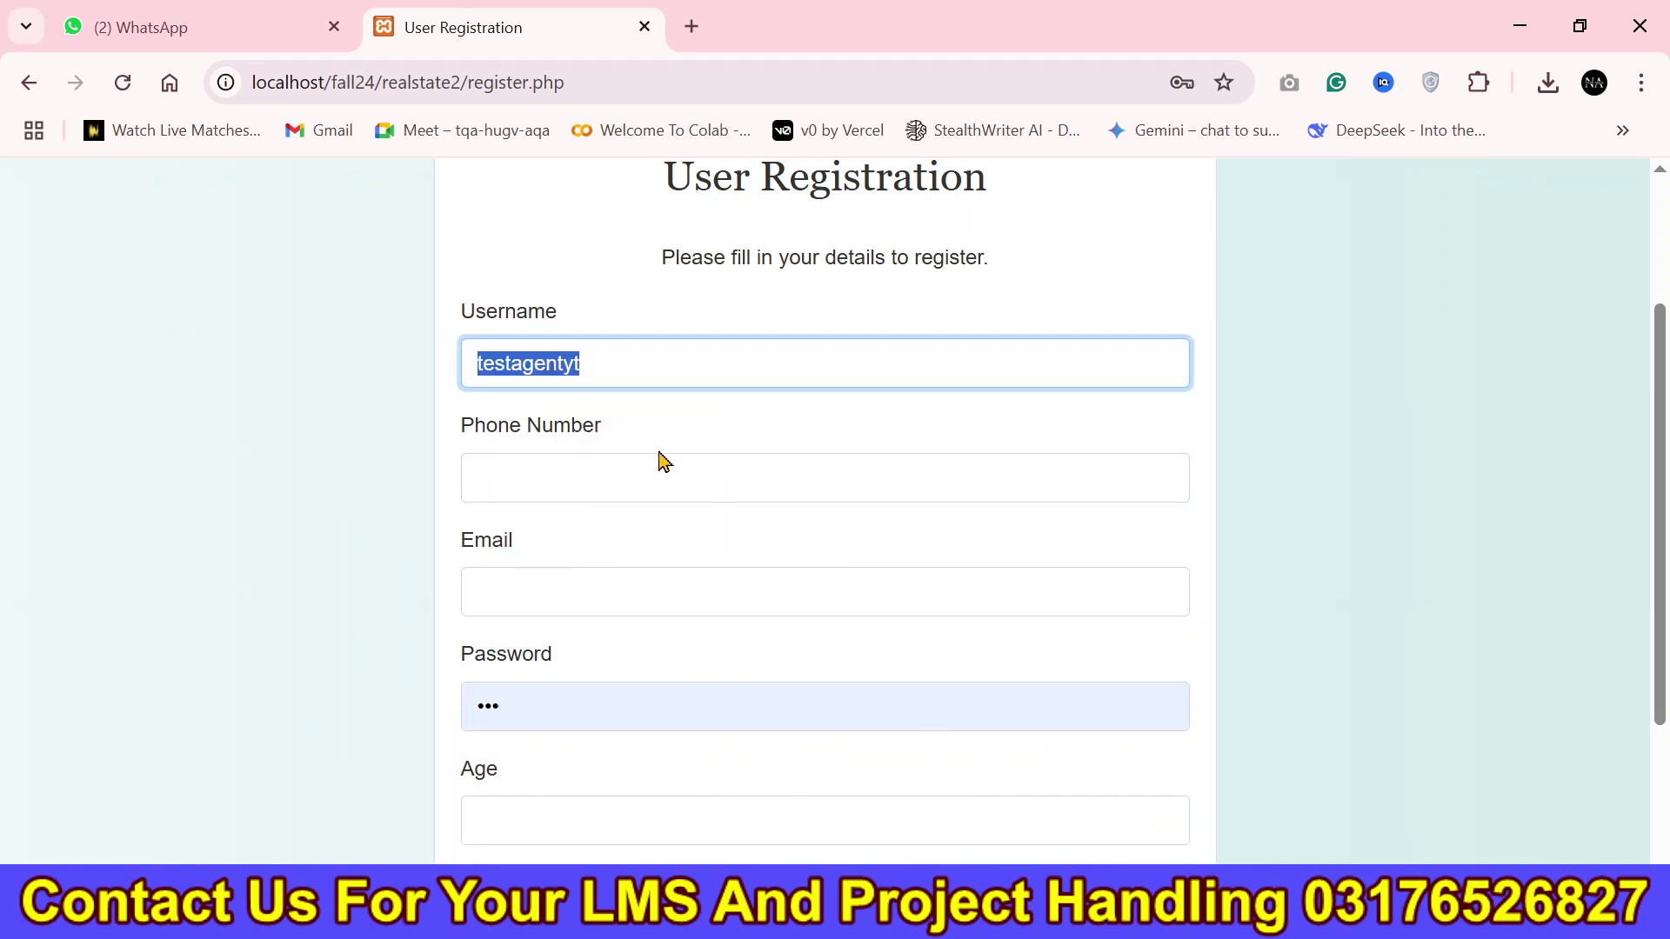
Fill the phone number from a saved entry ending in 33 and paste in the email address.
click(591, 488)
click(660, 589)
key(BackSpace)
key(BackSpace)
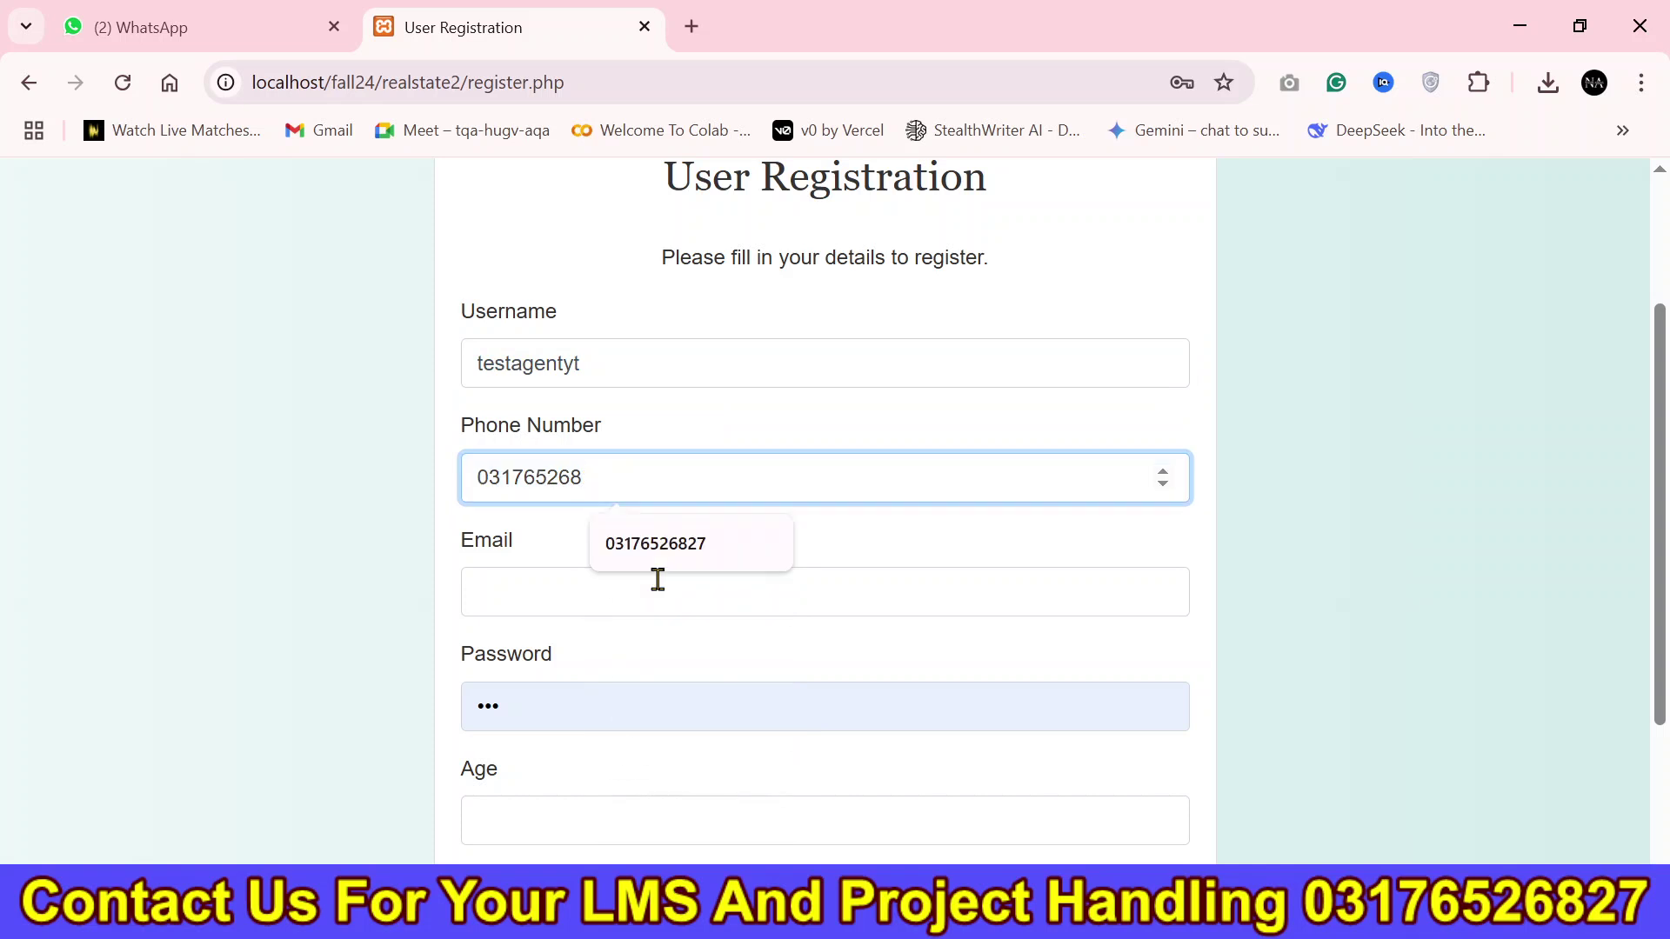
text(33)
click(657, 580)
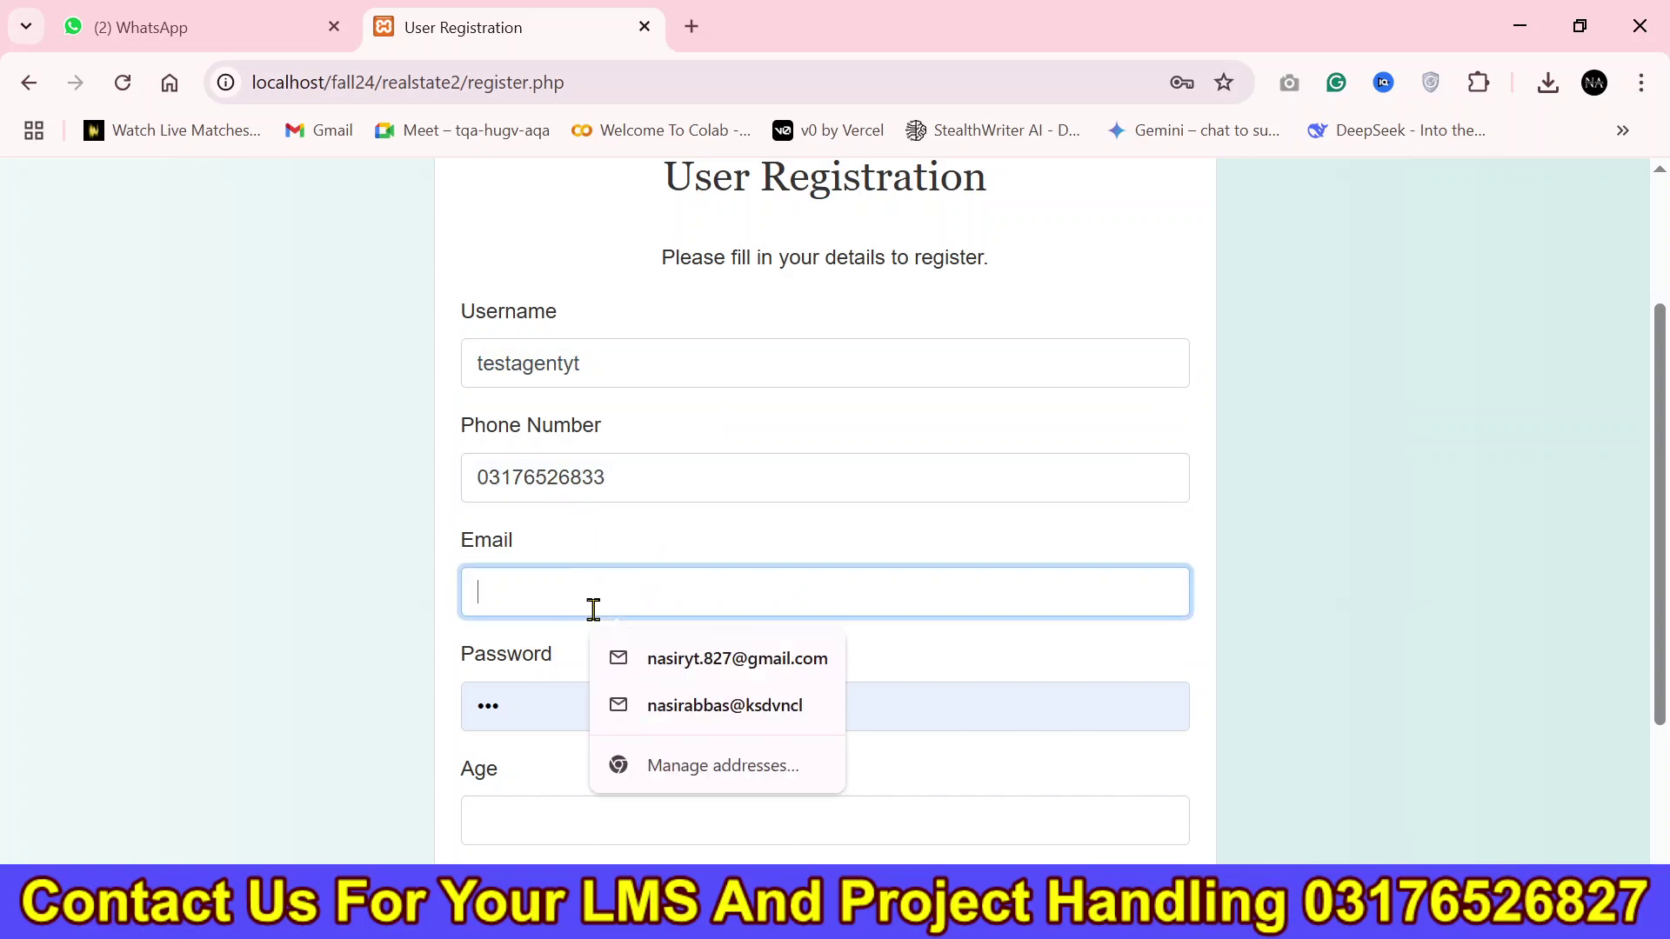
key(ctrl+v)
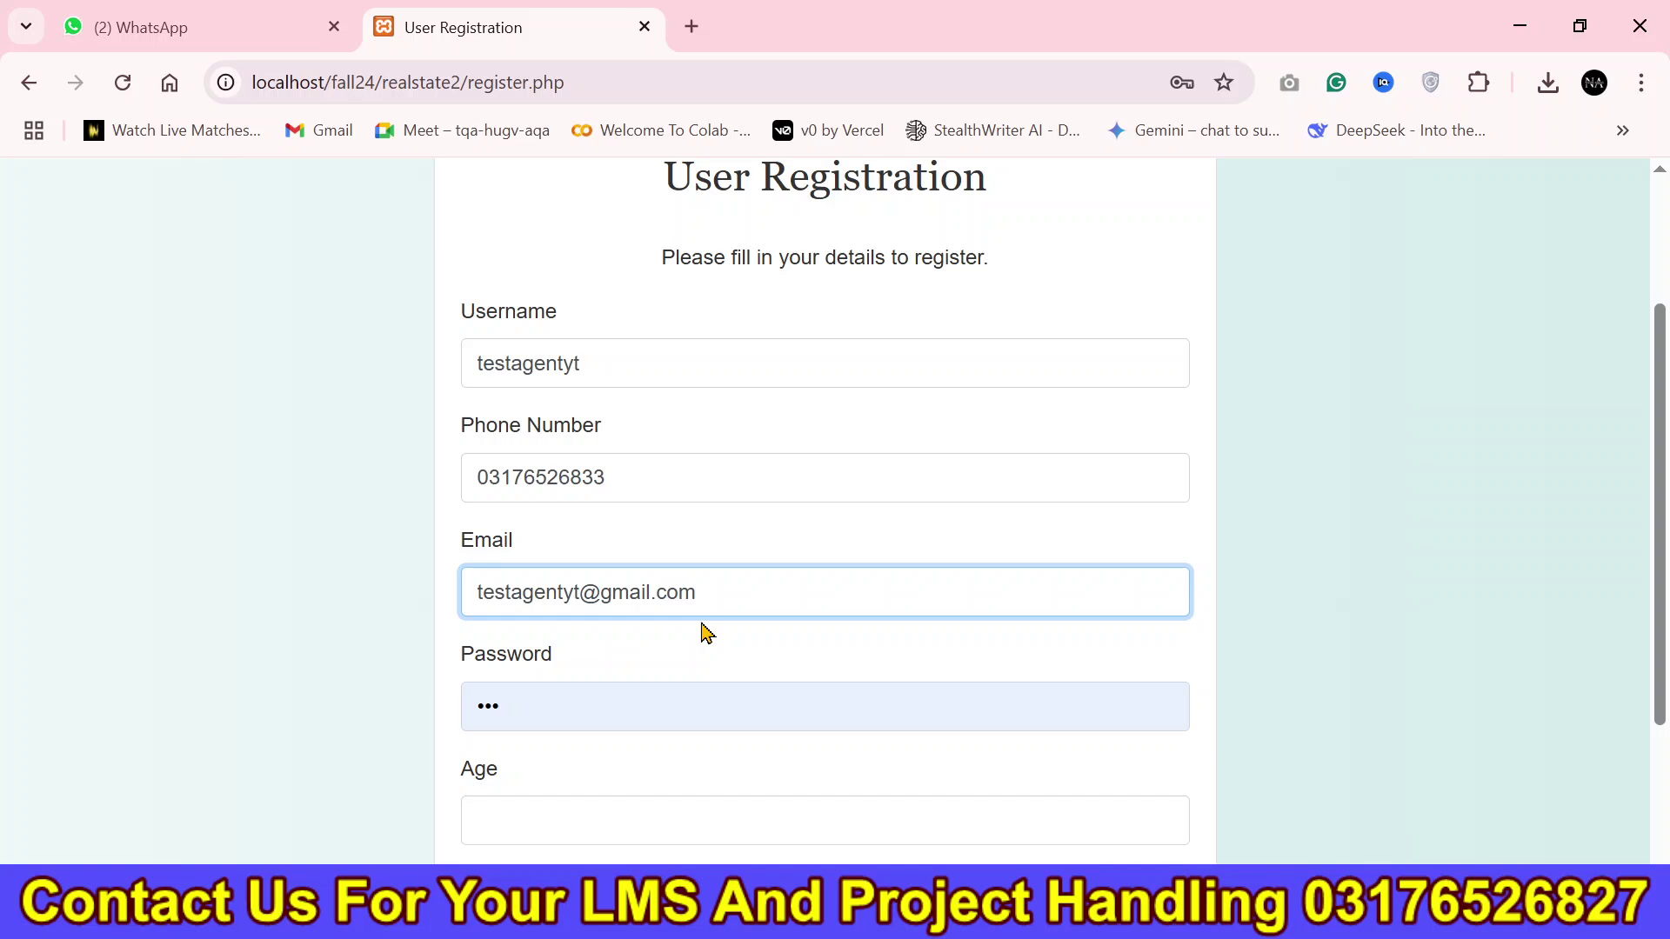
Set age 23, choose Seller-Agent as the user type, and submit the registration.
drag(1659, 513, 1660, 630)
click(644, 637)
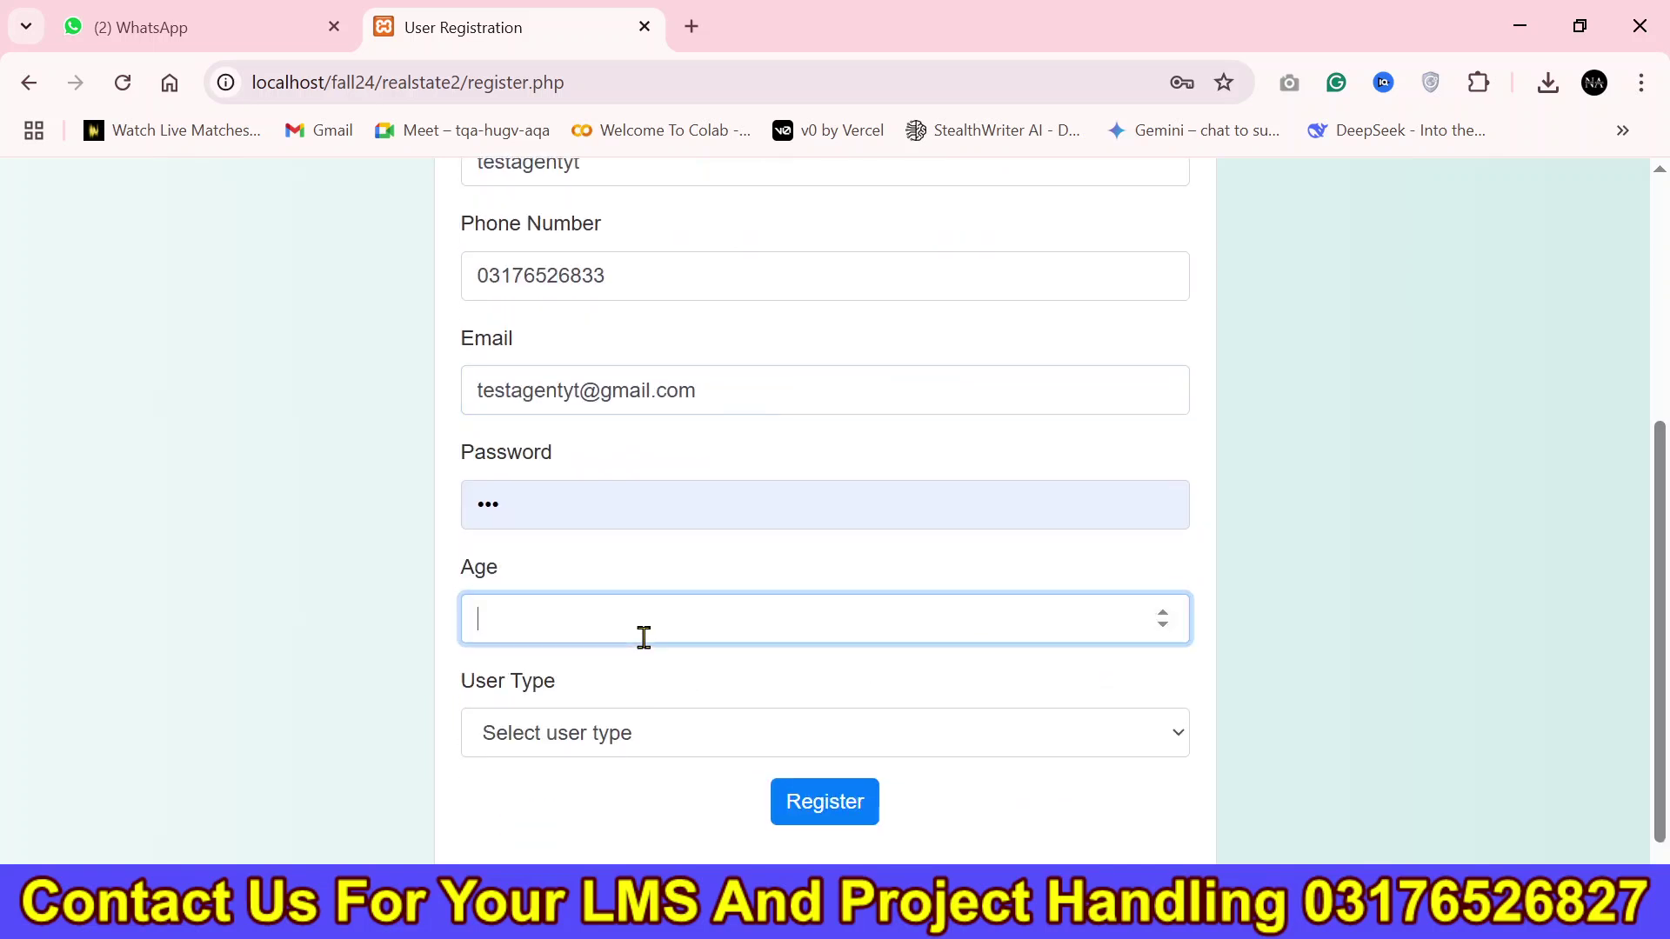
click(650, 738)
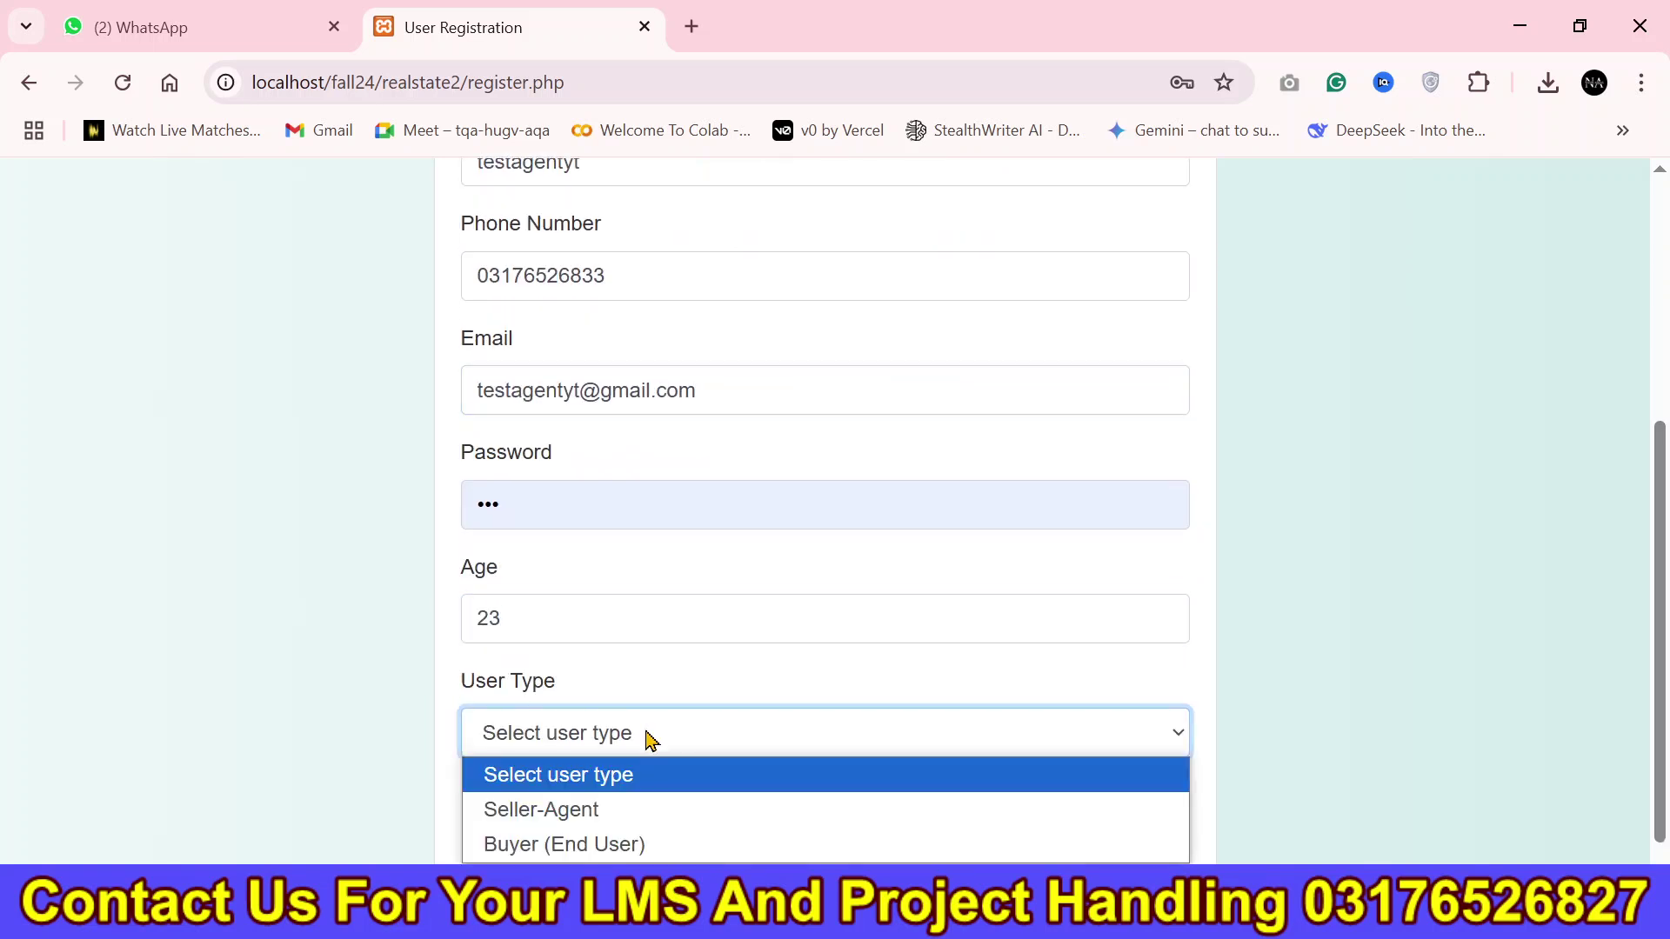
click(655, 825)
click(817, 800)
Highlight the "Your account is pending approval" confirmation message.
drag(851, 544, 477, 548)
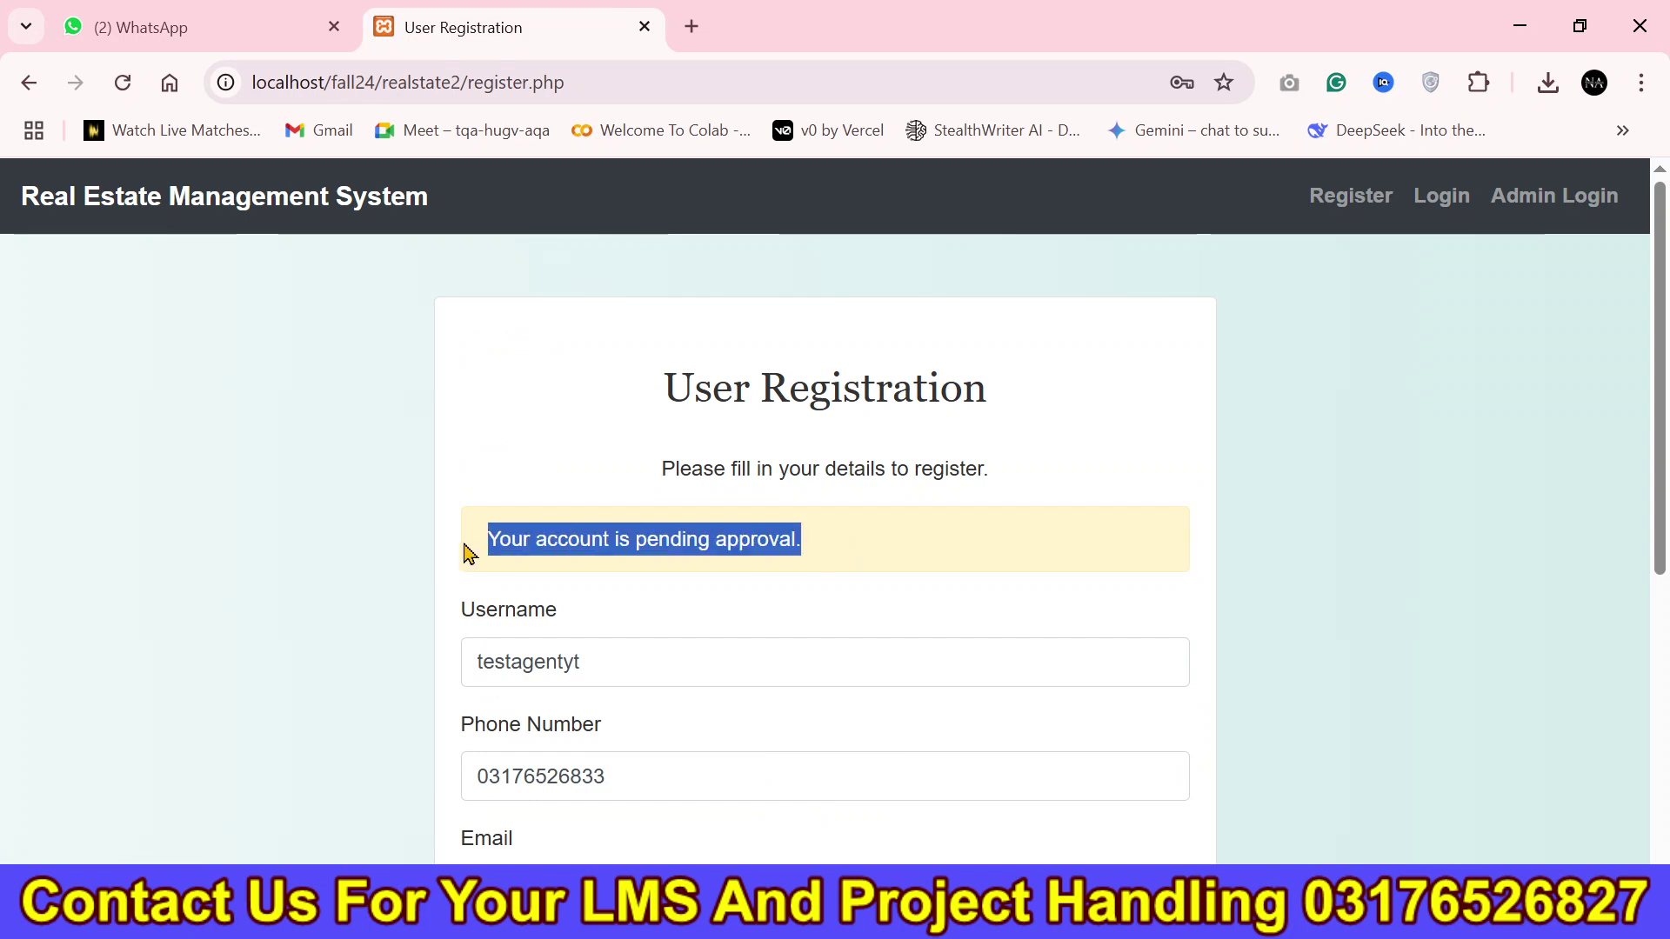
scroll(824, 522, down, 3)
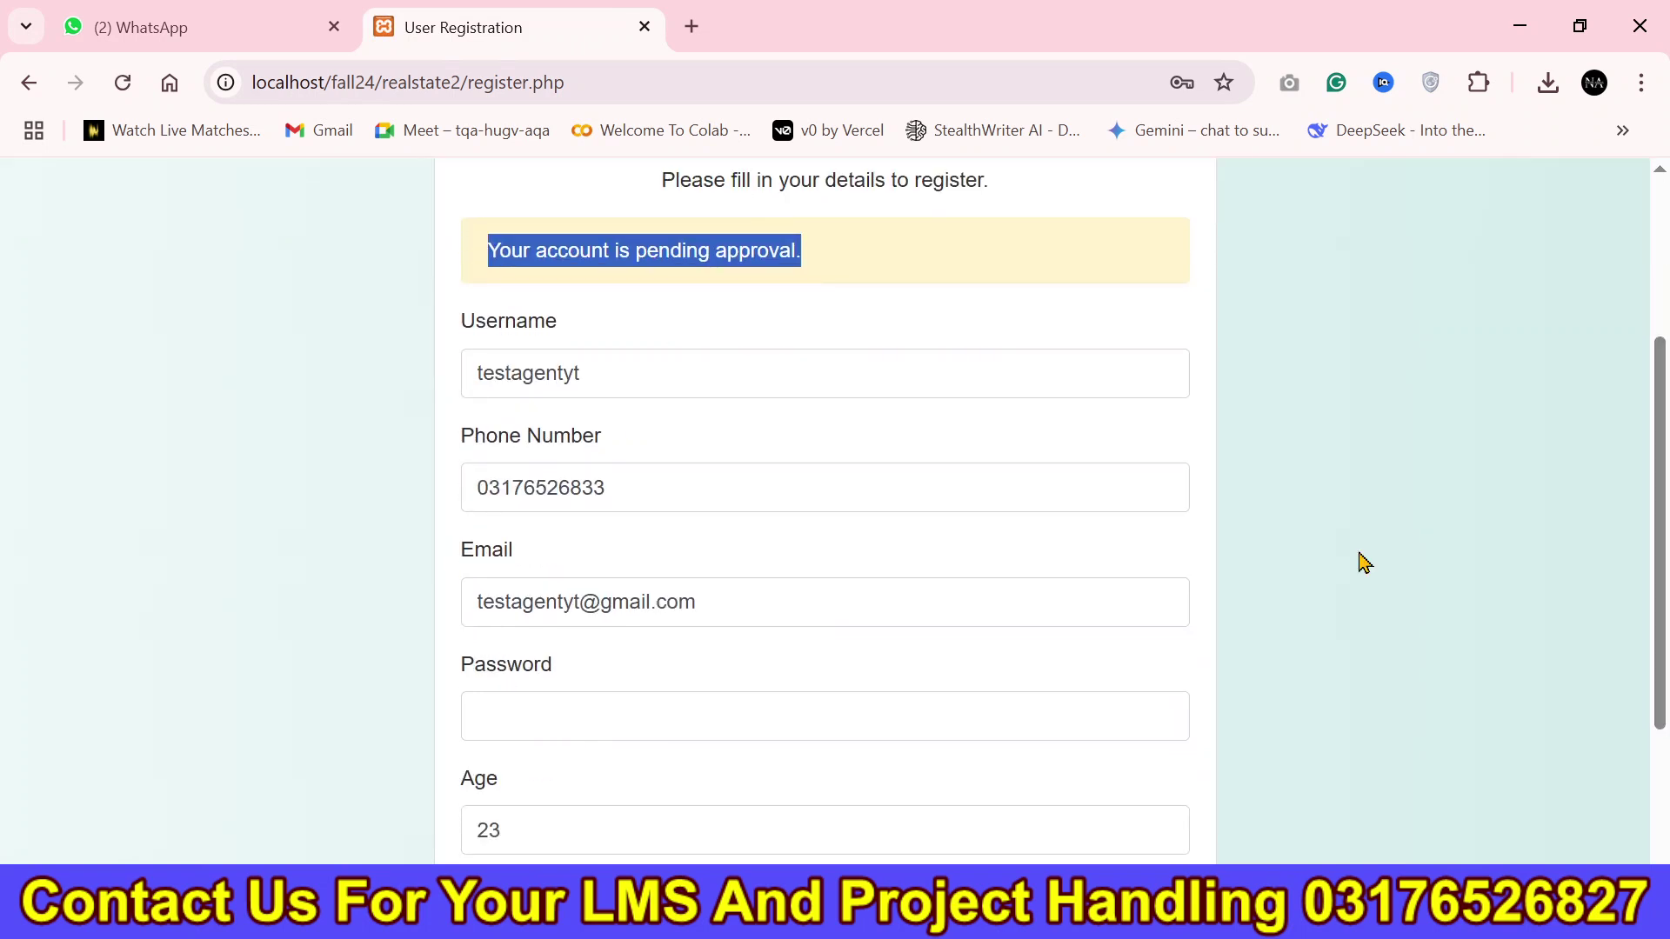
drag(883, 600, 432, 611)
key(ctrl+c)
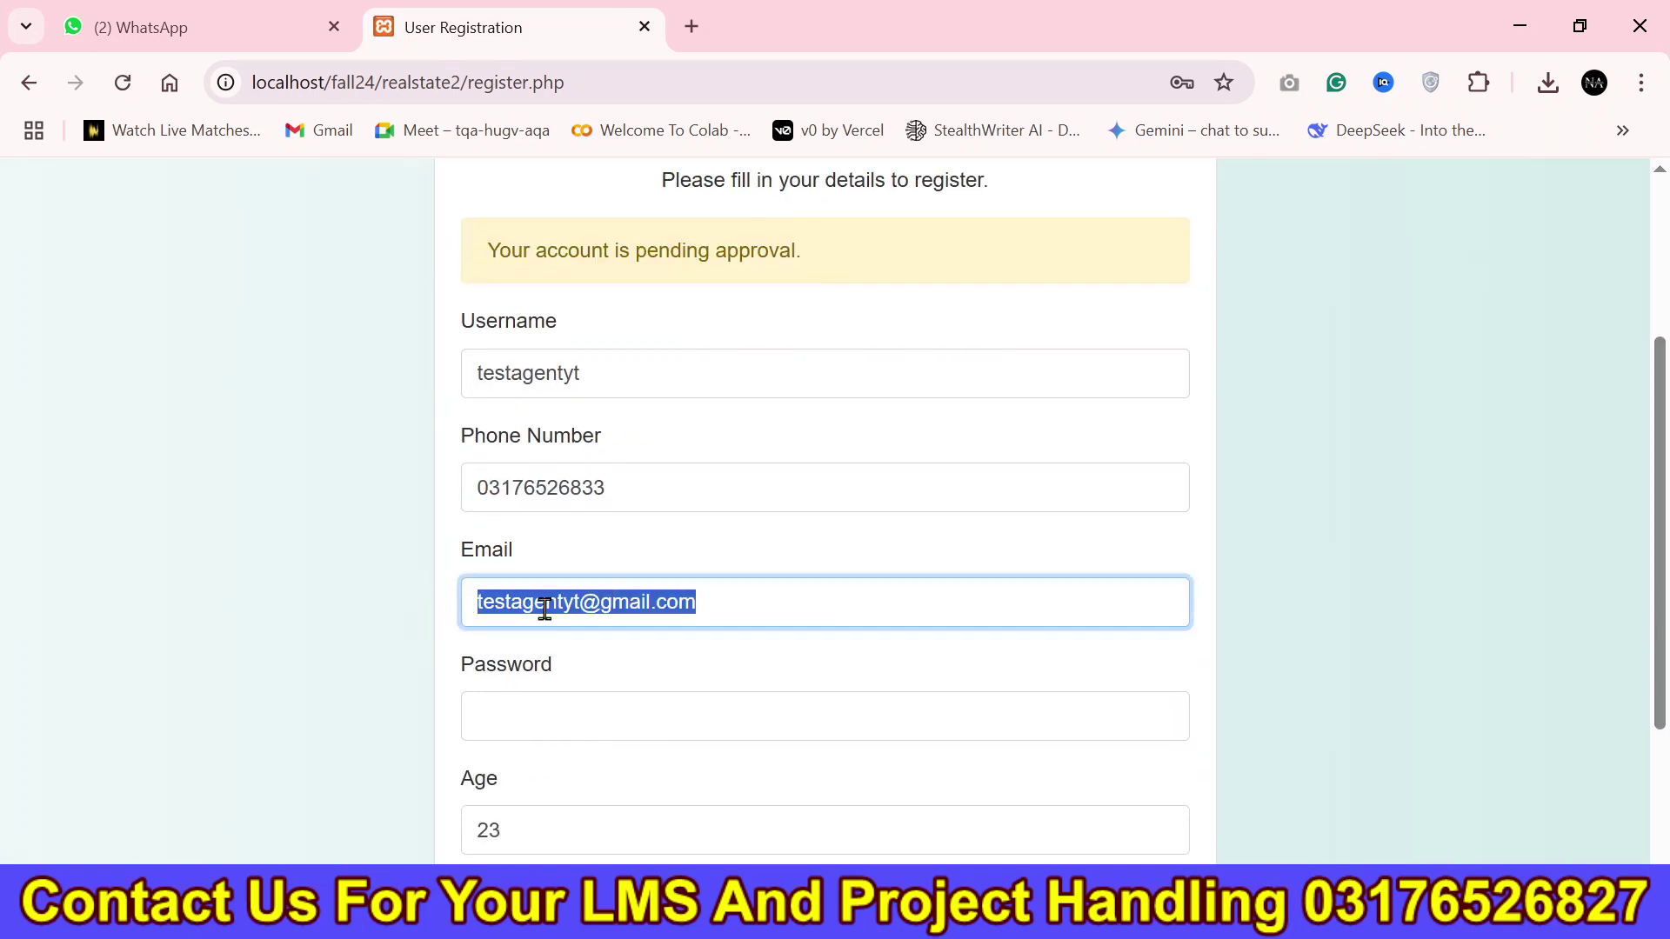
scroll(1665, 317, up, 3)
Try logging in with the new account's pasted email and get the pending-approval warning.
click(1446, 197)
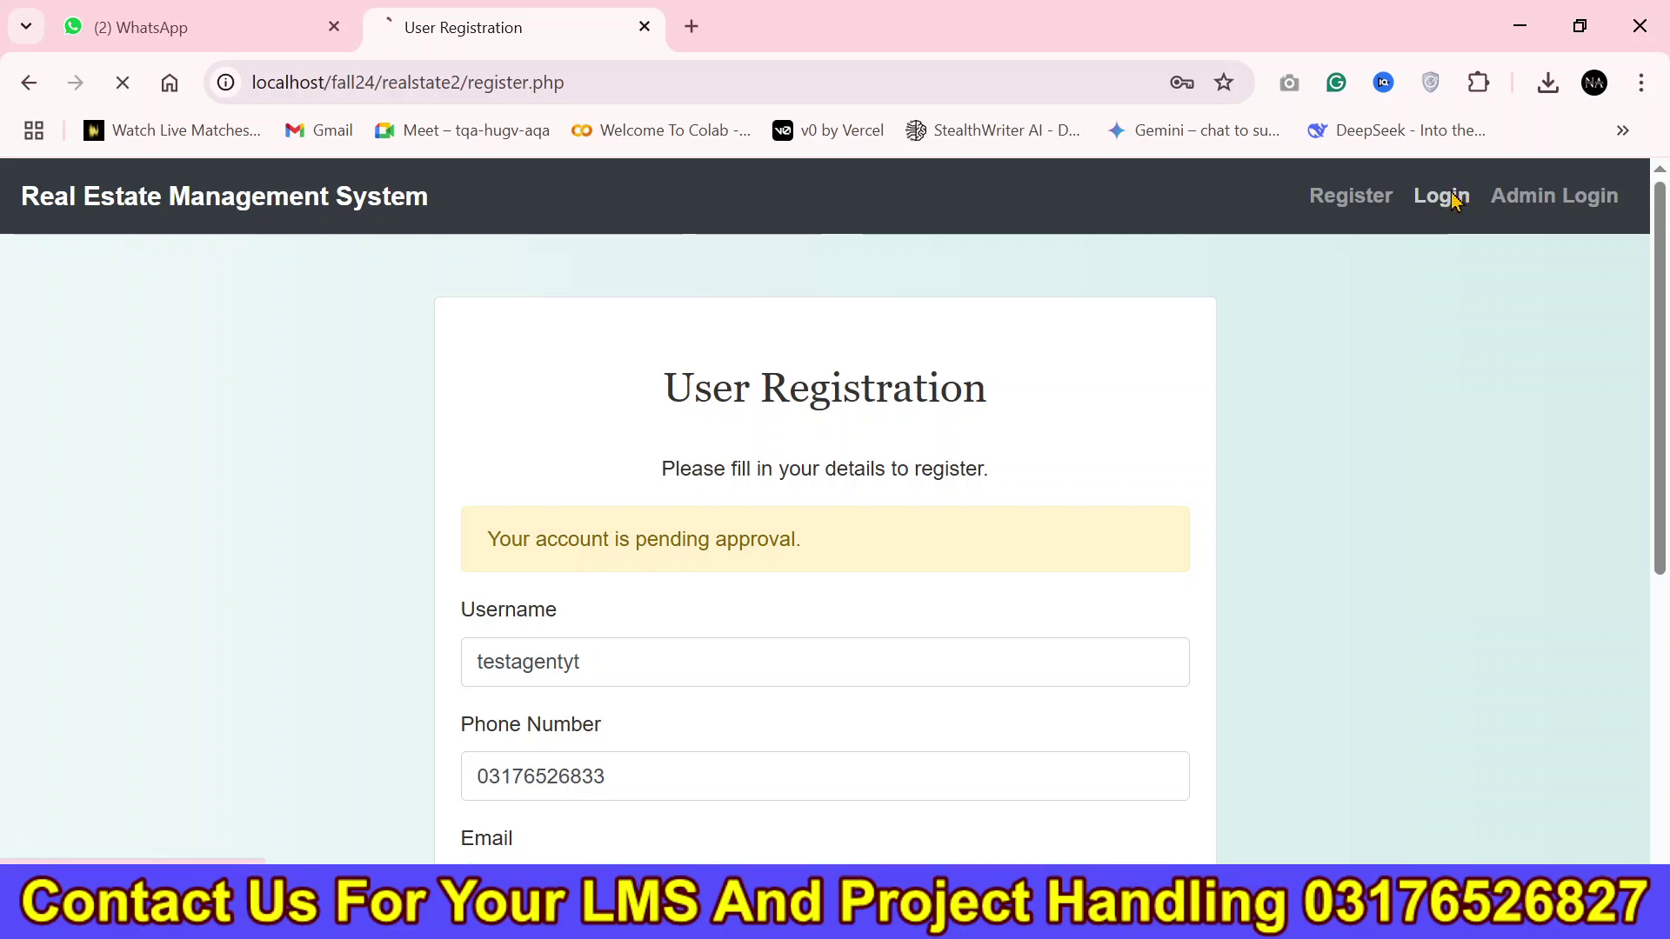
click(697, 585)
key(ctrl+a)
key(ctrl+v)
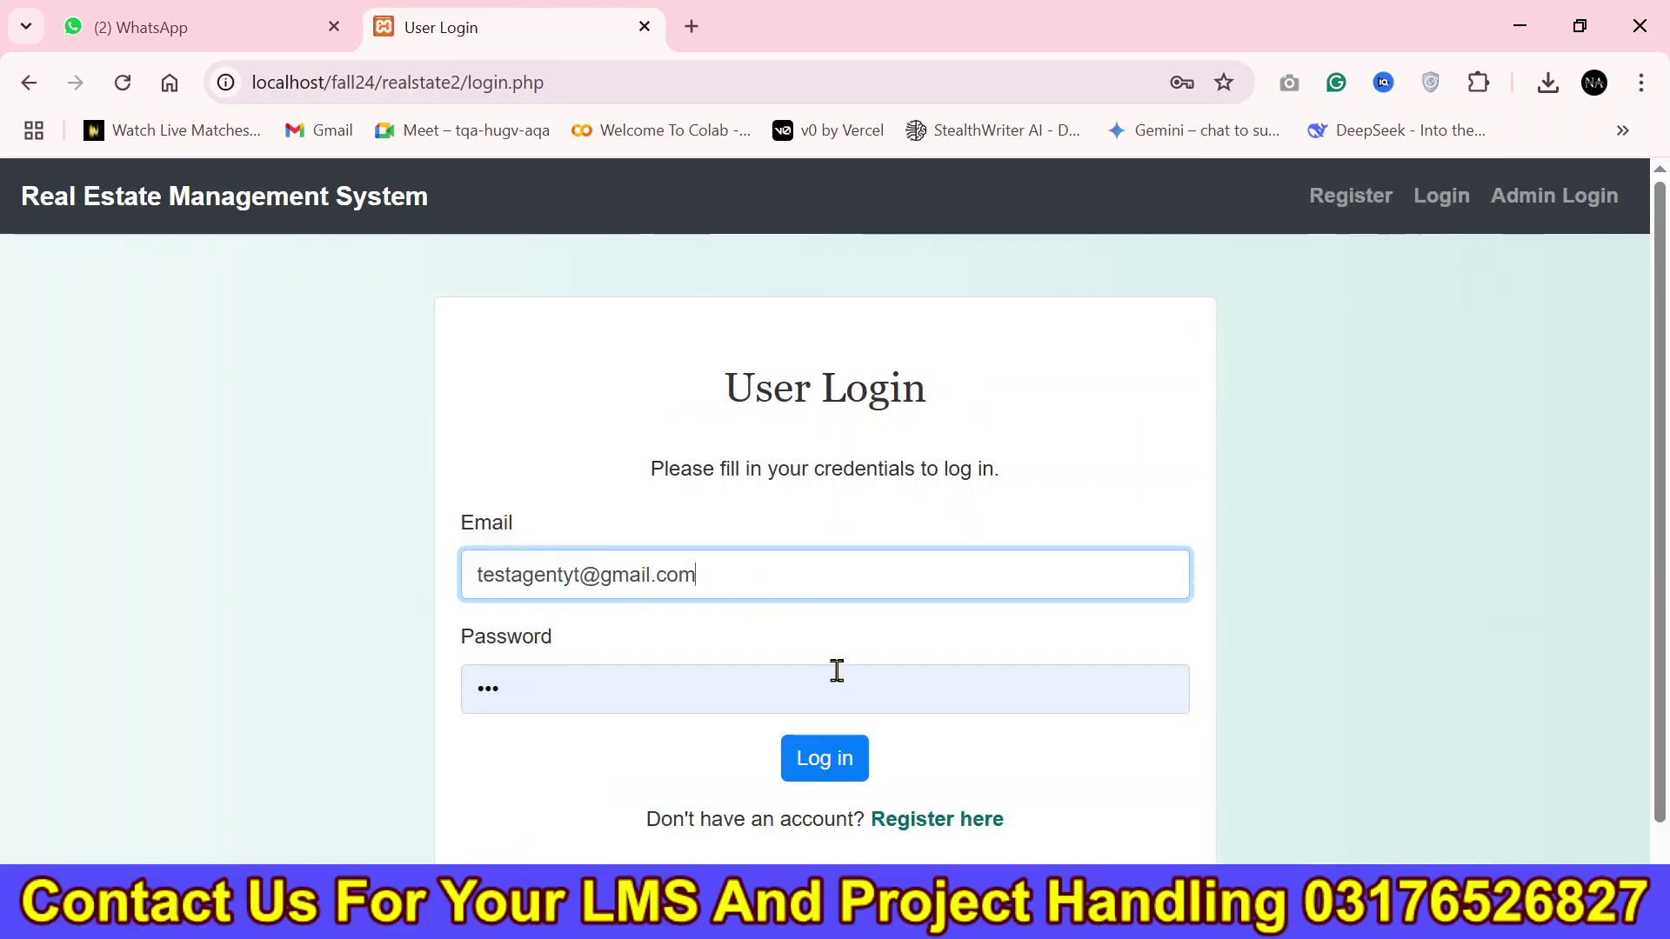
click(825, 764)
drag(469, 557, 1113, 563)
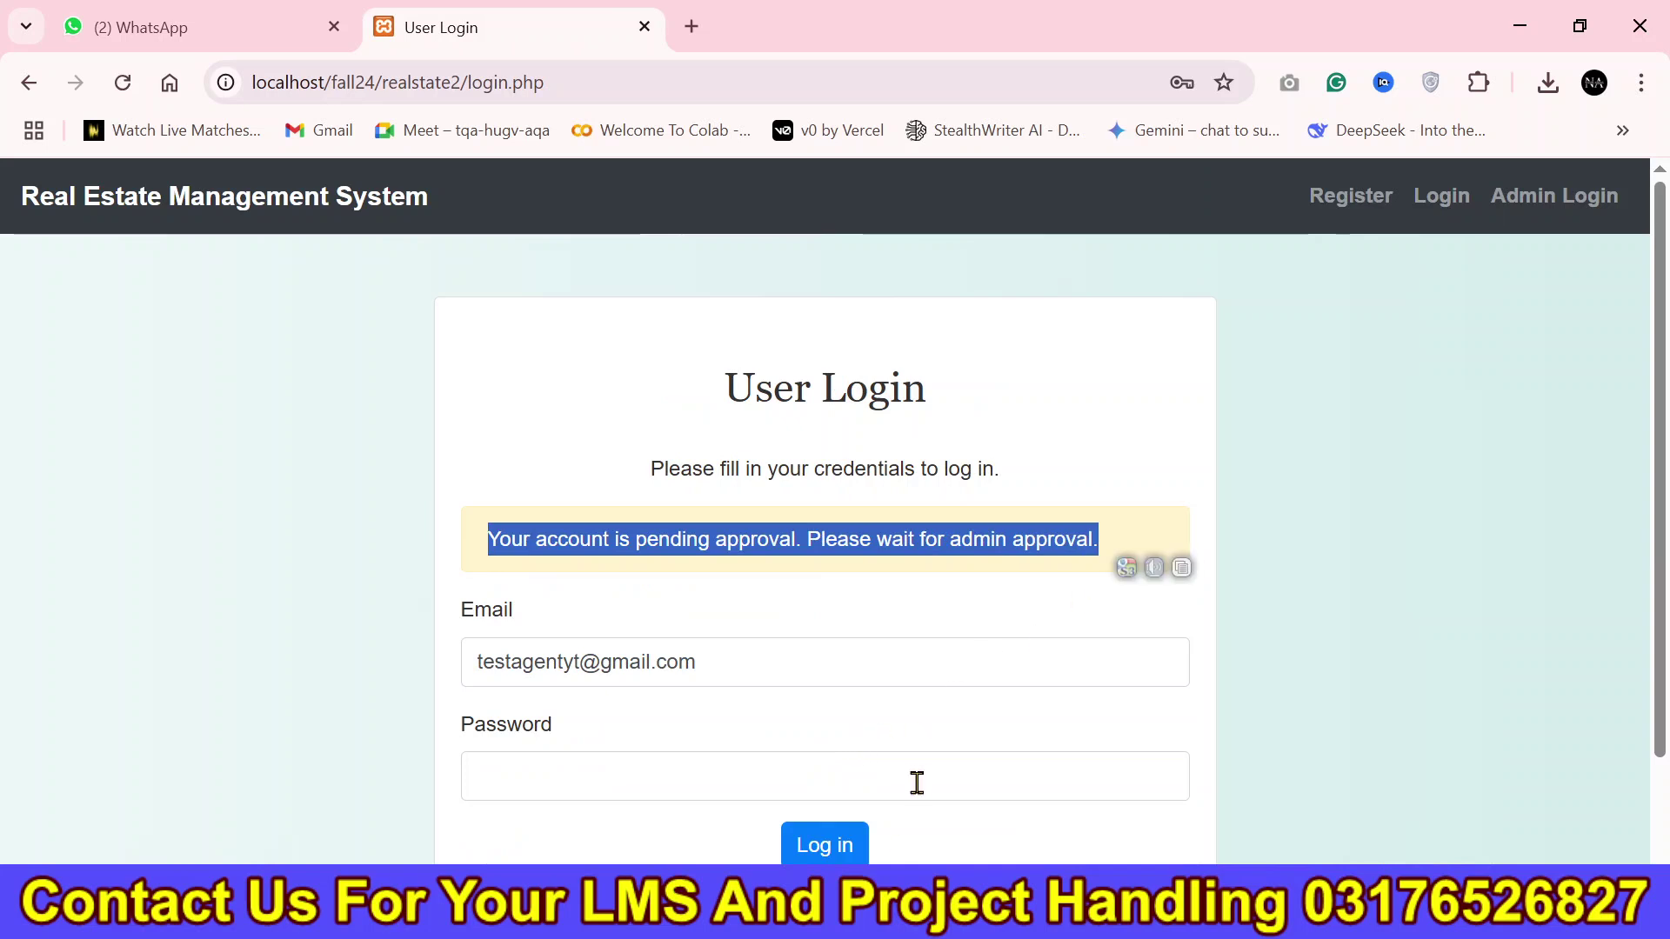
On the Admin Dashboard, approve the new Seller-Agent's pending entry.
click(895, 909)
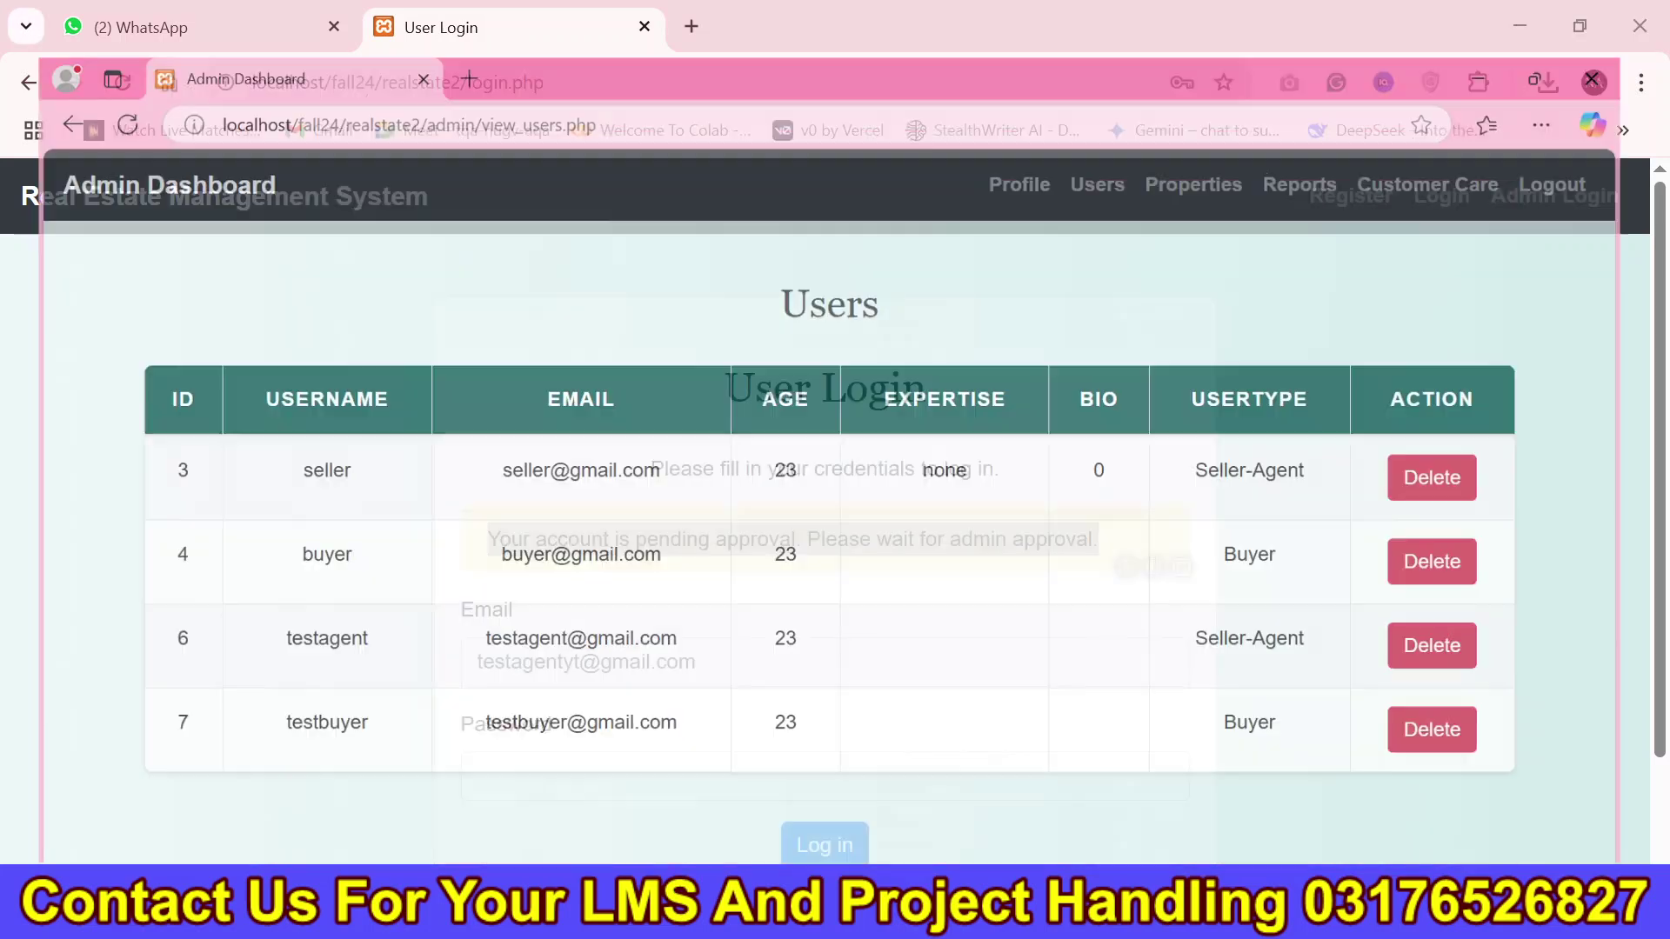
click(168, 140)
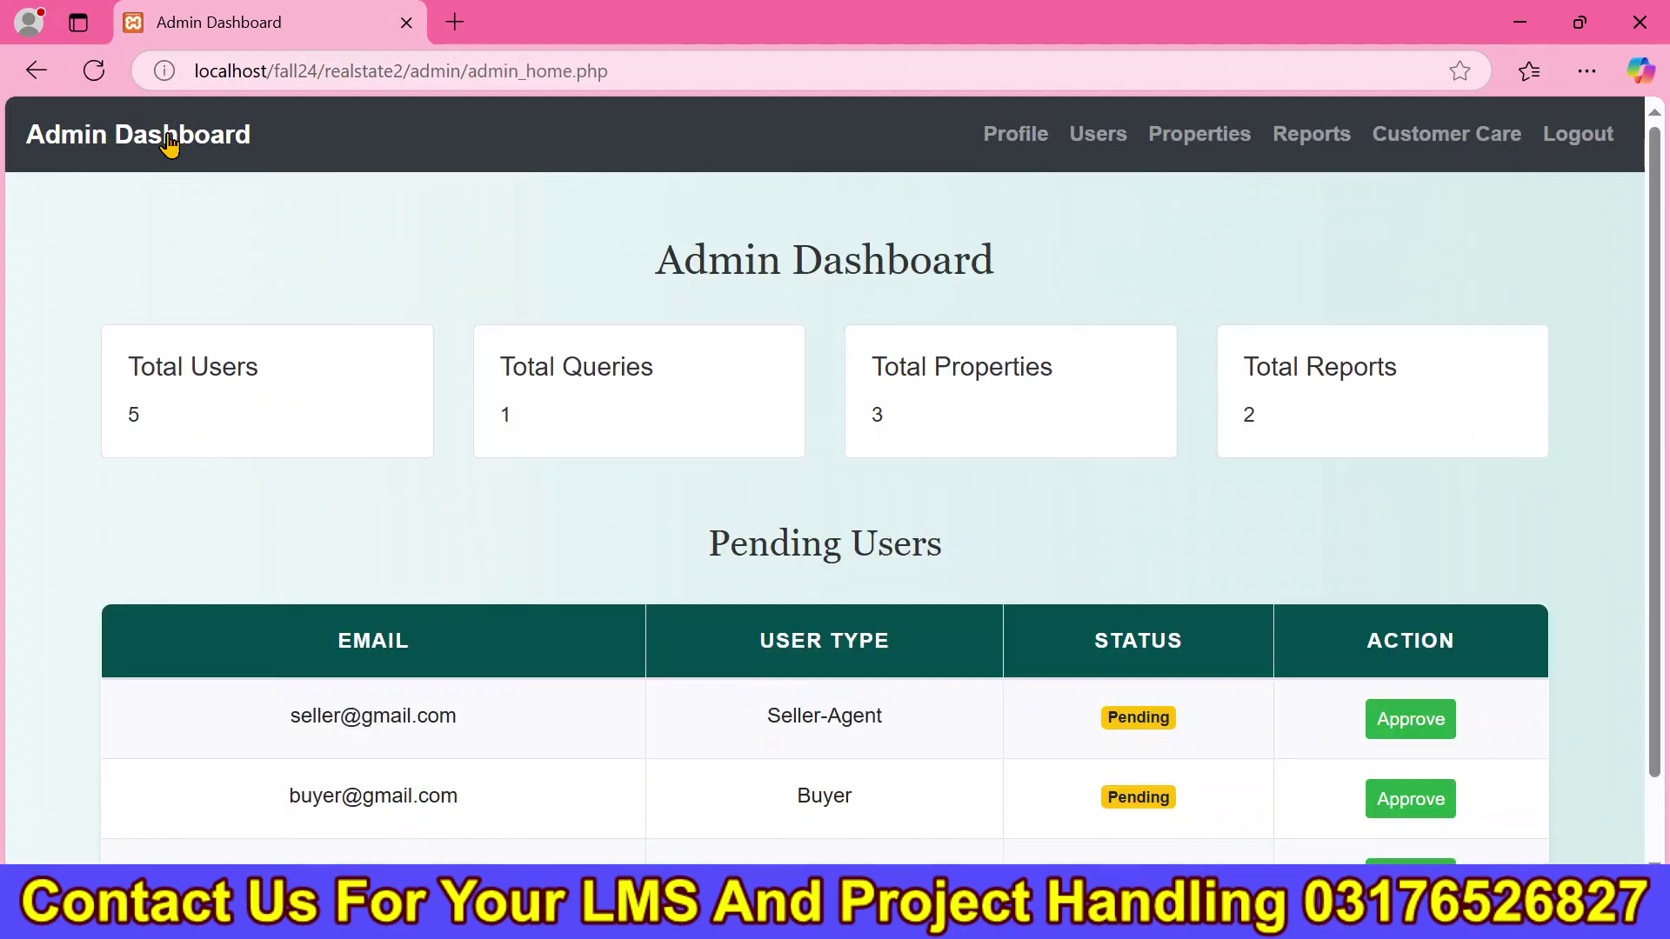
scroll(765, 372, down, 1)
drag(287, 626, 1261, 648)
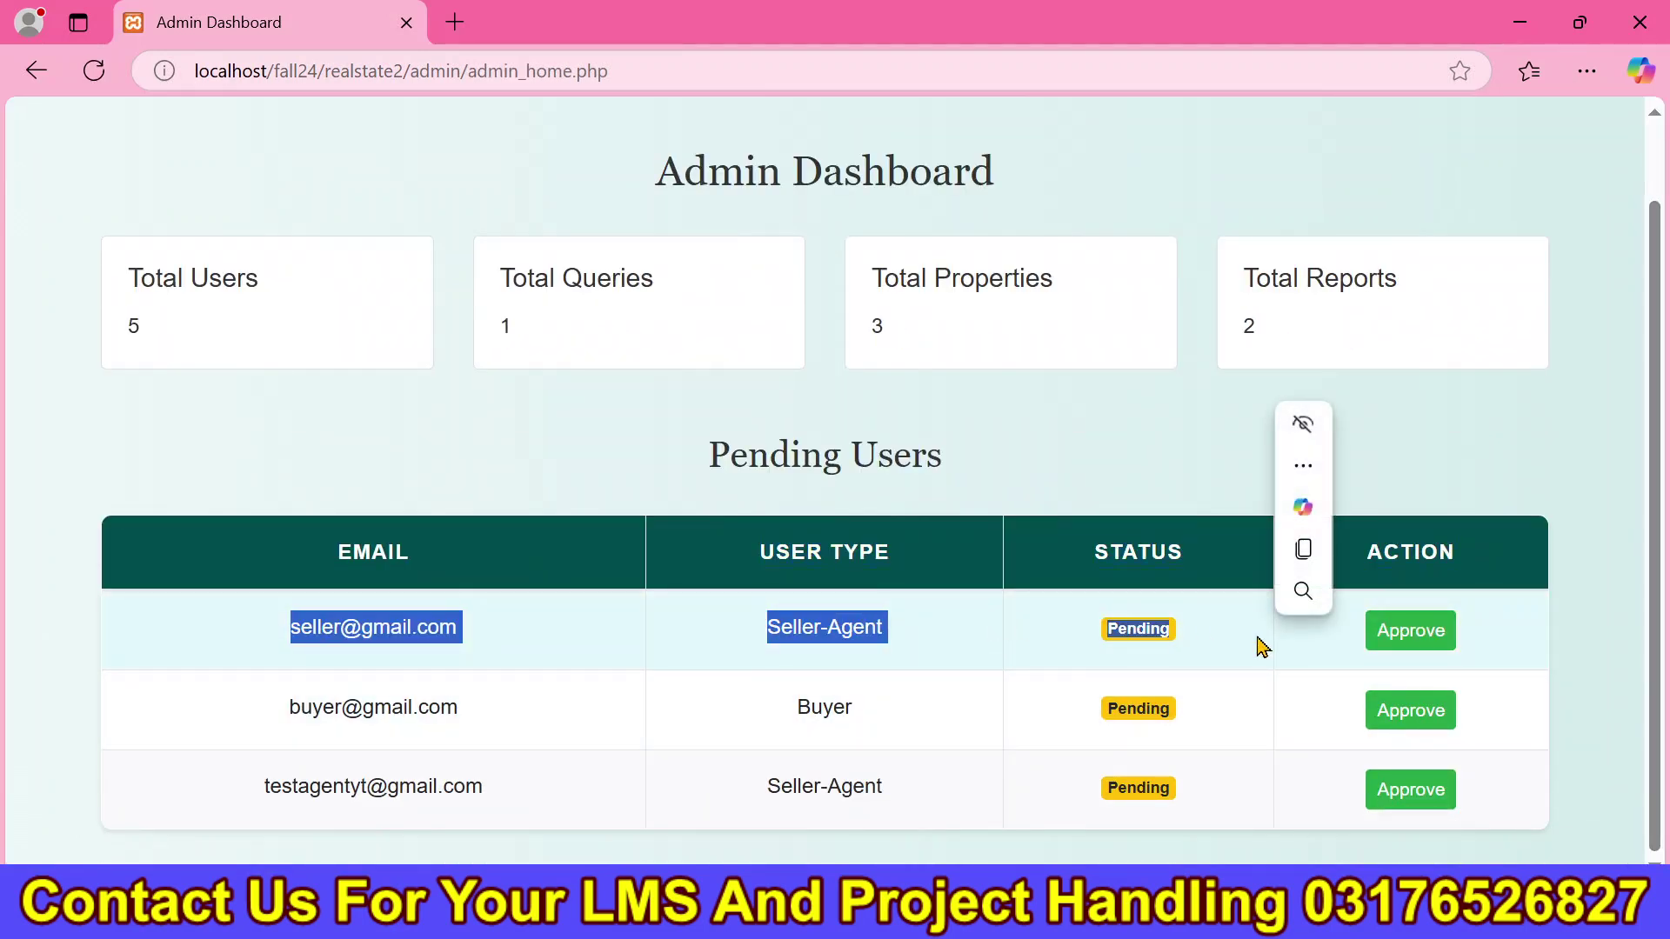
drag(232, 804, 1165, 810)
click(1136, 786)
click(1410, 801)
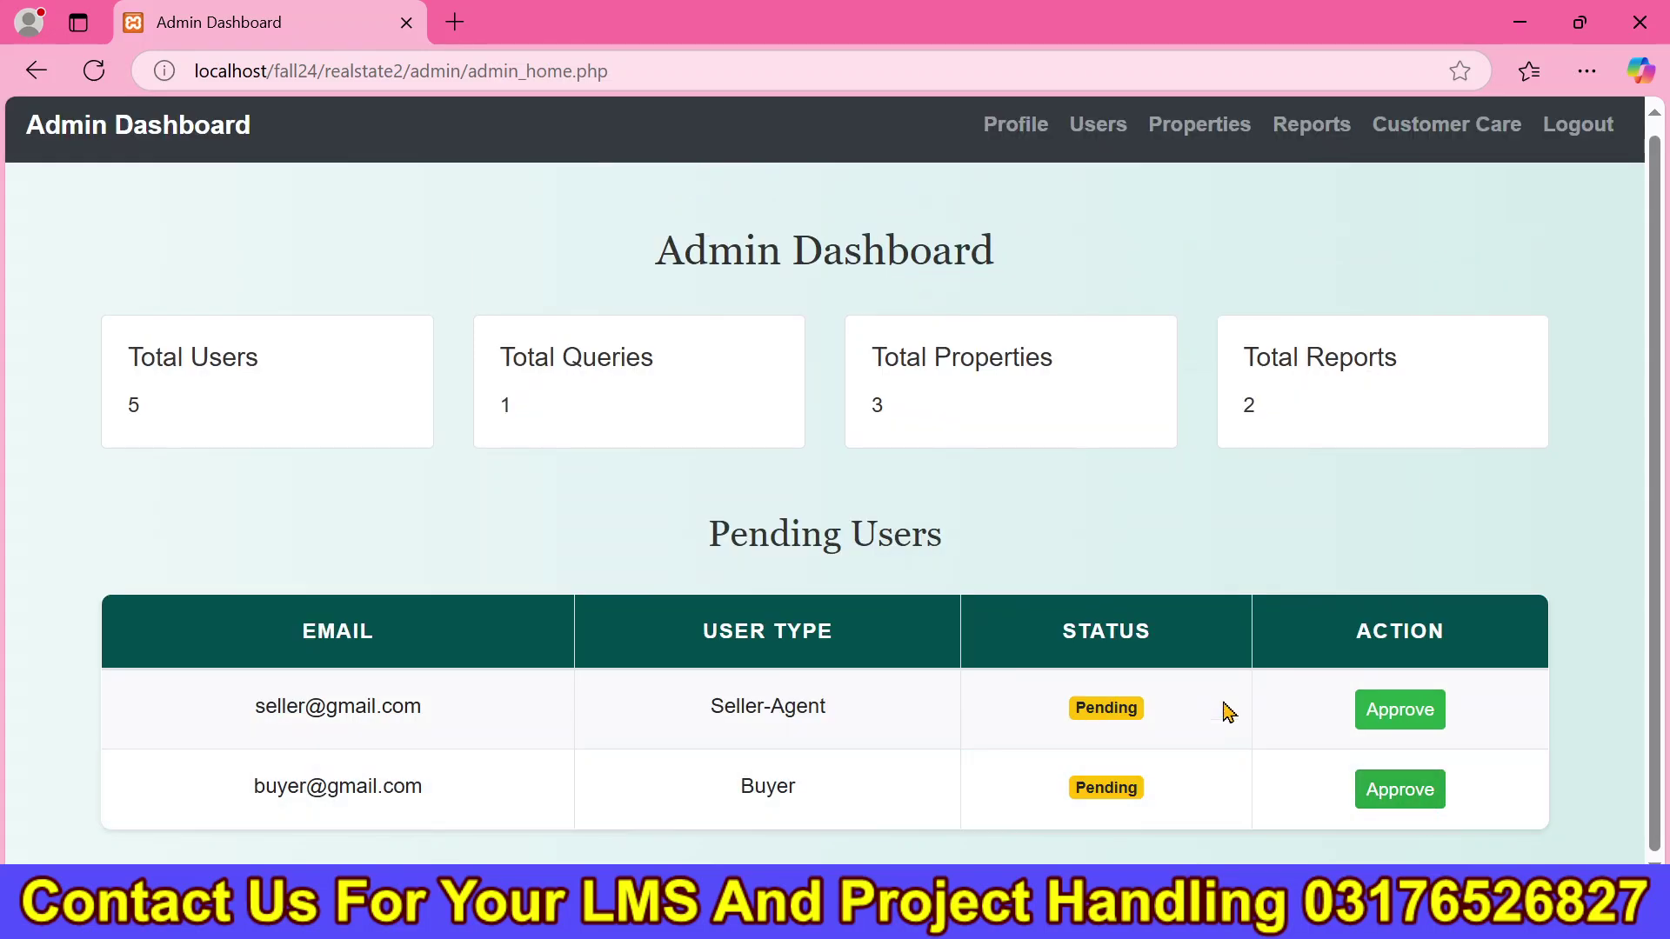
Confirm the new agent appears as user 8 in the Users list.
click(1091, 139)
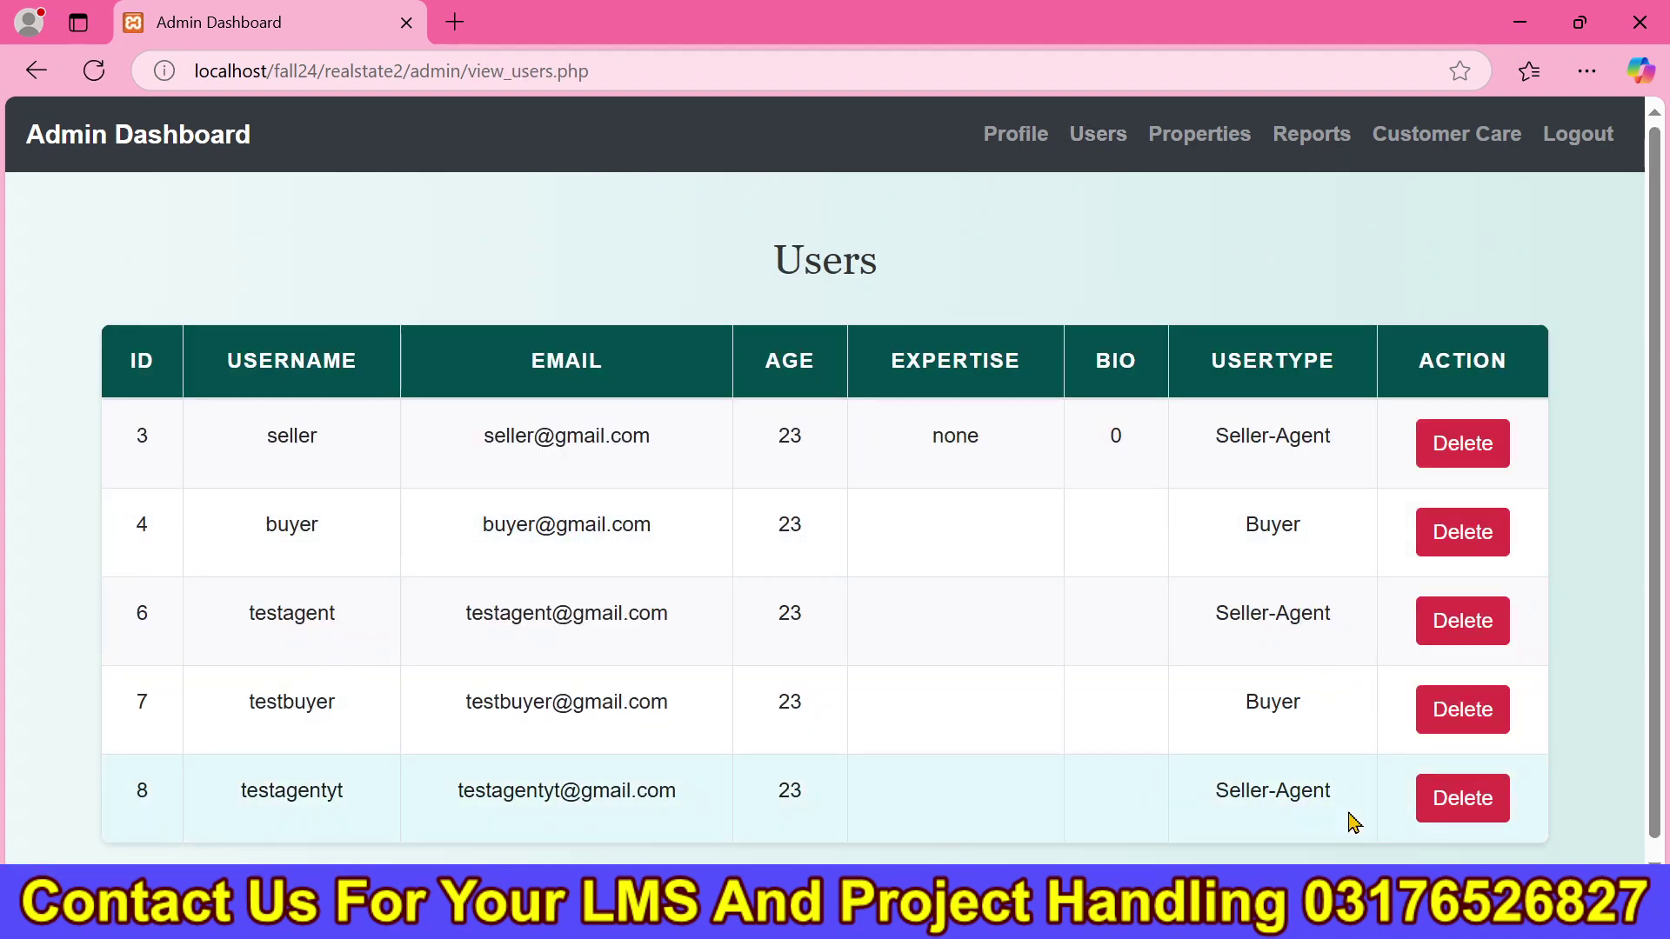
drag(1354, 822, 586, 801)
click(817, 856)
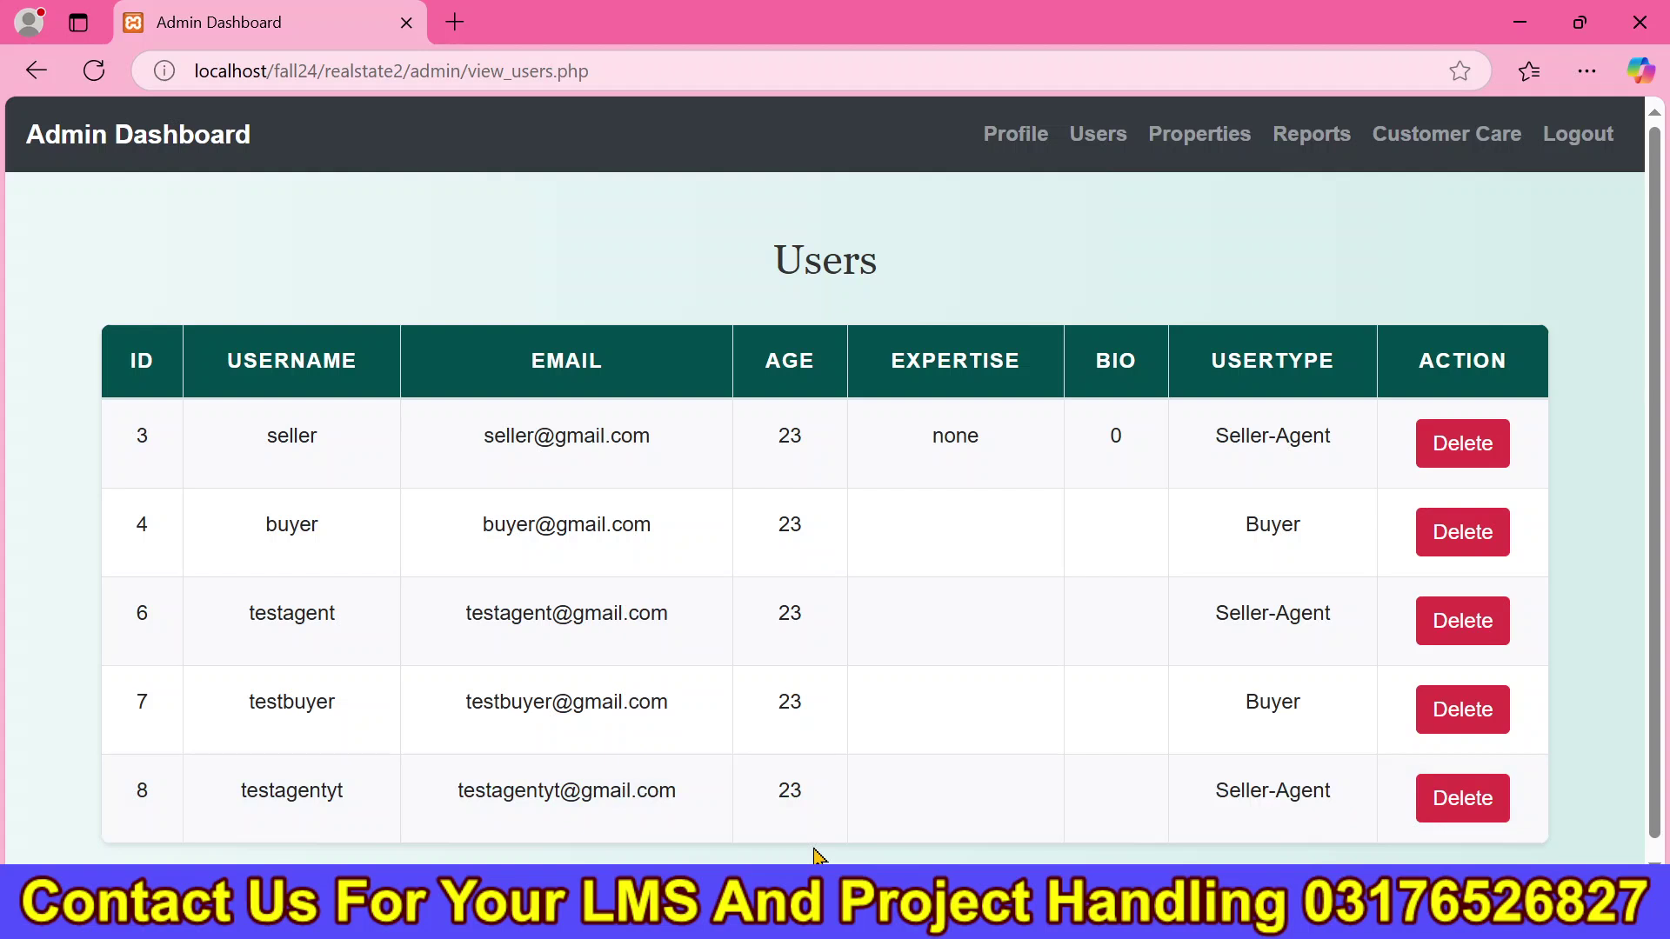
Log in as the new seller with their password and save the login.
click(708, 913)
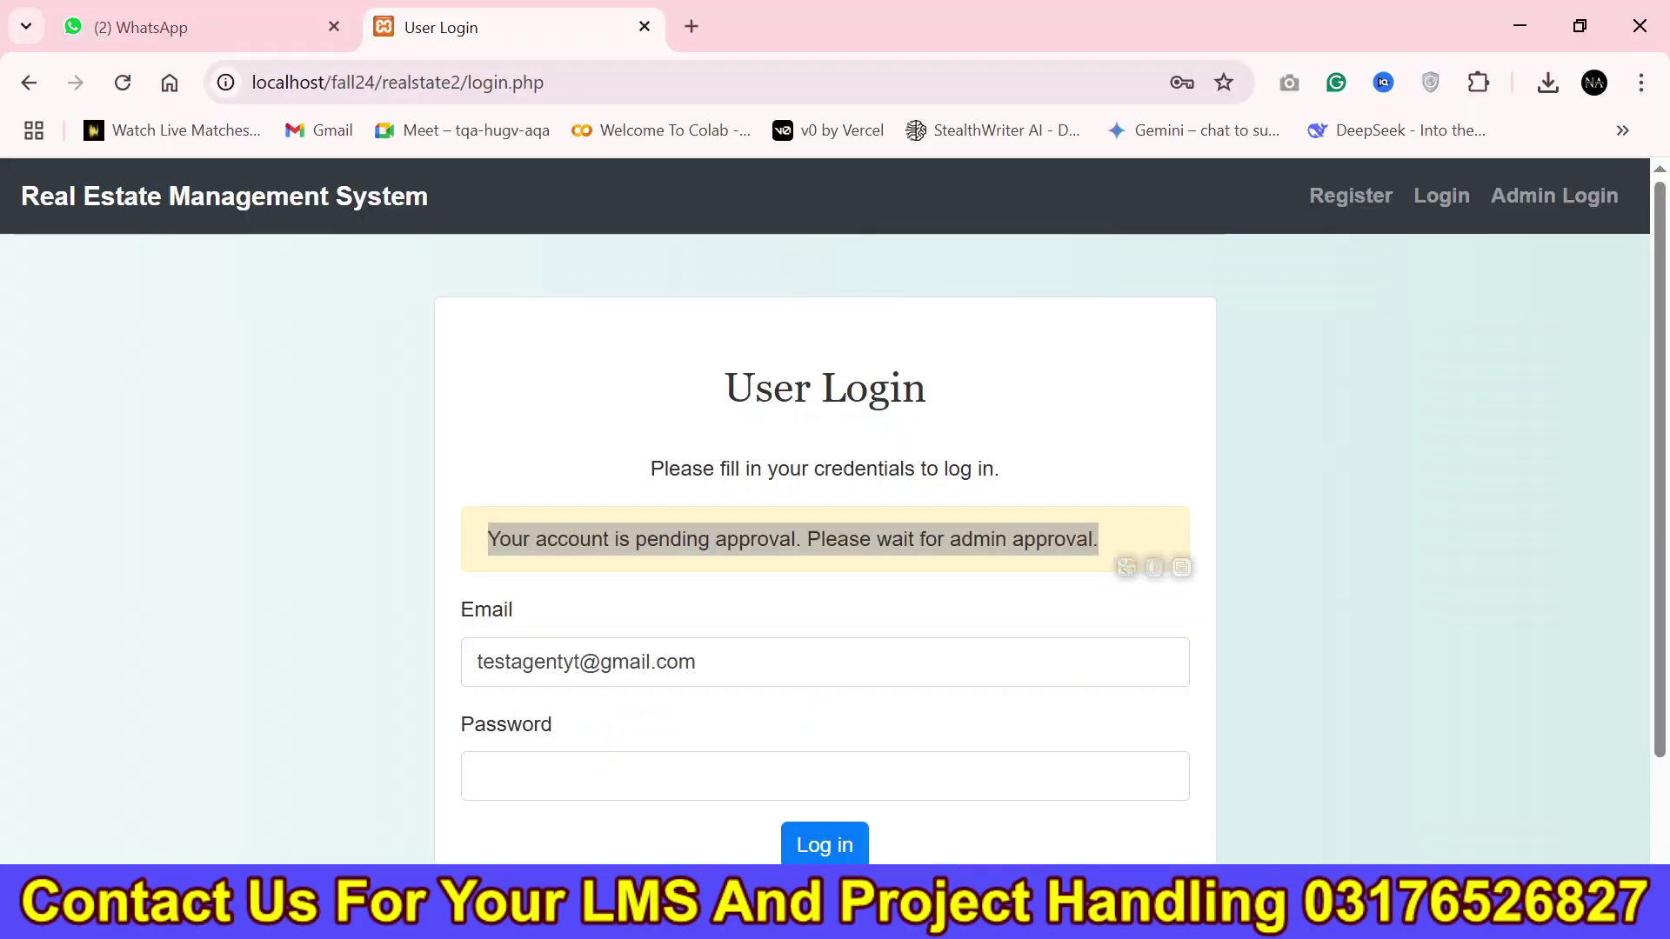
click(735, 765)
text(•••)
key(Return)
click(1084, 479)
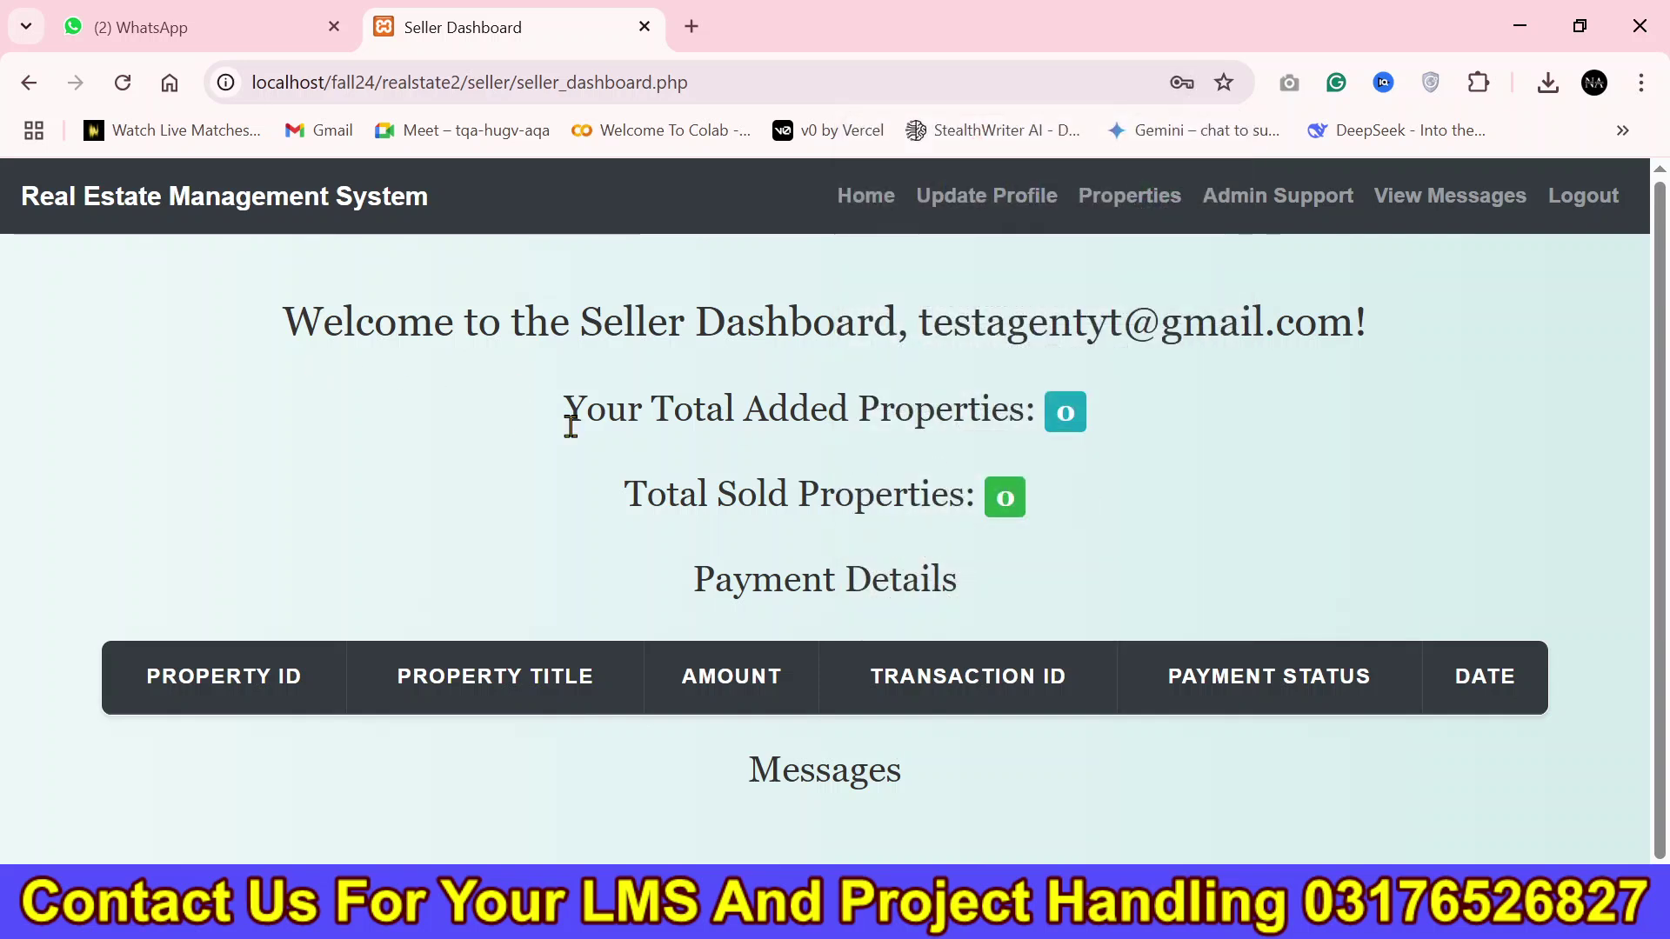
Review the seller dashboard's added and sold property totals and payment details columns.
drag(570, 426, 1036, 440)
drag(623, 496, 1113, 522)
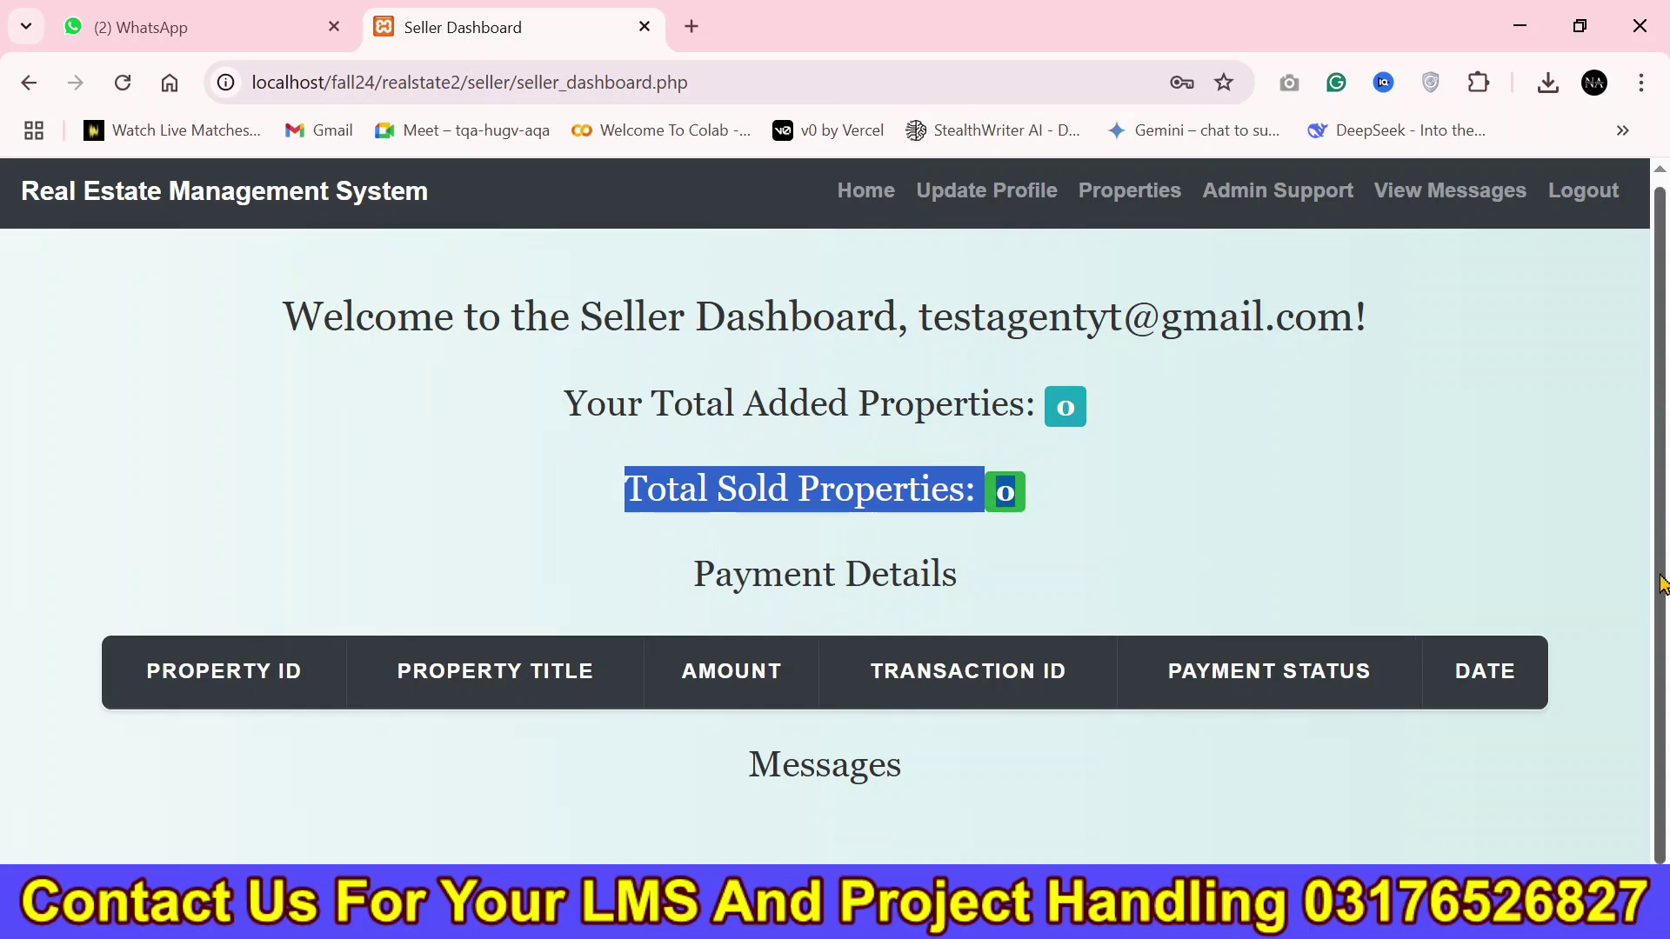
drag(705, 759, 950, 779)
click(842, 614)
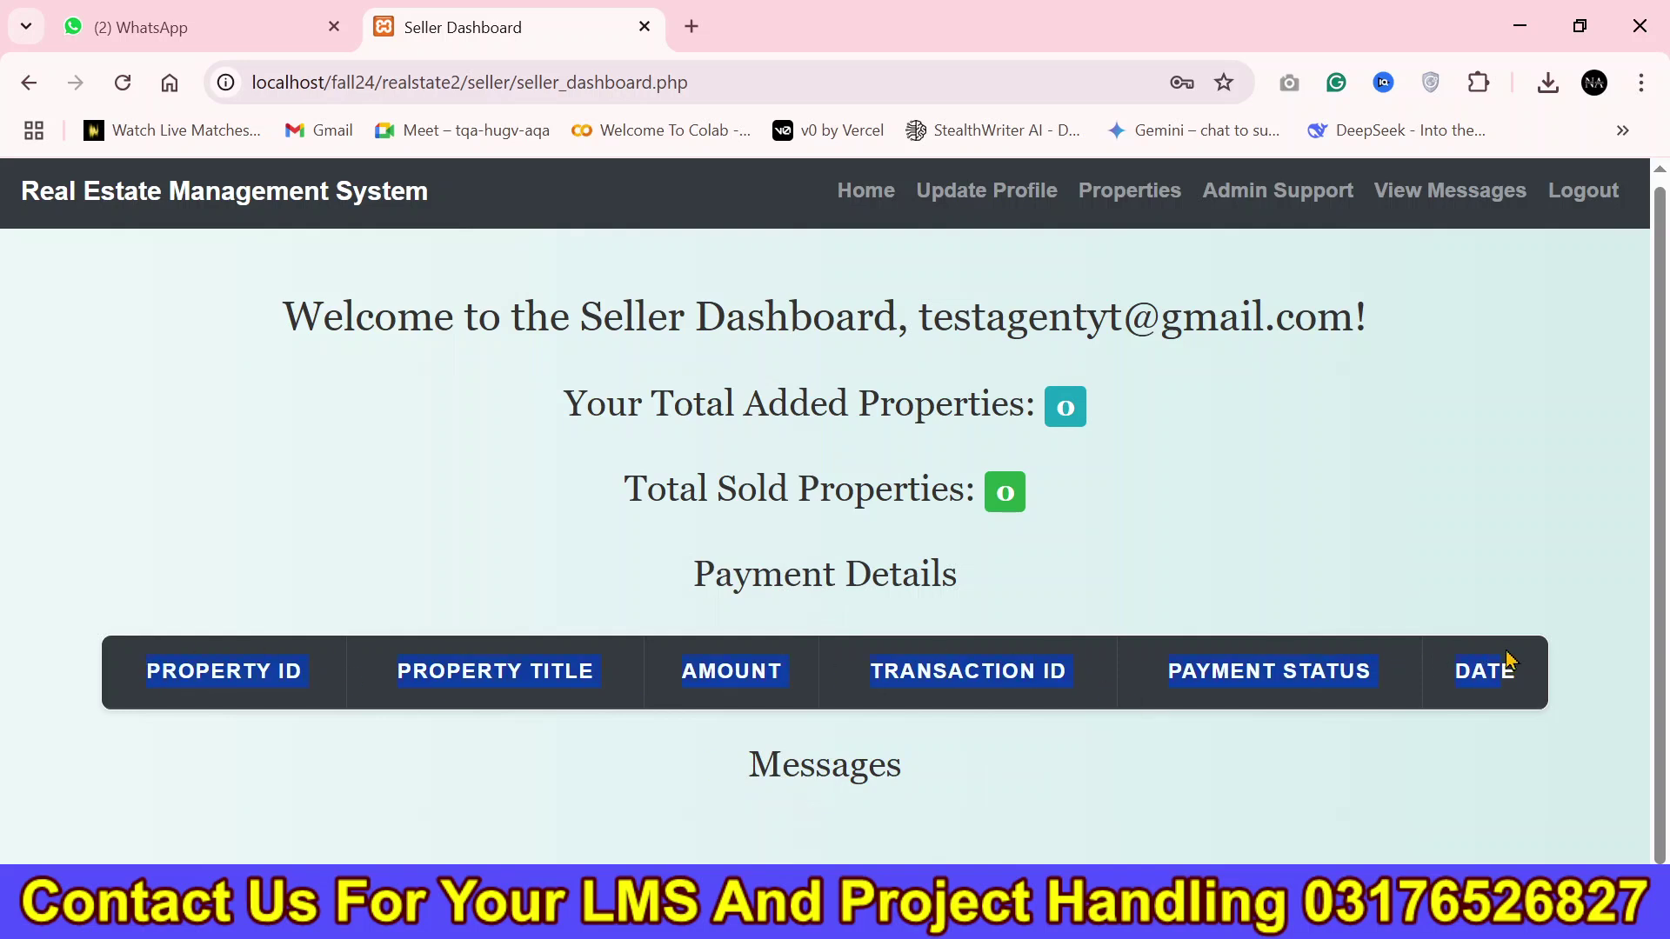
click(1260, 478)
Update the seller profile with bio "Test Bio" and expertise "Test Expert".
click(1013, 216)
scroll(630, 500, down, 4)
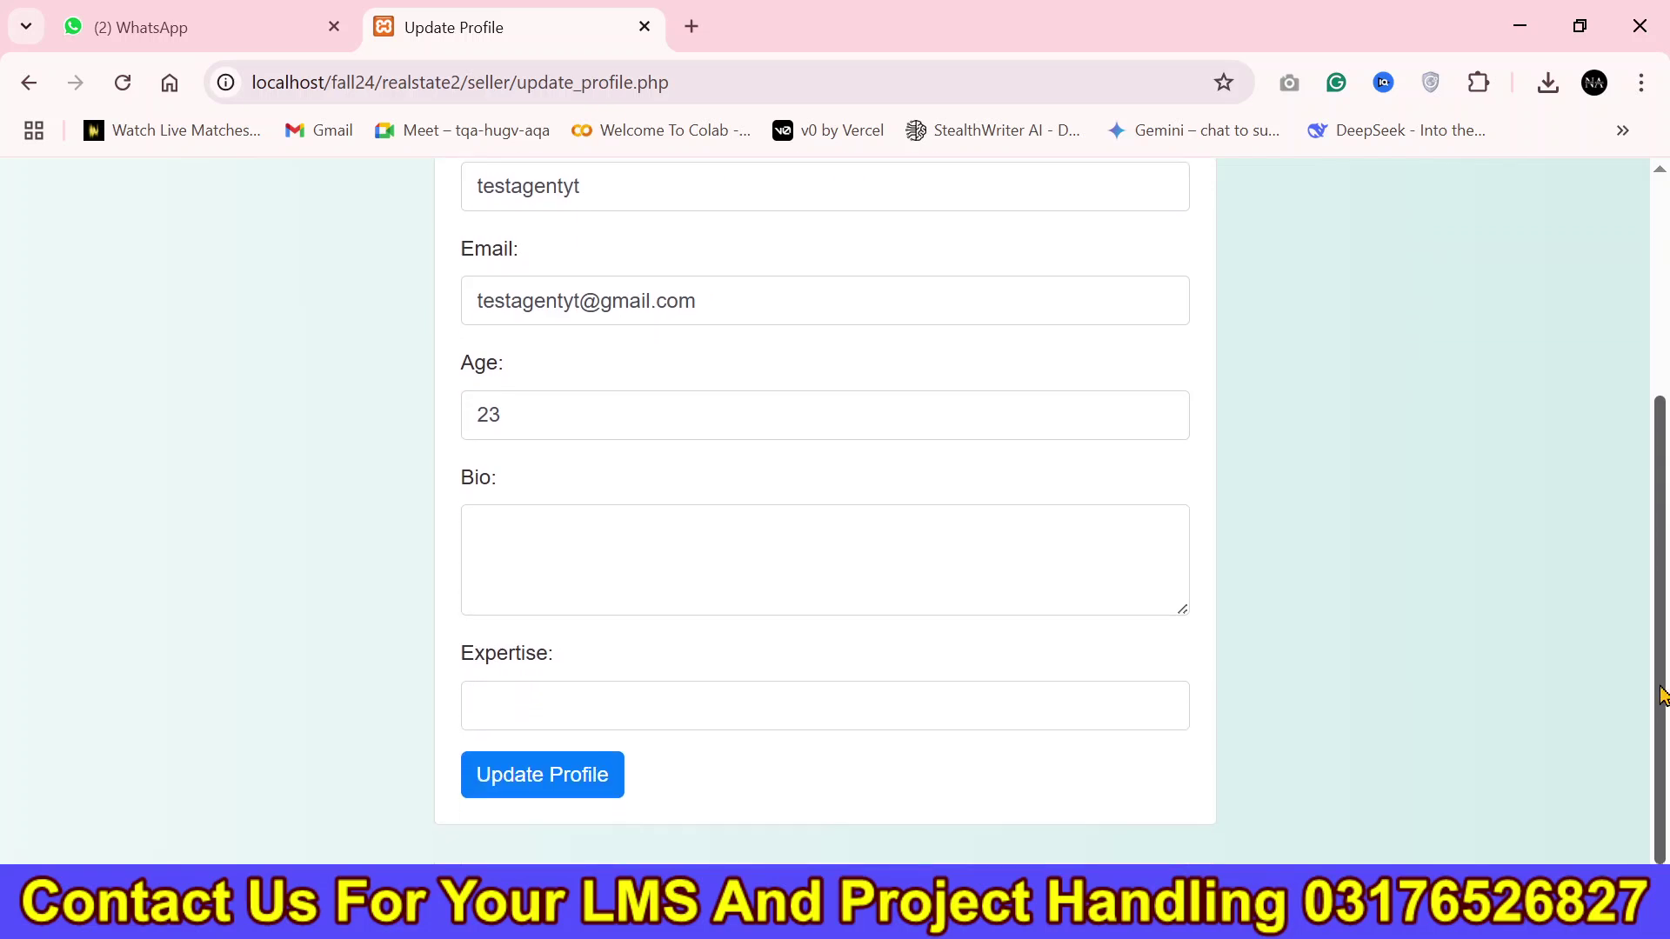
click(598, 524)
text(Test Bio)
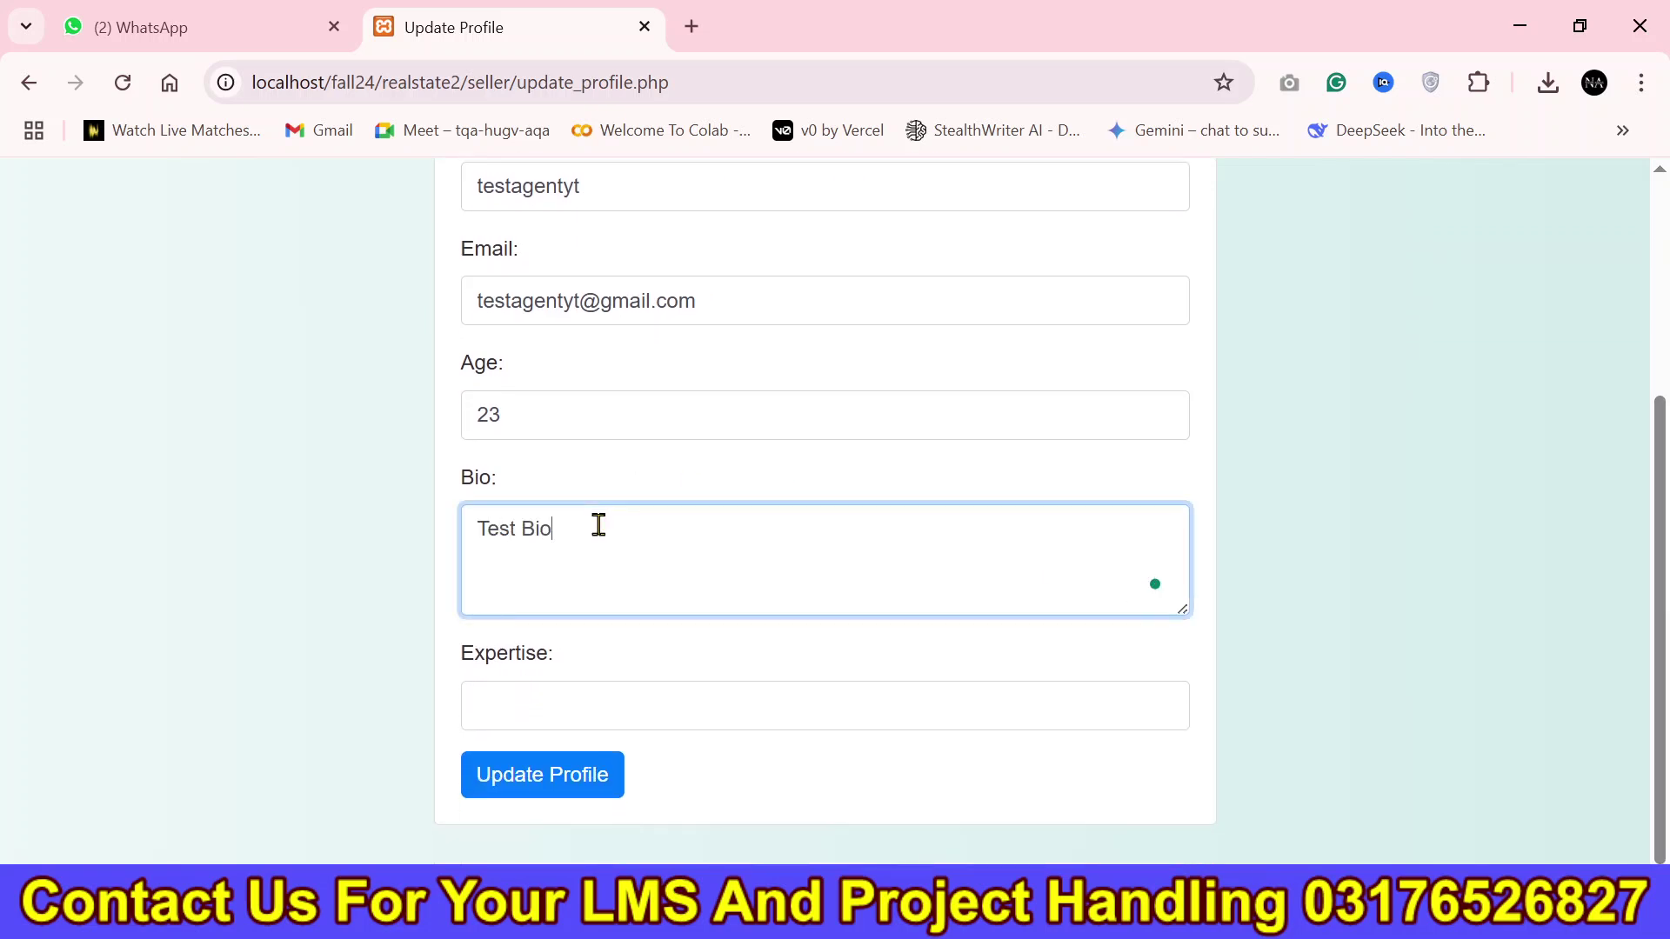
click(602, 721)
text(Test Expert)
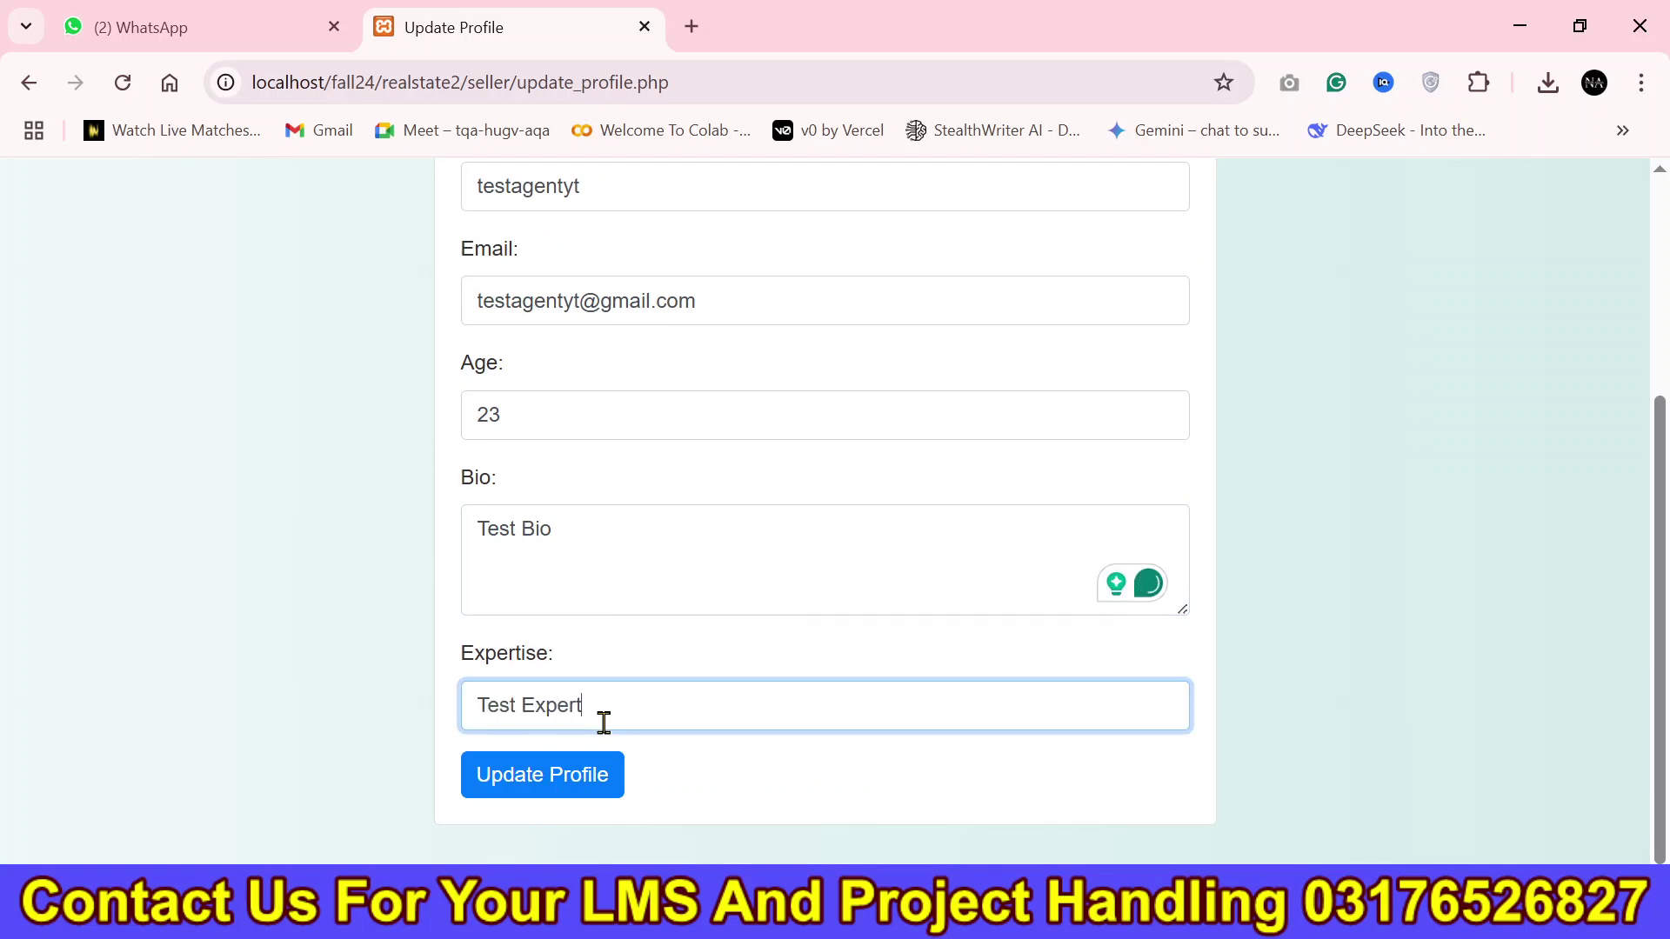
click(580, 772)
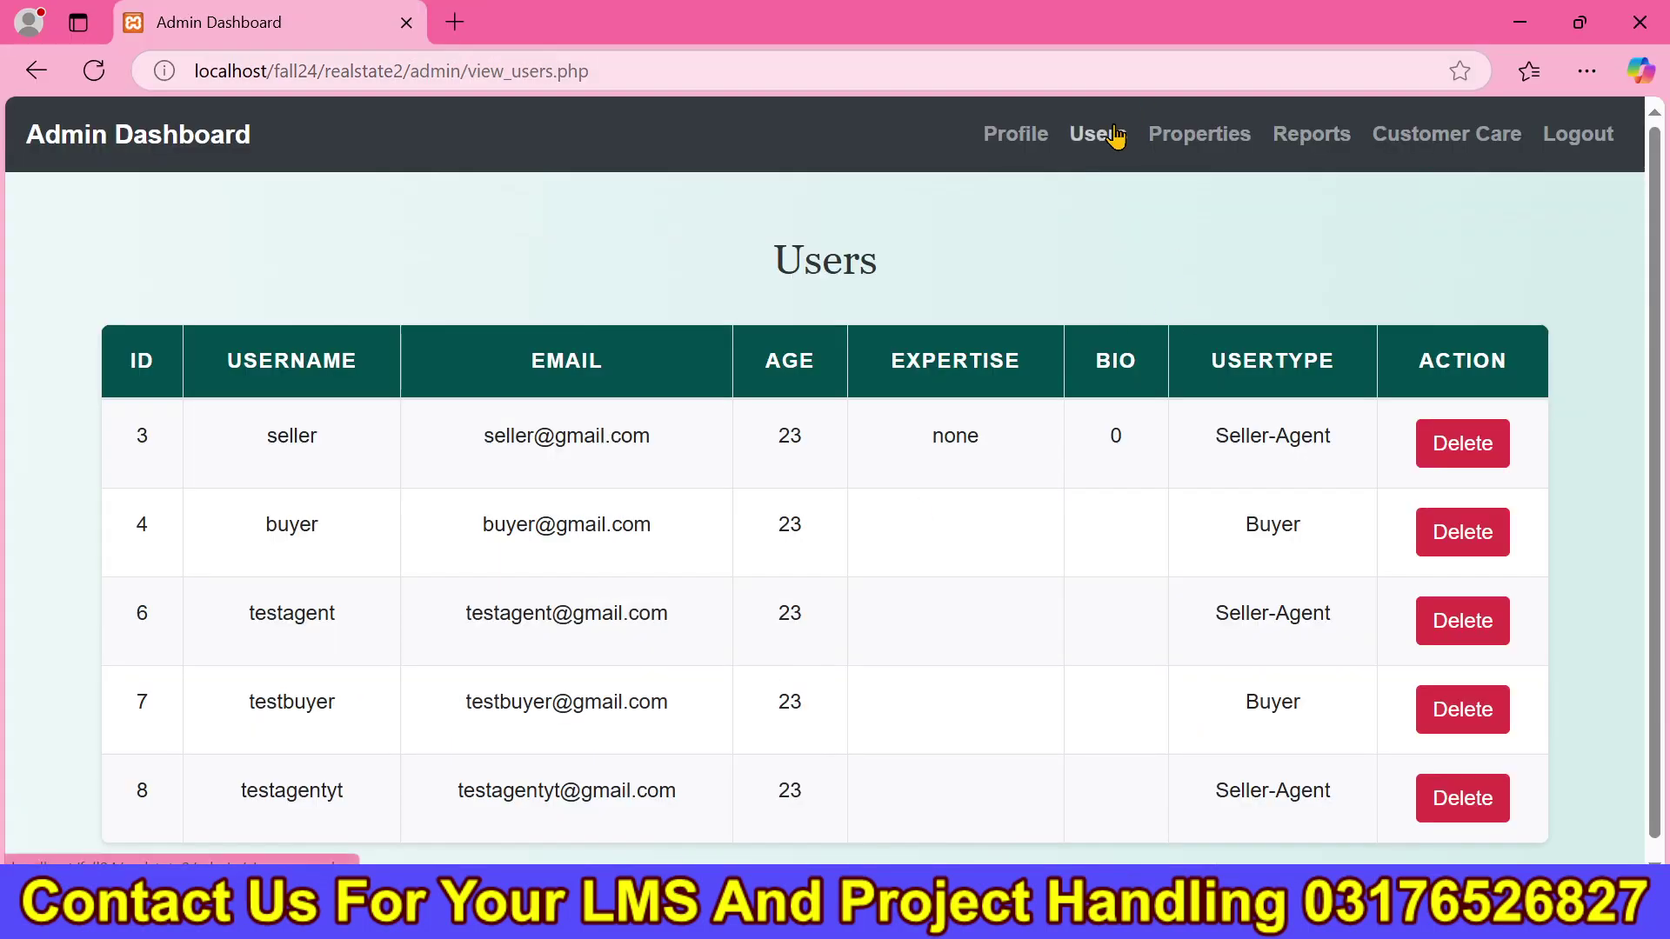
Refresh the admin Users table and confirm expertise 'Test Expert' saved, but the bio shows 0.
click(1102, 137)
drag(904, 791, 1111, 826)
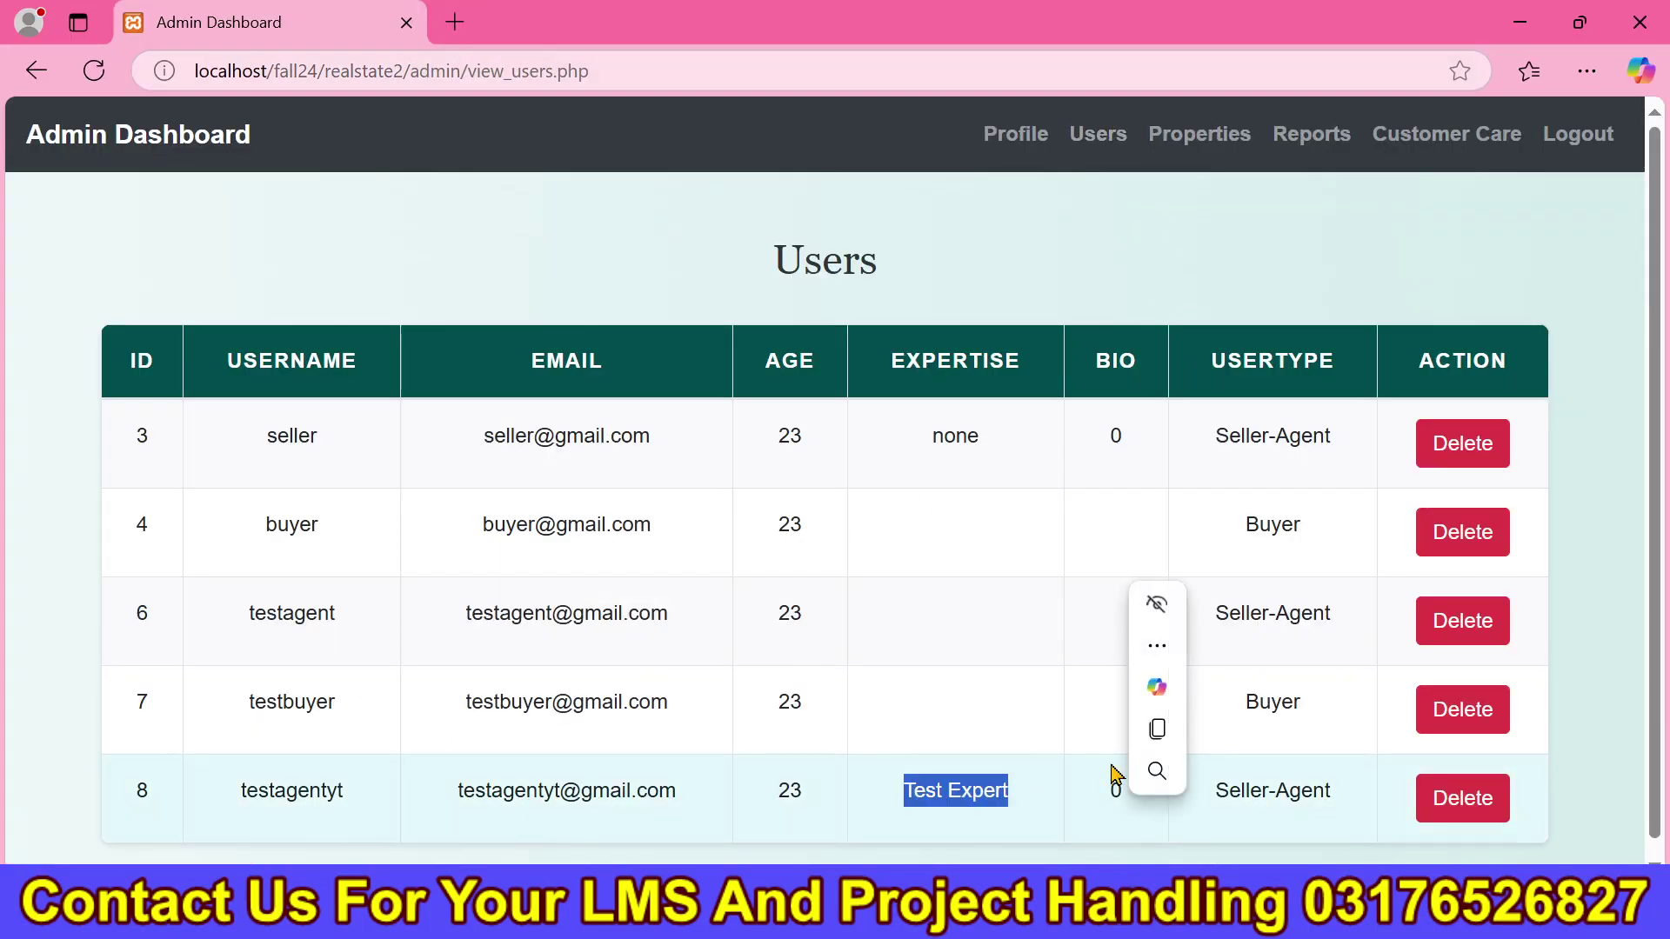
drag(1111, 416, 1150, 454)
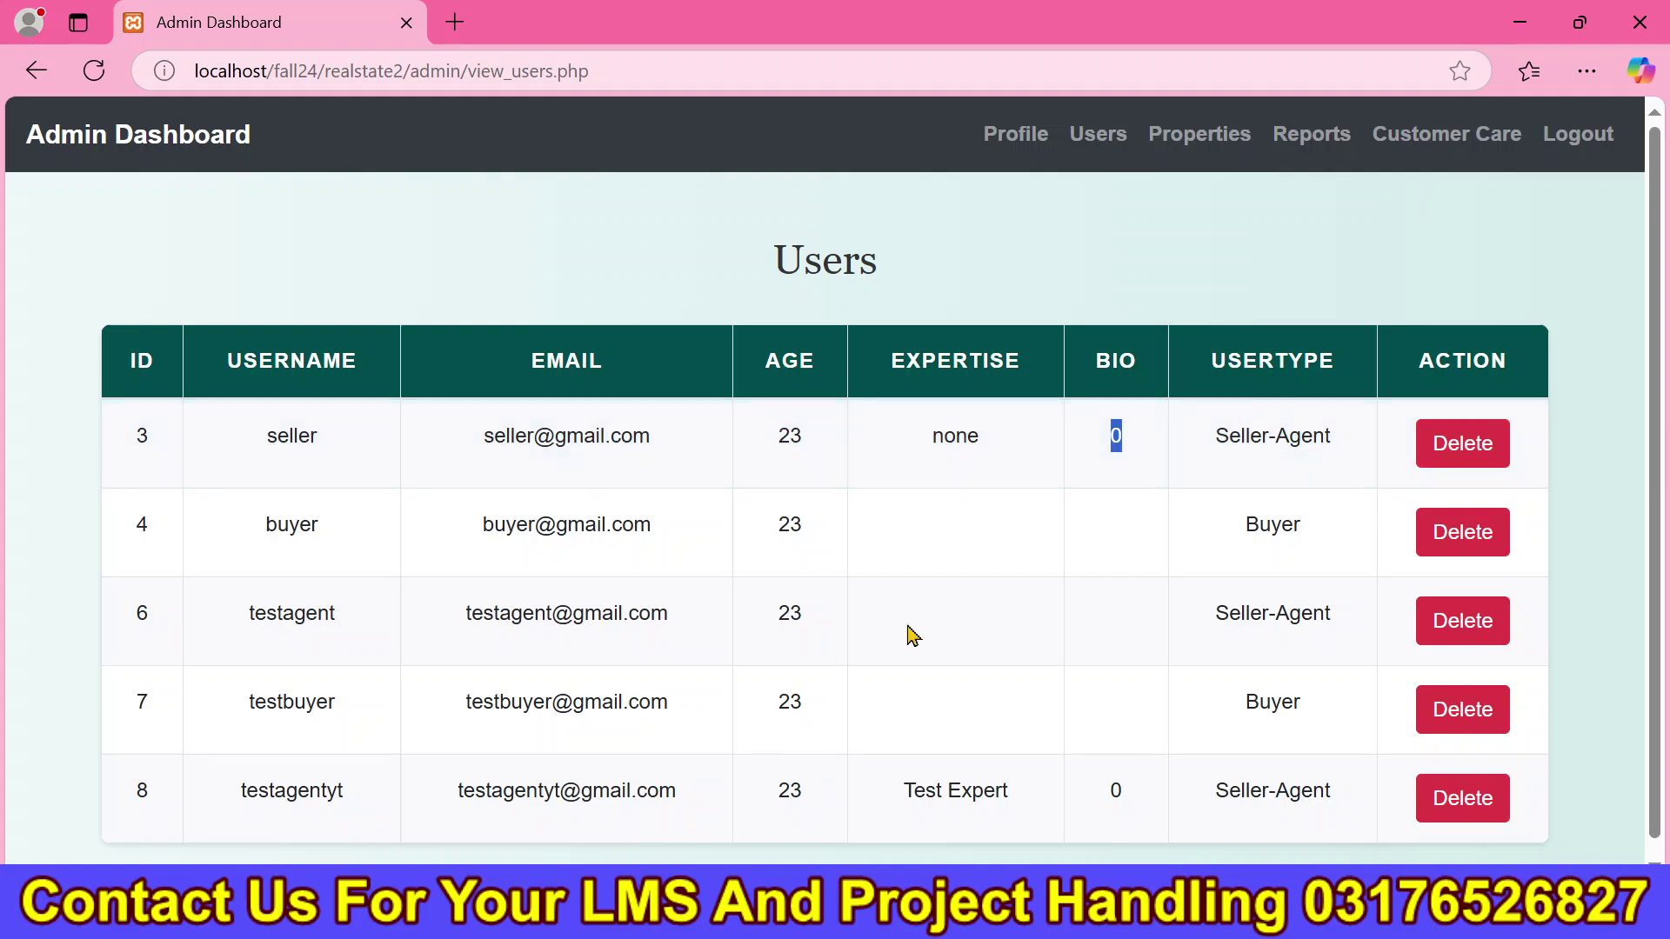
Reload the seller's Update Profile page and confirm the bio field still holds 0.
key(alt+Tab)
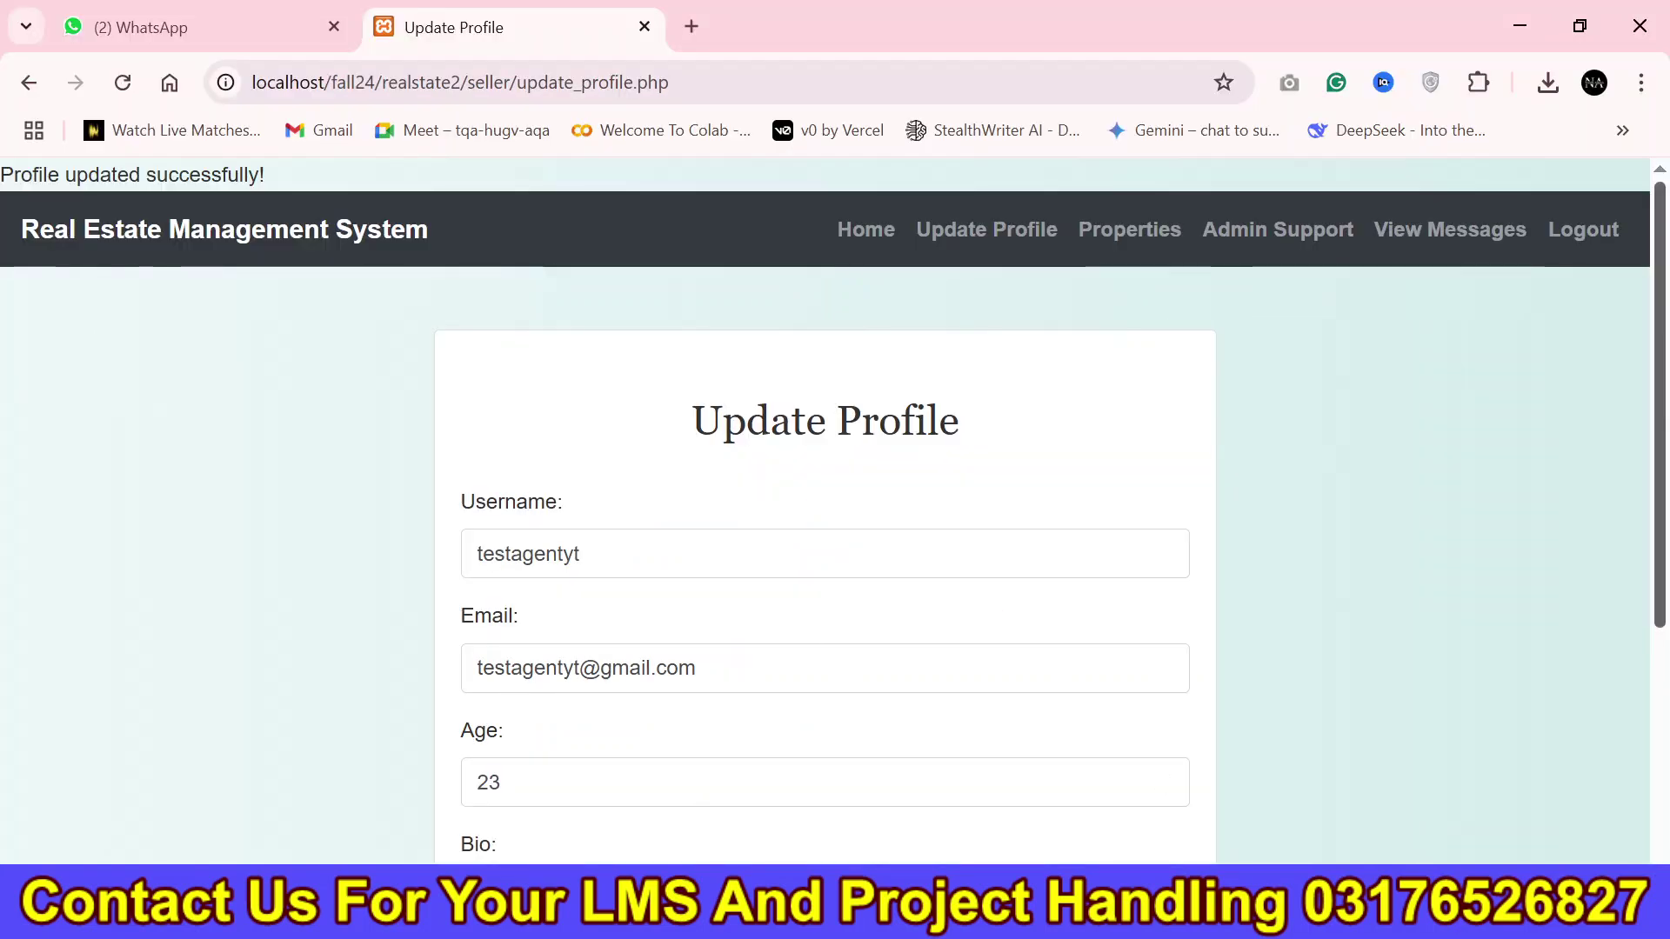
scroll(1652, 696, down, 4)
click(749, 78)
key(Return)
scroll(1076, 555, down, 4)
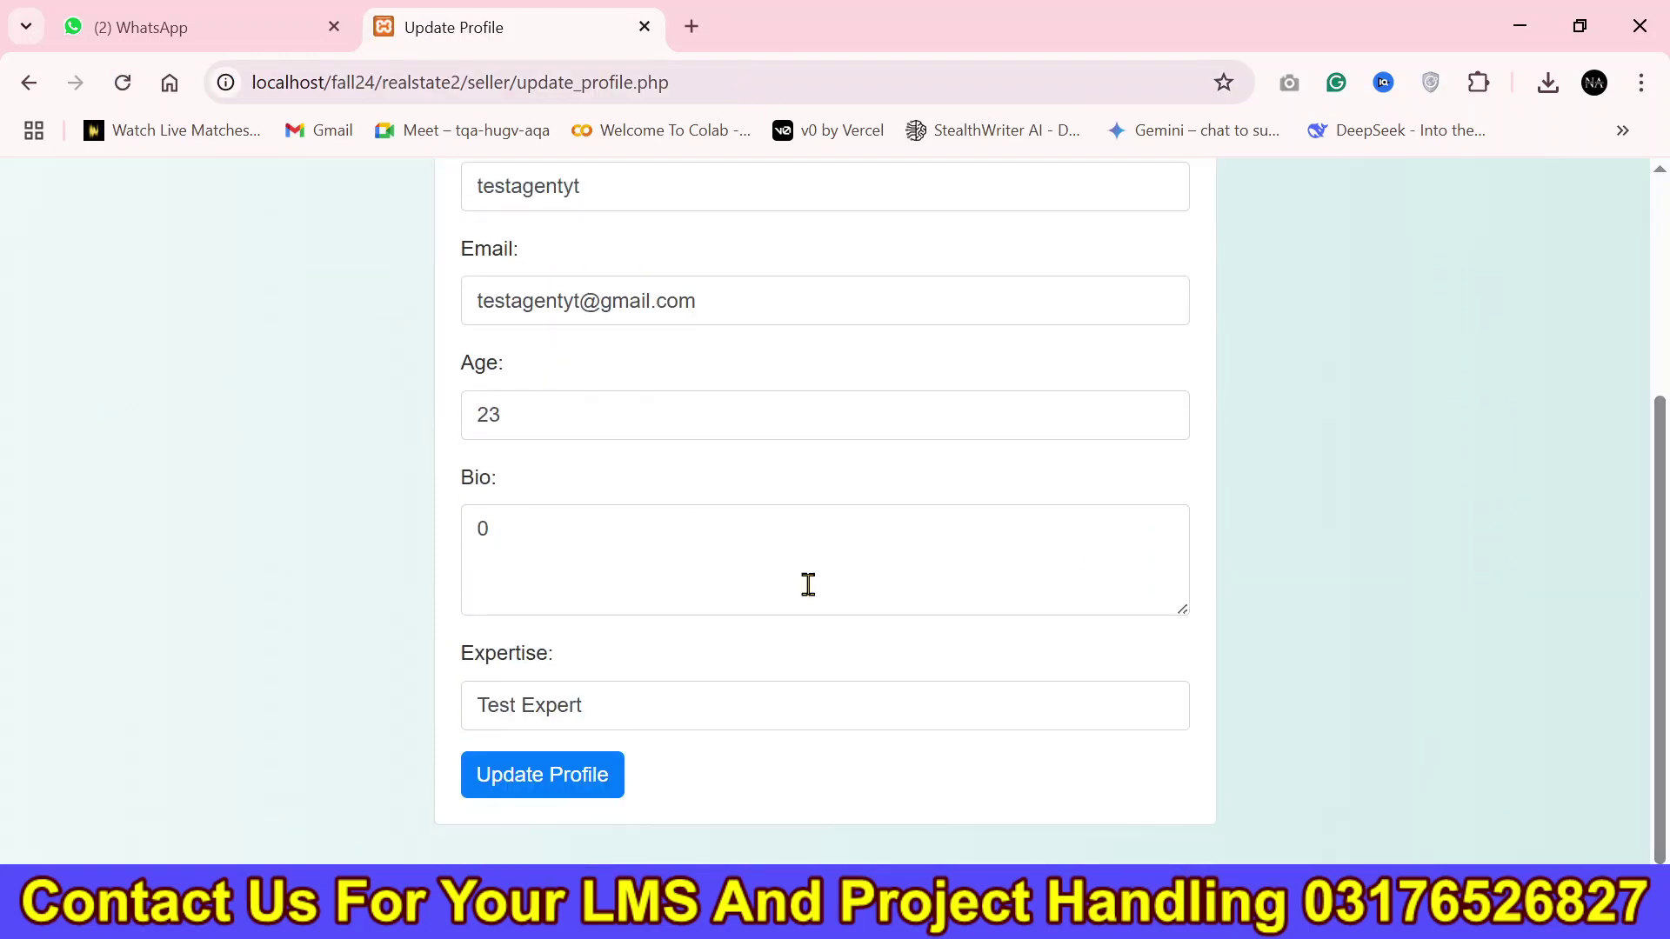
double_click(560, 539)
Open the realstate2 project's seller folder and bring up the context menu for update_profile.php.
key(alt+Tab)
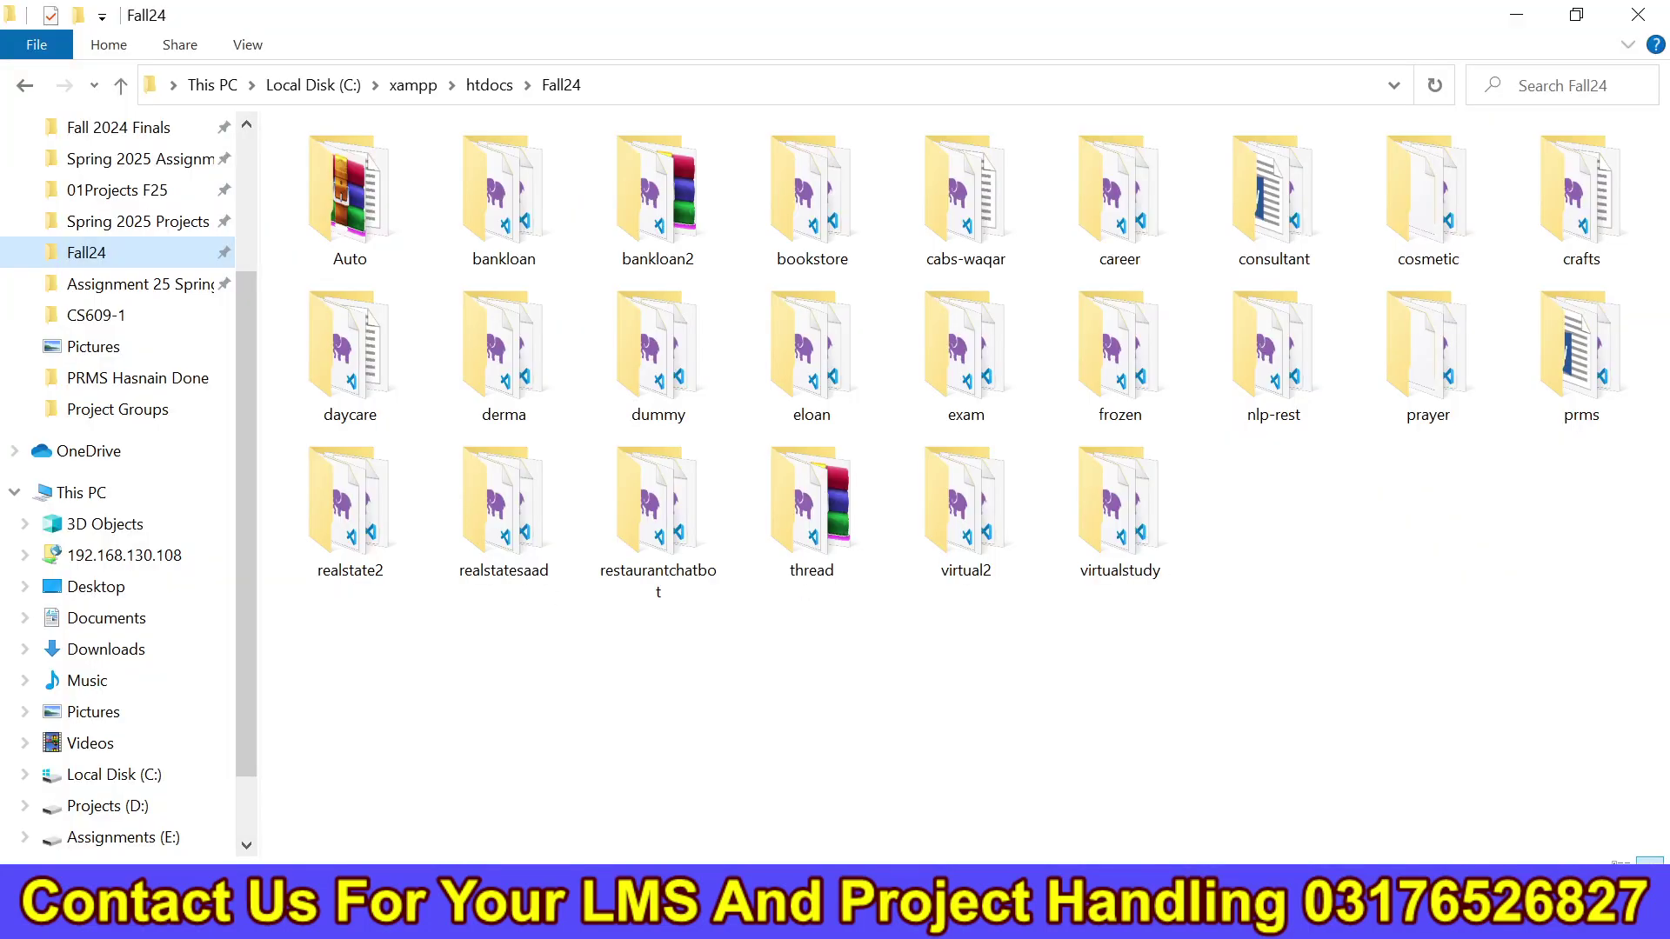
double_click(362, 509)
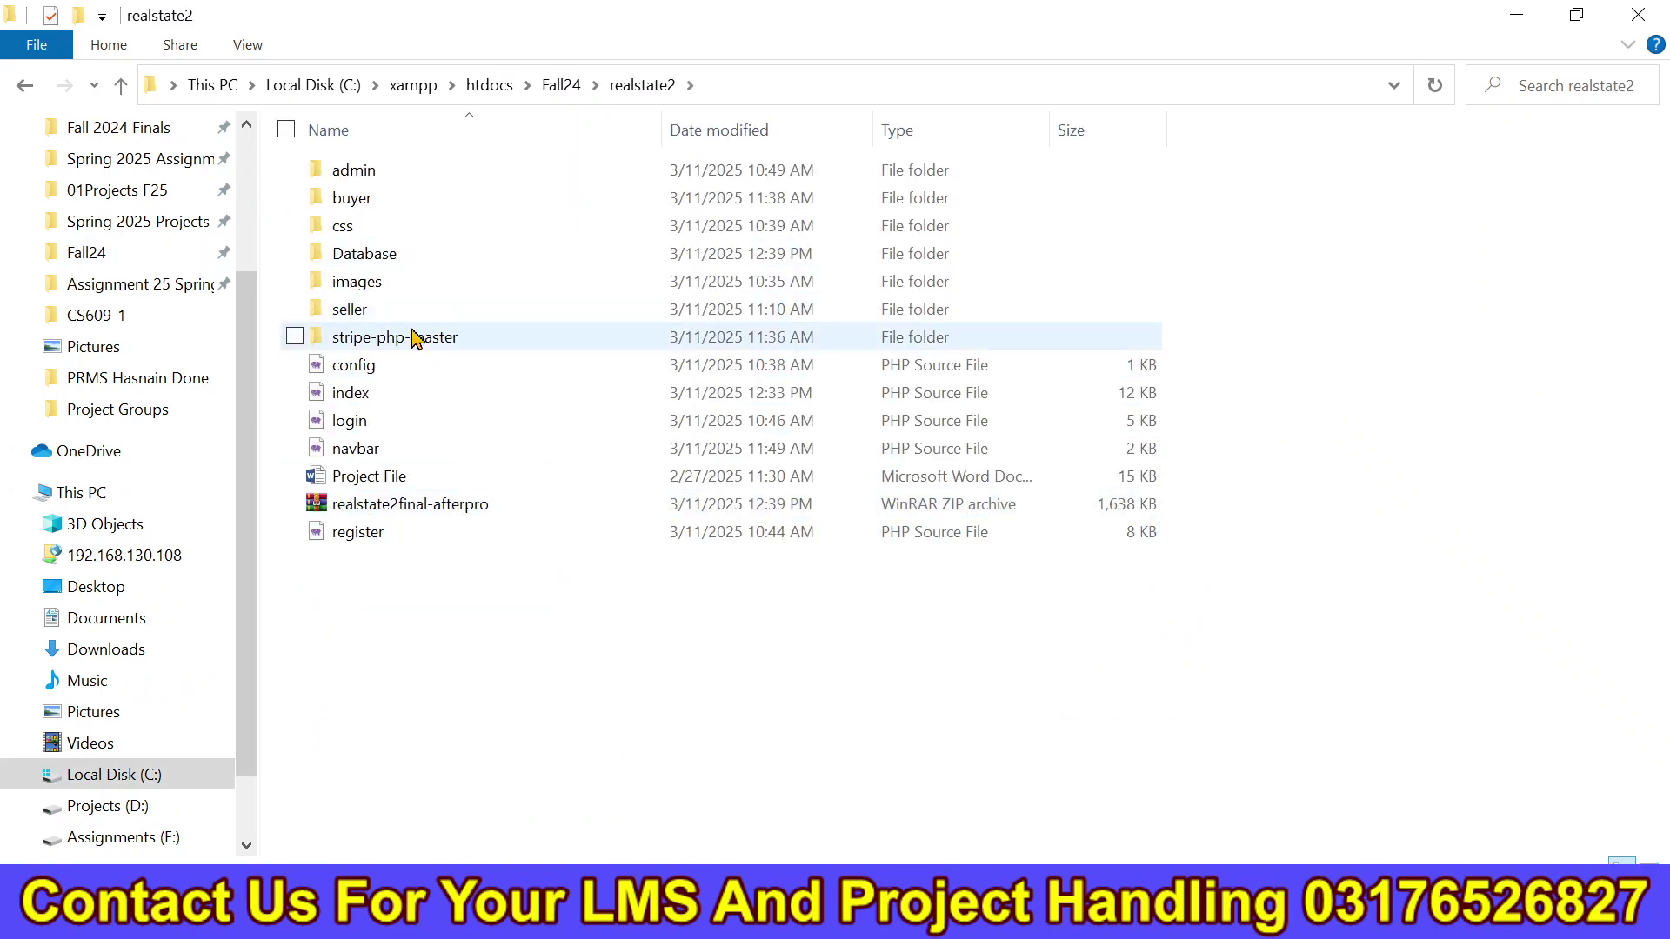
double_click(410, 316)
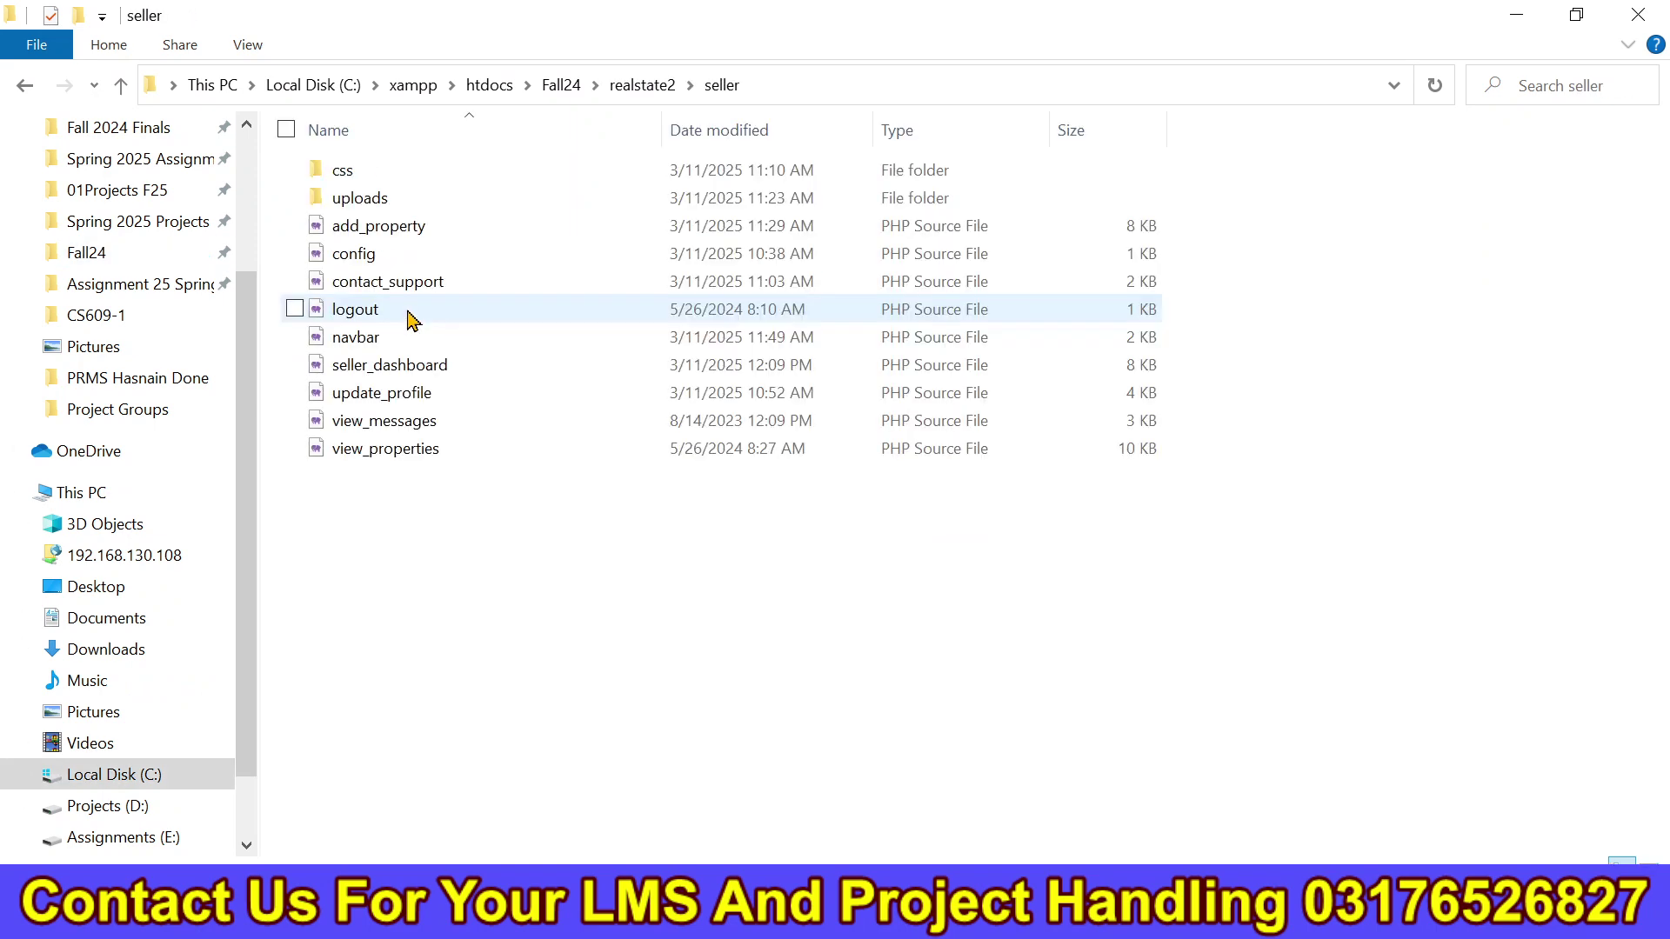
click(447, 395)
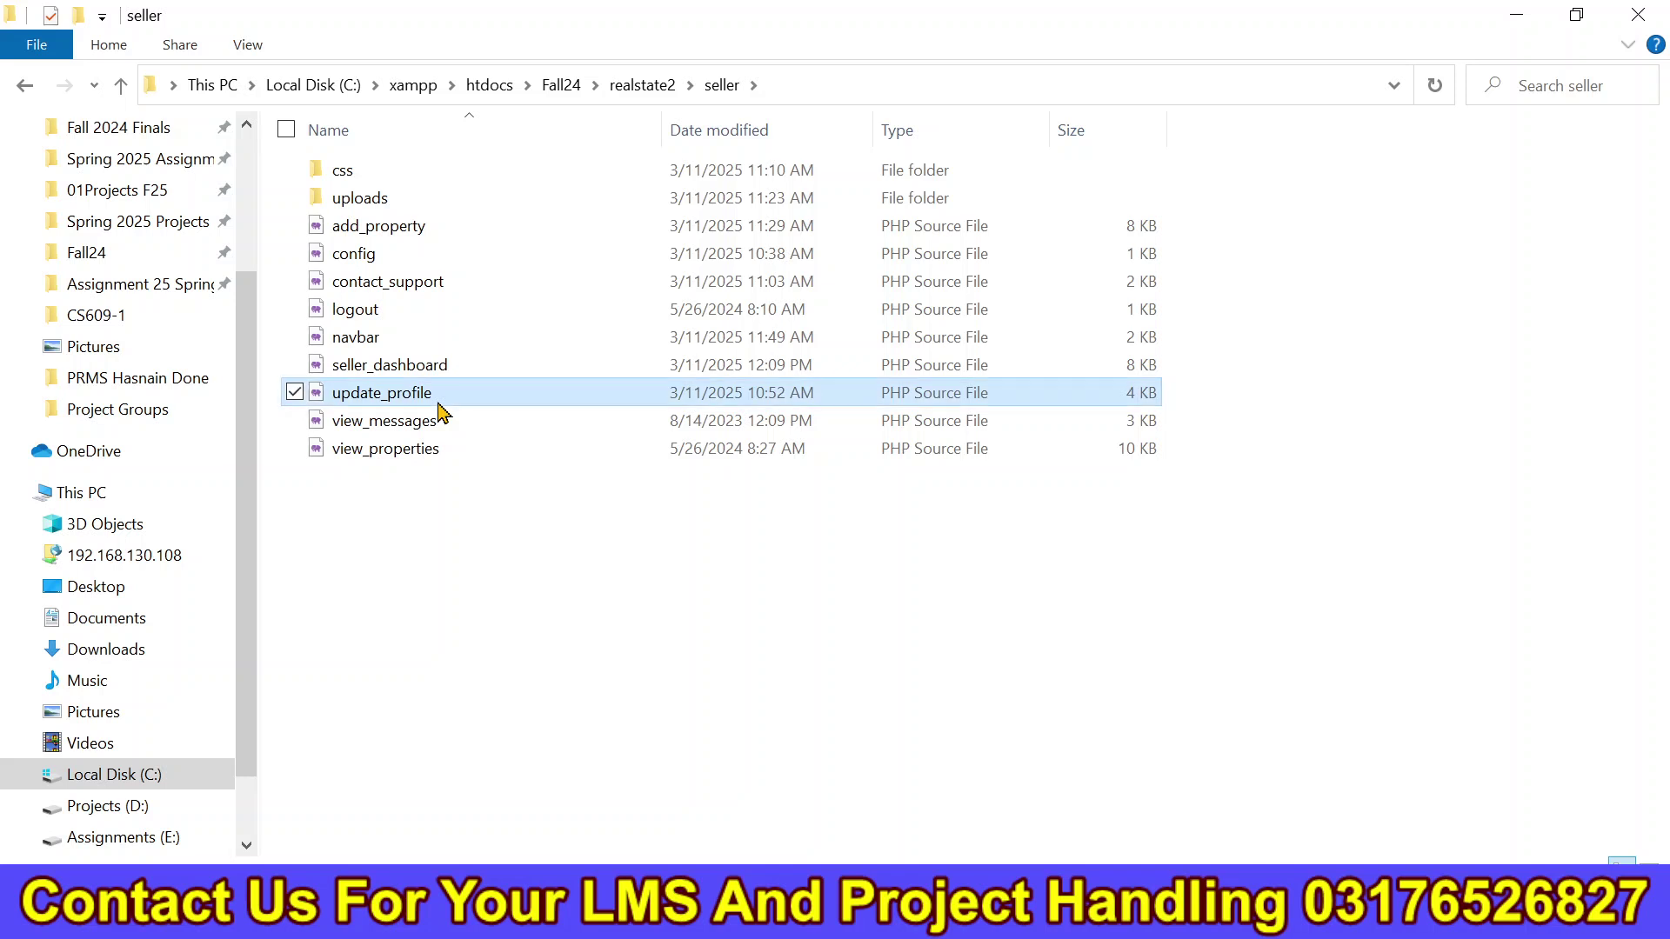
right_click(441, 395)
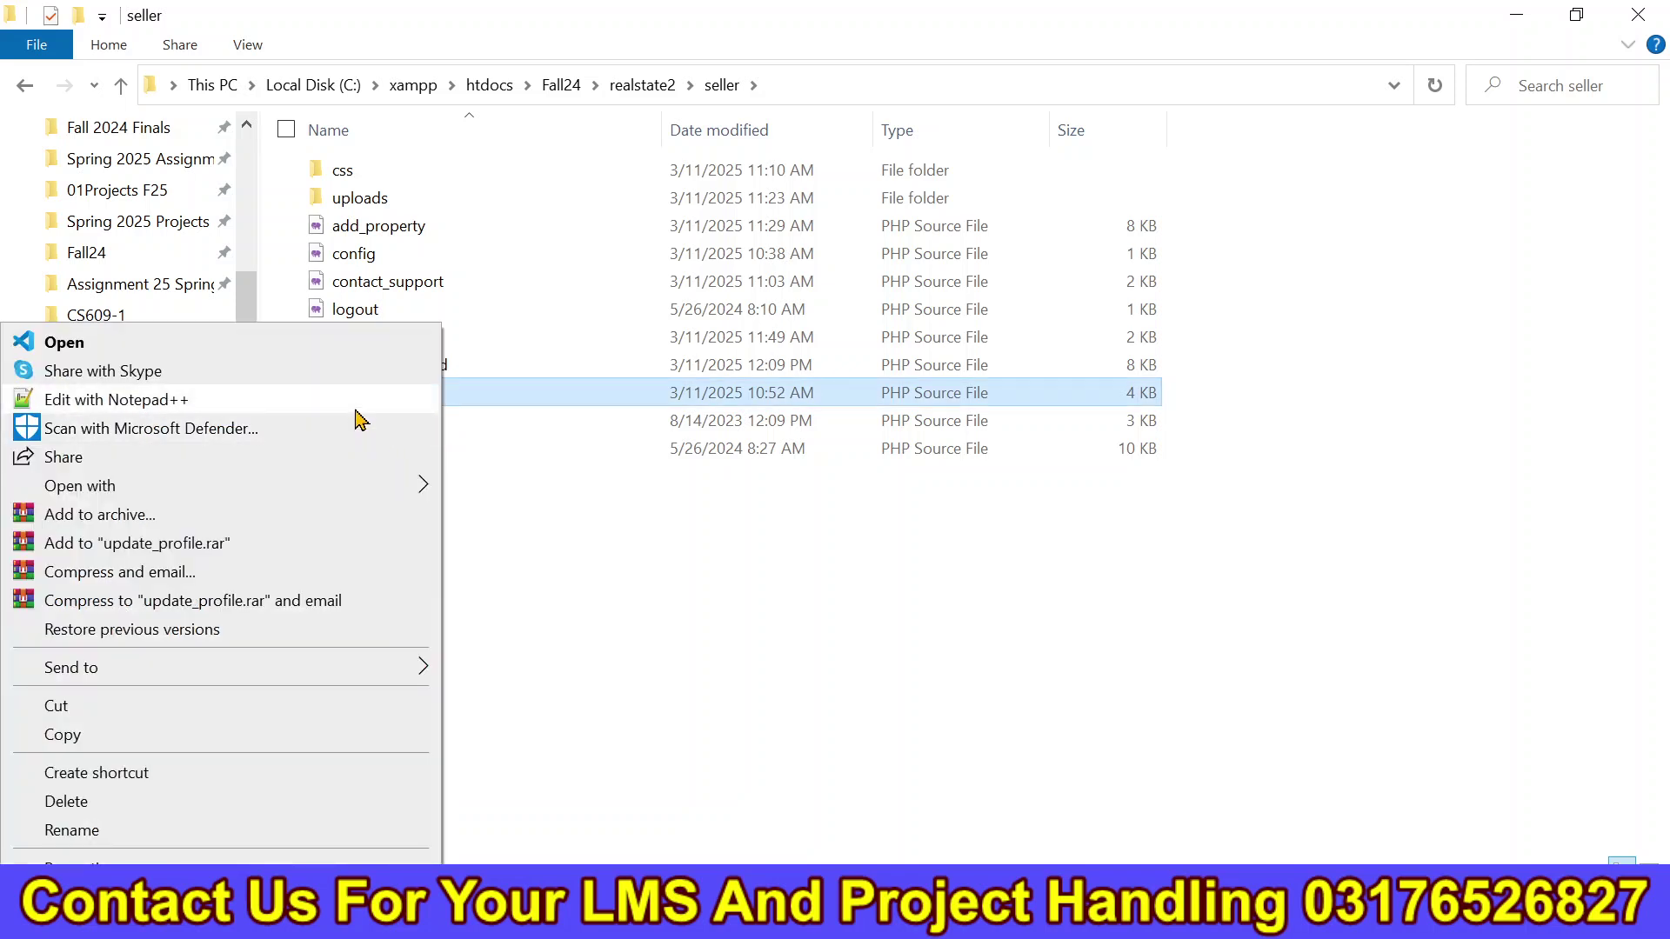
Open update_profile.php in Notepad++, change line 38's bind_param types to 'ssssss', and save.
click(356, 407)
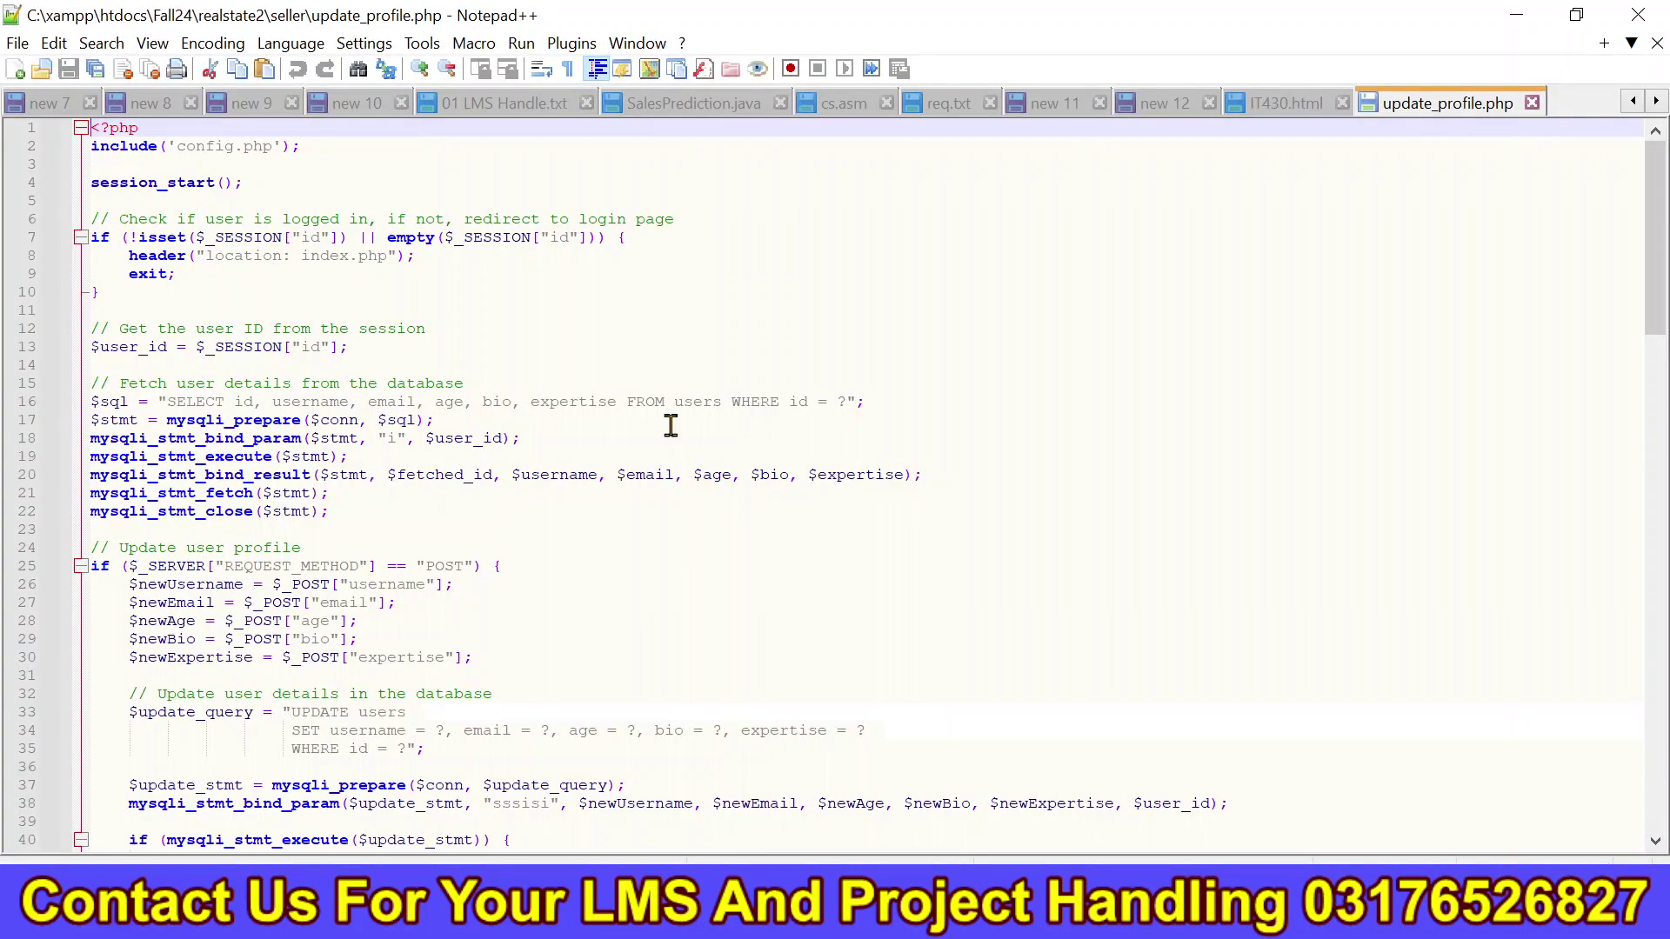
click(778, 604)
key(Down)
key(Down)
key(Down)
key(Down)
key(Down)
key(Down)
key(Down)
key(Down)
key(Down)
key(Down)
key(Down)
key(Down)
key(Down)
key(Down)
key(Down)
key(Down)
key(Down)
key(Down)
key(Down)
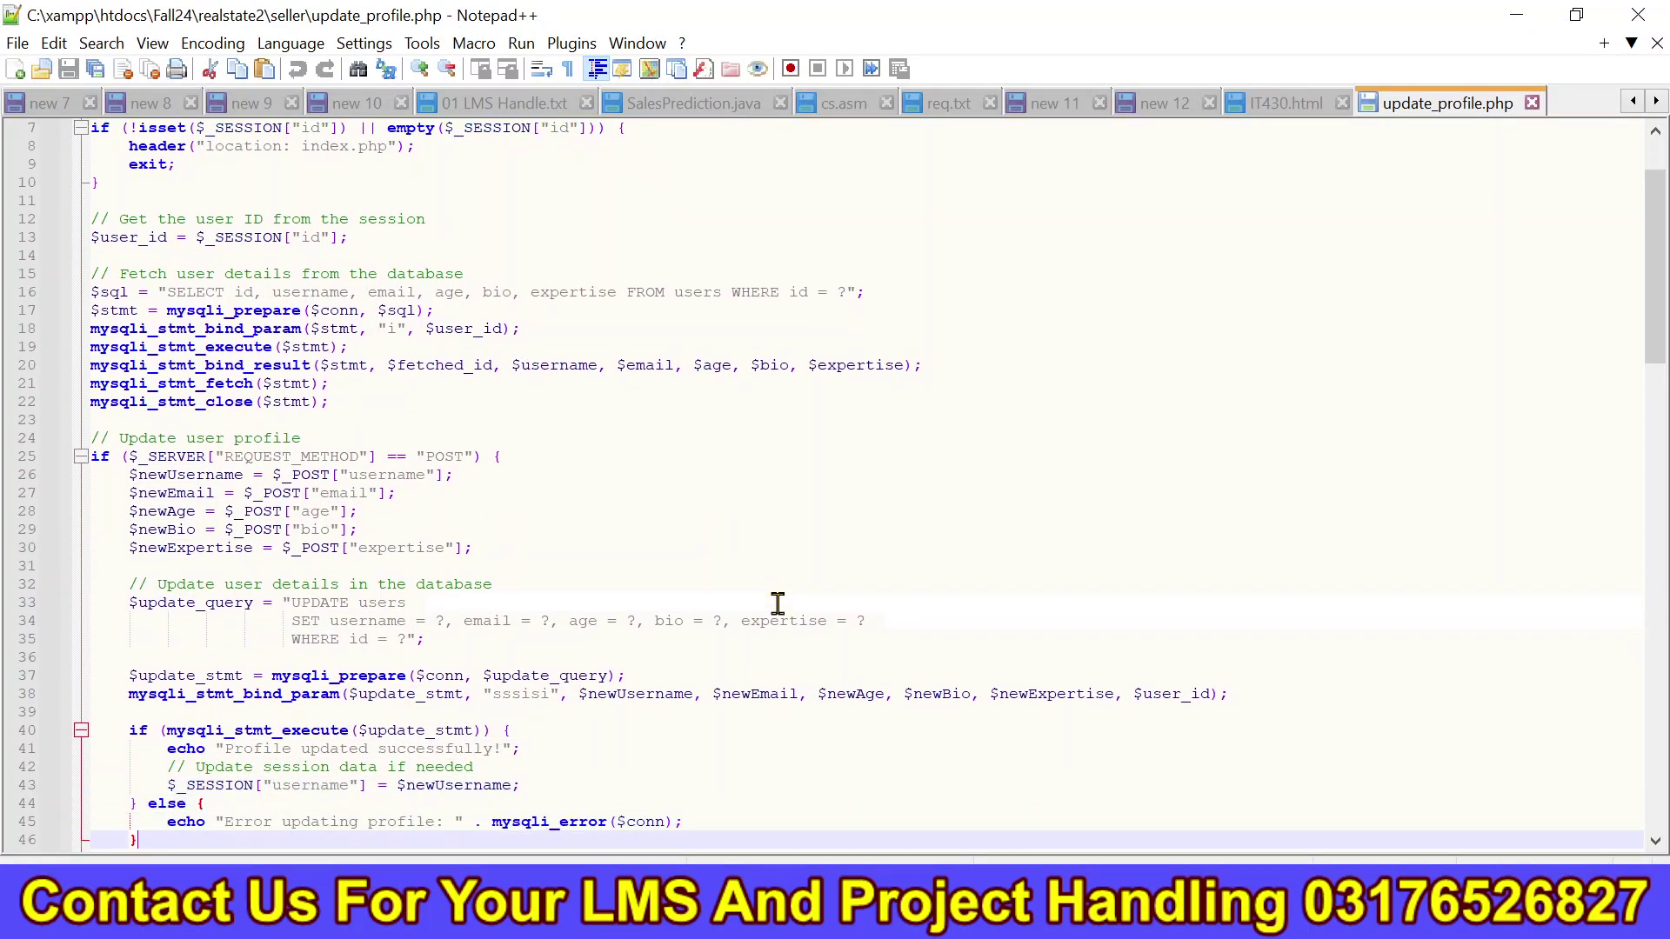
drag(525, 693, 685, 704)
click(686, 704)
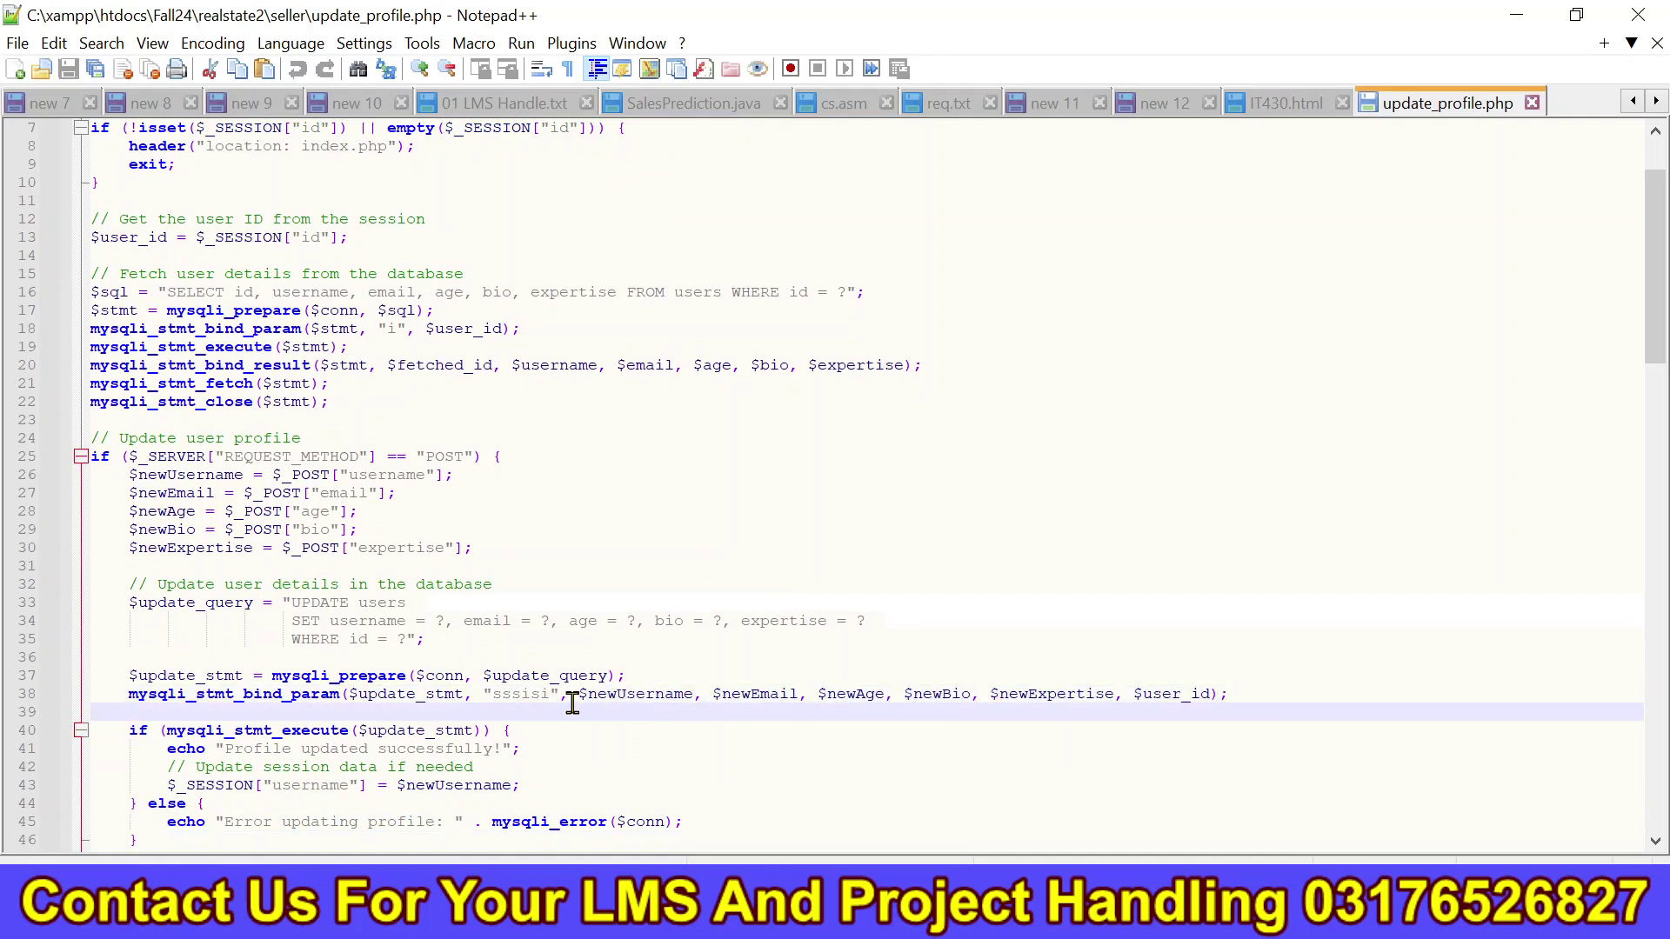
click(547, 693)
key(BackSpace)
text(s)
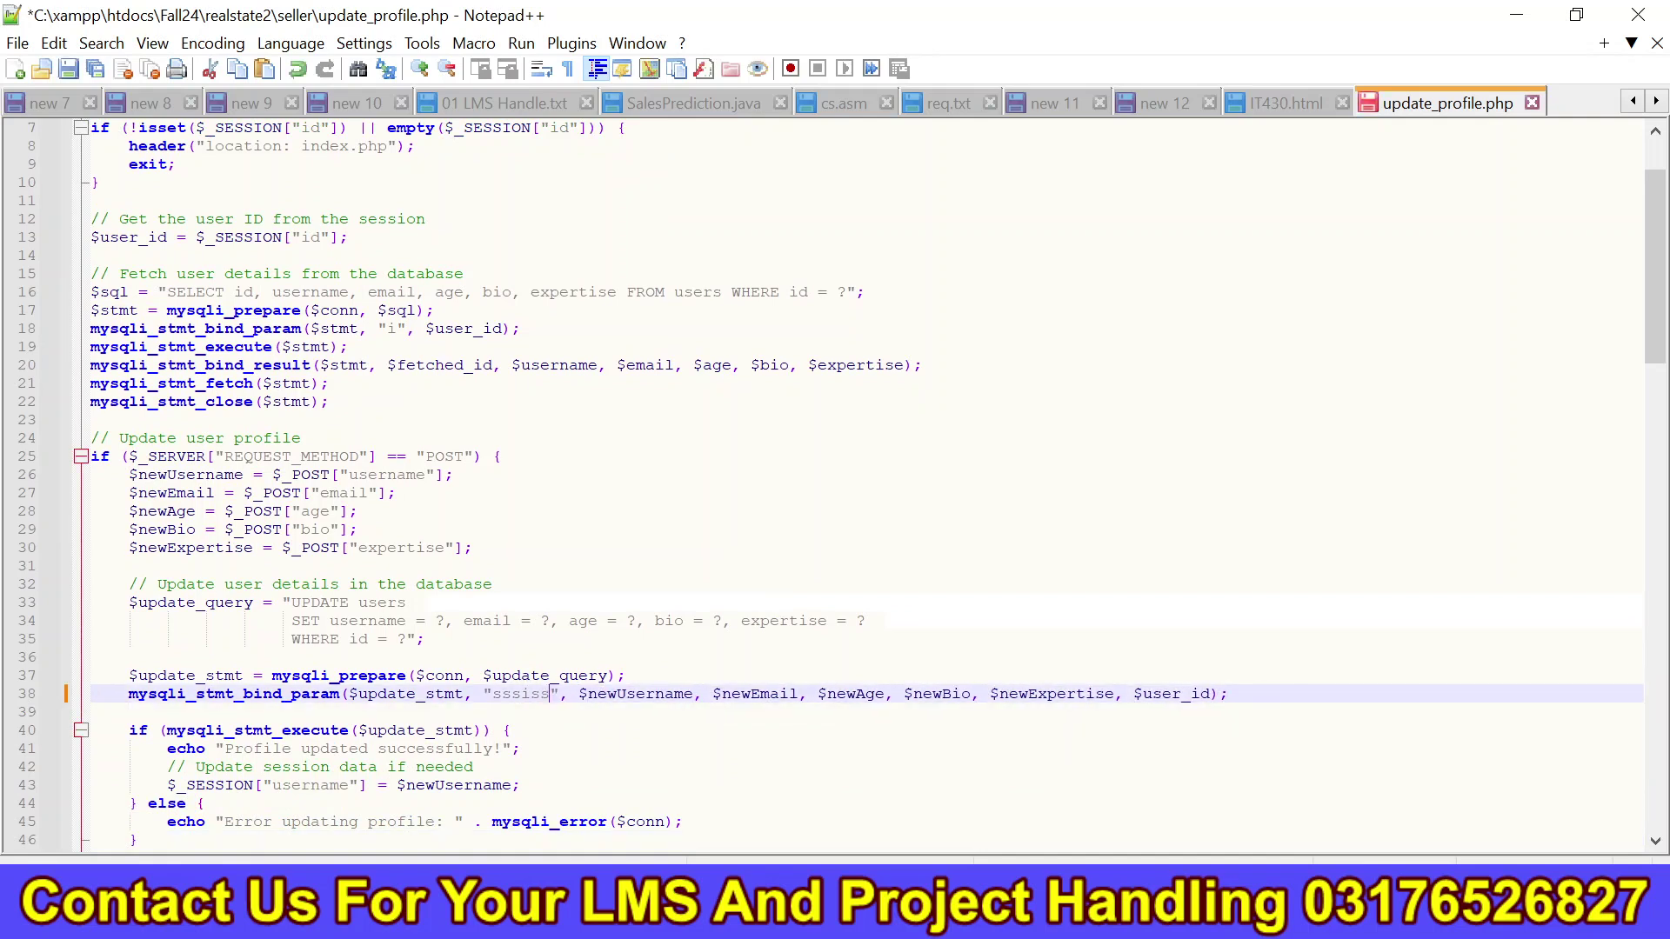
key(BackSpace)
text(s)
key(ctrl+s)
key(alt+Tab)
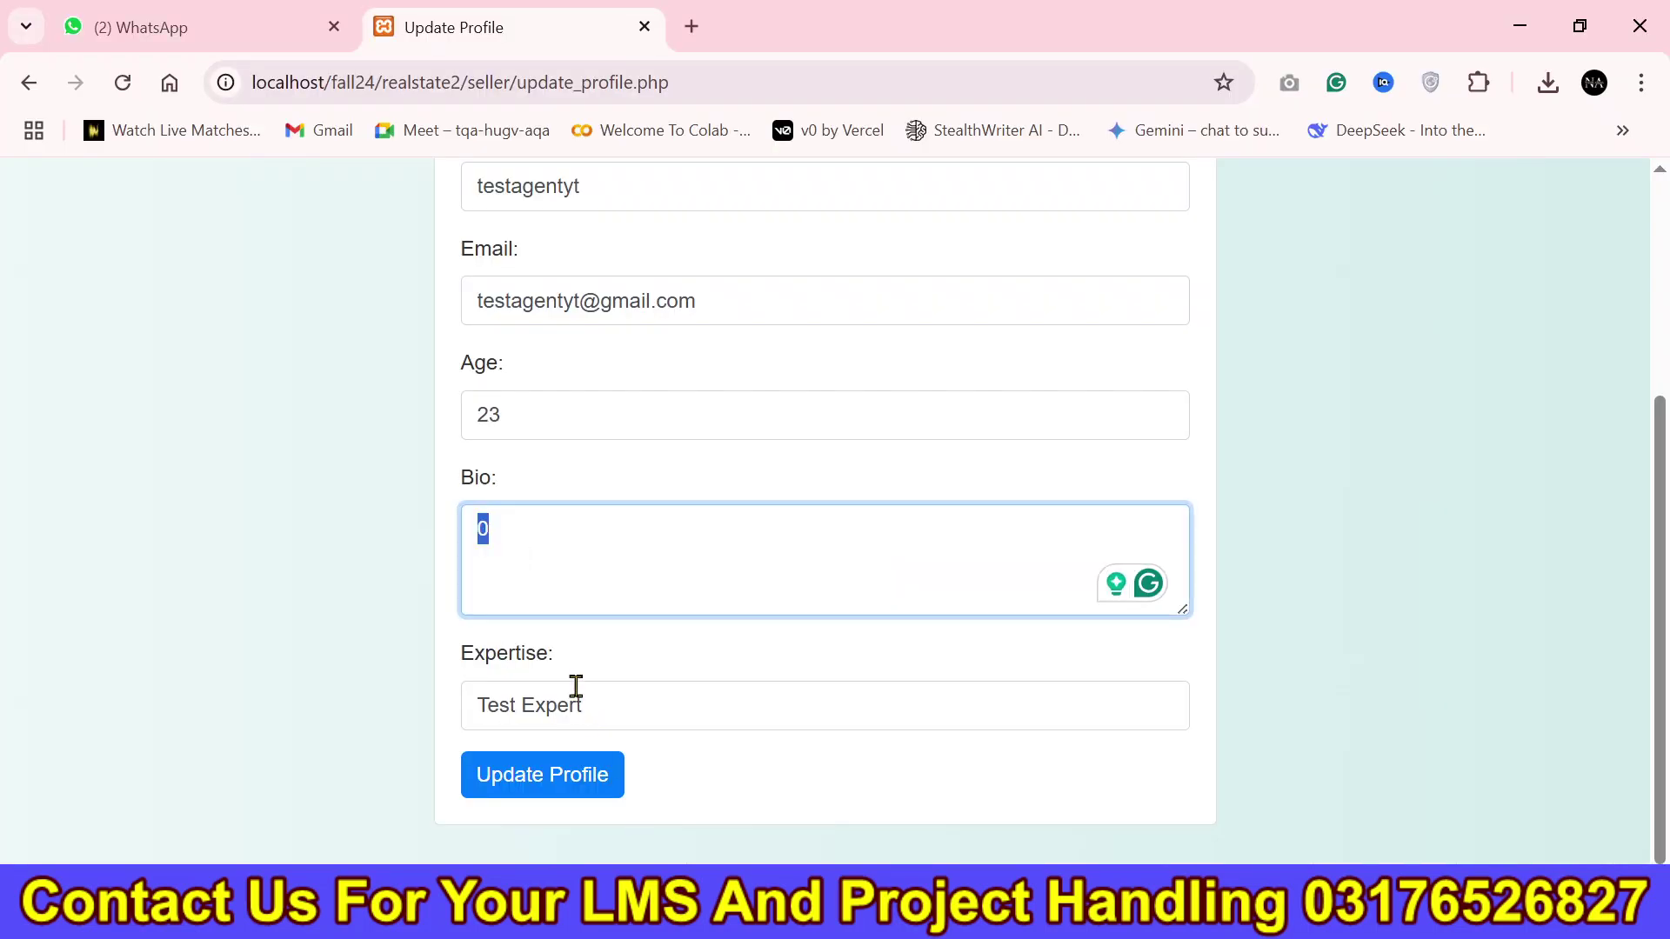
Resubmit the profile with bio 'Test Bio' and reload the page to confirm it saved.
text(Test Bio)
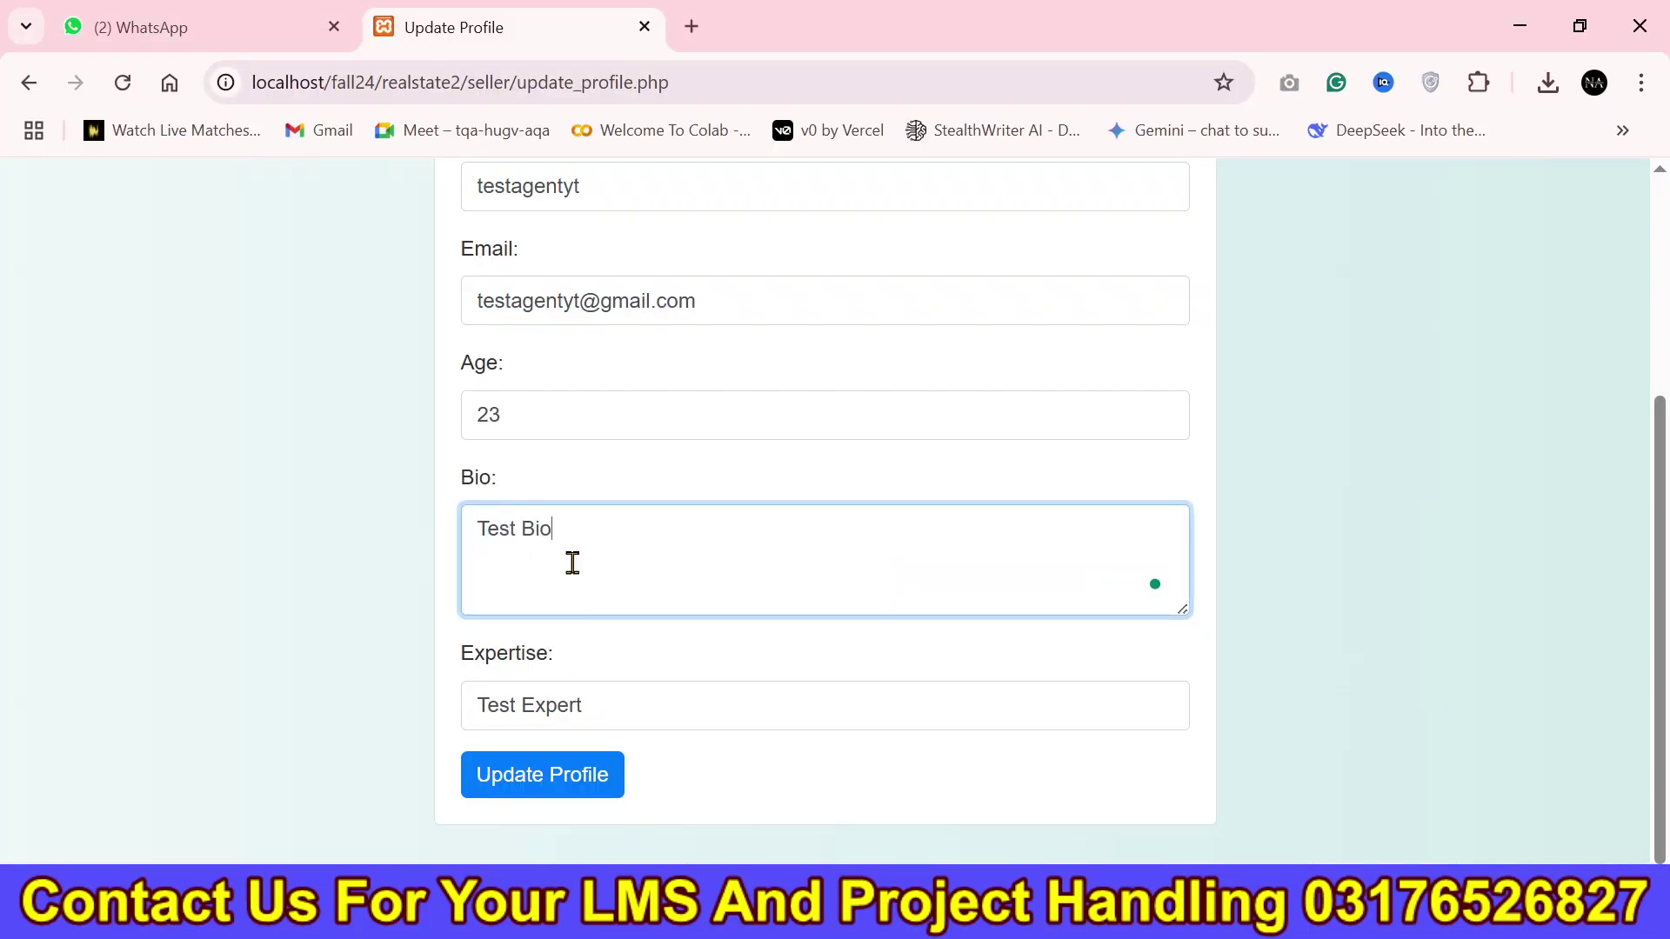
click(552, 774)
scroll(1643, 546, down, 2)
scroll(1644, 546, down, 3)
click(843, 67)
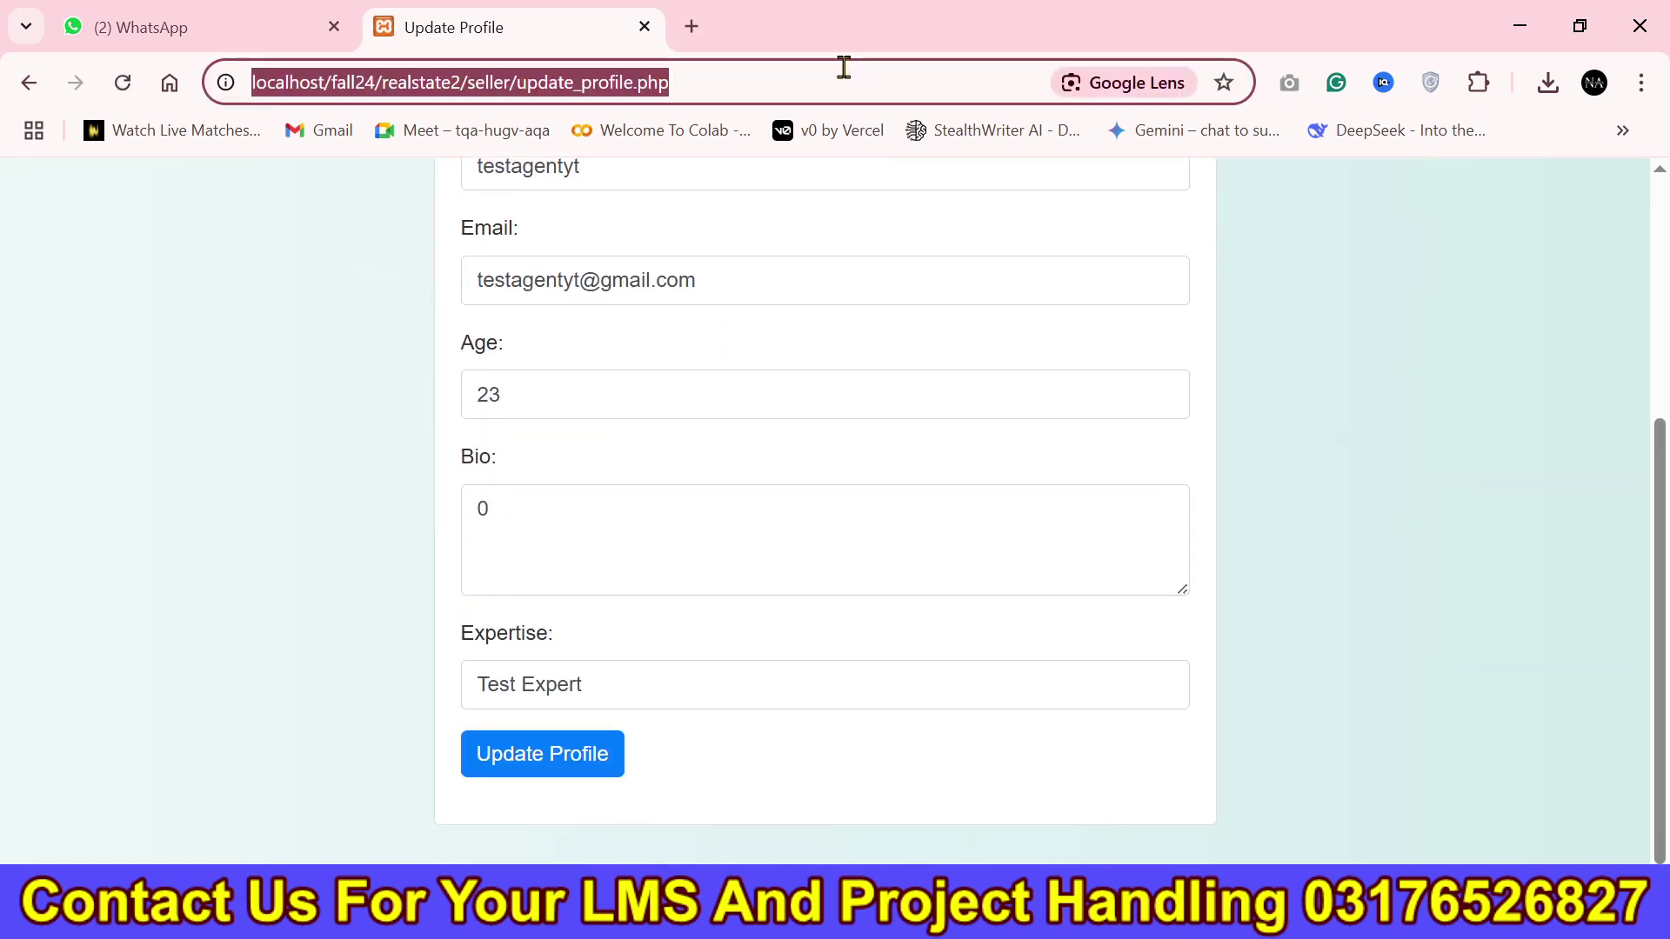
key(Return)
scroll(642, 501, down, 3)
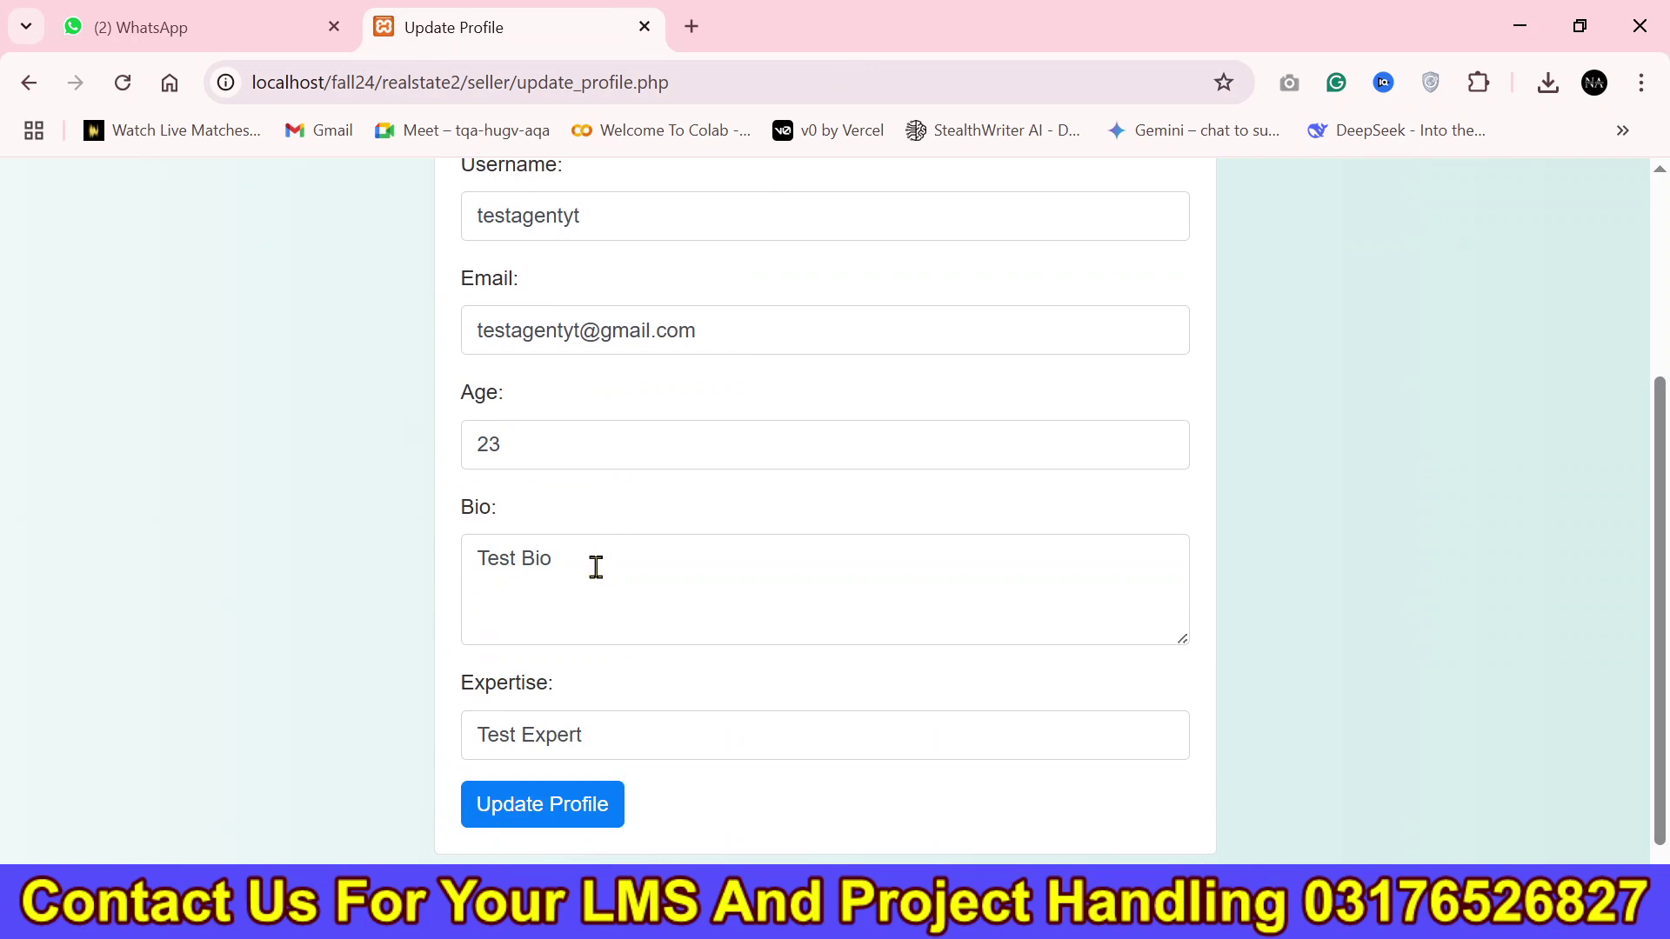
drag(596, 566, 433, 594)
Reload the admin Users list and confirm the bio now reads 'Test Bio'.
key(alt+Tab)
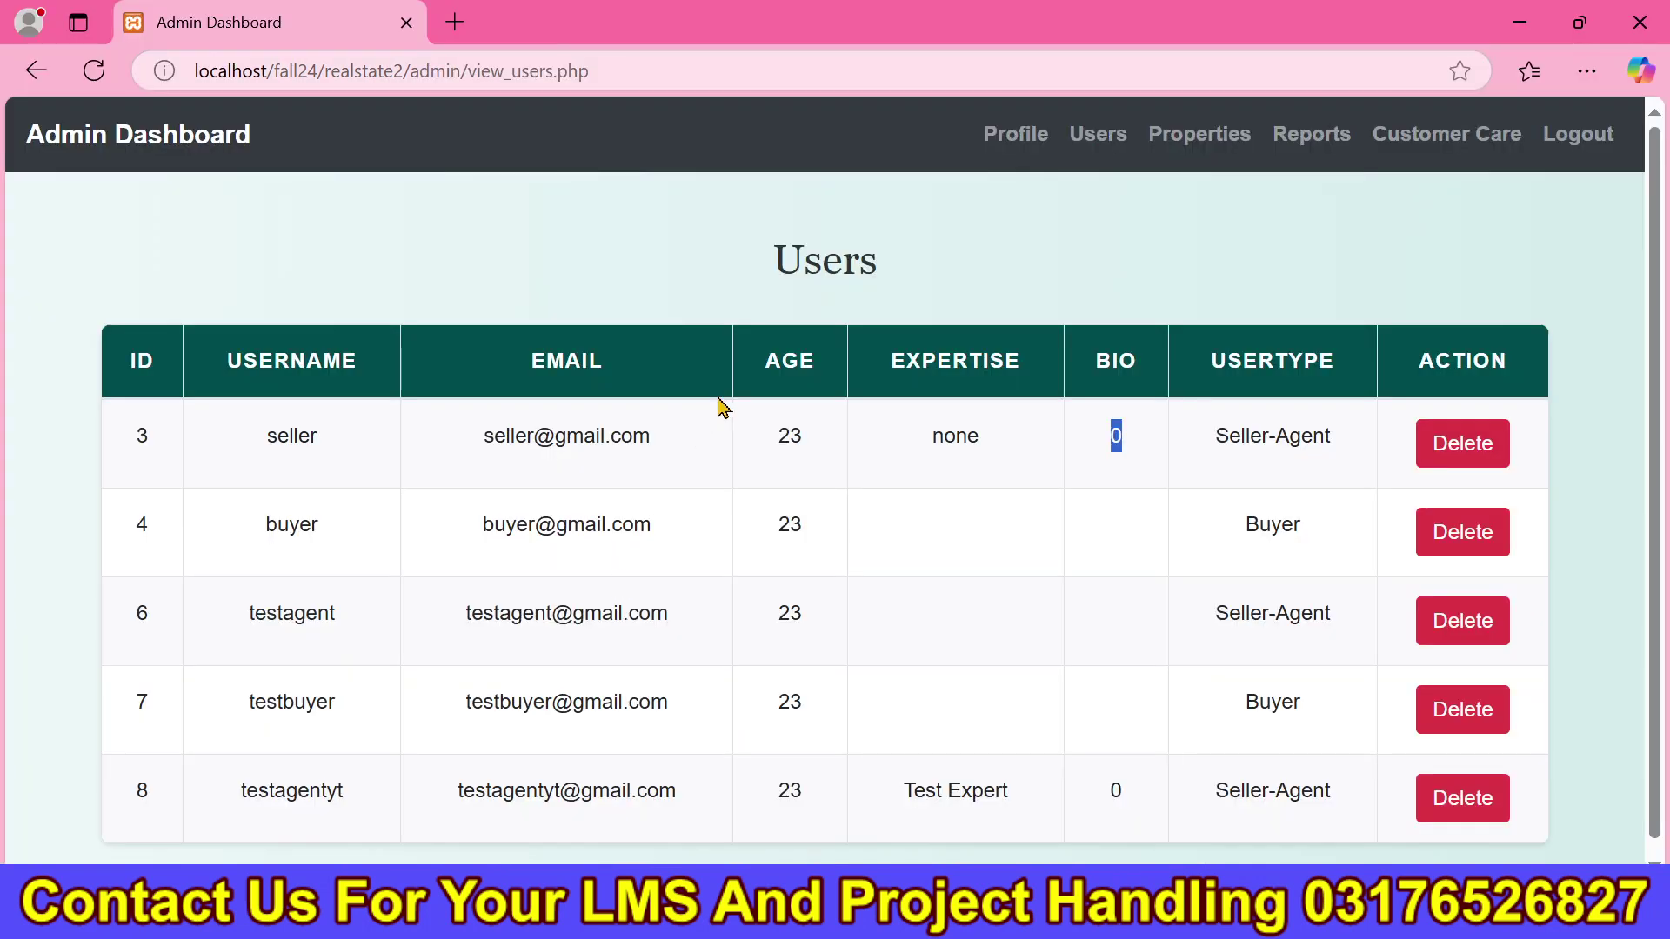
click(821, 57)
key(Return)
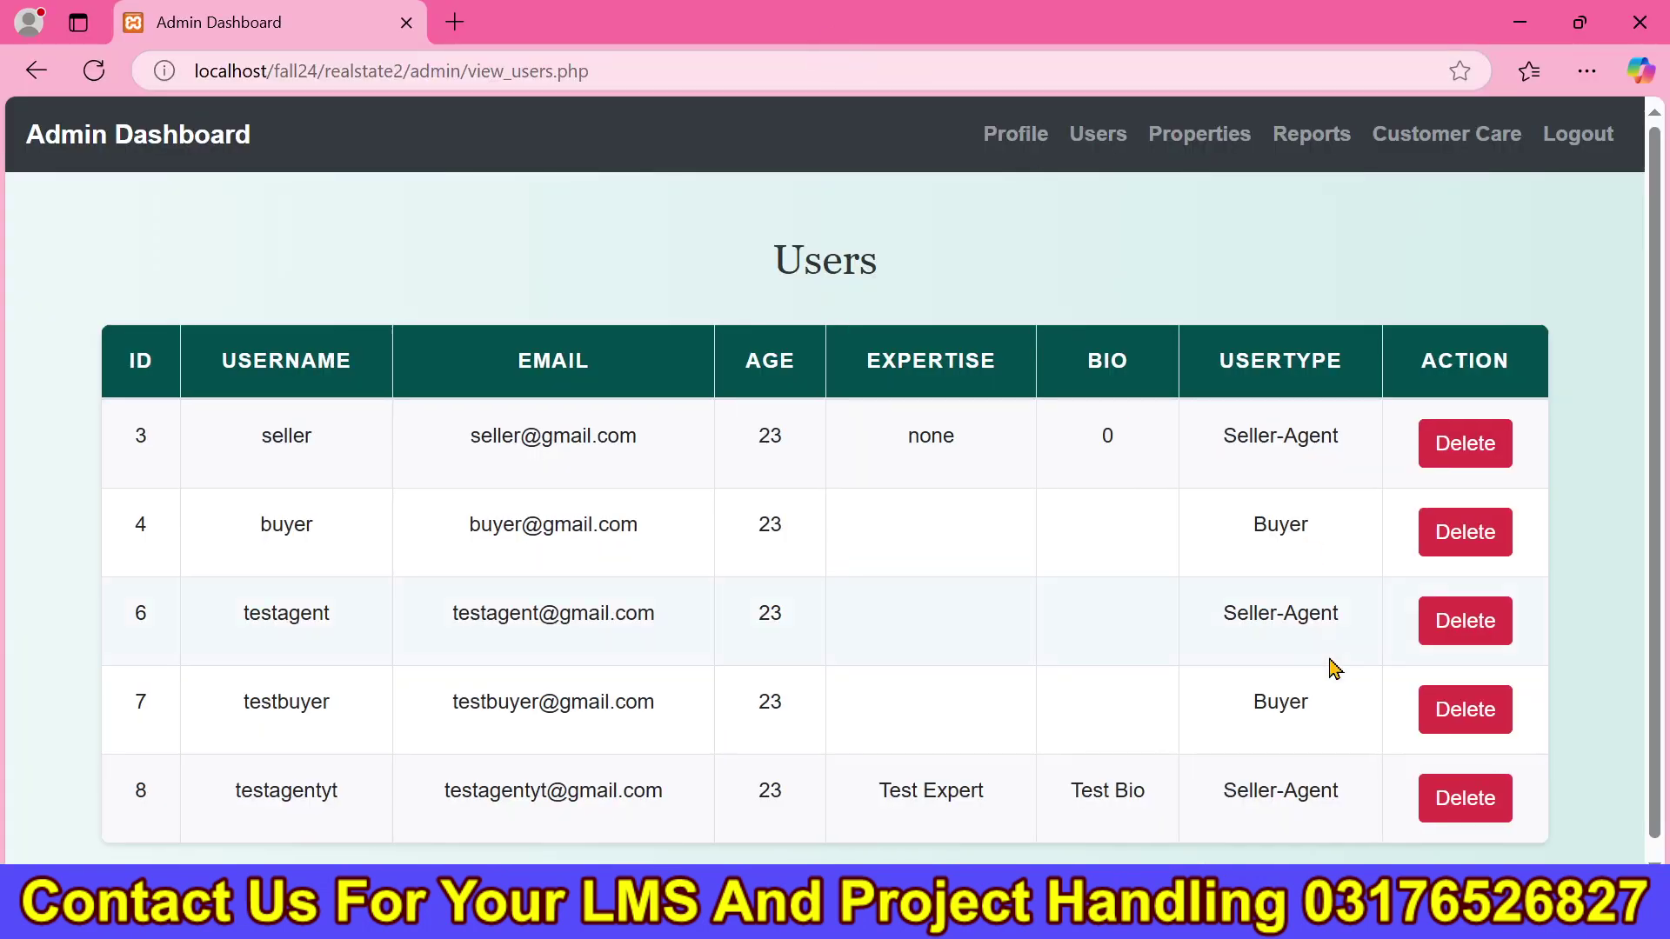
drag(1156, 823, 1052, 824)
click(898, 689)
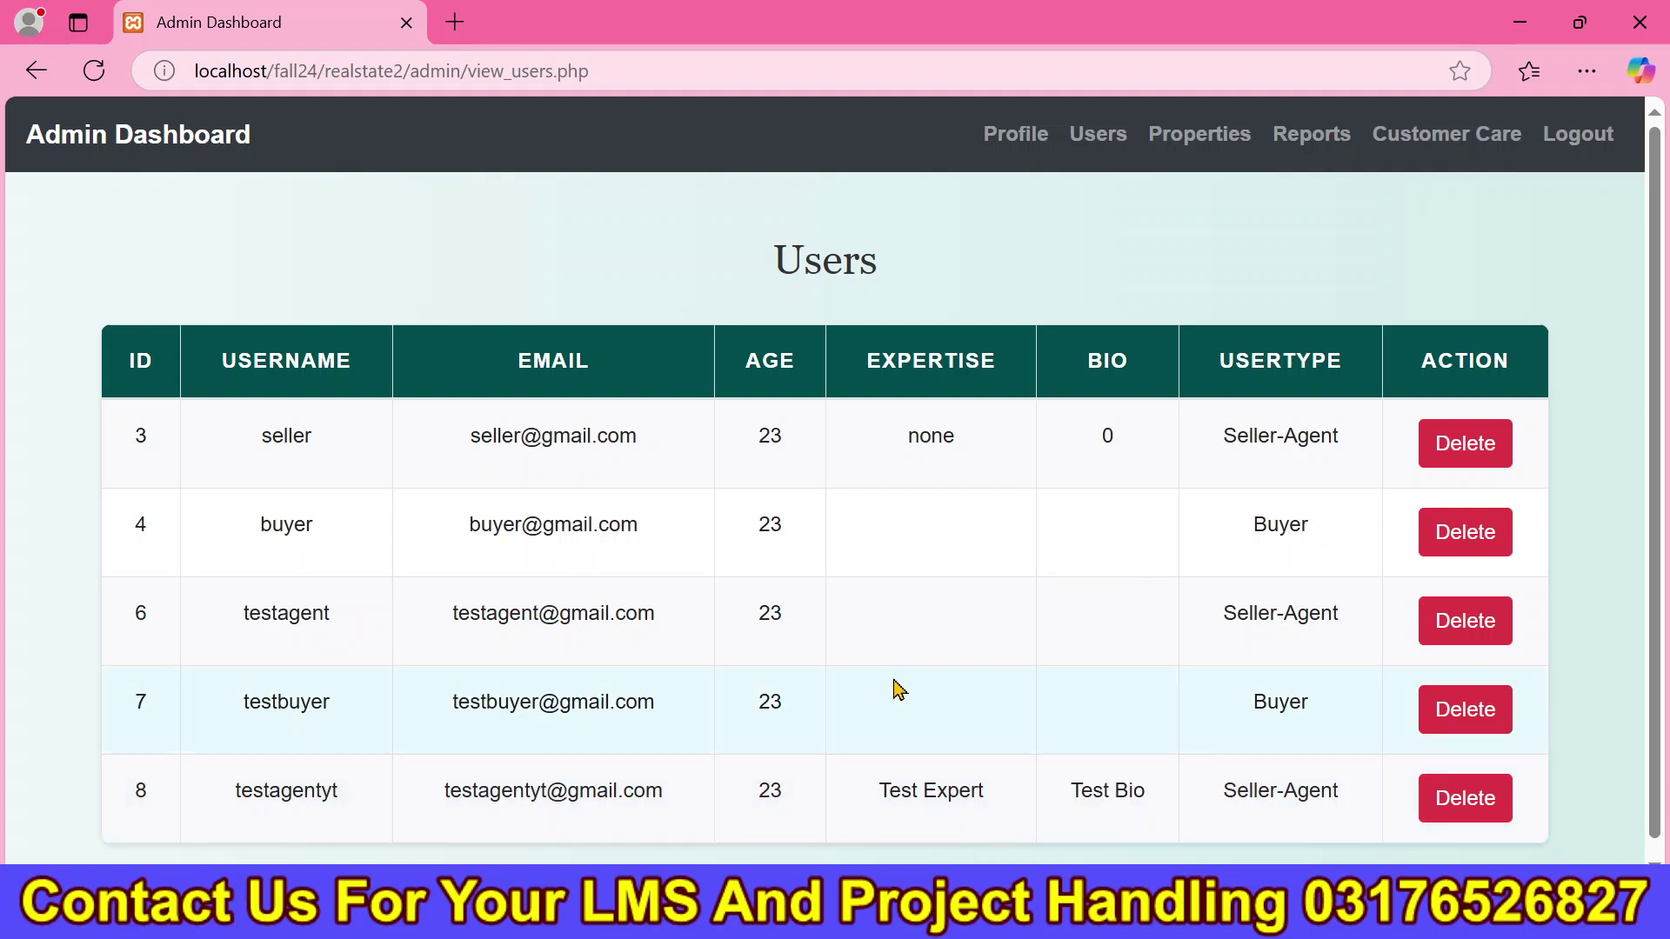
Go back to the seller's site and open the Add Property form.
key(alt+Tab)
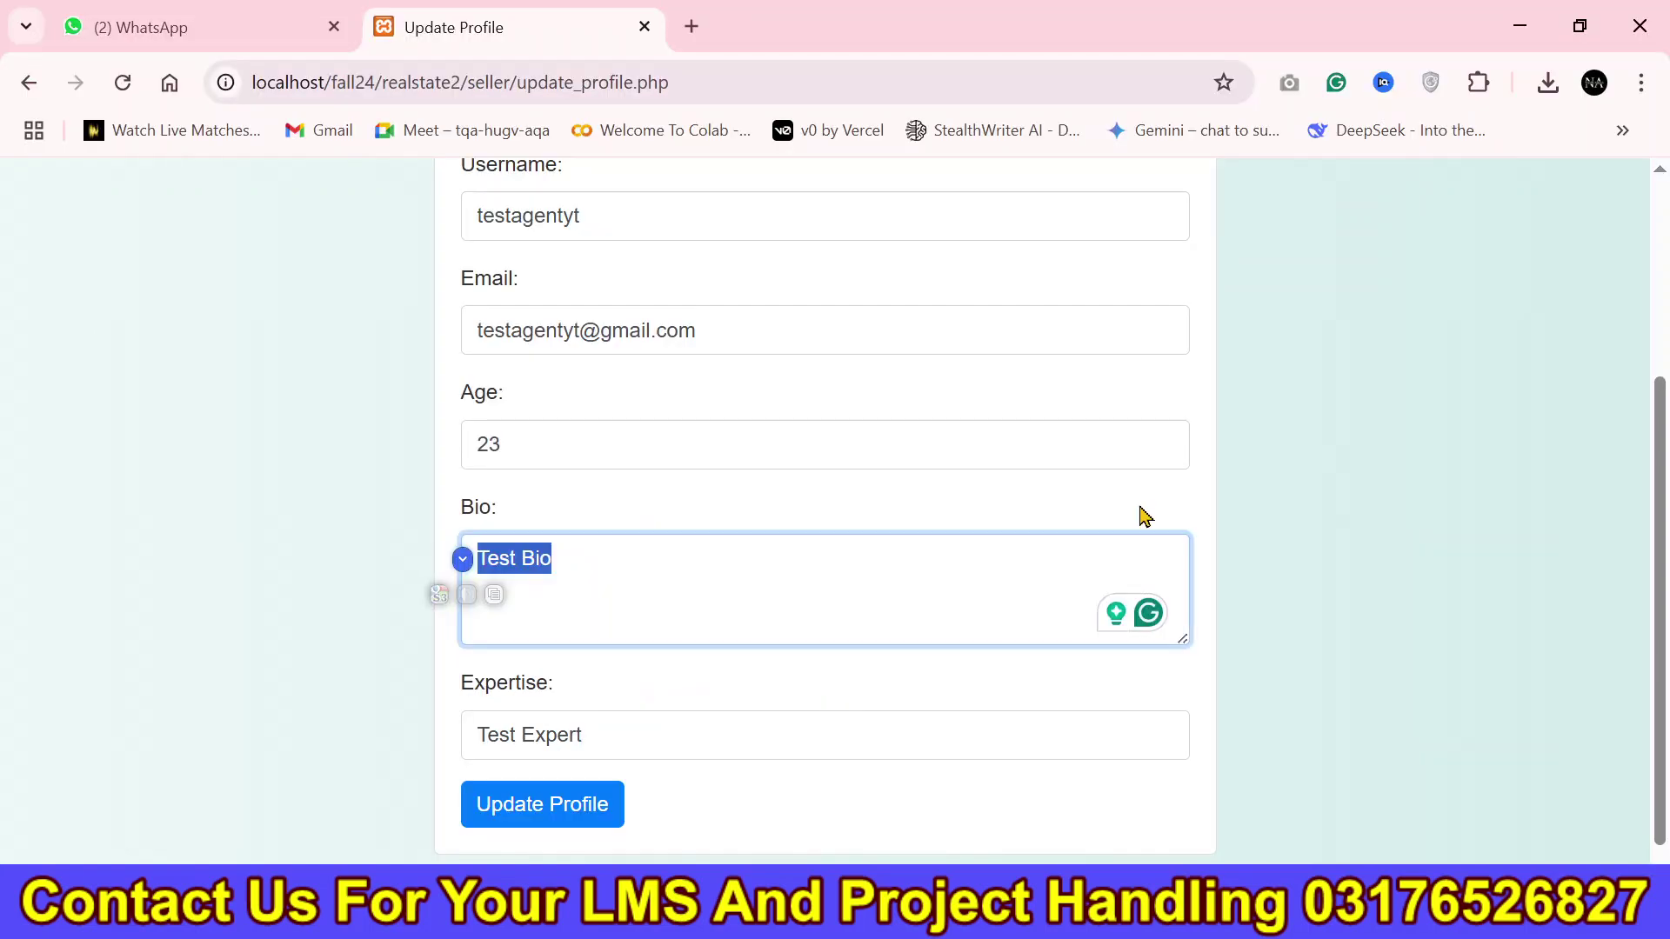
scroll(1668, 314, up, 3)
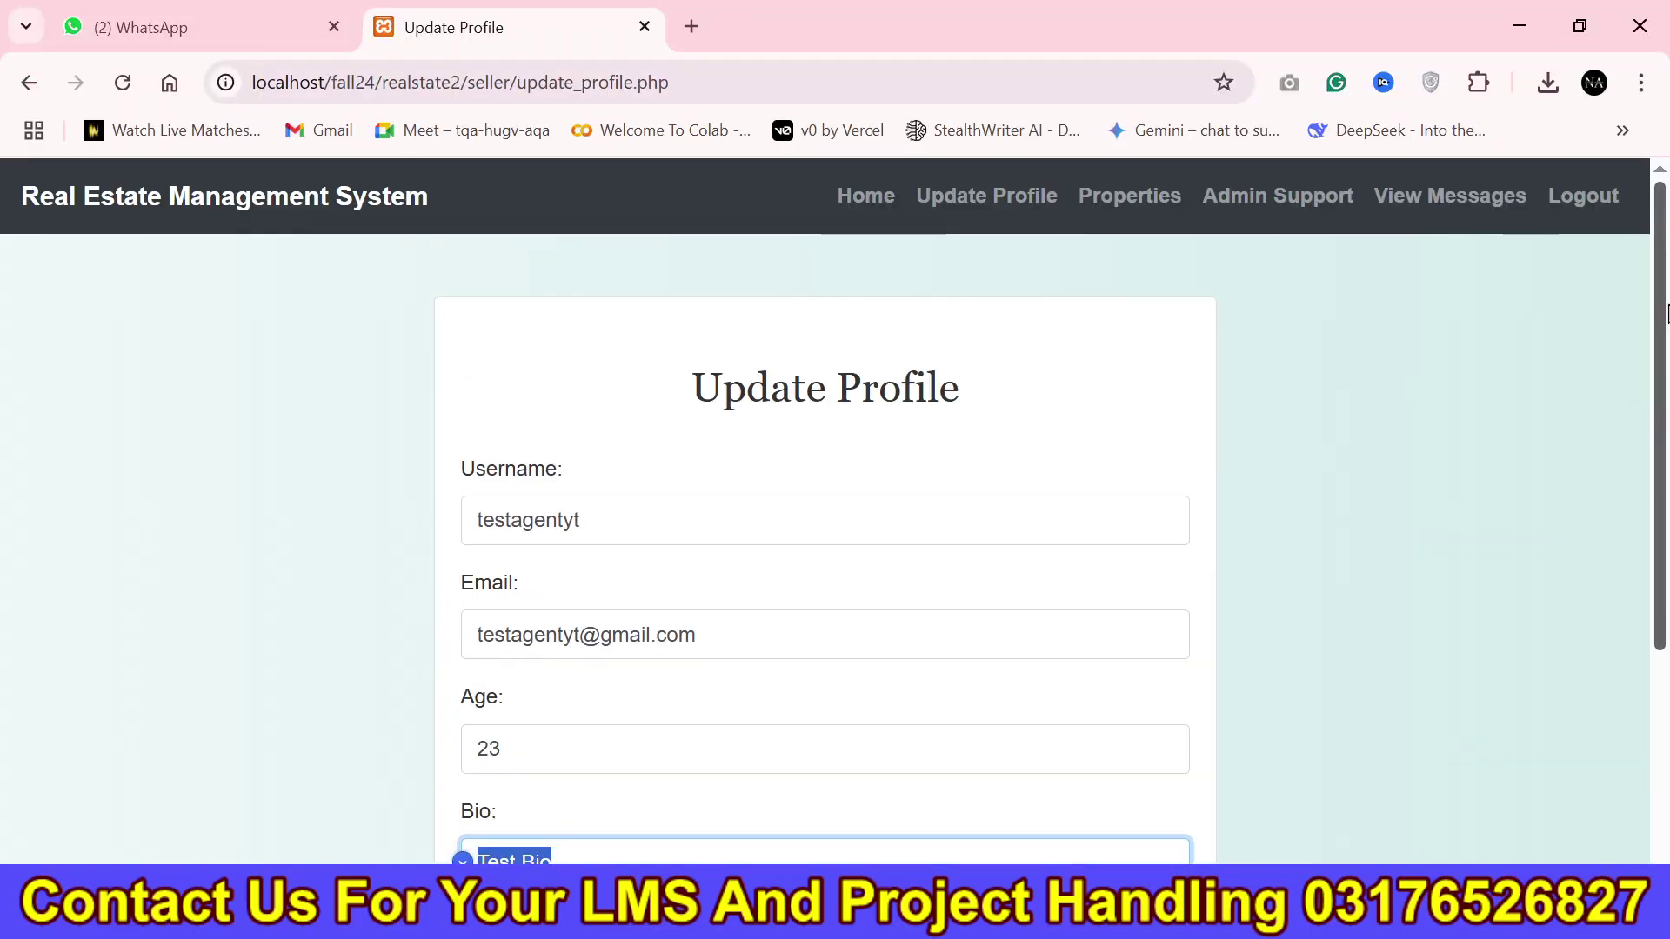
click(1115, 216)
Enter the title 'Test Yt Property' and copy the same text into the Description.
scroll(920, 455, down, 2)
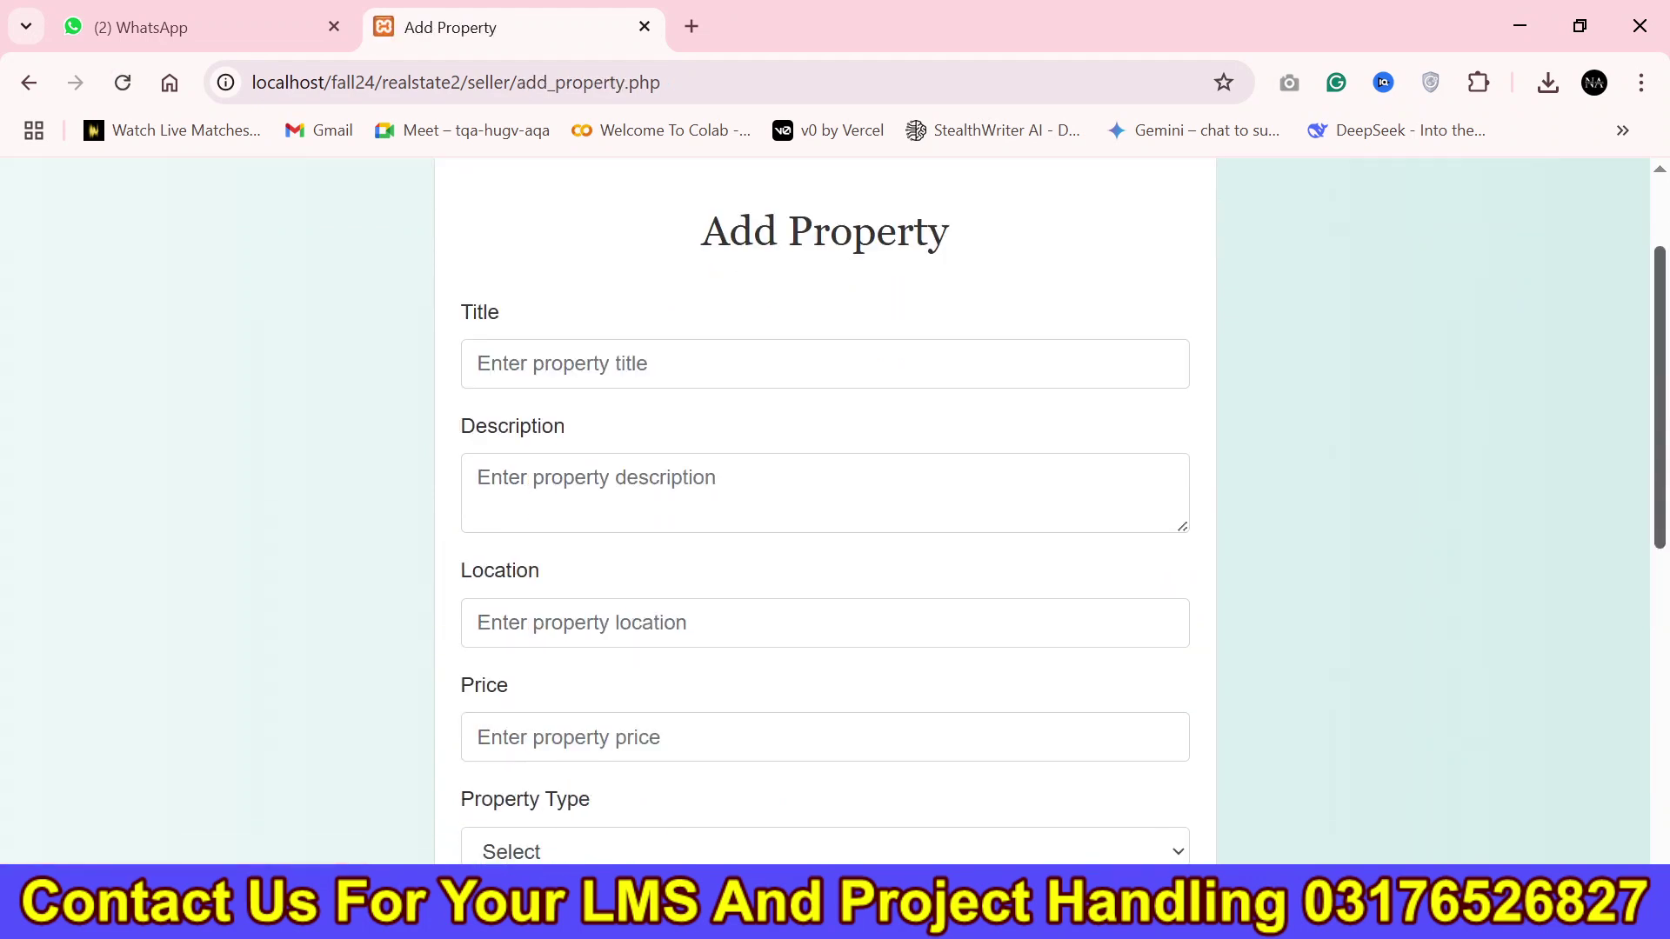
scroll(920, 455, up, 1)
click(855, 433)
text(Test Yt Property)
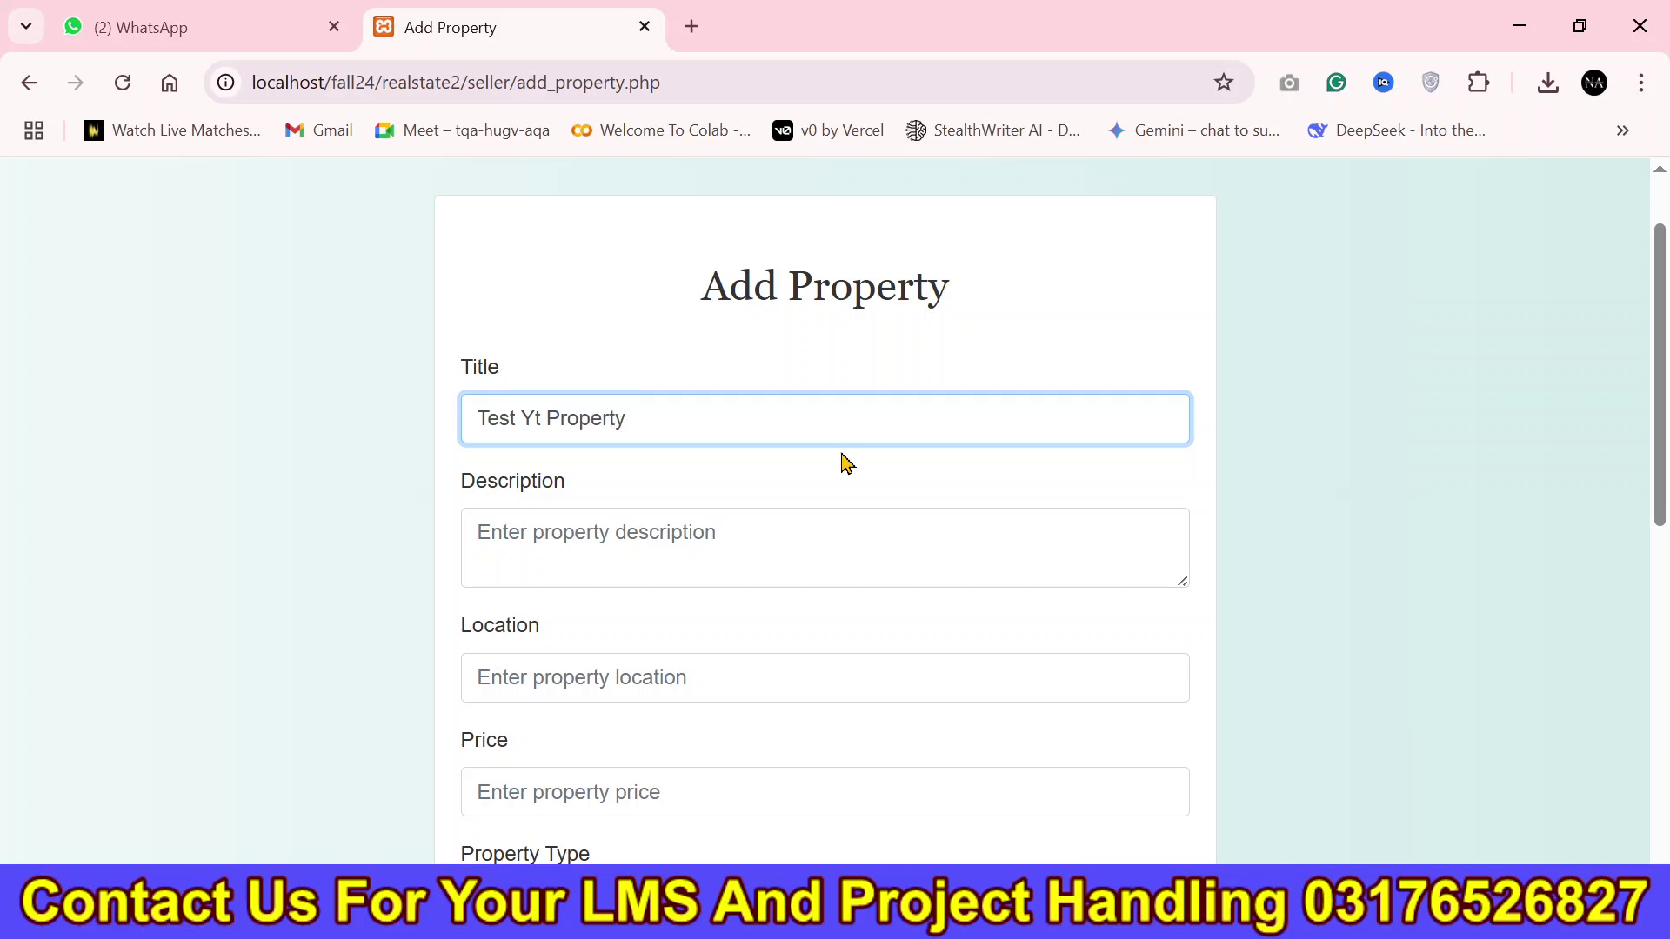
click(738, 553)
key(ctrl+v)
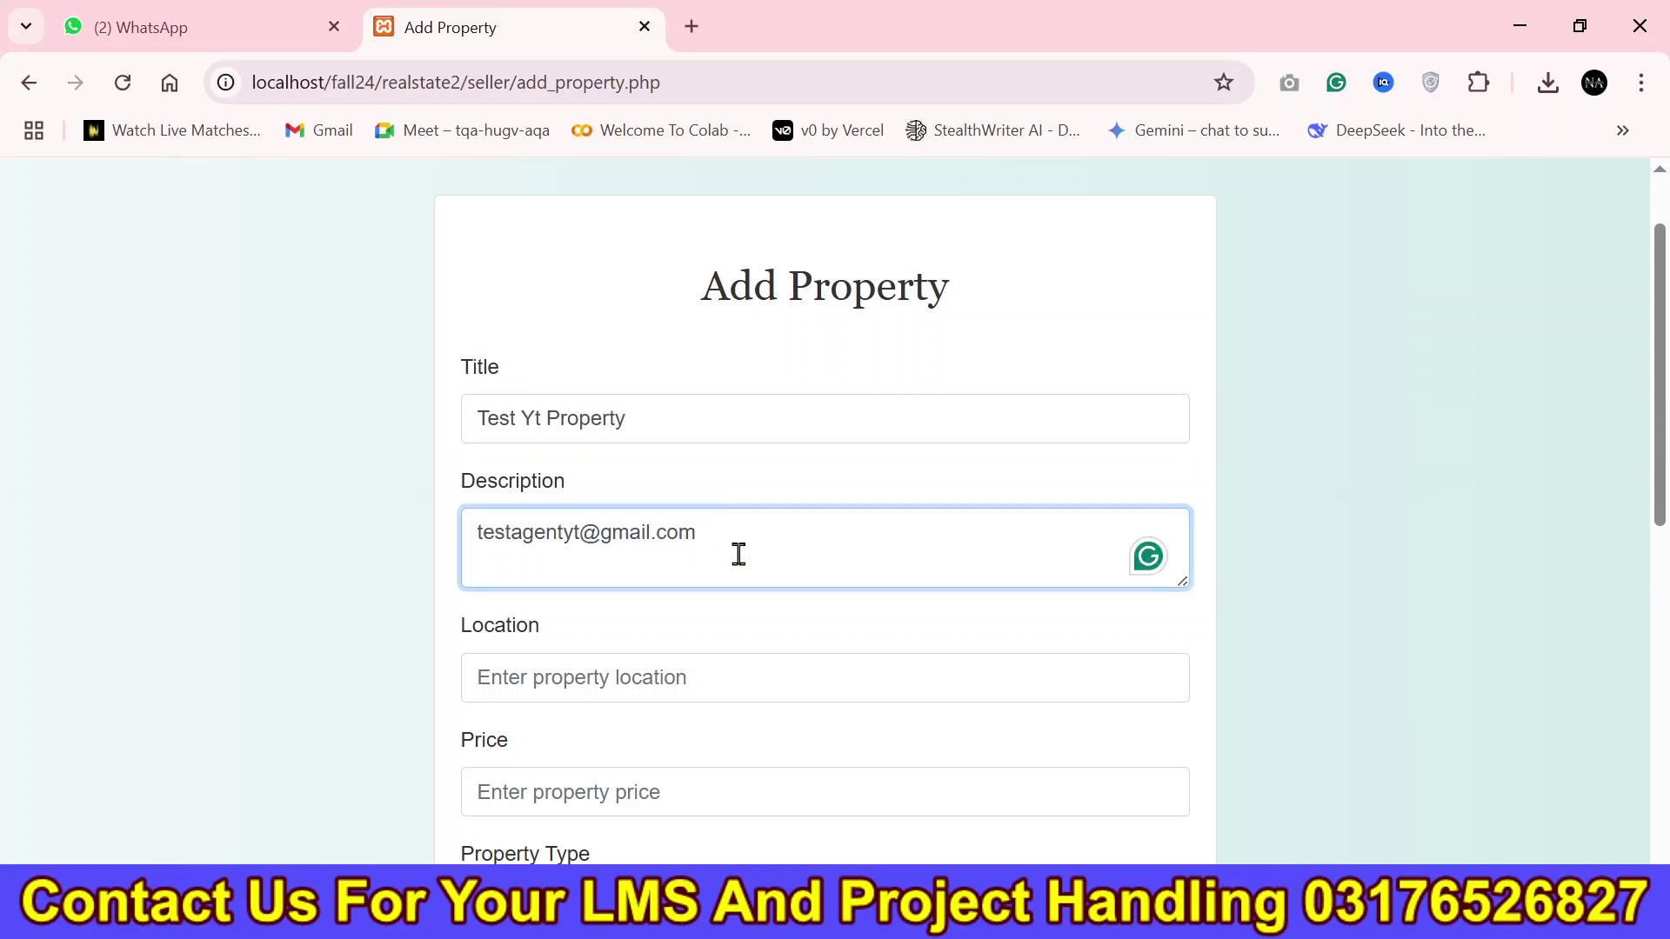
key(ctrl+a)
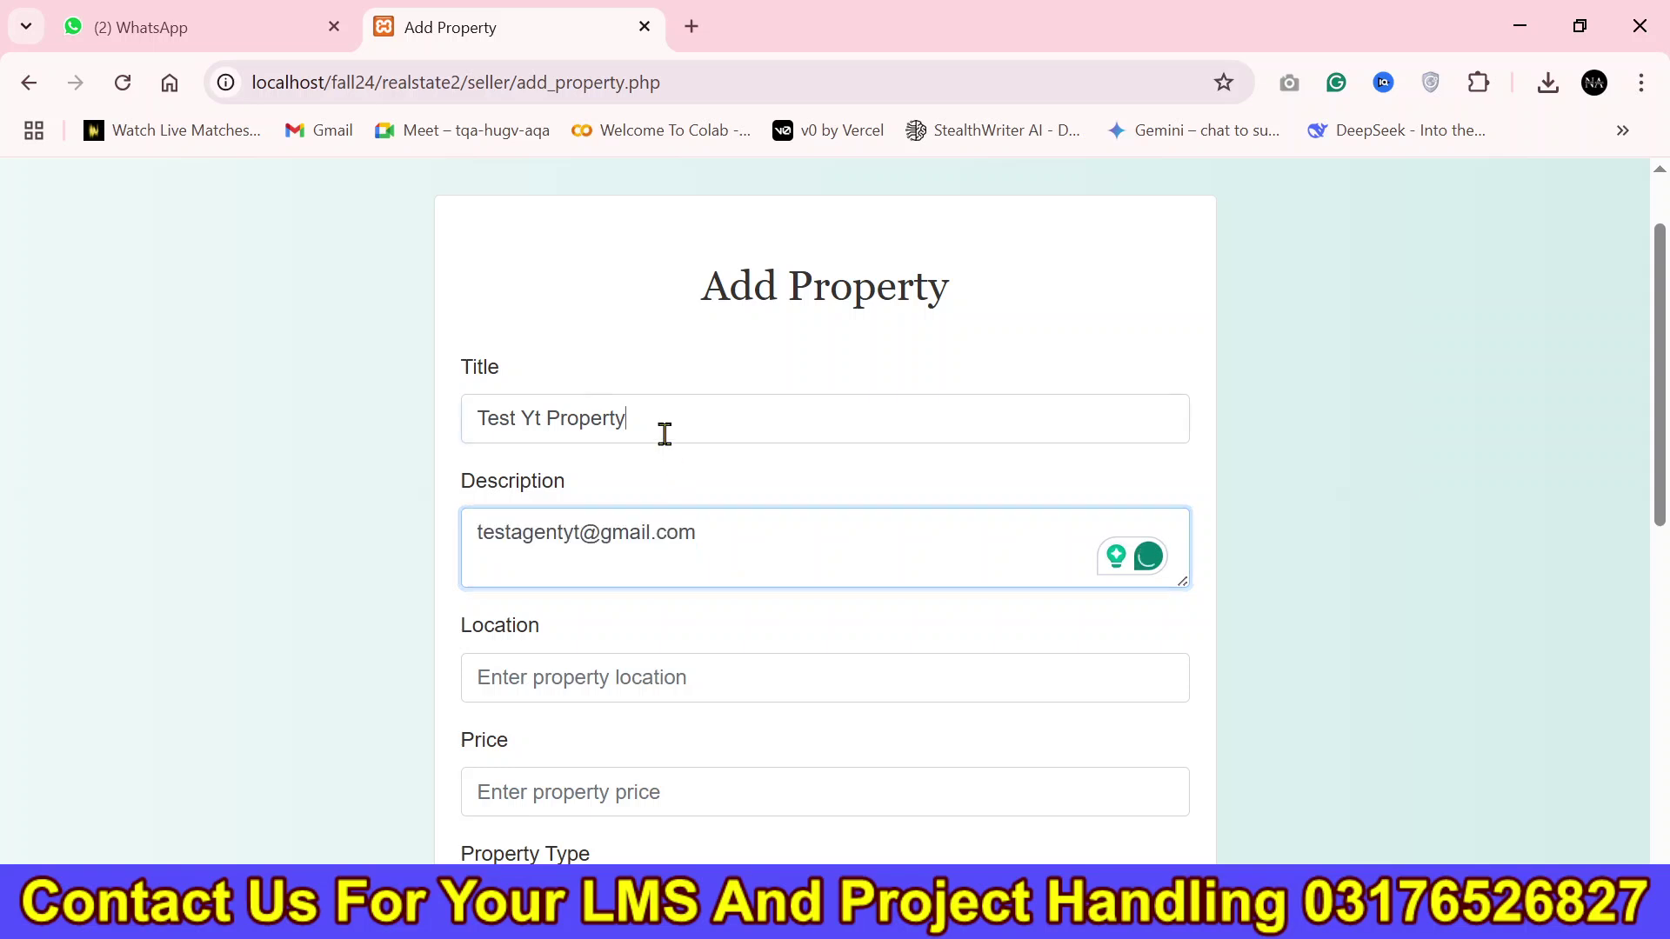
drag(663, 429, 462, 418)
key(ctrl+c)
click(631, 537)
key(ctrl+a)
key(ctrl+v)
key(ctrl+v)
key(ctrl+v)
Set the property location to Muree.
click(619, 672)
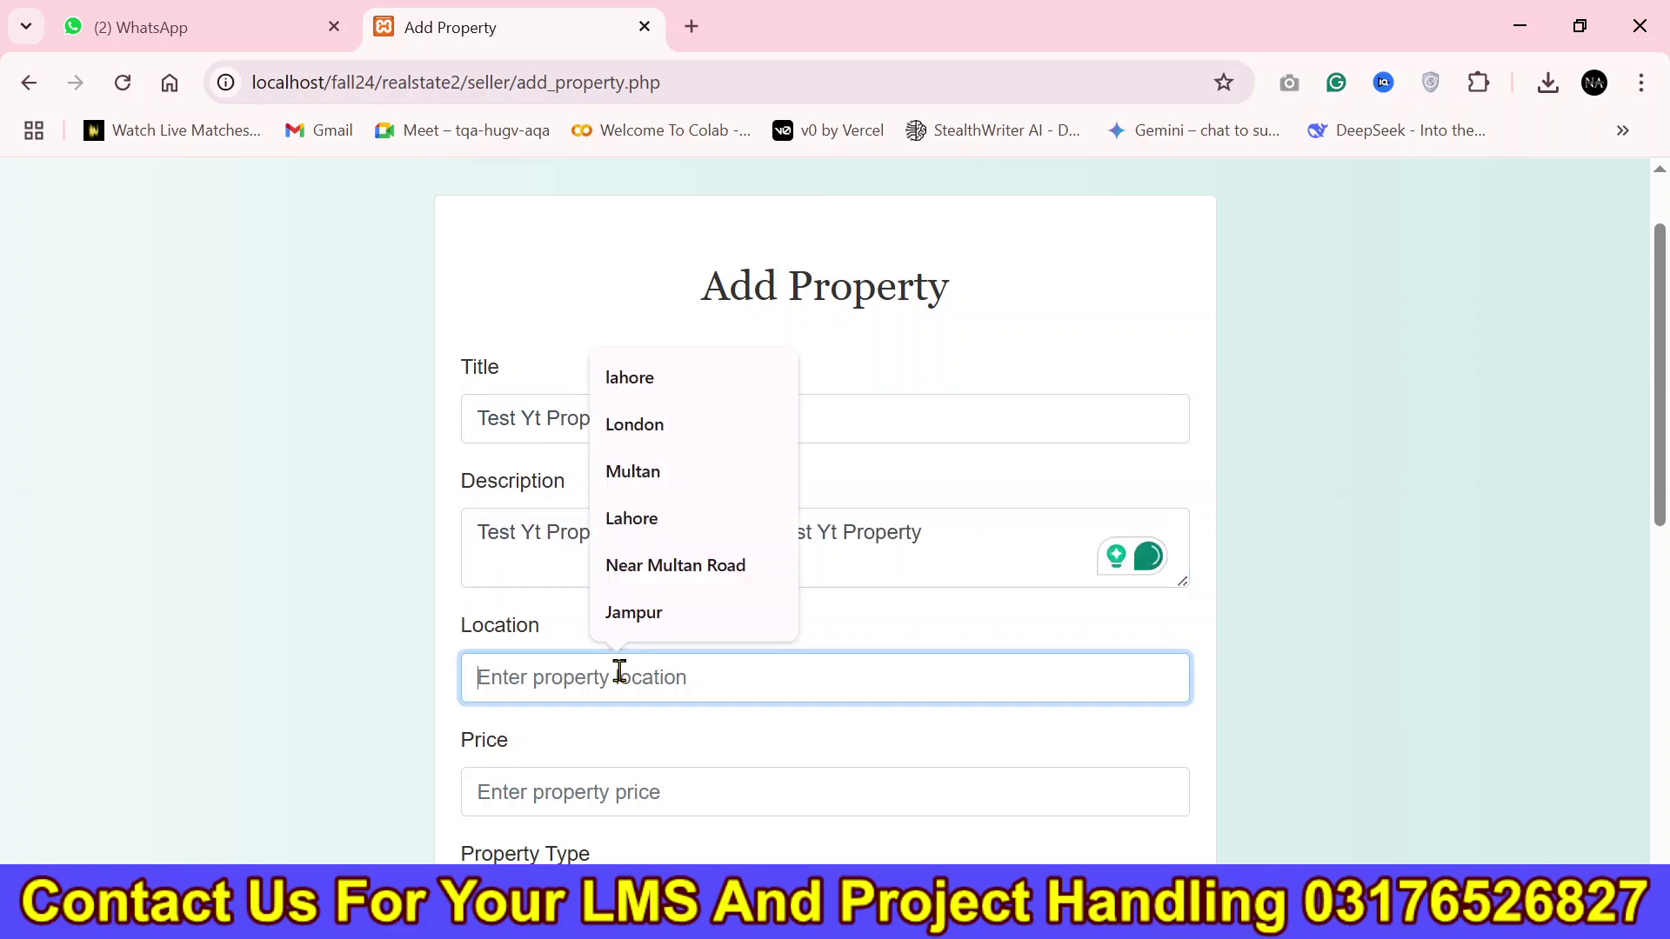
click(648, 634)
drag(613, 682, 436, 701)
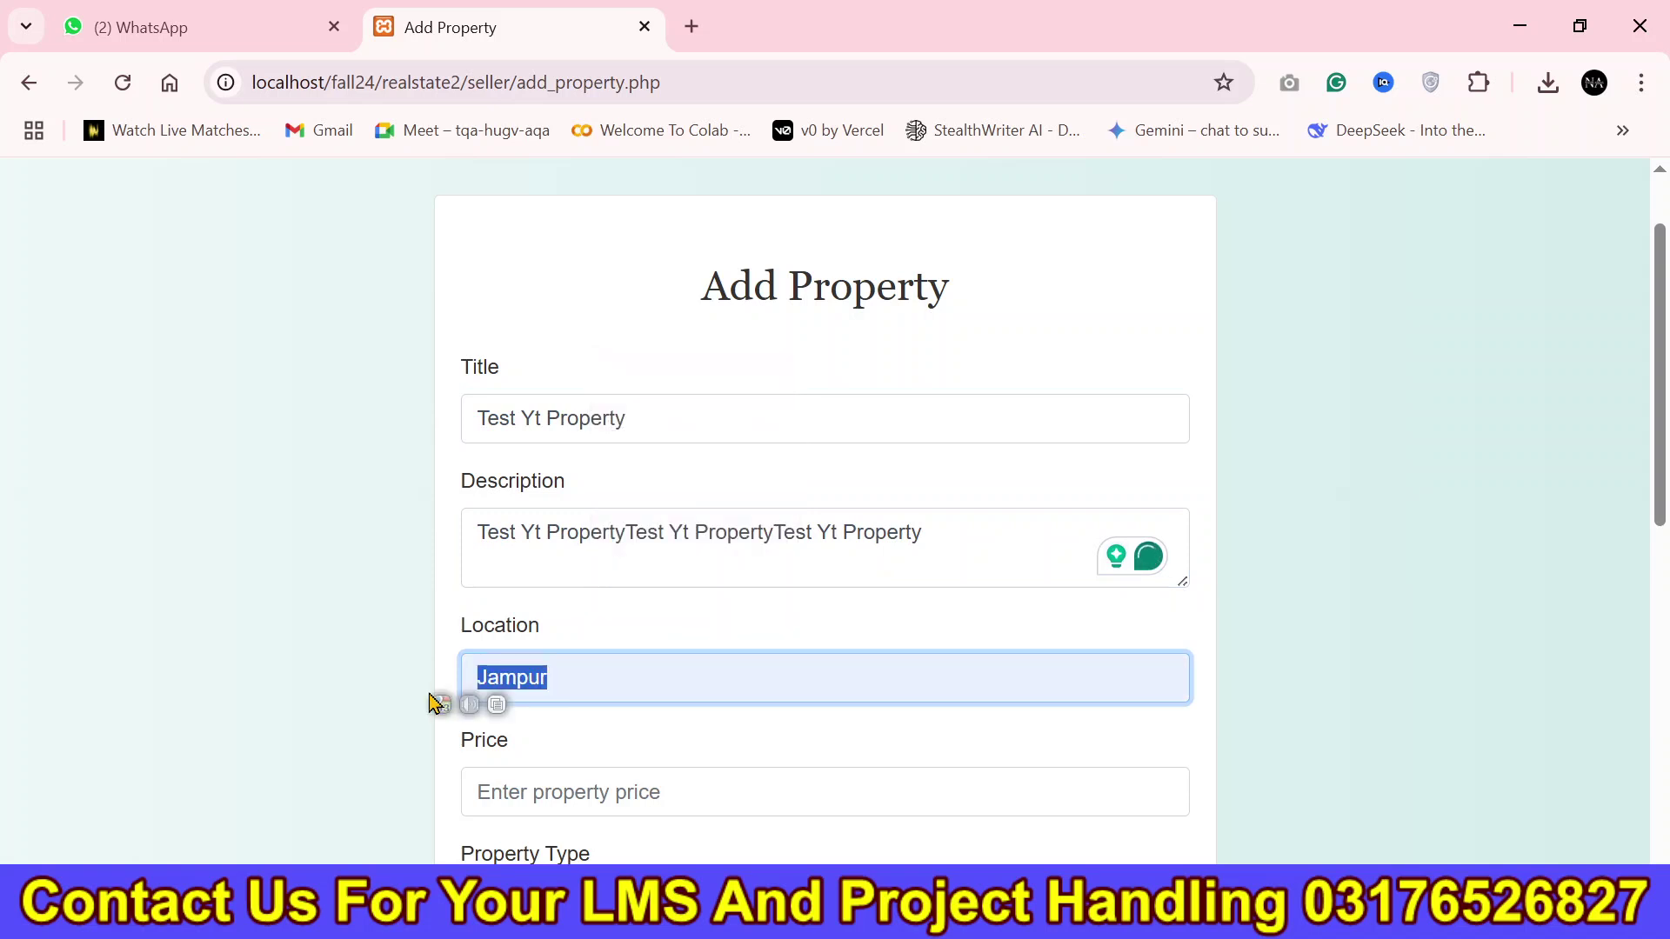
text(Muree)
scroll(443, 691, down, 2)
scroll(628, 475, down, 5)
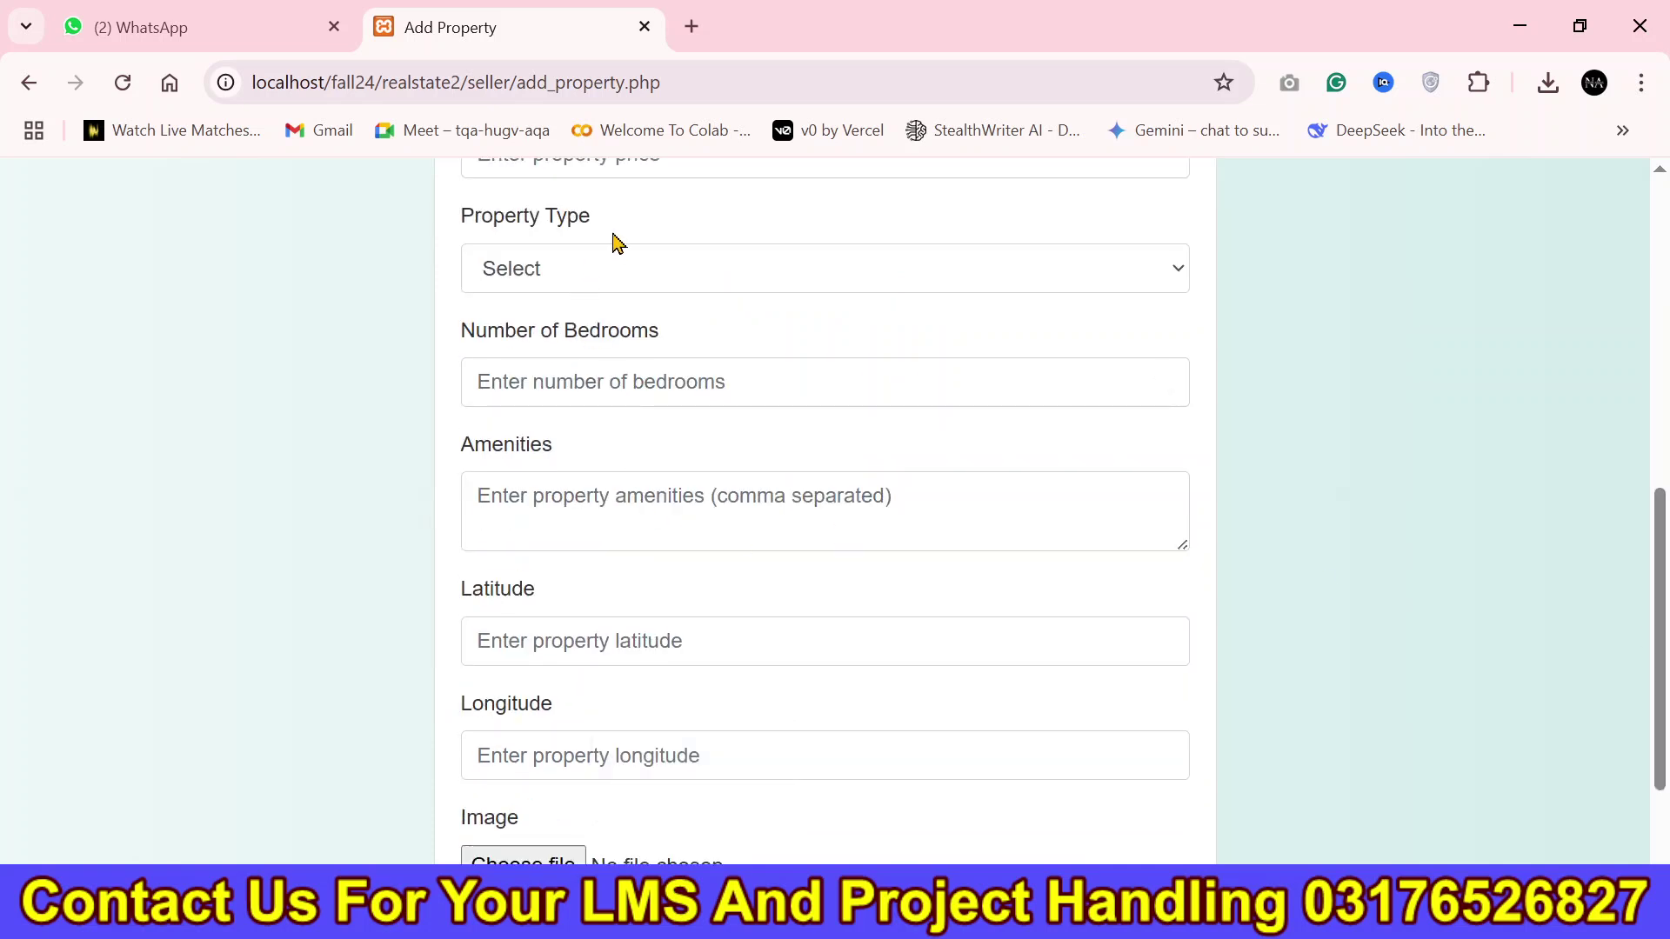
scroll(848, 360, up, 2)
Set the price to 40000000 and the property type to Sale.
click(631, 324)
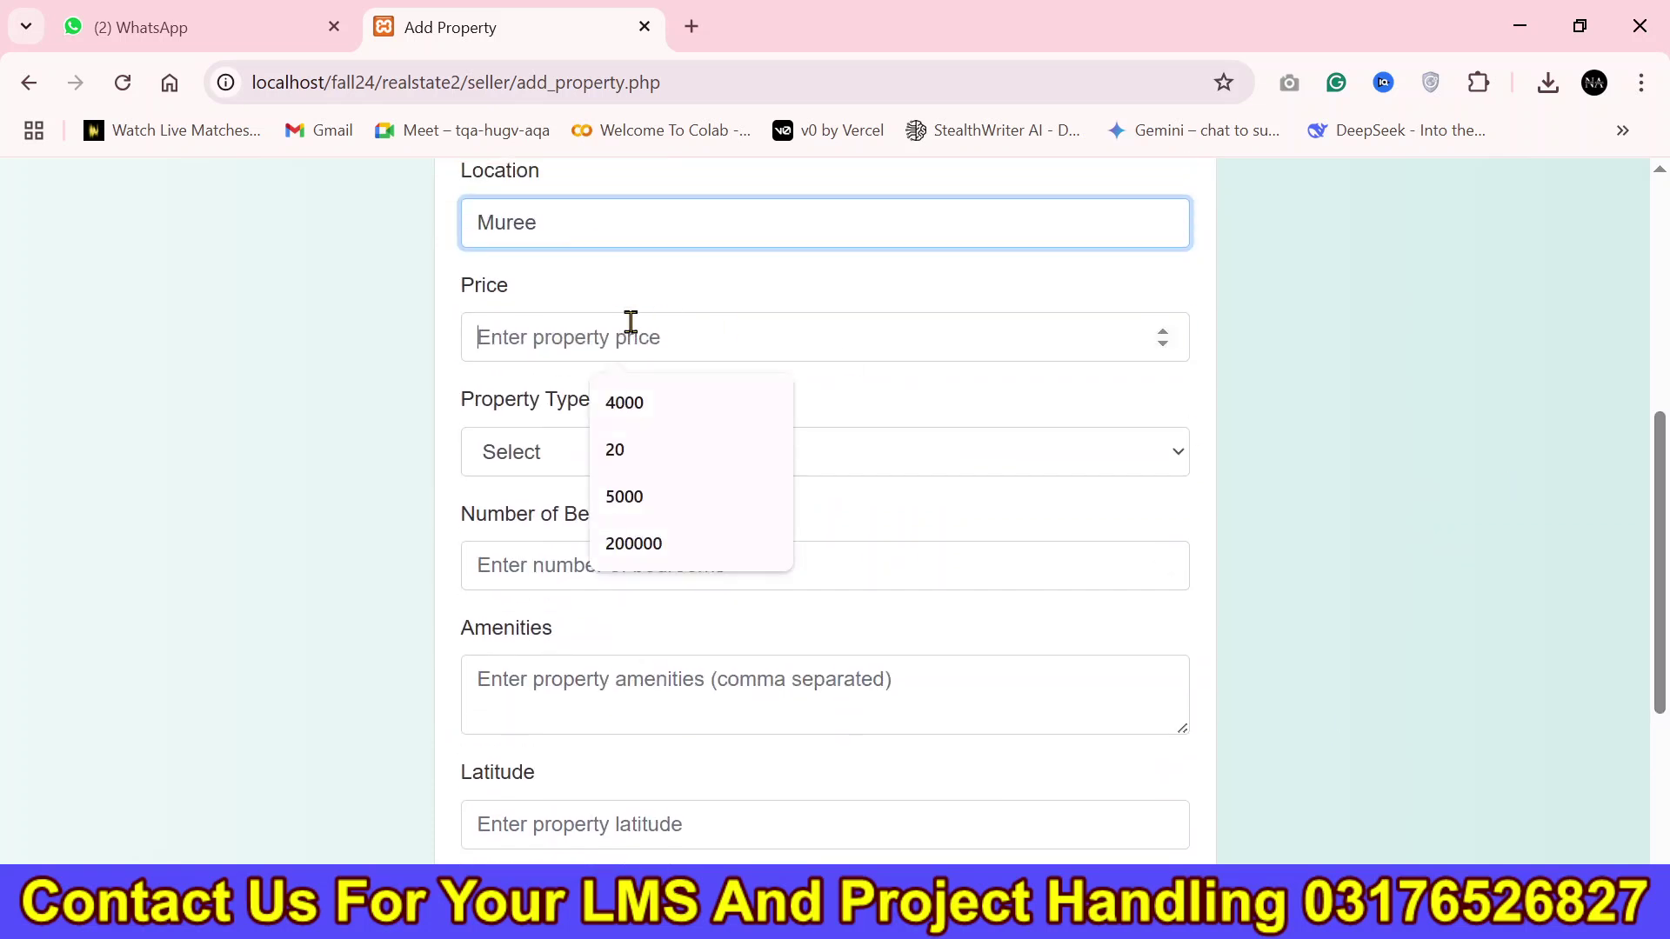
click(635, 403)
text(0000000)
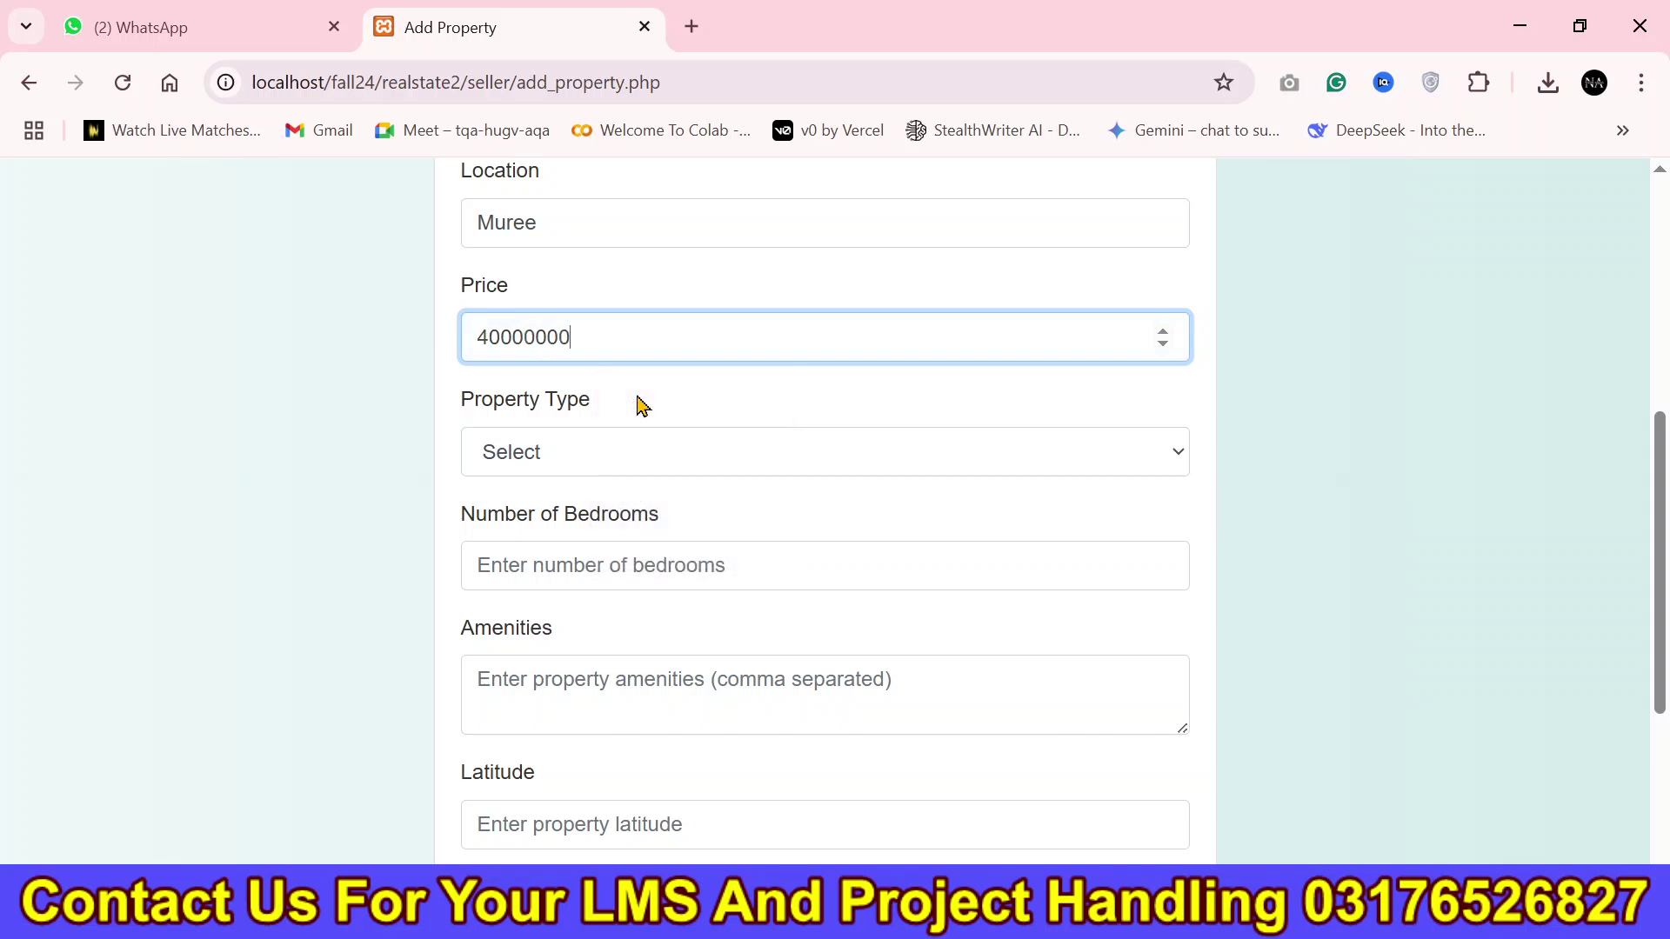
click(651, 451)
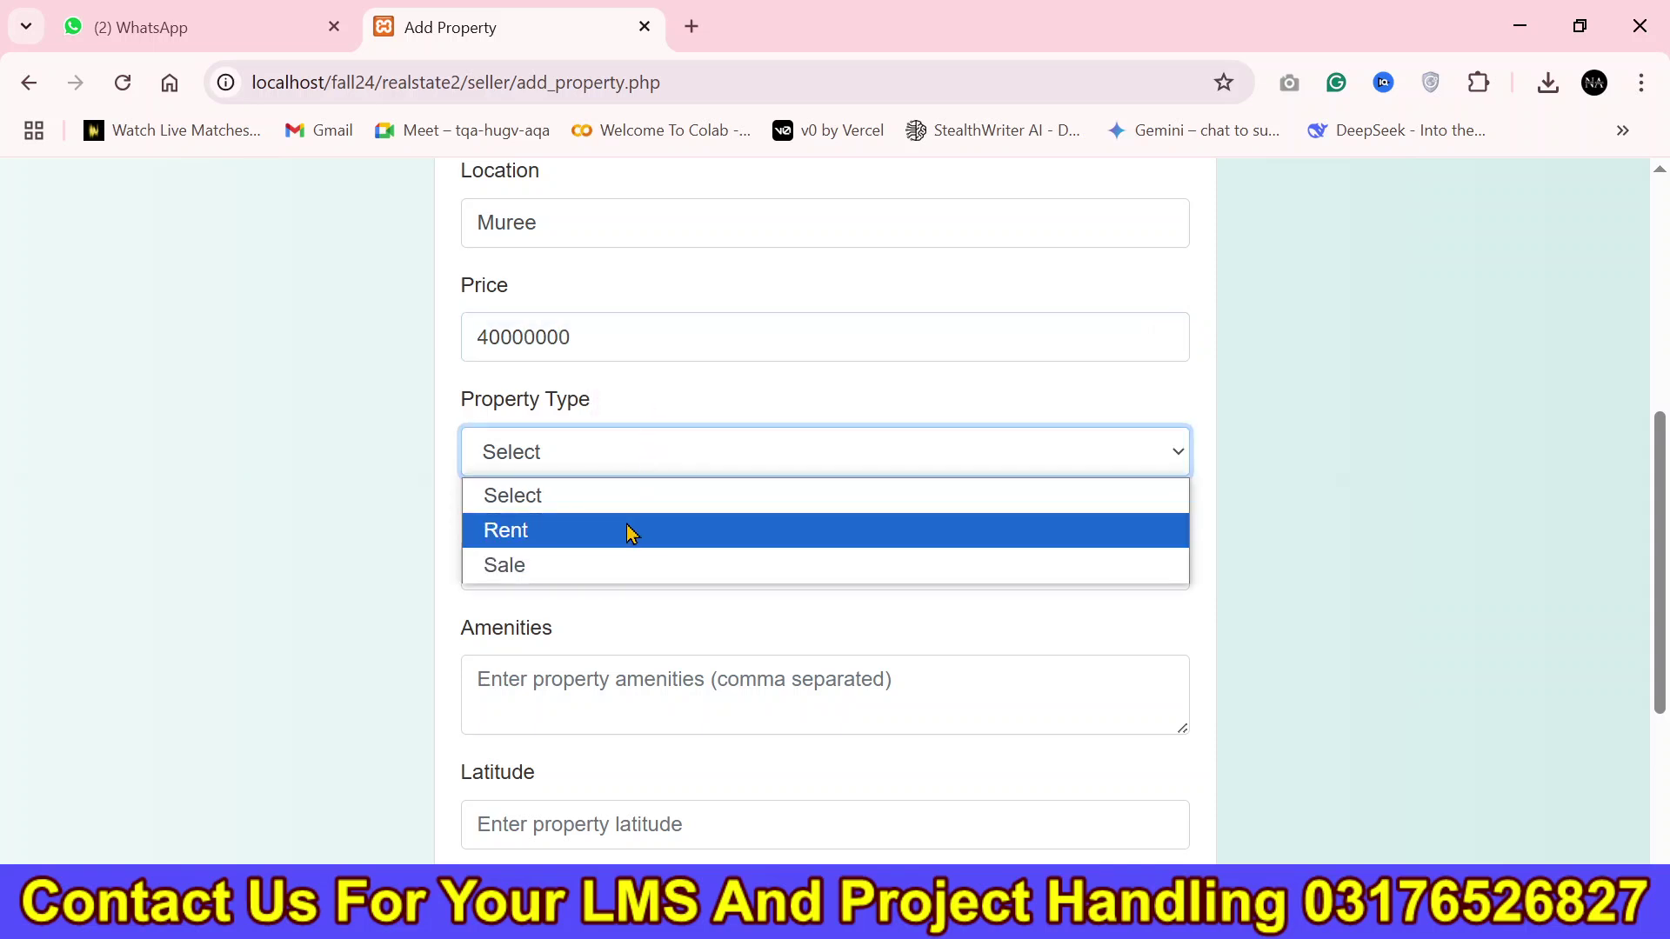
click(576, 561)
Enter 2 bedrooms and amenities 'two washrooms , double bedroom'.
click(663, 574)
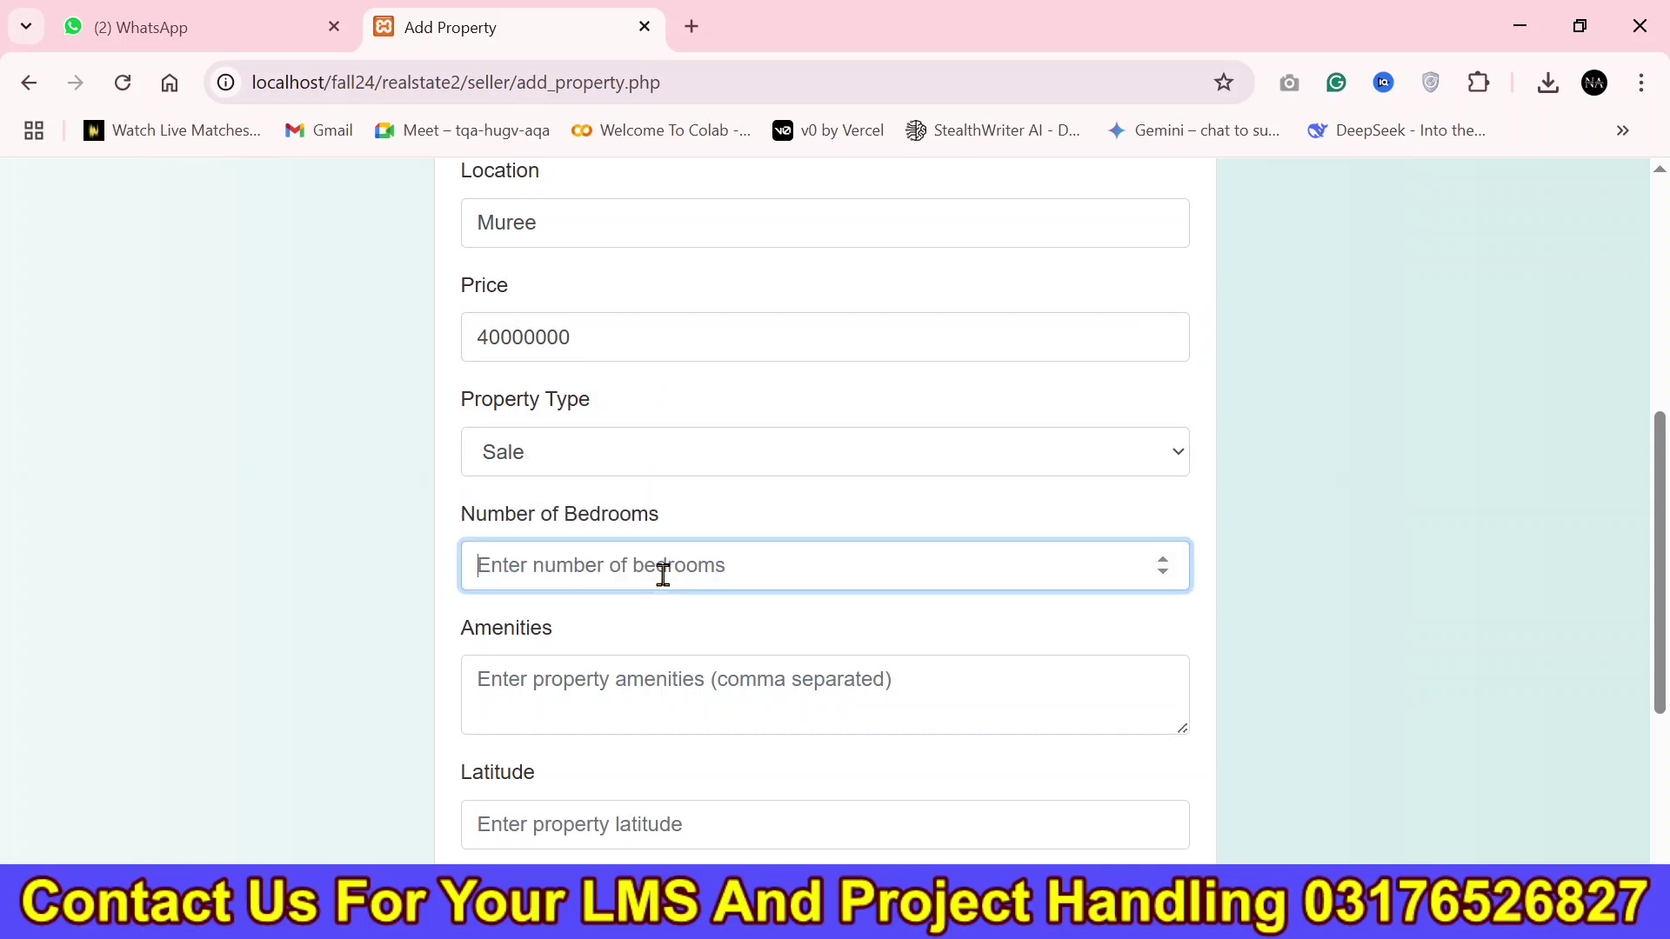
text(2)
click(639, 699)
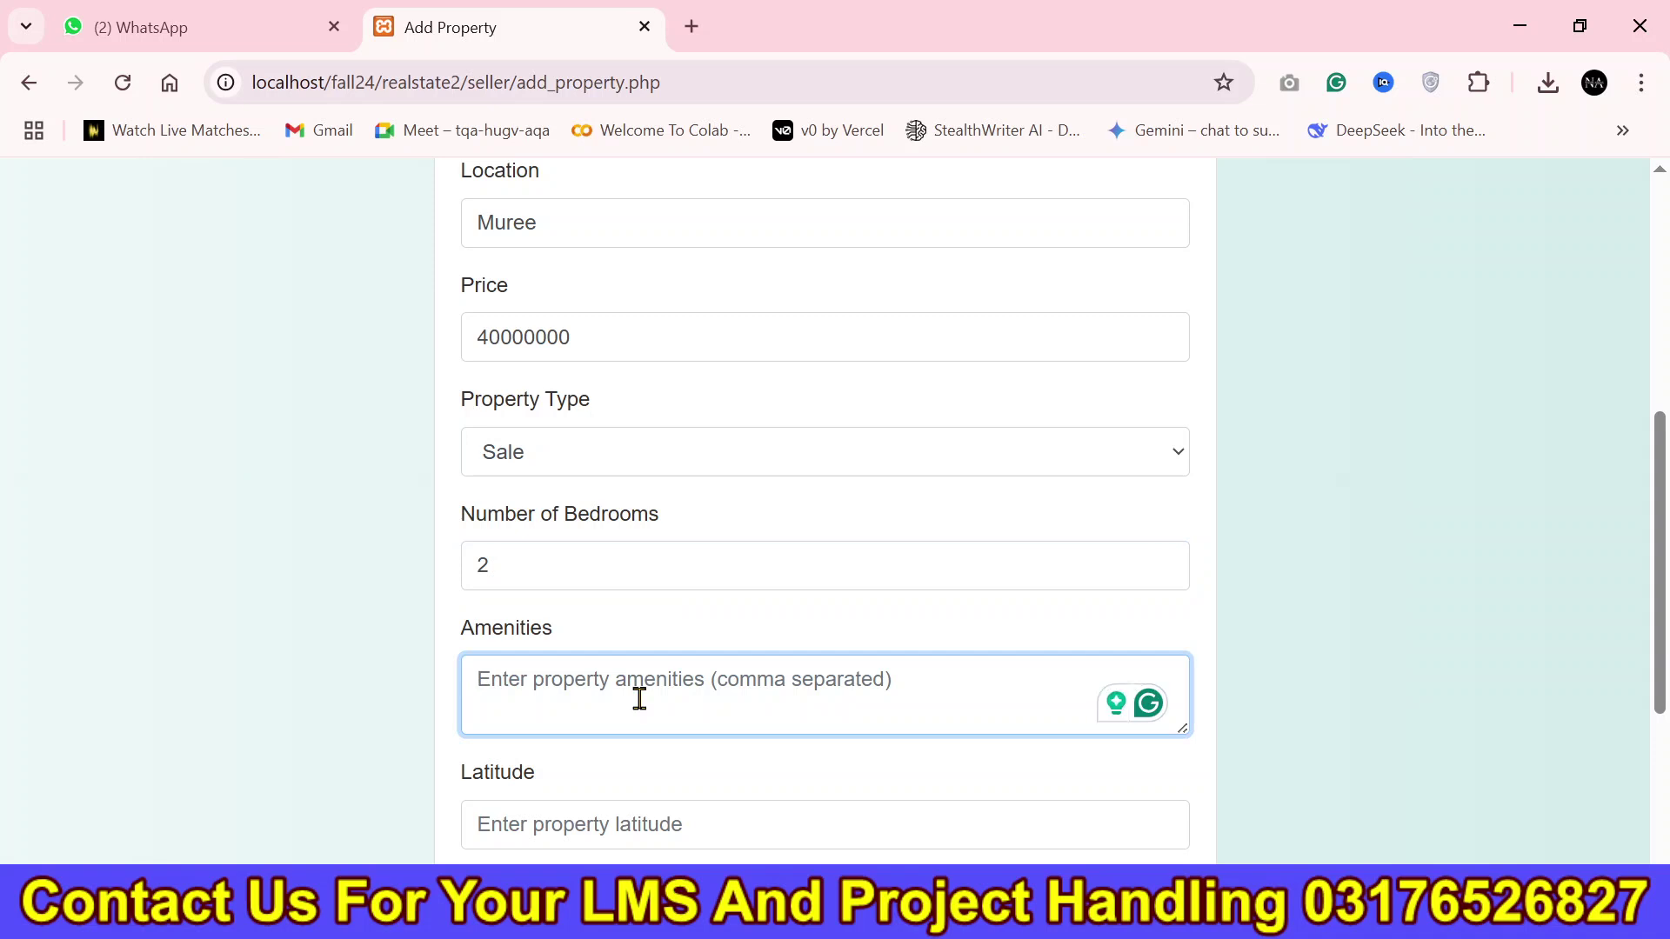
text(2)
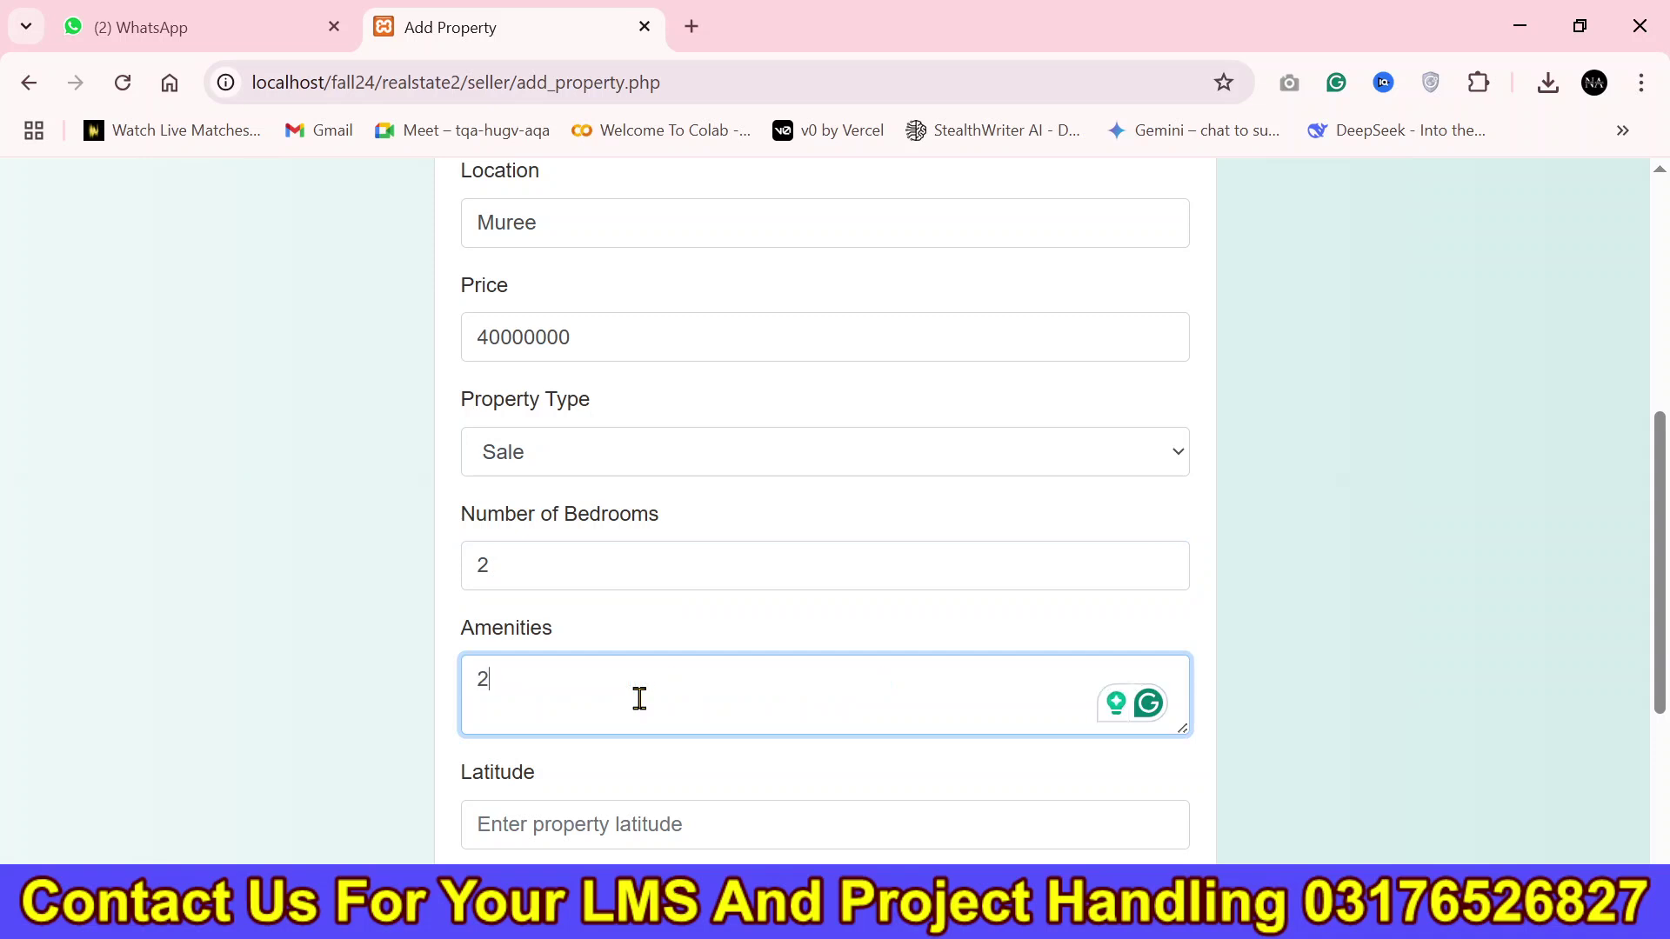
key(BackSpace)
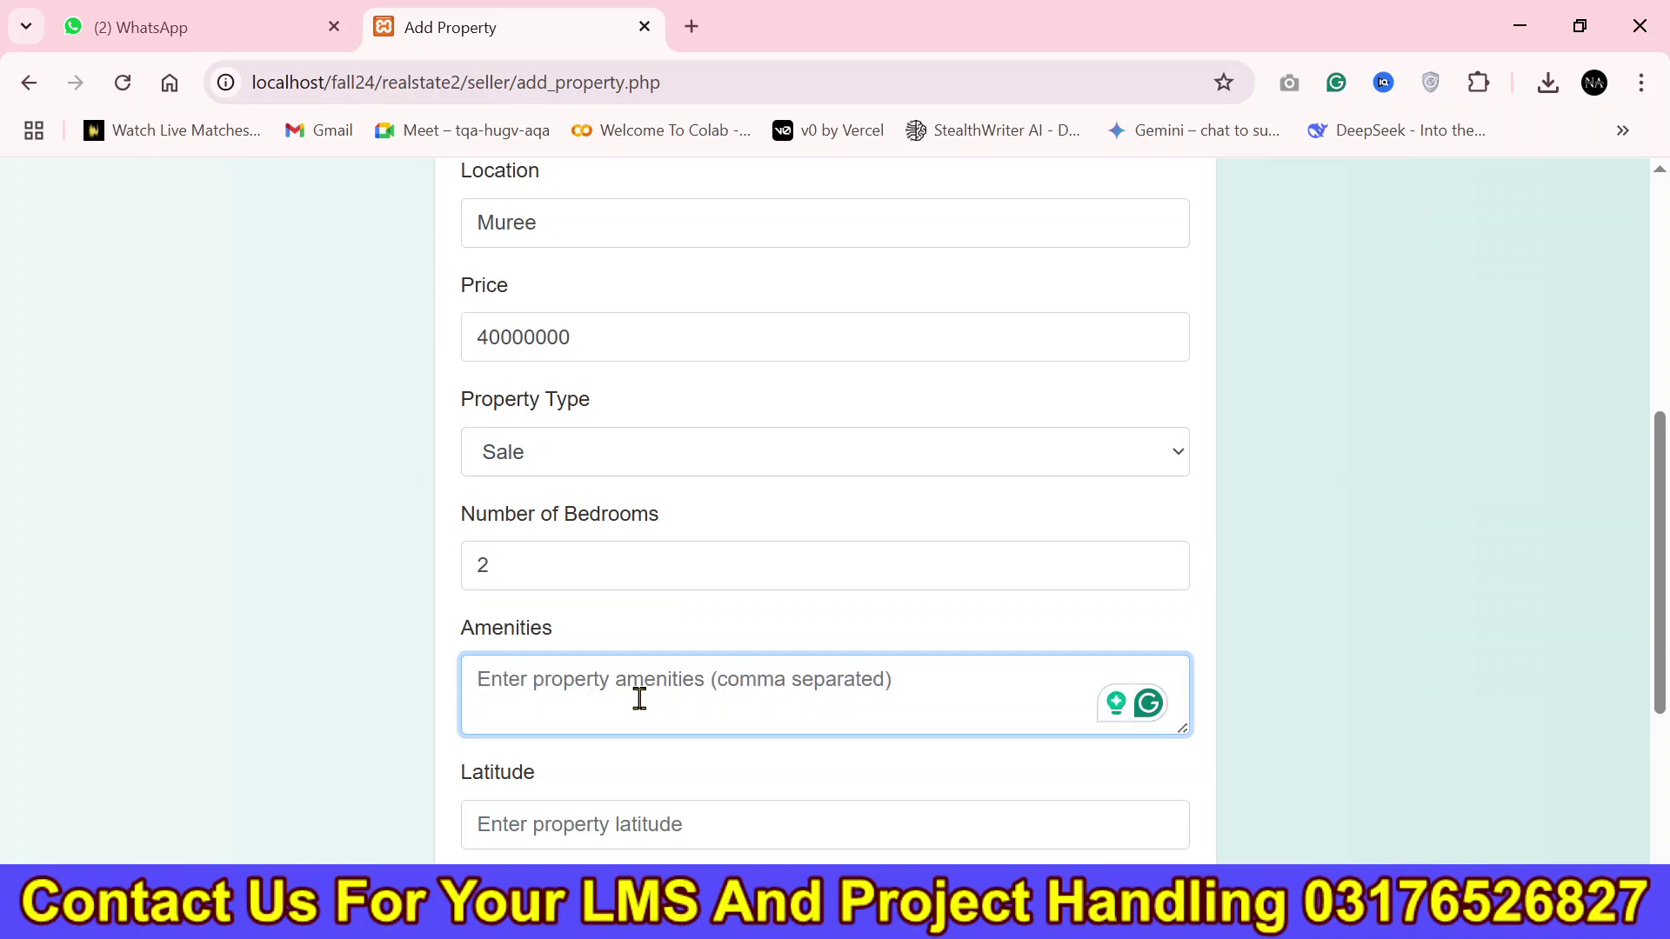
text(two washrooms , double bedroom)
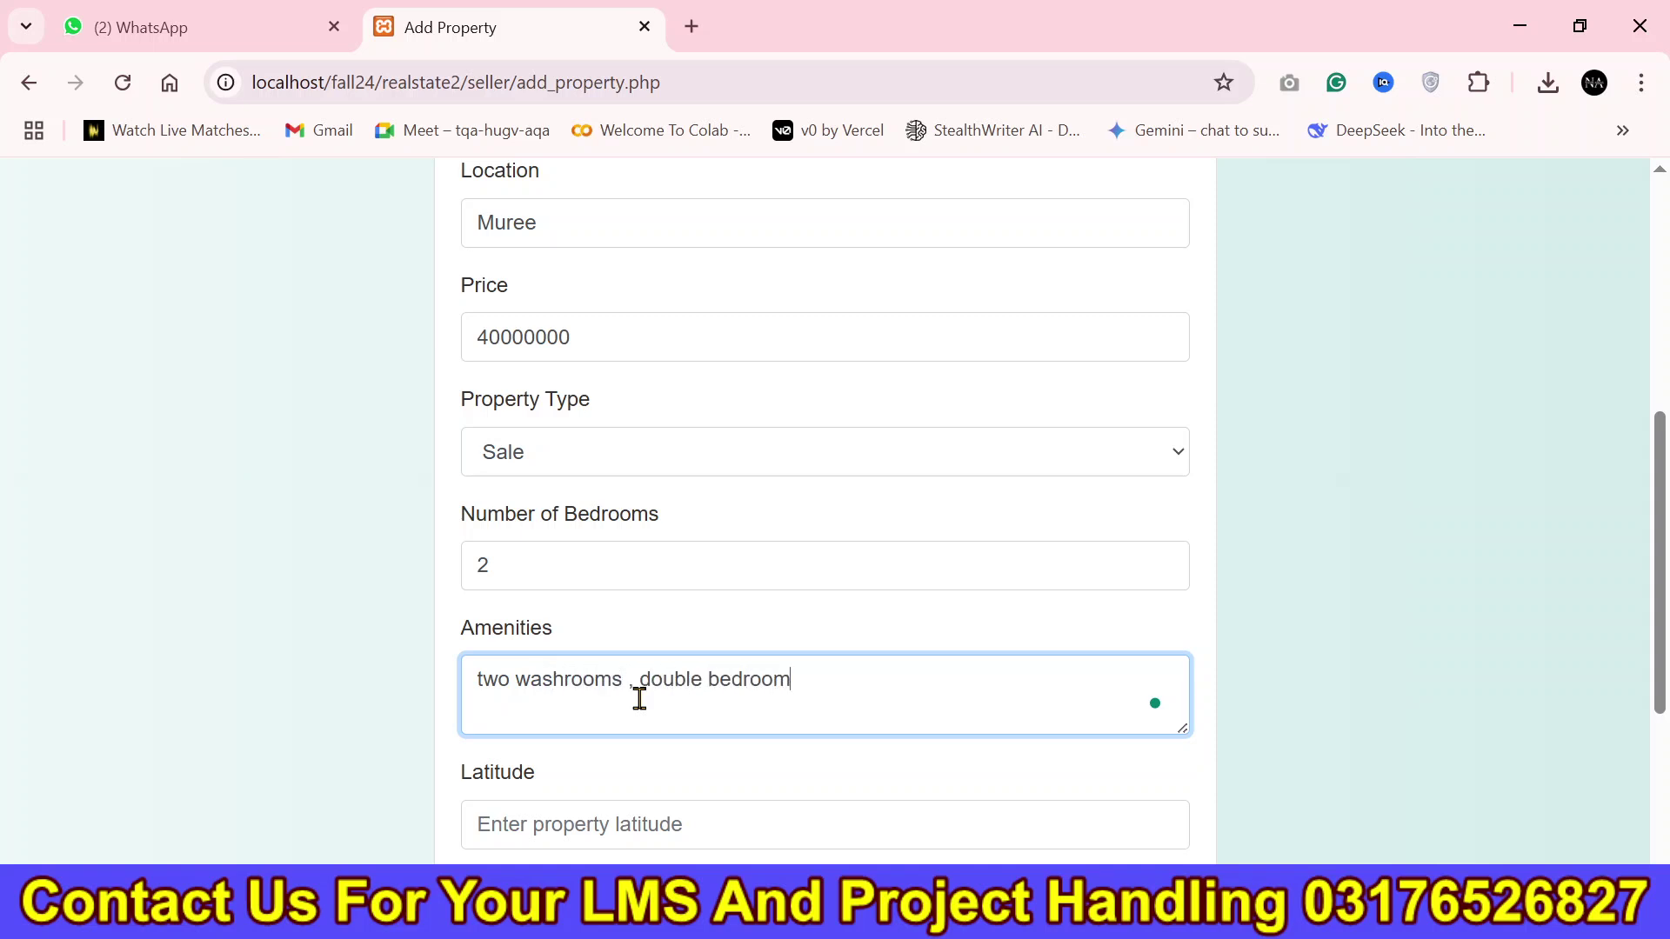
scroll(1055, 582, down, 2)
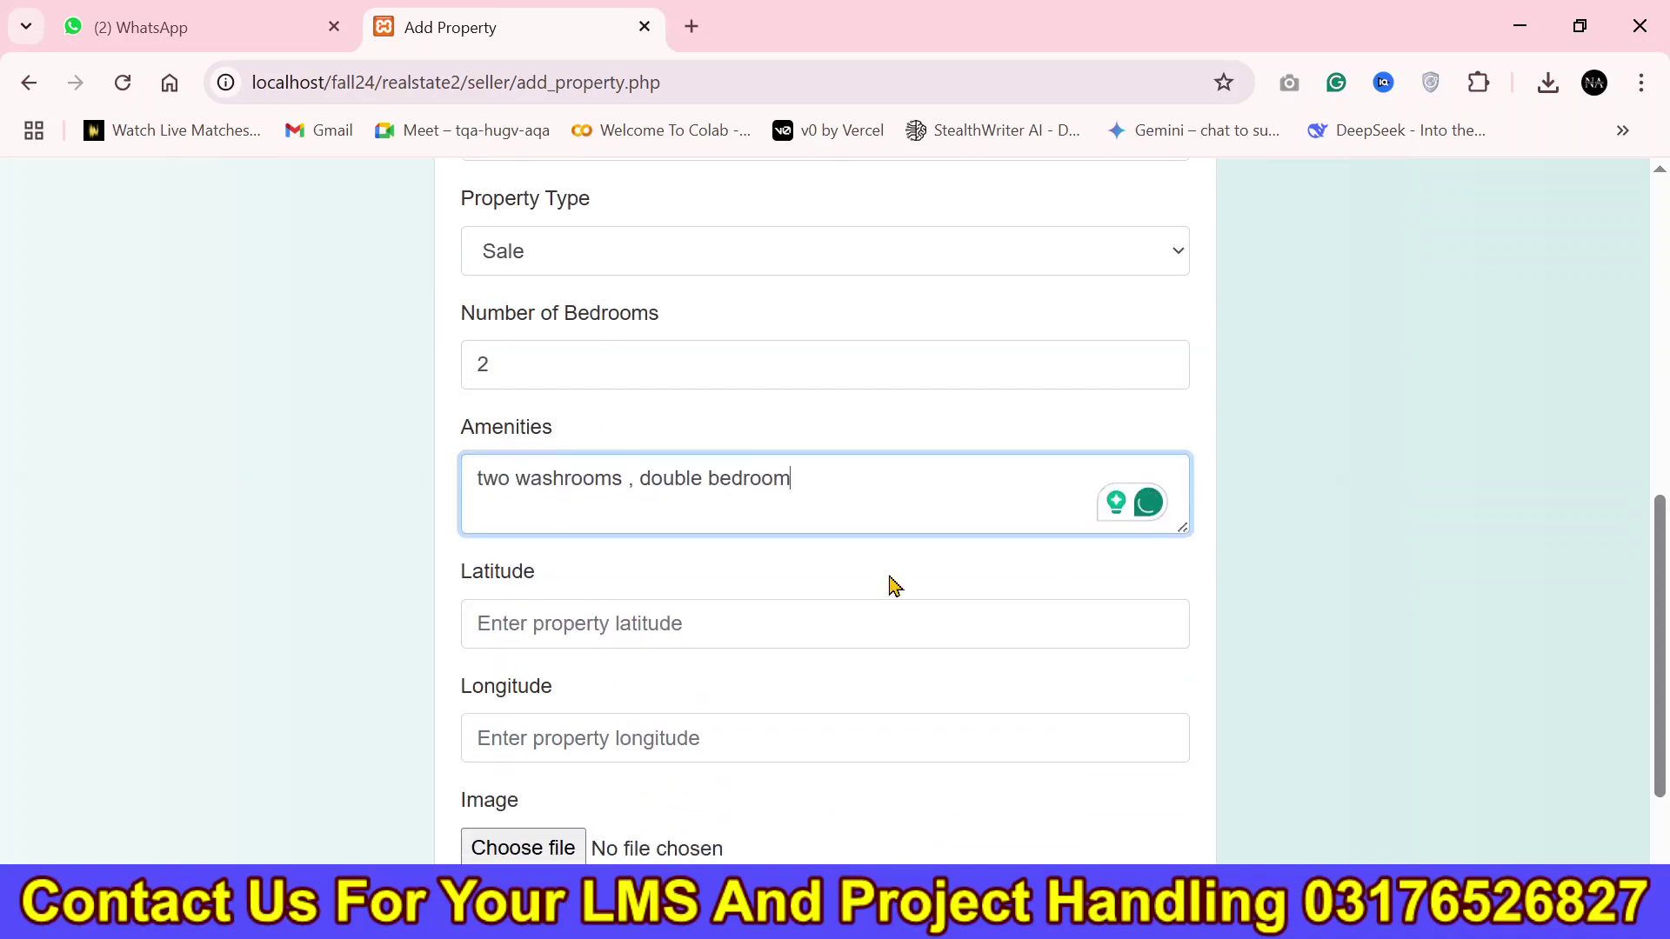
Search Google for Murree's coordinates and paste latitude 33.9070 into the Latitude field.
click(692, 26)
text(m)
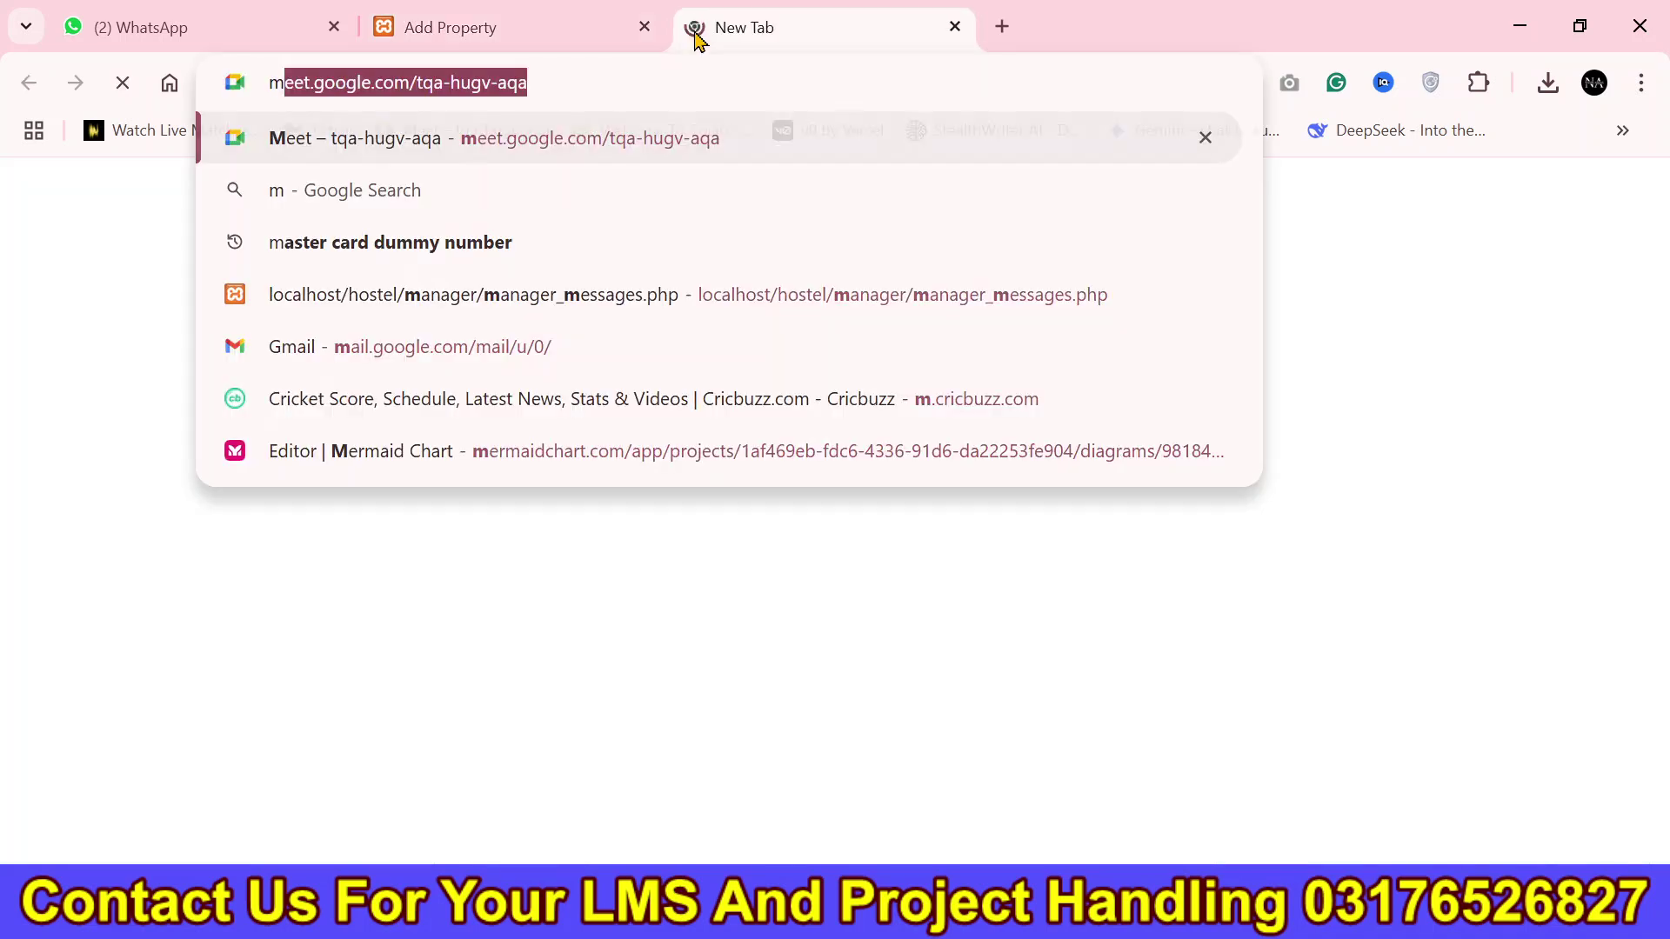
text(uree lati)
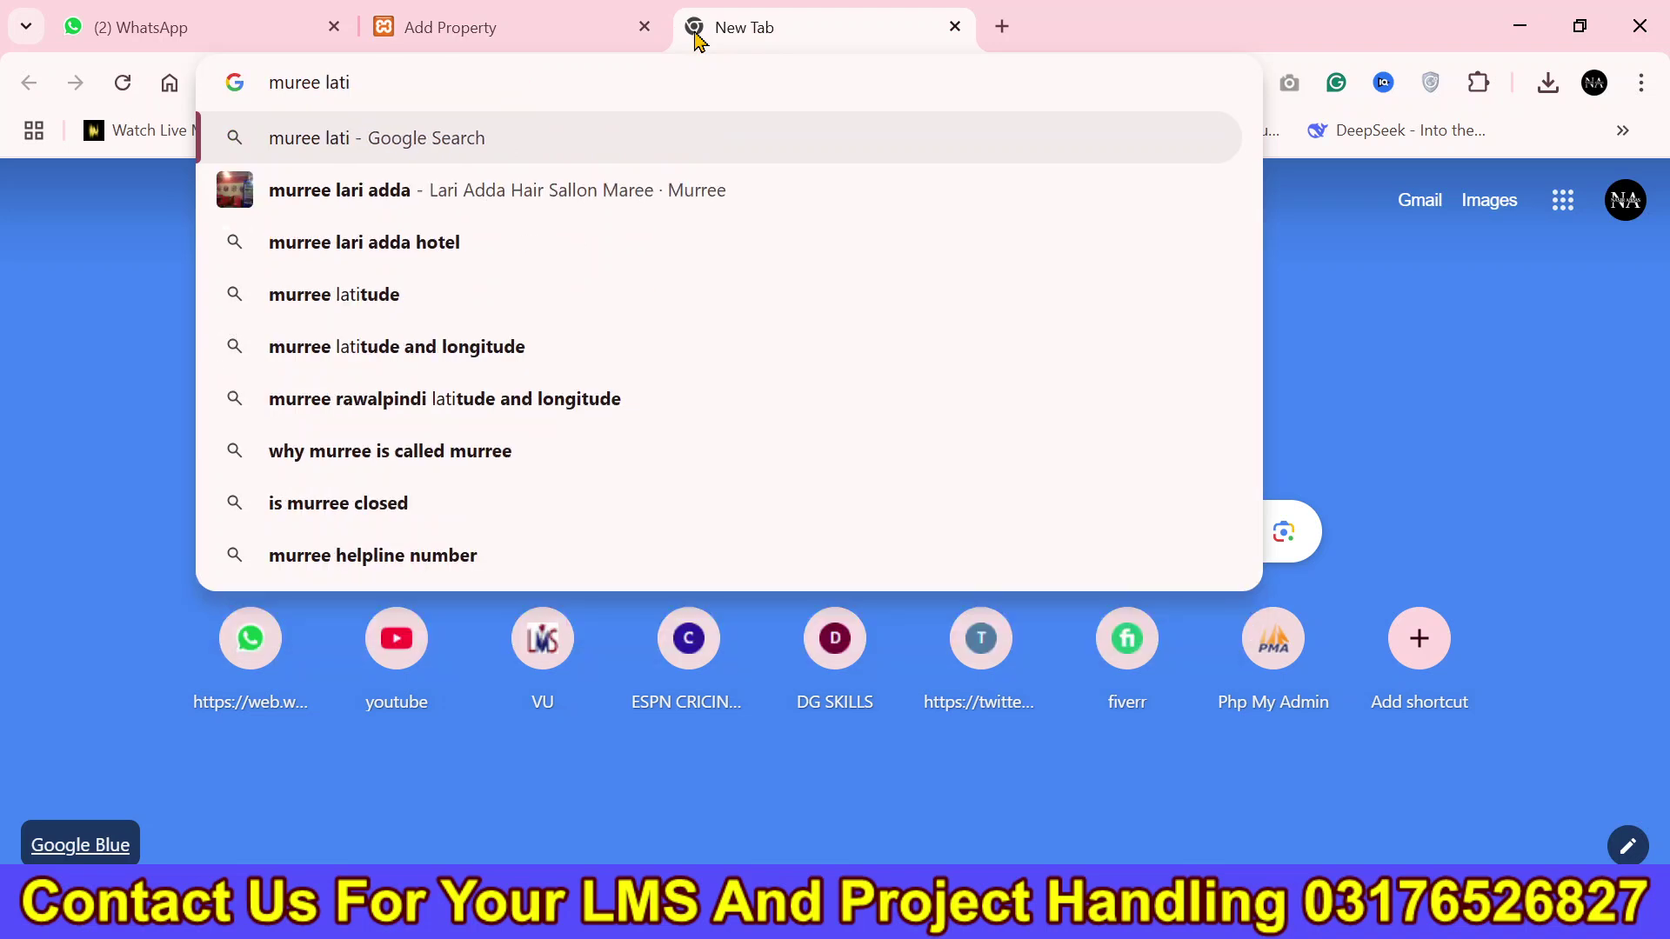
click(598, 352)
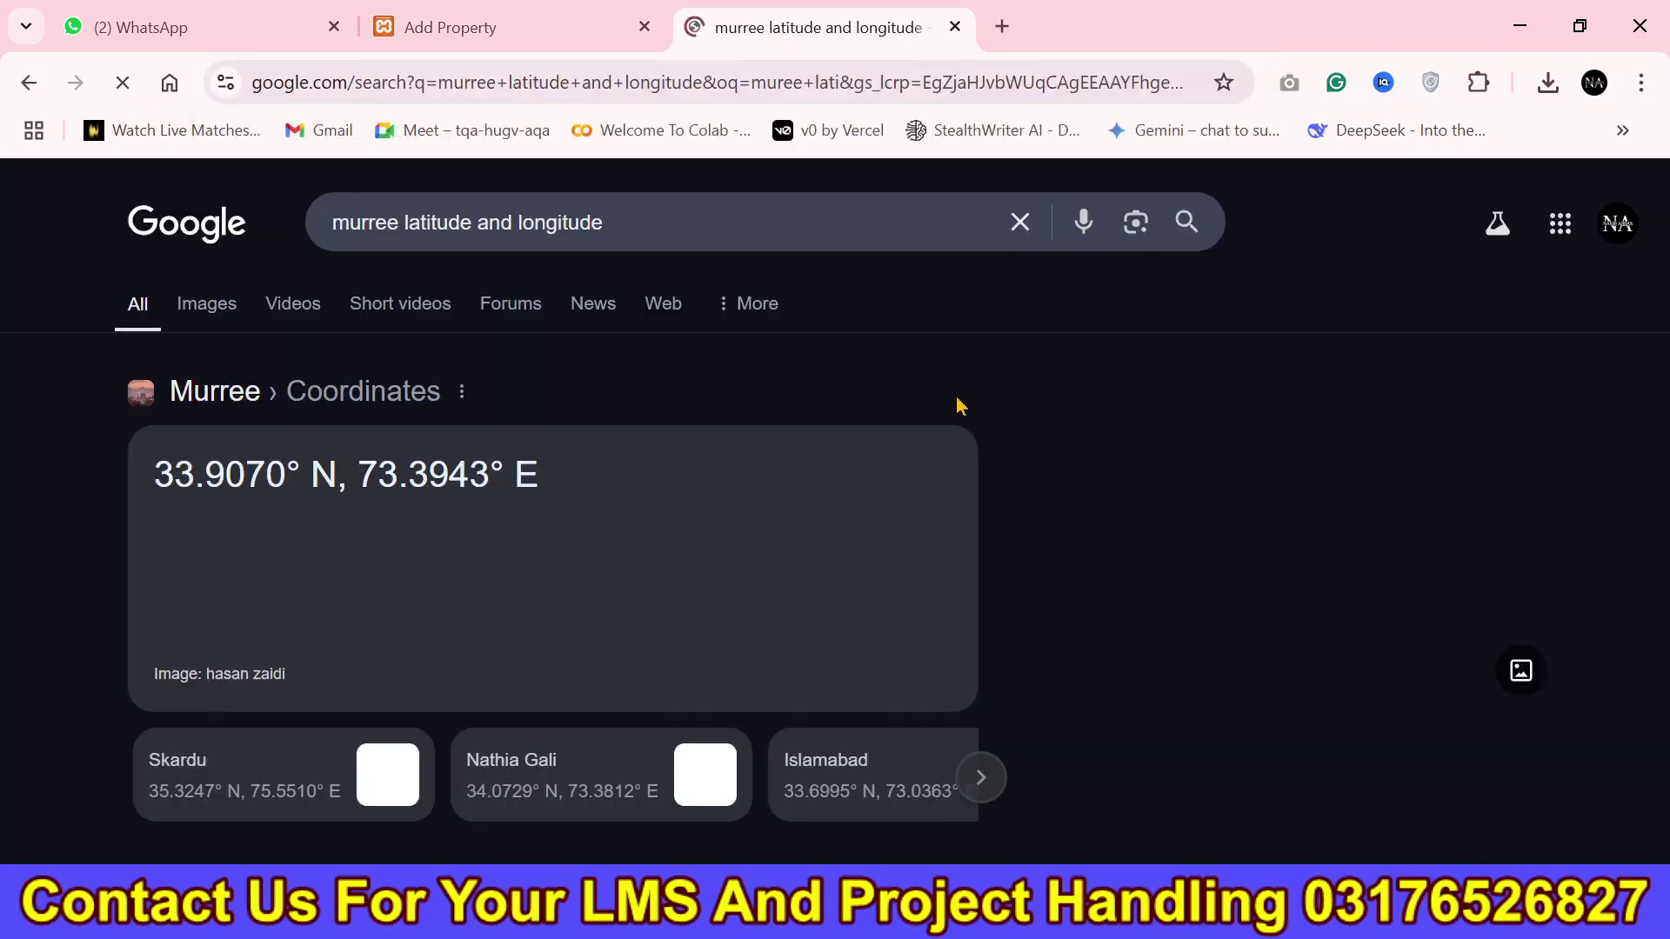
double_click(277, 489)
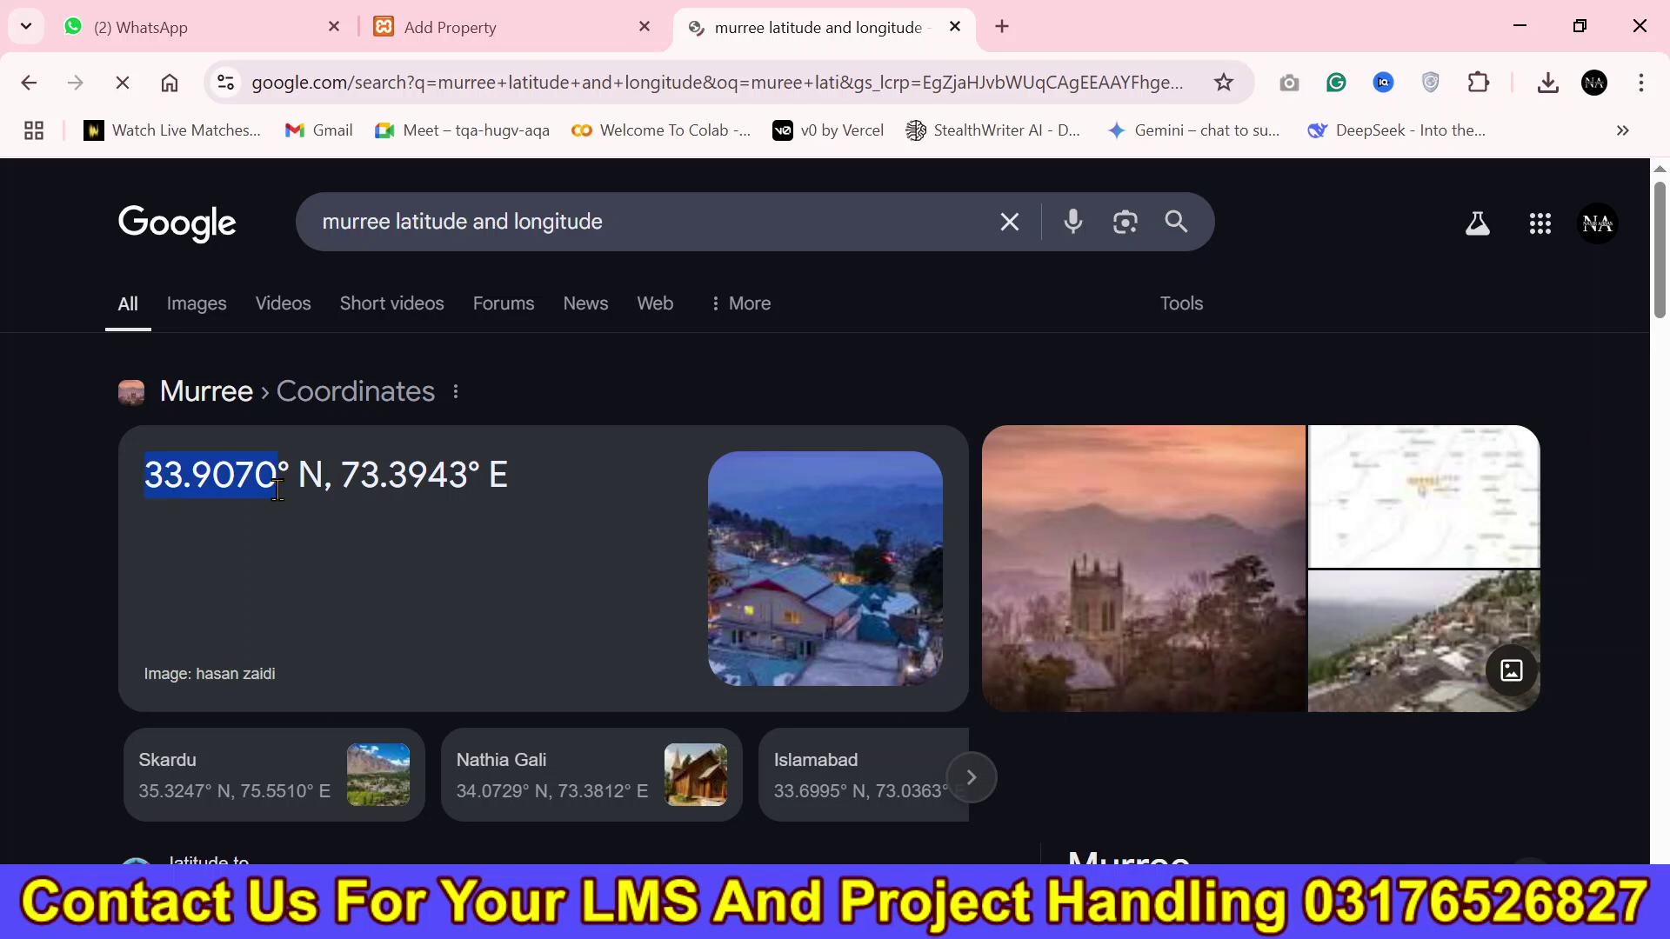
click(450, 12)
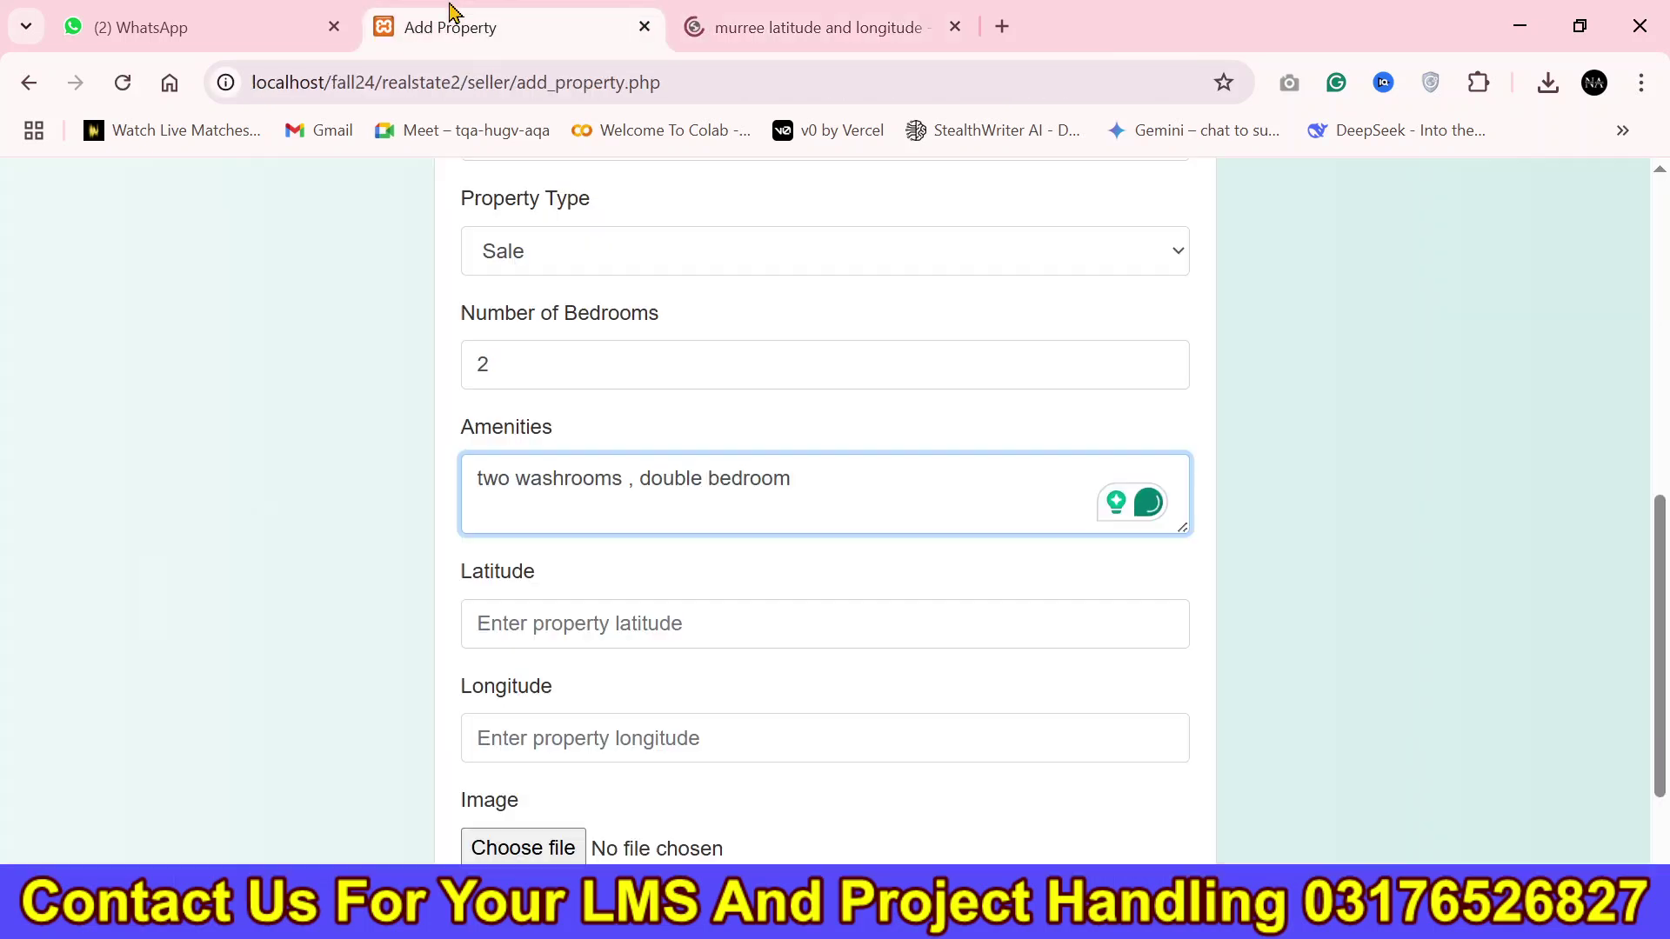
click(681, 615)
key(ctrl+v)
Copy Murree's longitude 73.3943 from the results into the Longitude field.
click(746, 26)
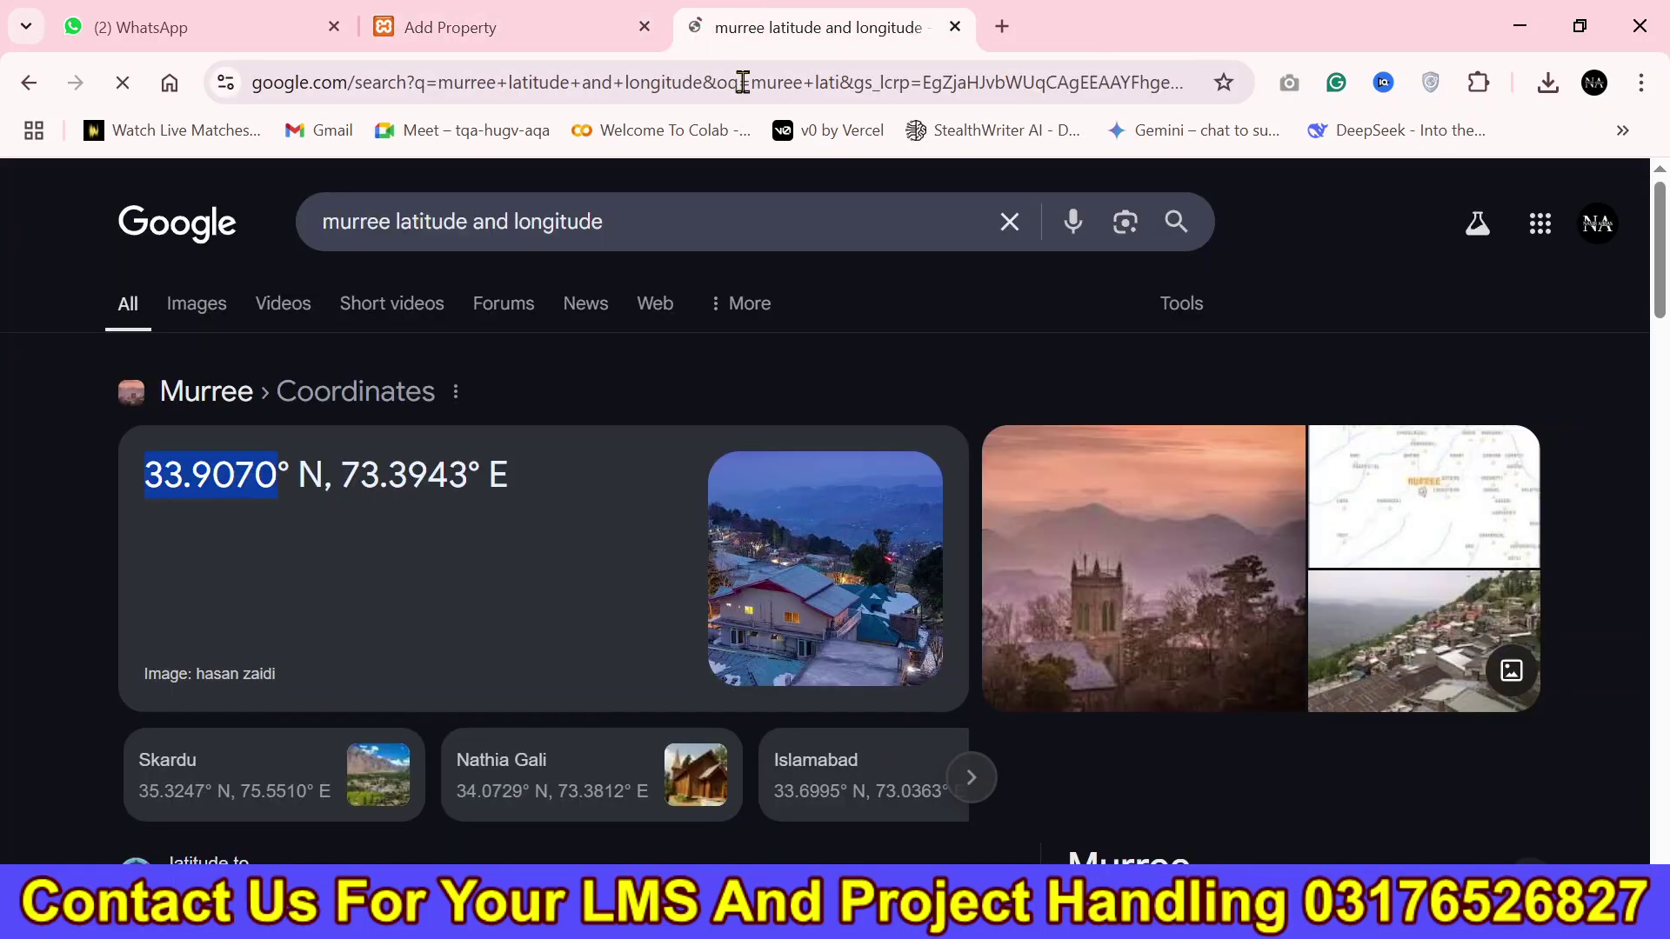
drag(340, 474, 466, 472)
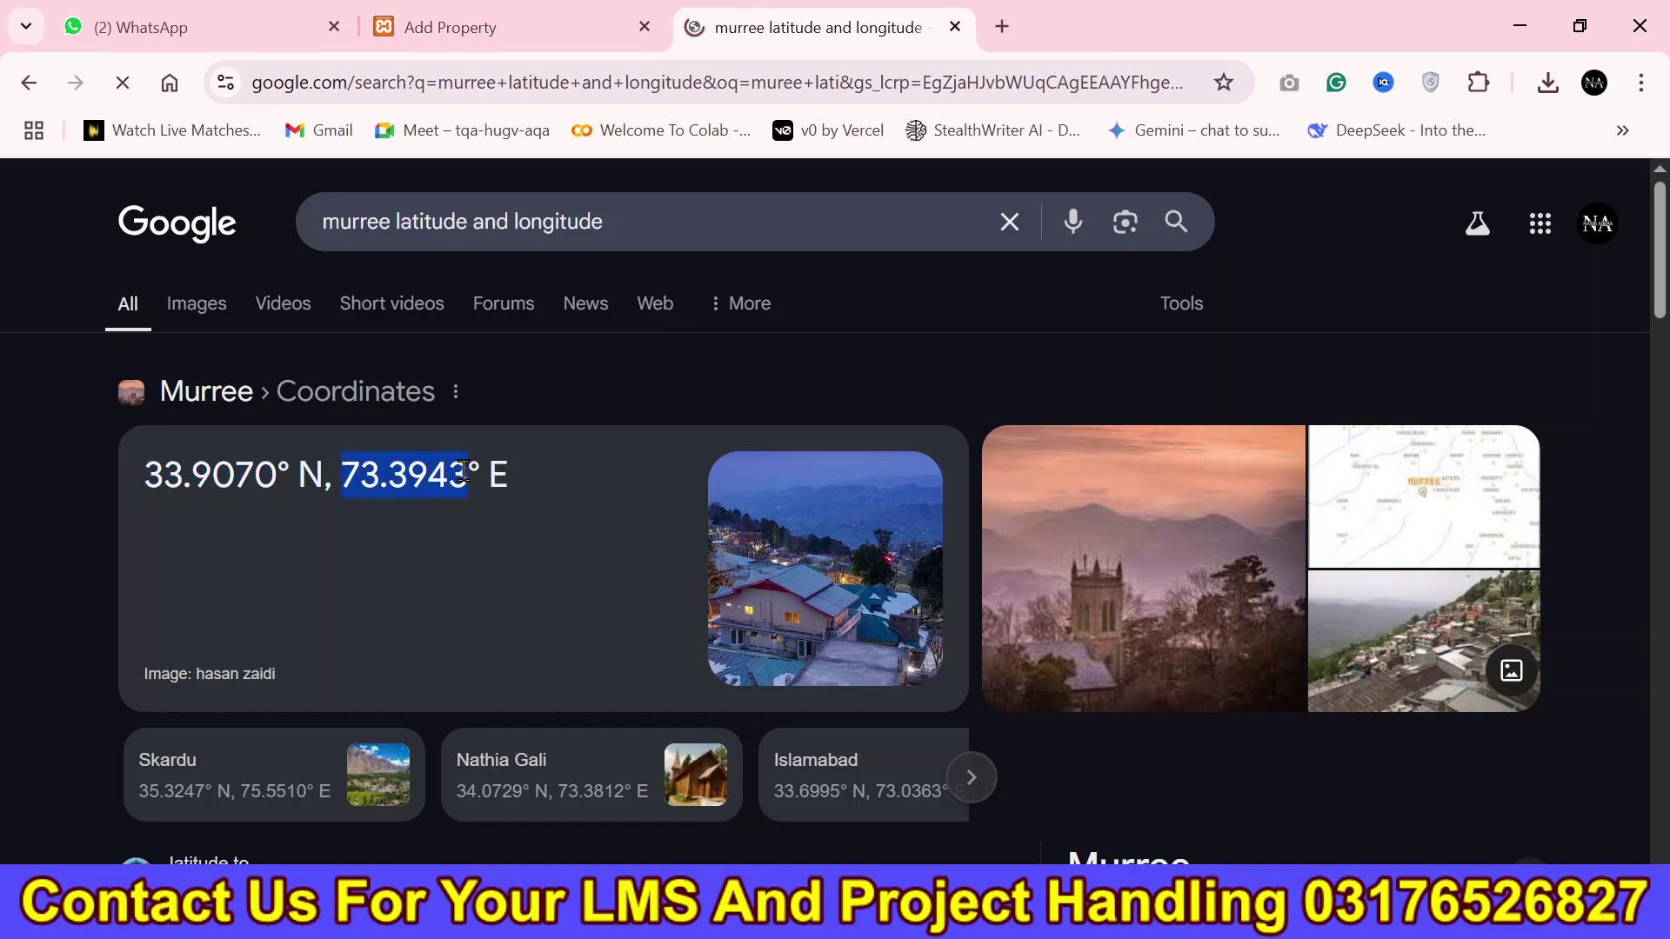
click(495, 23)
click(712, 739)
key(ctrl+v)
scroll(721, 668, down, 2)
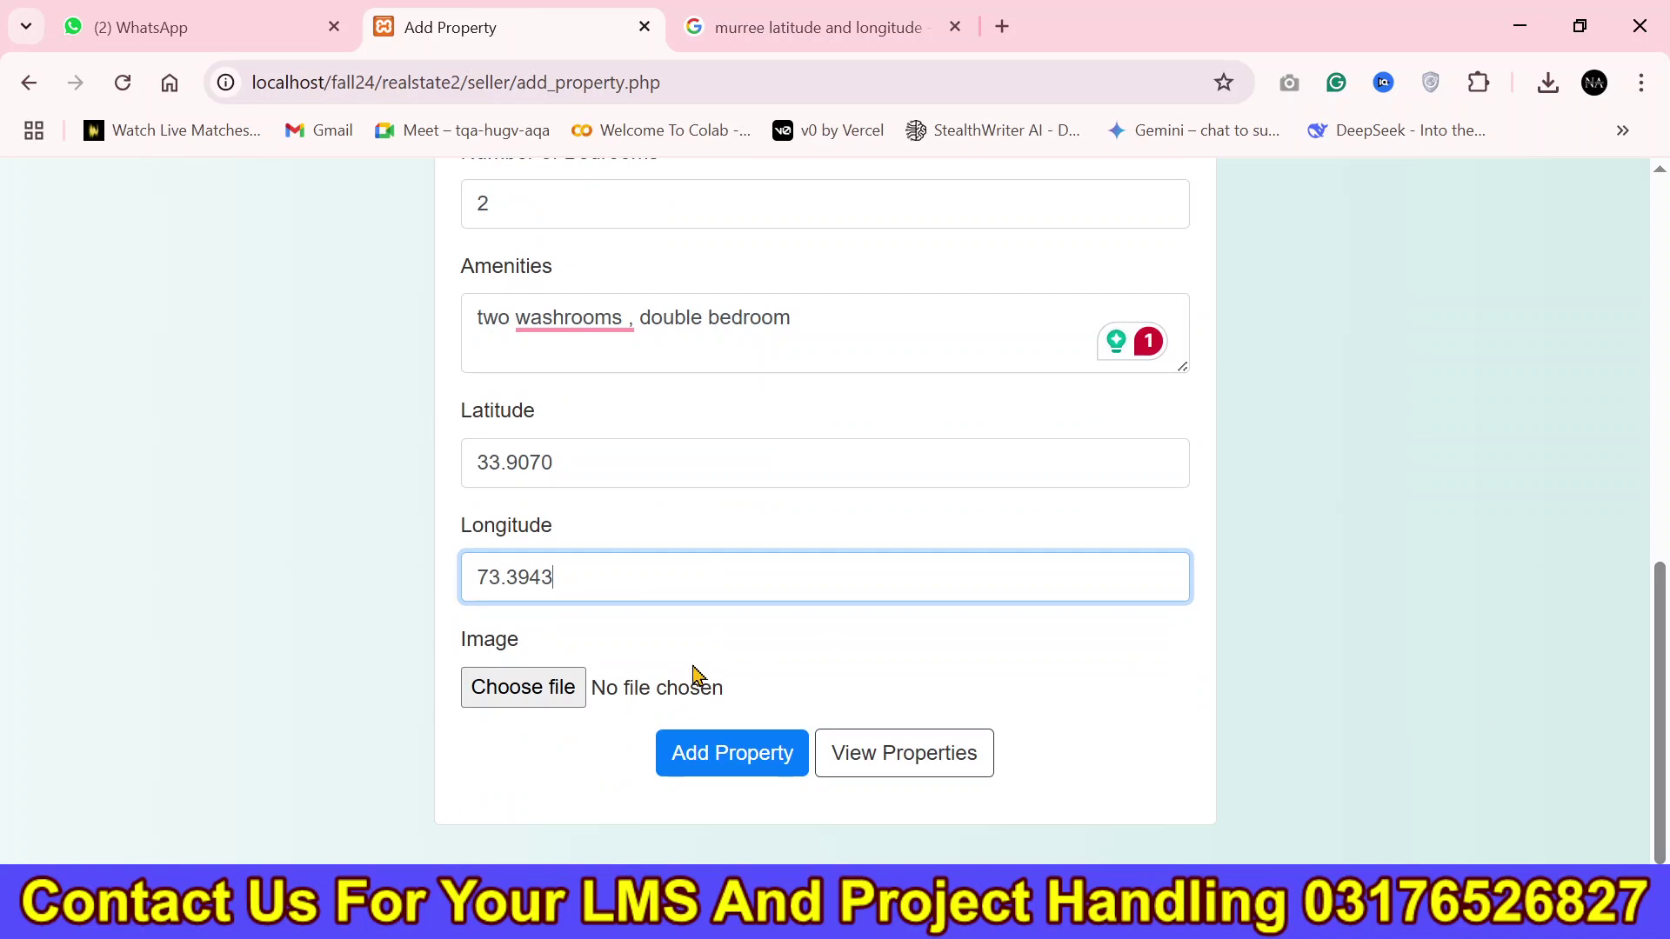
Attach the cs201 image from Pictures and submit the Test Yt Property listing.
click(626, 700)
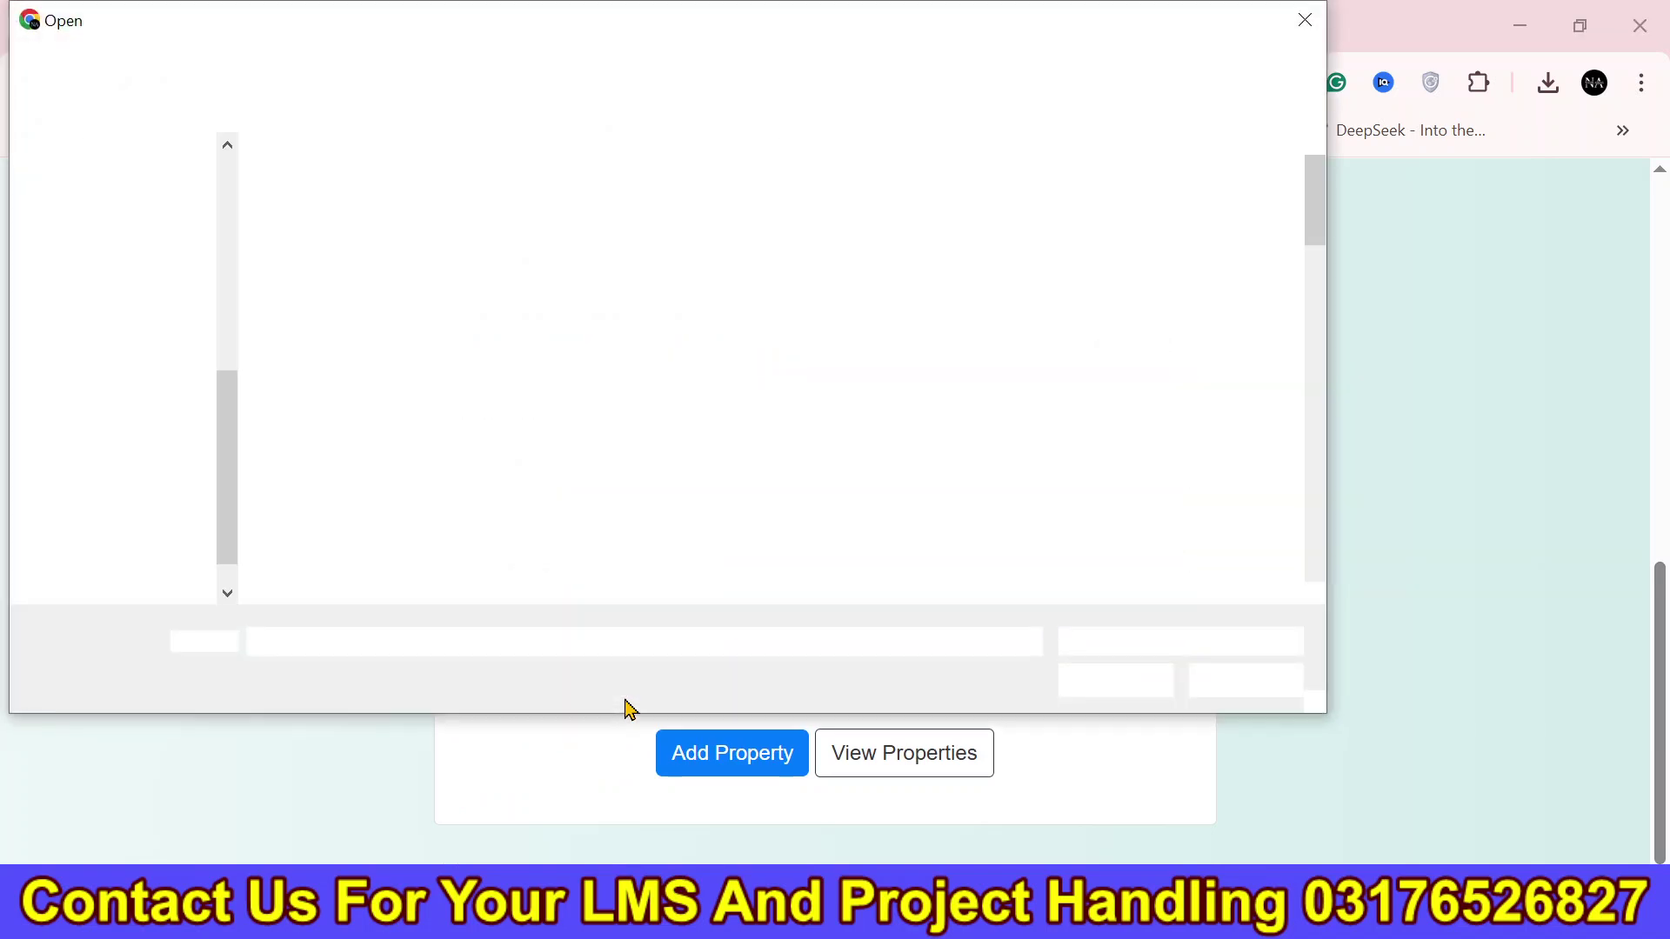
click(169, 401)
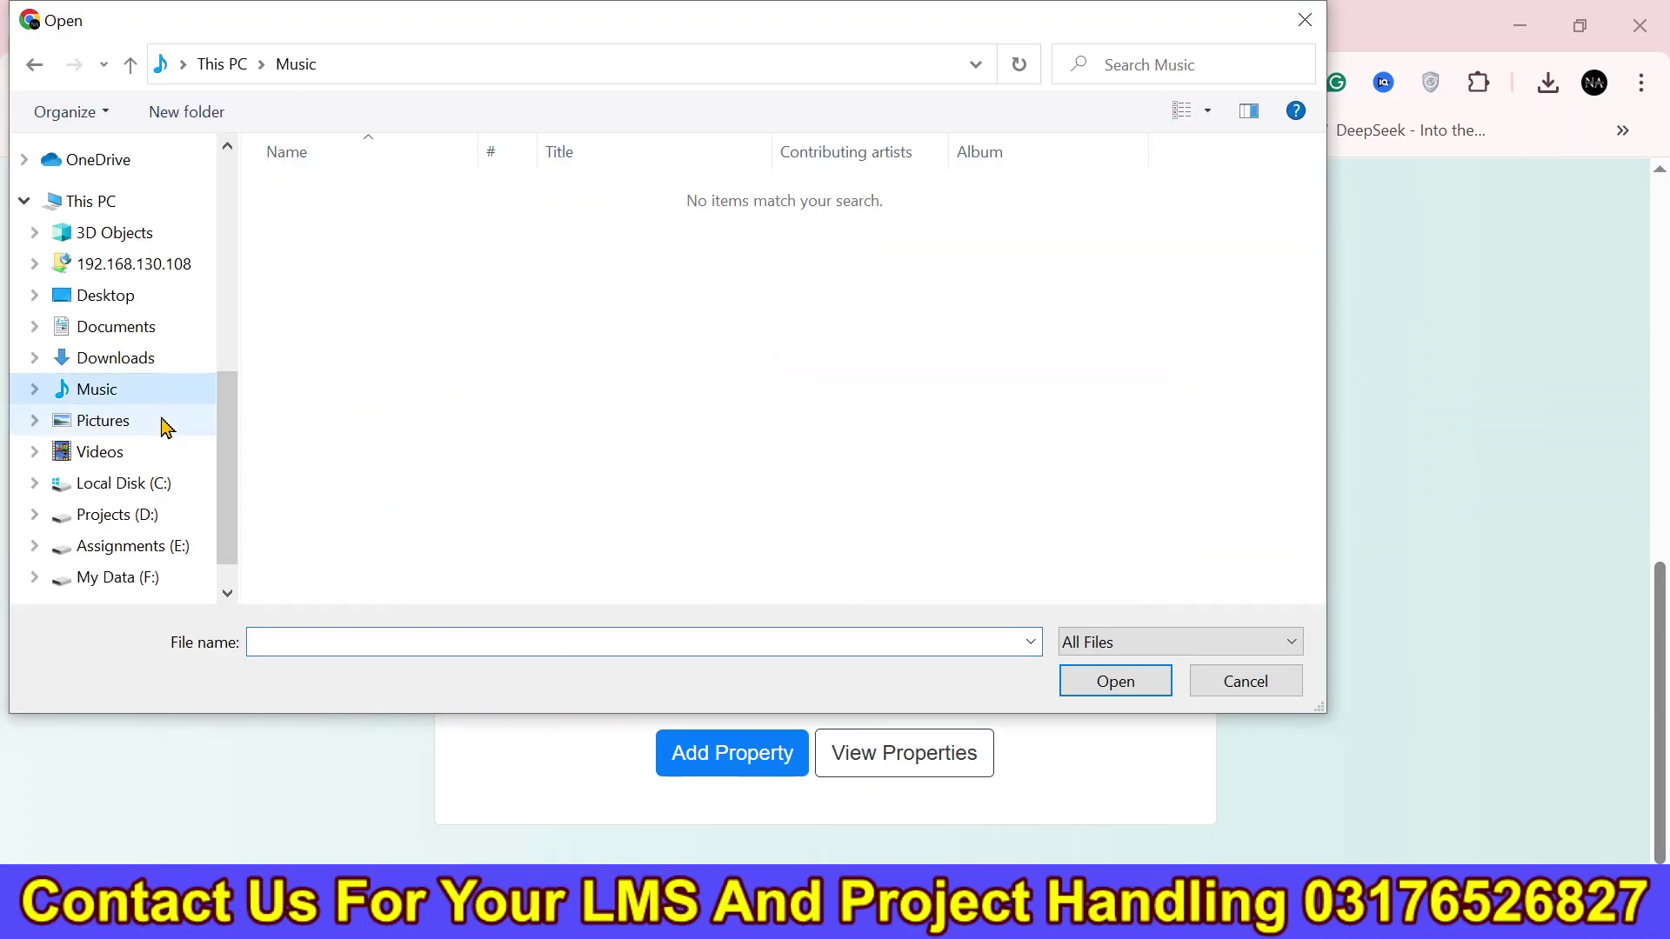
click(102, 421)
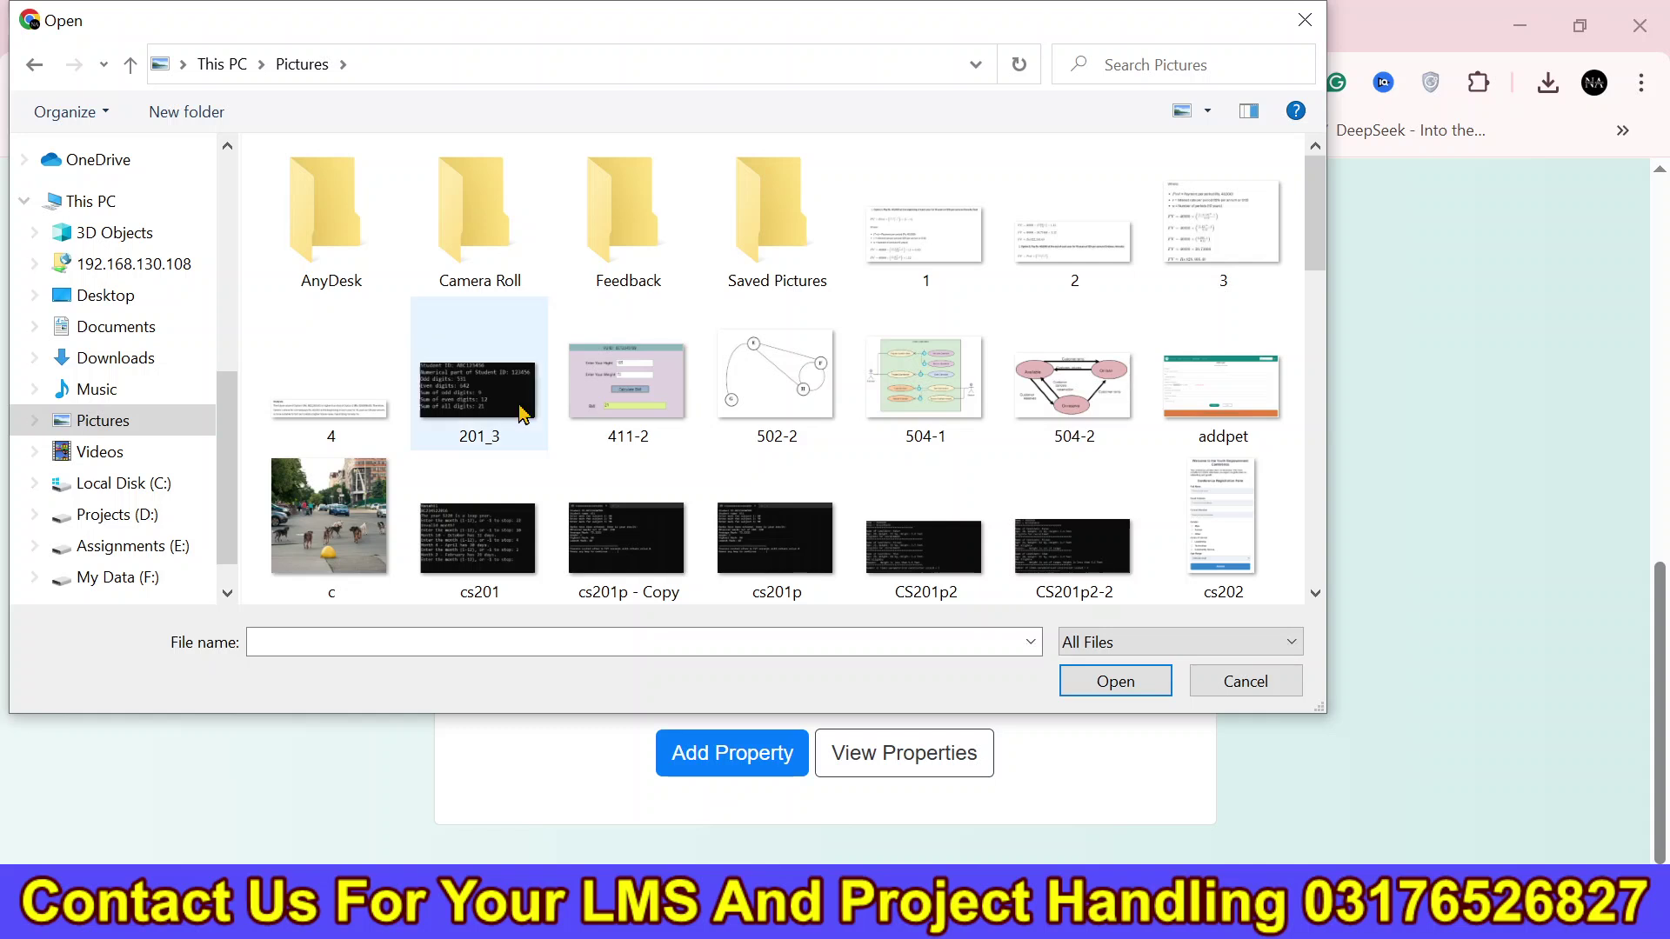
click(483, 534)
click(1112, 679)
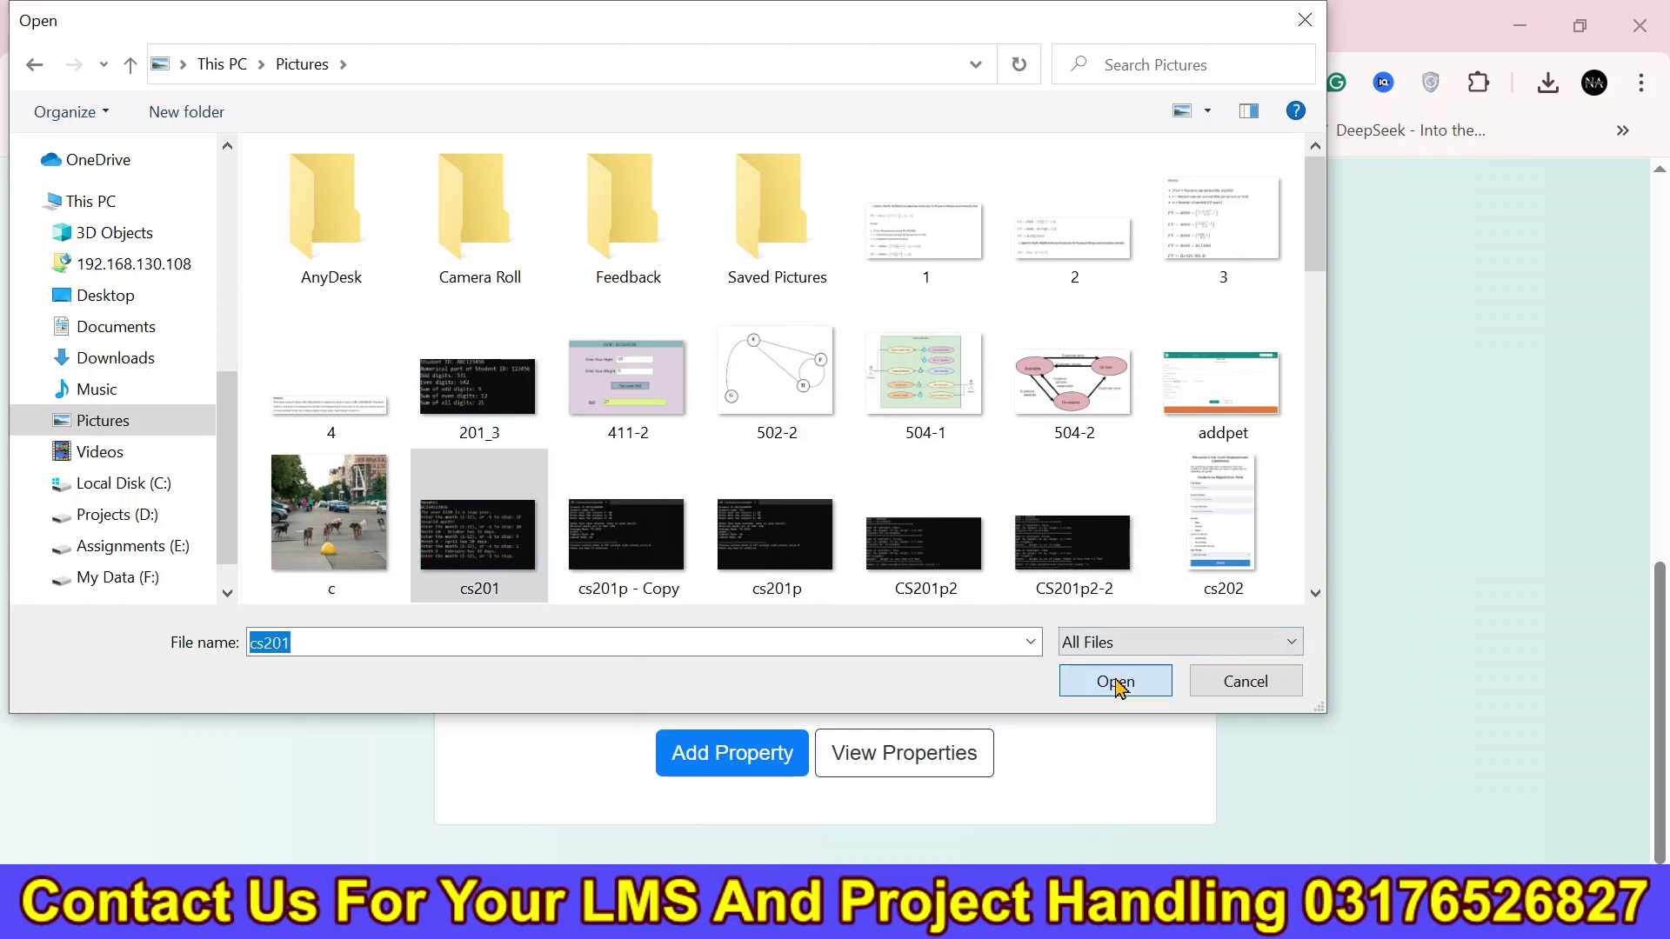
click(777, 751)
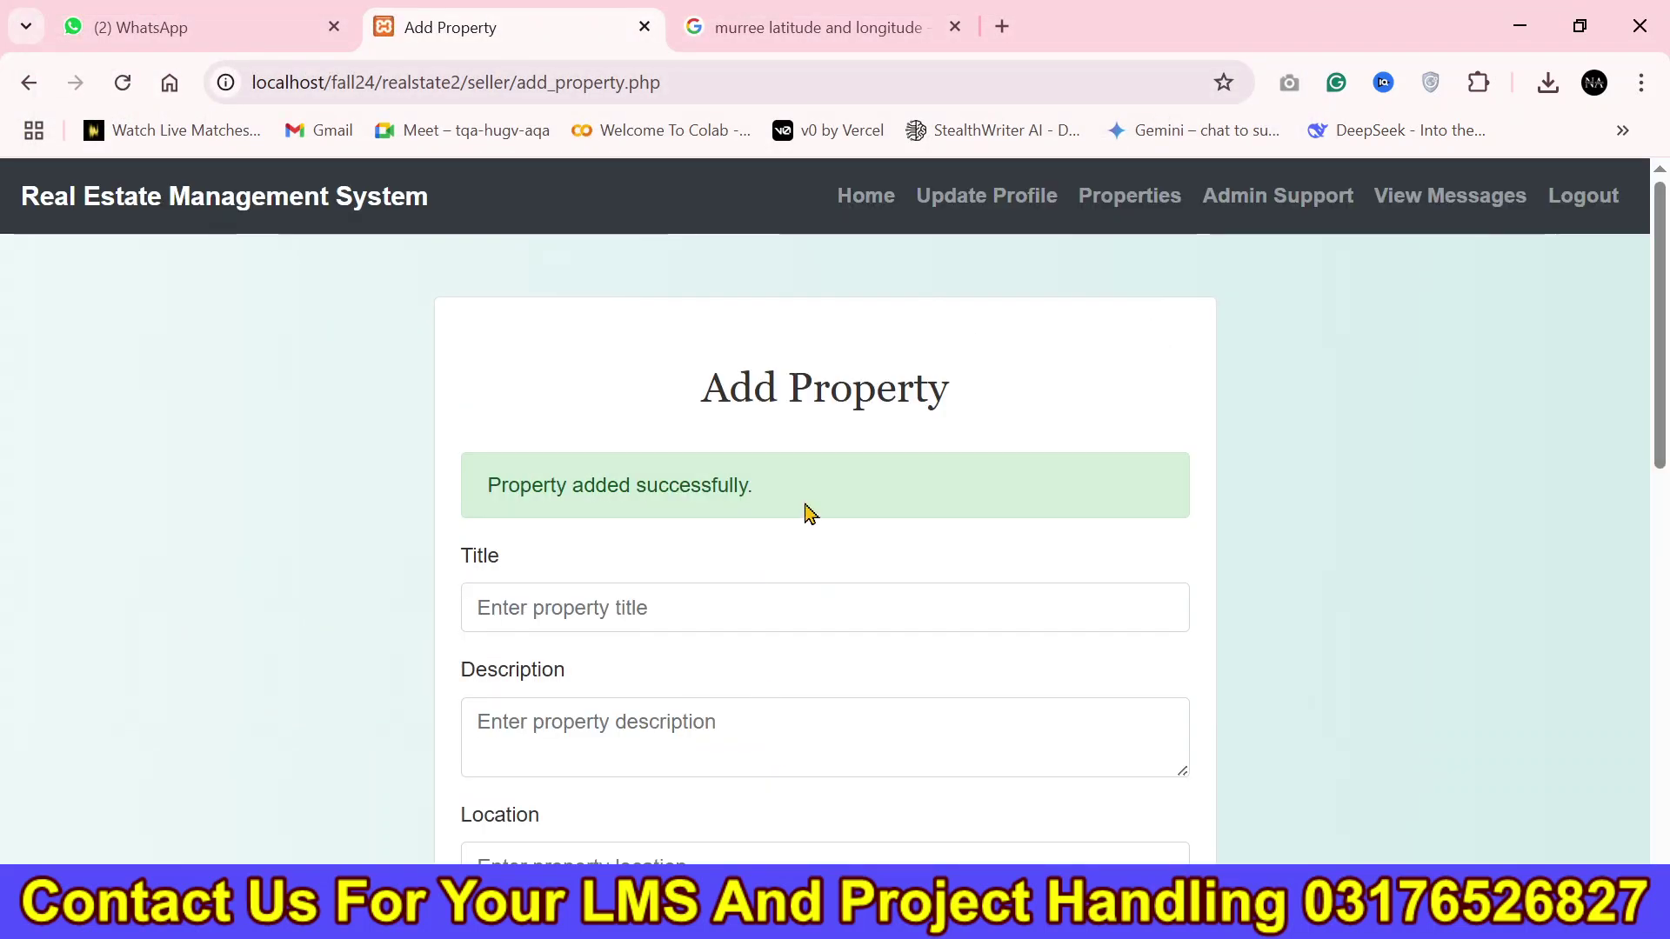
scroll(824, 565, down, 10)
Visit View Properties, Admin Support and View Messages, then return to Add Property.
click(965, 807)
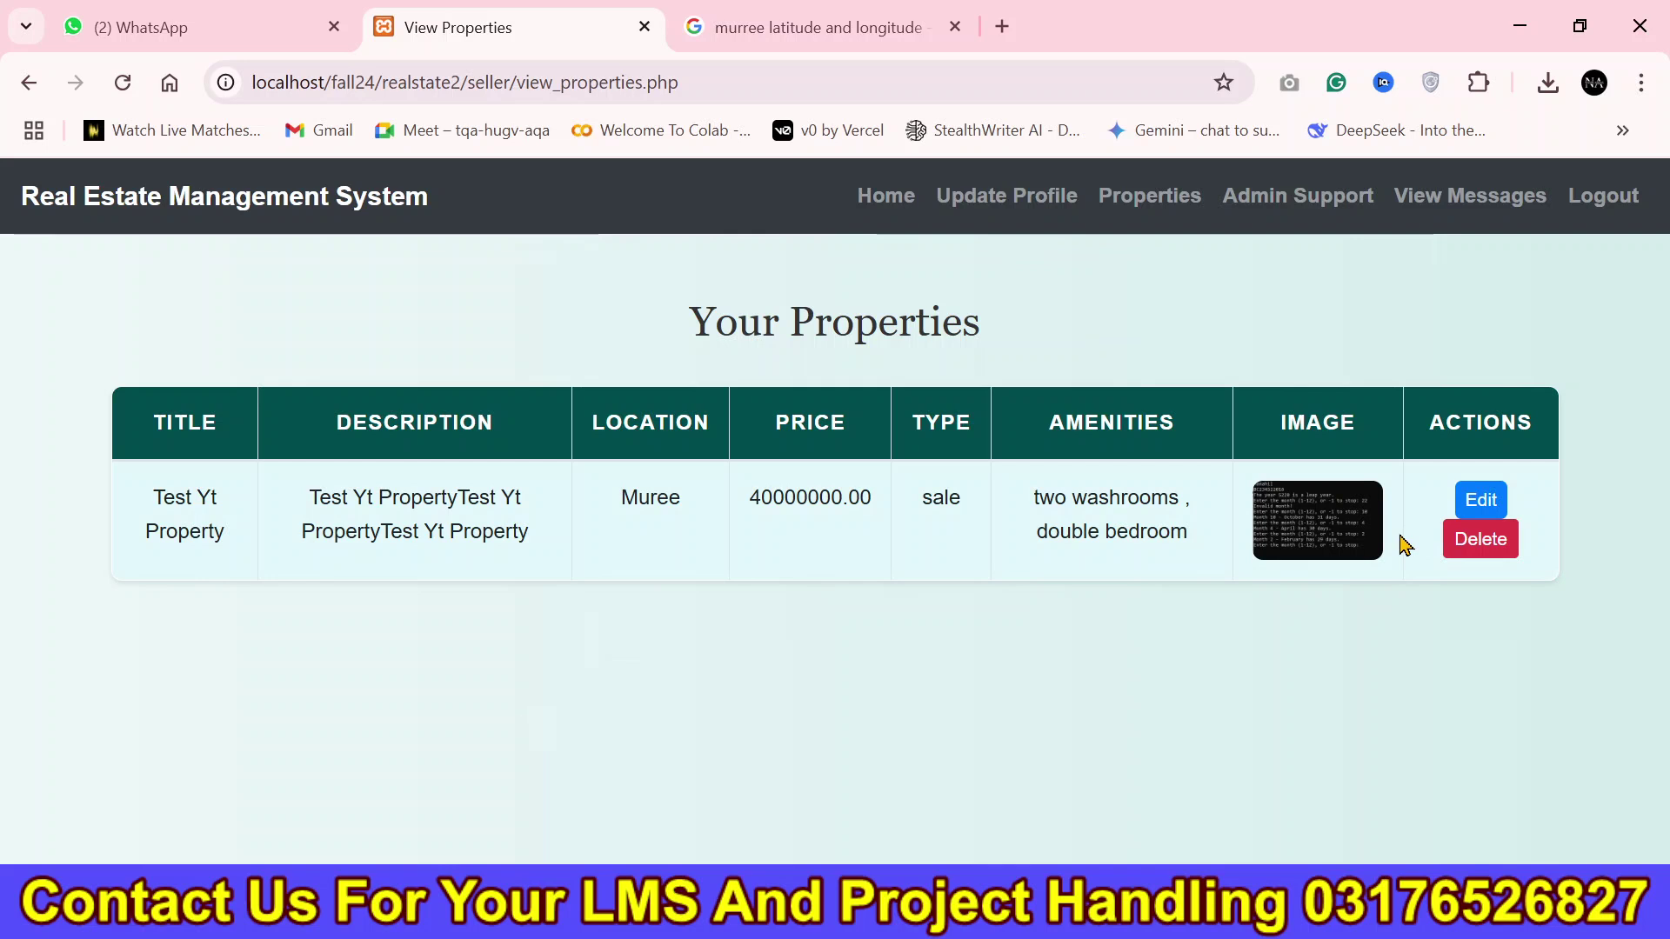
click(1297, 222)
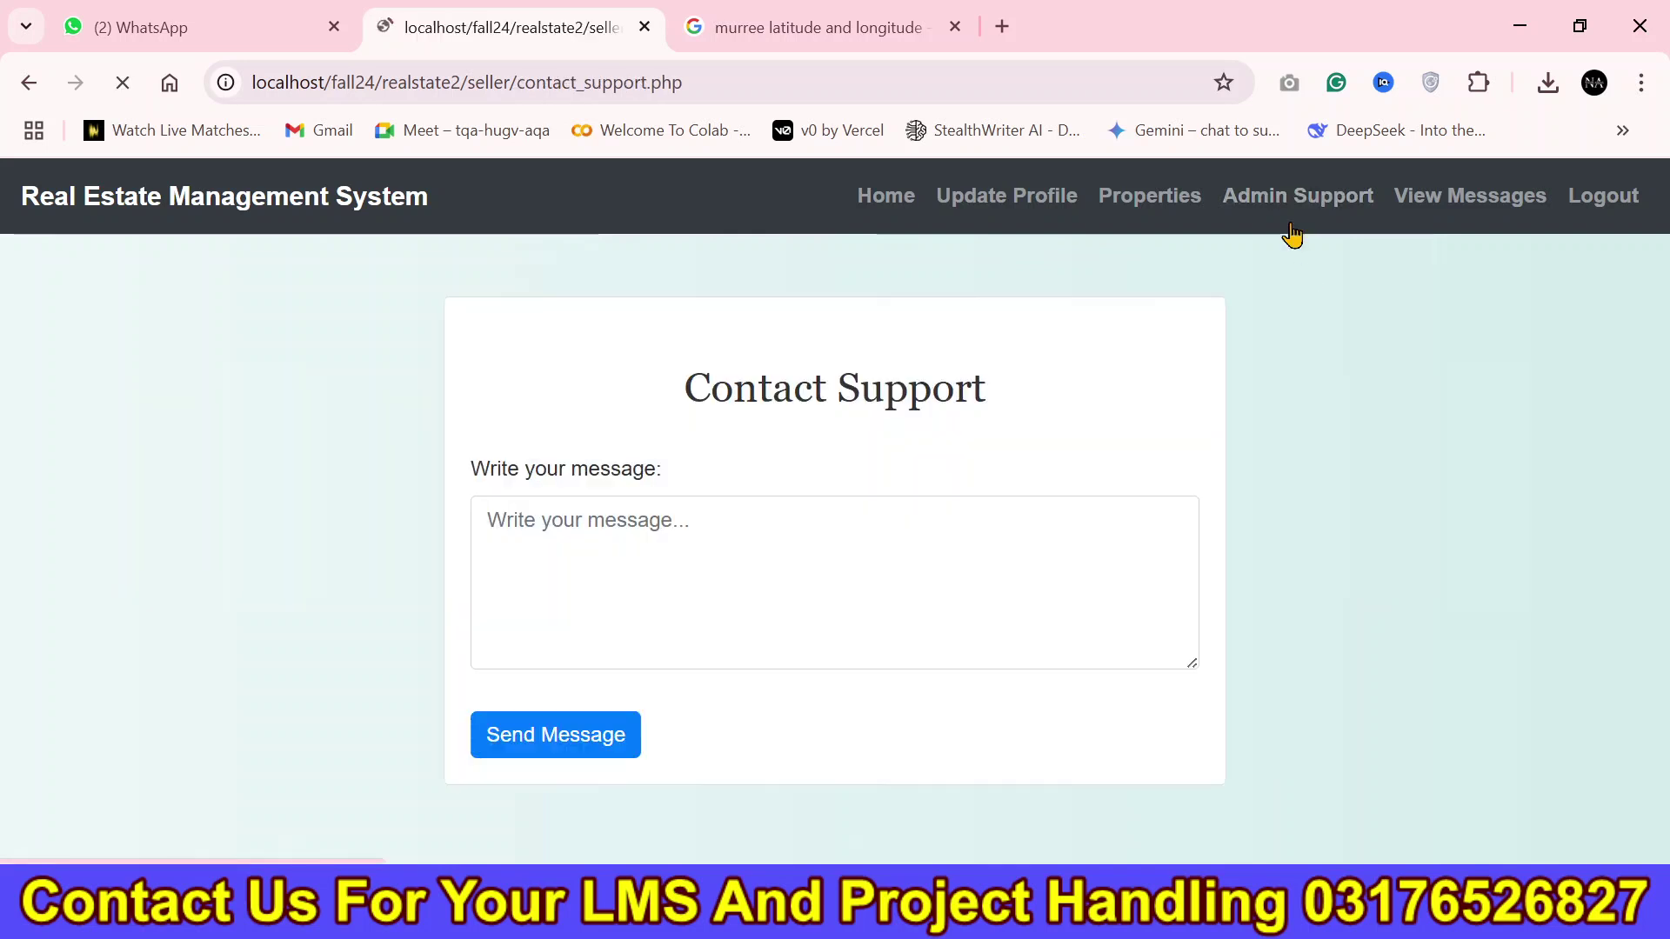
click(1483, 213)
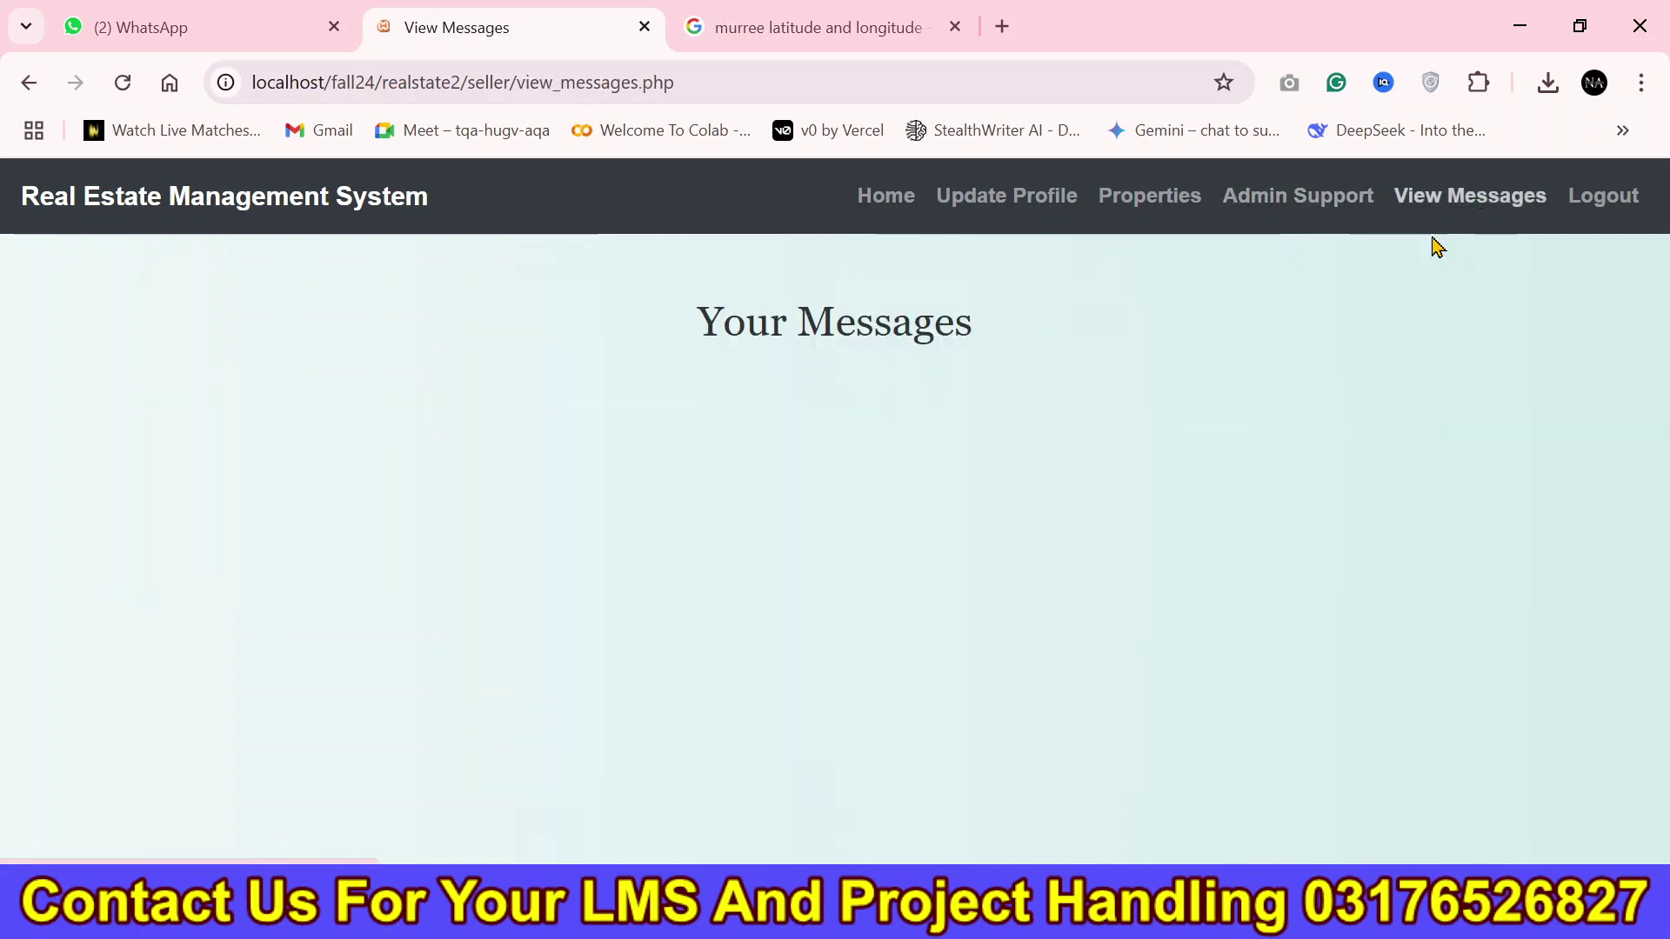
click(1173, 216)
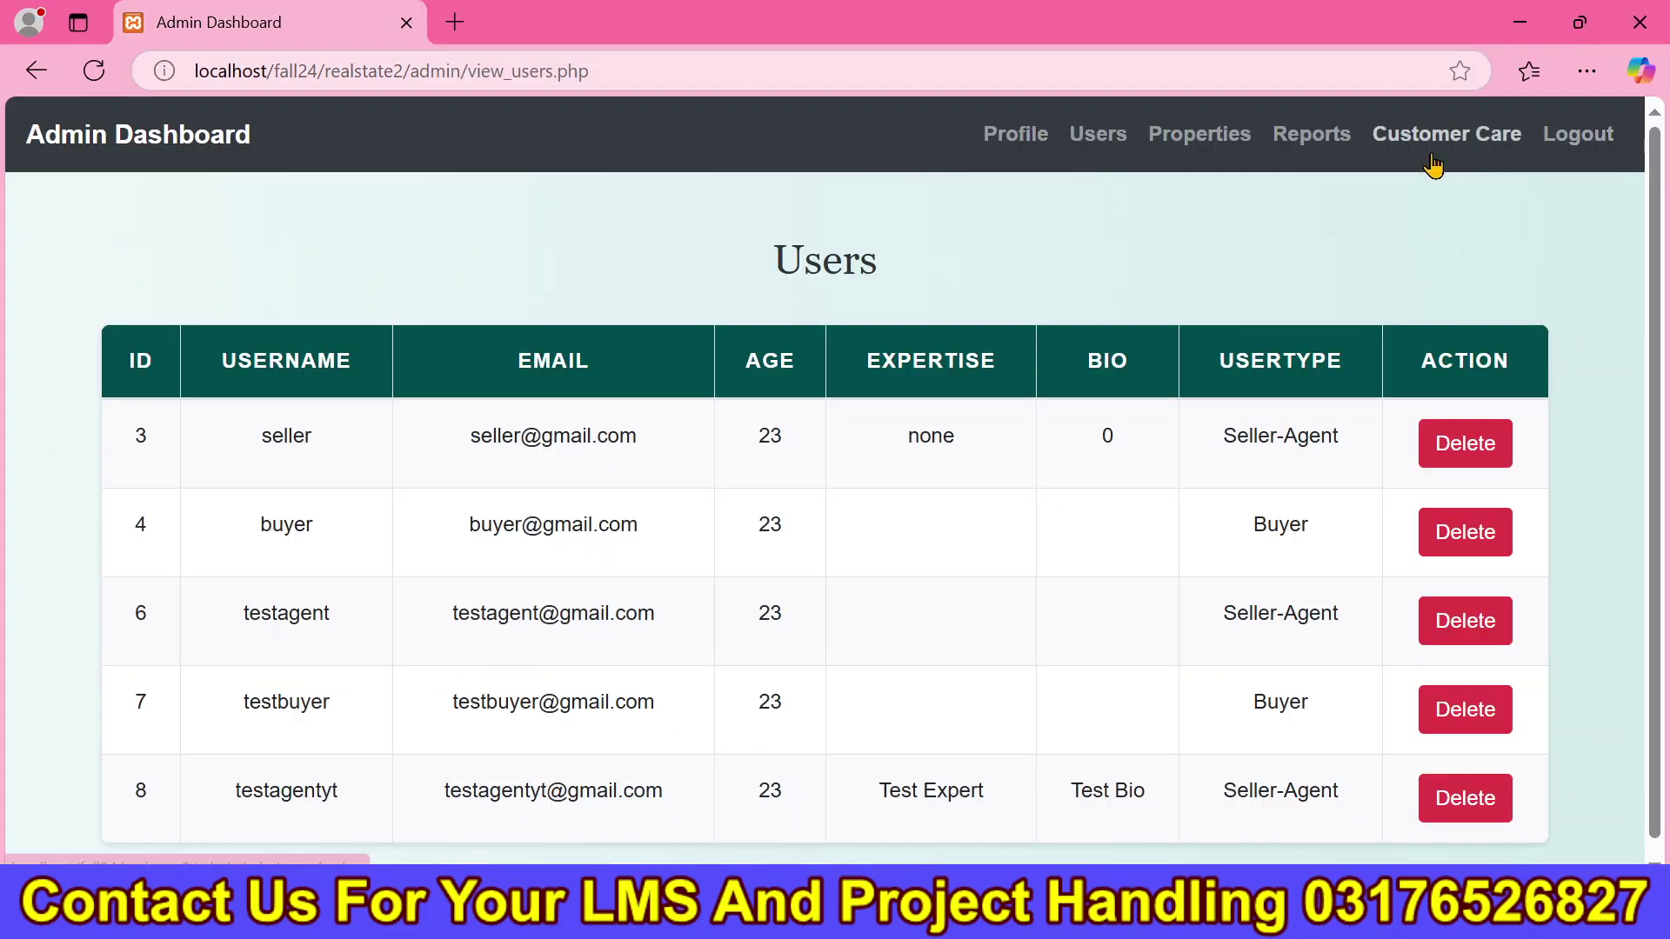
In the admin dashboard, list all properties to check the new listing.
click(1207, 139)
scroll(1328, 749, down, 1)
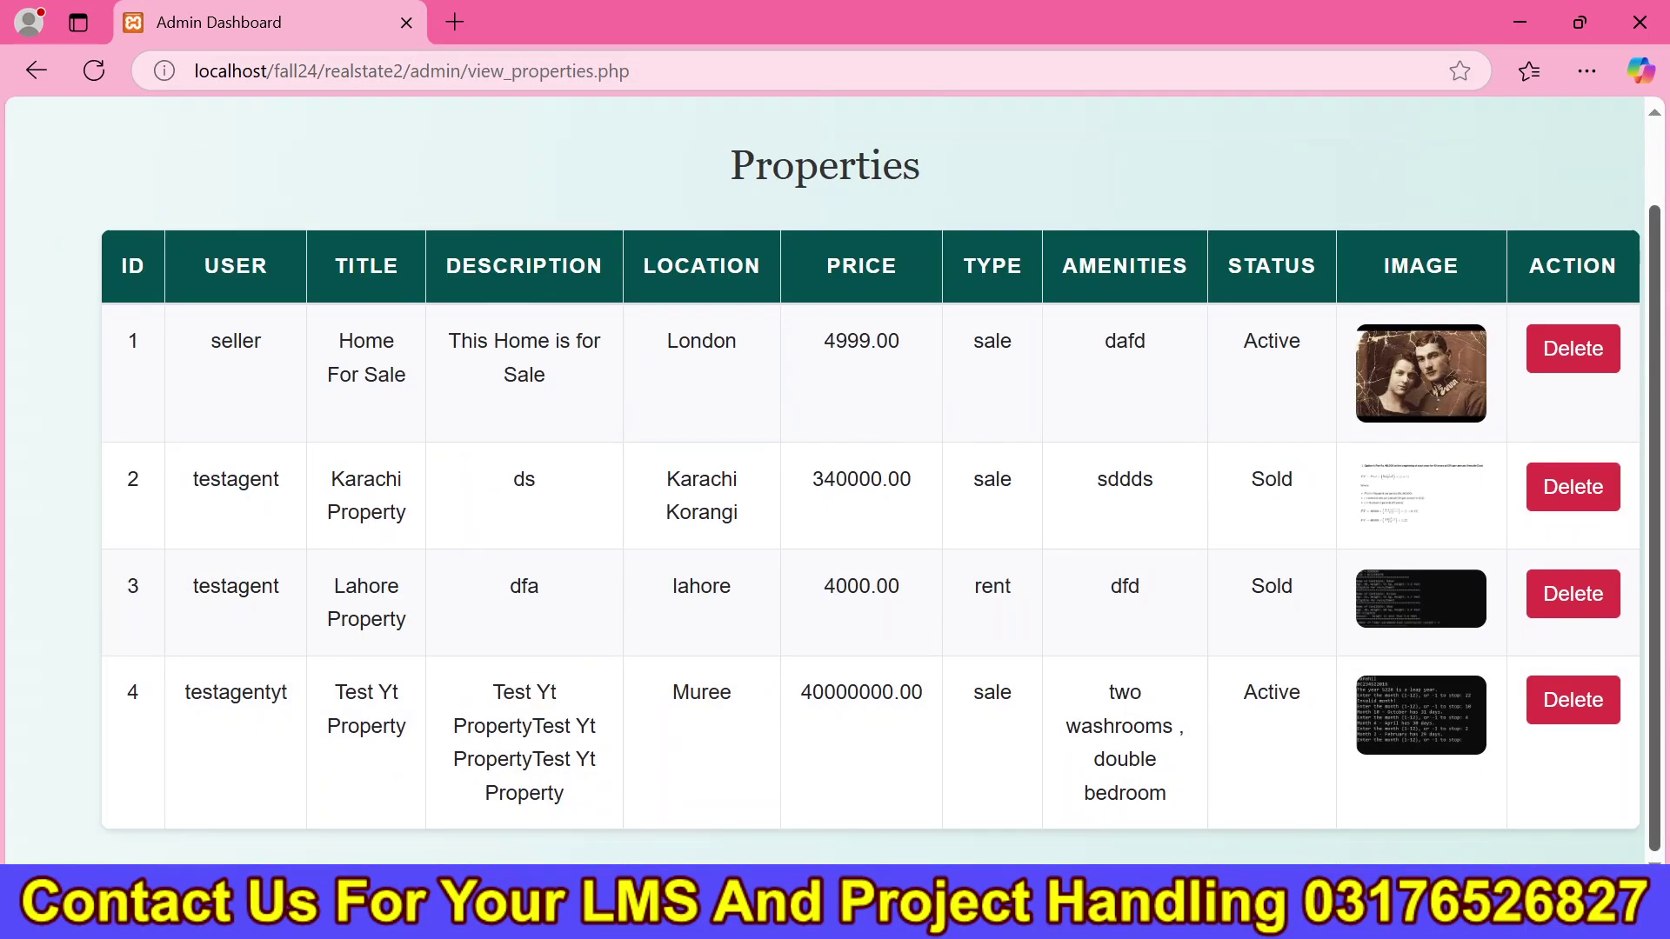
drag(1215, 827, 531, 759)
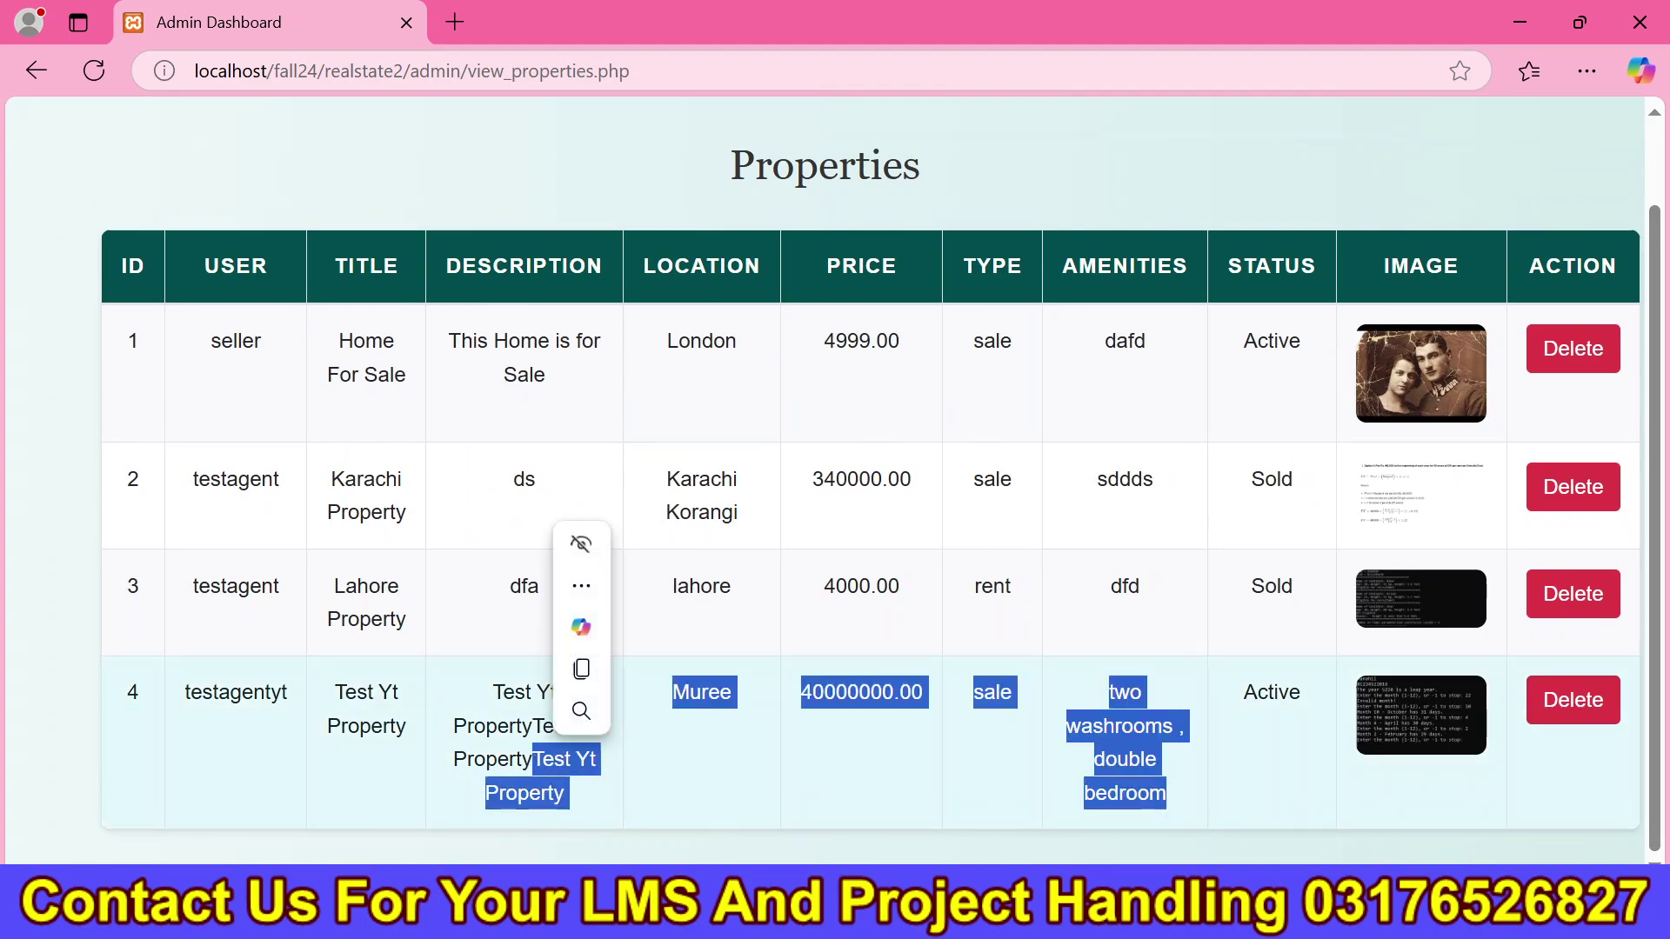
scroll(1661, 296, up, 1)
Log out of admin and request View Details on the Test Yt Property card.
click(1592, 158)
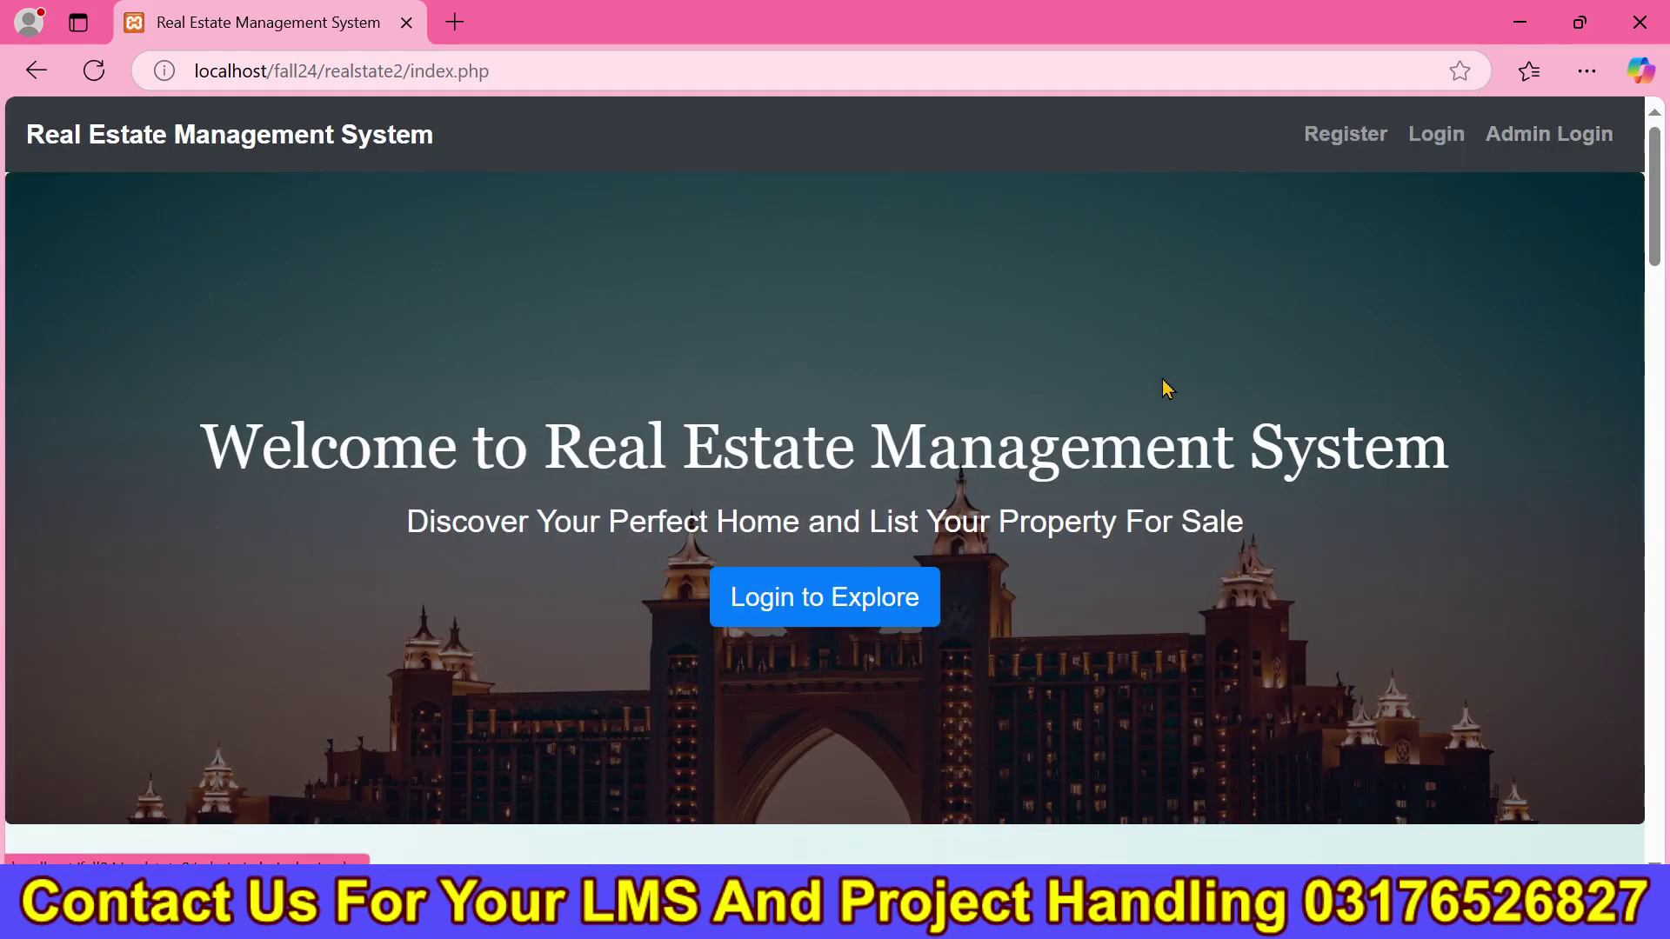
drag(1656, 185, 1661, 608)
drag(174, 434, 354, 764)
click(959, 750)
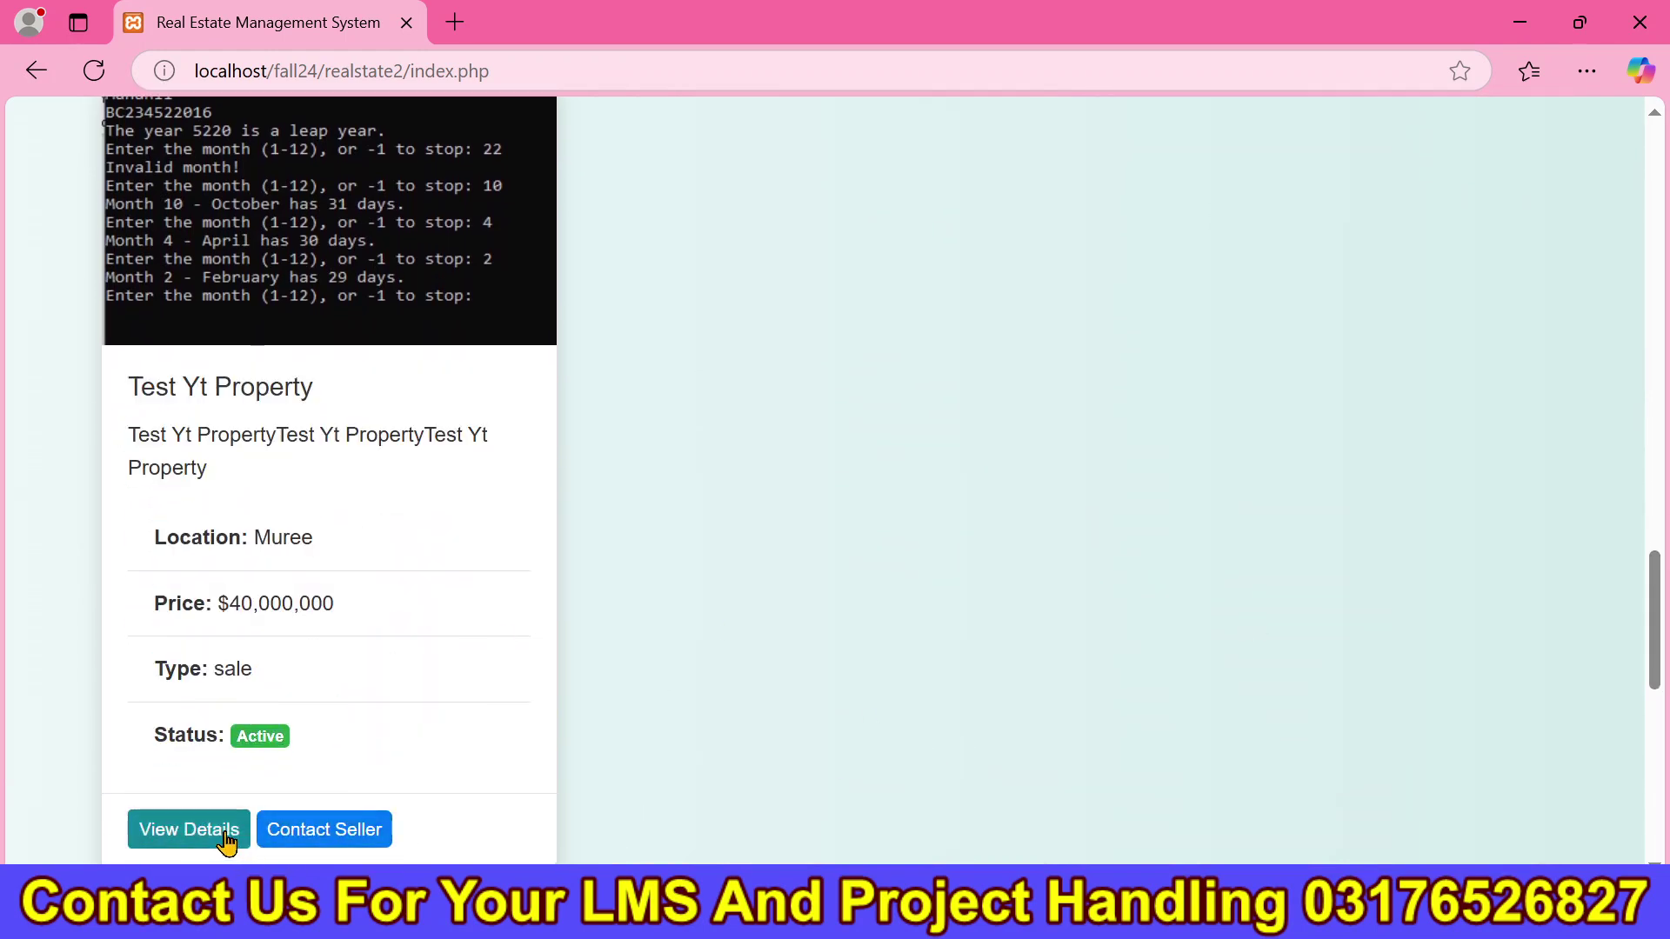
click(225, 833)
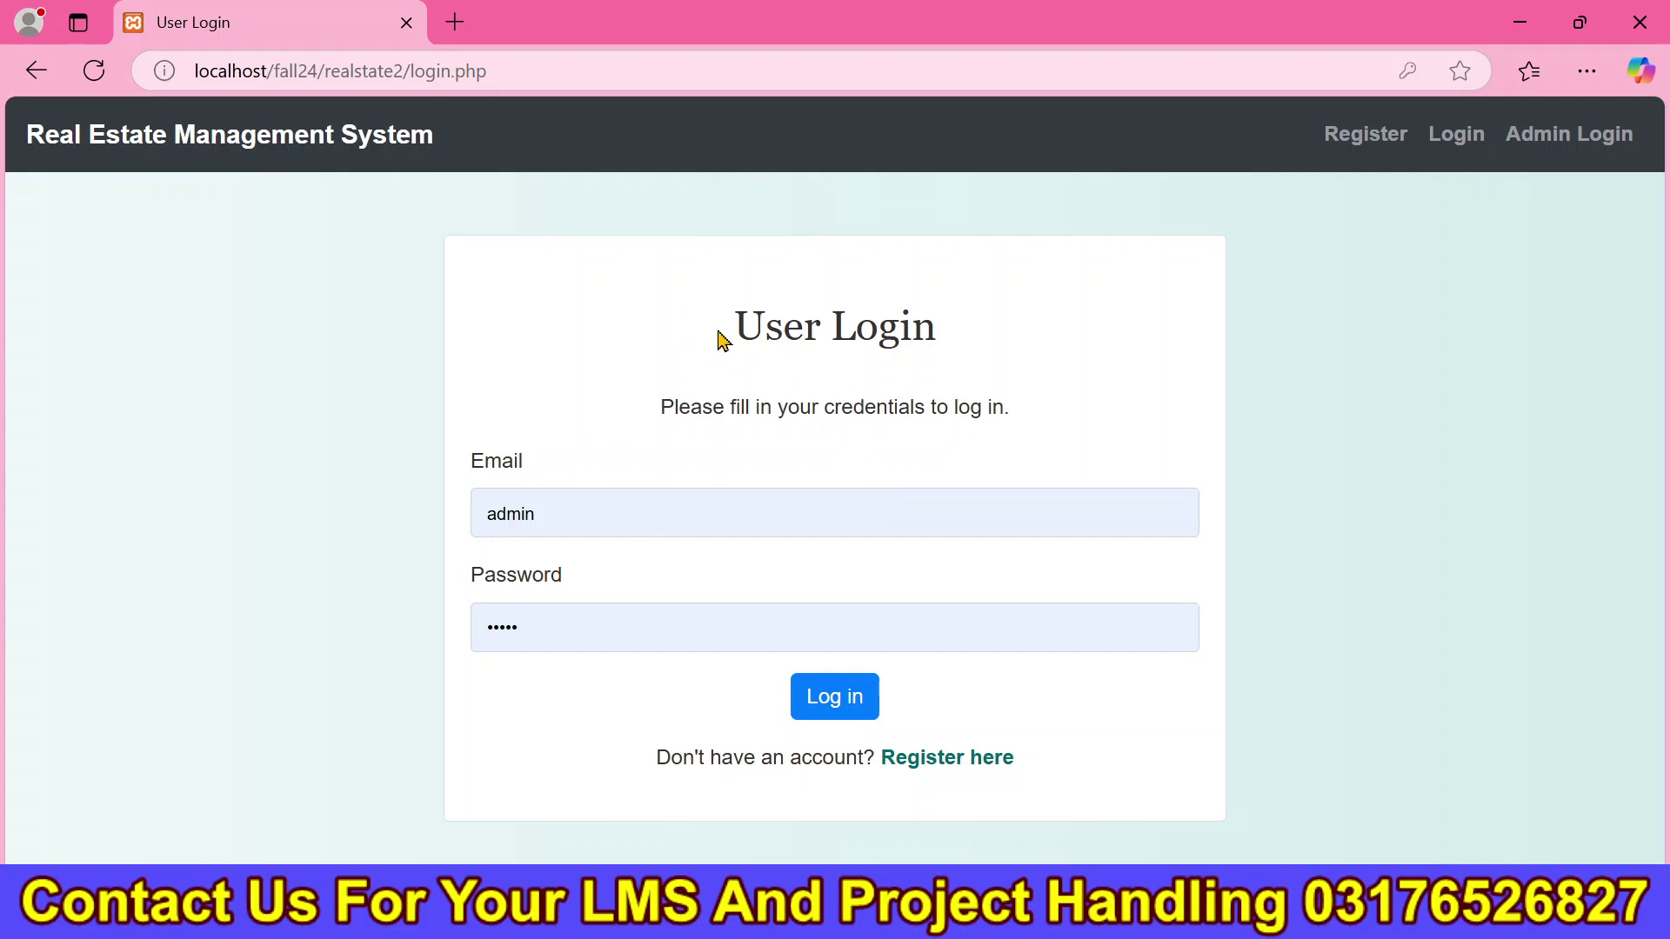
Open the registration form and enter username 'testyt', a saved phone number and the e-mail.
drag(720, 339, 1099, 469)
click(1395, 149)
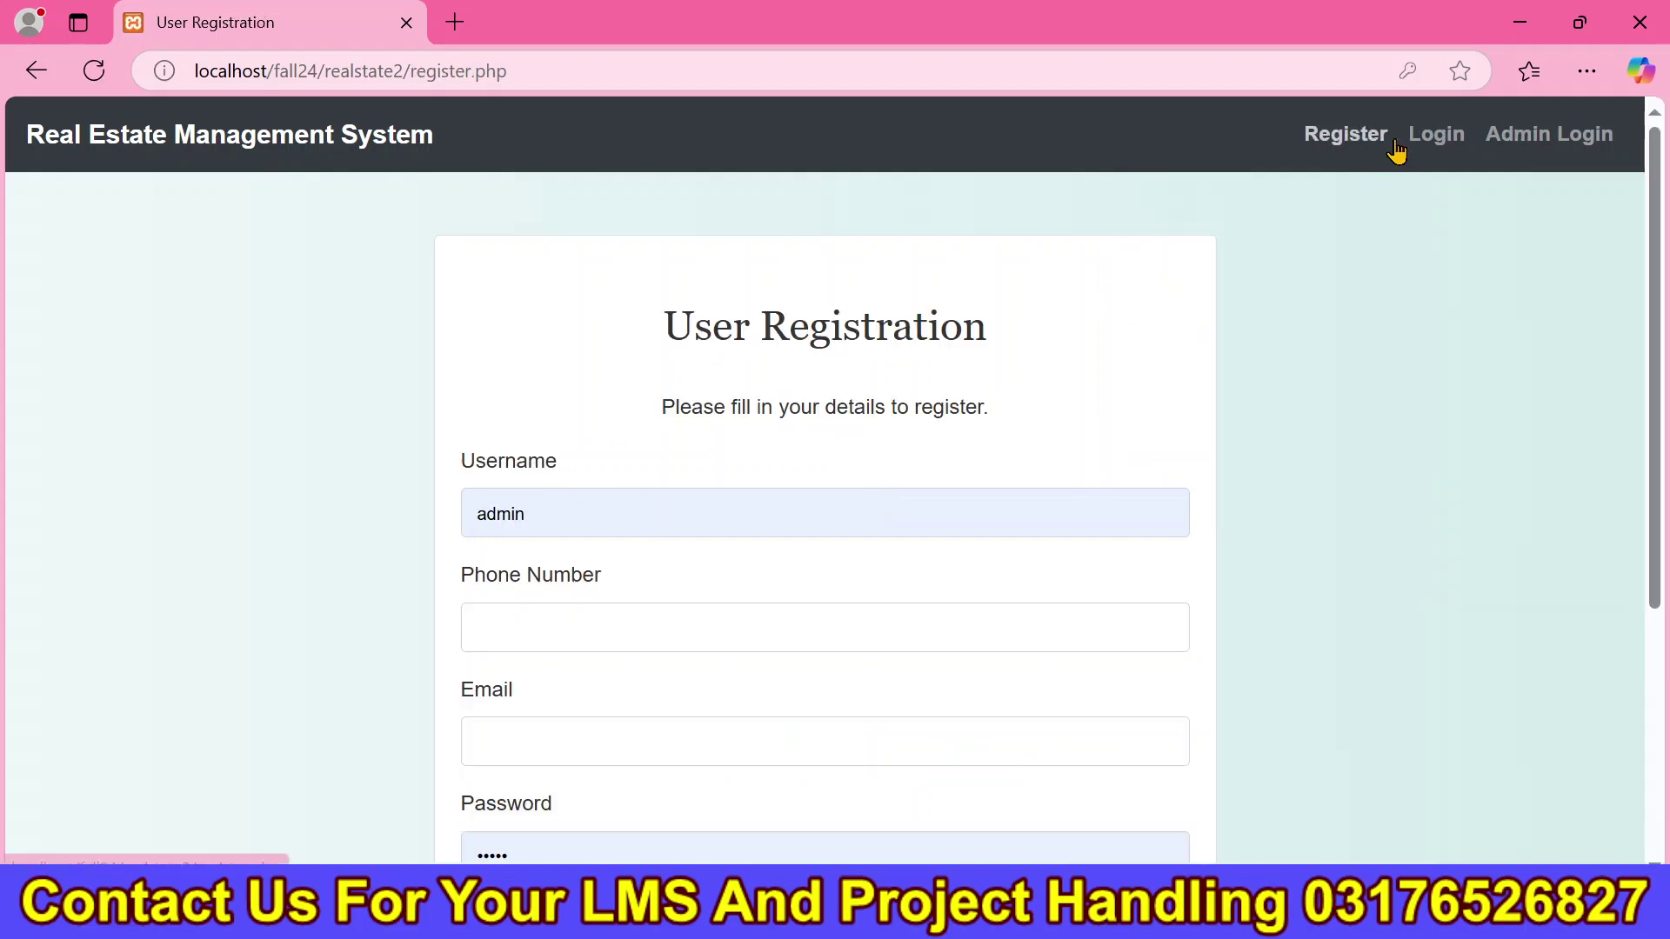
double_click(459, 518)
text(te)
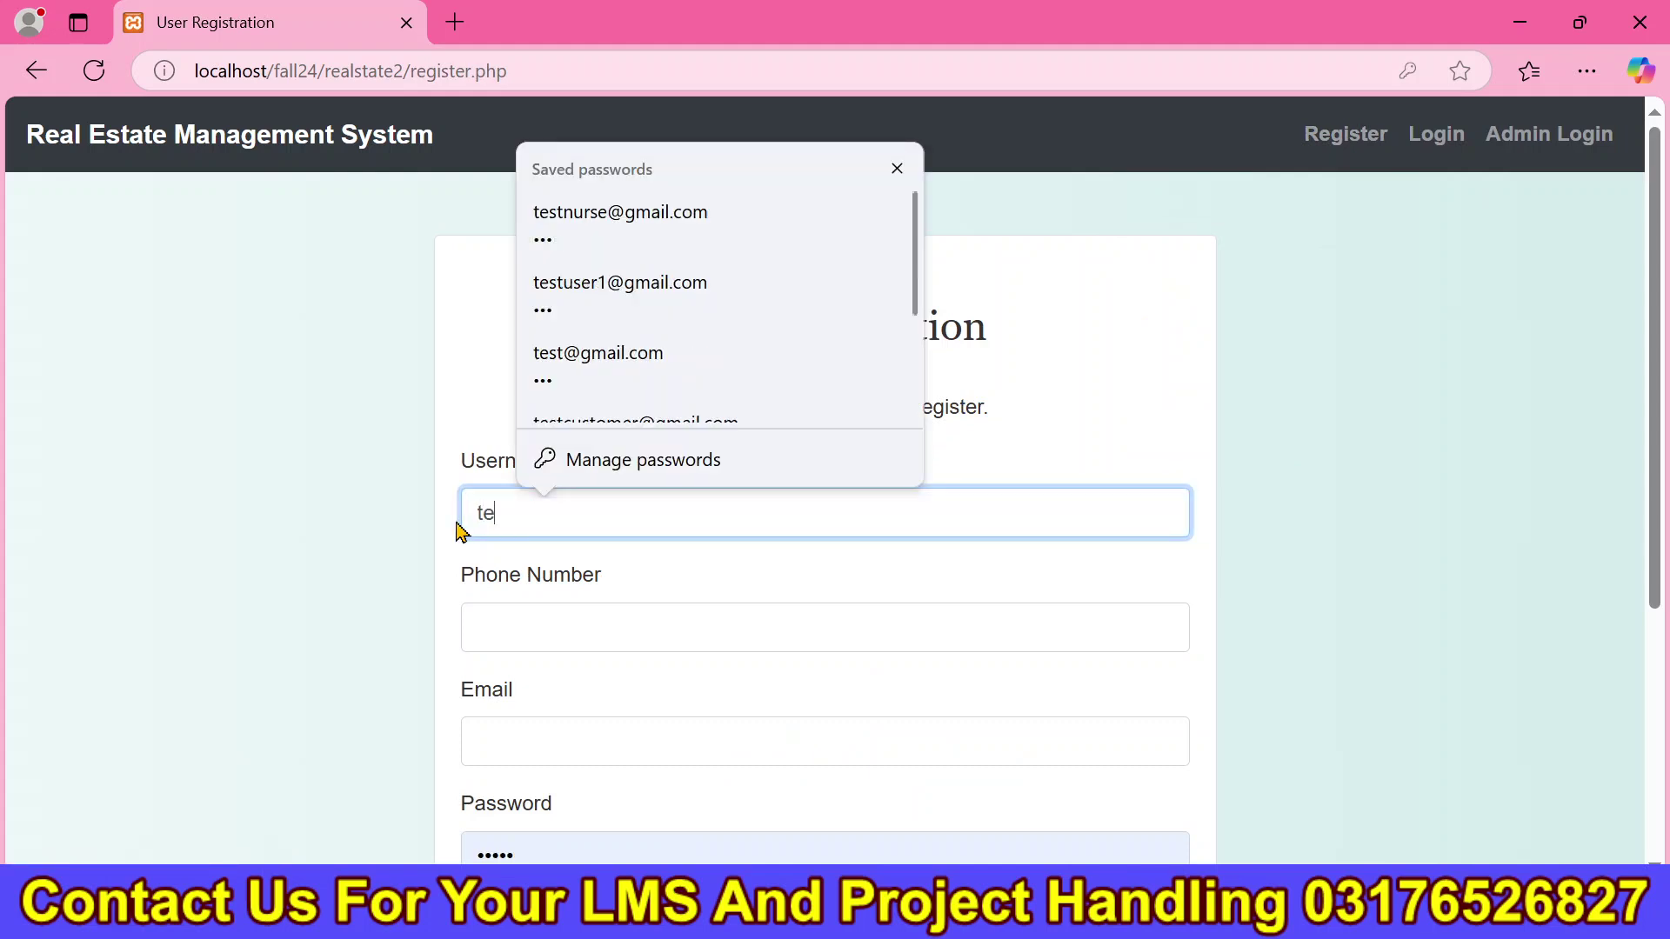
text(stytbuyer)
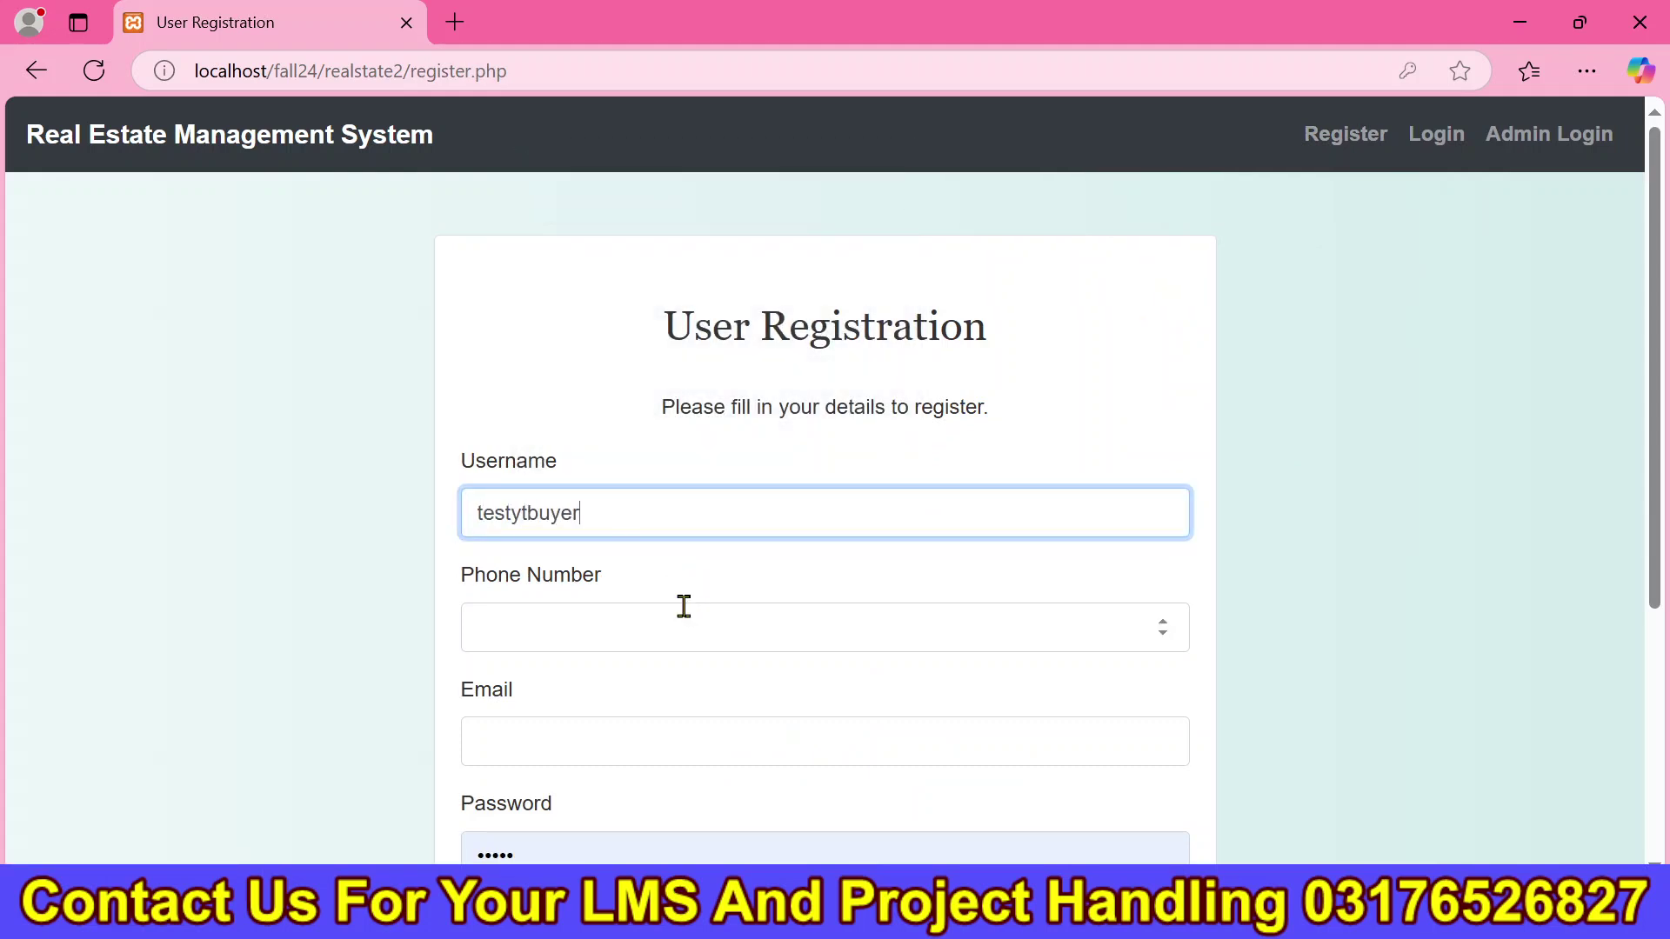
click(684, 606)
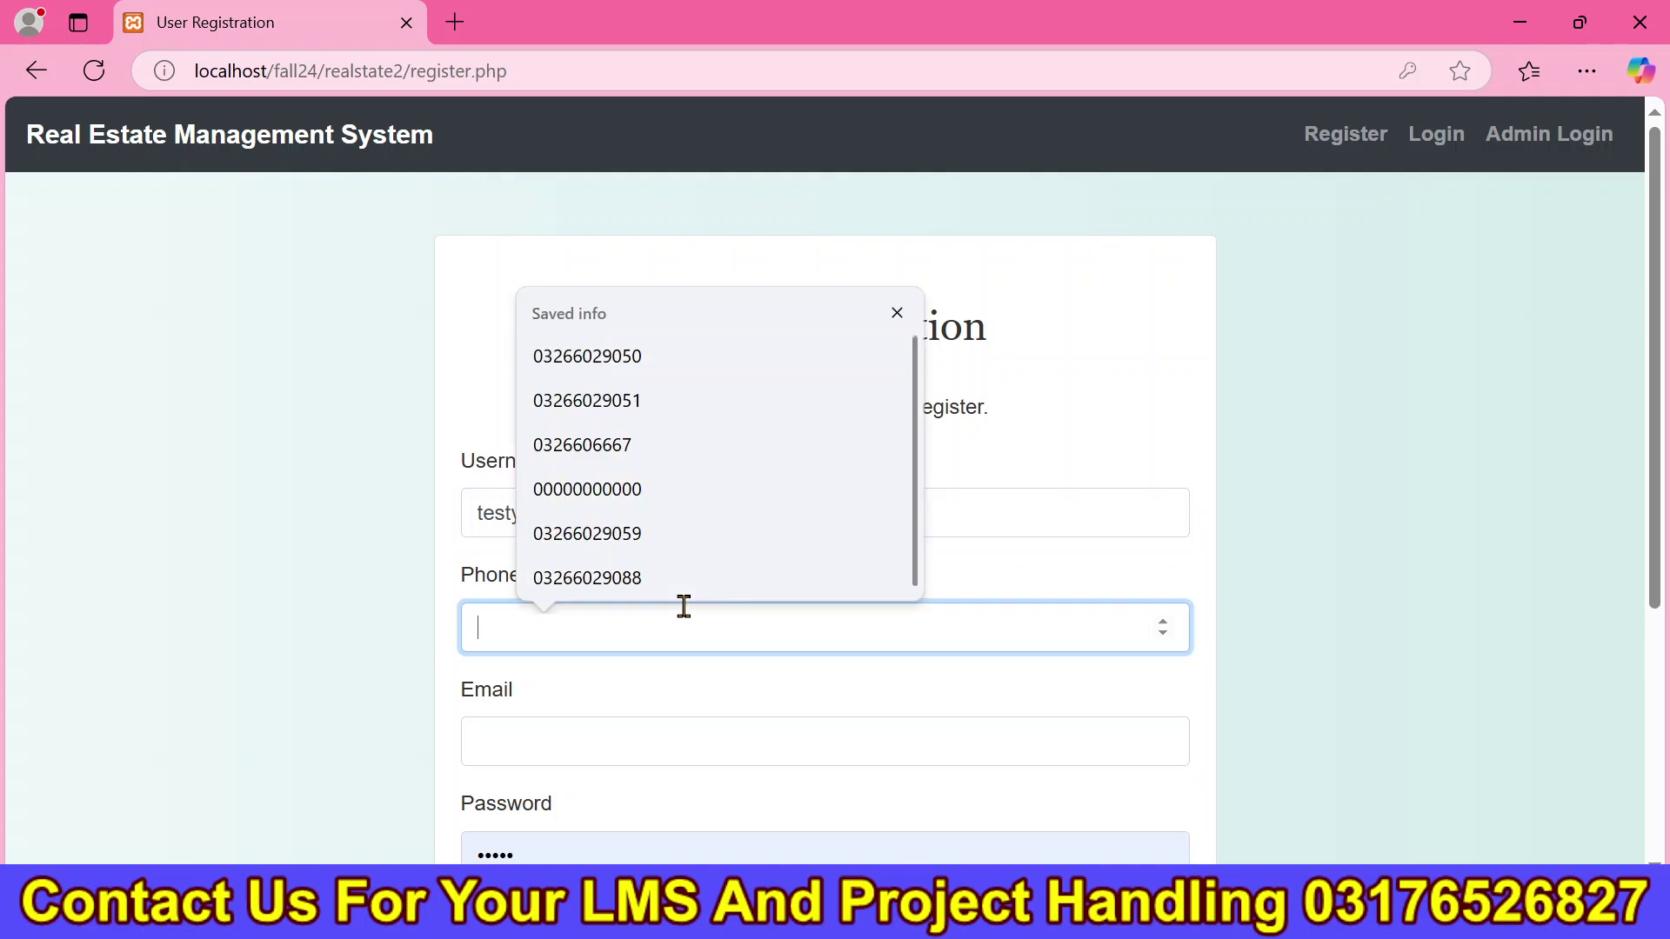
click(671, 578)
drag(1652, 559, 1657, 613)
scroll(811, 290, down, 2)
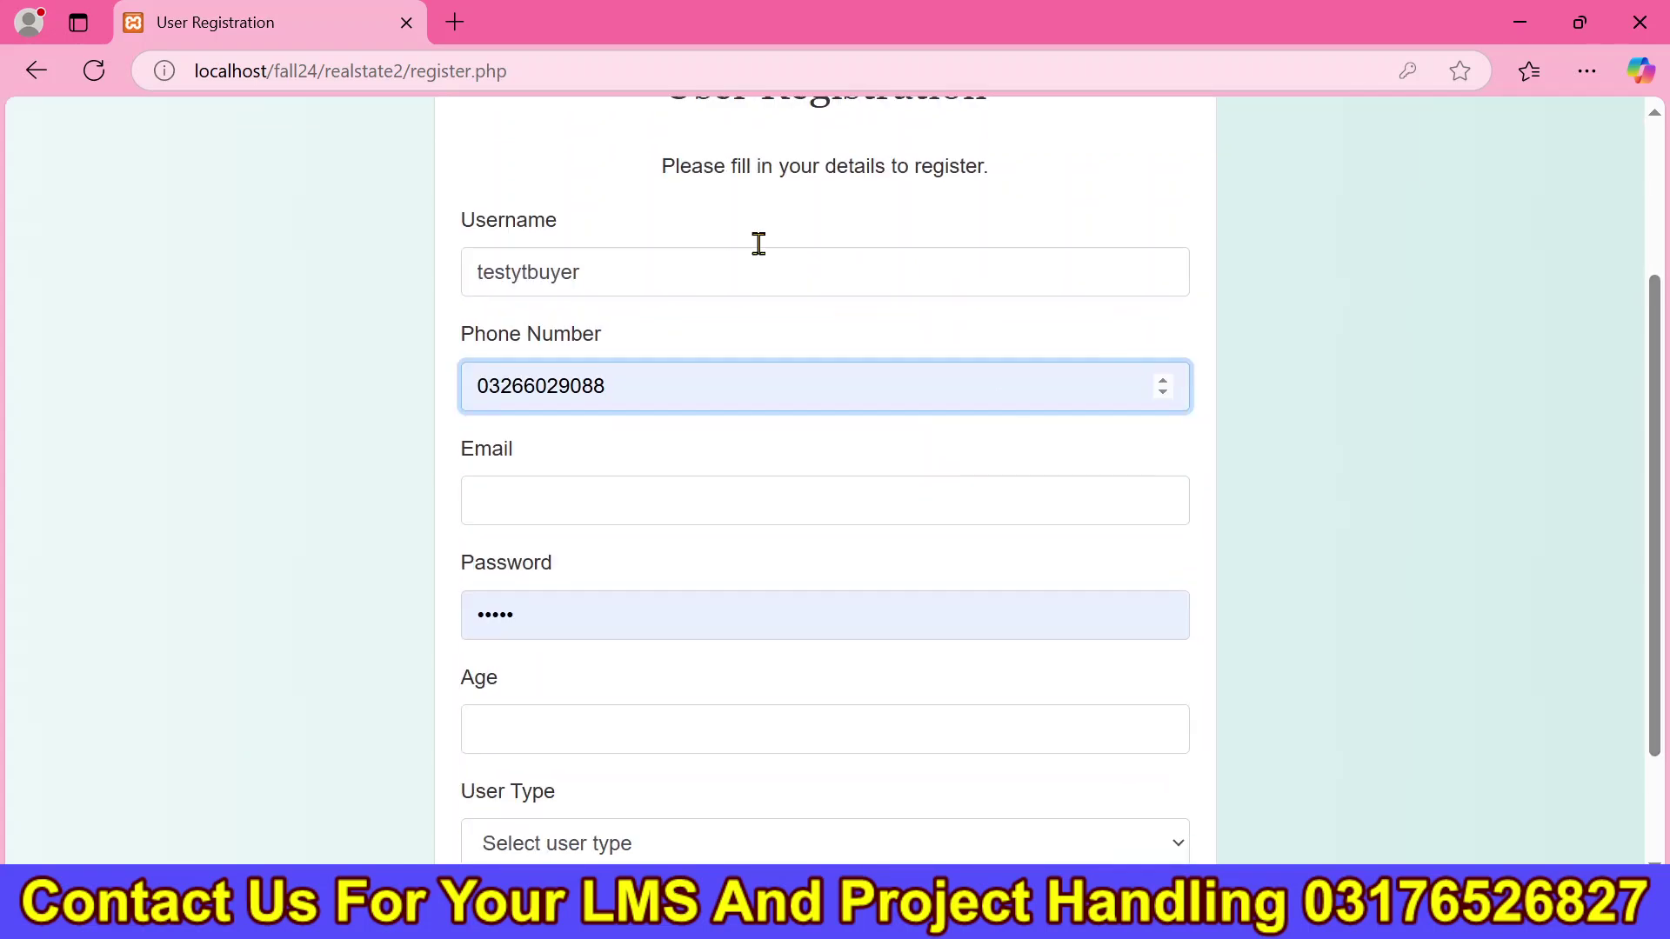
double_click(714, 248)
key(ctrl+c)
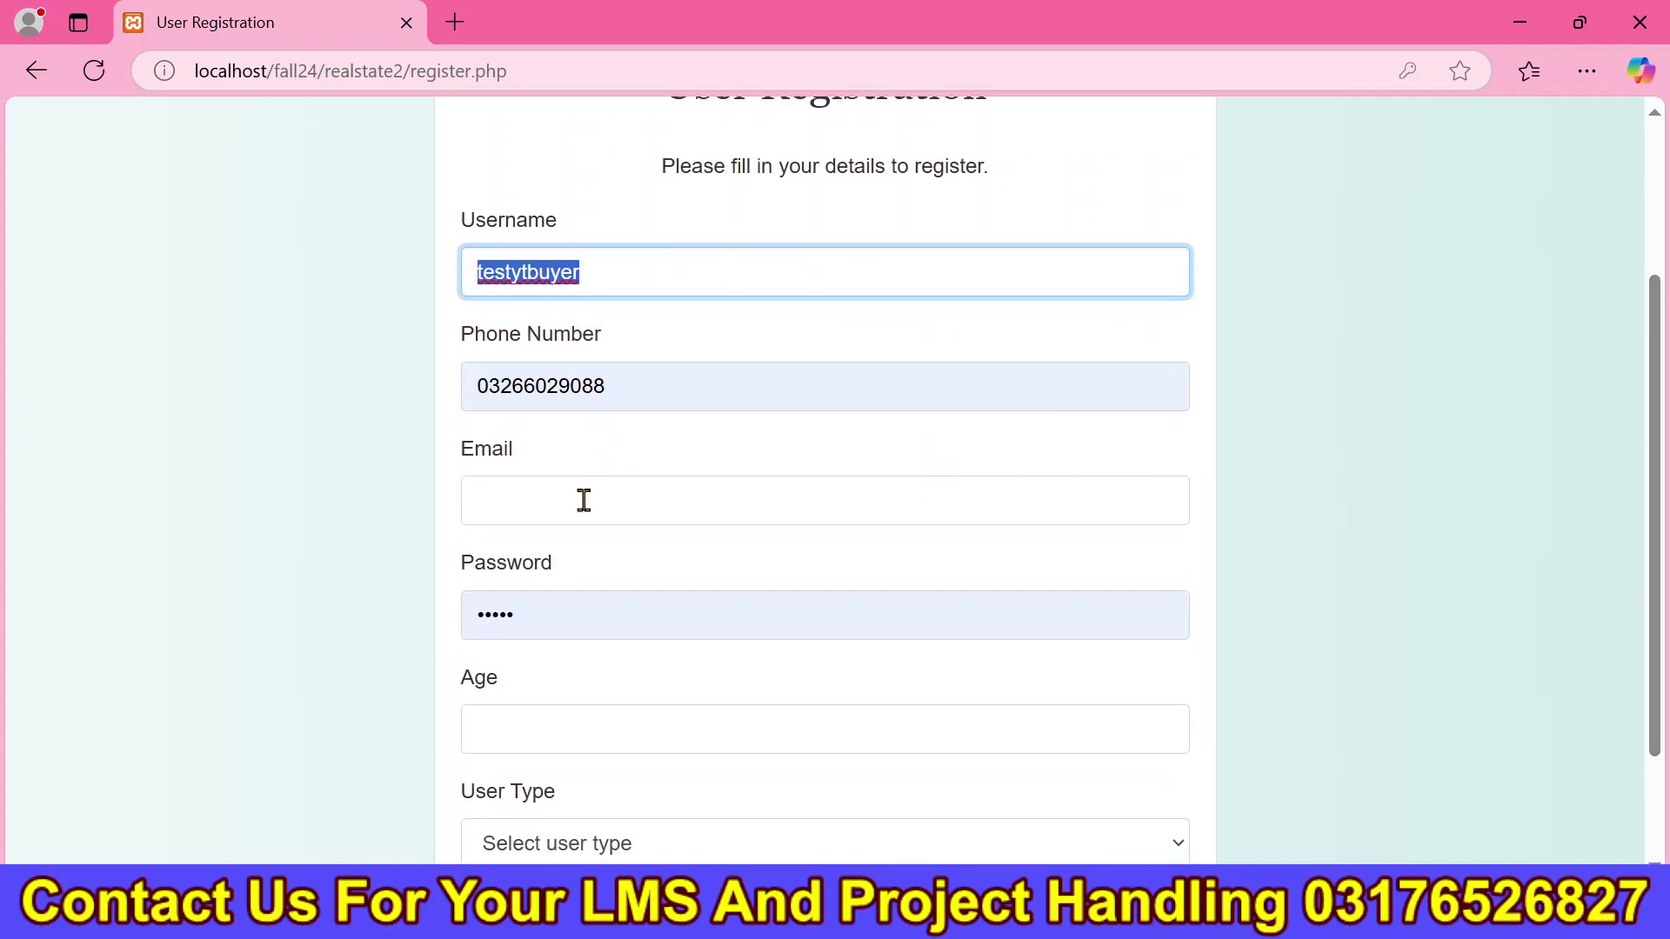
click(582, 496)
key(ctrl+v)
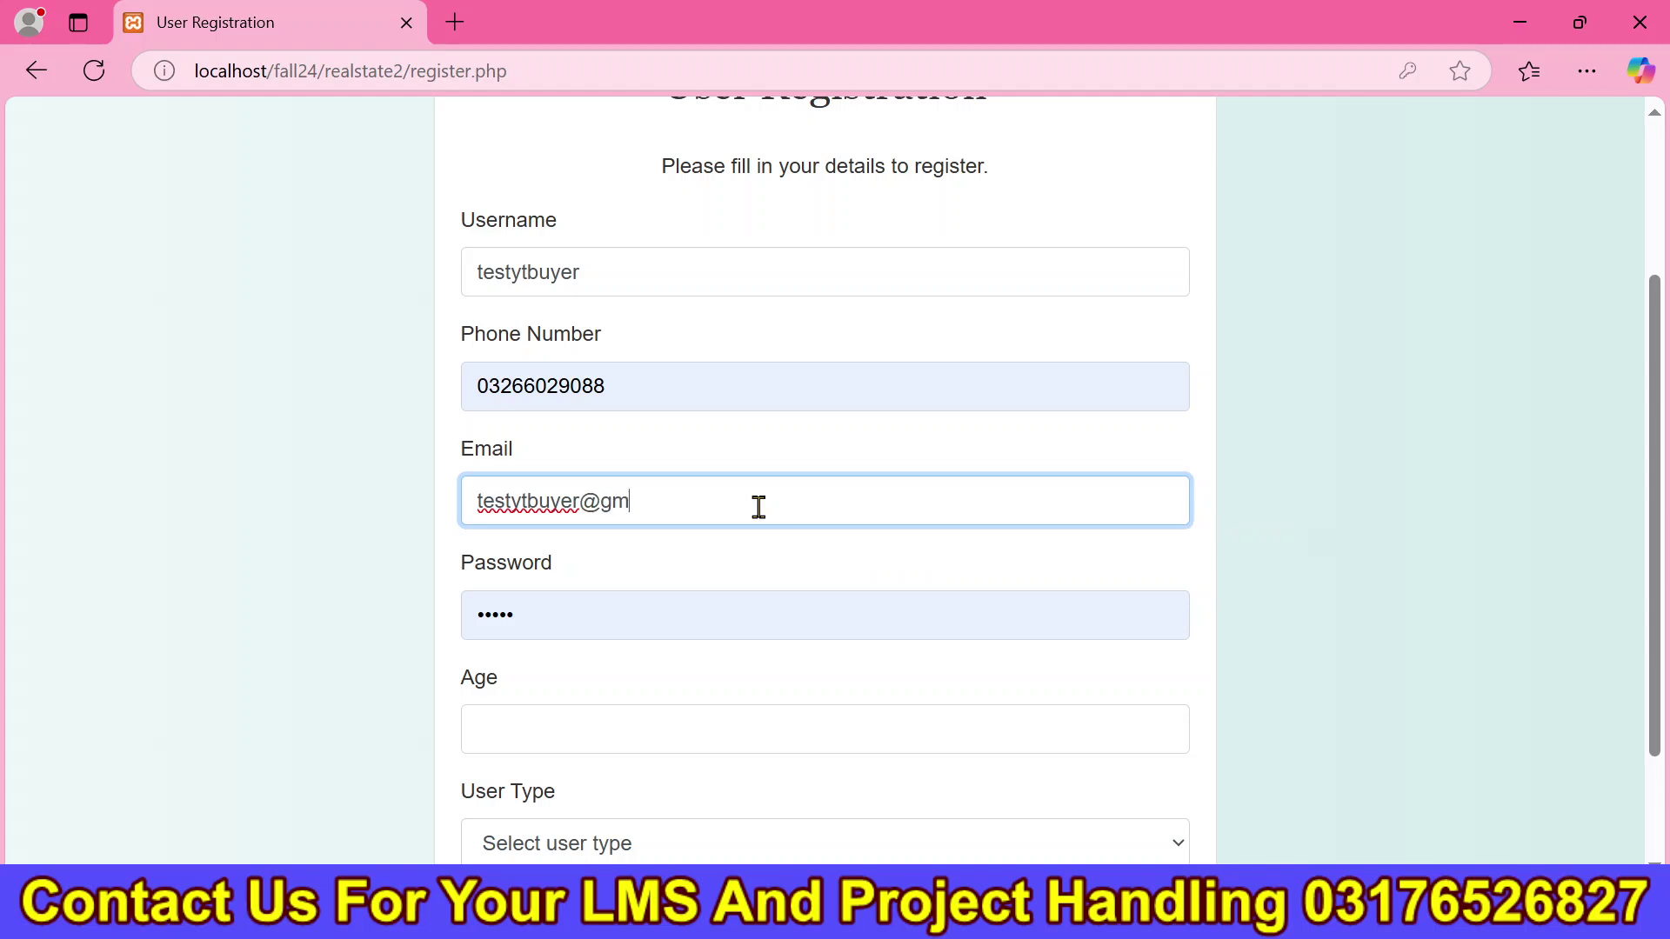
Enter the password, age 23, user type Buyer (End User), and register.
double_click(583, 622)
text(123)
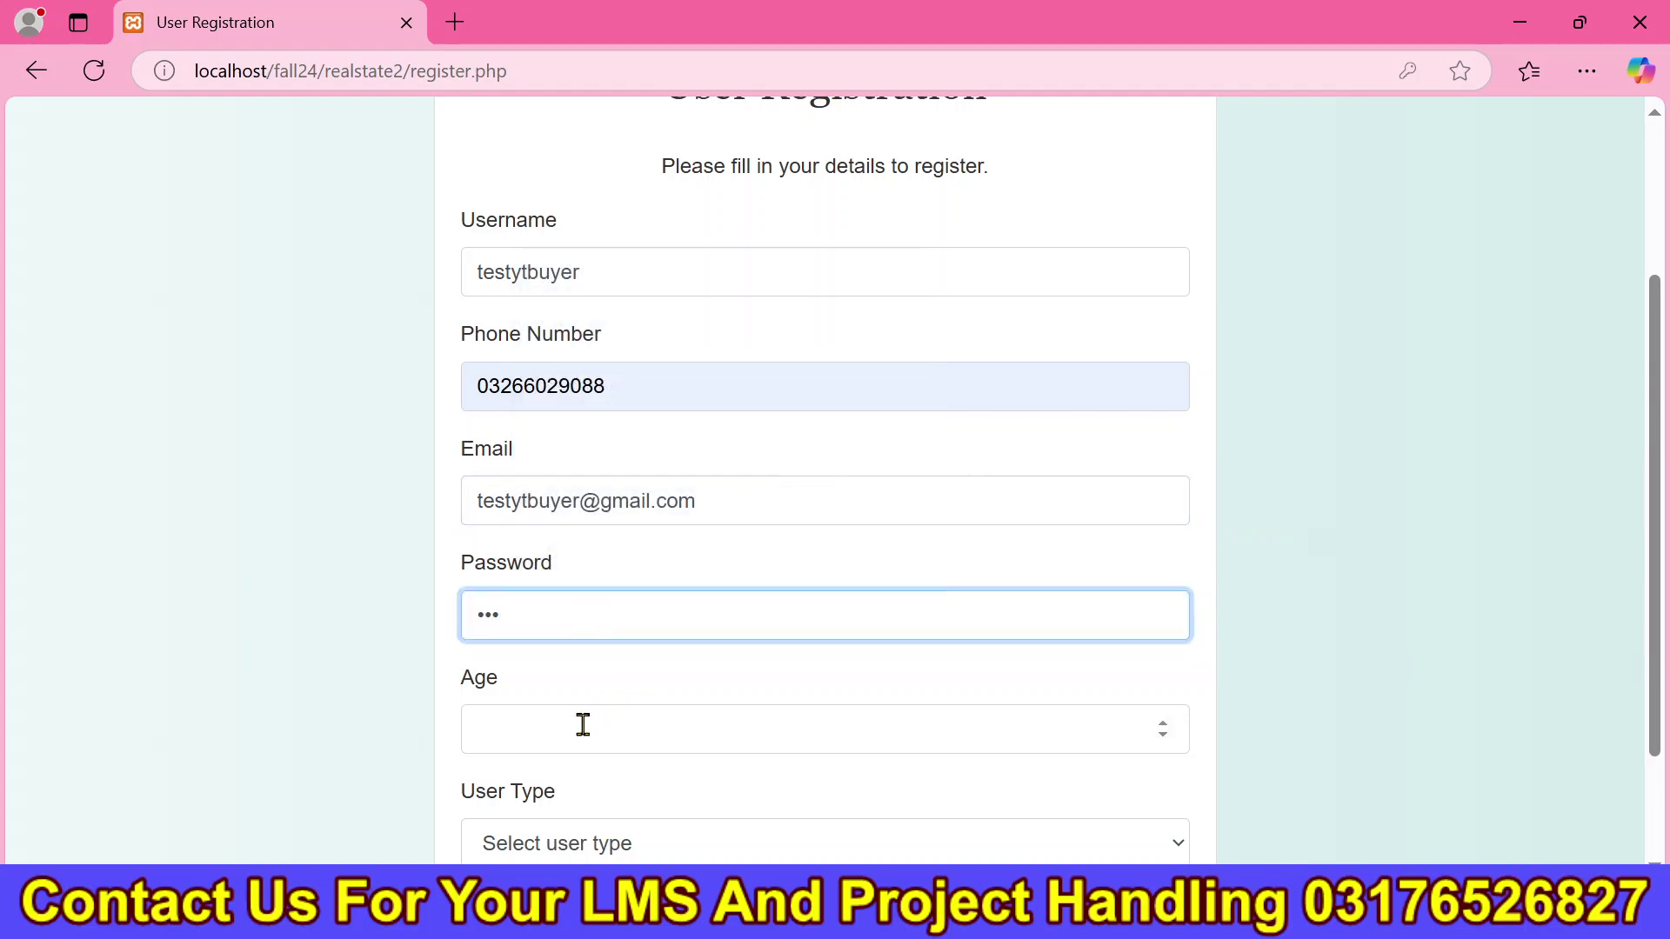
click(582, 723)
click(587, 826)
scroll(587, 830, down, 2)
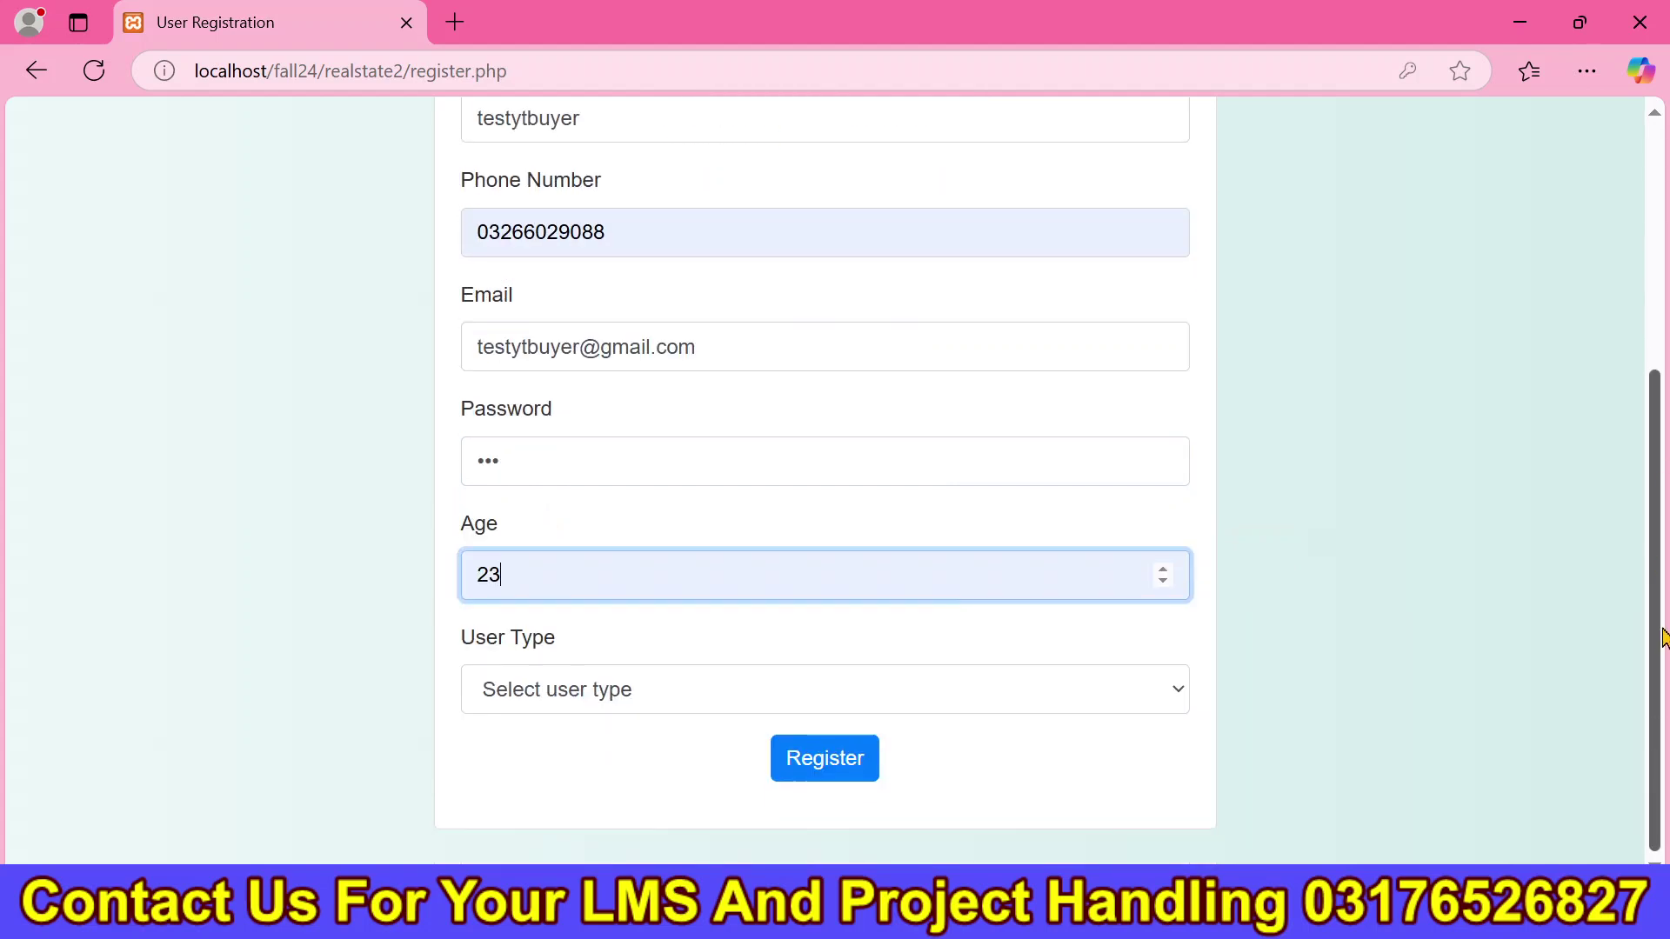
click(786, 696)
click(737, 809)
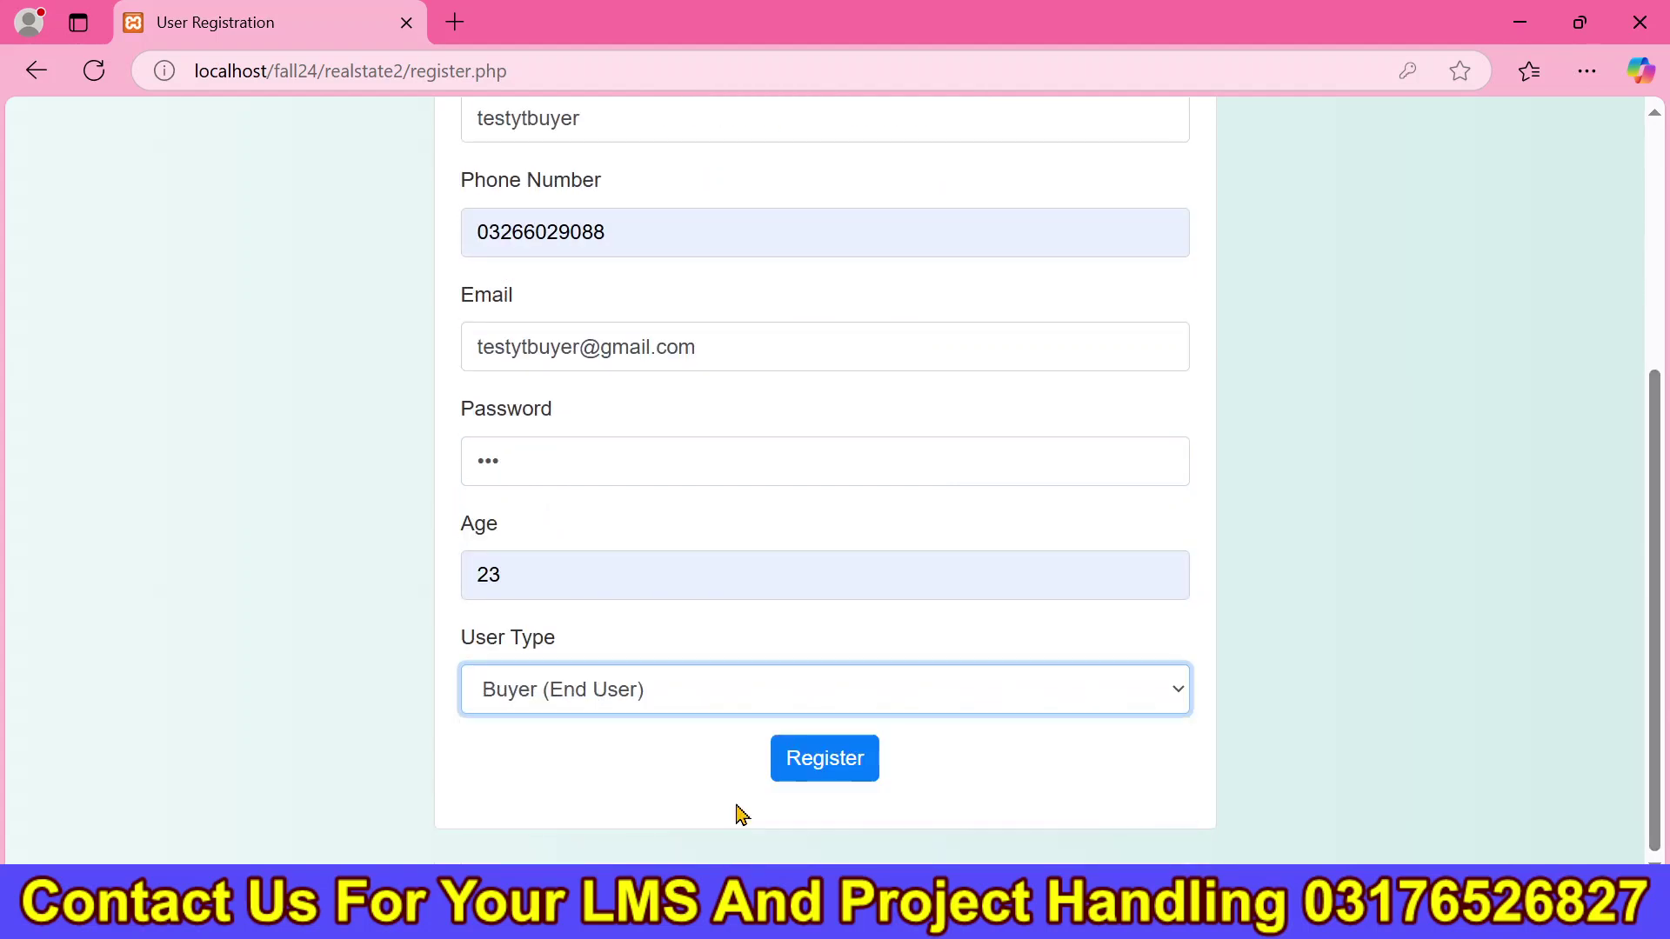
click(837, 757)
Check the registration success and account-approved messages, then go to the Login page.
drag(1009, 513, 473, 511)
click(828, 485)
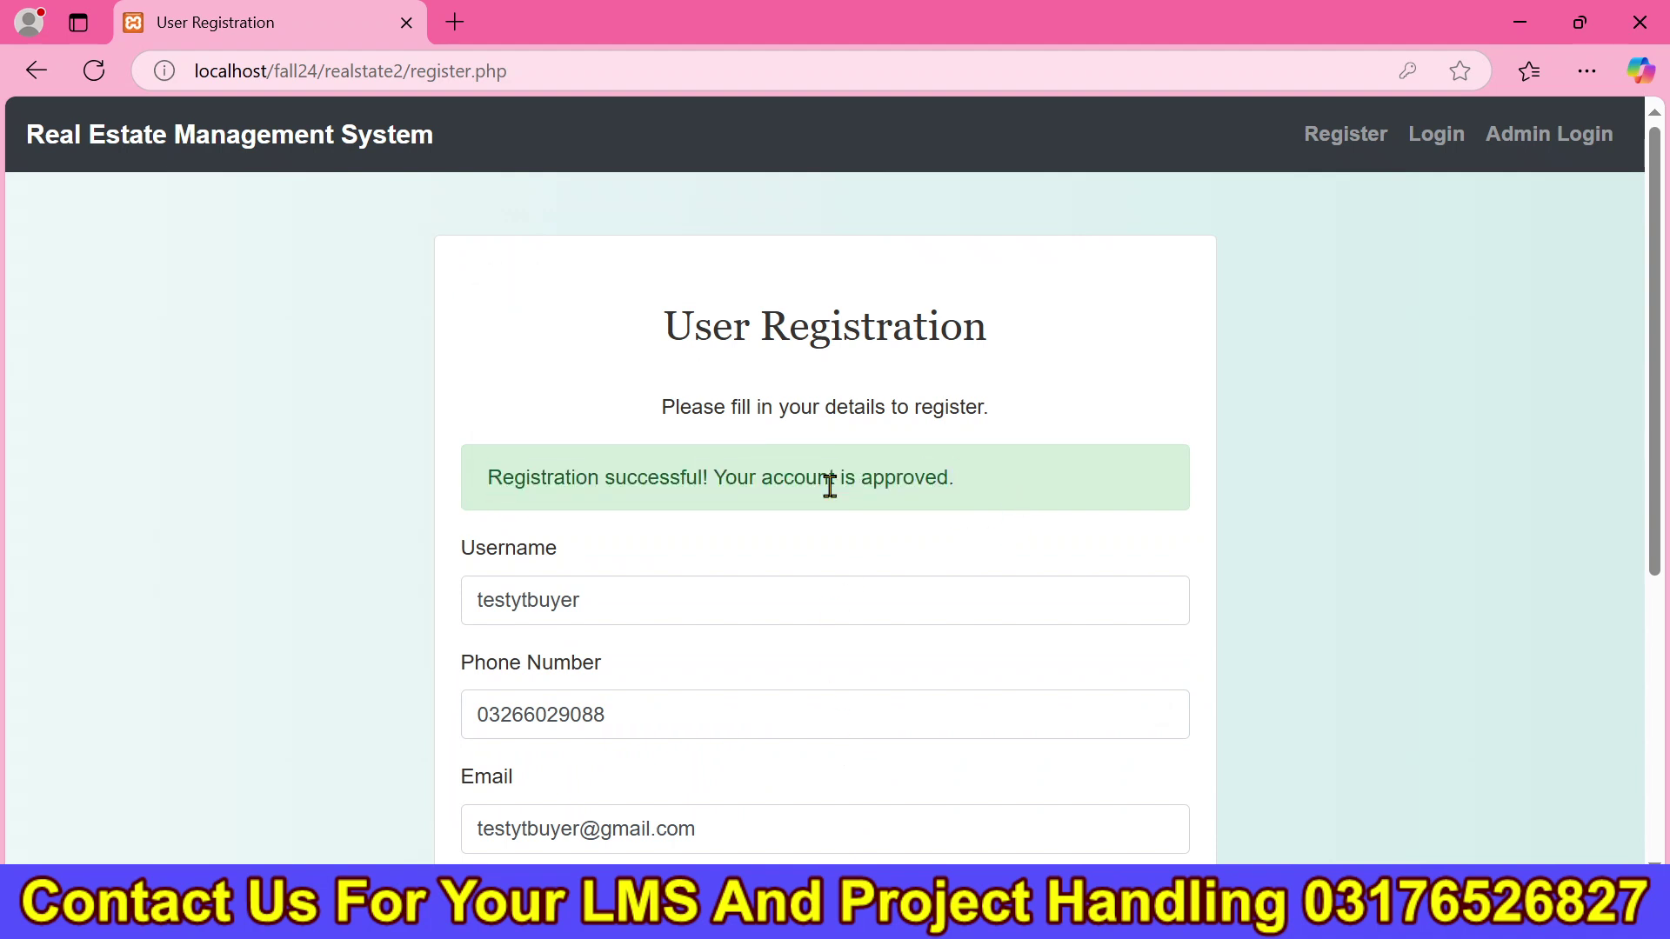
drag(717, 480, 957, 477)
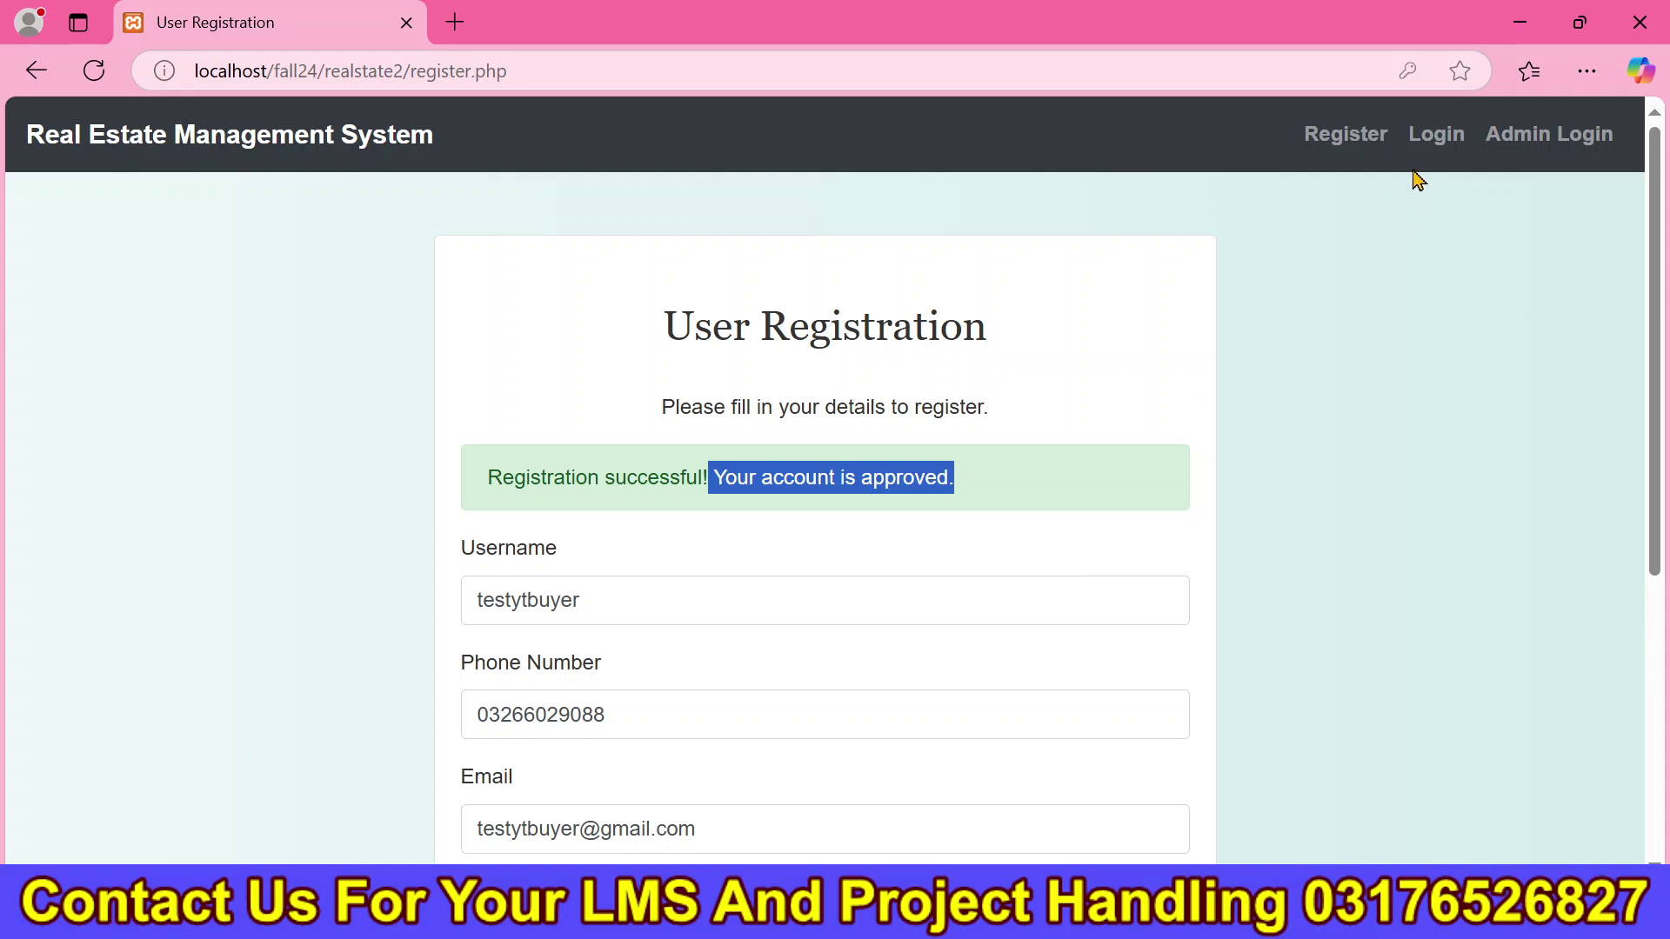
click(1438, 160)
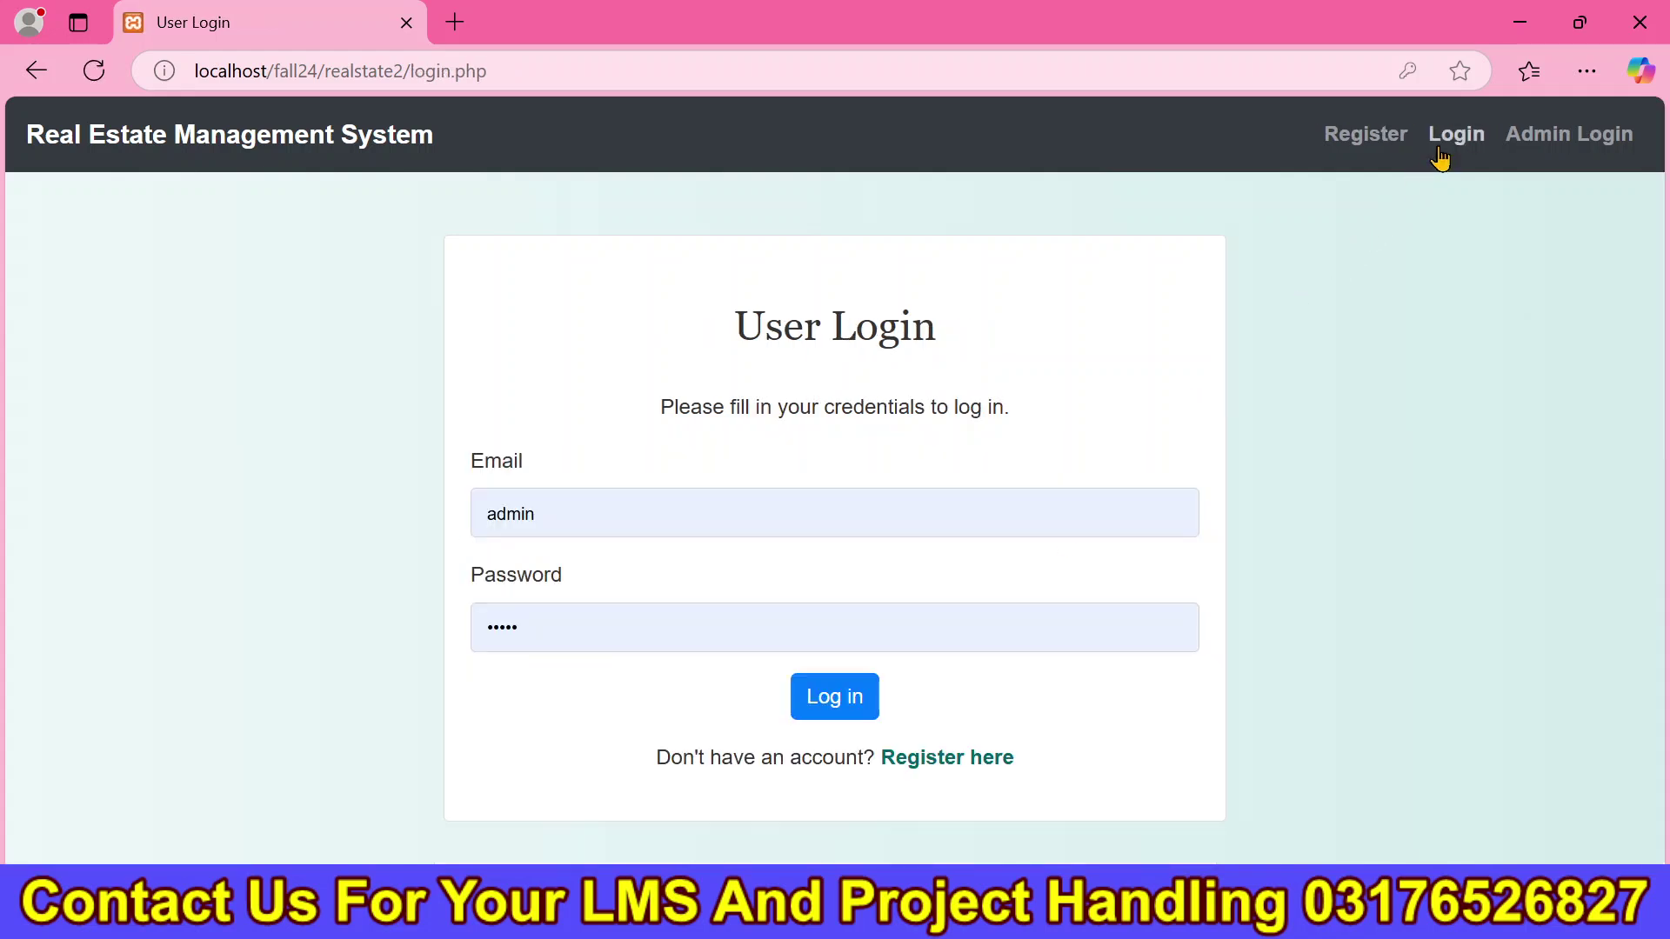
Log in with the new buyer's e-mail and password, saving the password in the browser.
double_click(604, 500)
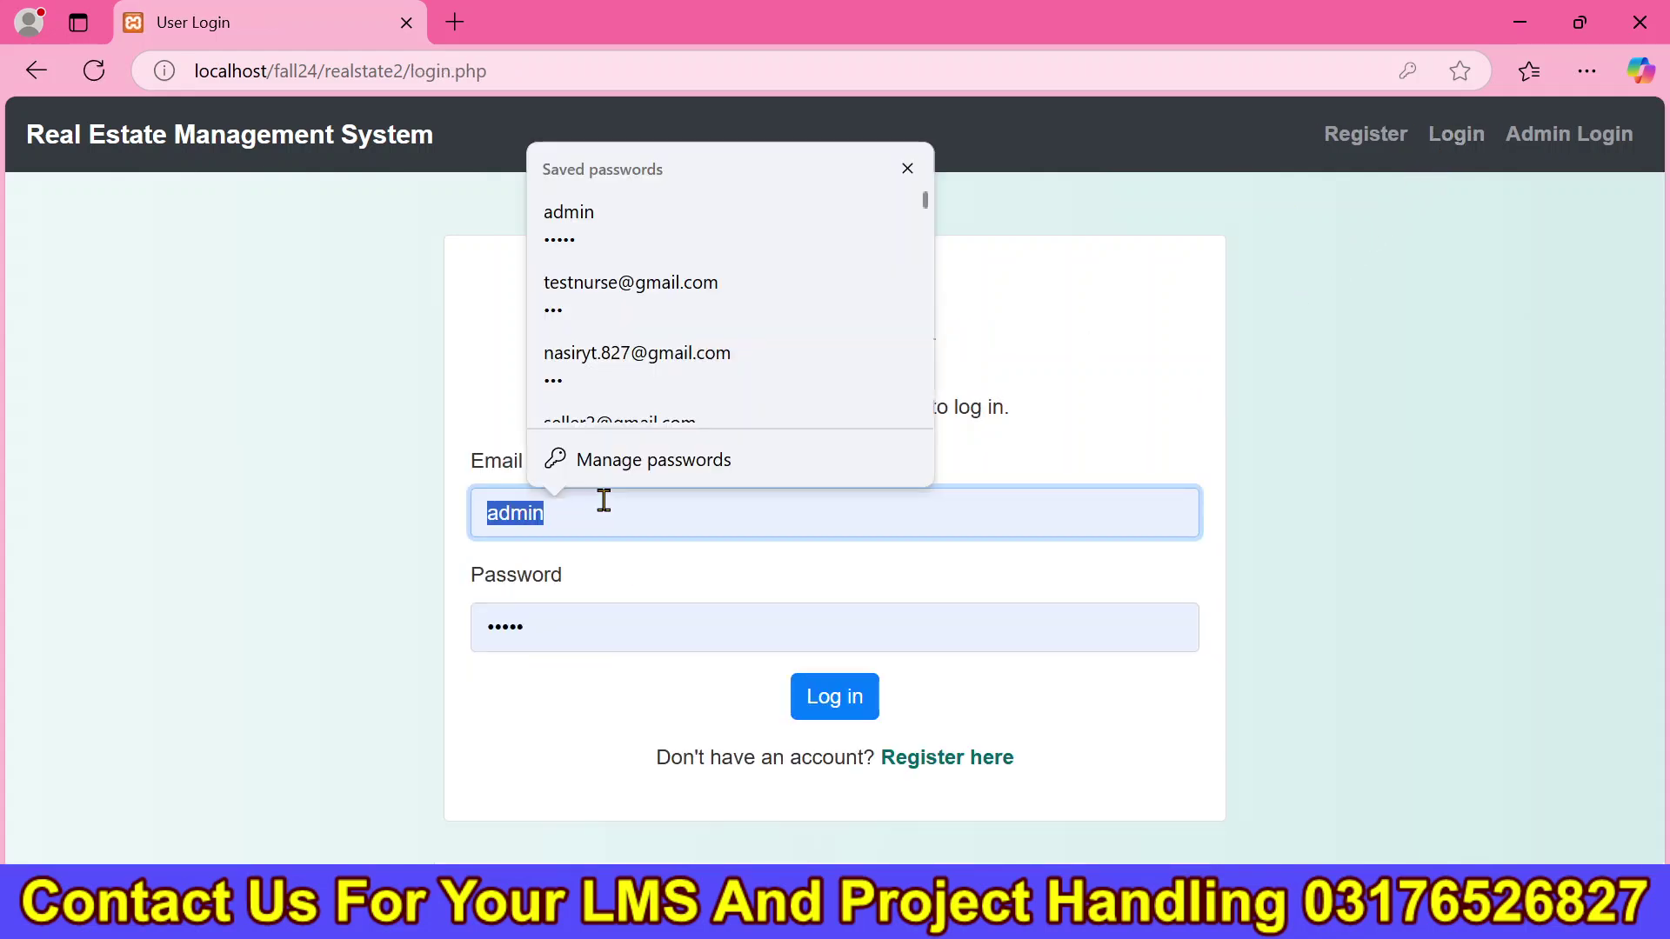
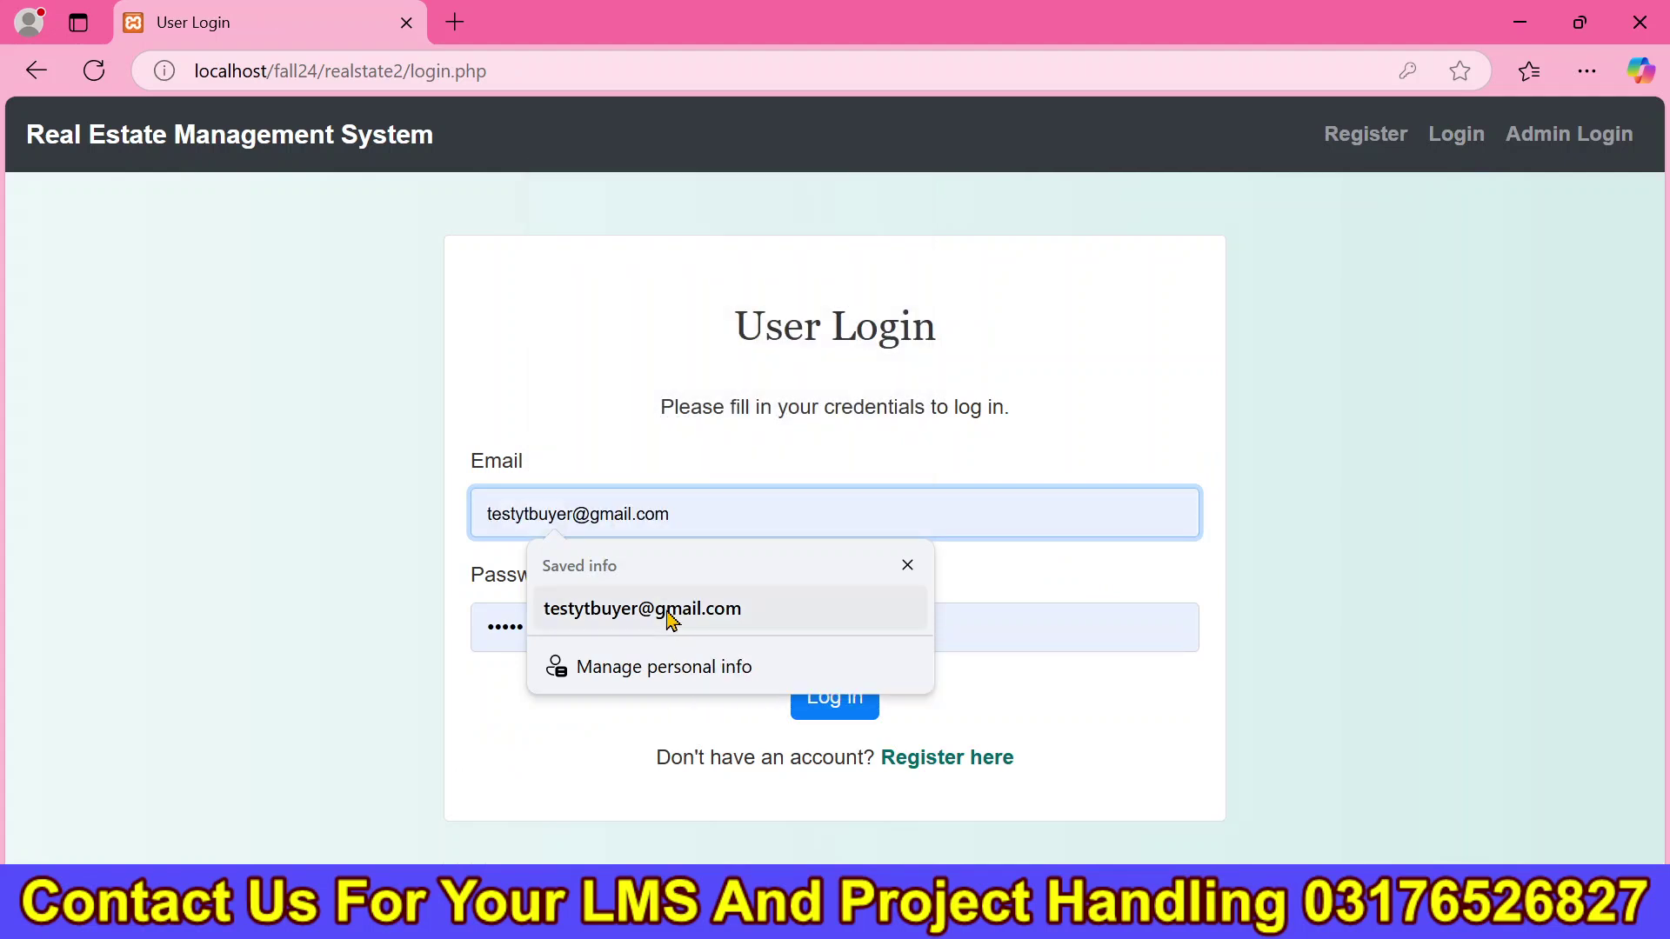
click(673, 616)
double_click(653, 622)
text(123)
click(833, 696)
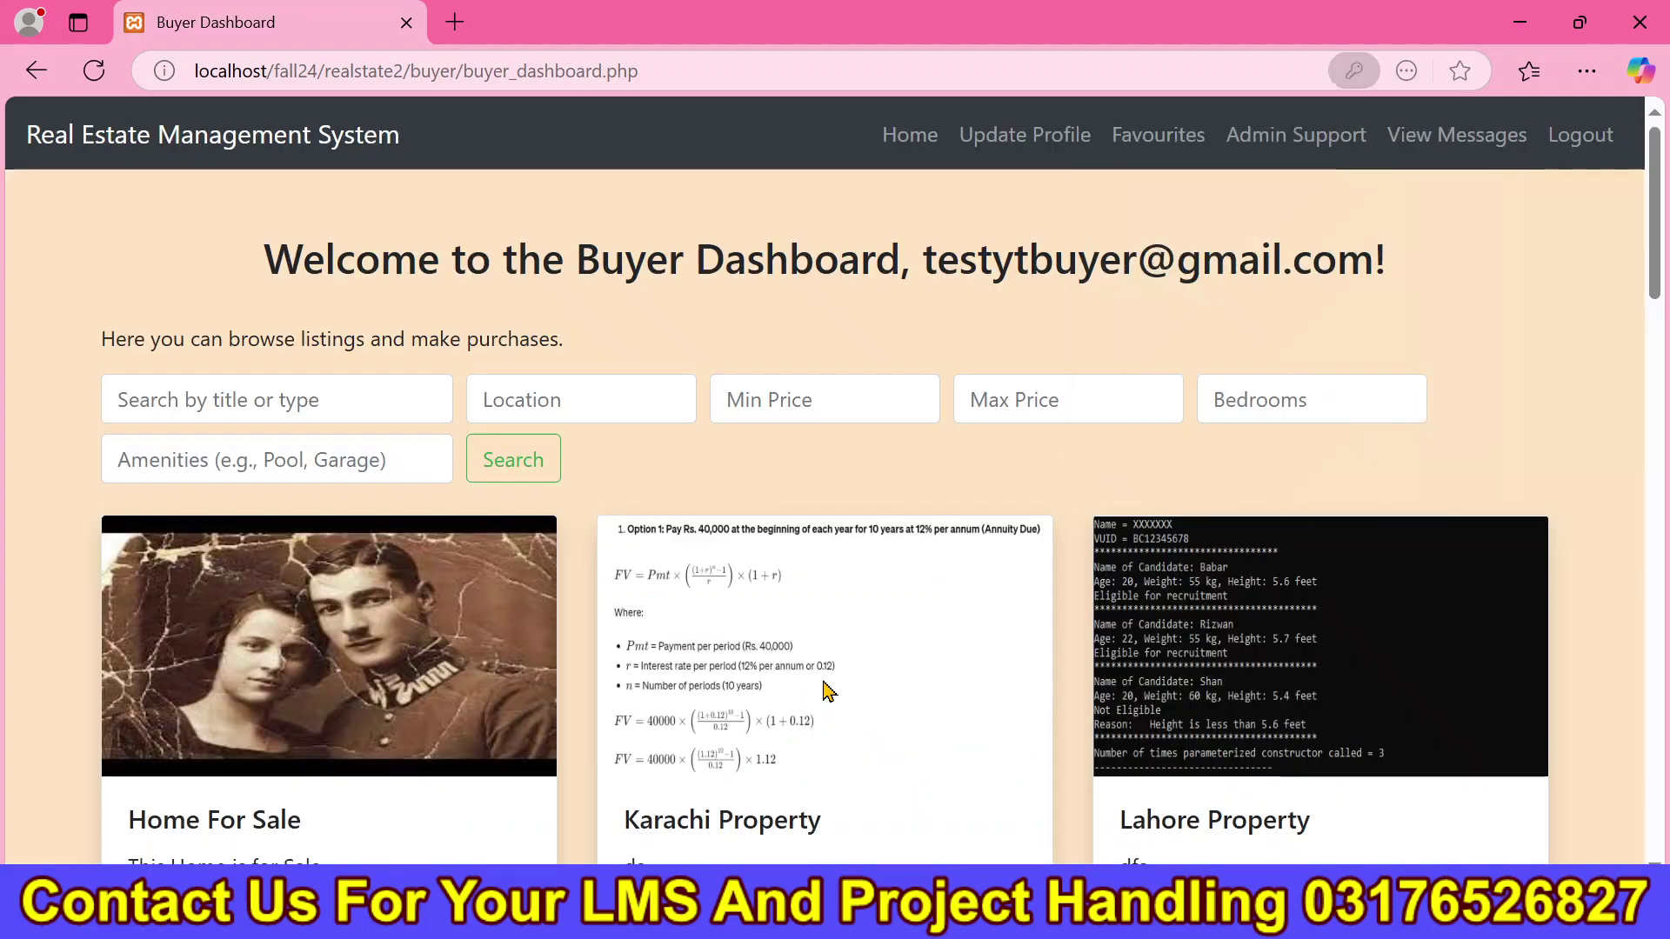
click(1245, 402)
drag(280, 257, 1238, 261)
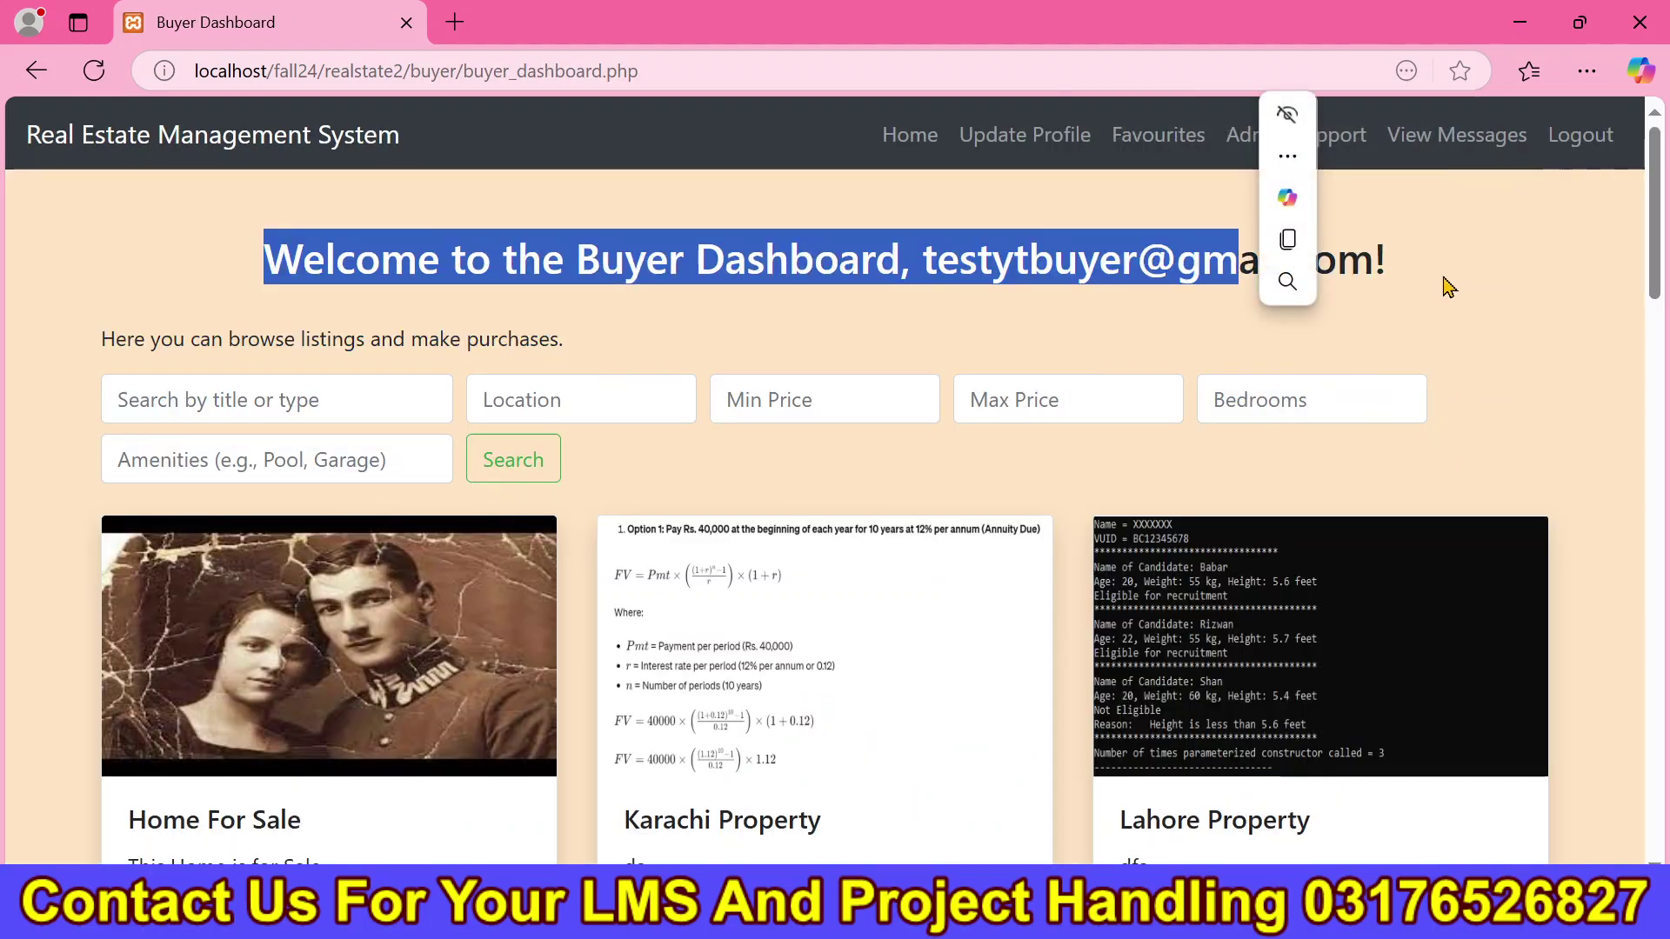
click(1518, 391)
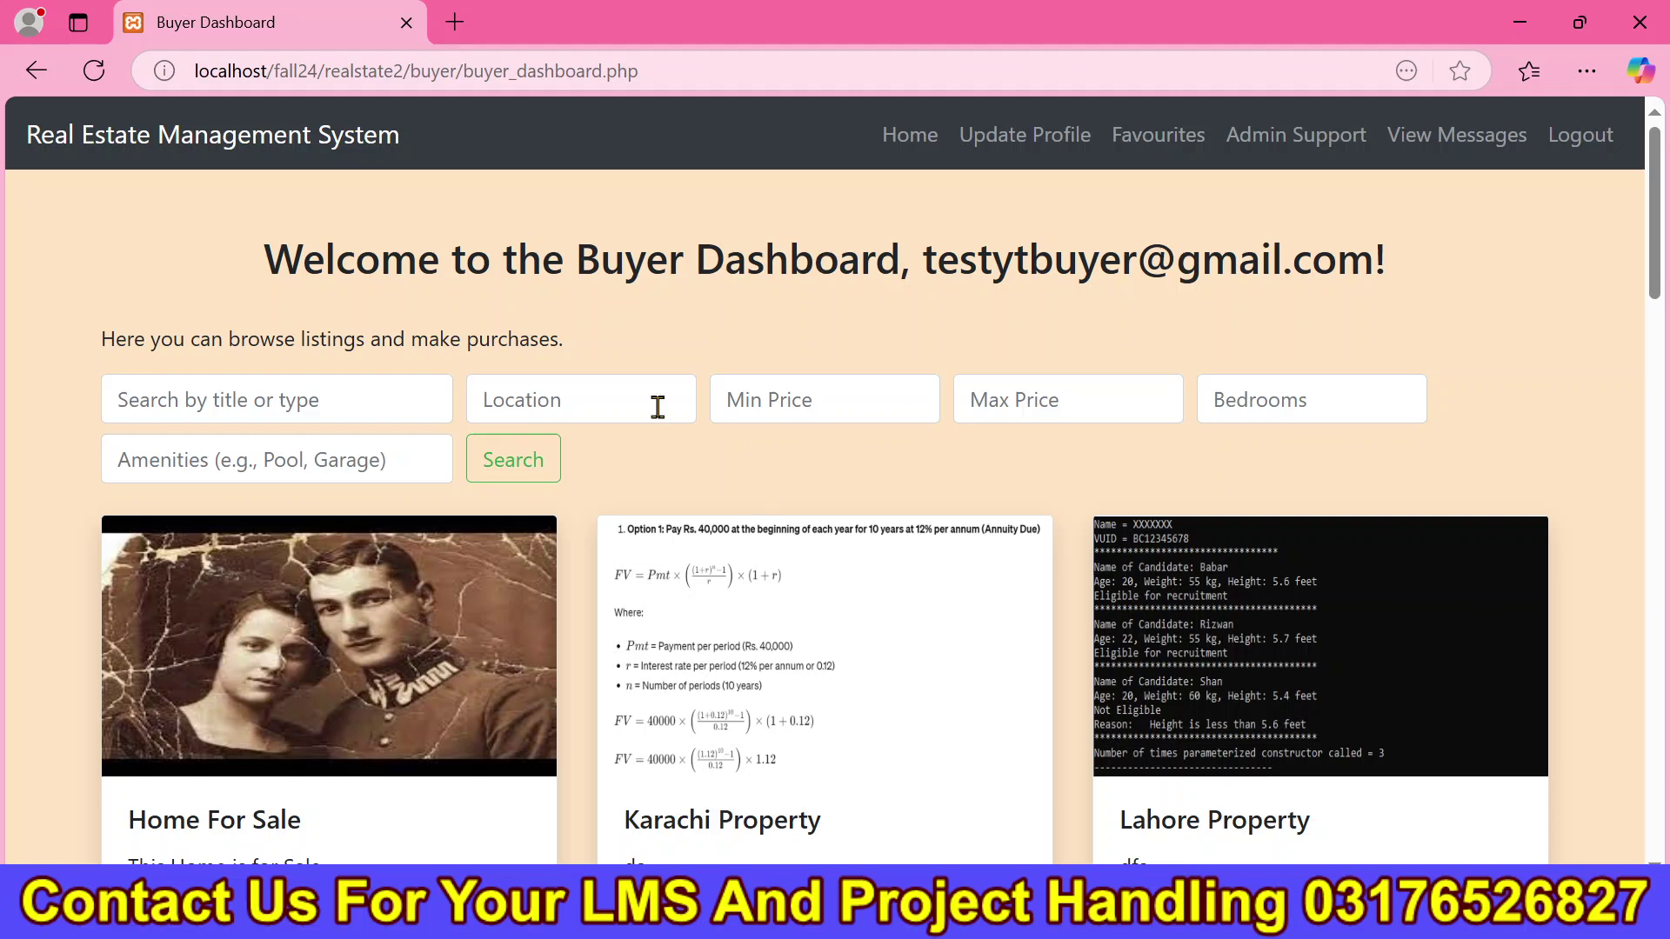
Open the buyer folder's css/style.css stylesheet from the realstate2 project in VS Code.
key(alt+Tab)
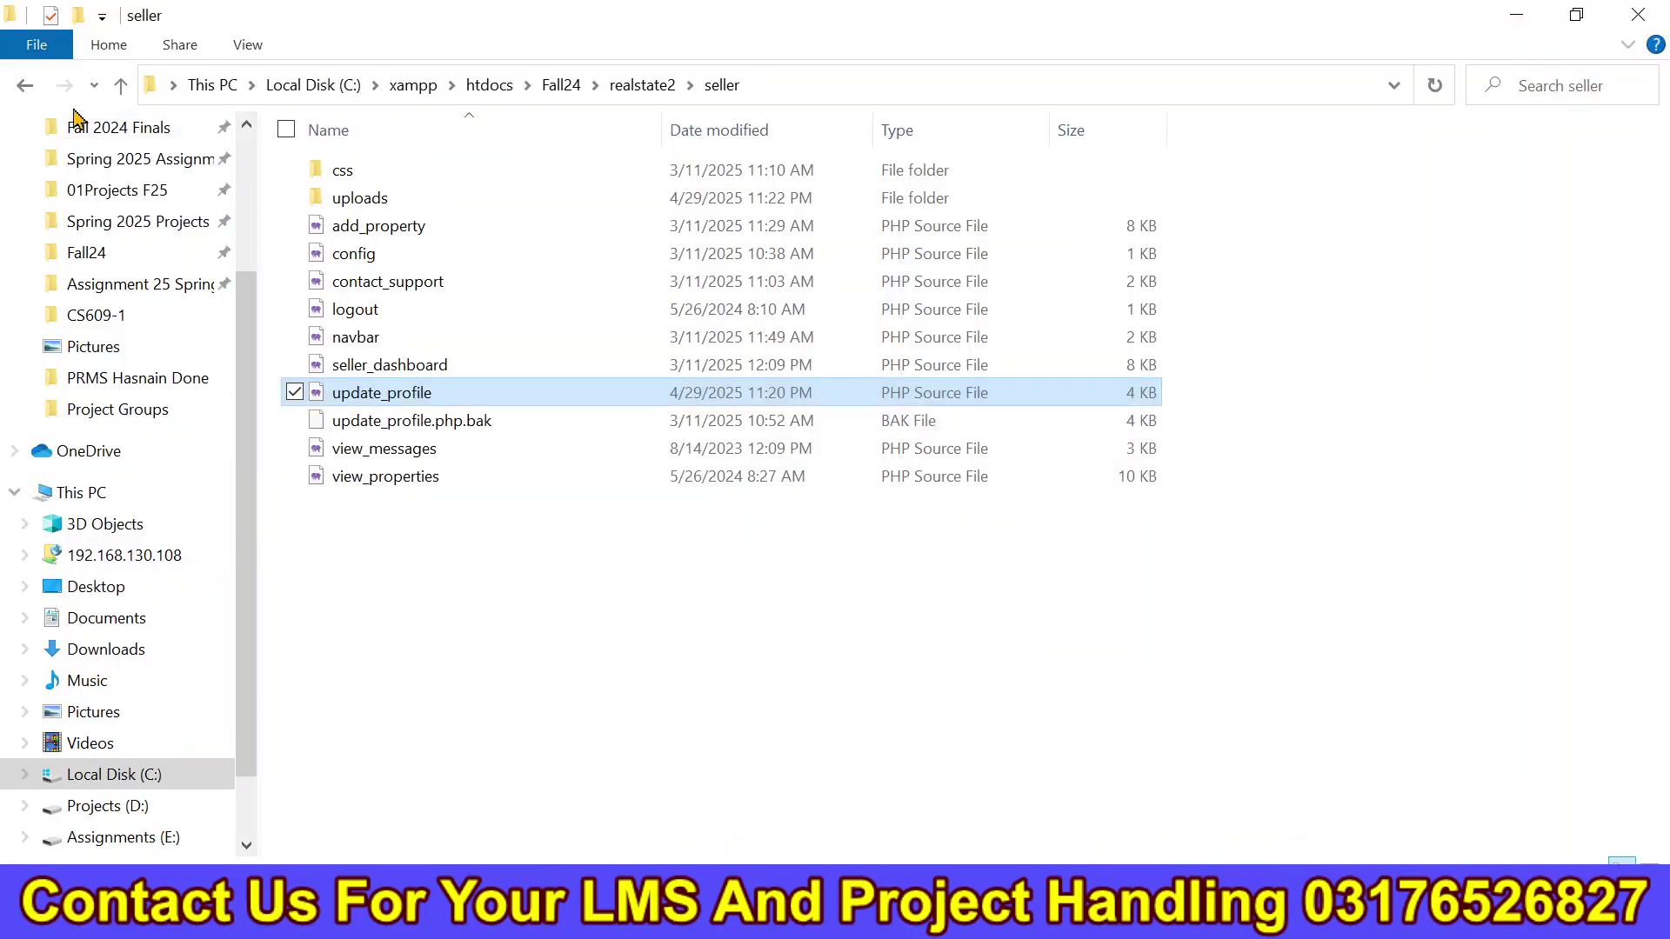
click(24, 89)
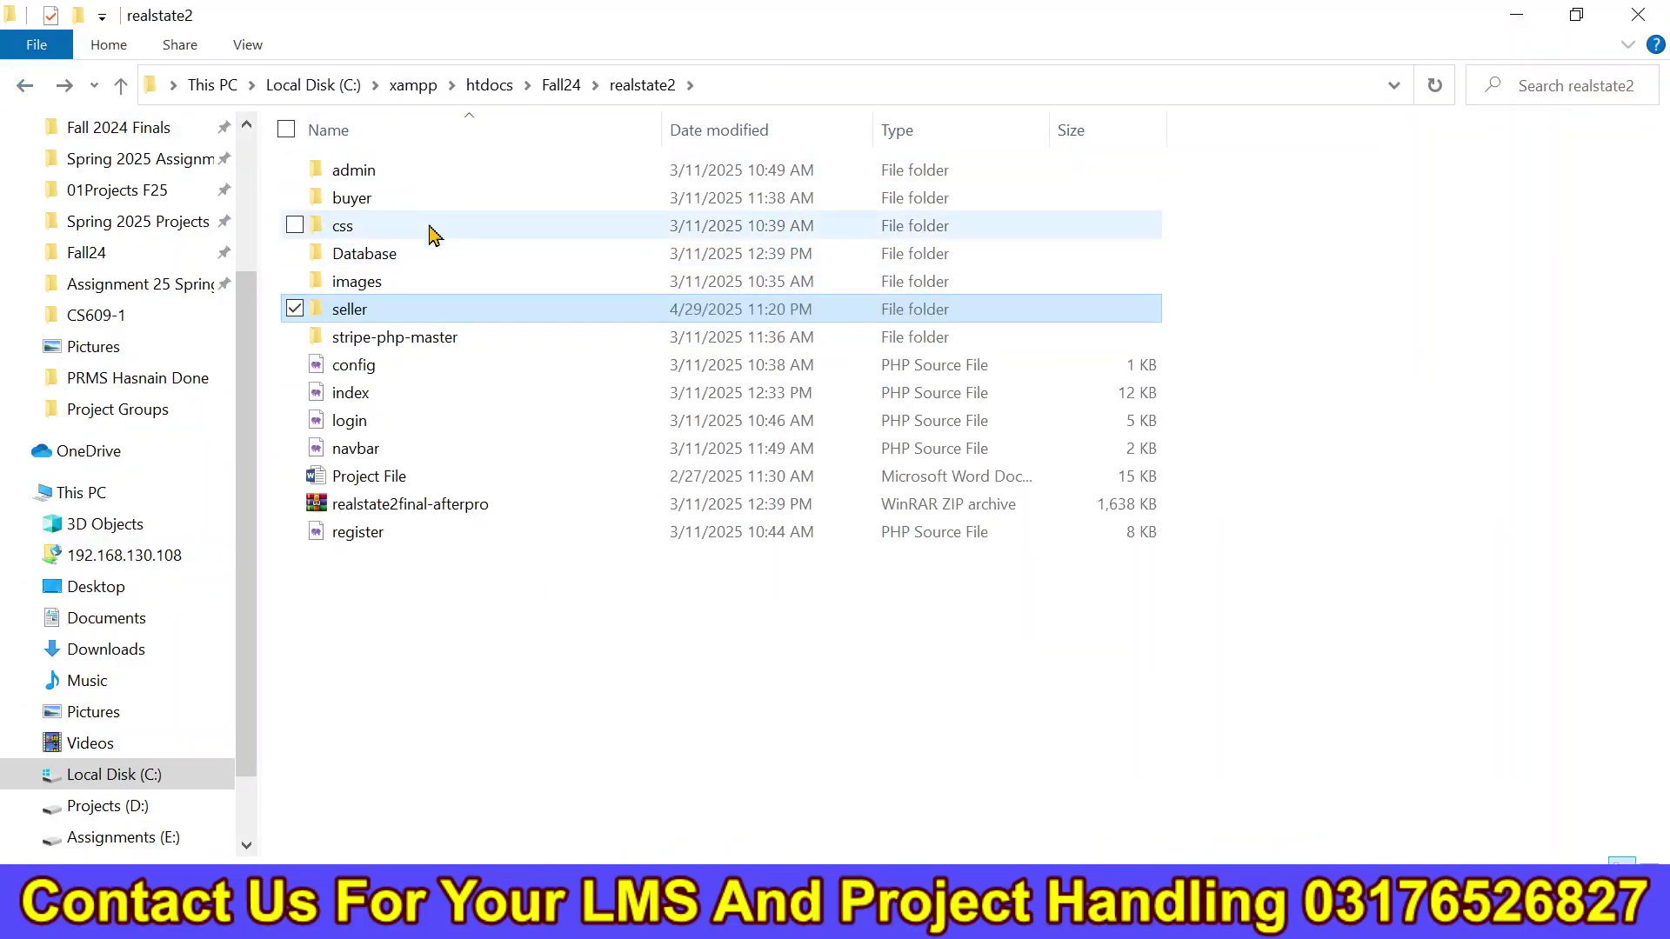
double_click(428, 205)
double_click(399, 170)
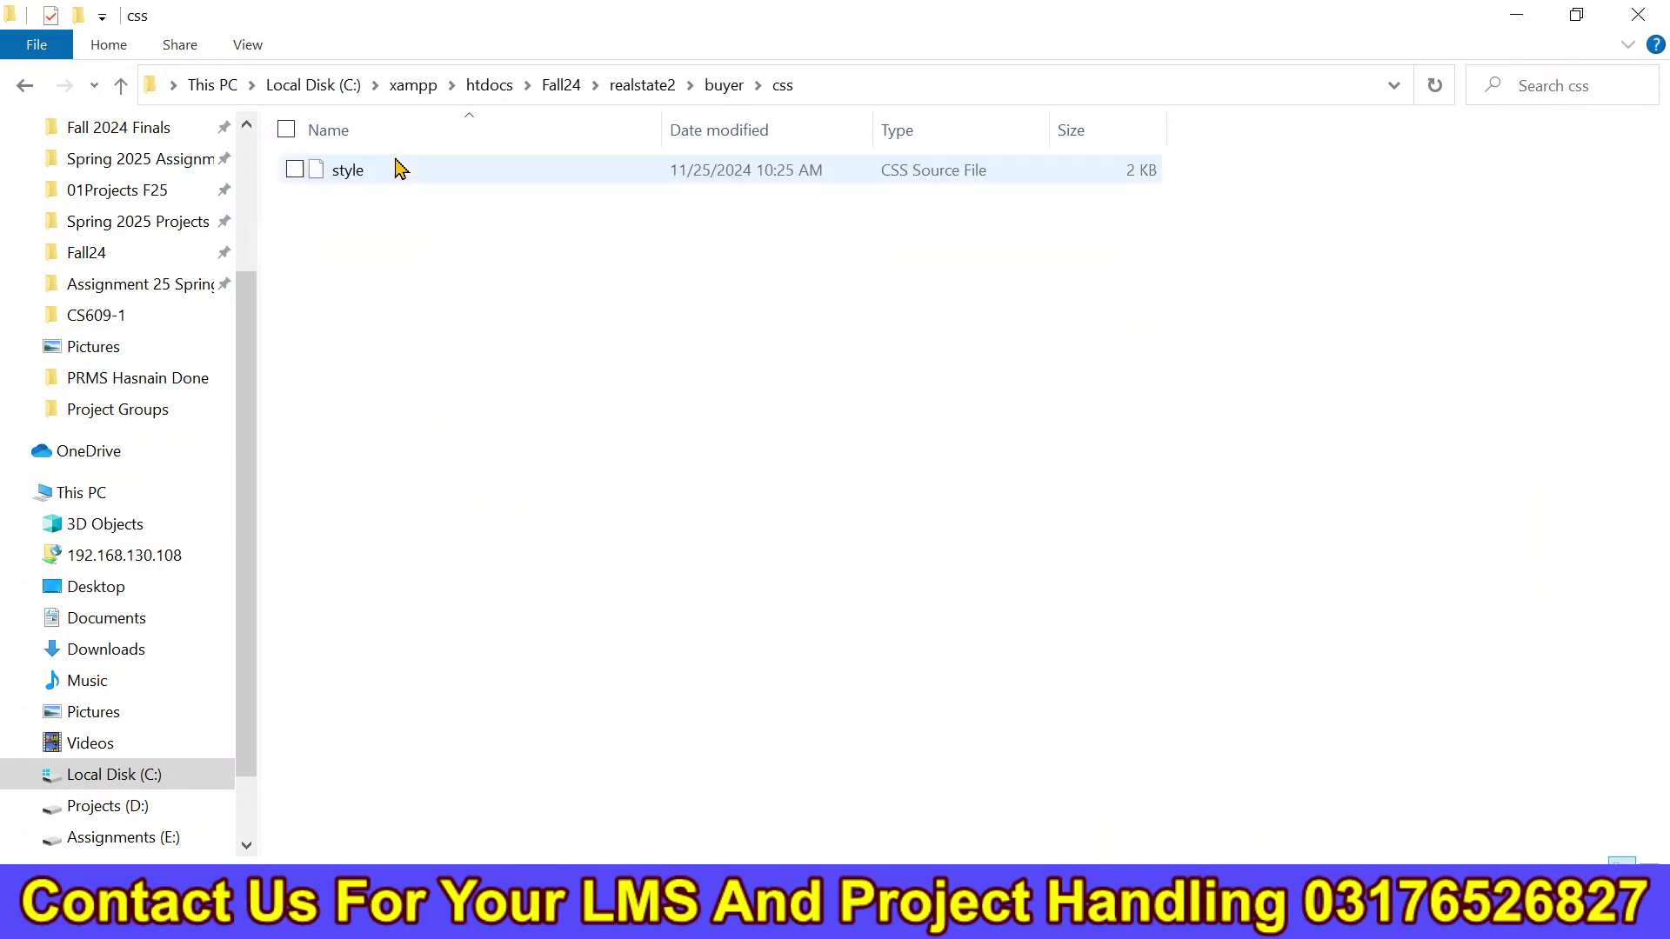
double_click(401, 174)
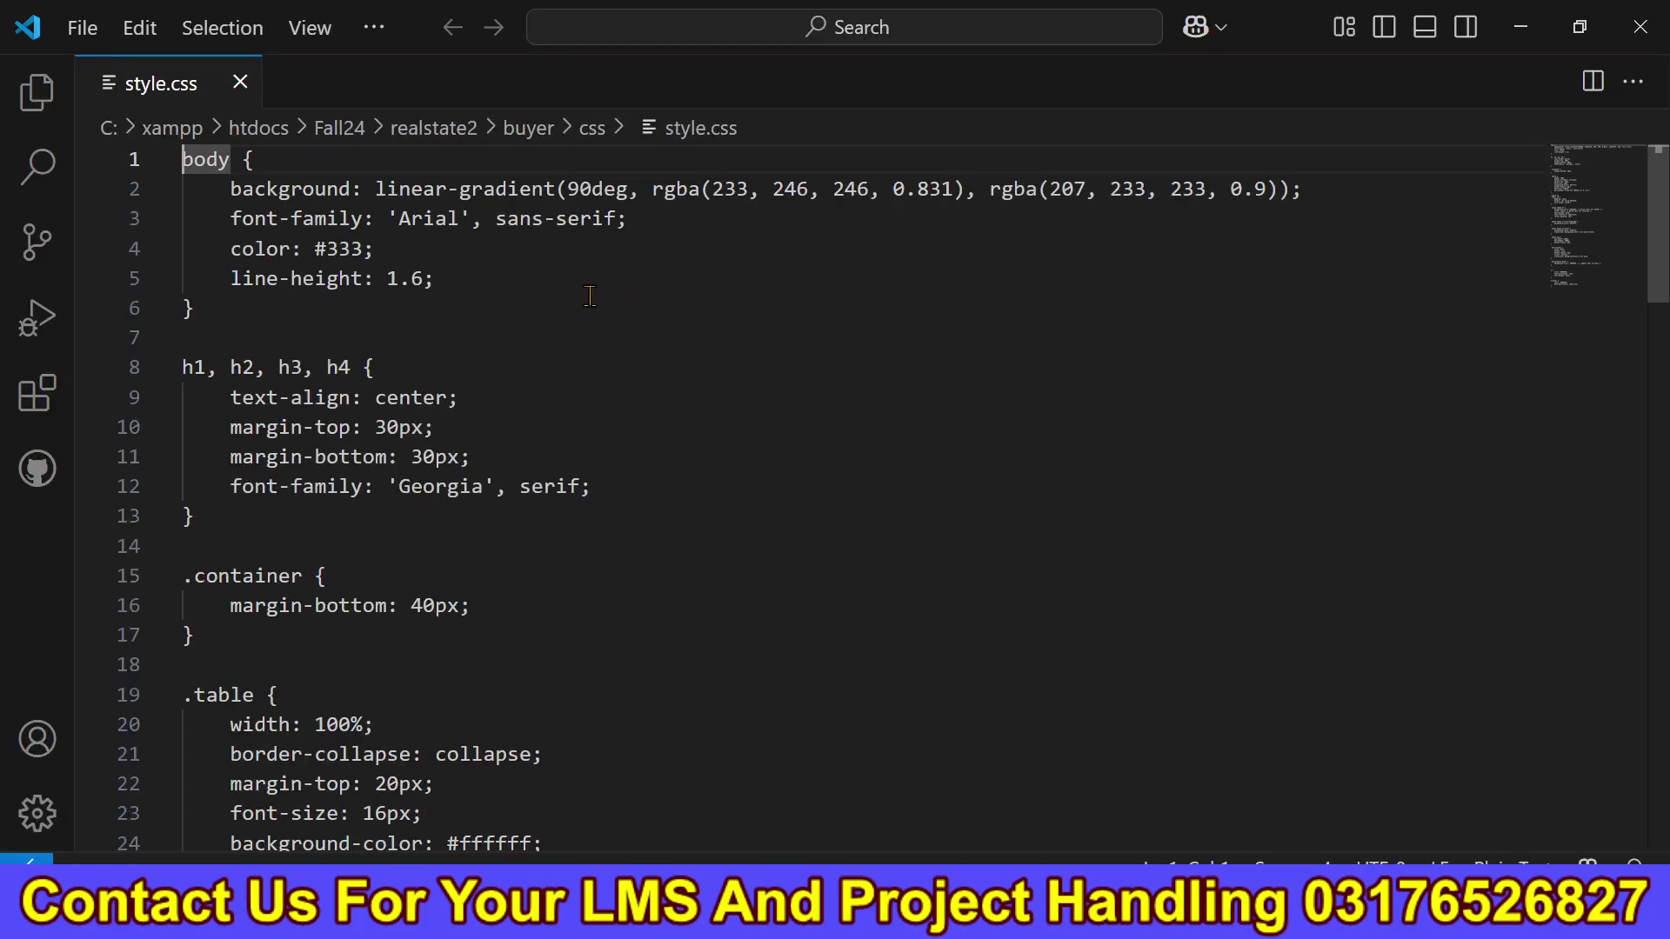
Close the stylesheet, return to the buyer folder and bring back the Buyer Dashboard in Edge.
click(1640, 26)
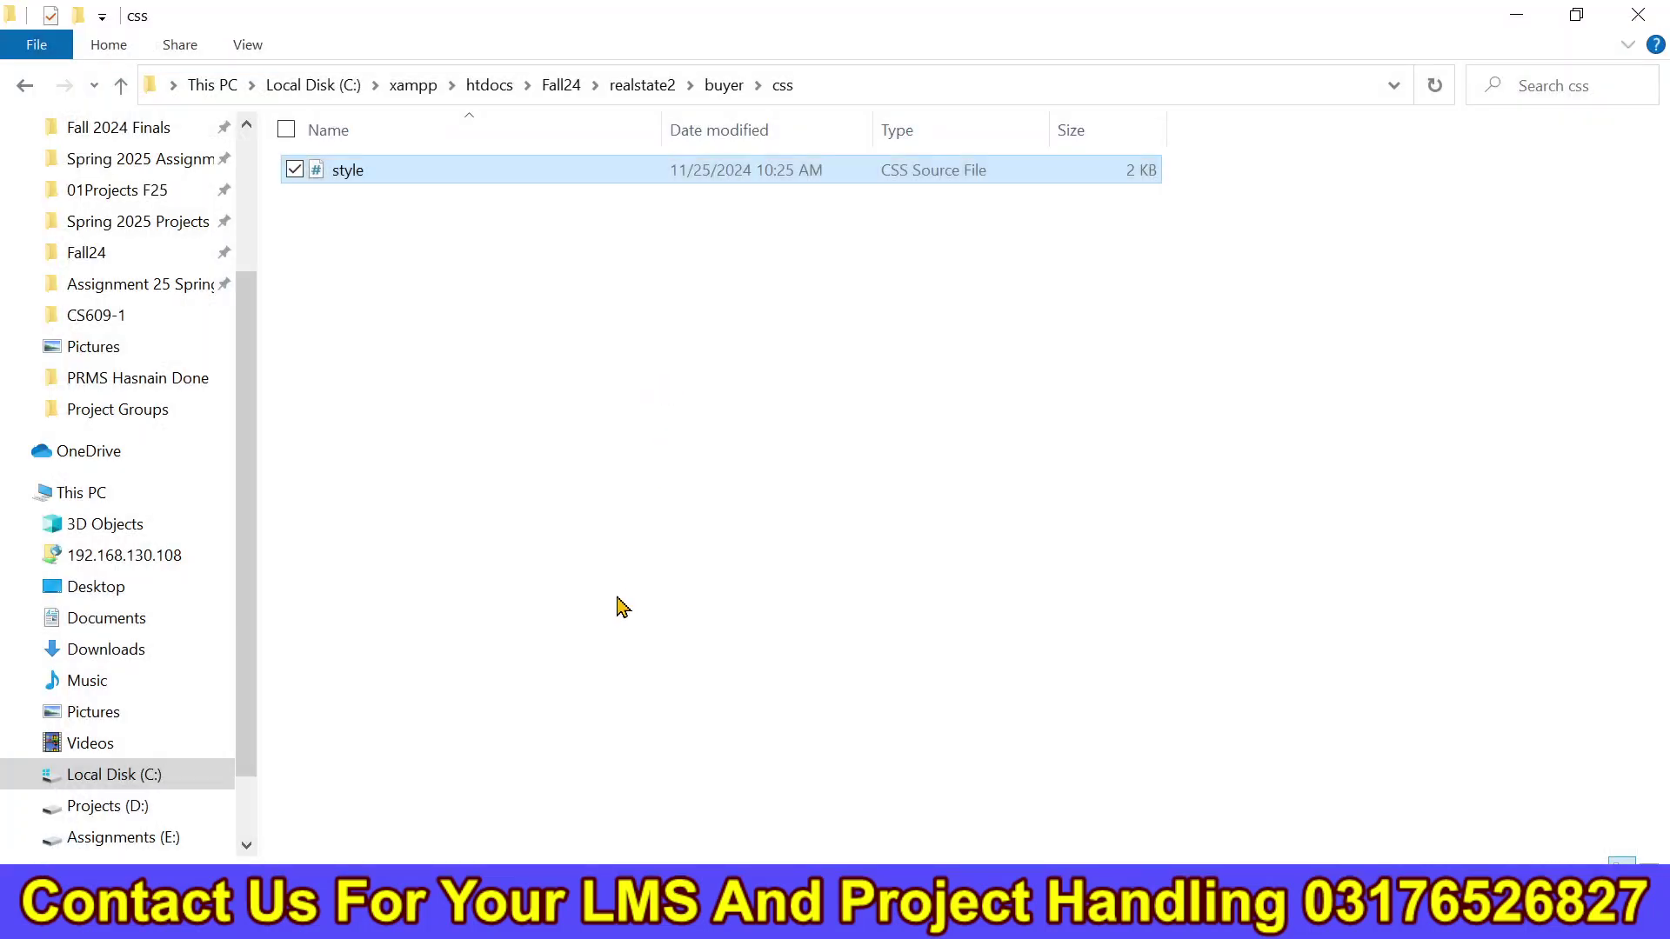
click(28, 90)
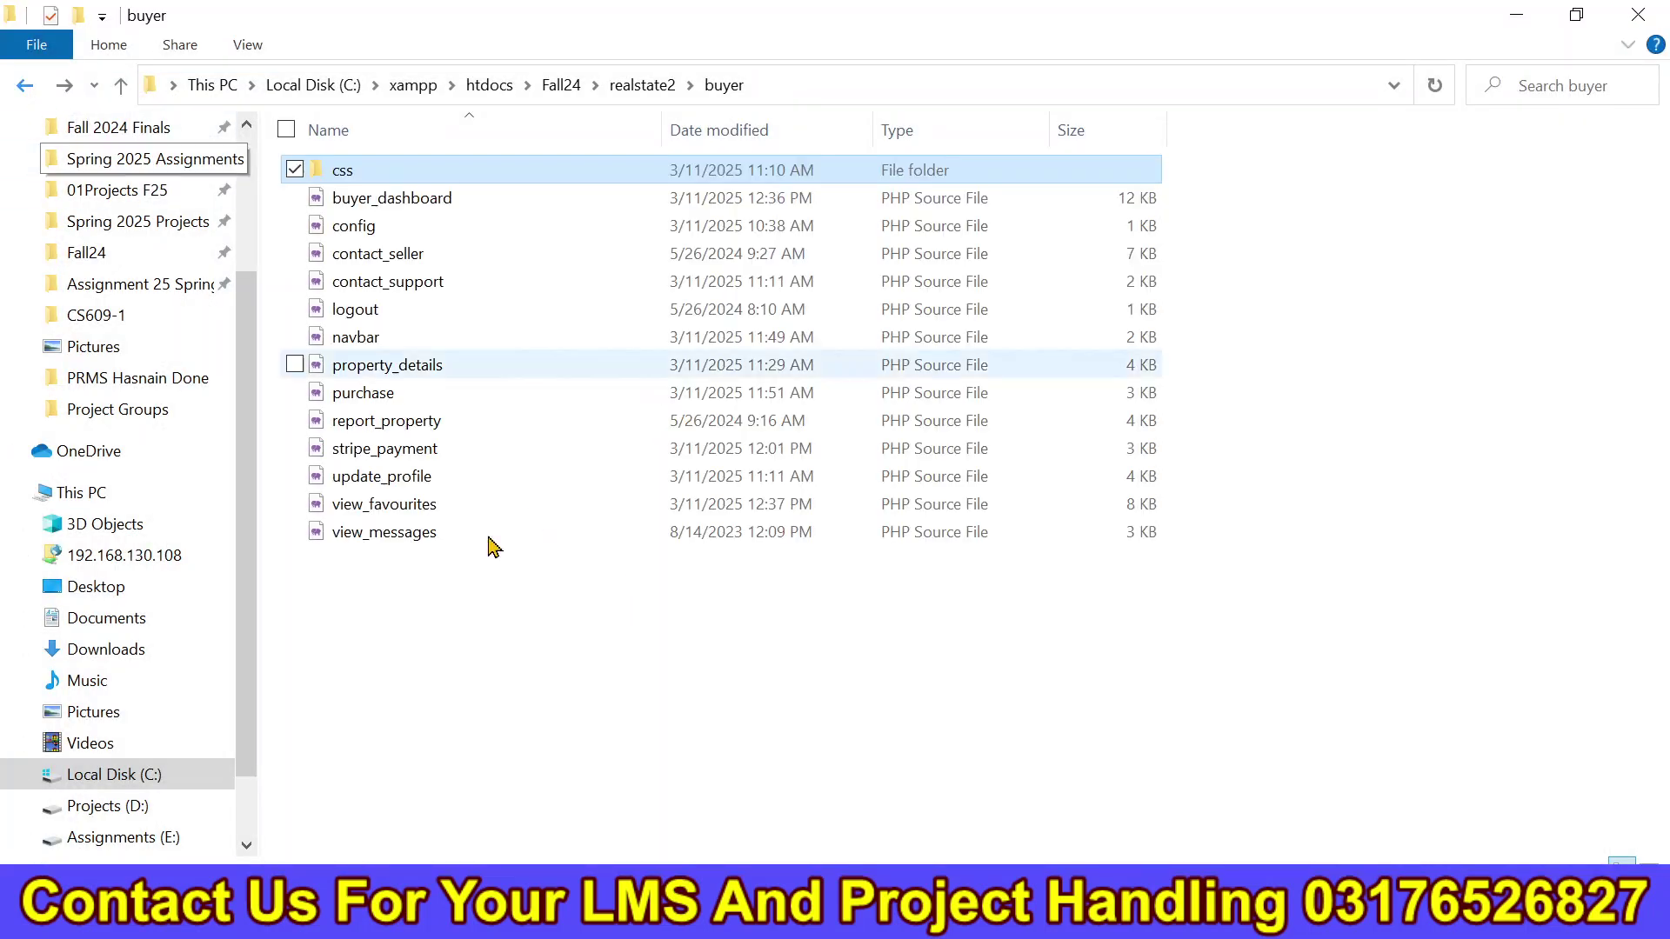
key(alt+Tab)
click(720, 90)
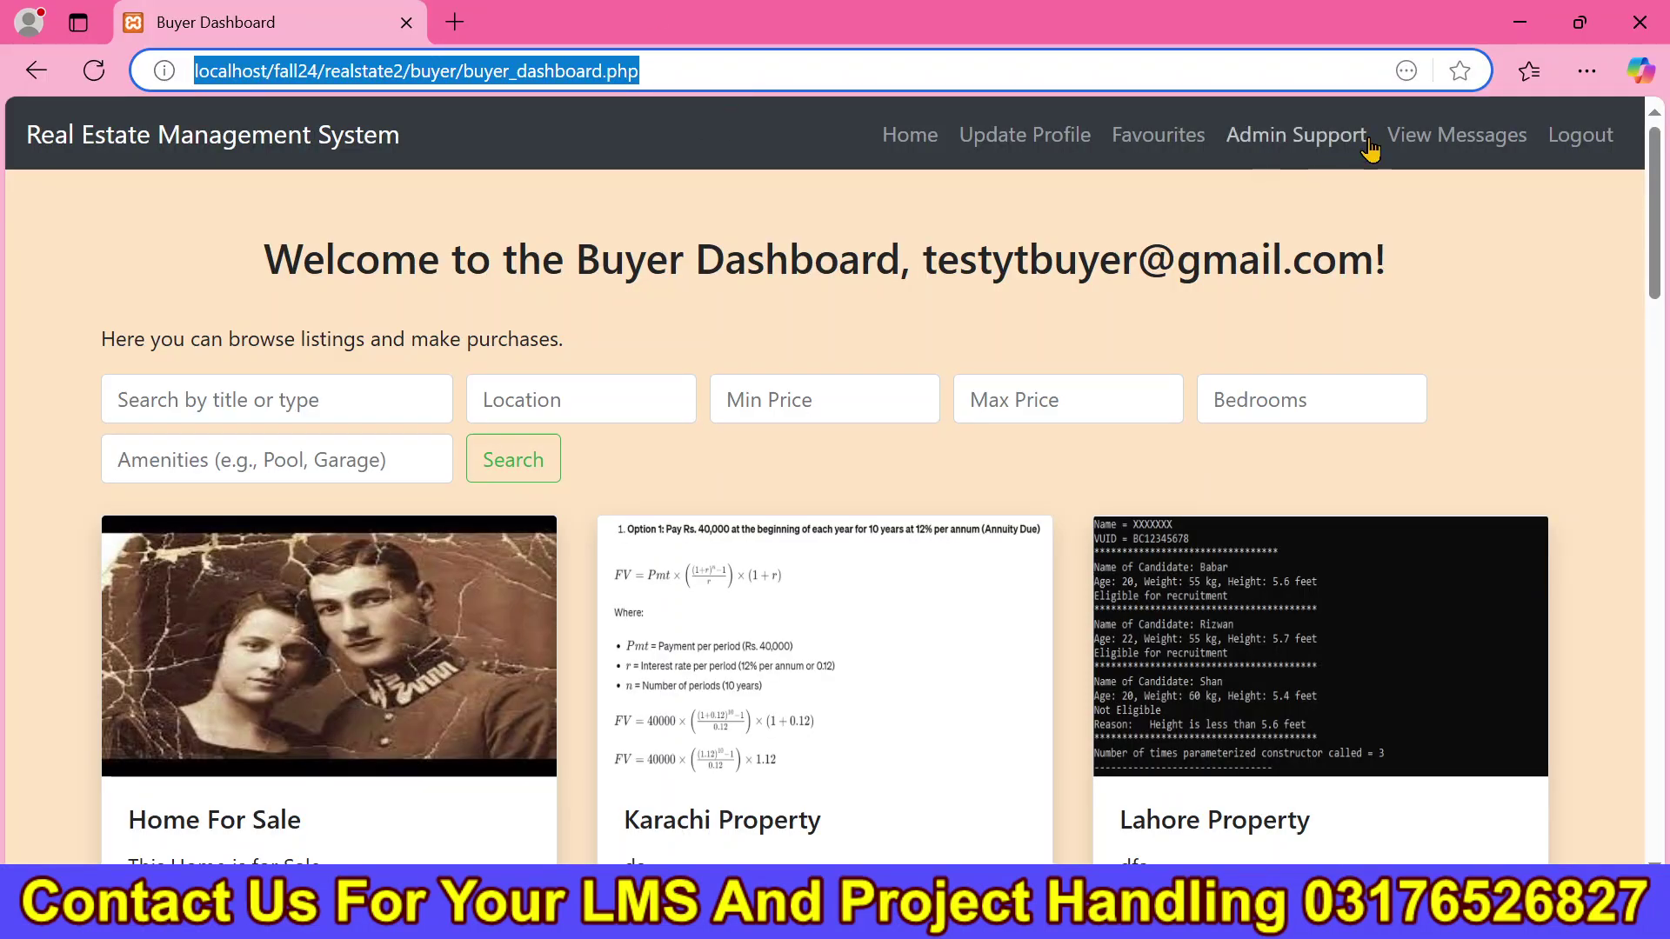
Log the buyer out and load localhost/fall24/realstate2/index.php in Brave, heading to user login.
click(1611, 148)
click(1615, 155)
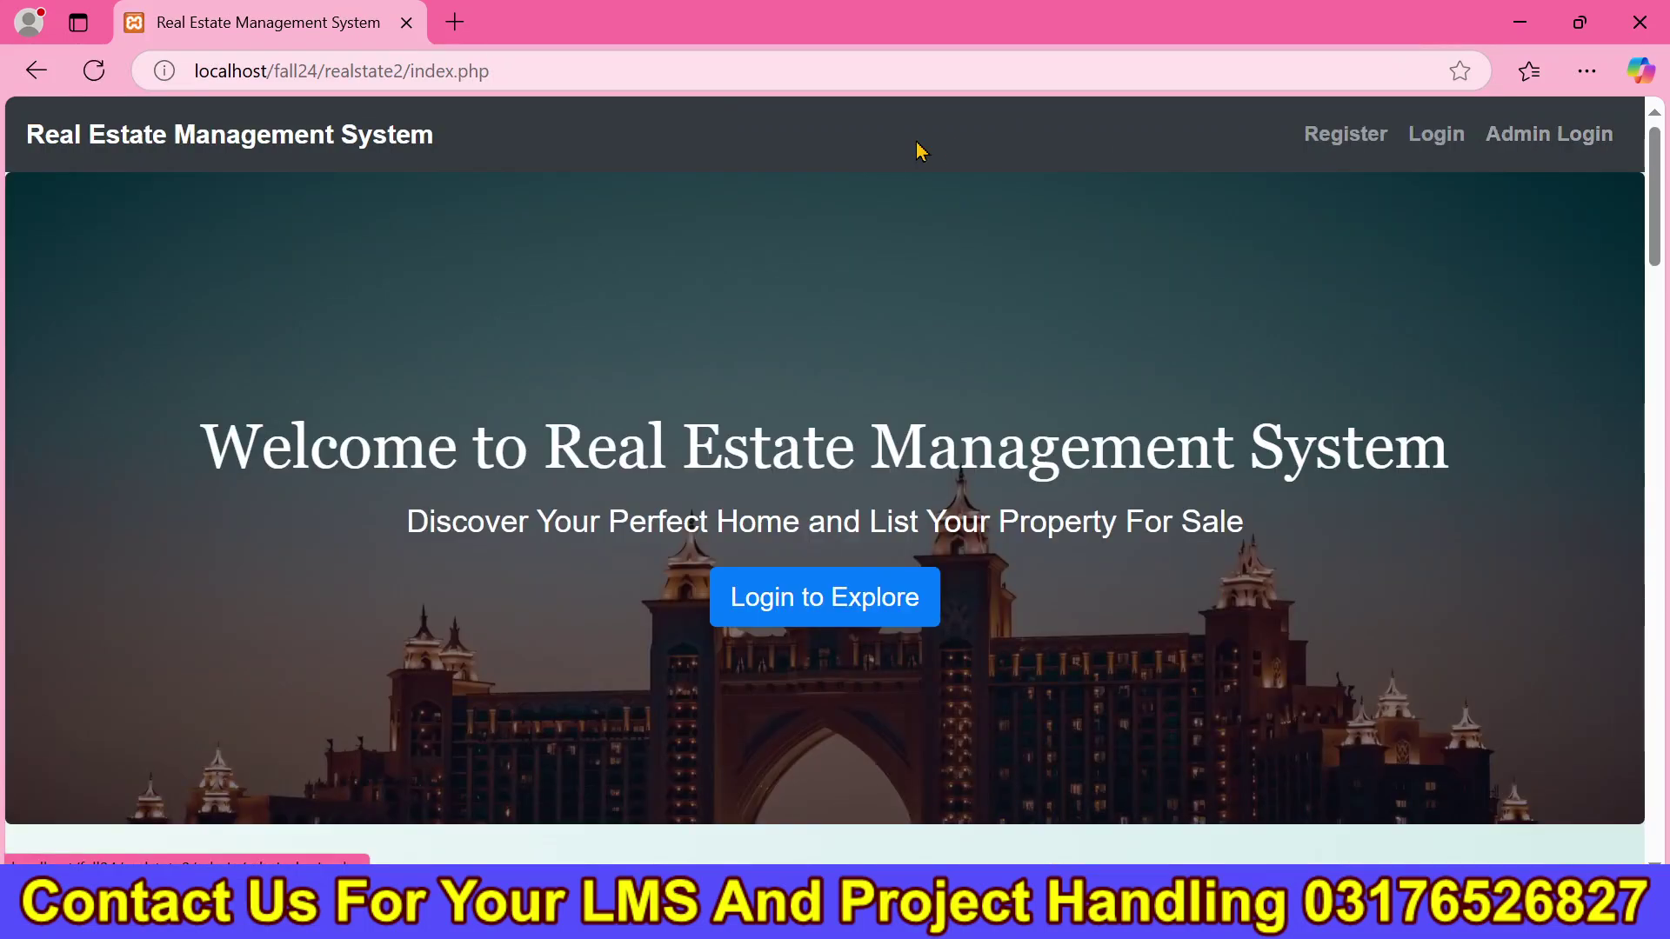
click(785, 77)
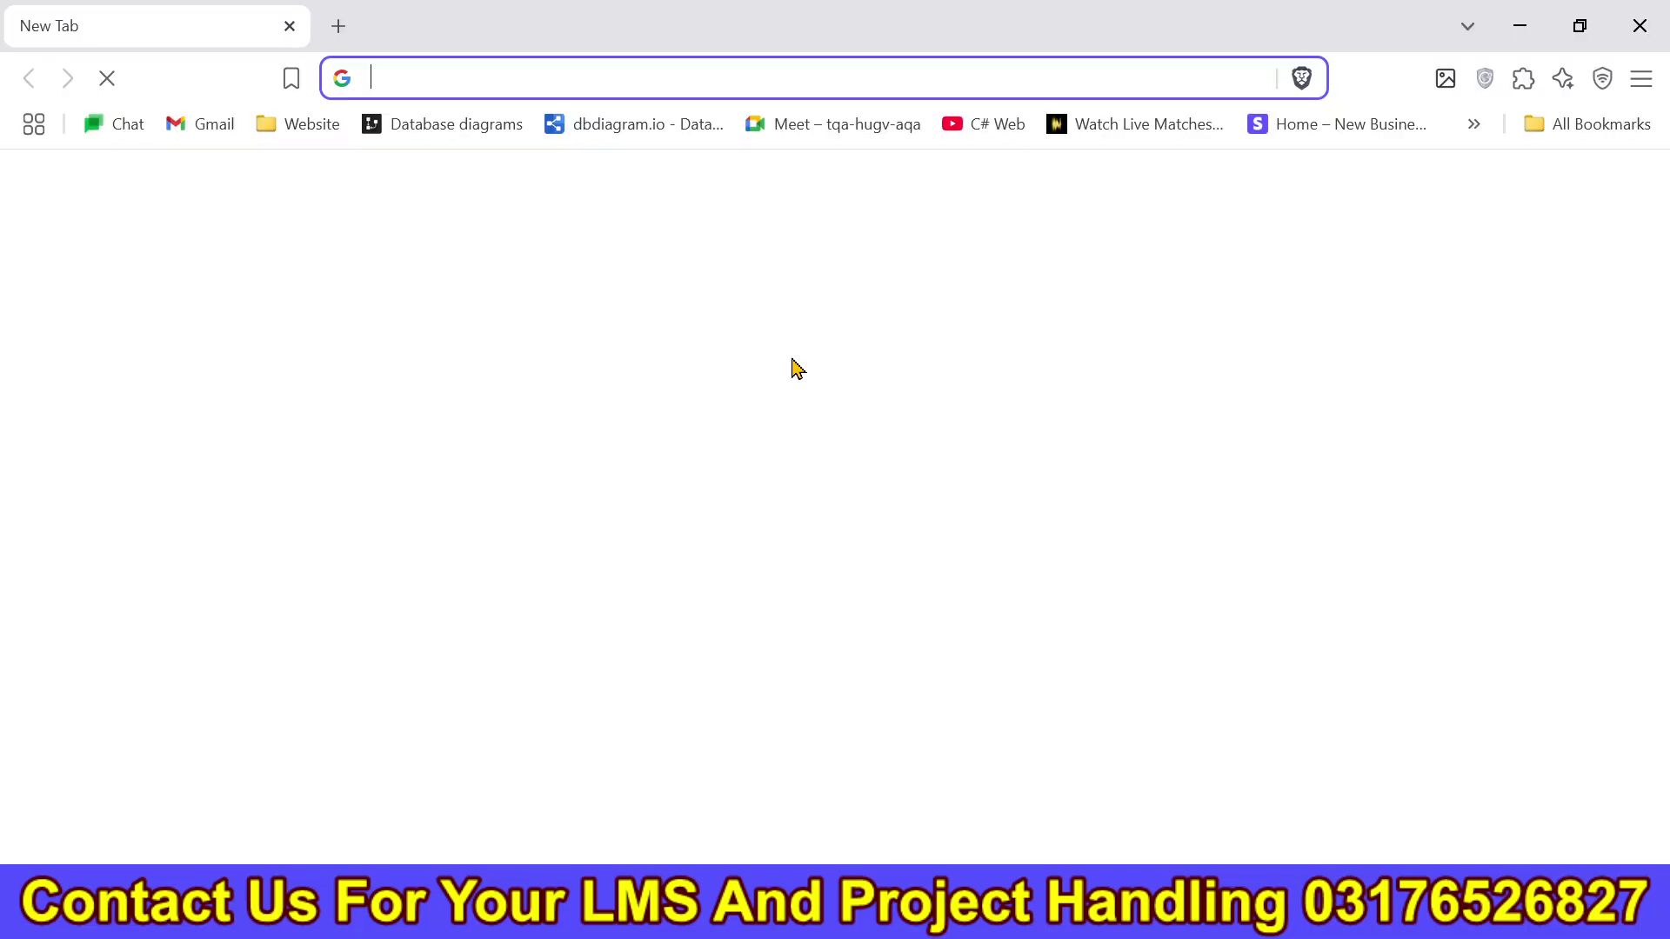
text(http://localhost/fall24/realstate2/index.php)
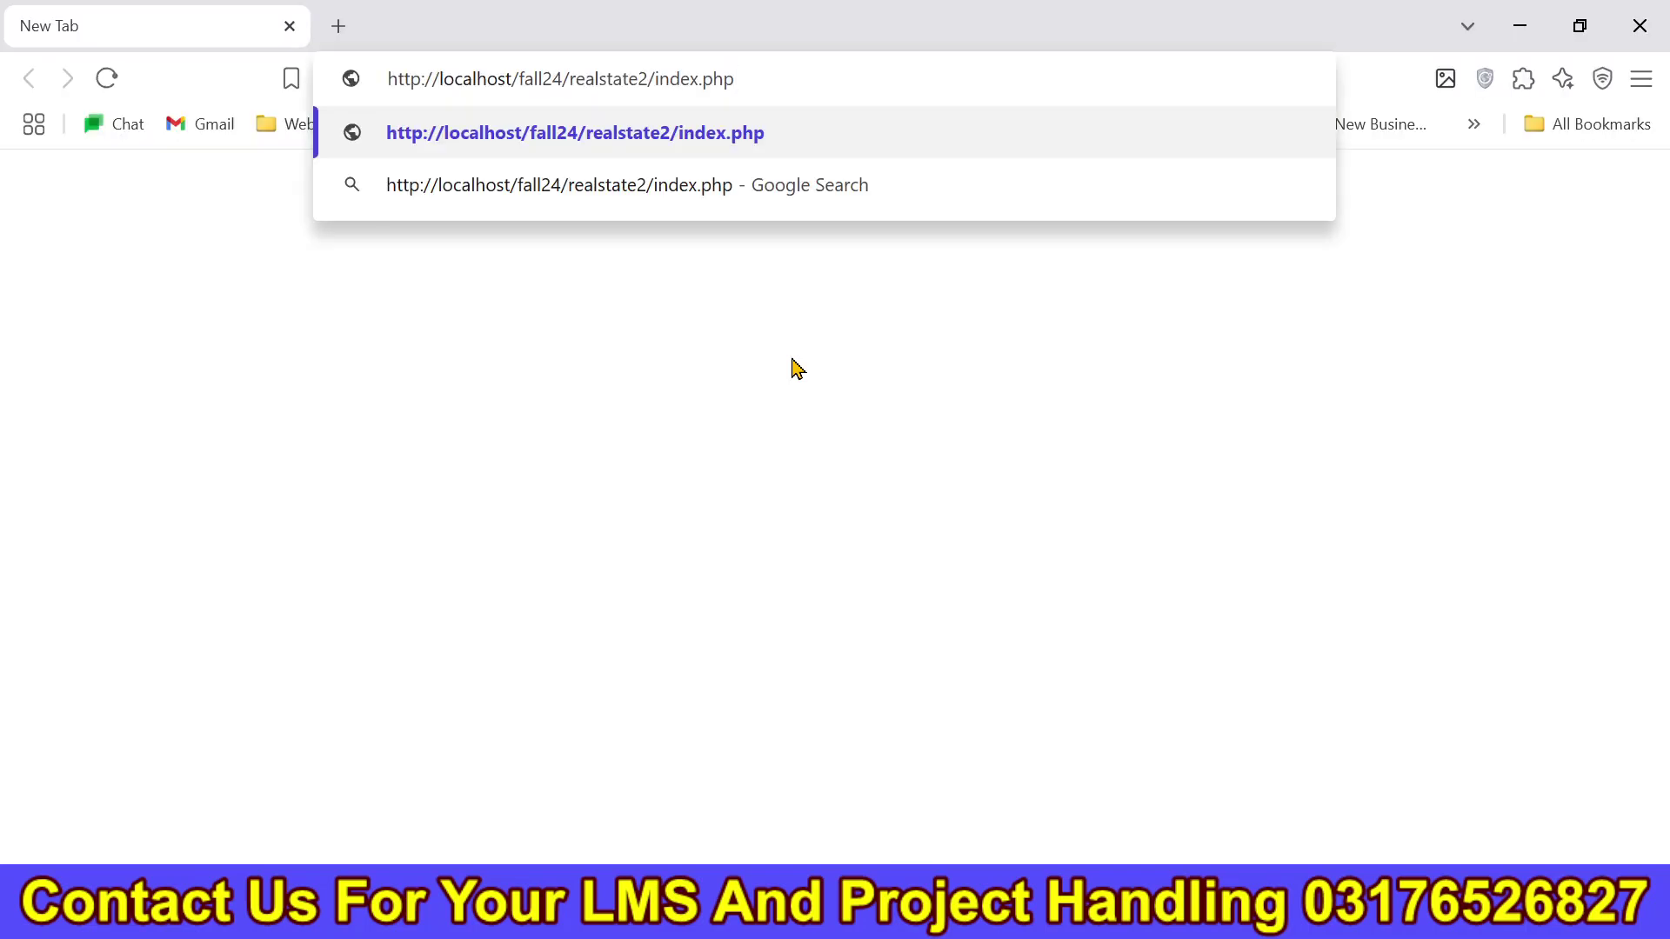
key(Return)
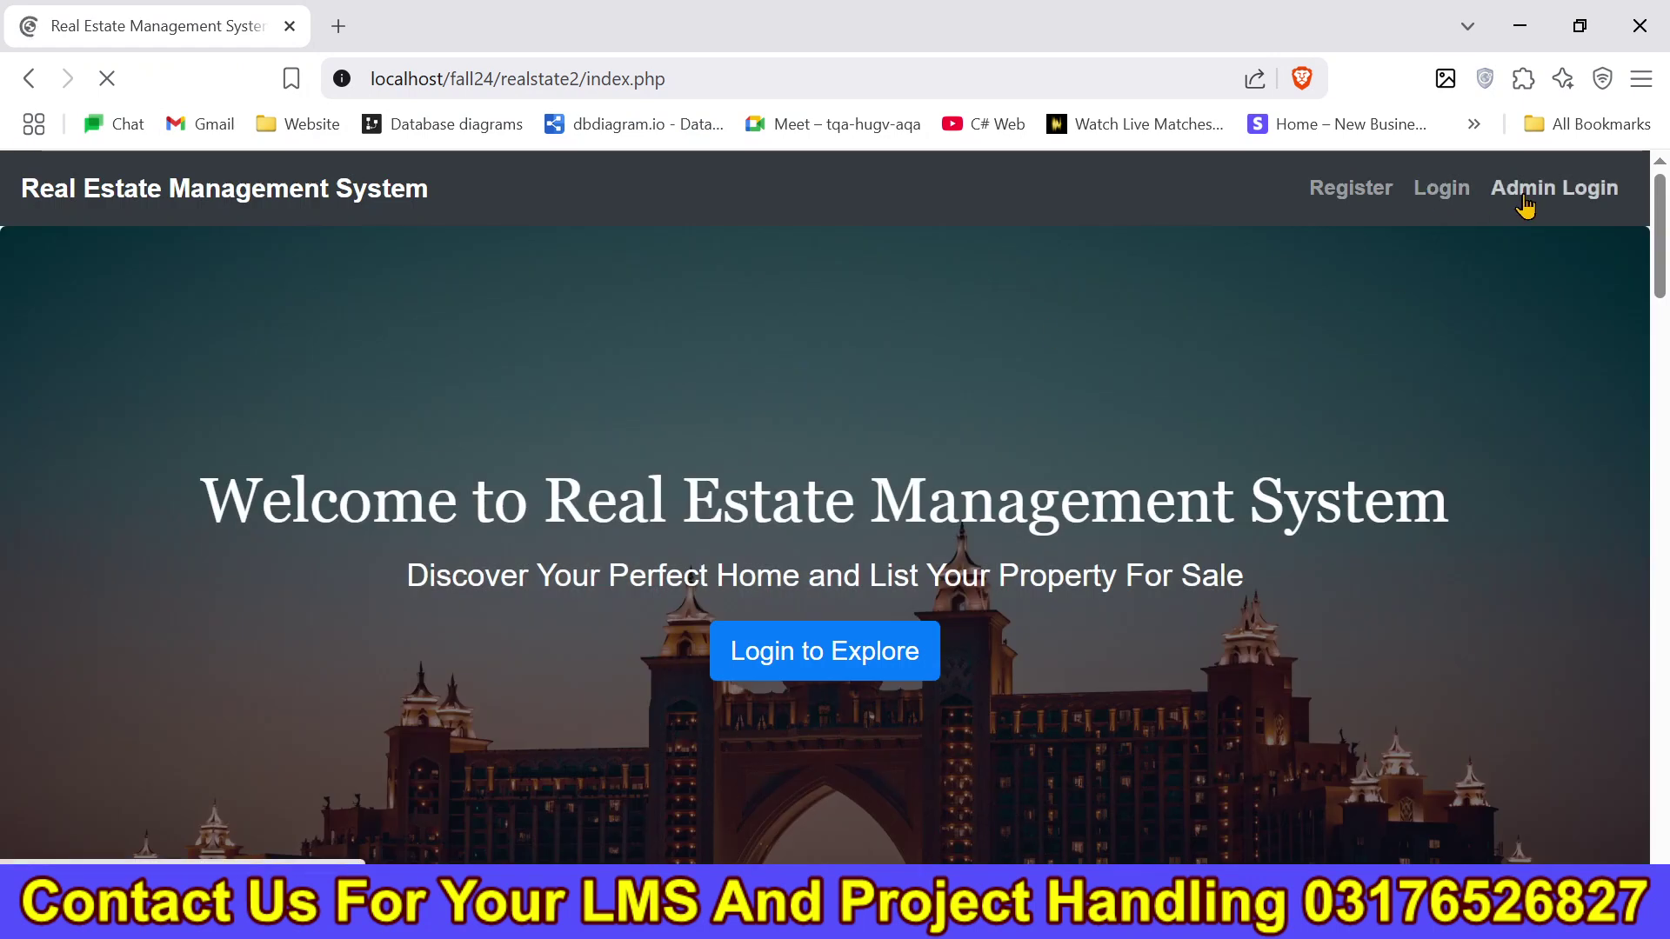
click(1439, 187)
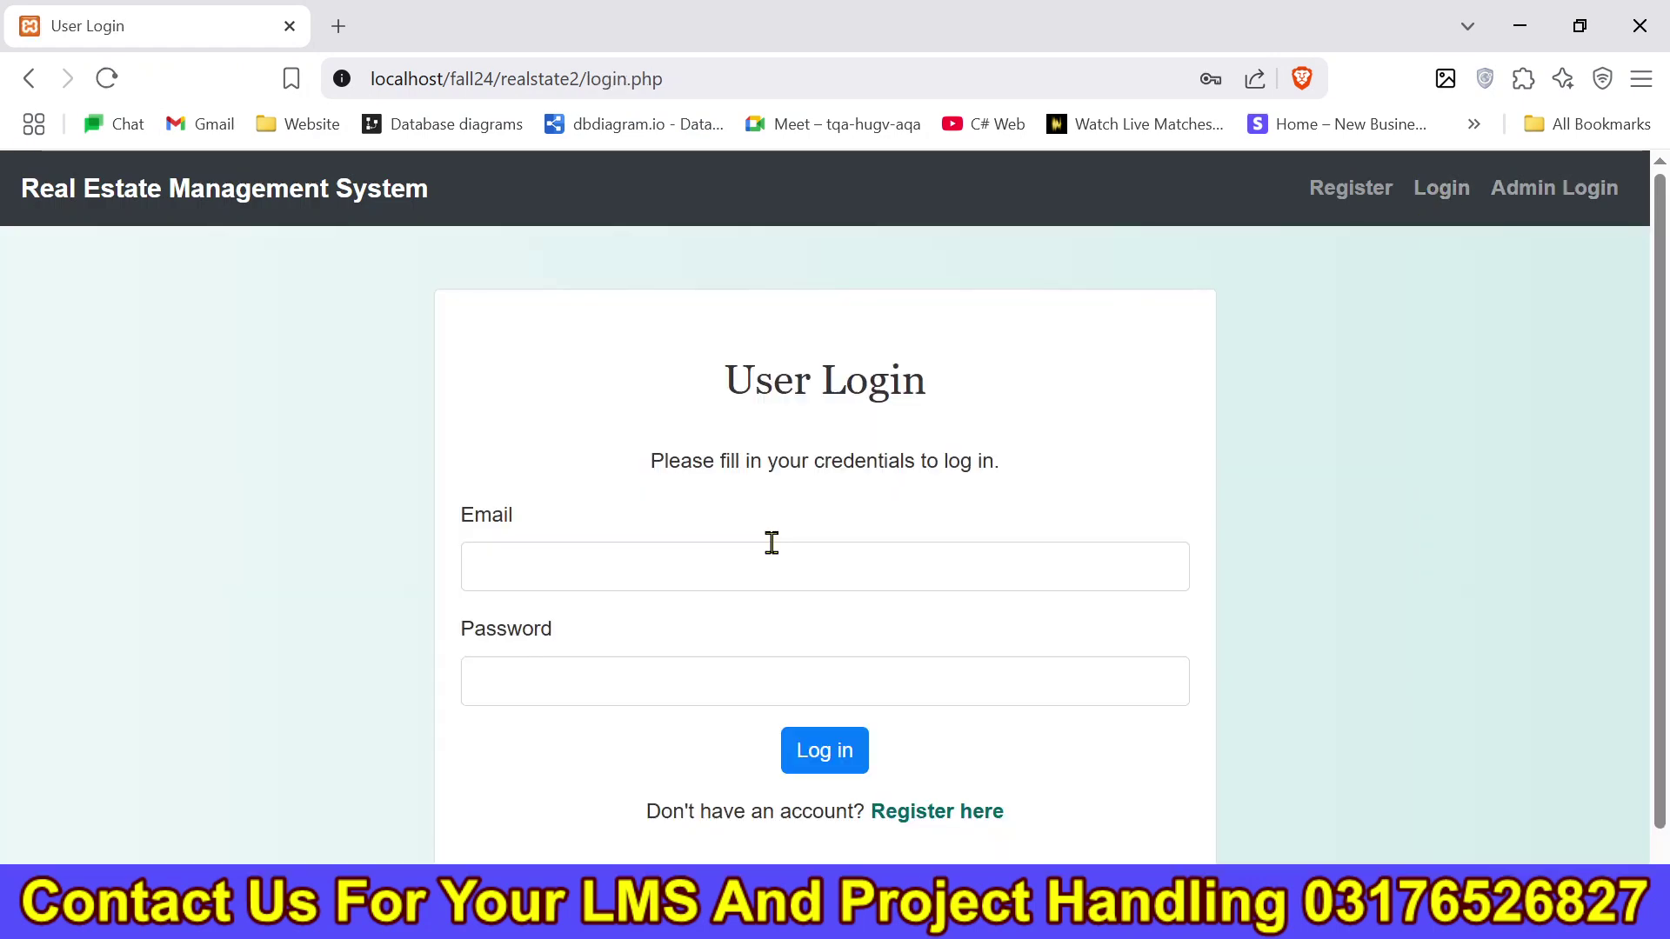
Log in with the buyer's e-mail and password, save the password, and scroll to Test Yt Property.
click(711, 564)
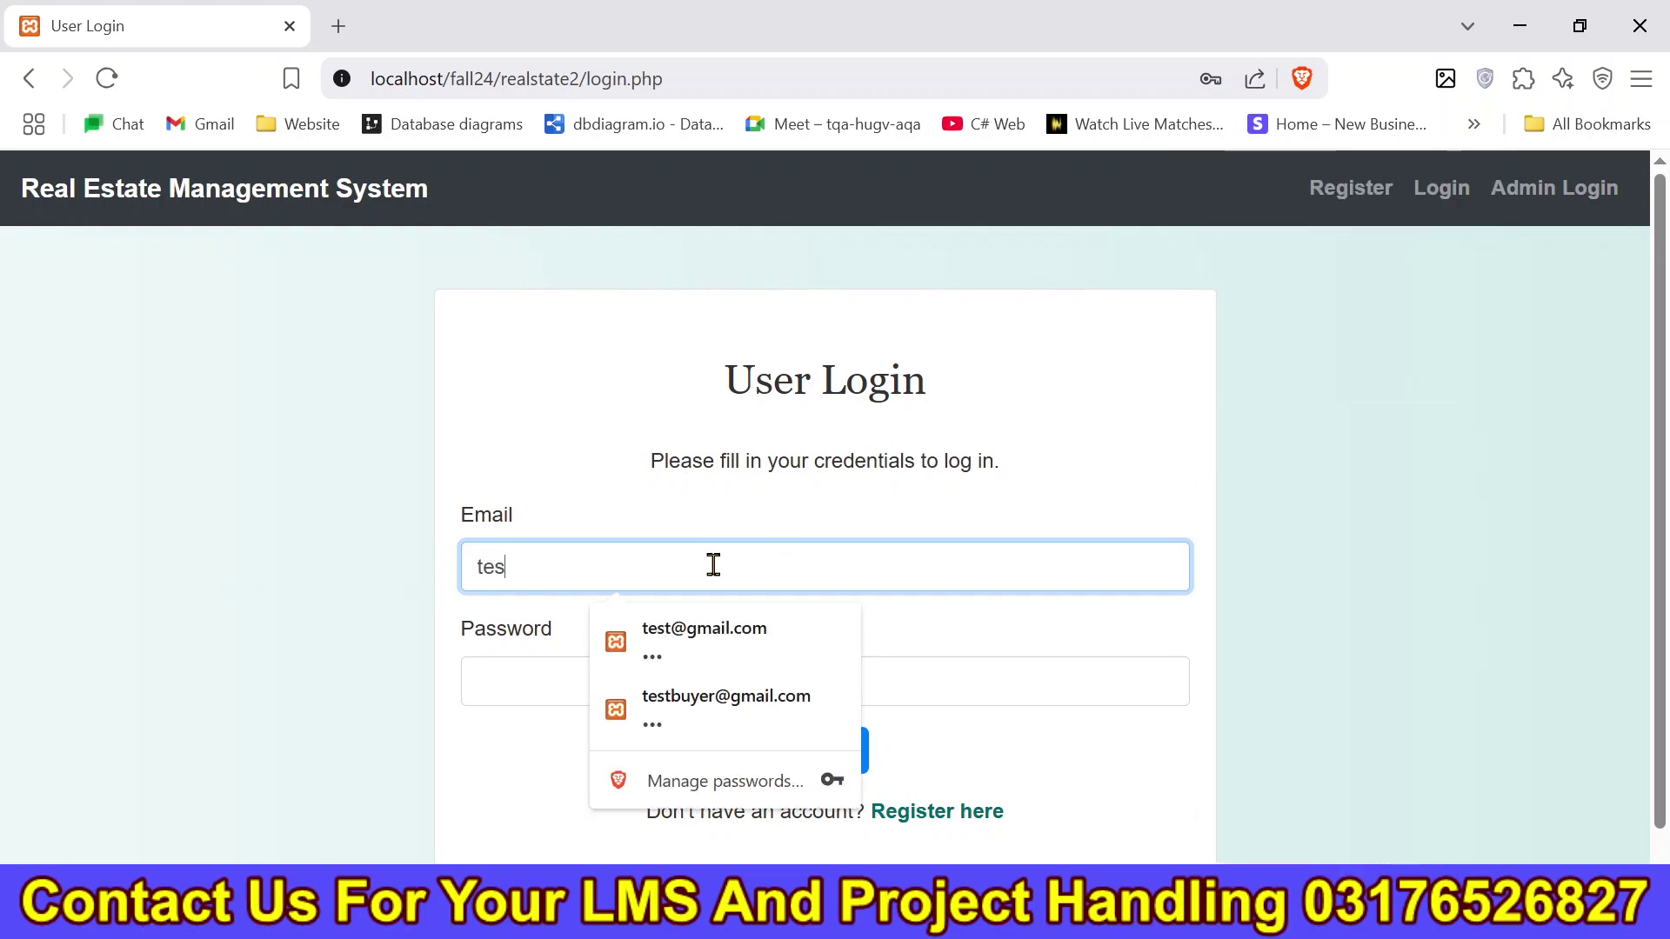
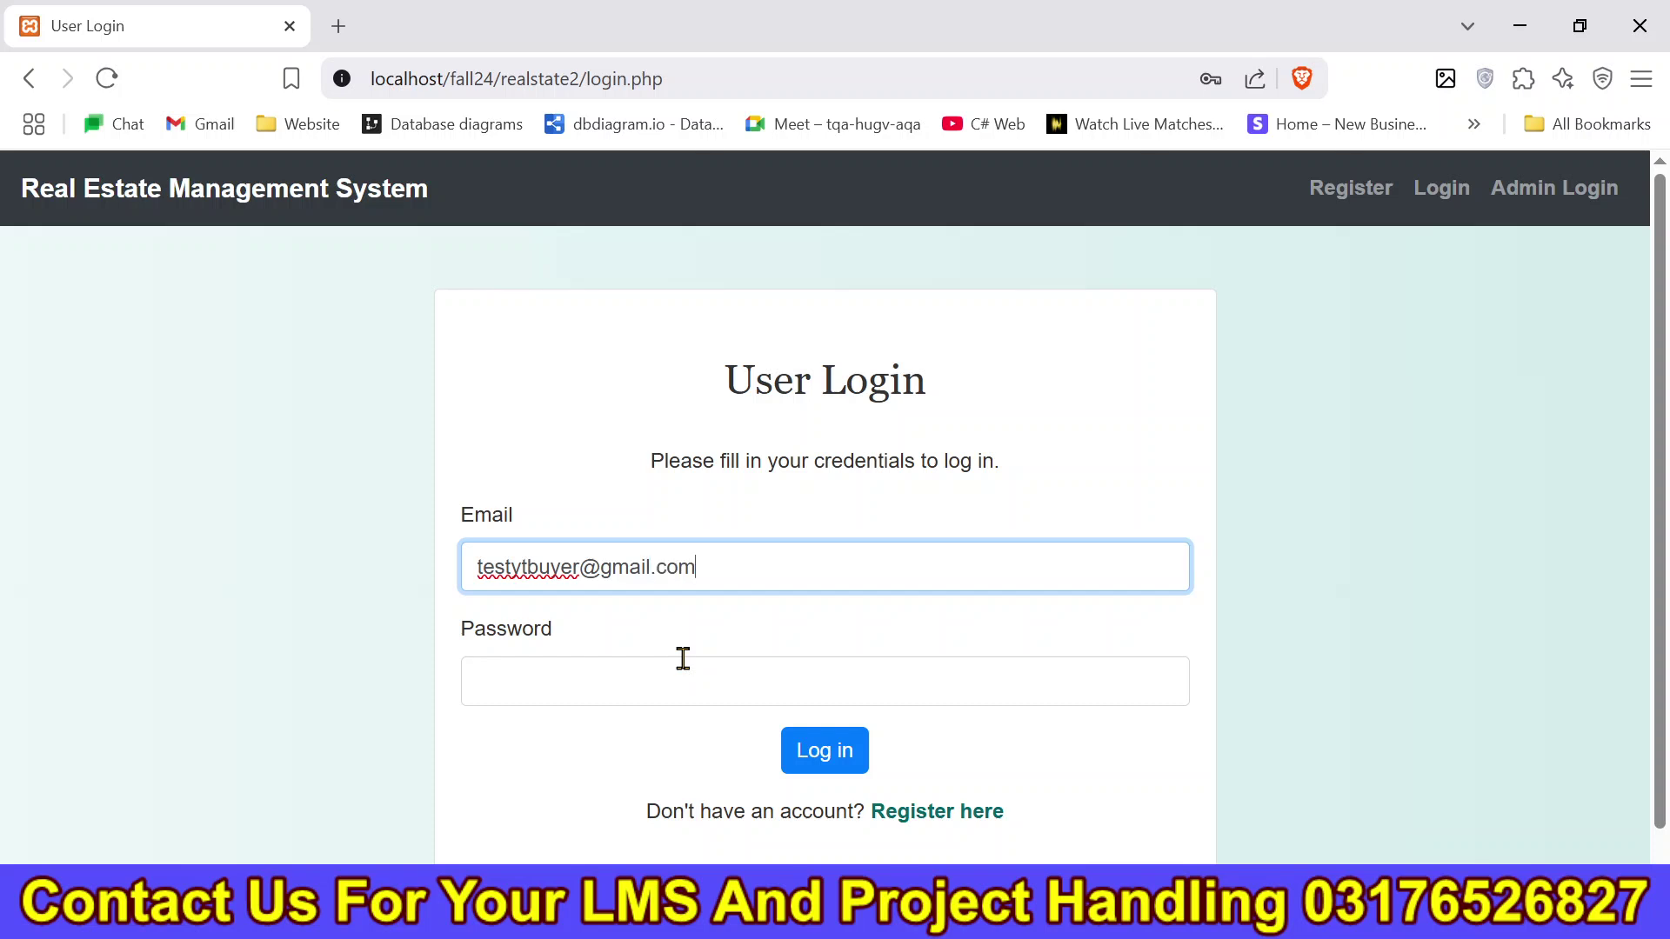
click(630, 696)
text(123)
key(Return)
click(1147, 323)
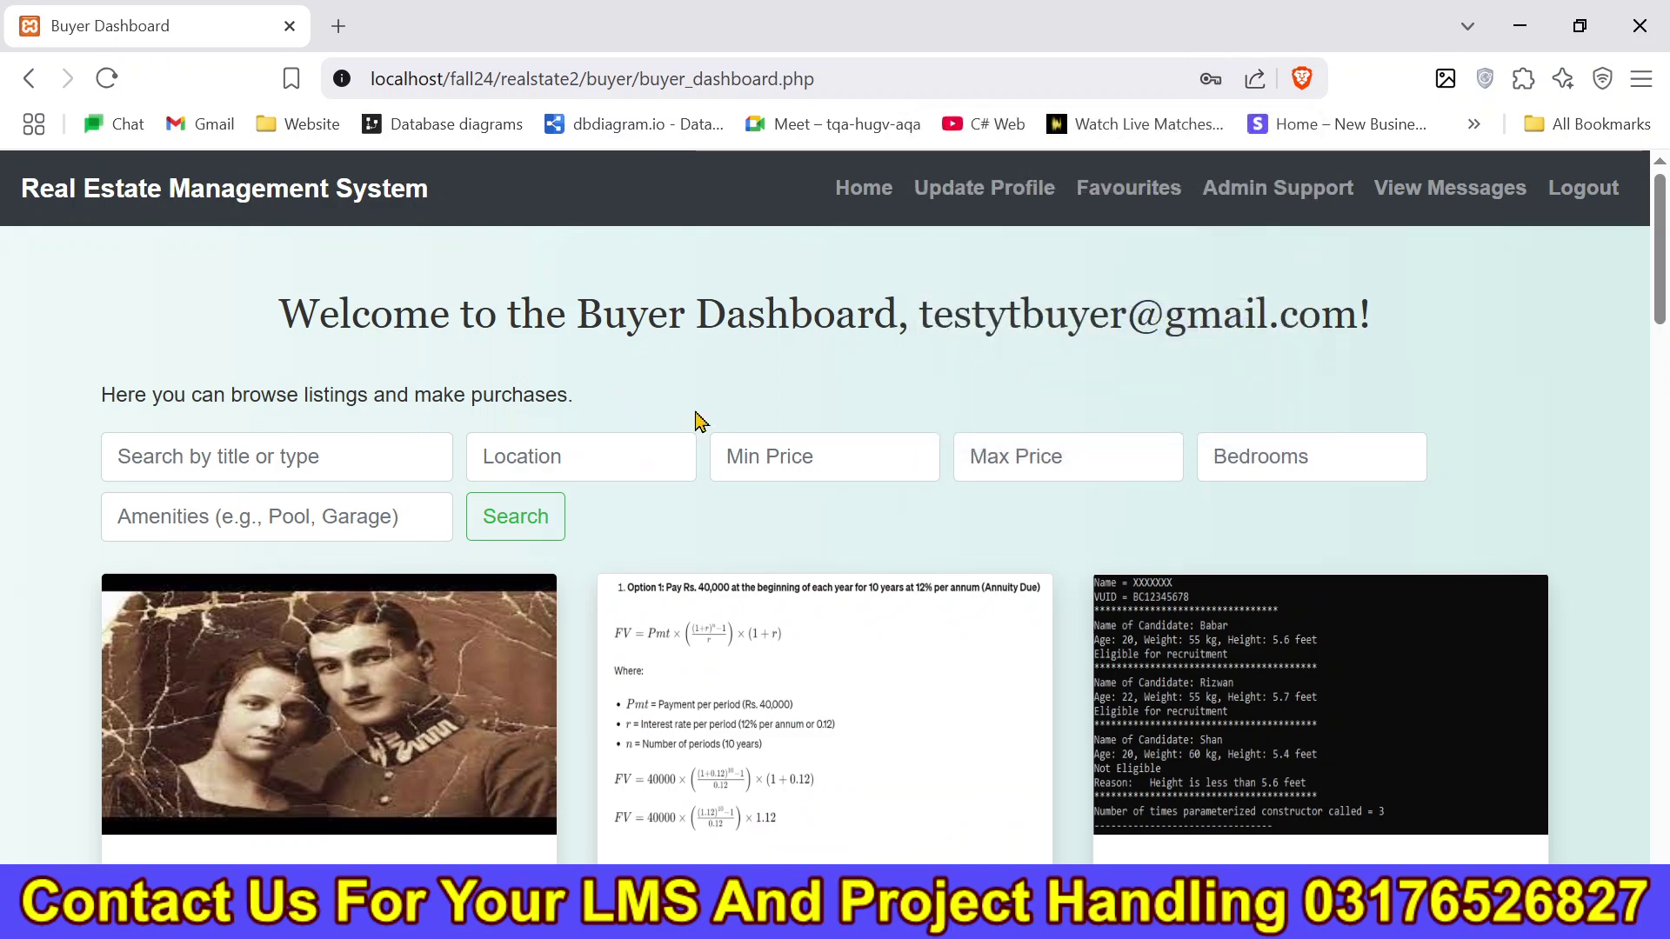
drag(1658, 245, 1652, 550)
Open Test Yt Property's details, then reload the landing page and scroll down to the map.
click(208, 647)
scroll(1362, 615, down, 3)
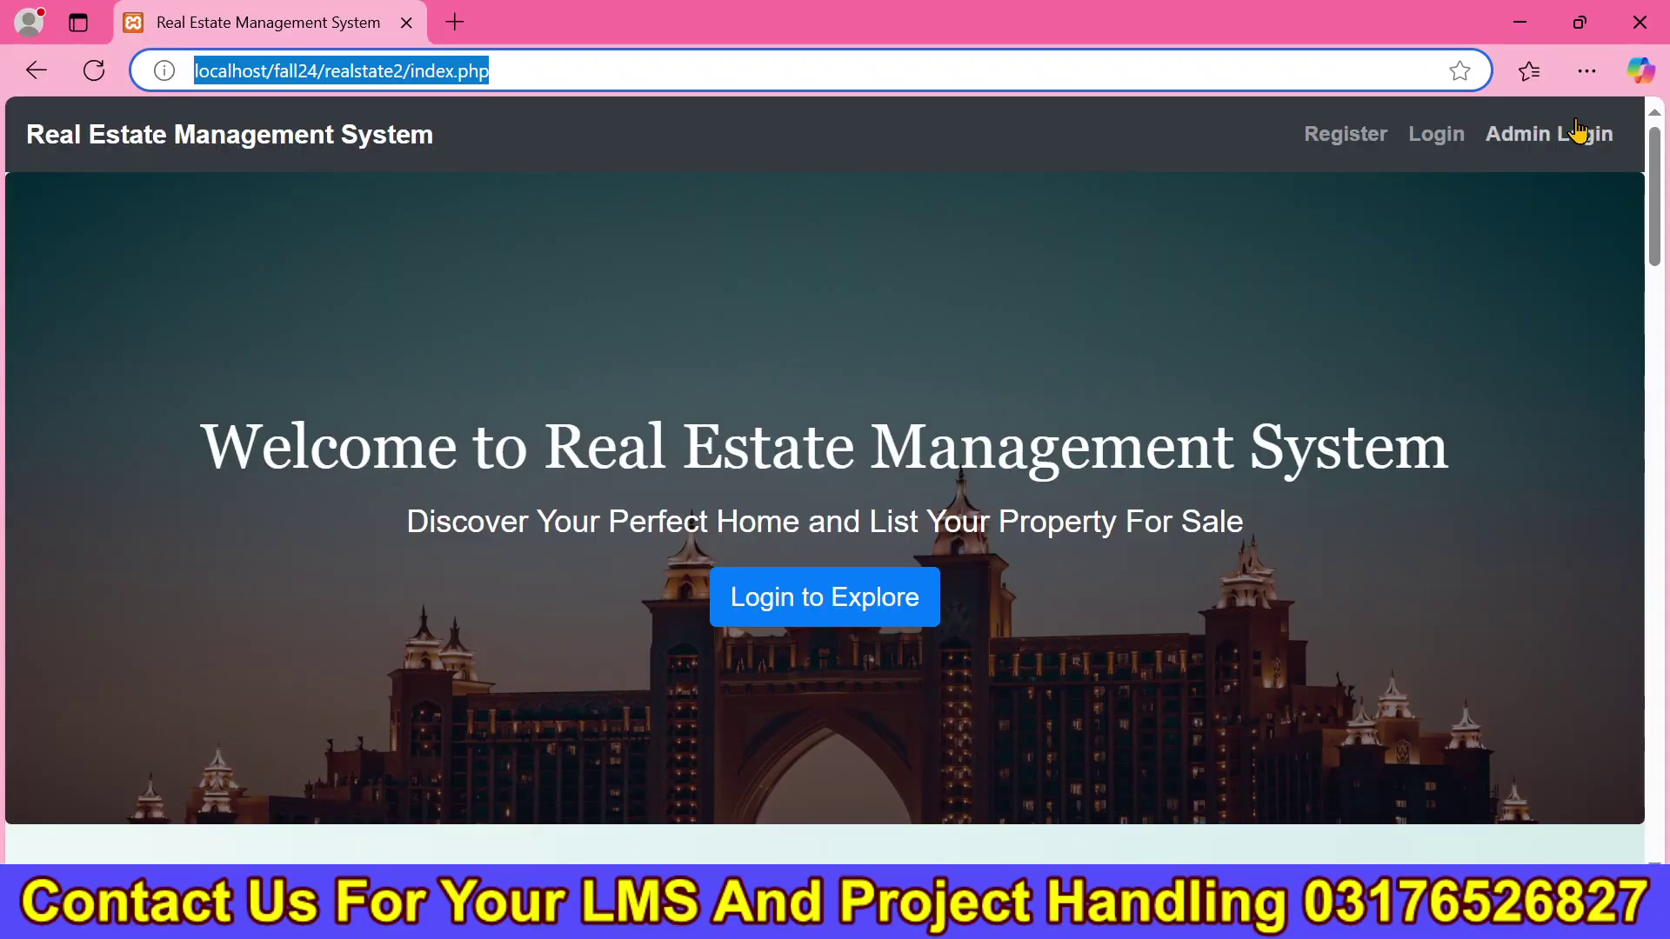
scroll(1666, 364, down, 9)
drag(1665, 363, 1652, 812)
key(Return)
scroll(1666, 809, down, 20)
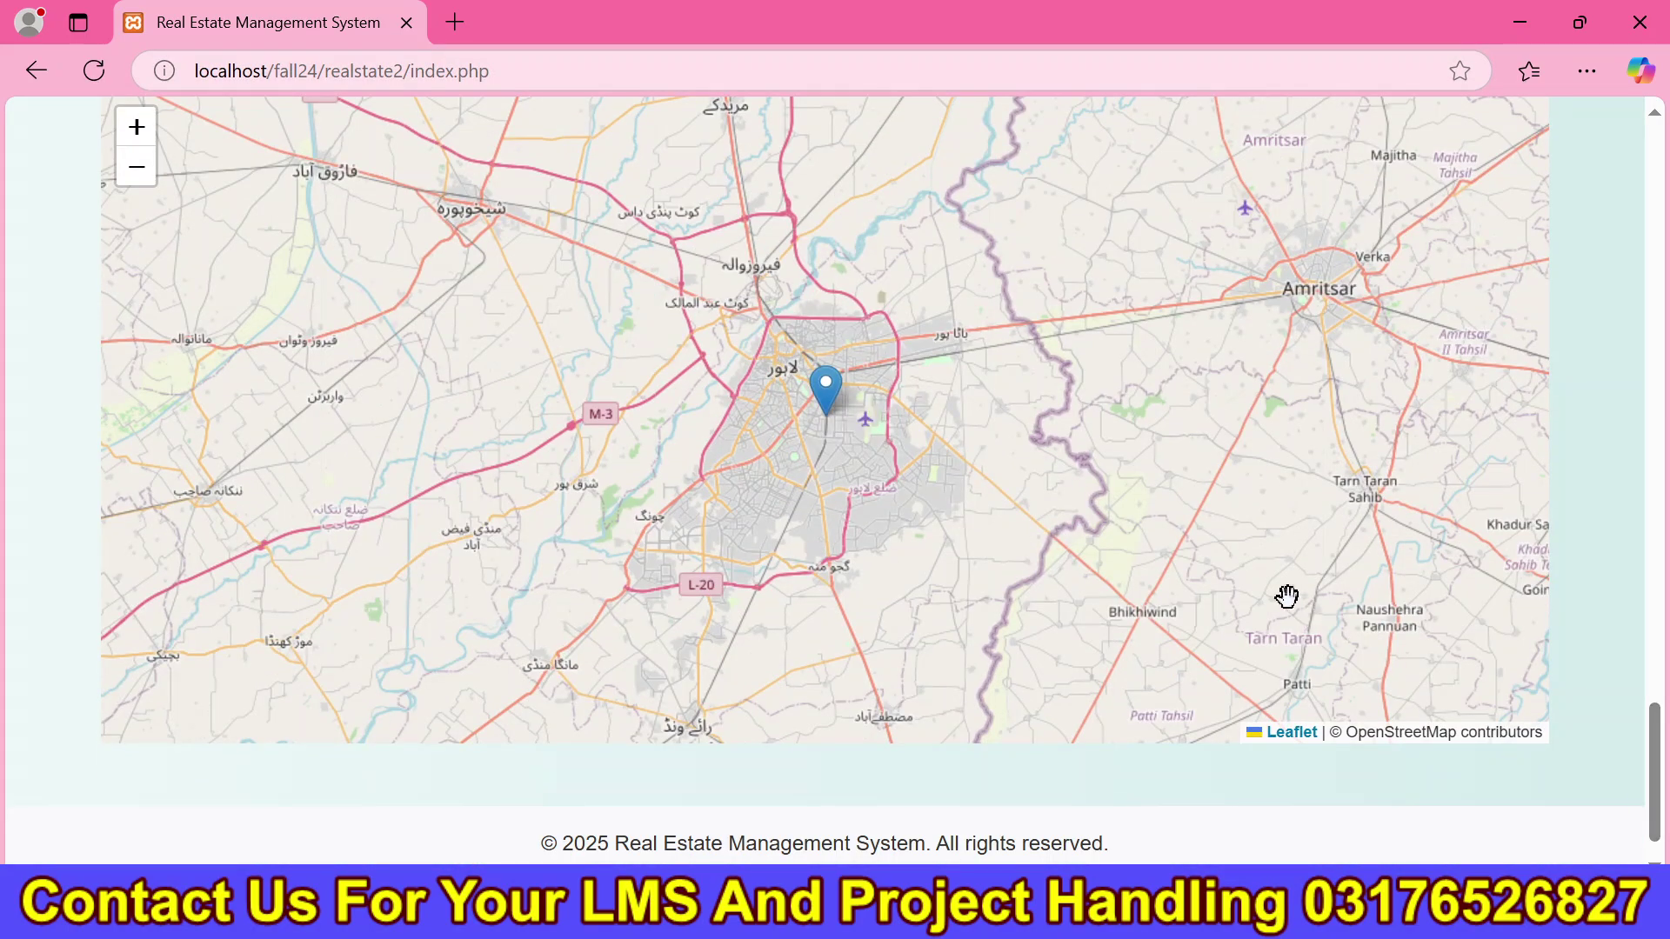
drag(1663, 798, 1662, 746)
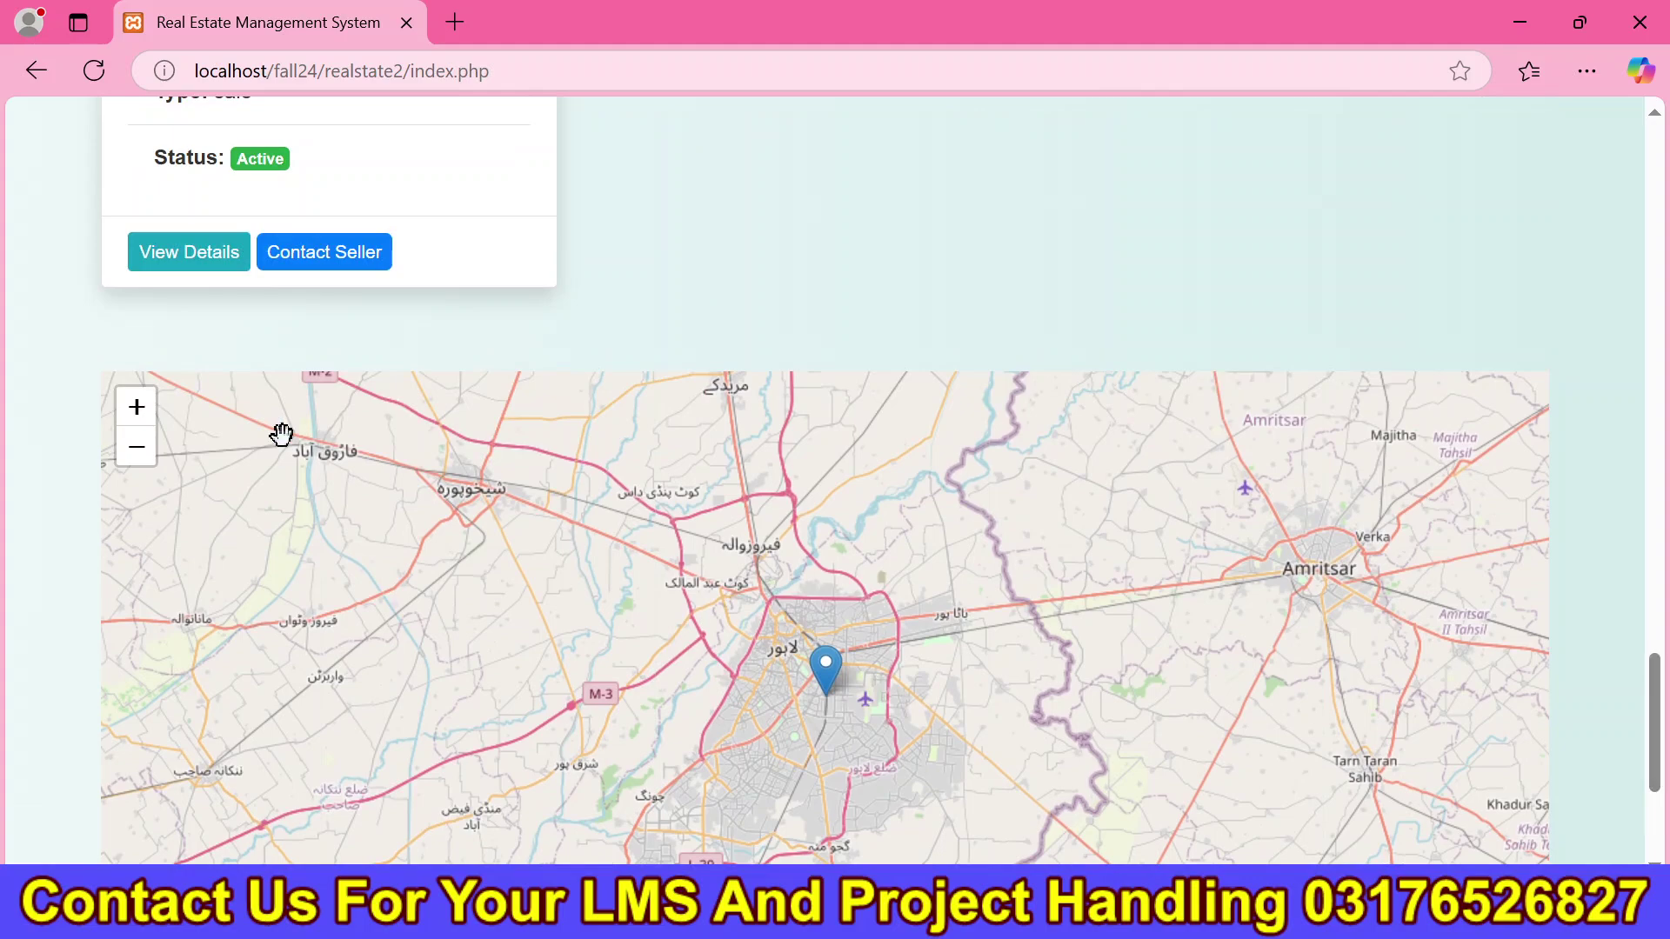
Zoom the map out across the region and show the Test Yt Property marker's popup.
click(138, 454)
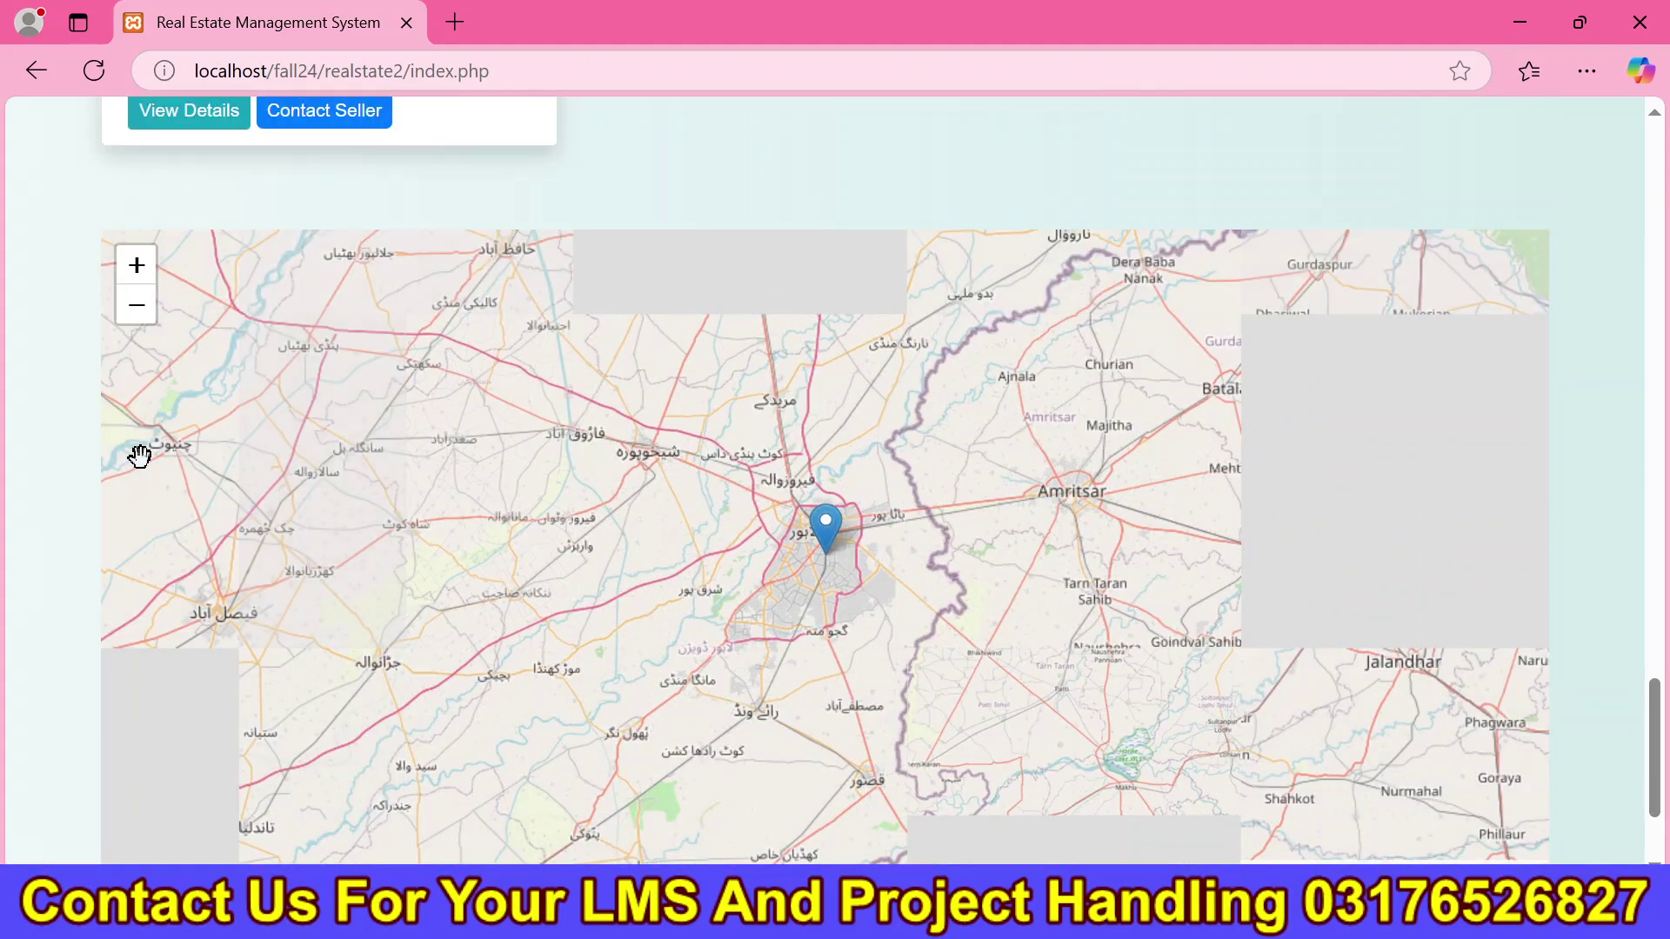
click(146, 317)
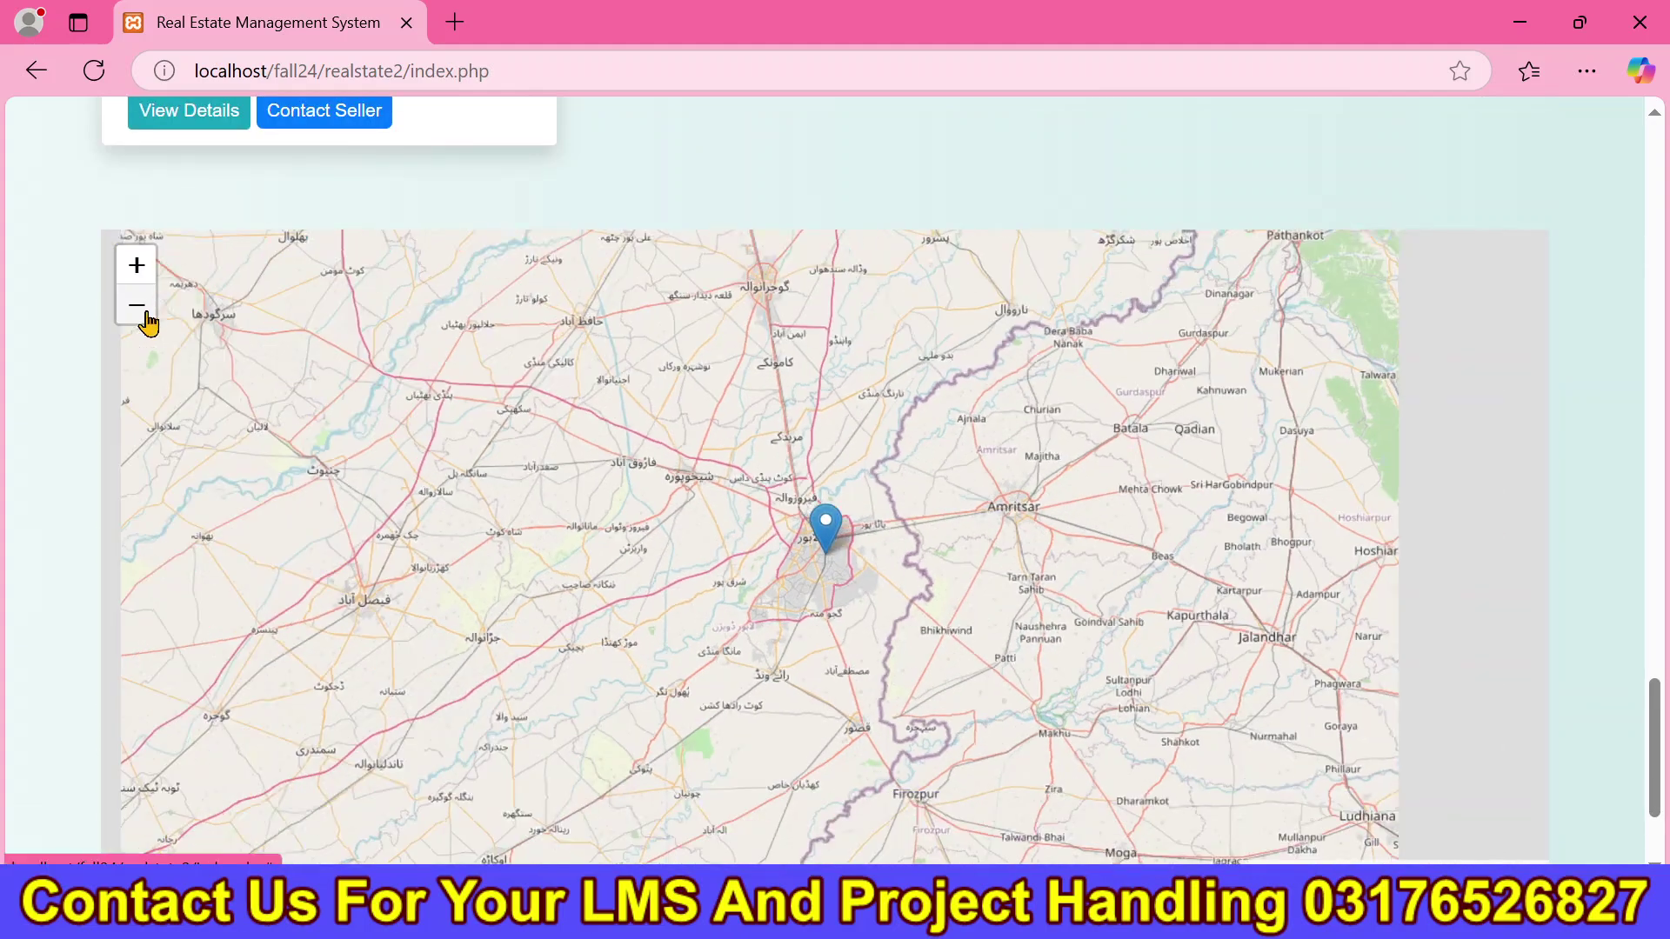
click(136, 306)
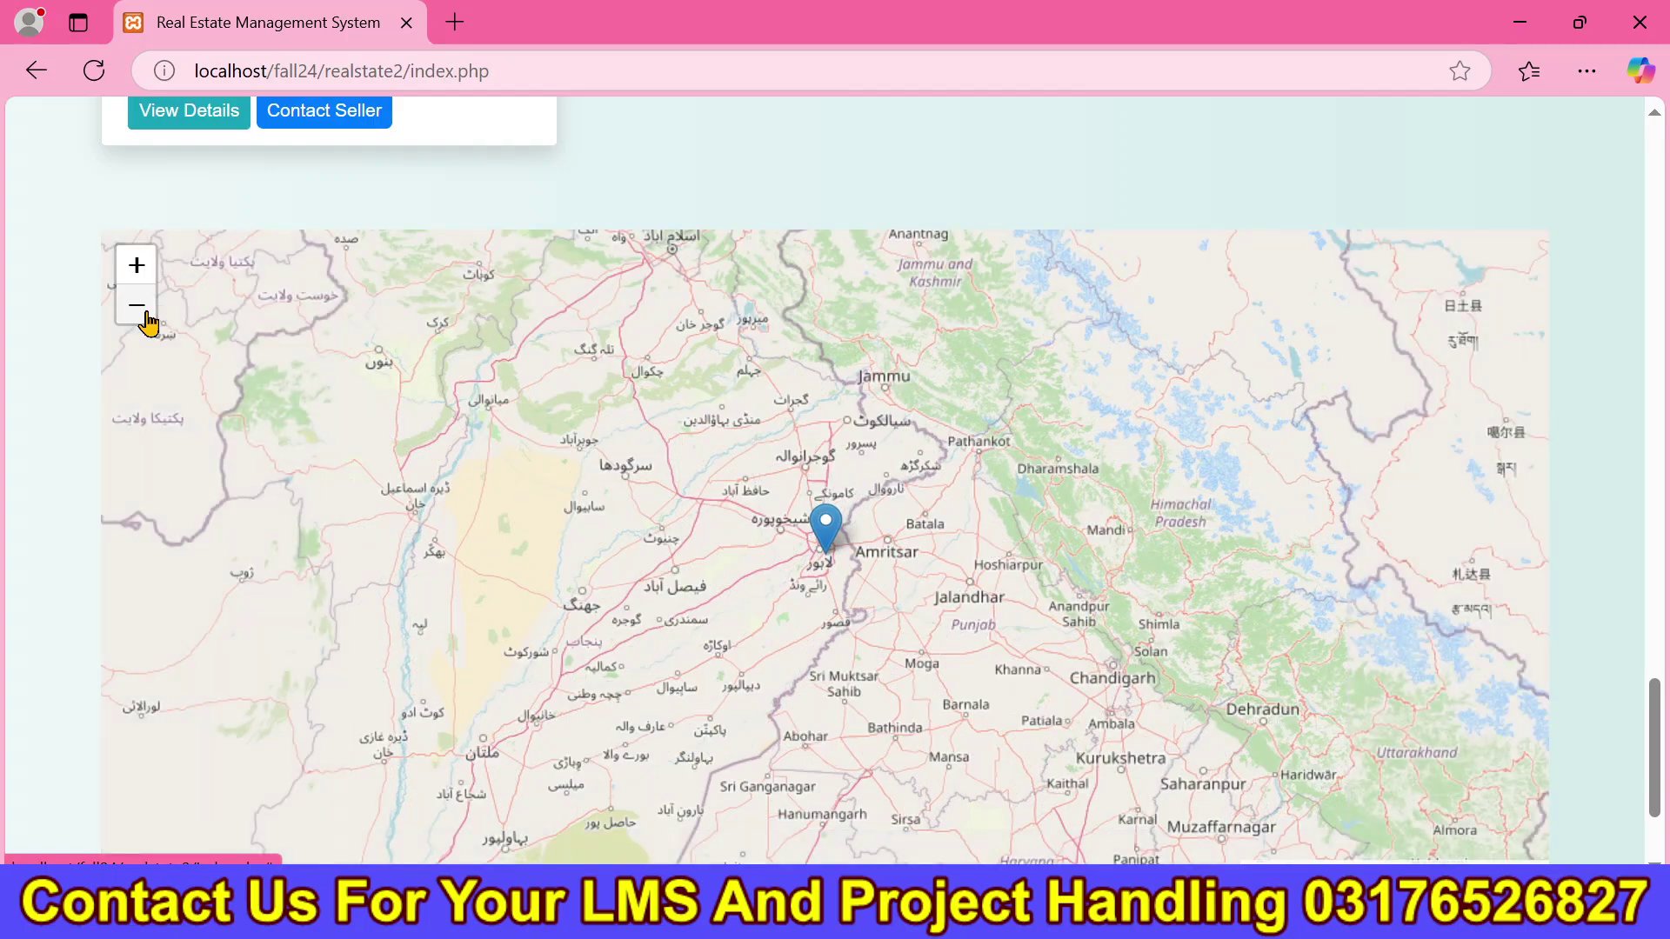
click(136, 306)
mouse_move(655, 667)
mouse_down()
mouse_move(439, 460)
mouse_move(696, 791)
mouse_up()
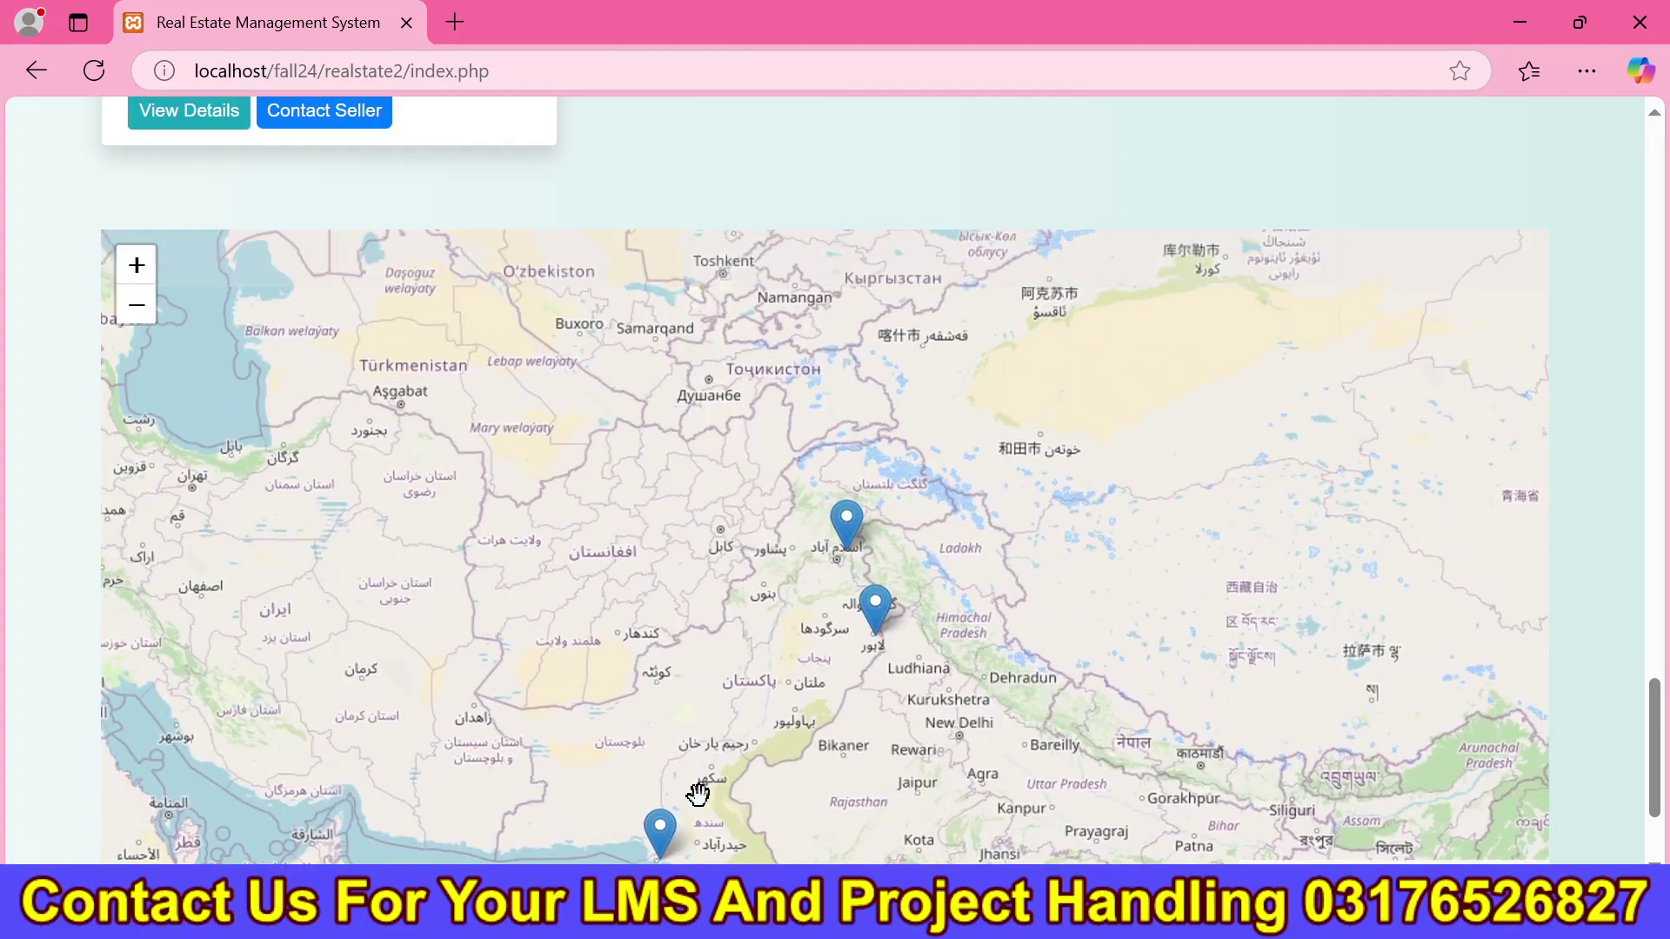
click(862, 531)
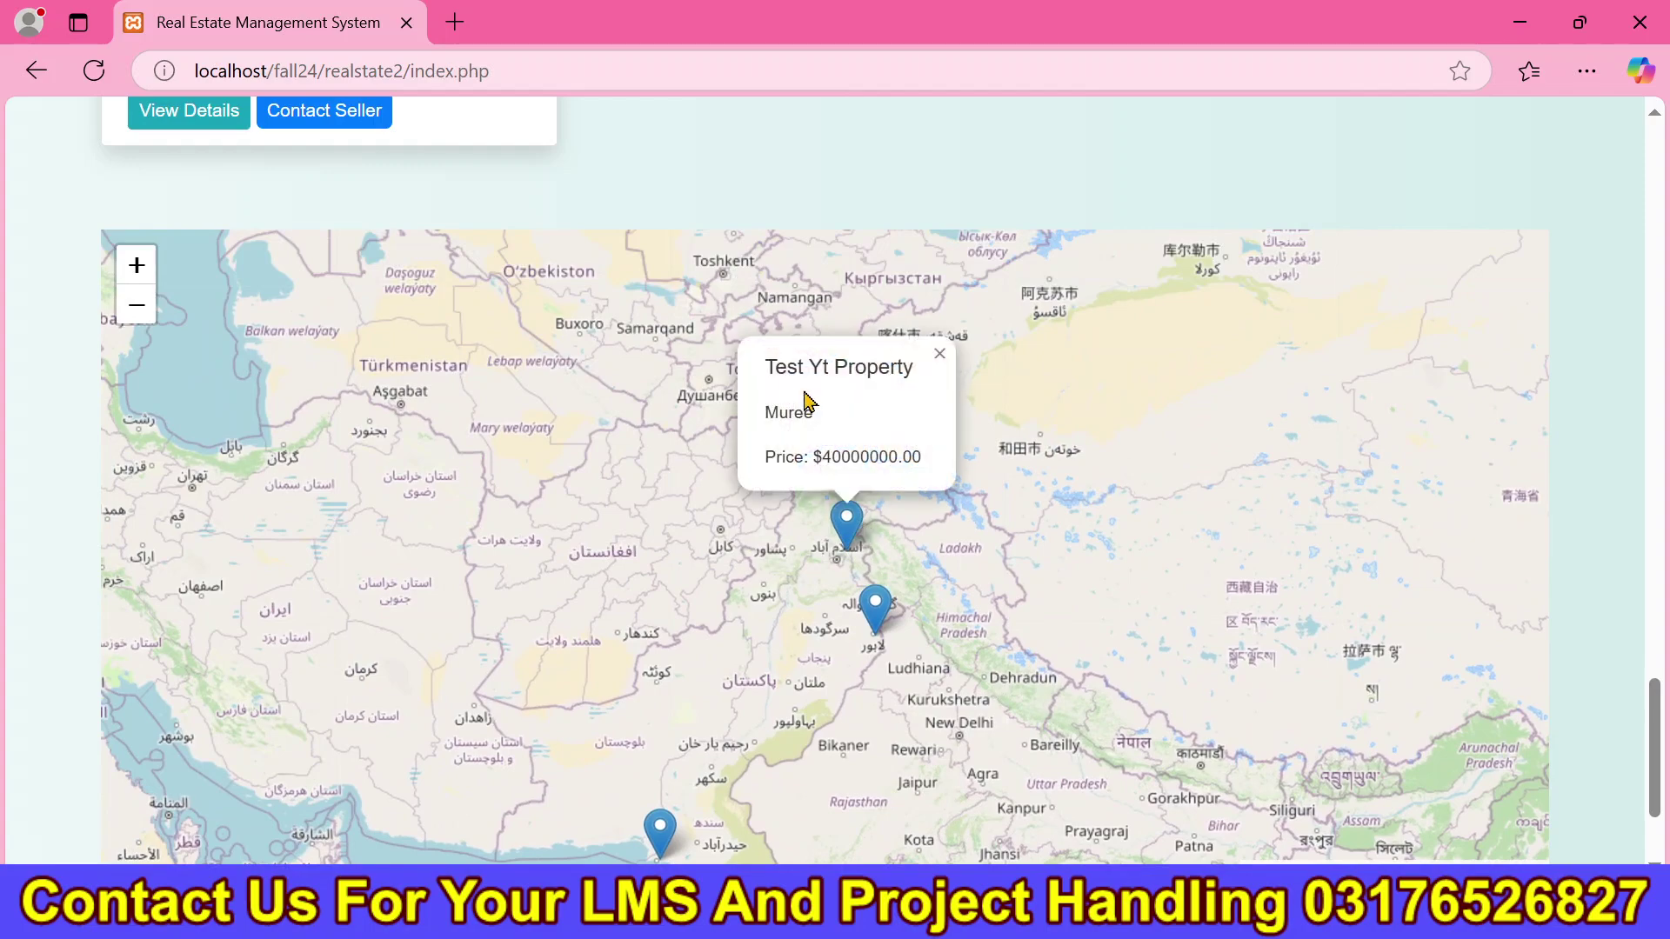
Zoom in and centre on the Murree marker, then zoom back out to show all property markers.
click(143, 284)
click(143, 283)
click(142, 283)
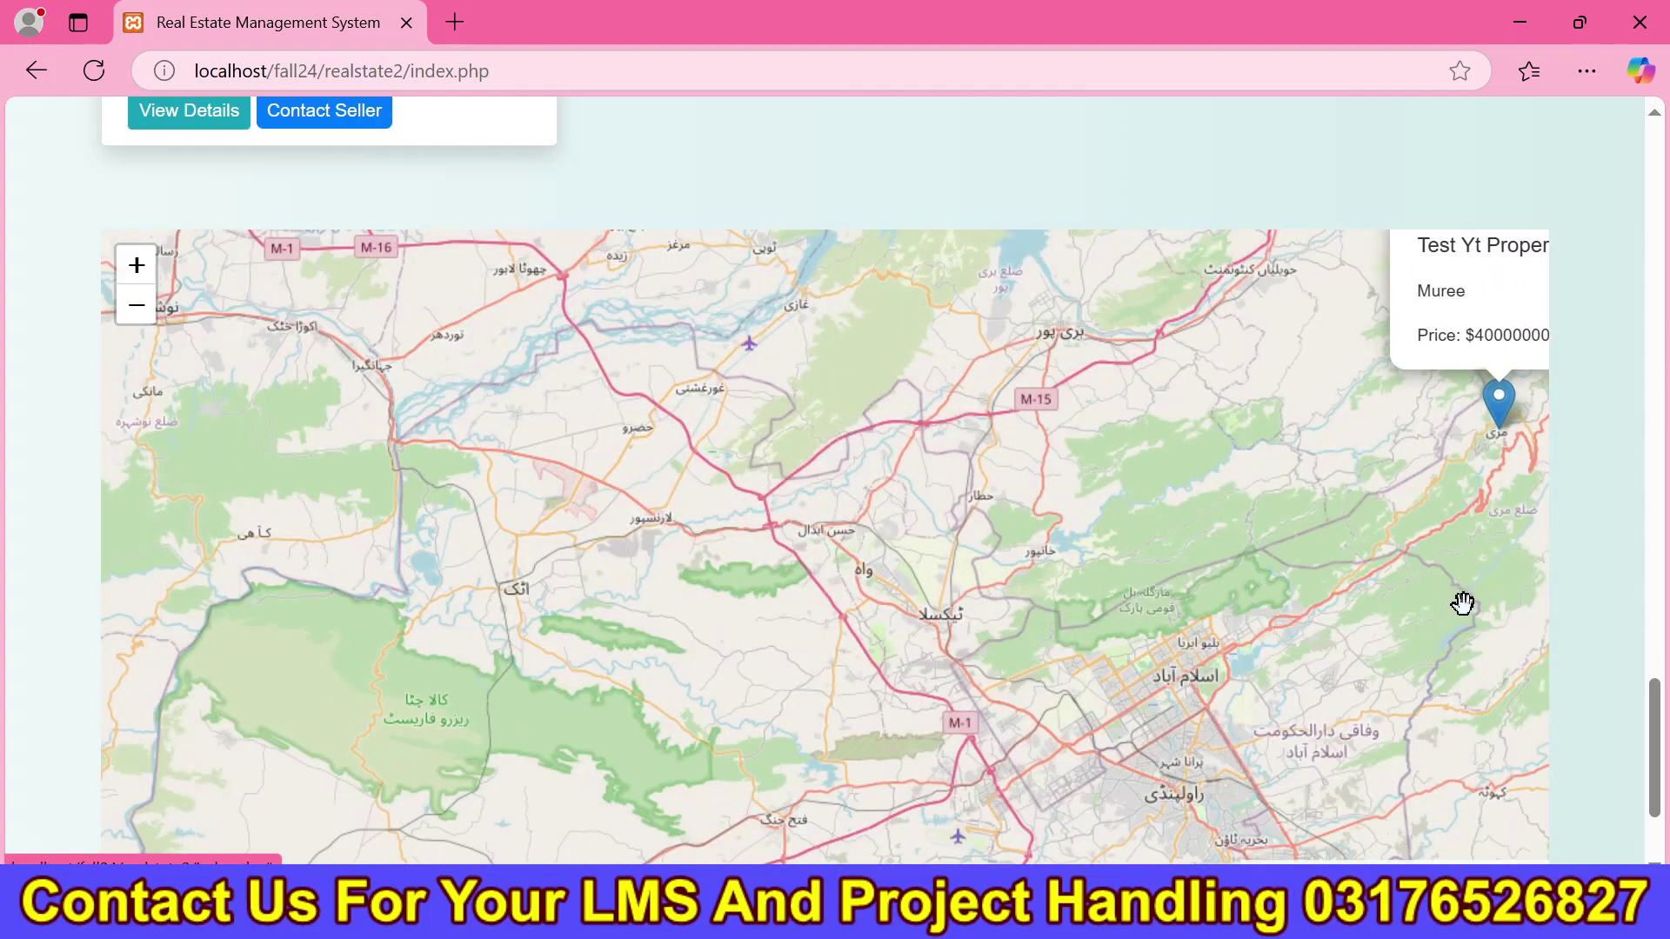
drag(1462, 603, 809, 660)
drag(869, 540, 879, 693)
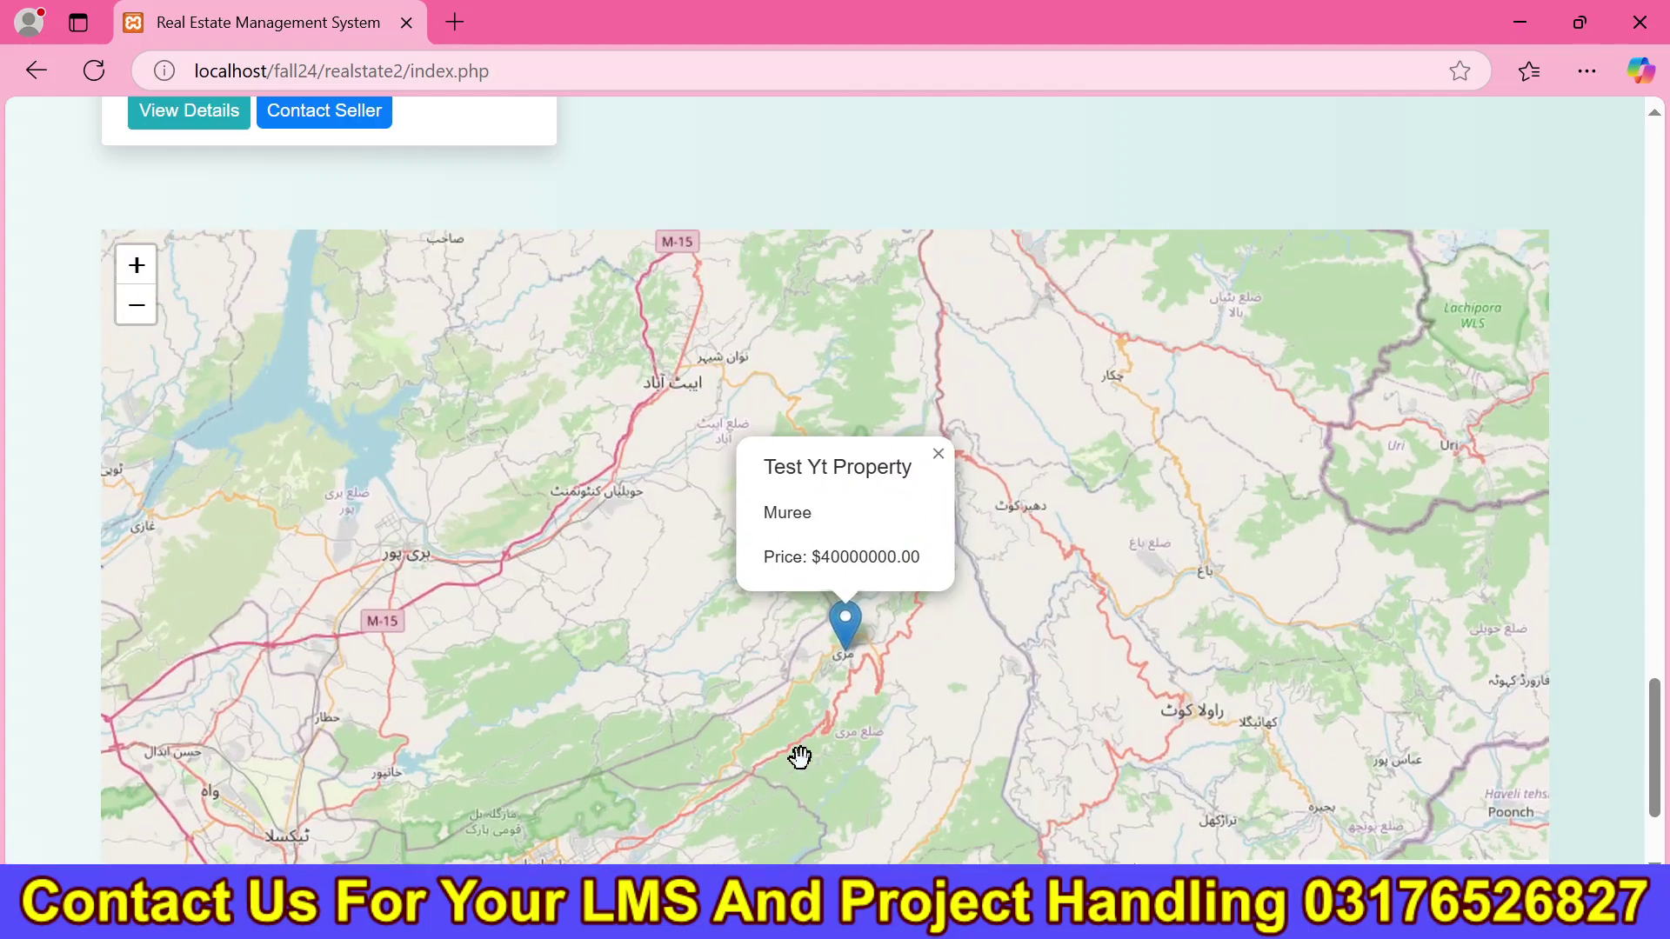
click(139, 318)
click(139, 319)
click(140, 319)
click(139, 319)
click(140, 318)
click(139, 320)
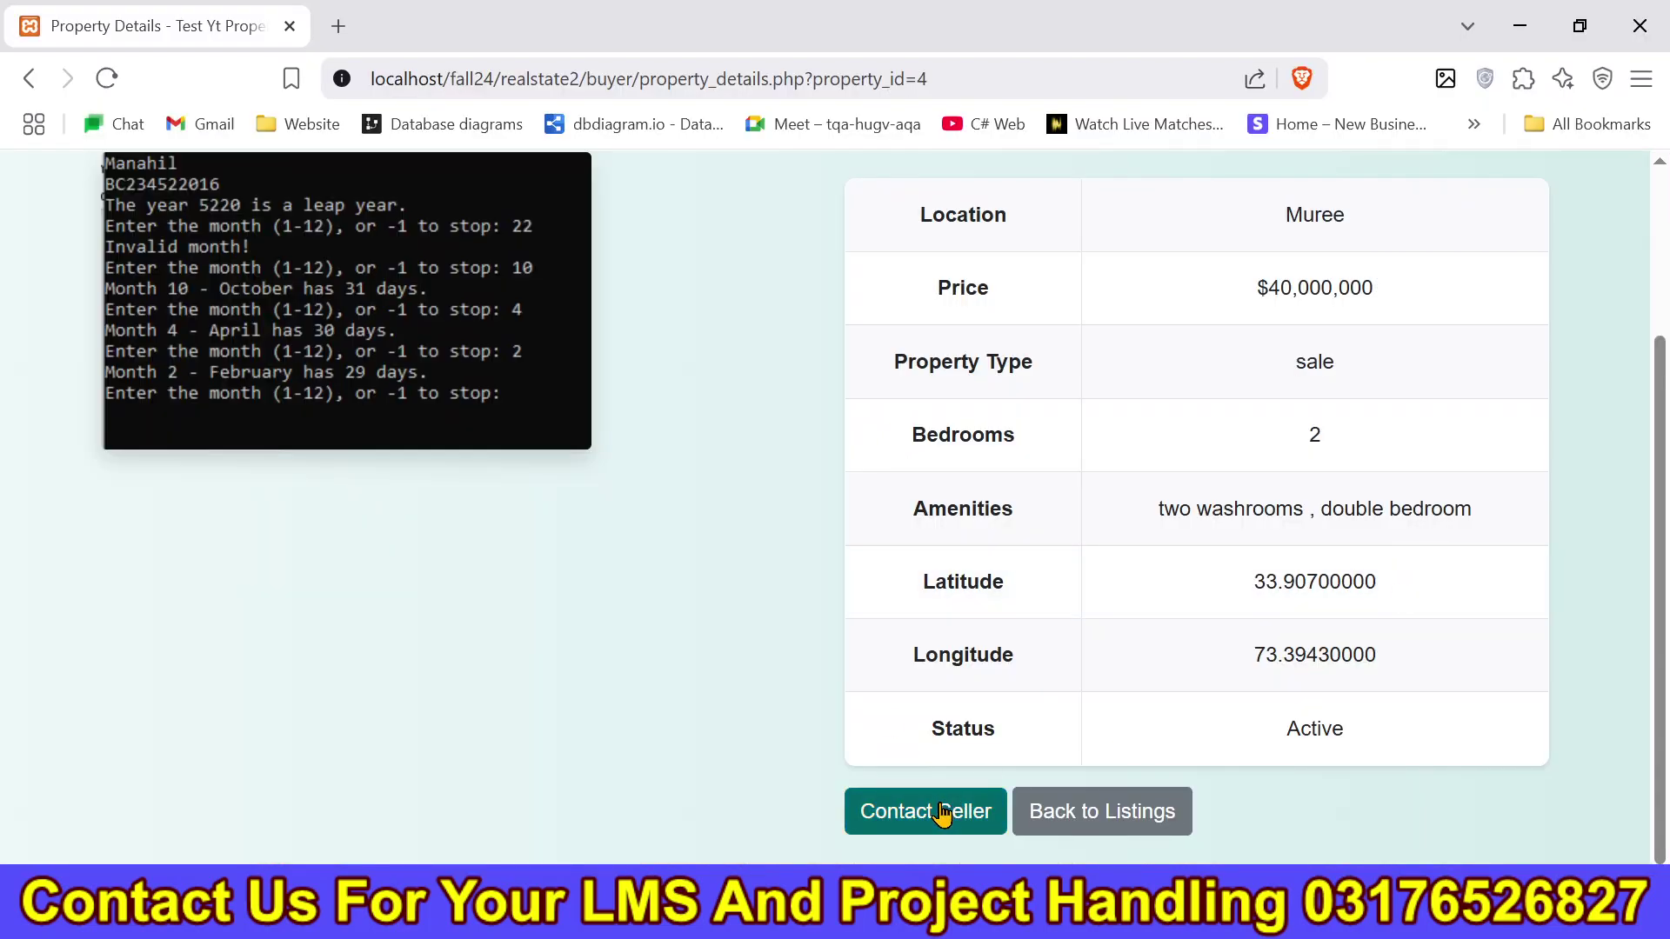
Send the message 'dfsafd' to Test Yt Property's seller and scroll down to Message History.
click(941, 814)
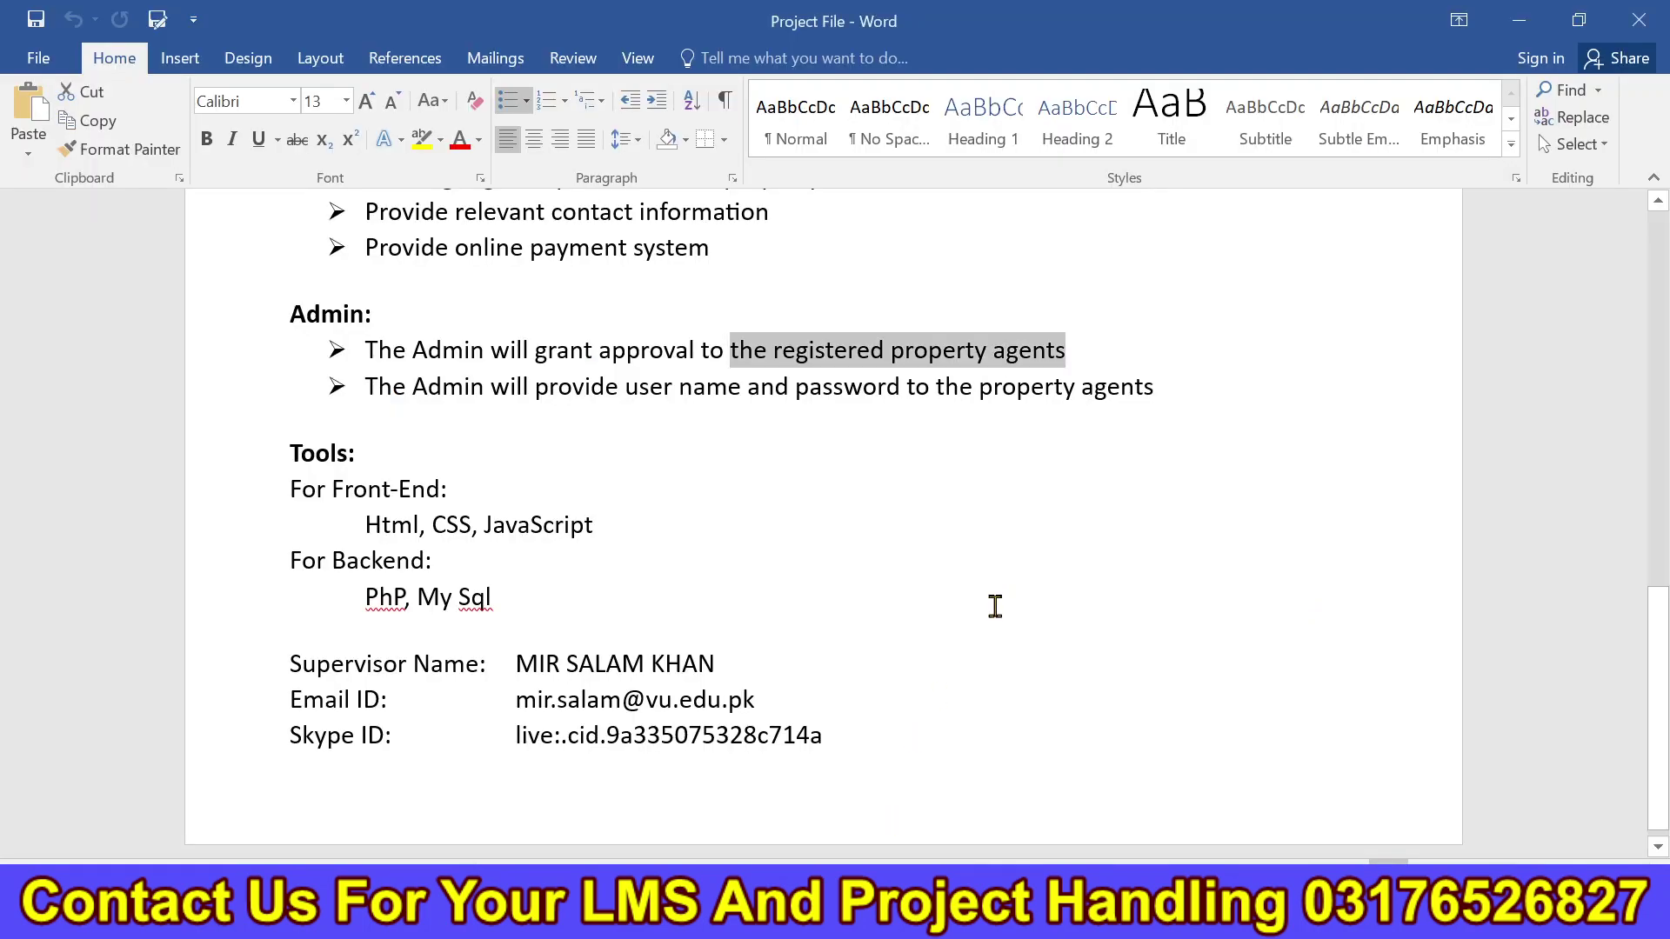
scroll(1661, 485, up, 4)
scroll(1661, 485, up, 3)
scroll(1008, 585, down, 2)
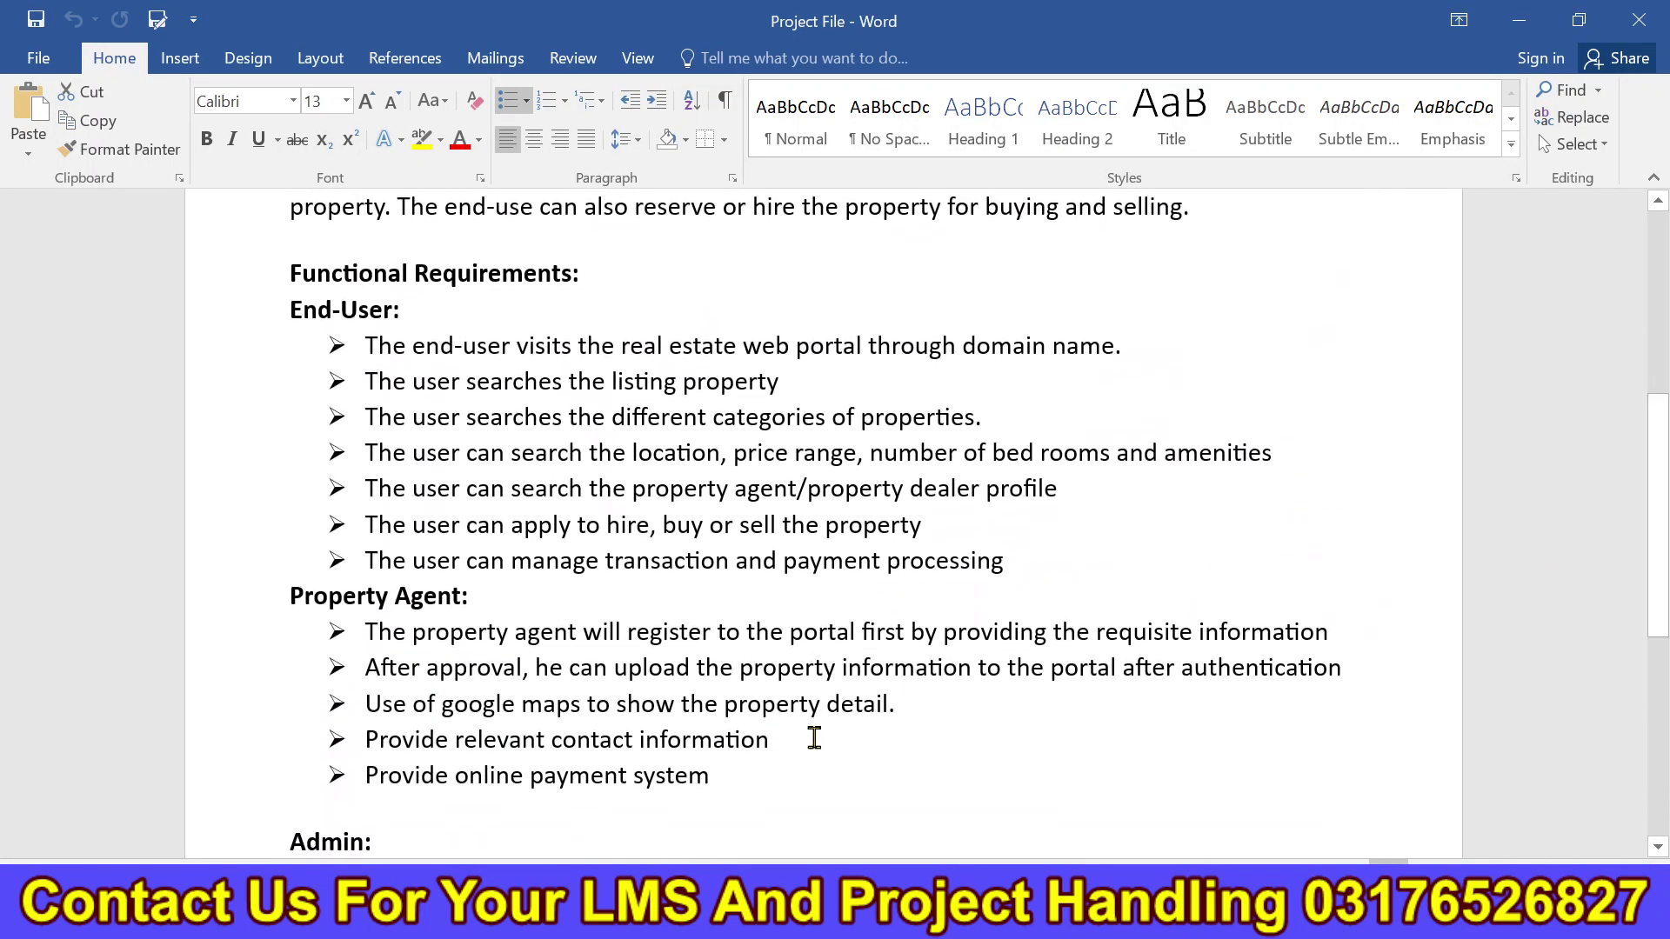
drag(368, 527, 1020, 518)
click(961, 530)
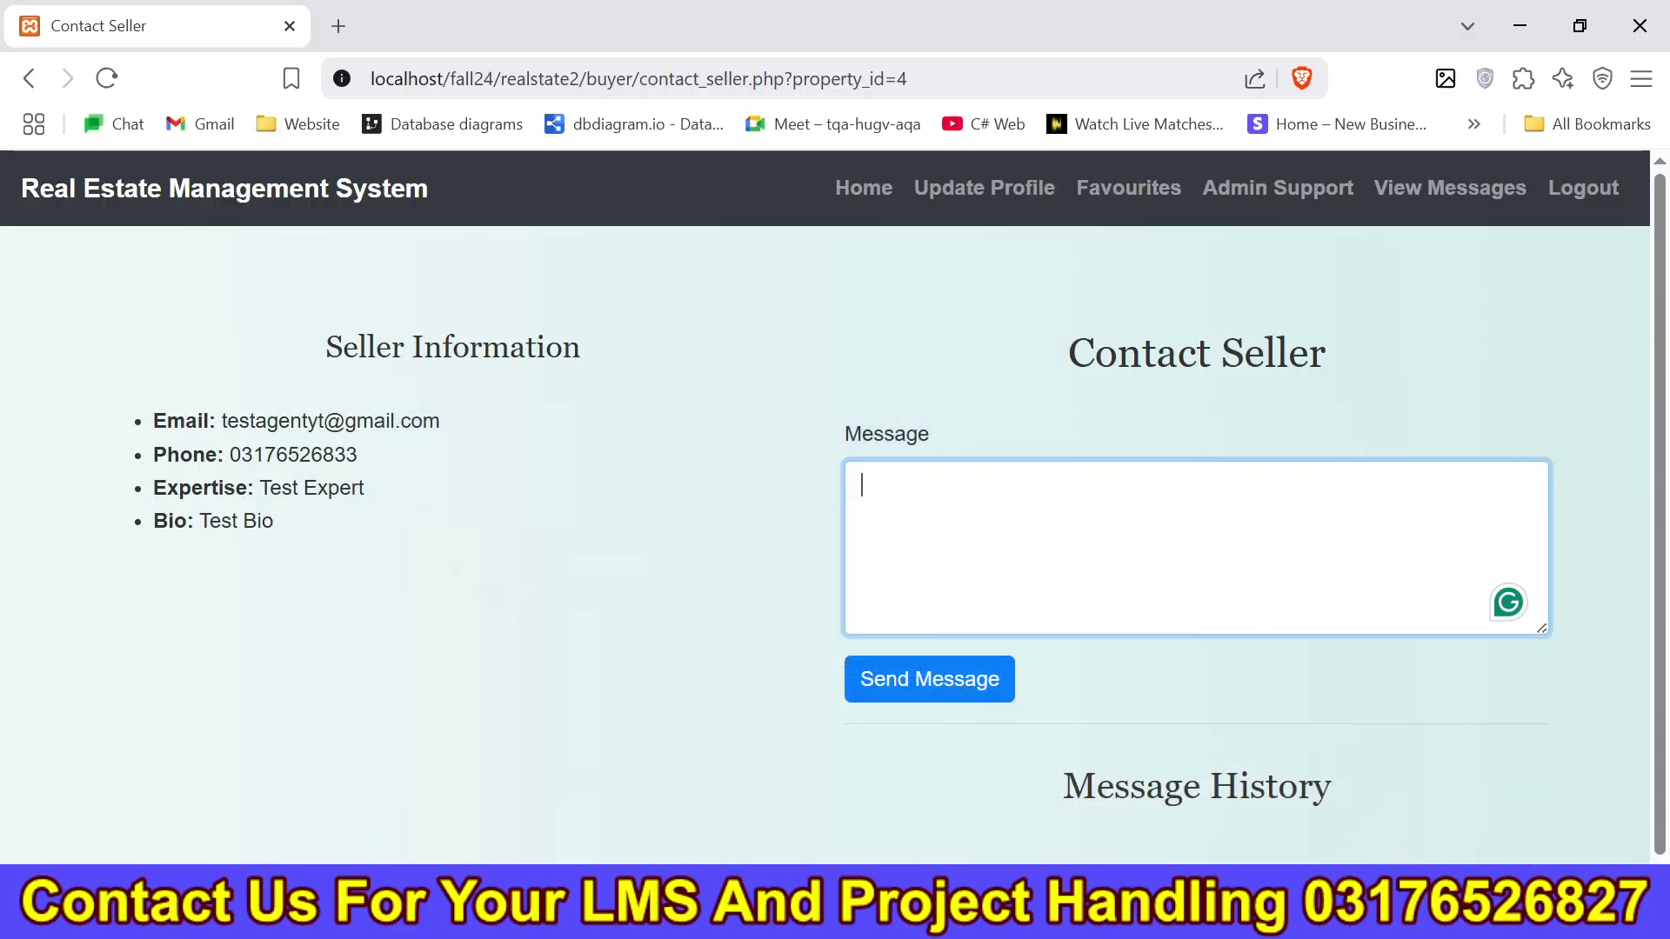
text(dfsafd)
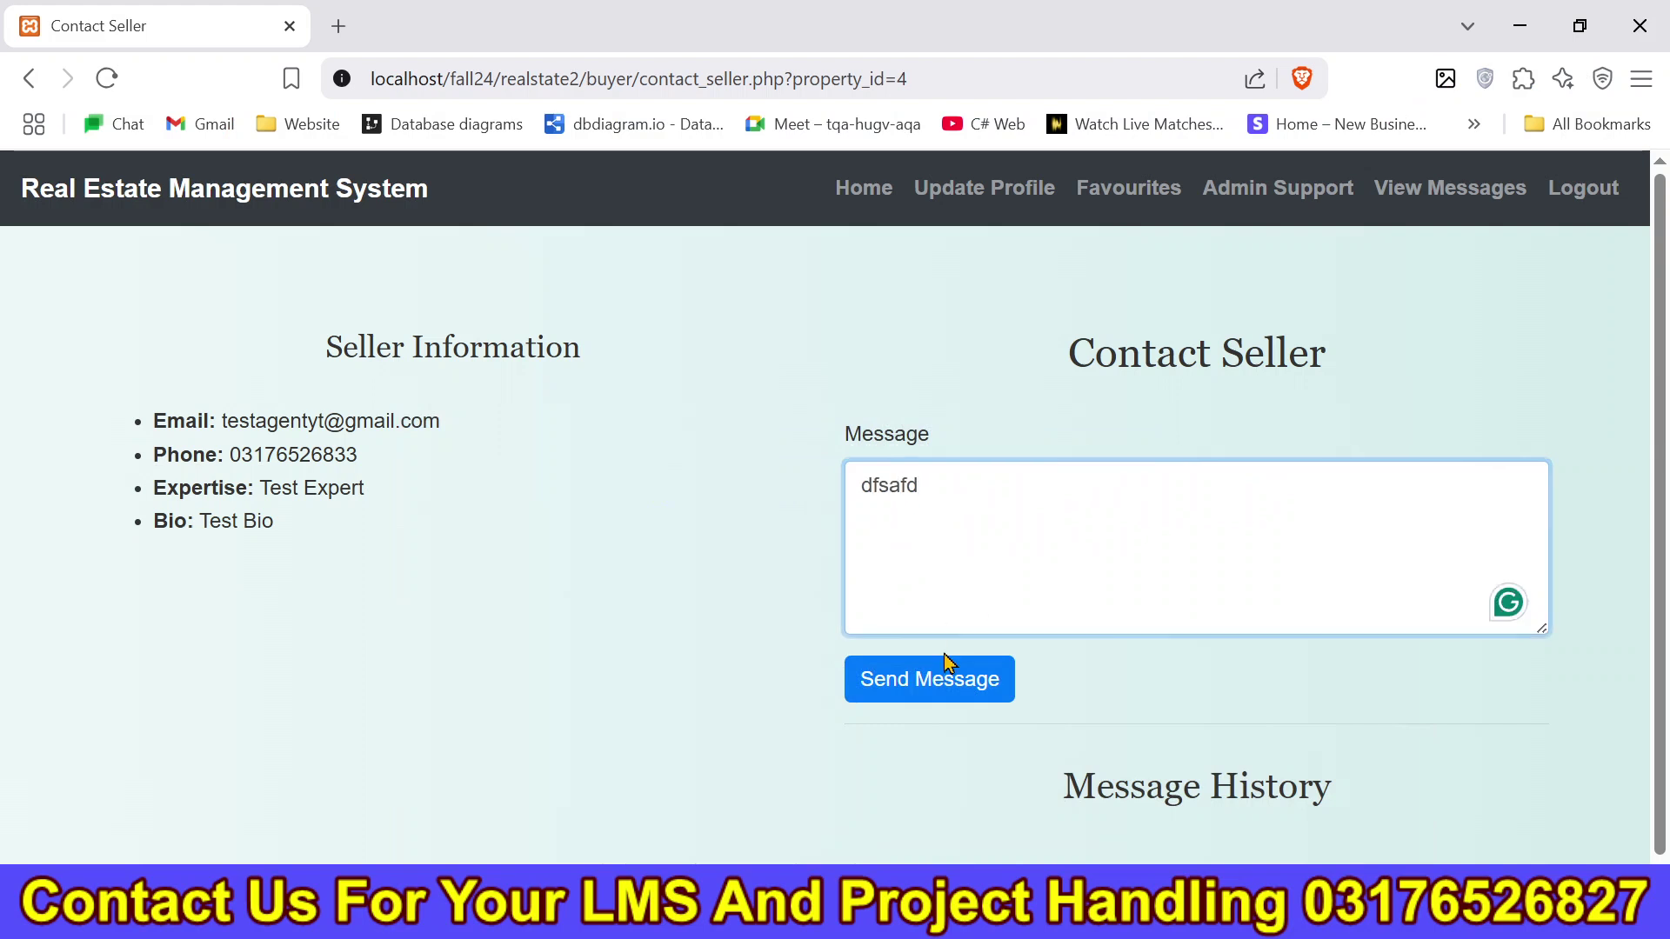
click(947, 680)
drag(1662, 508, 1644, 693)
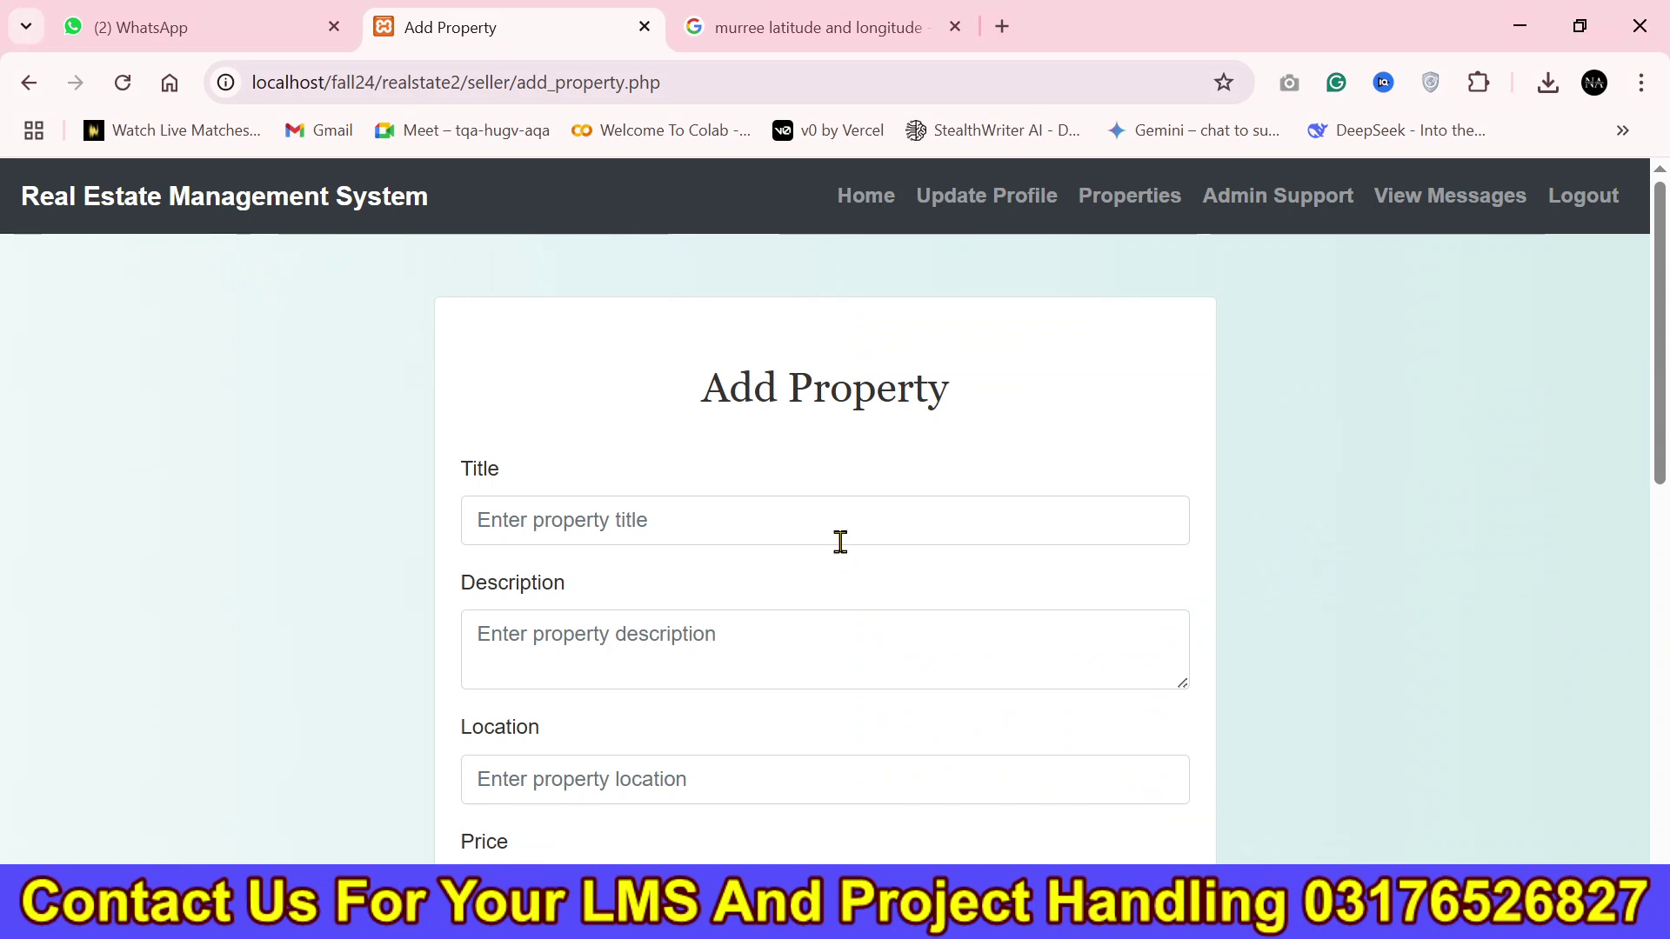
On the Seller Dashboard, send the reply 'dafddsaf' to the buyer.
click(887, 202)
scroll(589, 532, down, 4)
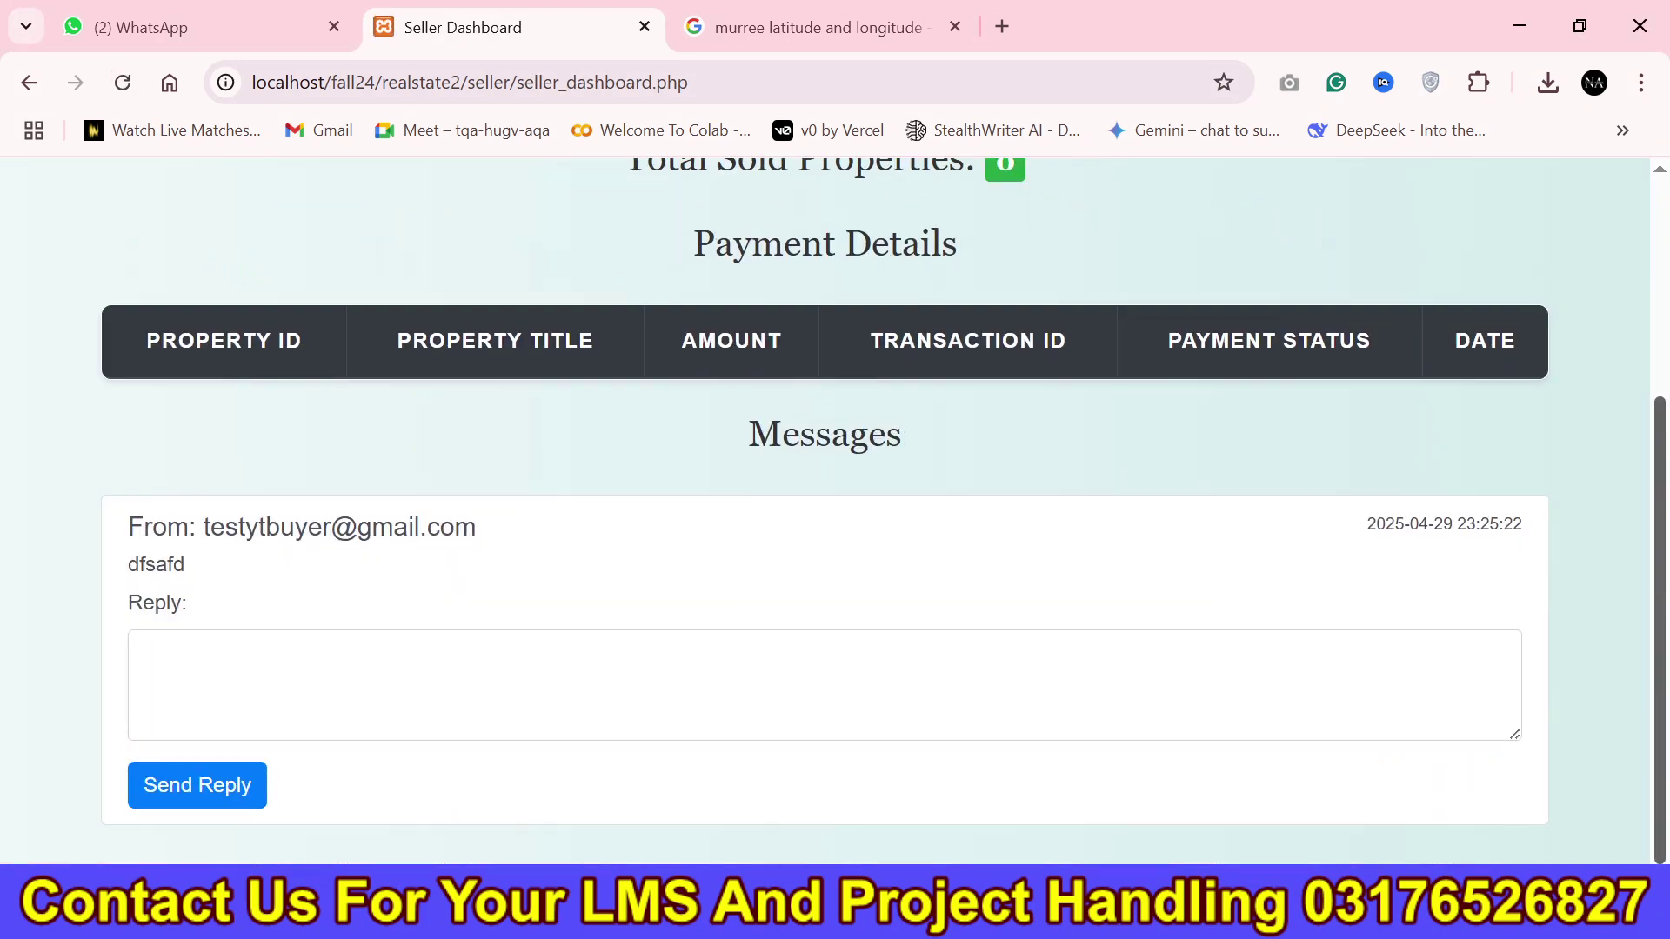
click(484, 664)
text(dafddsaf)
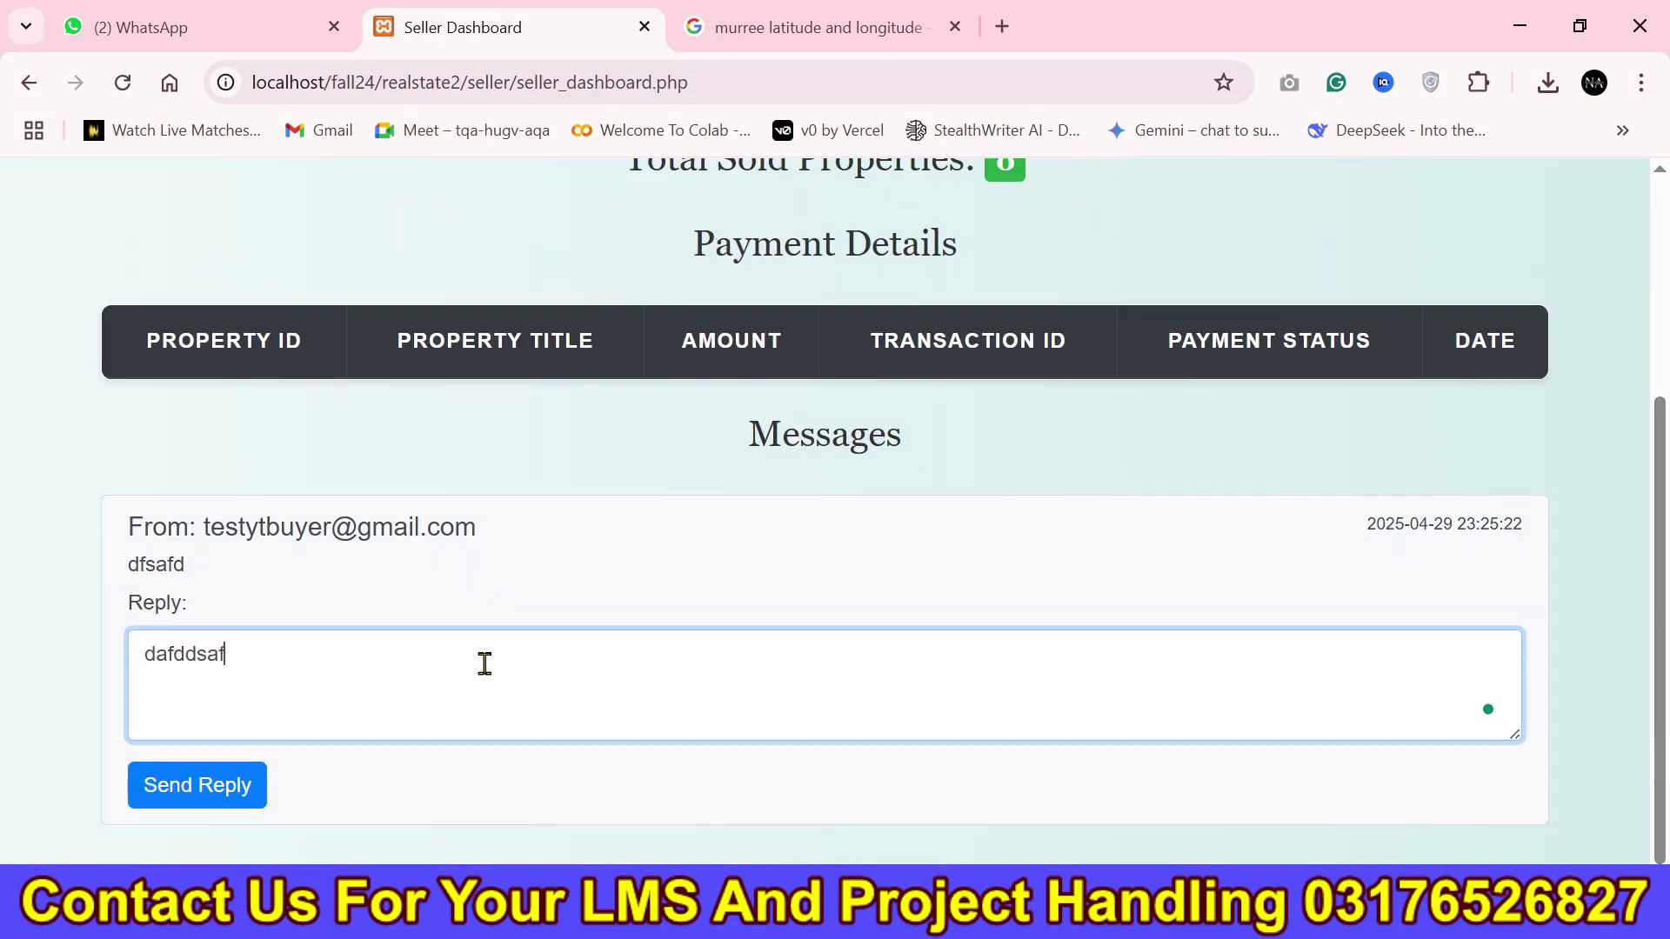
click(221, 785)
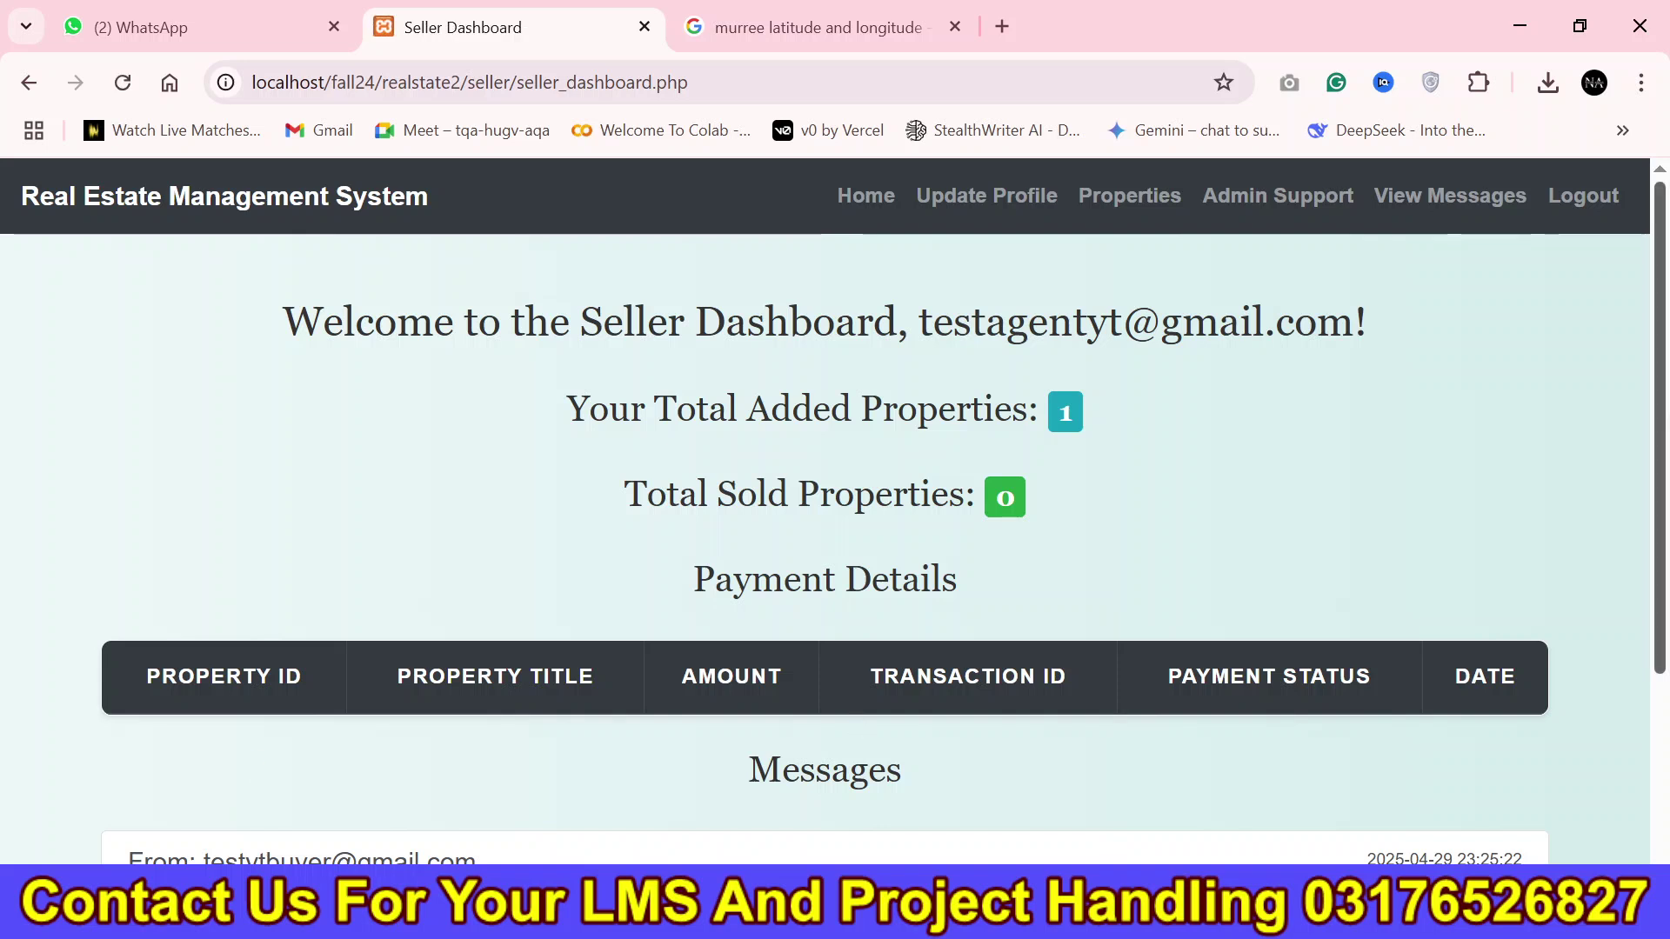
scroll(1033, 651, down, 3)
Reload the buyer's Contact Seller page and find the seller's reply in Message History.
key(alt+Tab)
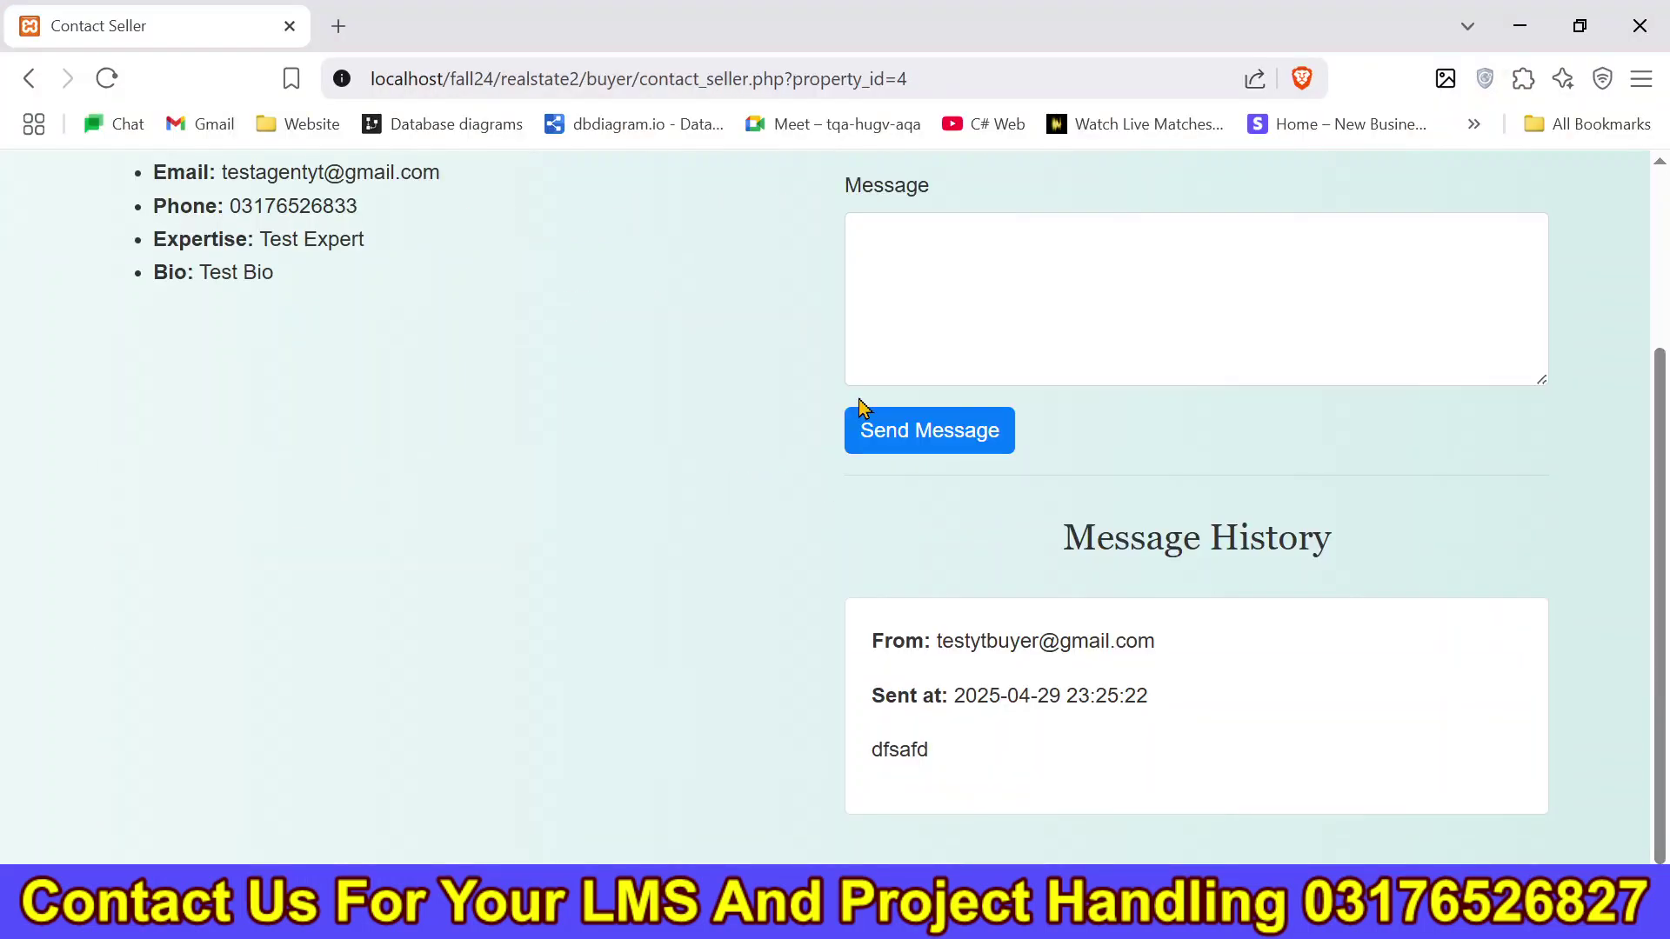
click(744, 80)
key(Return)
scroll(1068, 783, down, 5)
drag(1068, 804, 898, 606)
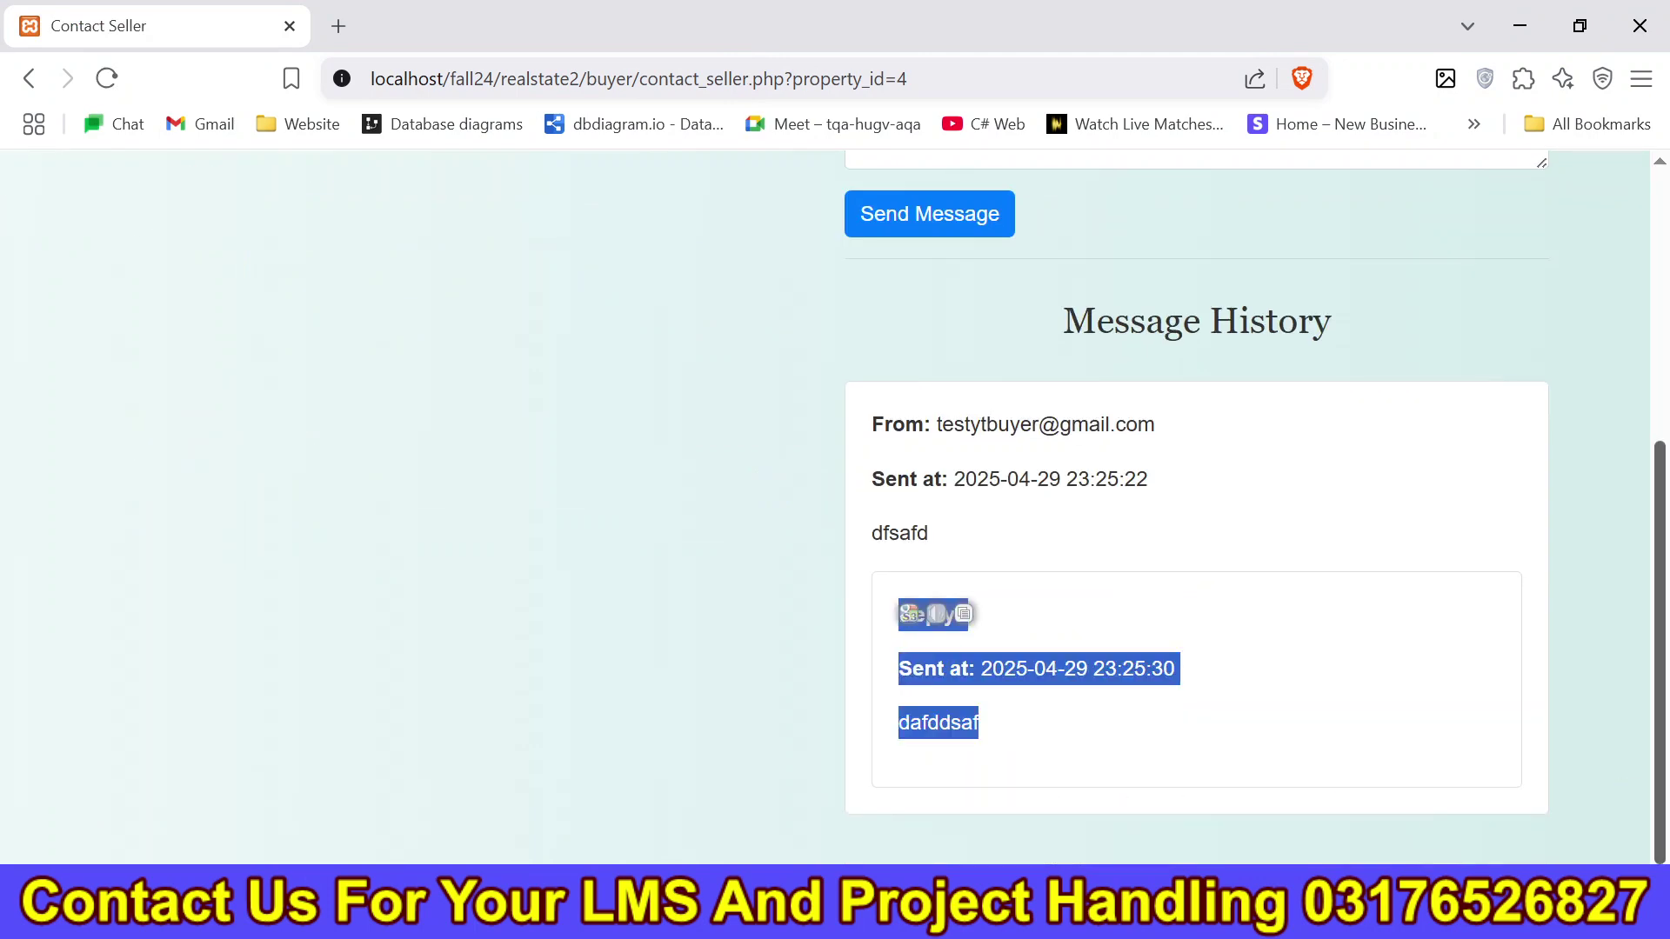
scroll(1638, 321, up, 5)
Return to the Buyer Dashboard and add the property to favourites.
click(861, 198)
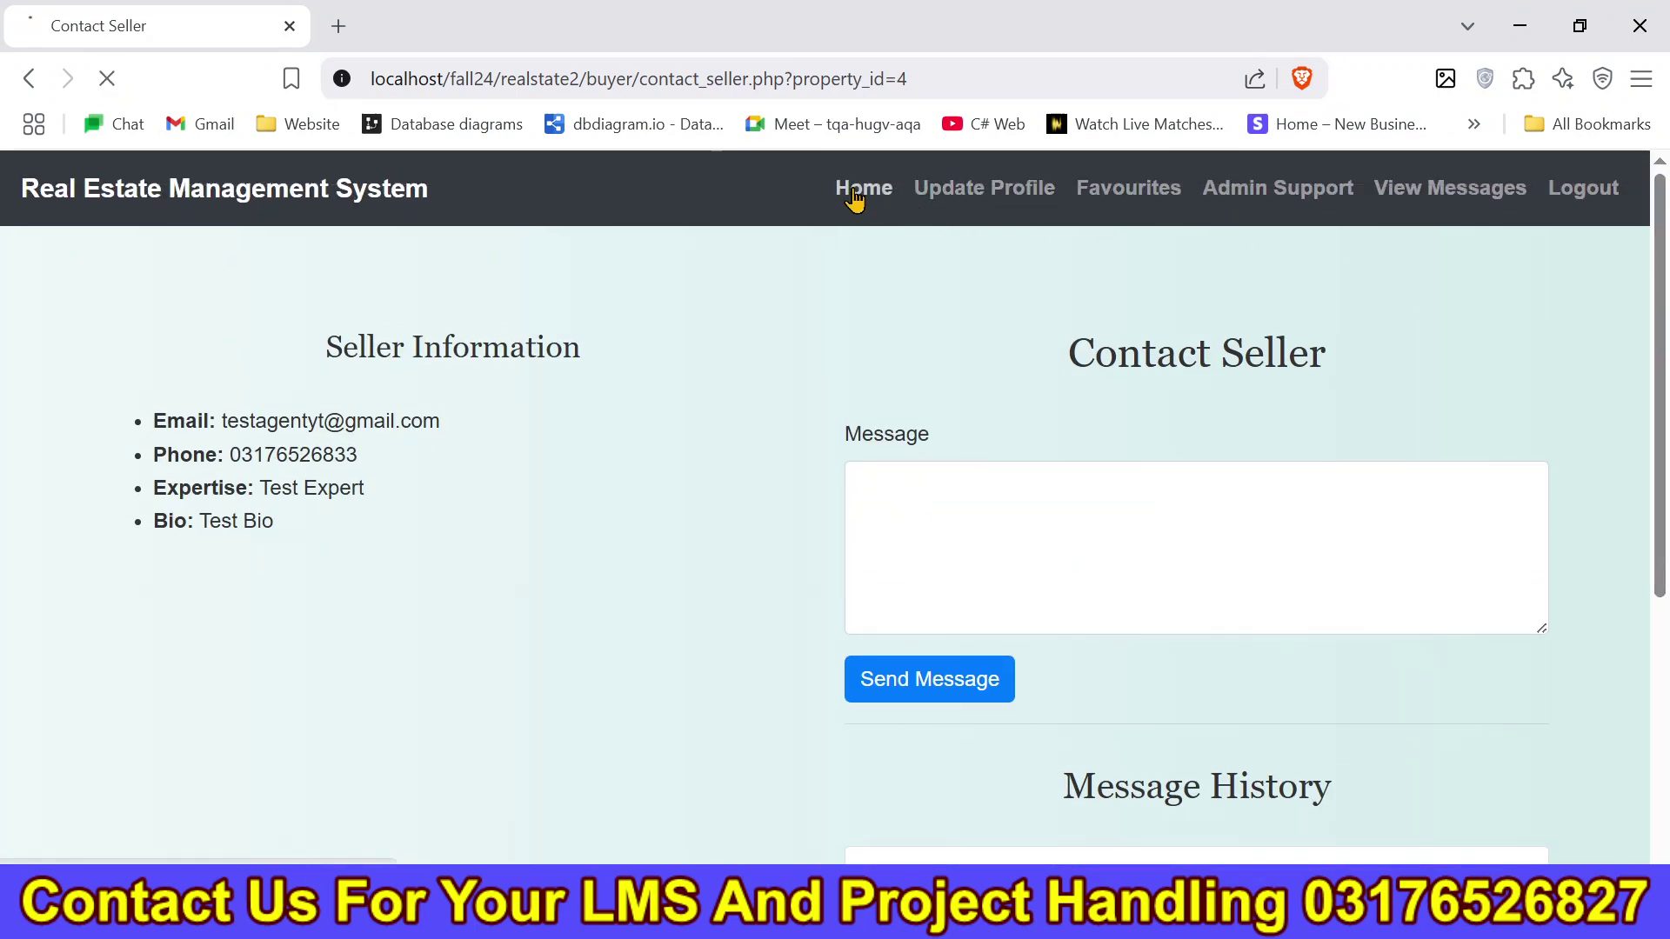
scroll(853, 496, down, 10)
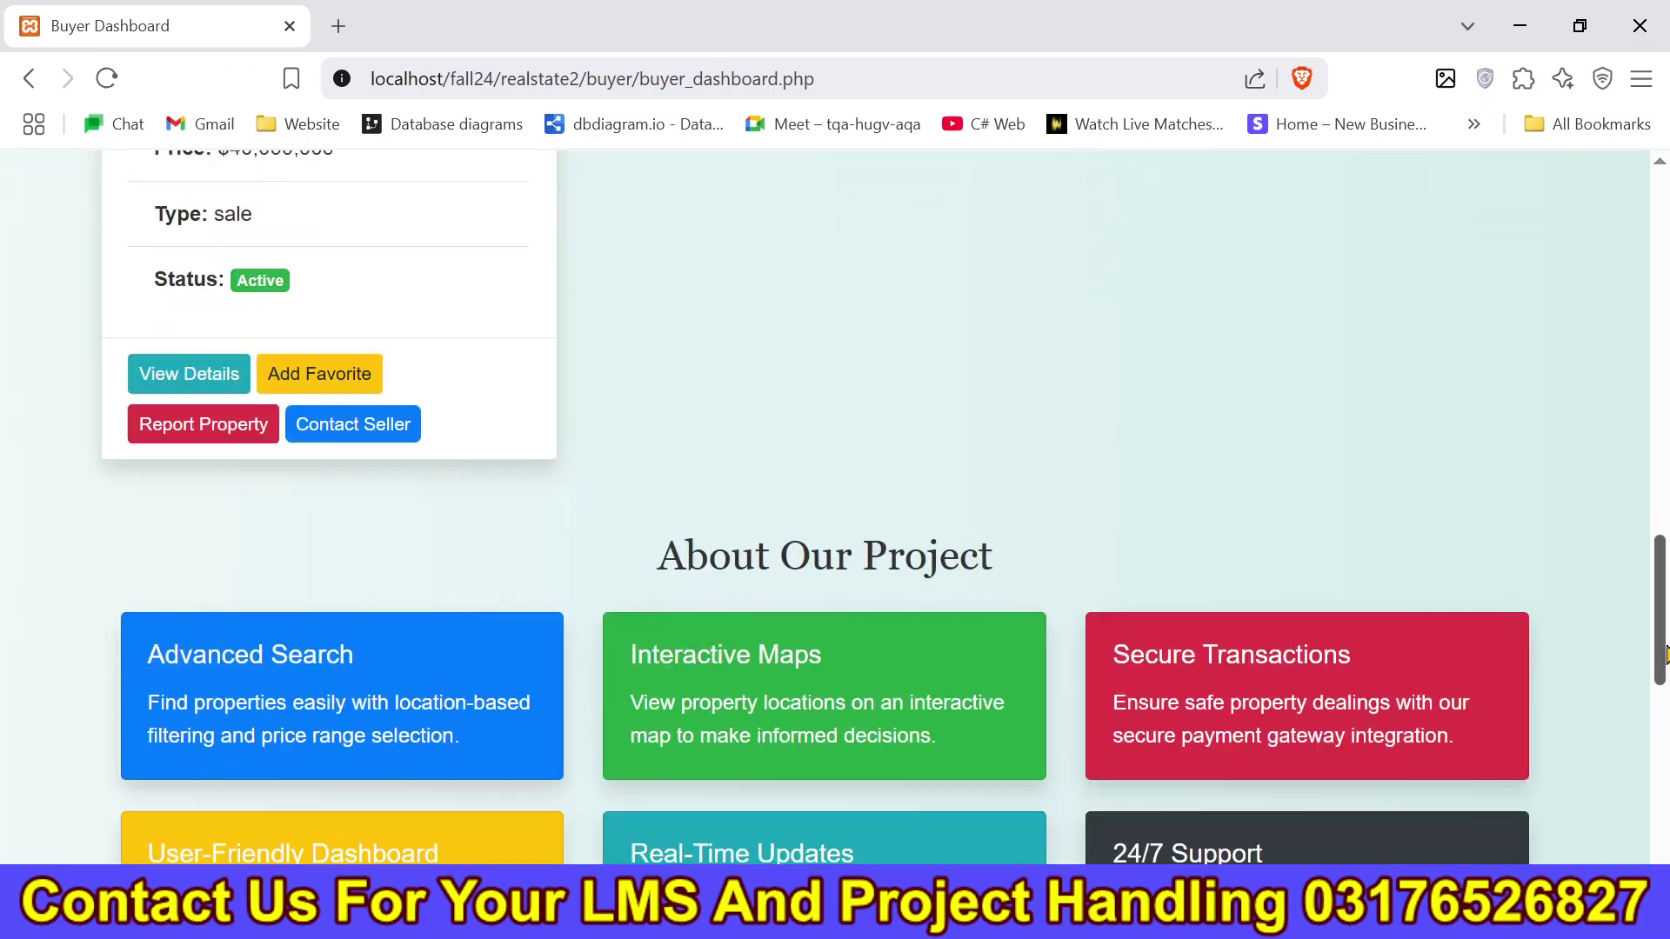
click(308, 357)
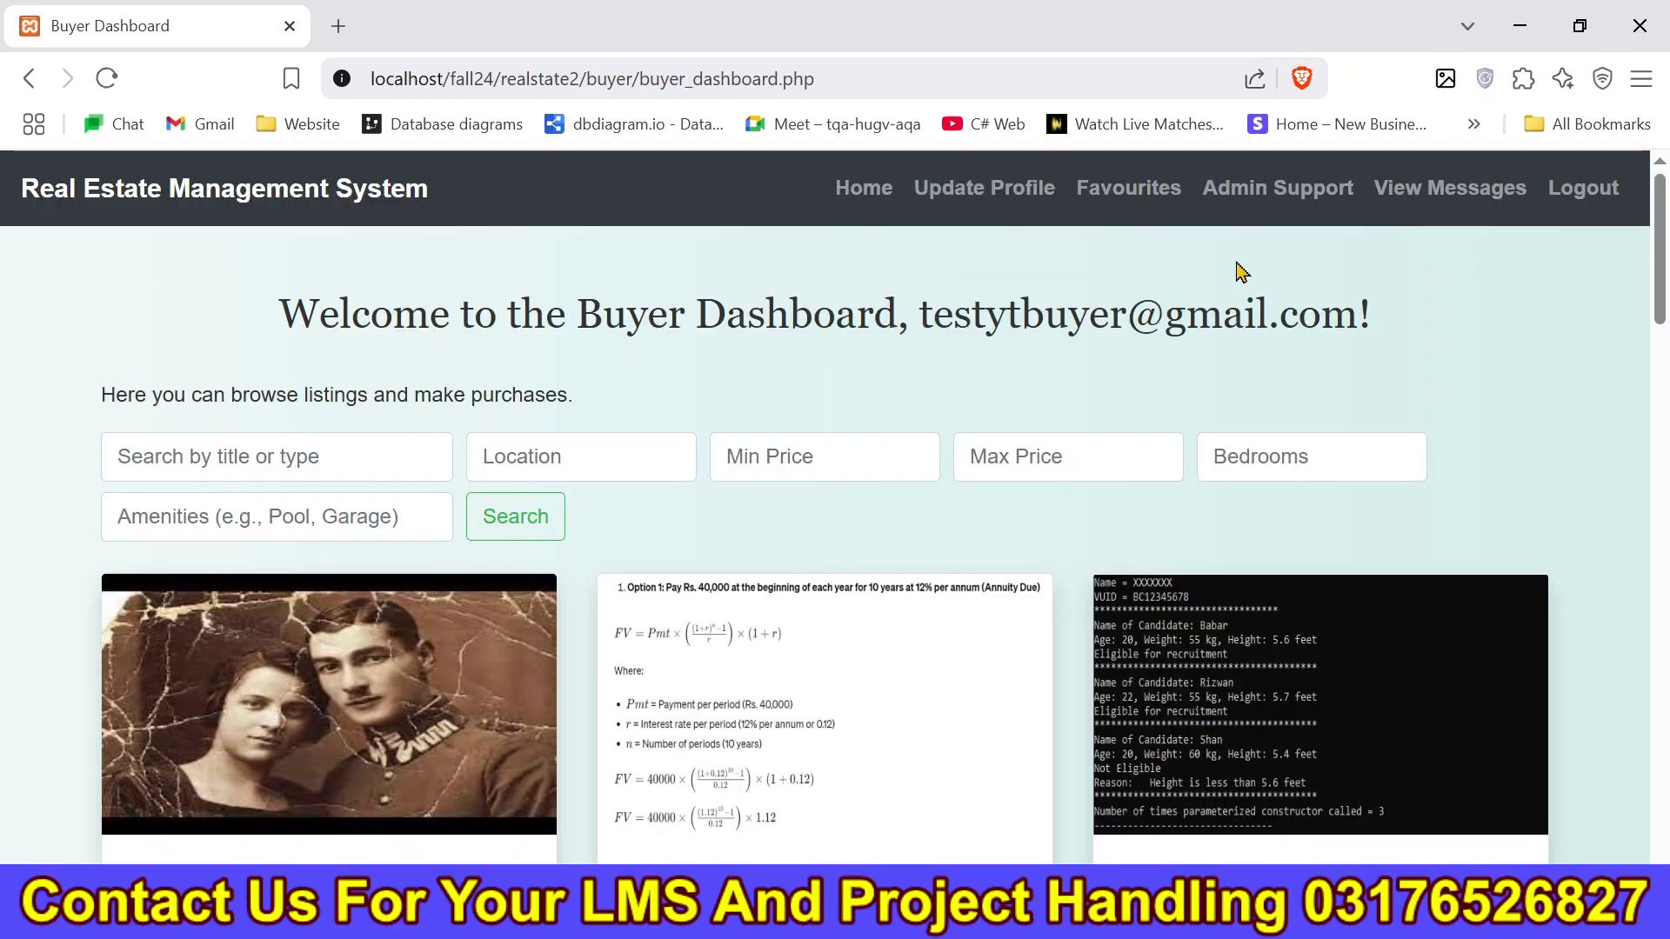
From the buyer's Favourites, choose Purchase Now on Test Yt Property.
click(1136, 203)
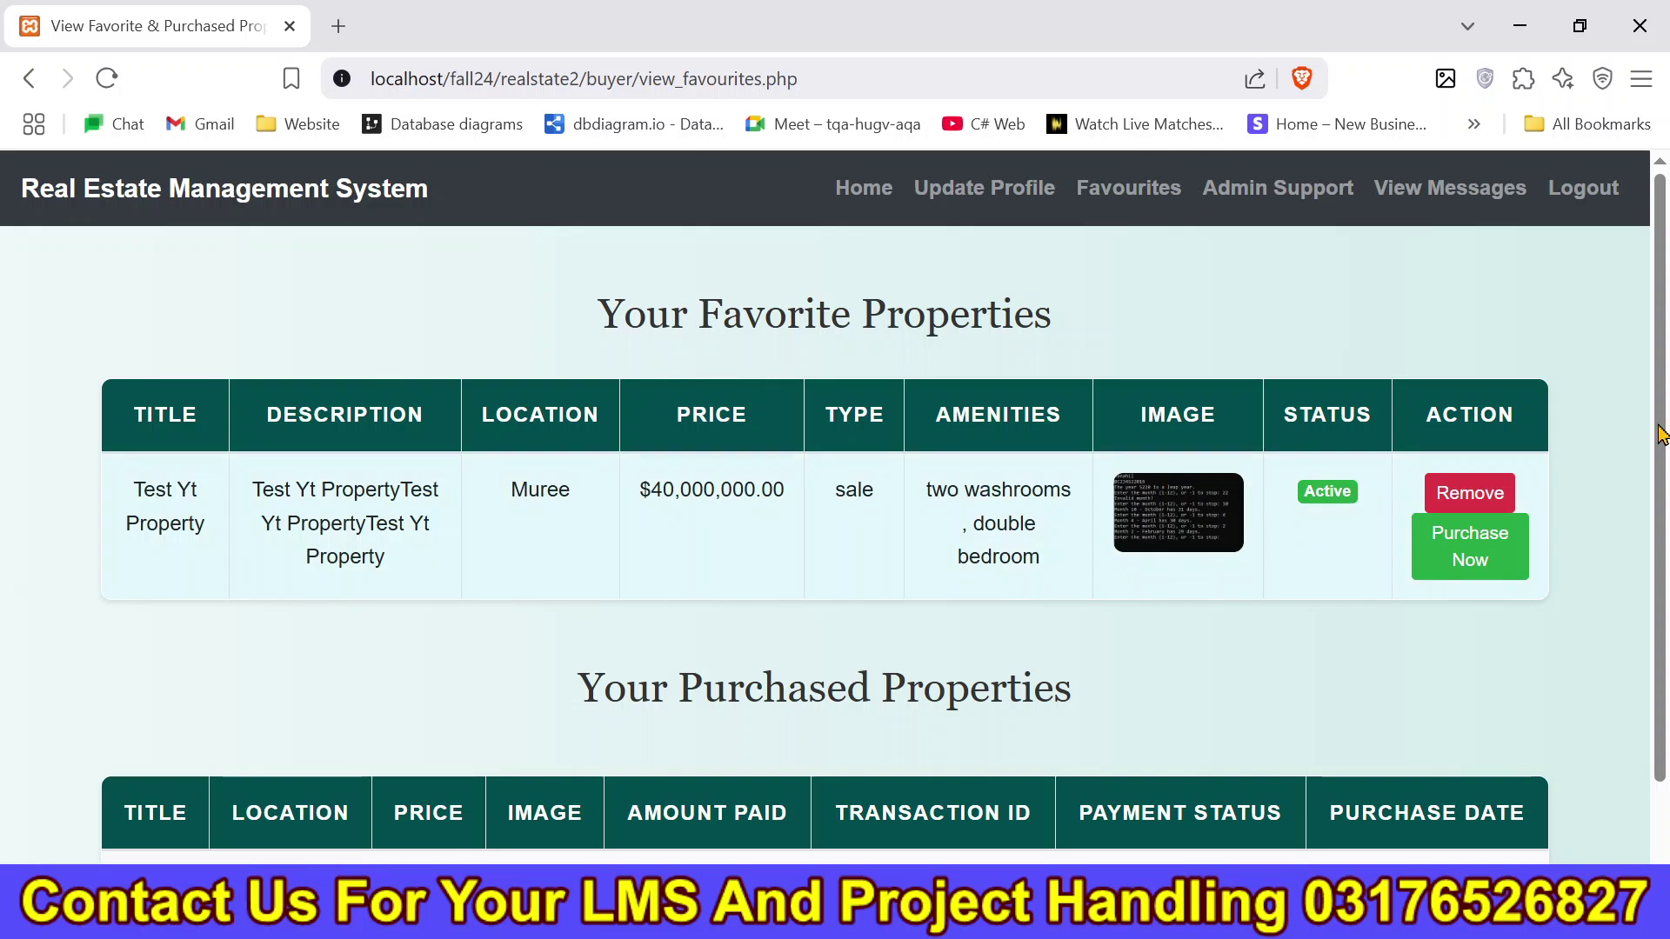
scroll(1433, 500, down, 1)
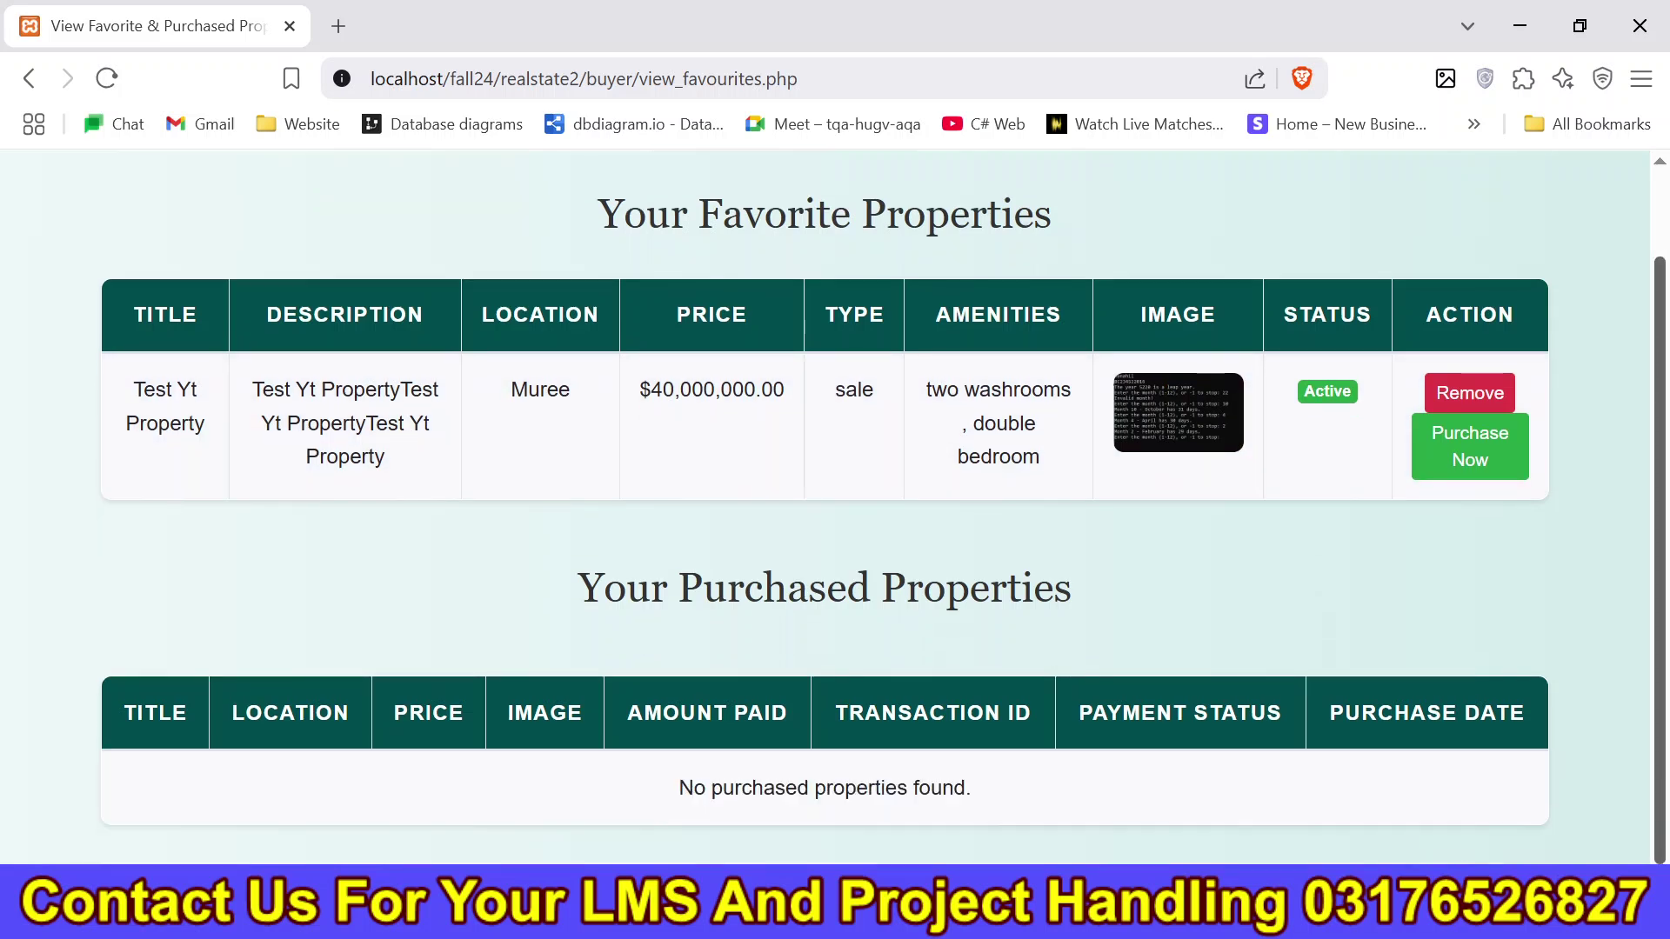
click(1496, 473)
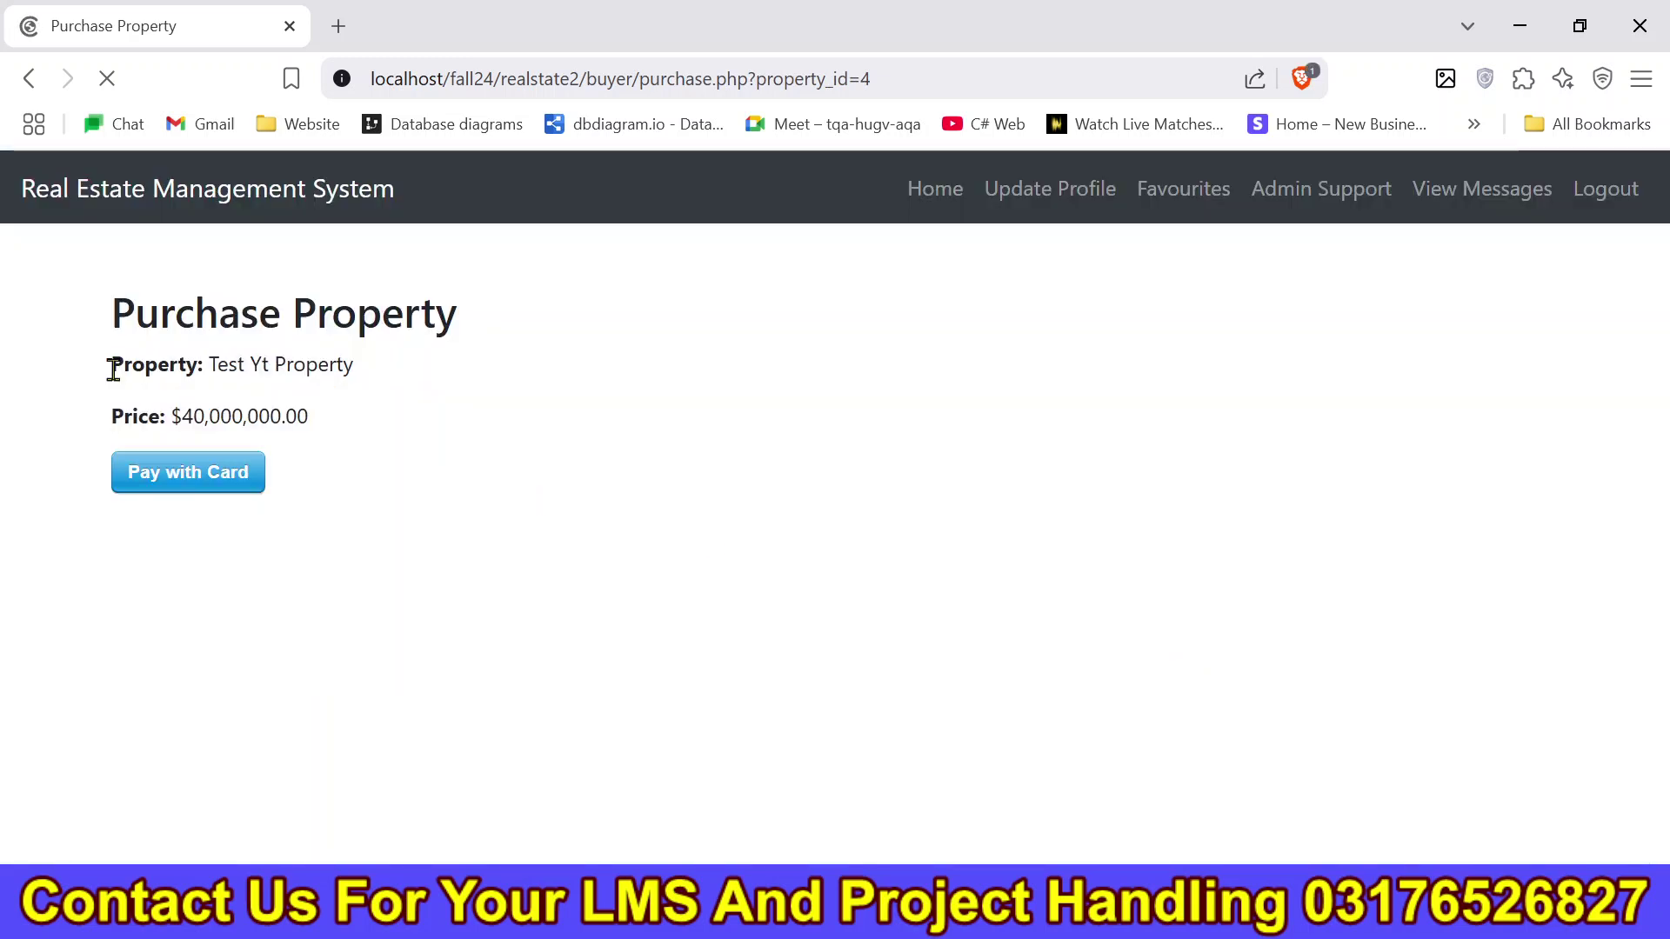
Open the Stripe card checkout and fill in the buyer's saved e-mail address.
click(213, 476)
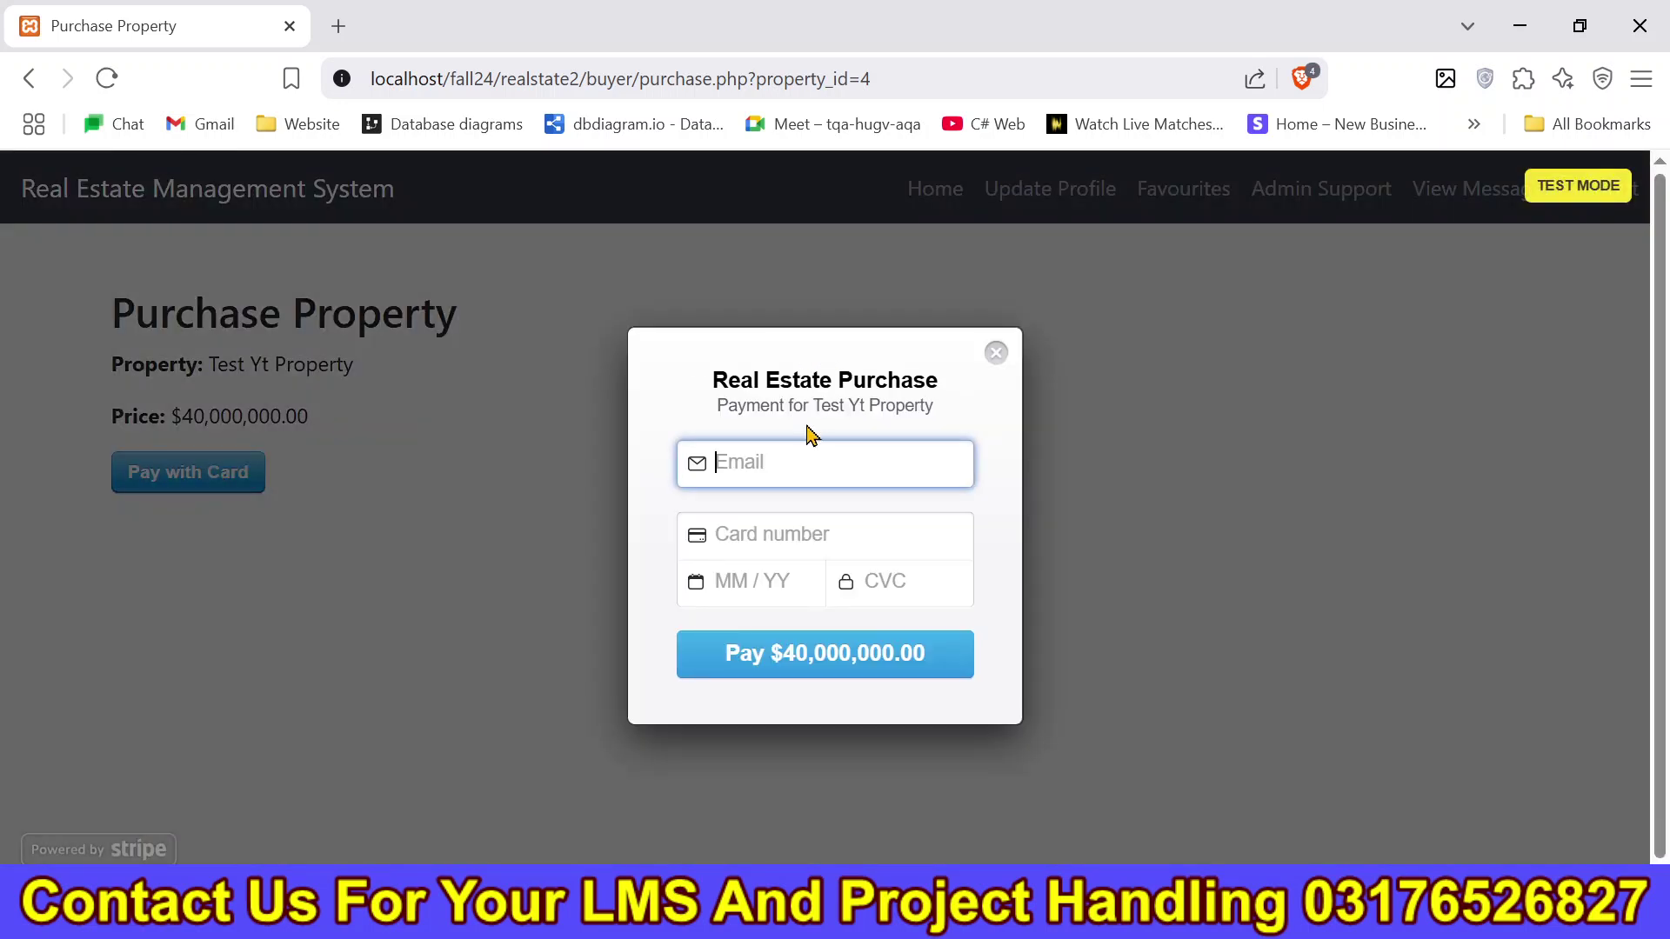
click(789, 459)
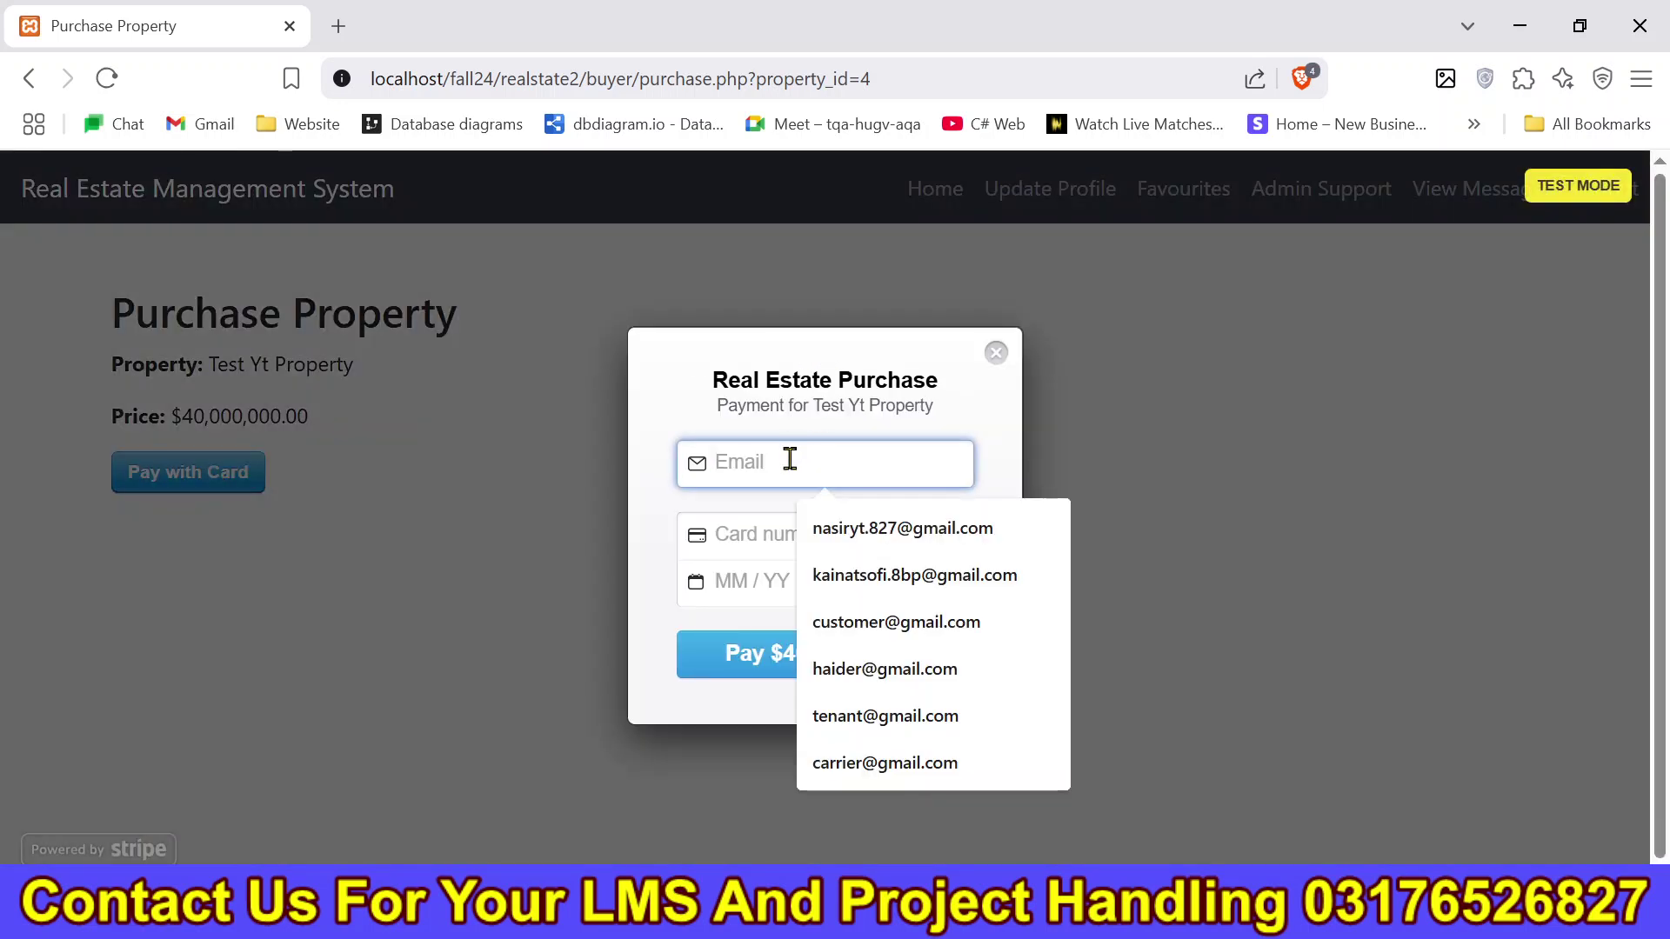
click(905, 529)
click(745, 534)
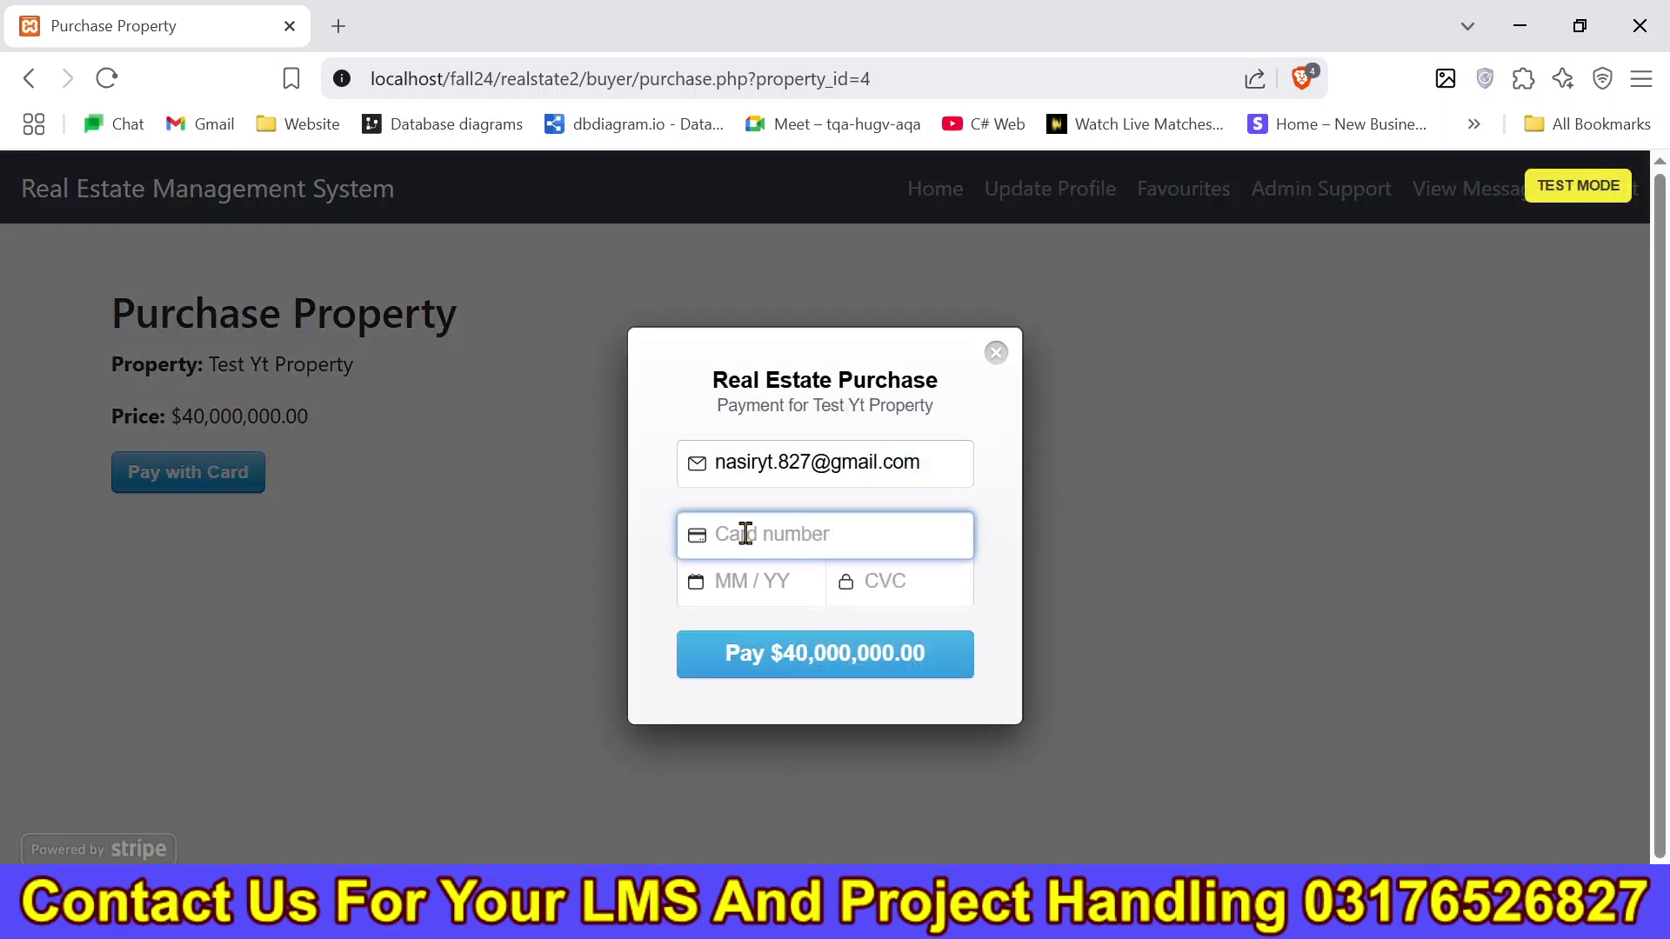
click(339, 26)
text(d)
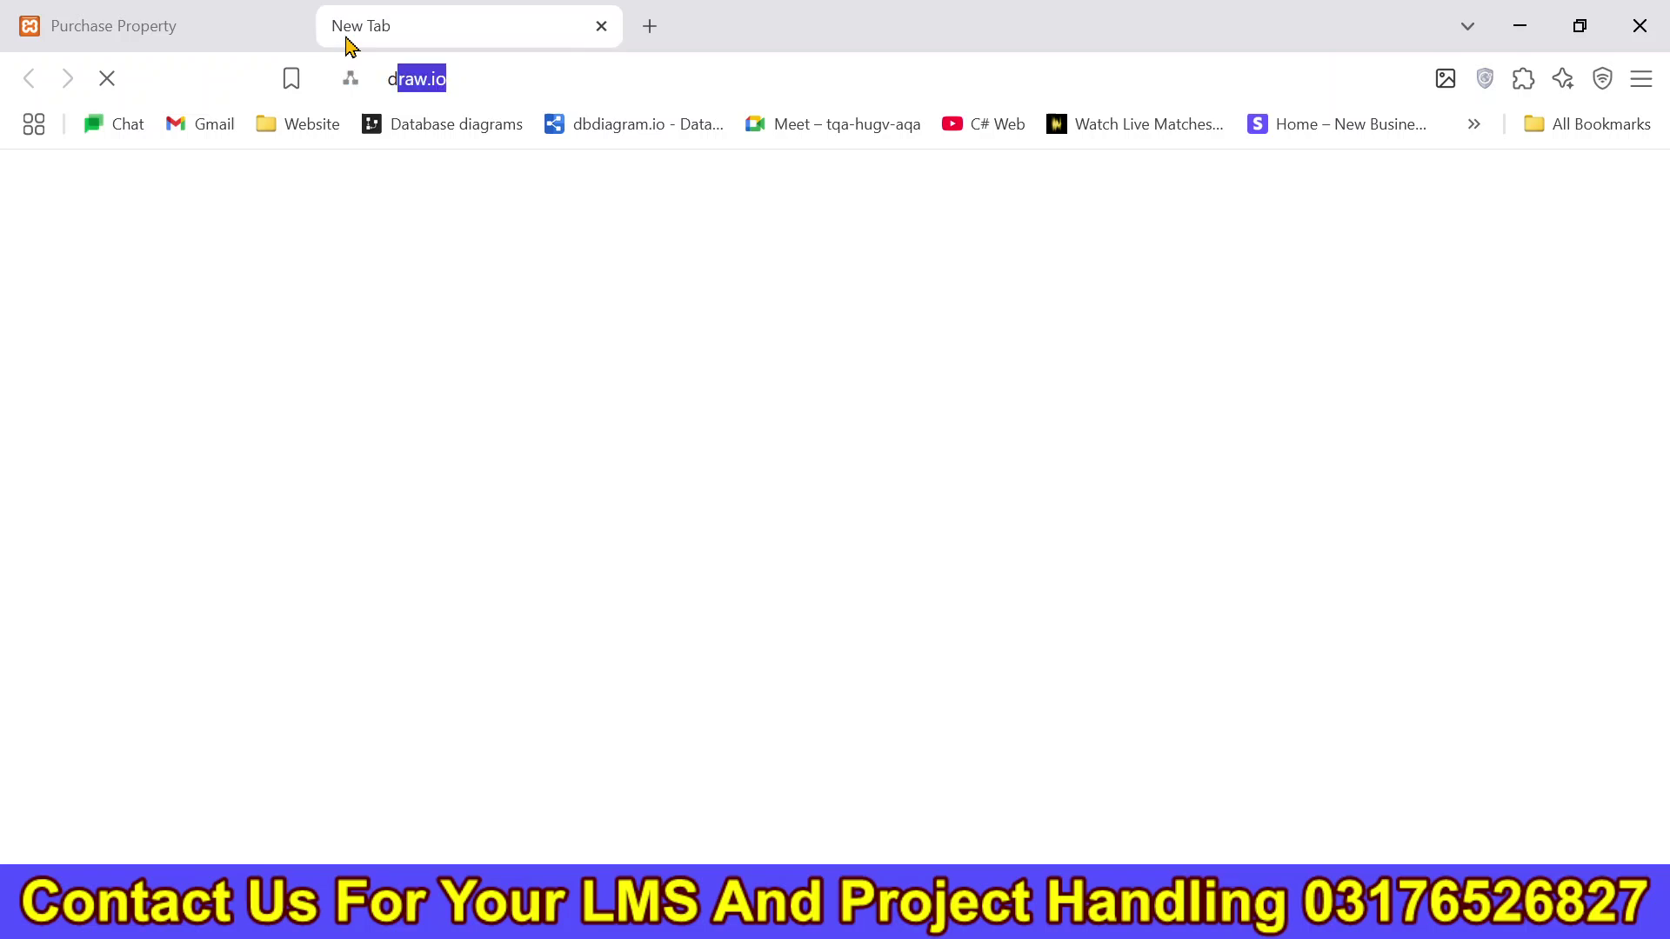
text(ummy cr)
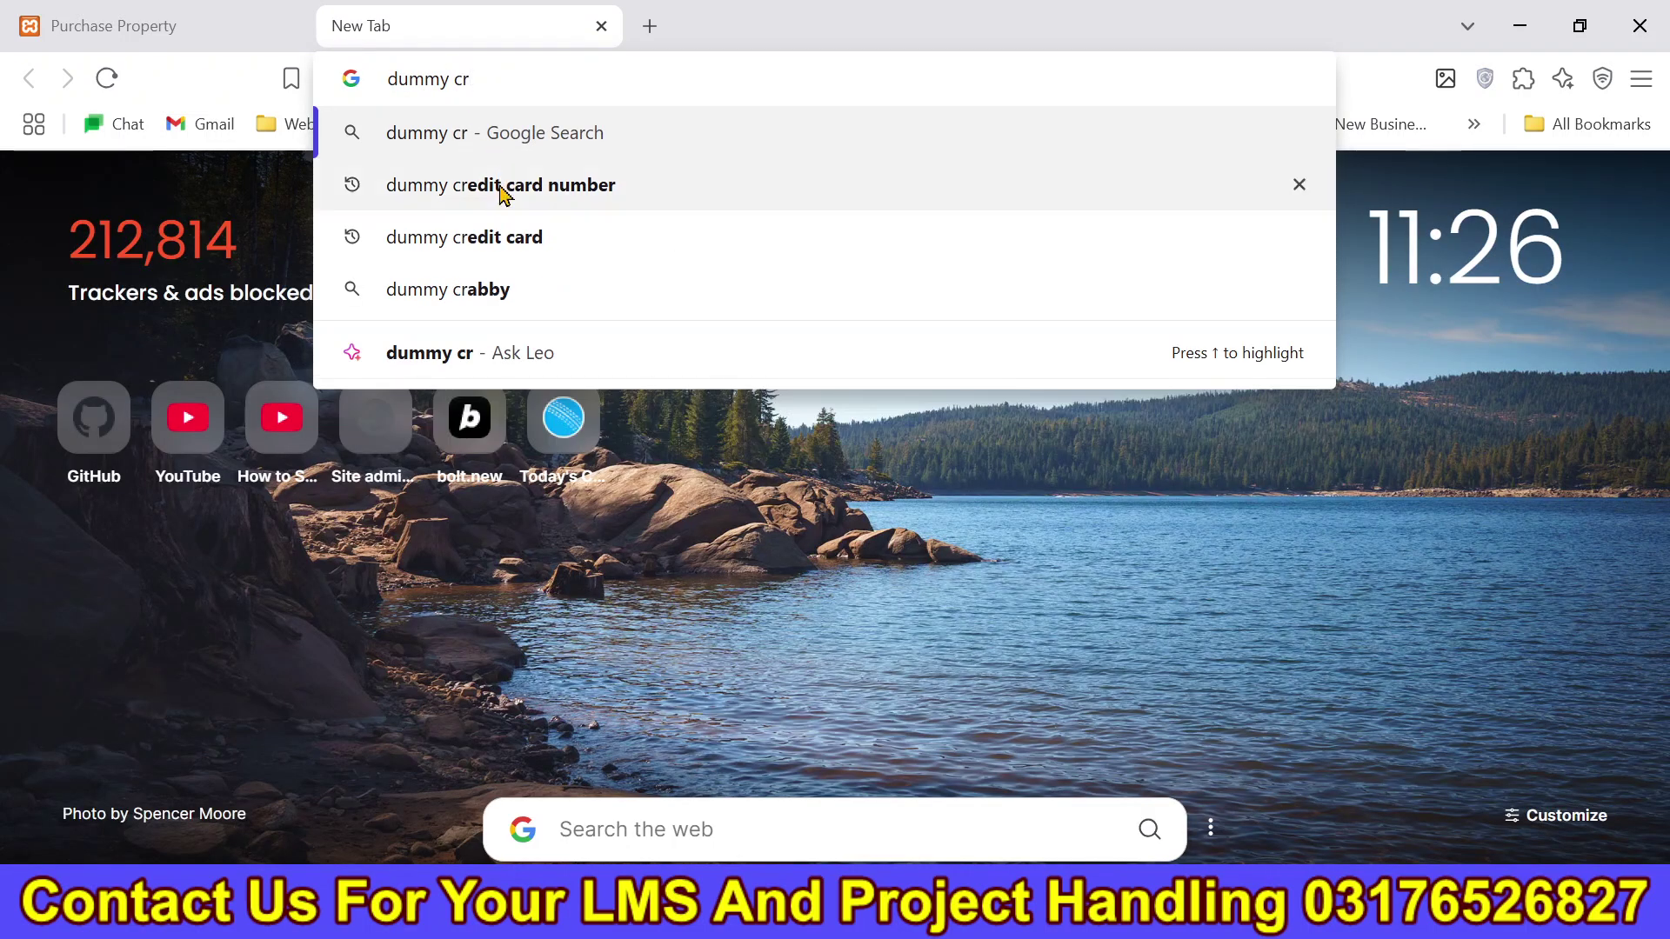
click(503, 186)
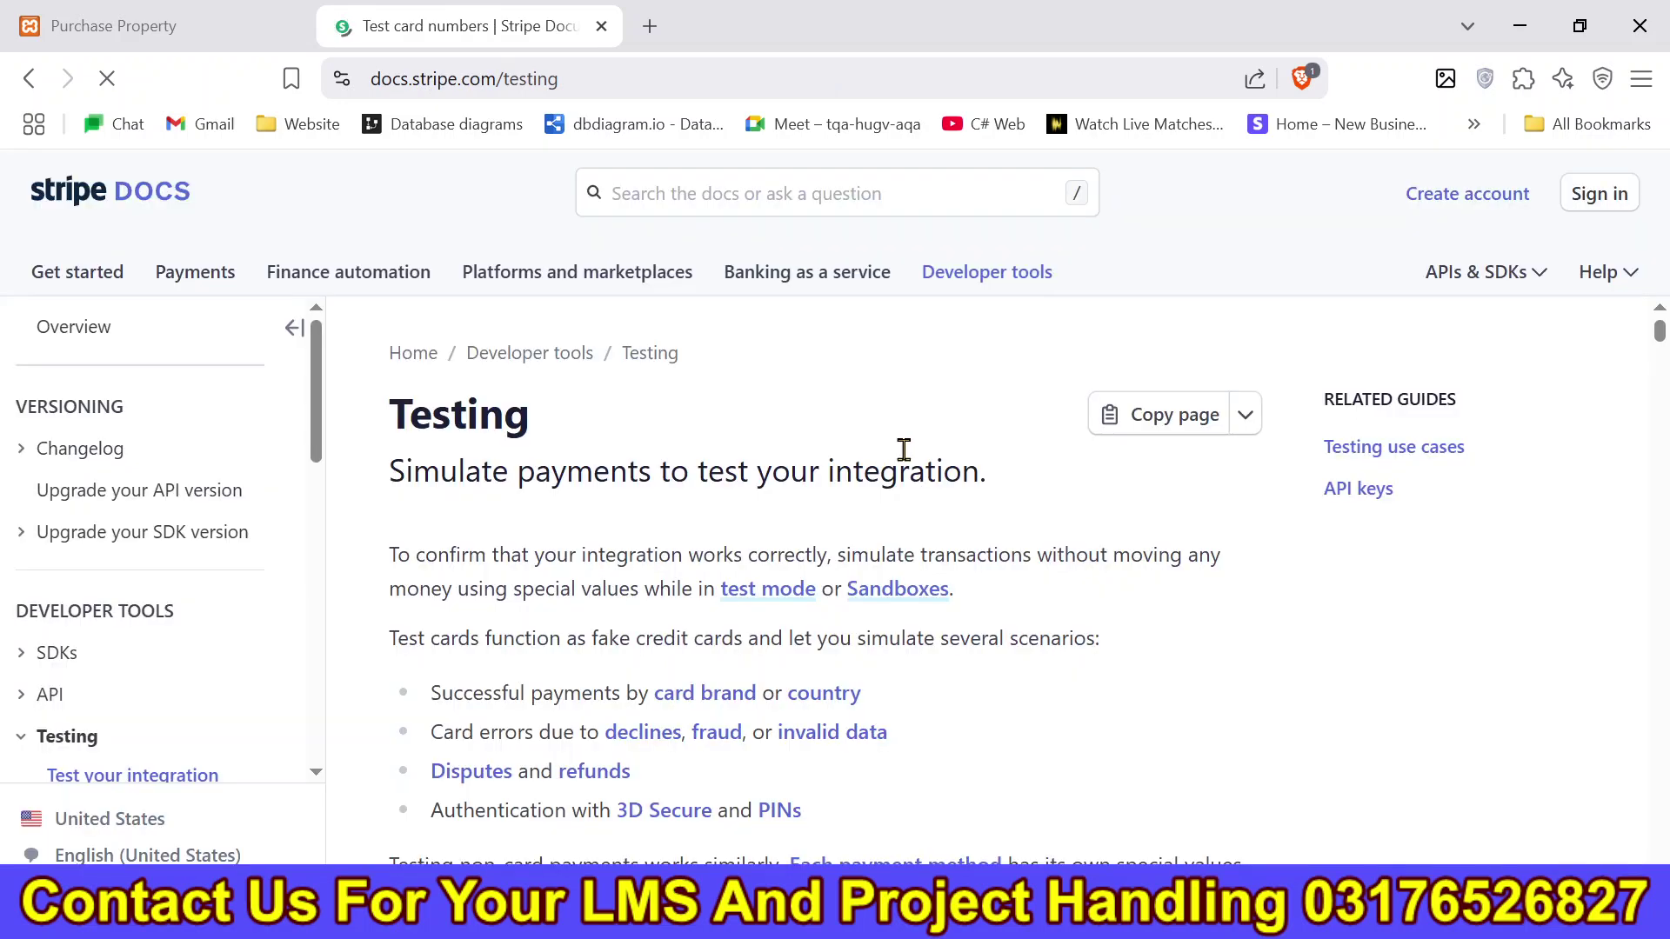
scroll(1663, 513, down, 13)
drag(1661, 352, 1661, 329)
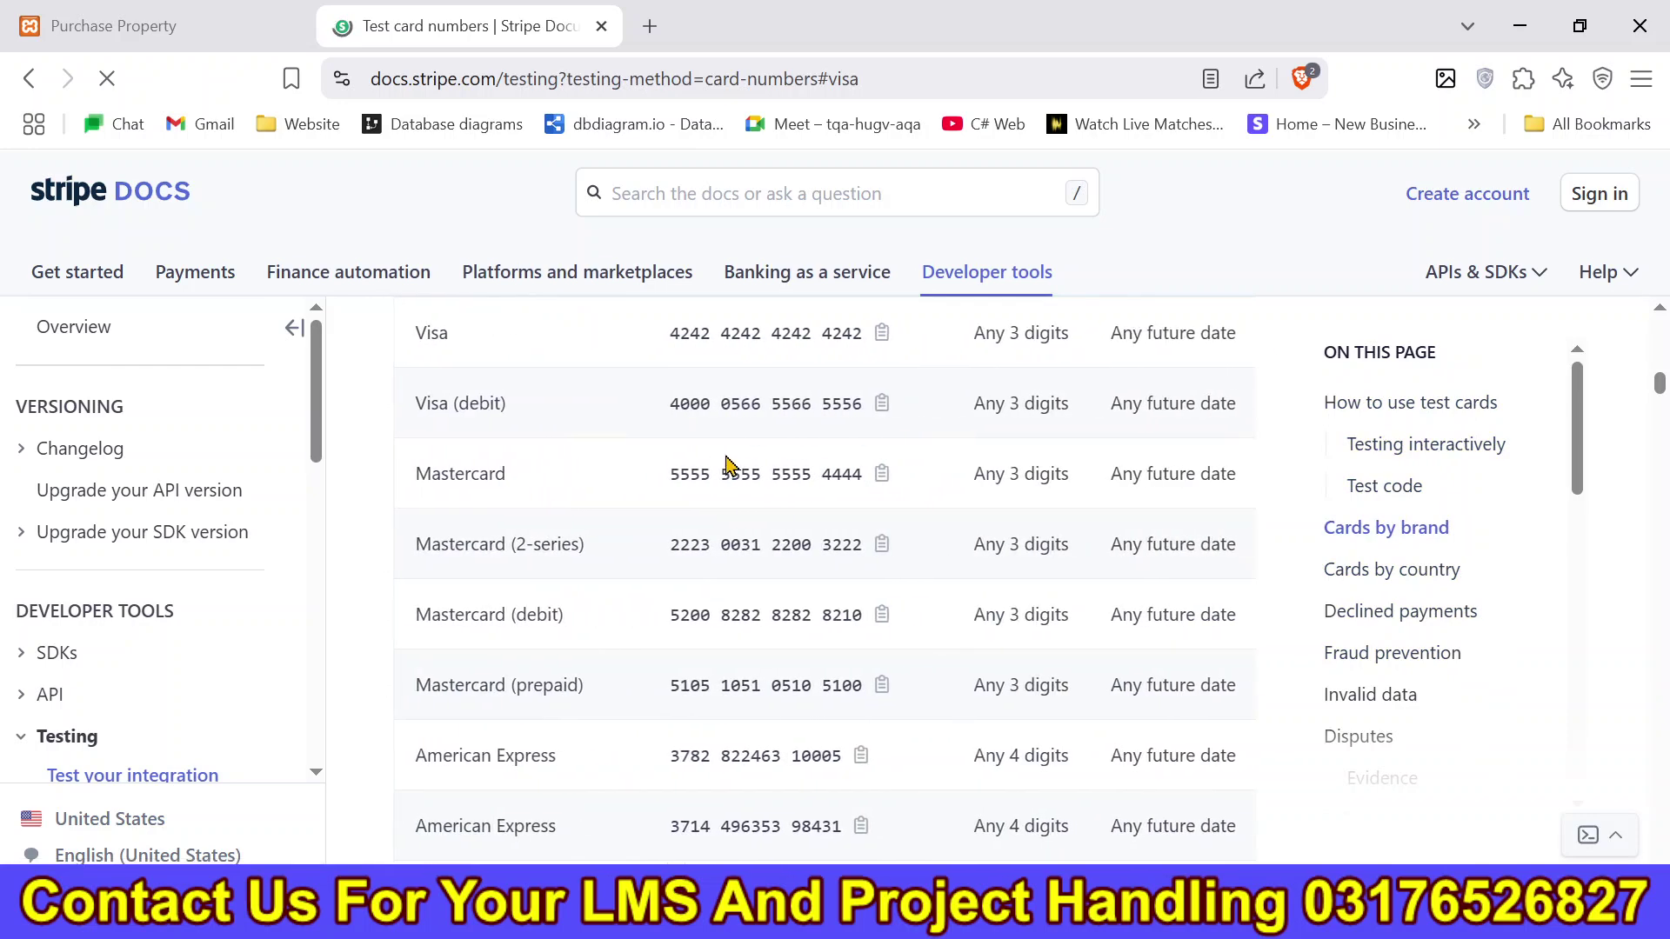
click(878, 475)
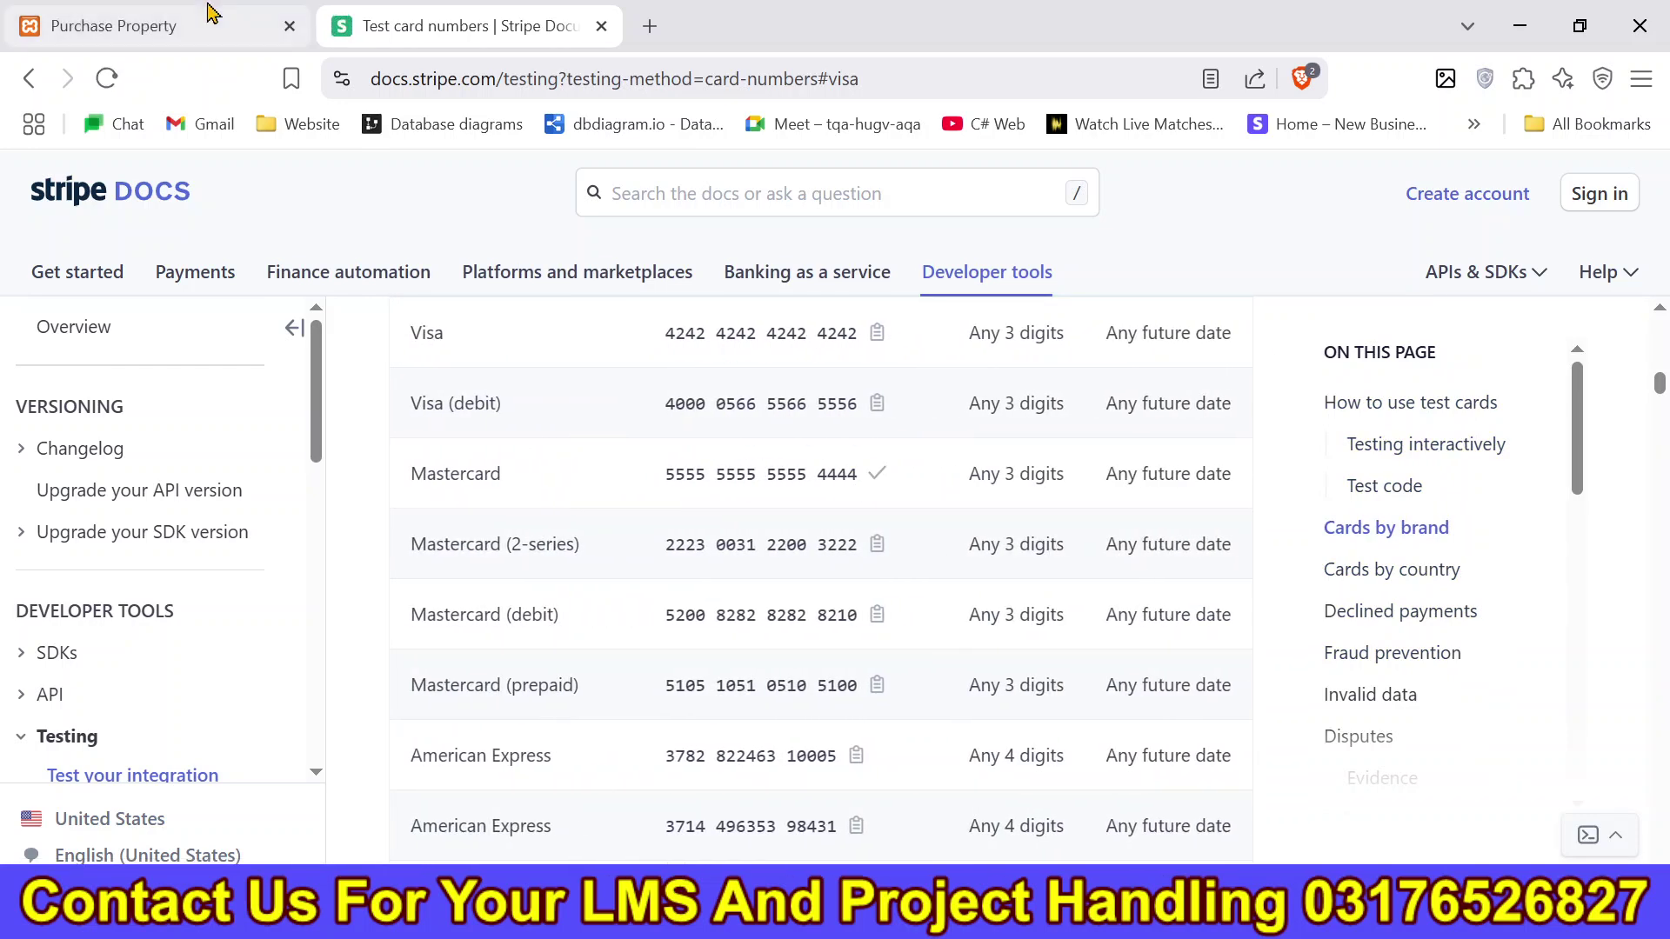
click(211, 12)
key(ctrl+v)
click(738, 577)
text(03)
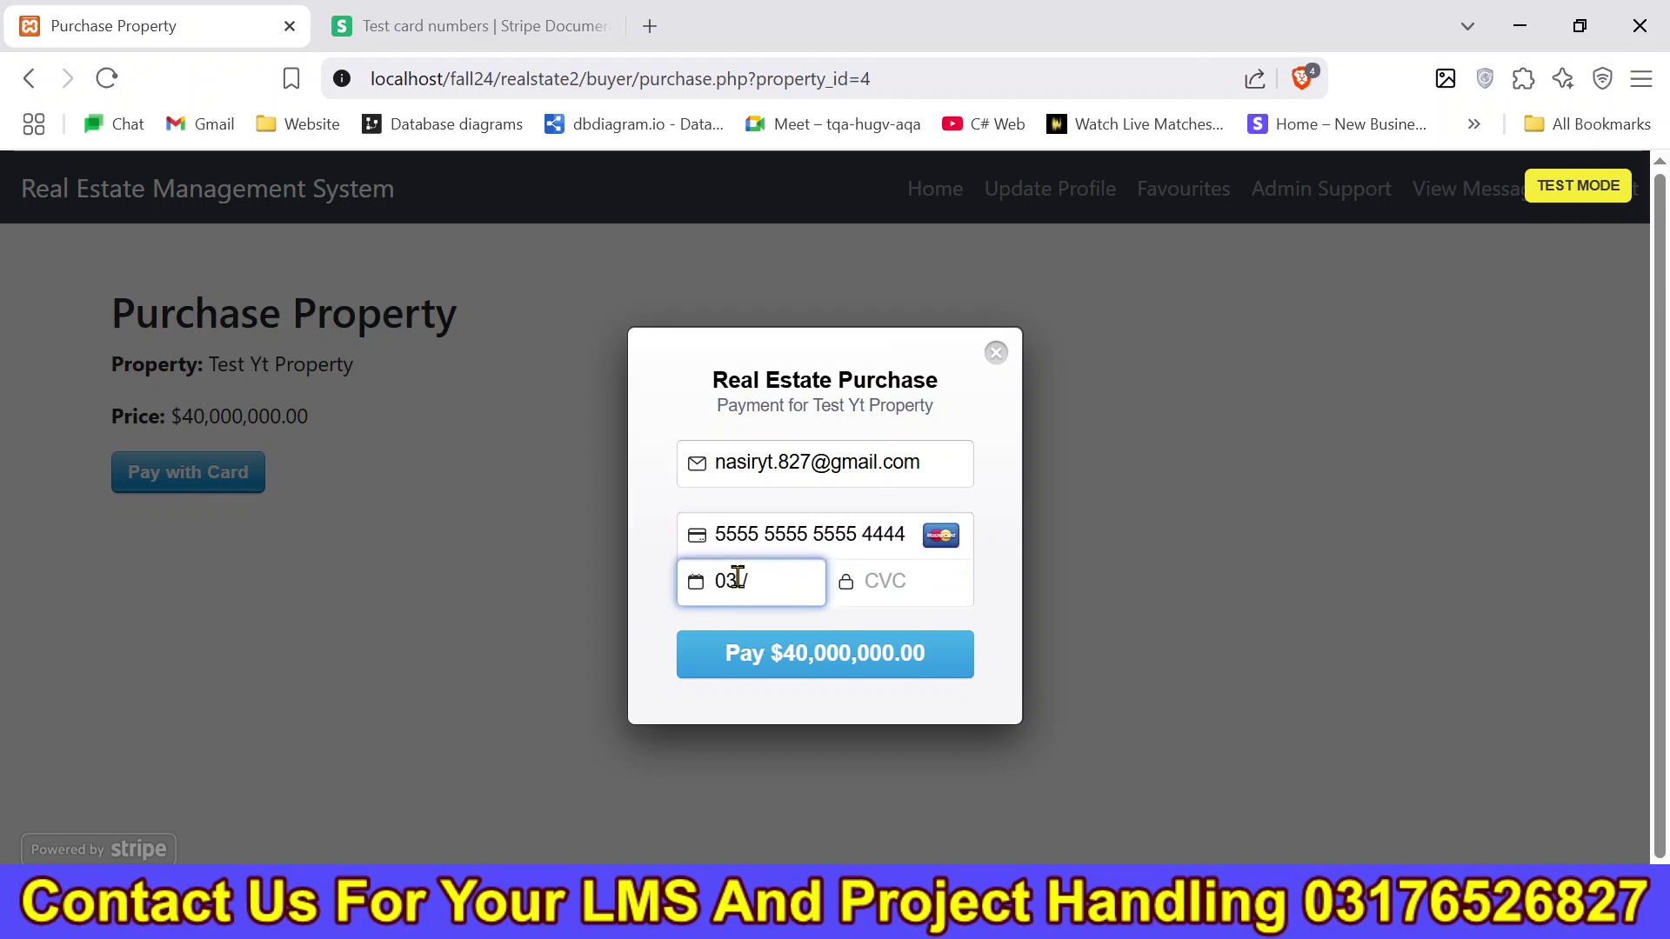
click(889, 593)
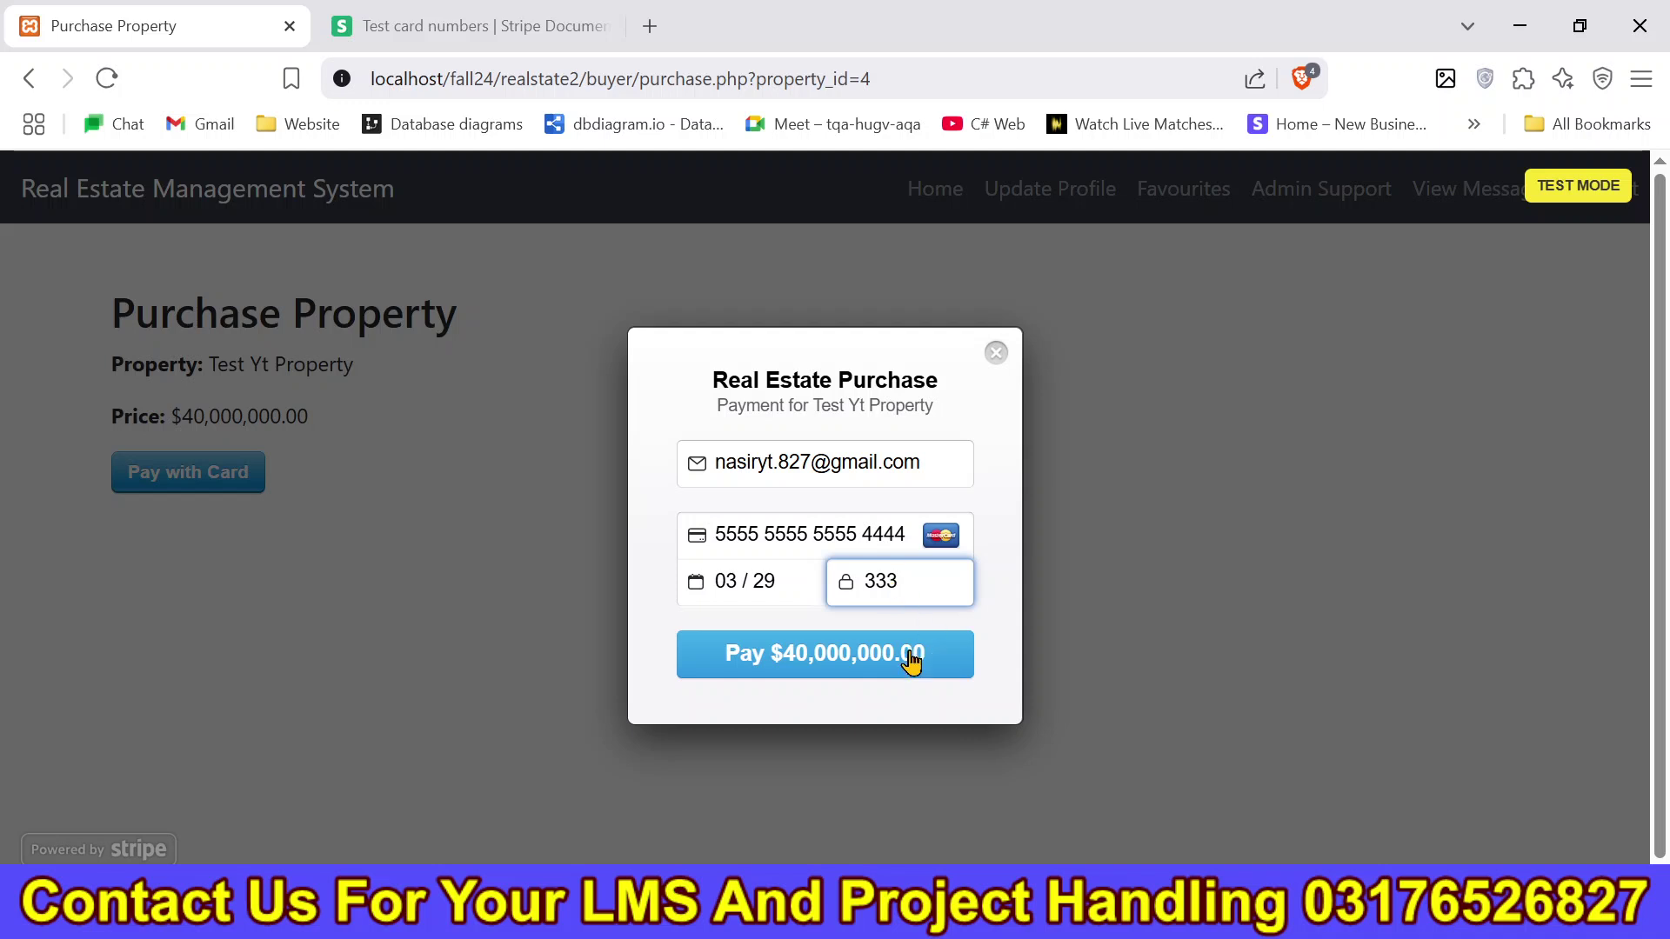
click(872, 668)
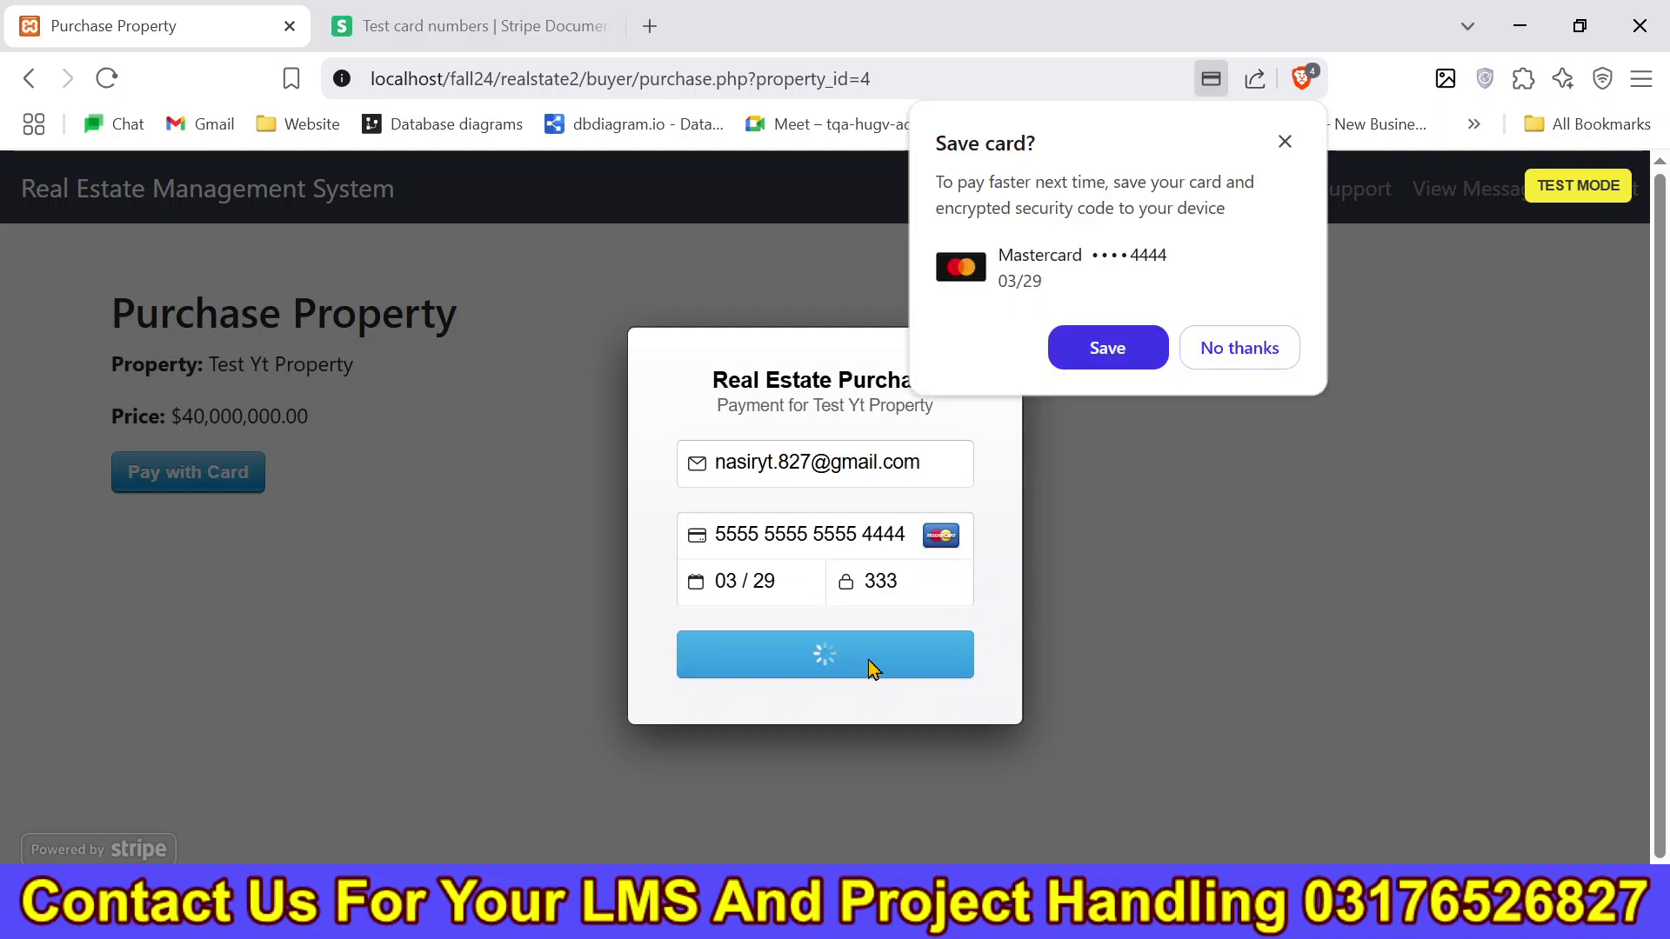
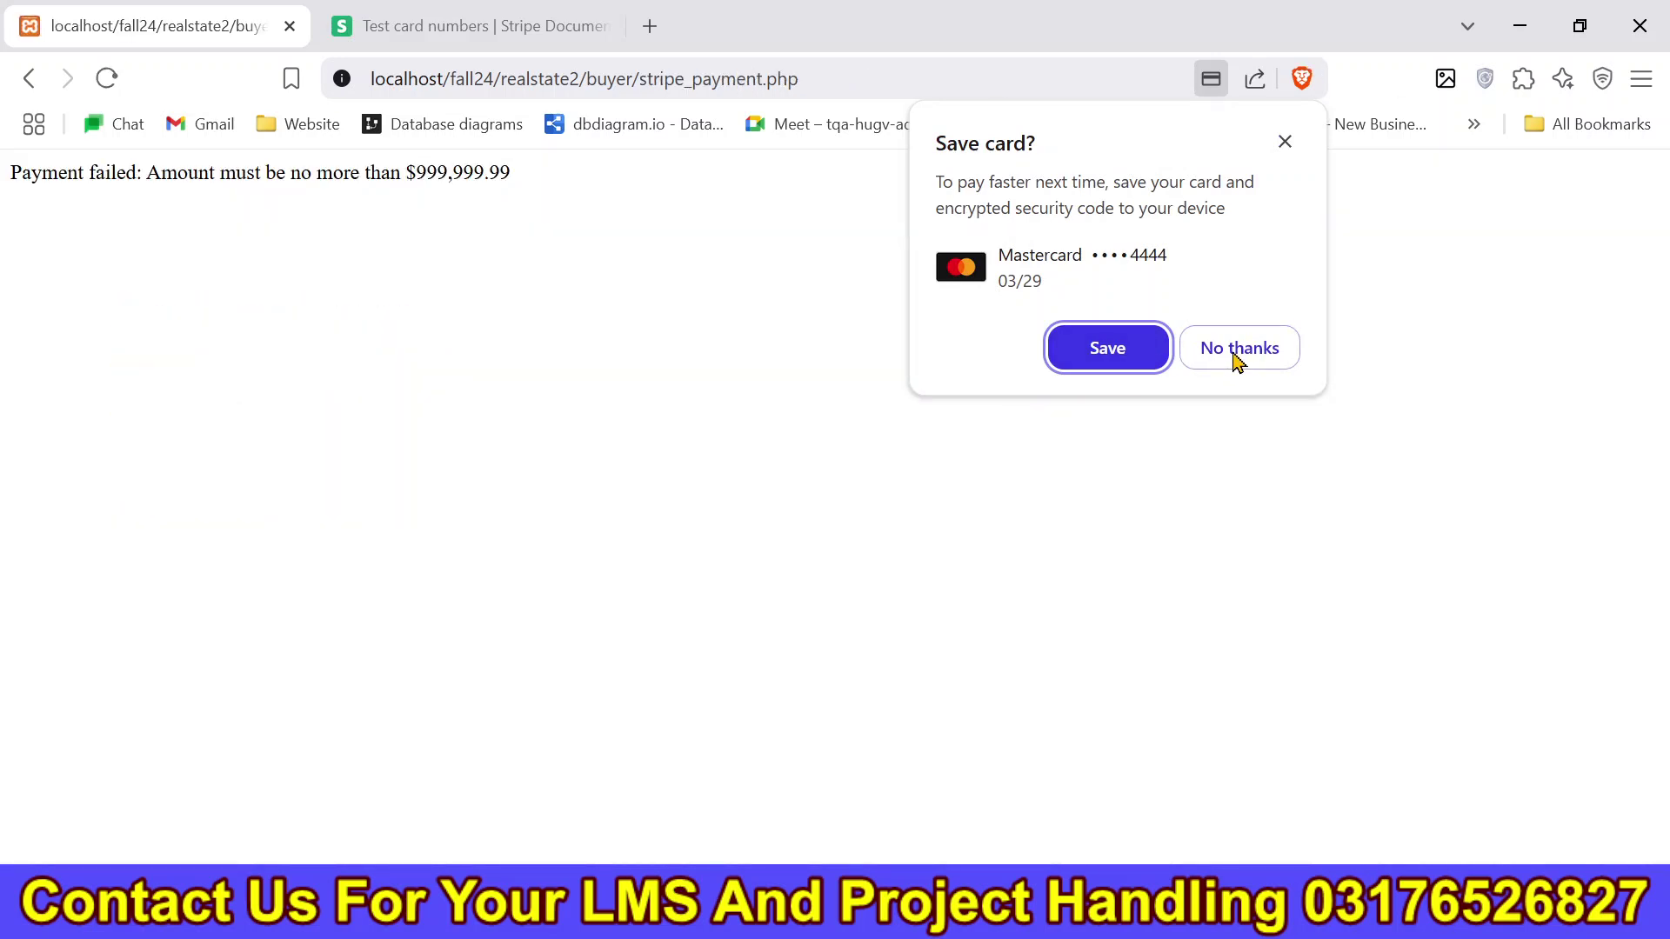
Decline saving the payment card and note the payment failed message.
click(1238, 360)
drag(545, 179, 5, 219)
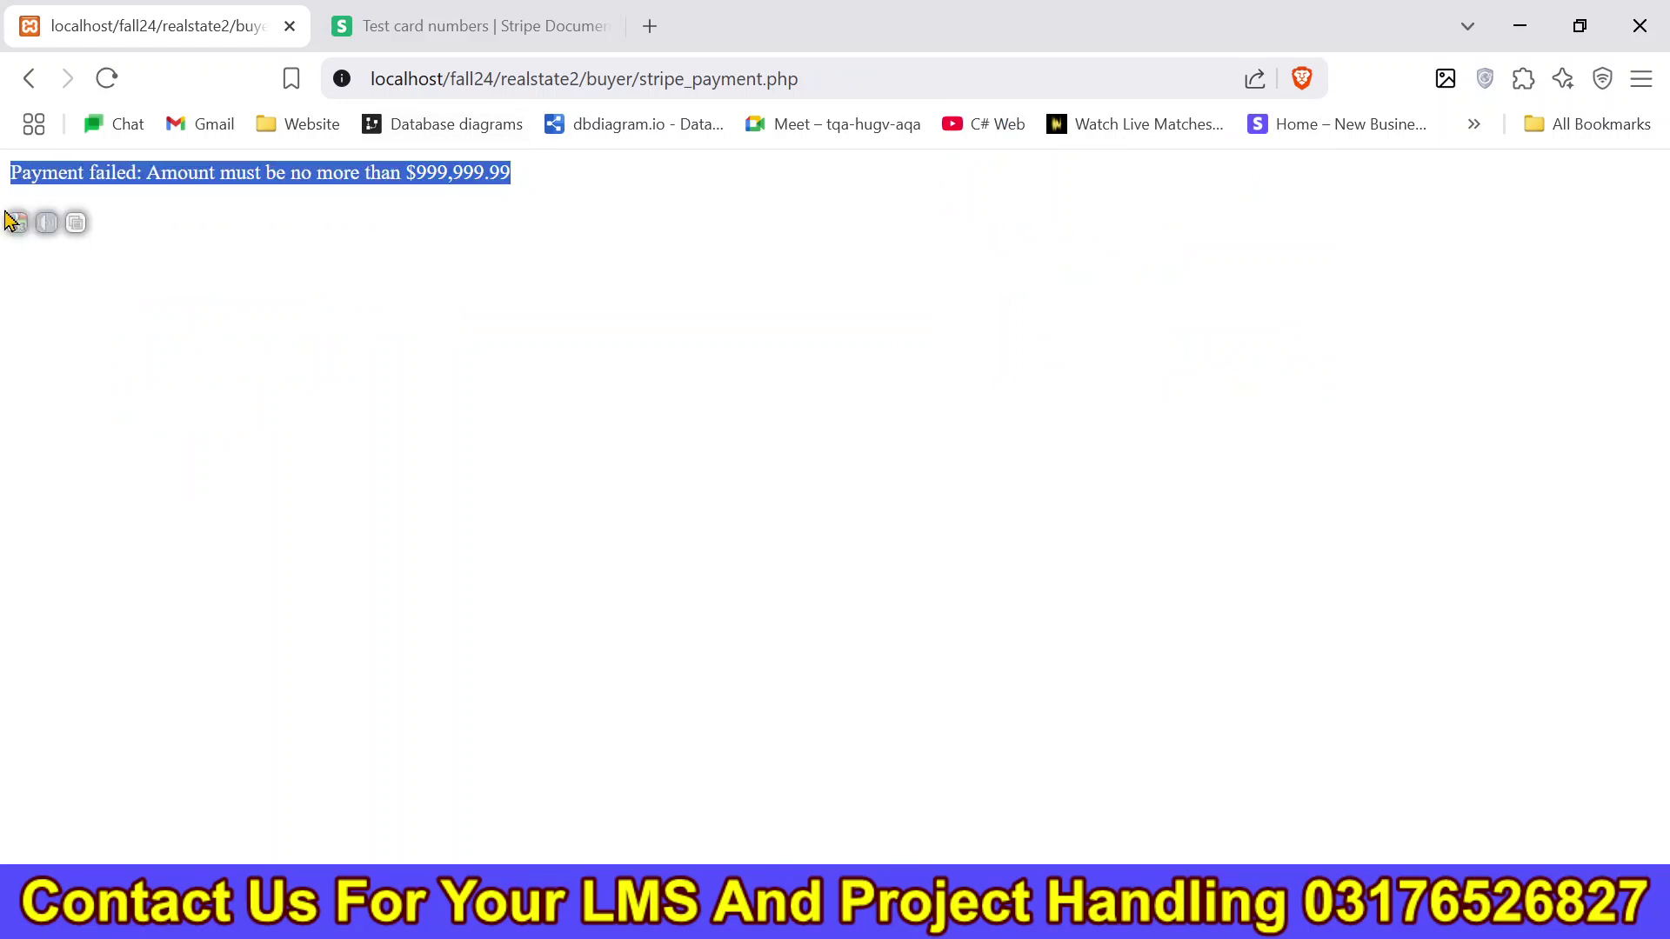
click(504, 221)
Go back to the Test Yt Property ($40,000,000.00) purchase page, then back to the favourites page.
click(29, 77)
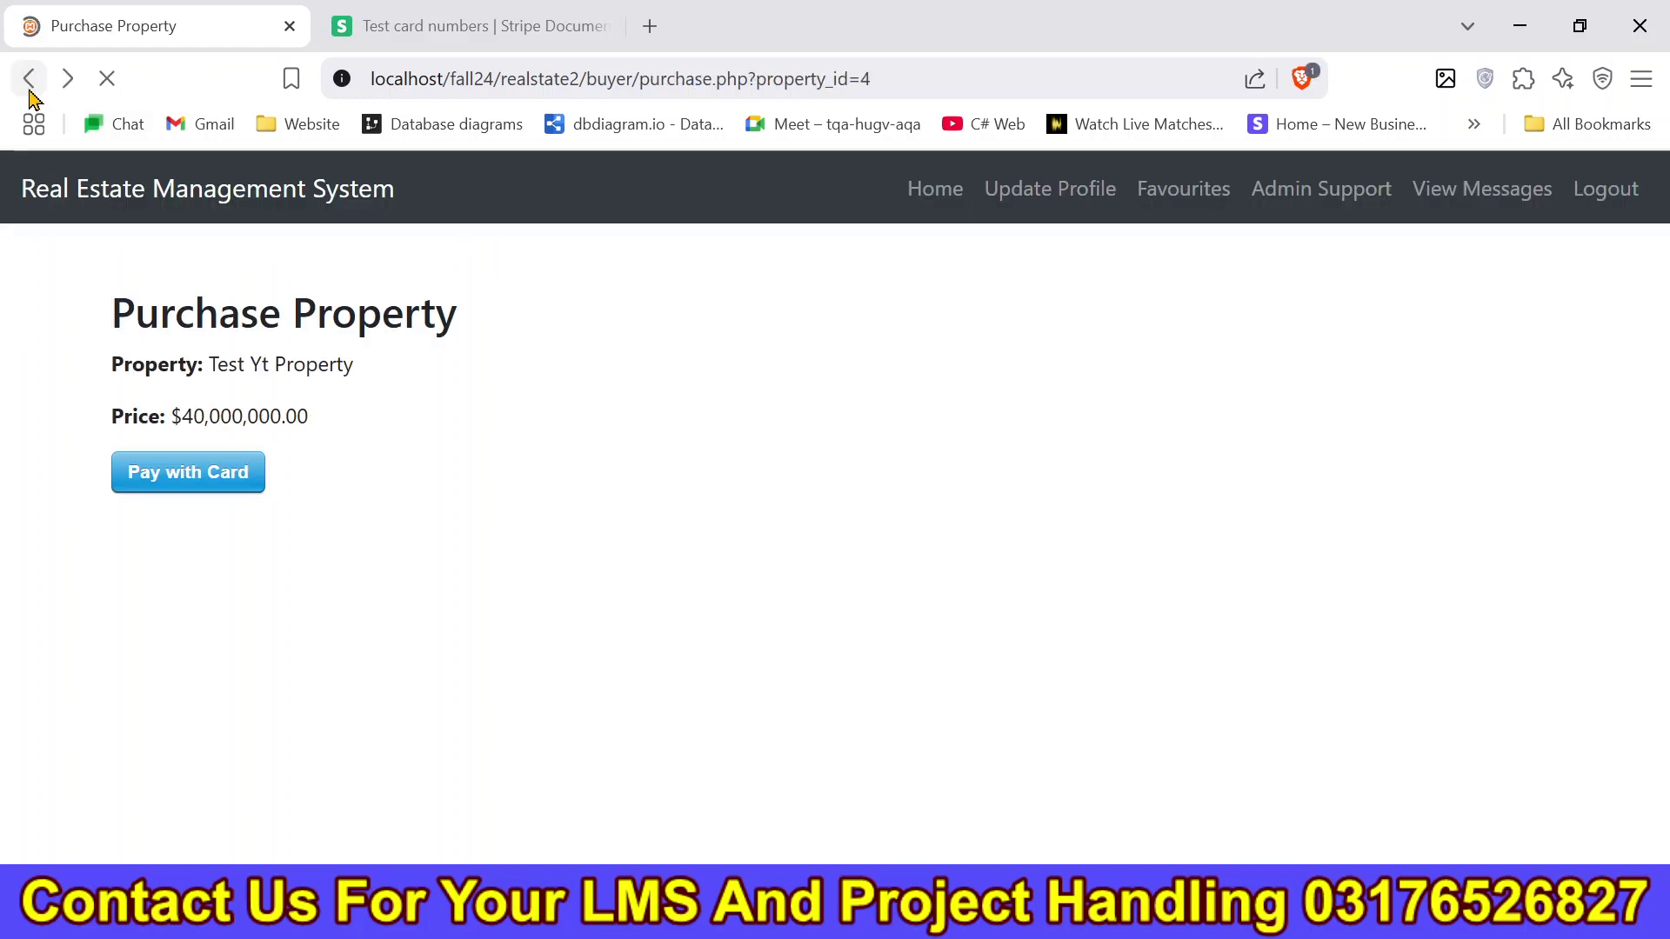
drag(113, 322, 348, 406)
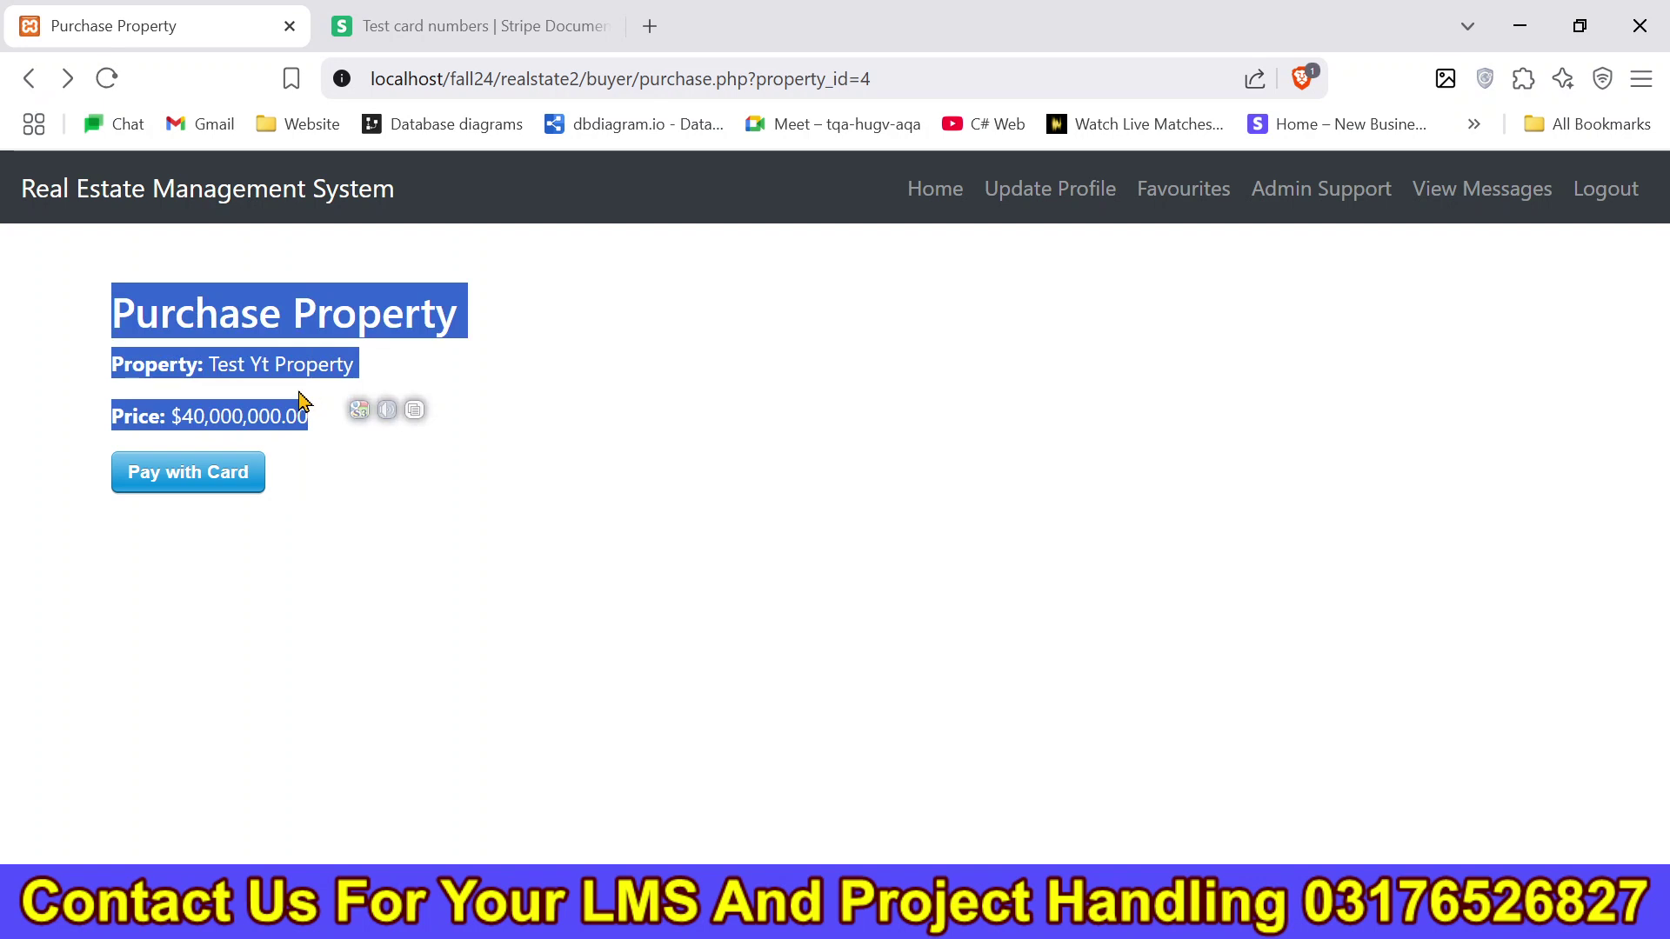
click(28, 78)
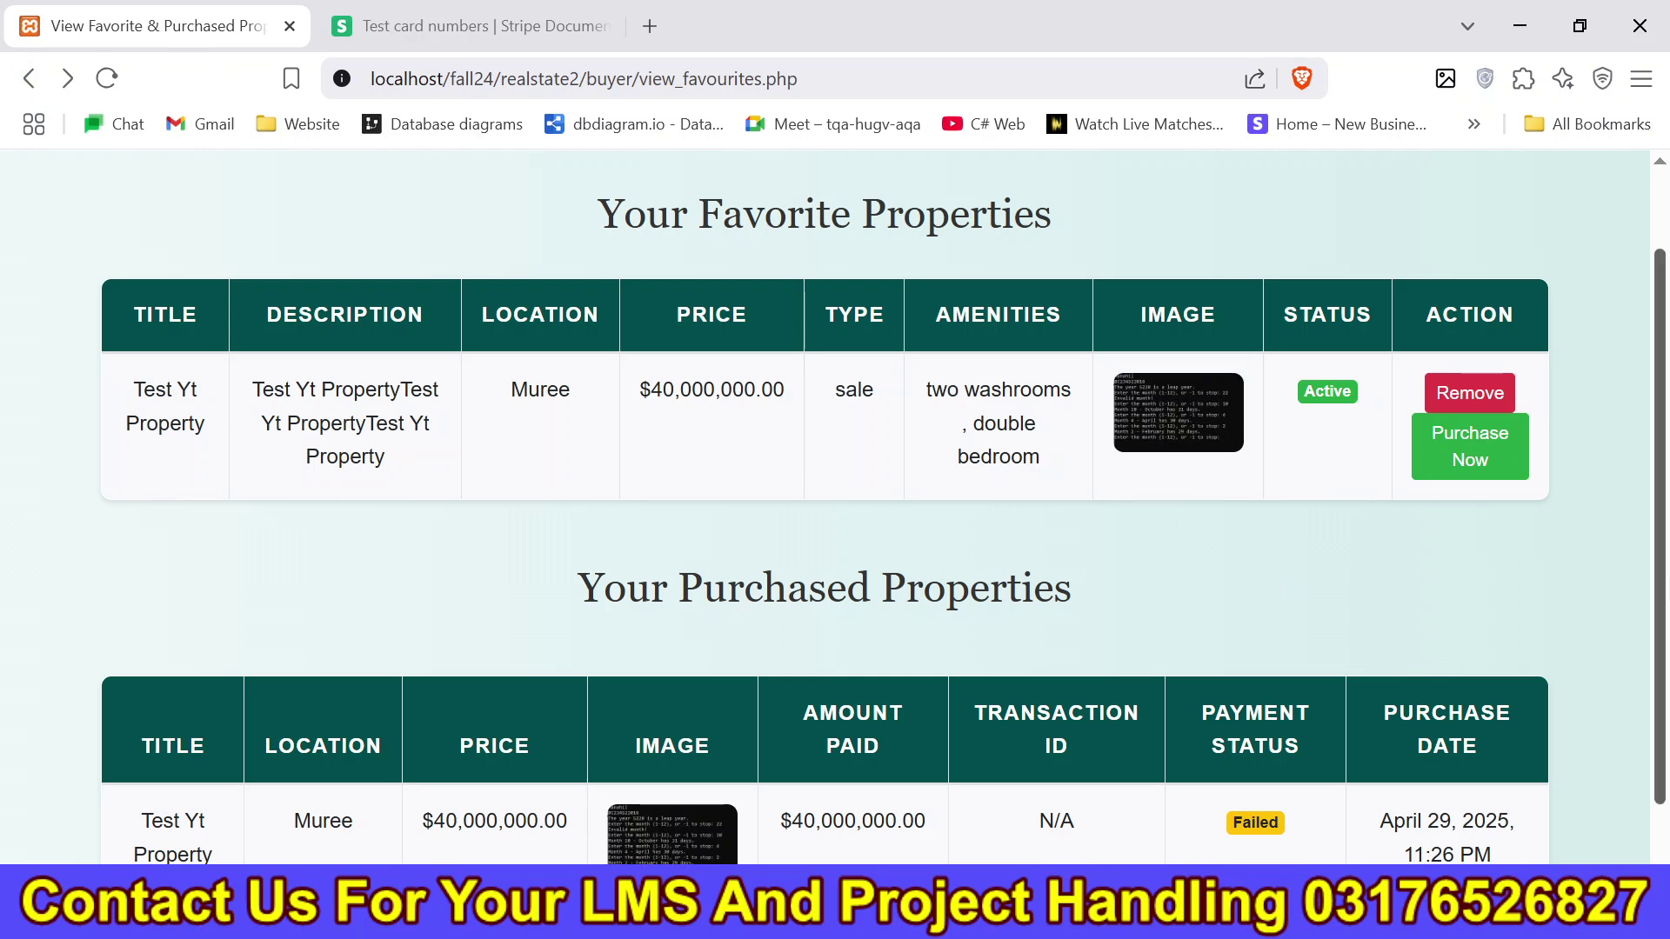
Review the Purchased Properties table showing Test Yt Property's payment as Failed.
scroll(1662, 711, down, 2)
scroll(1663, 711, up, 2)
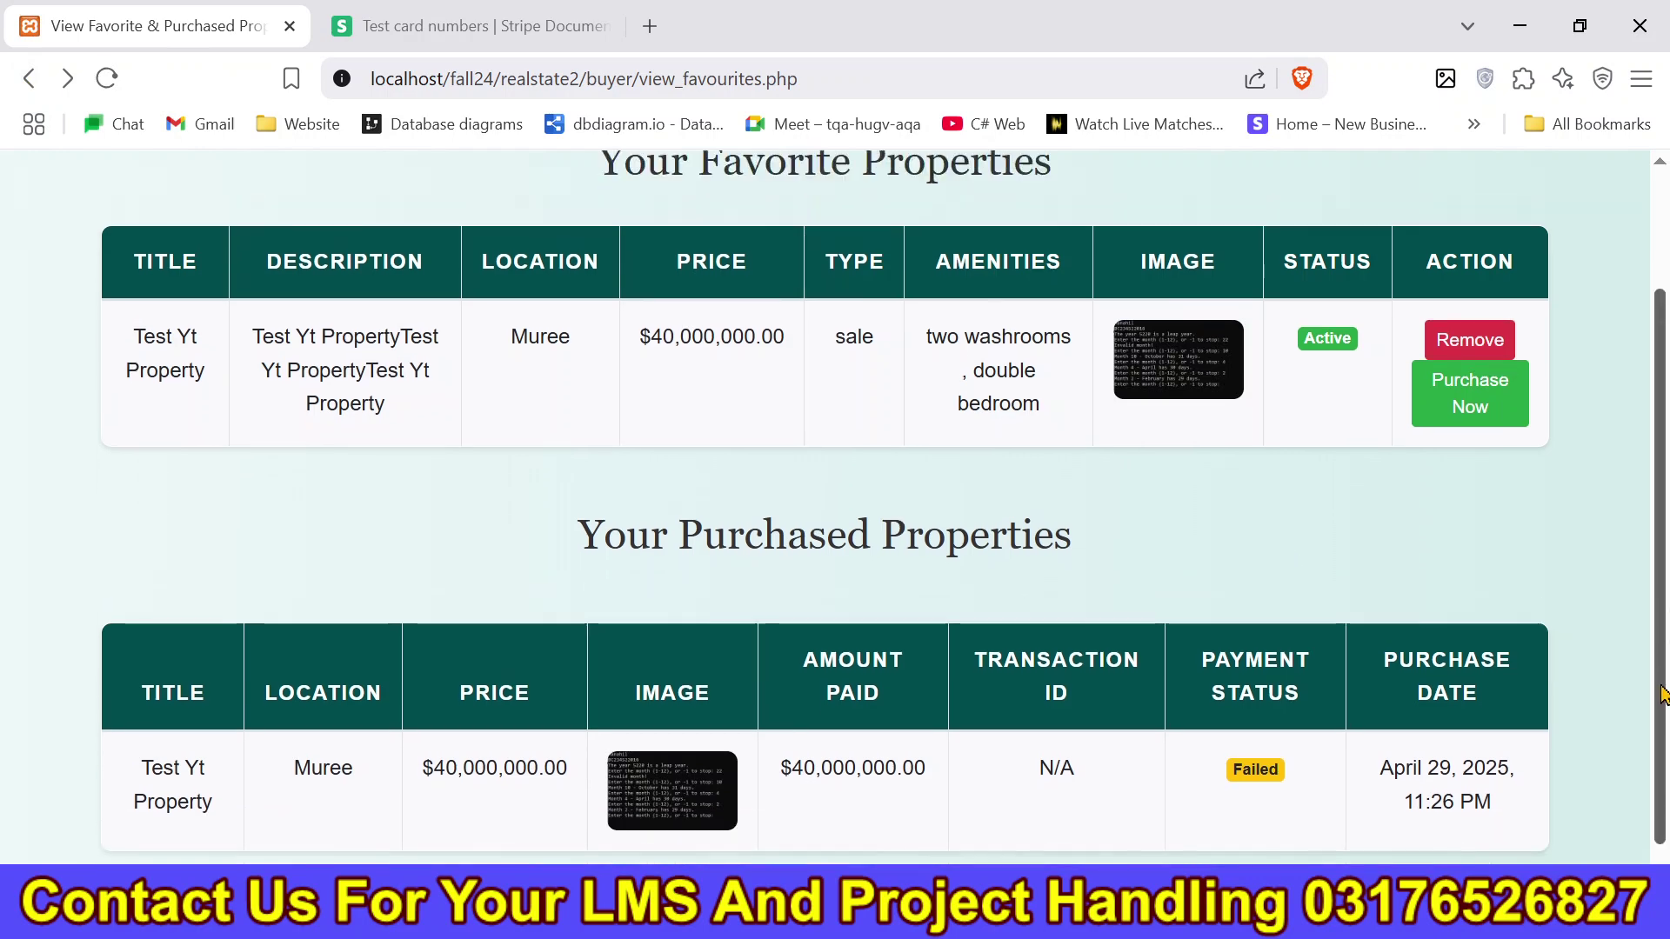
scroll(1662, 712, down, 2)
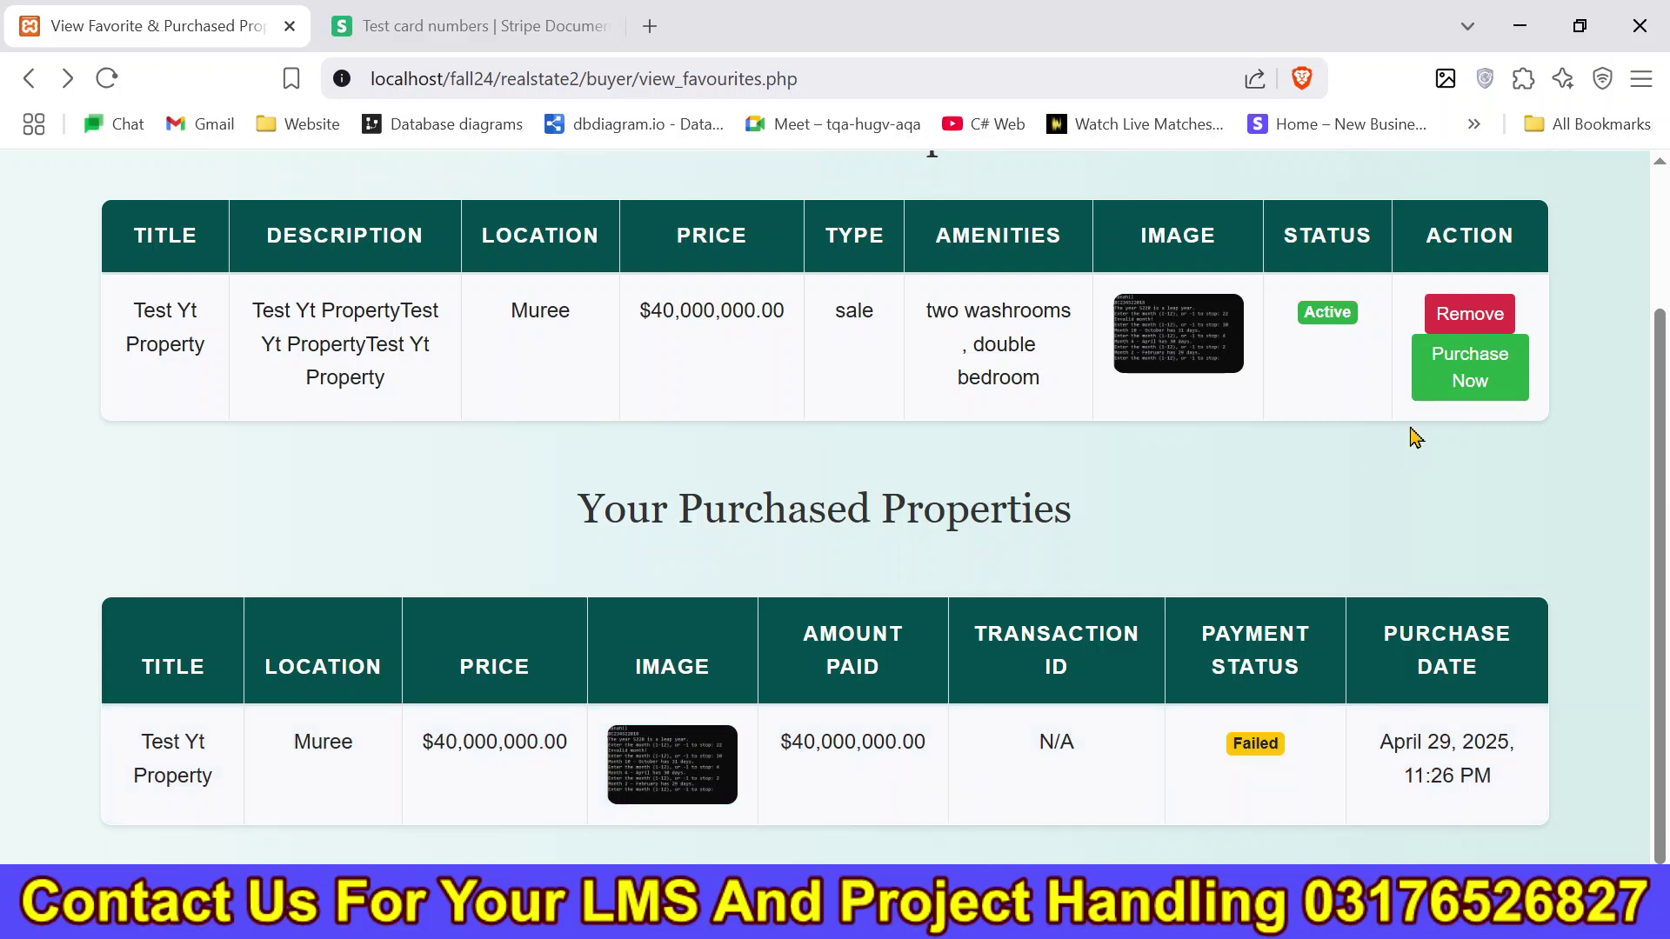
scroll(1661, 457, up, 2)
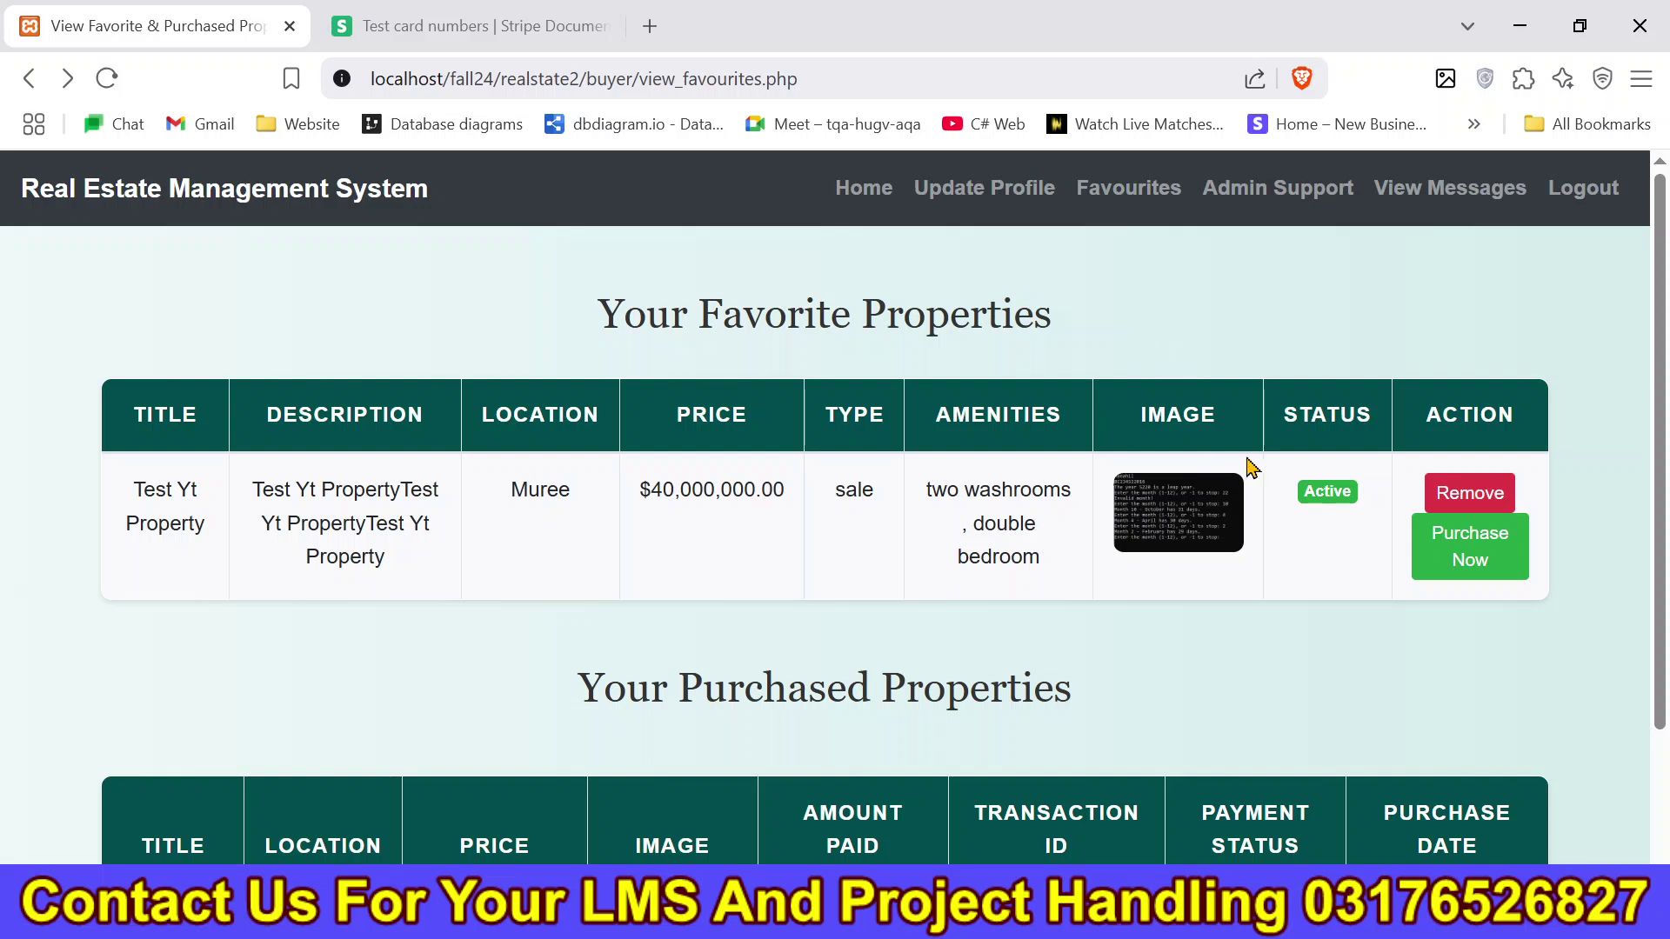
scroll(1281, 478, down, 2)
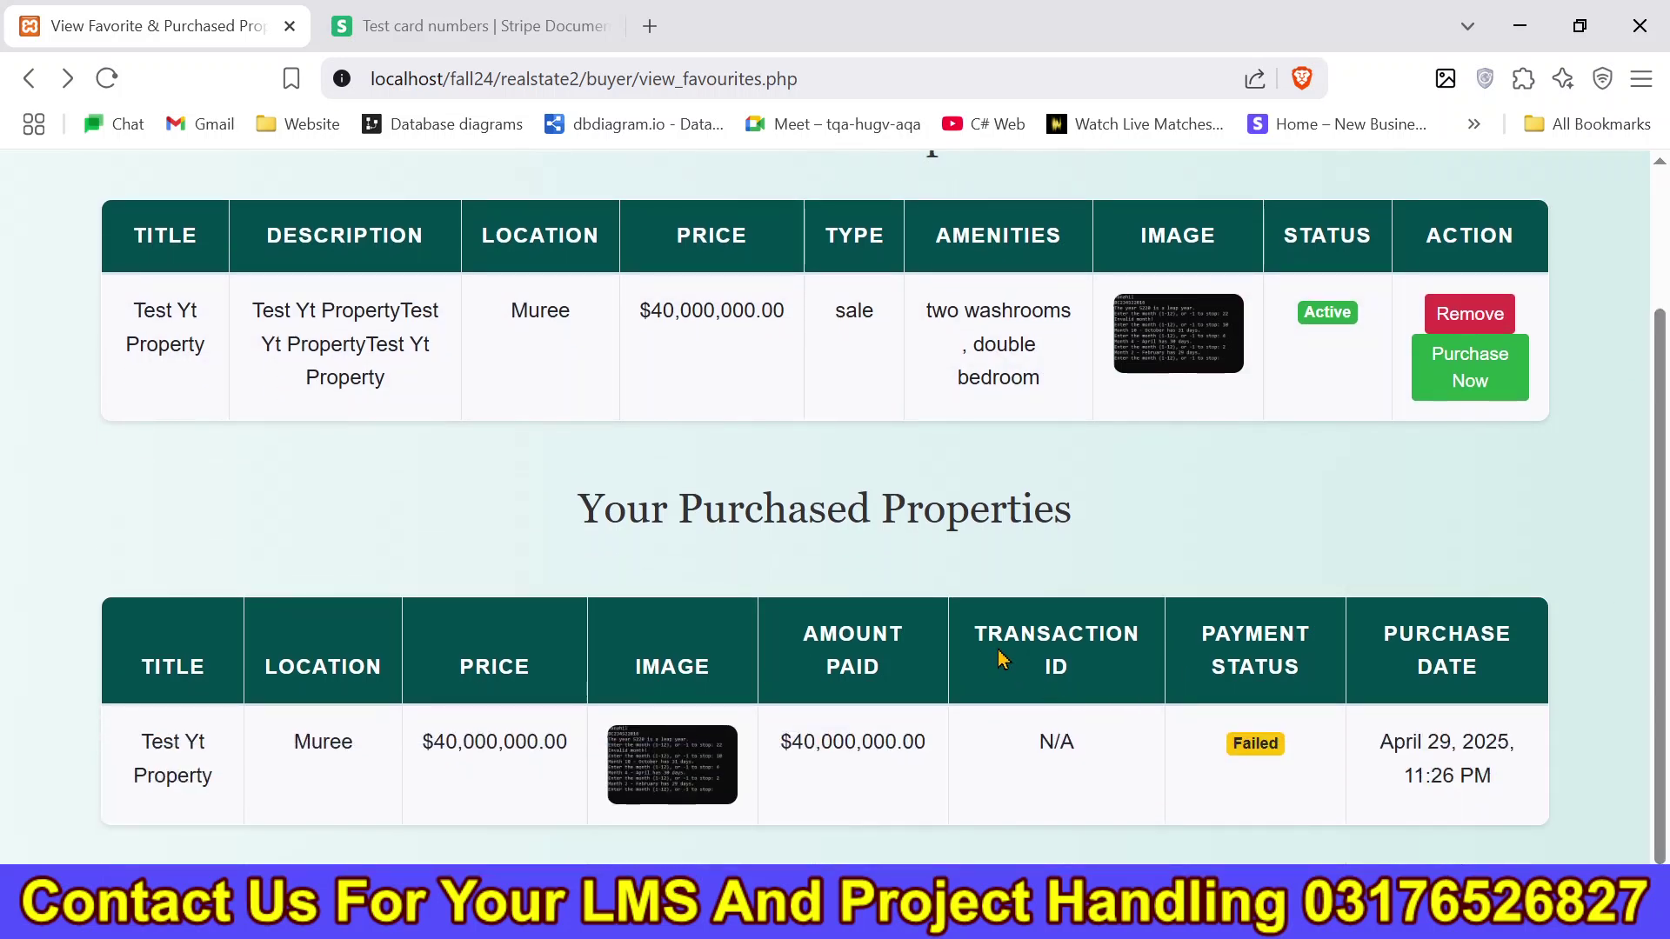
drag(973, 643, 1282, 760)
click(1249, 774)
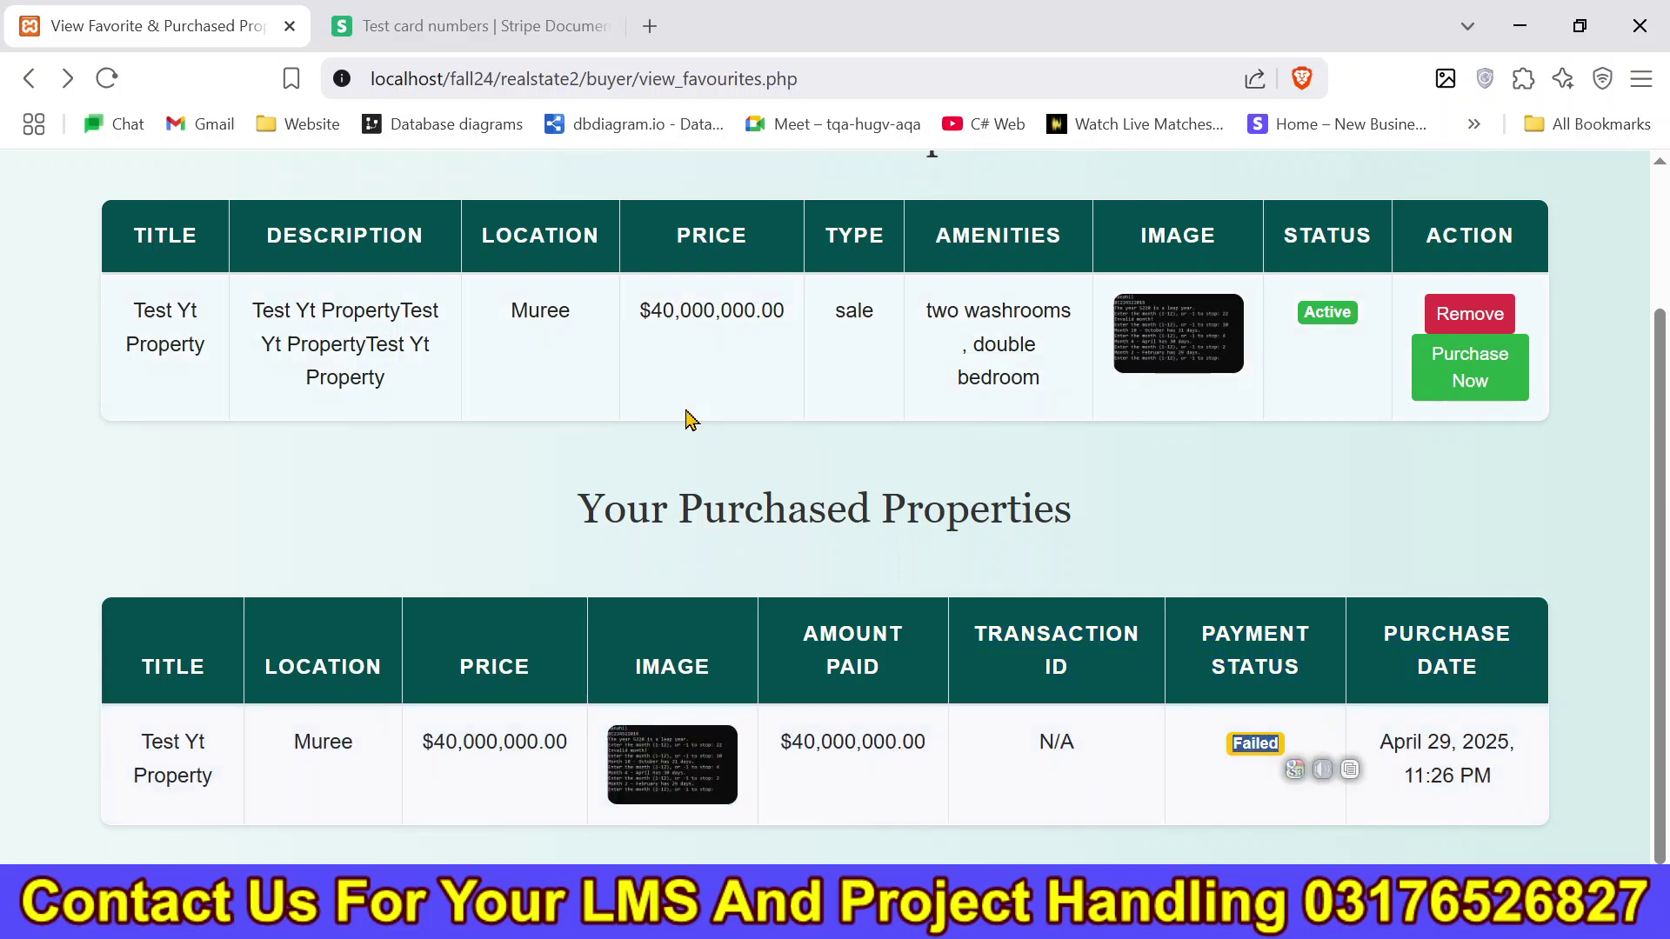
Return to the favourites page, then open the Buyer Dashboard from Home.
click(29, 80)
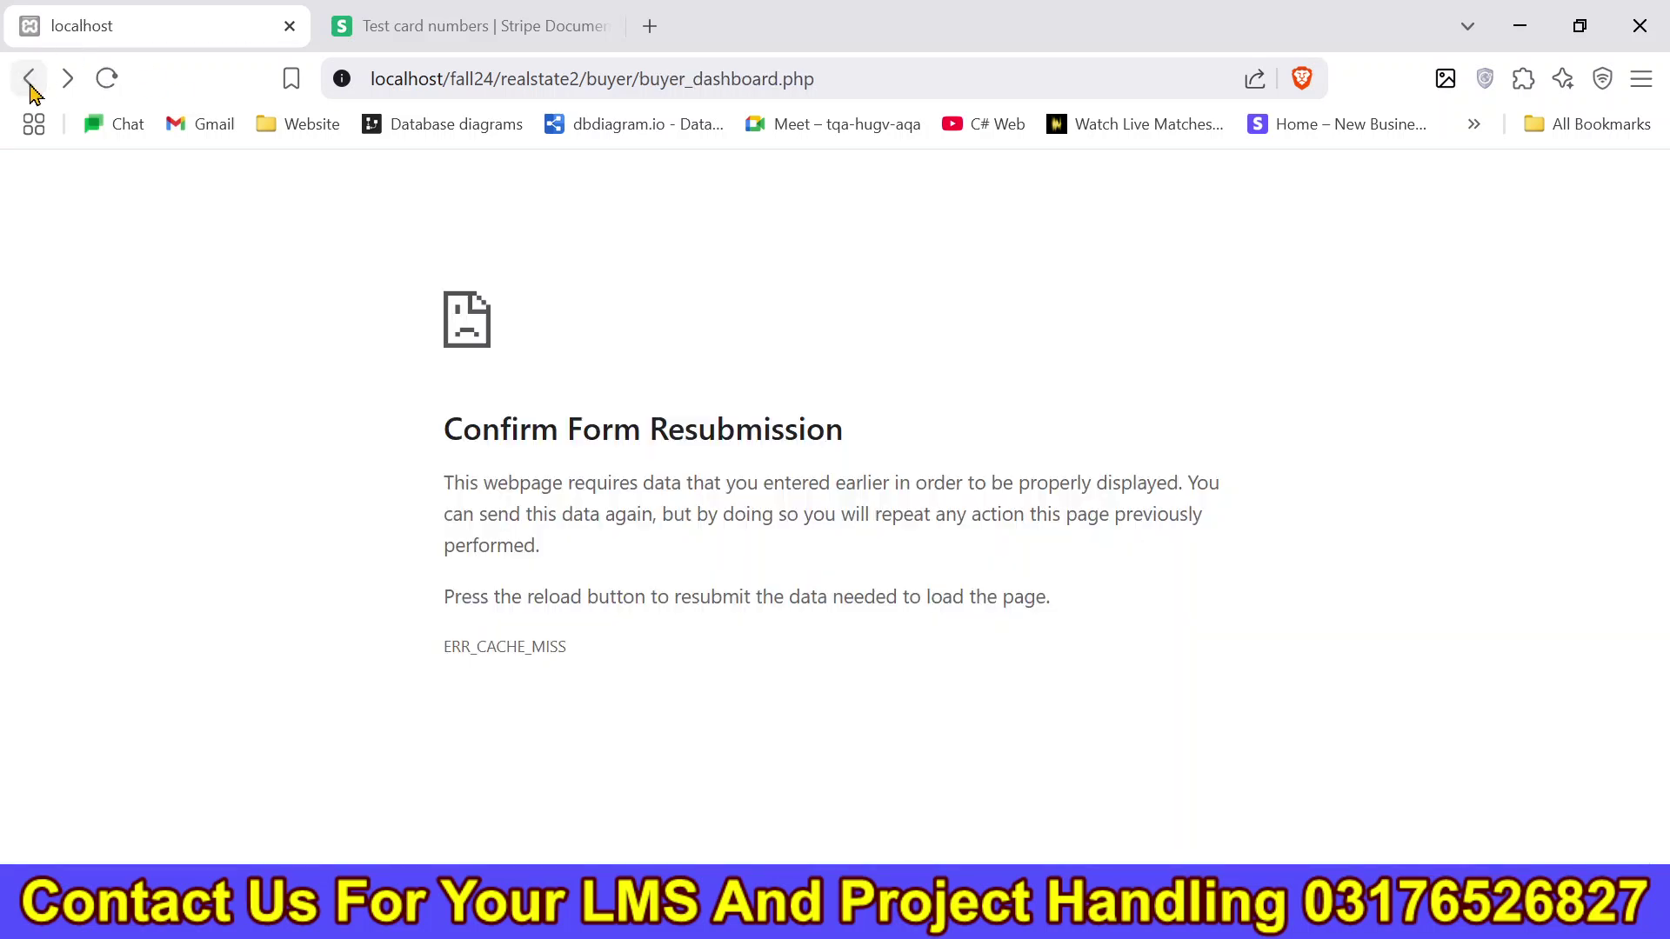
click(69, 80)
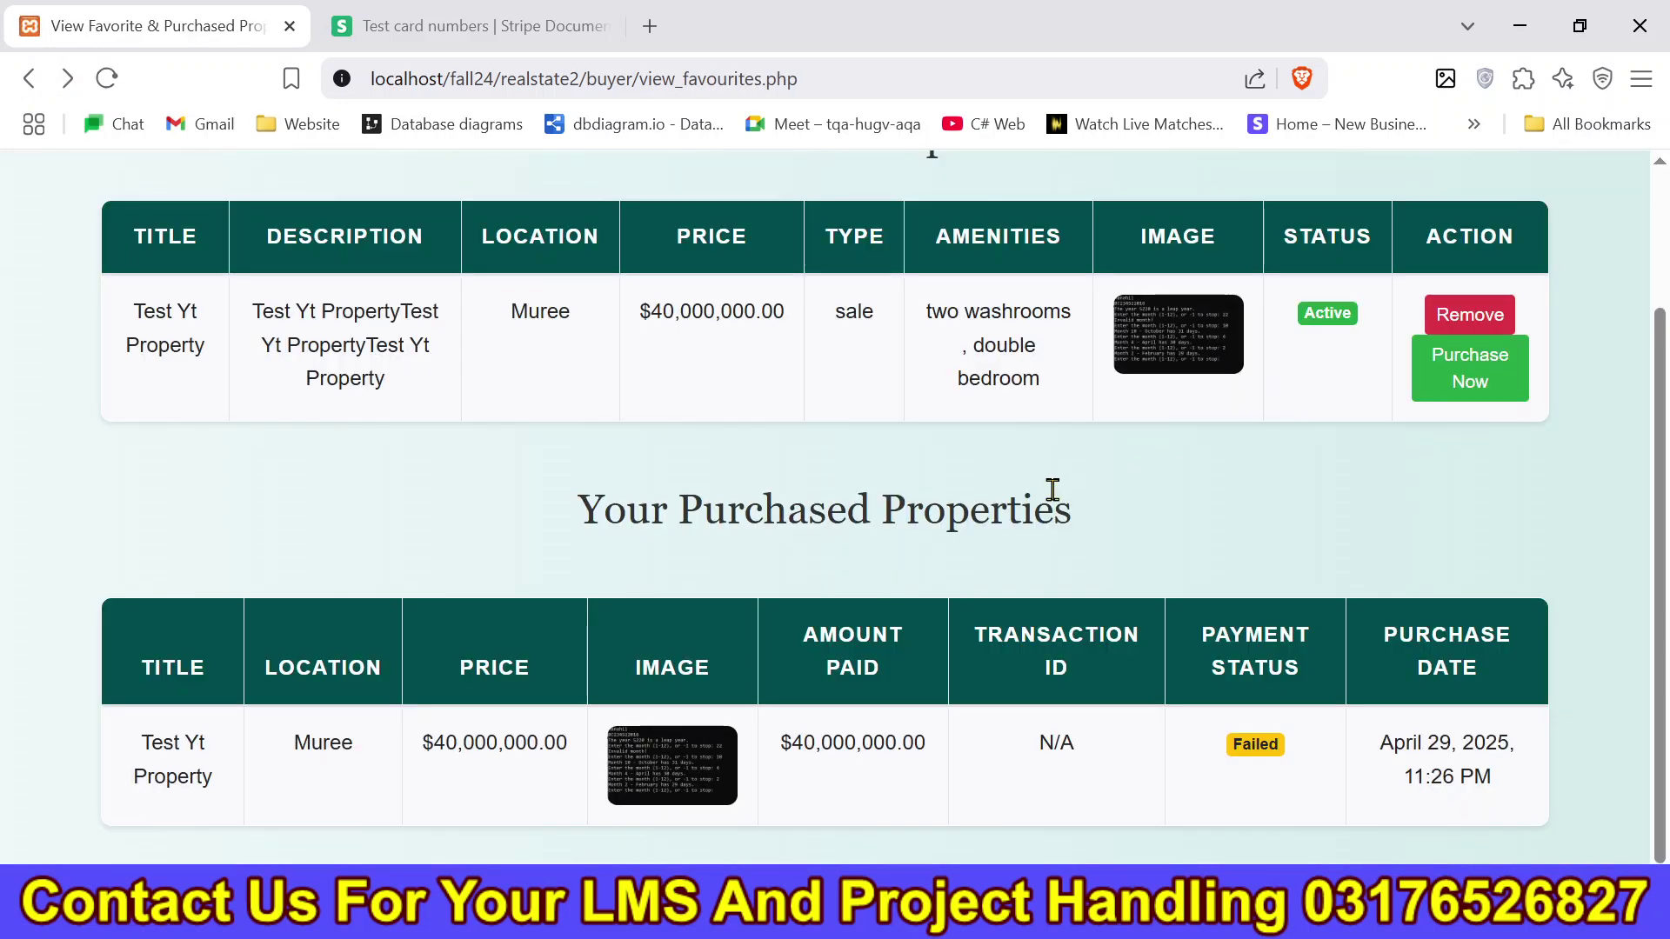
scroll(1652, 514, up, 2)
drag(1305, 470, 1389, 455)
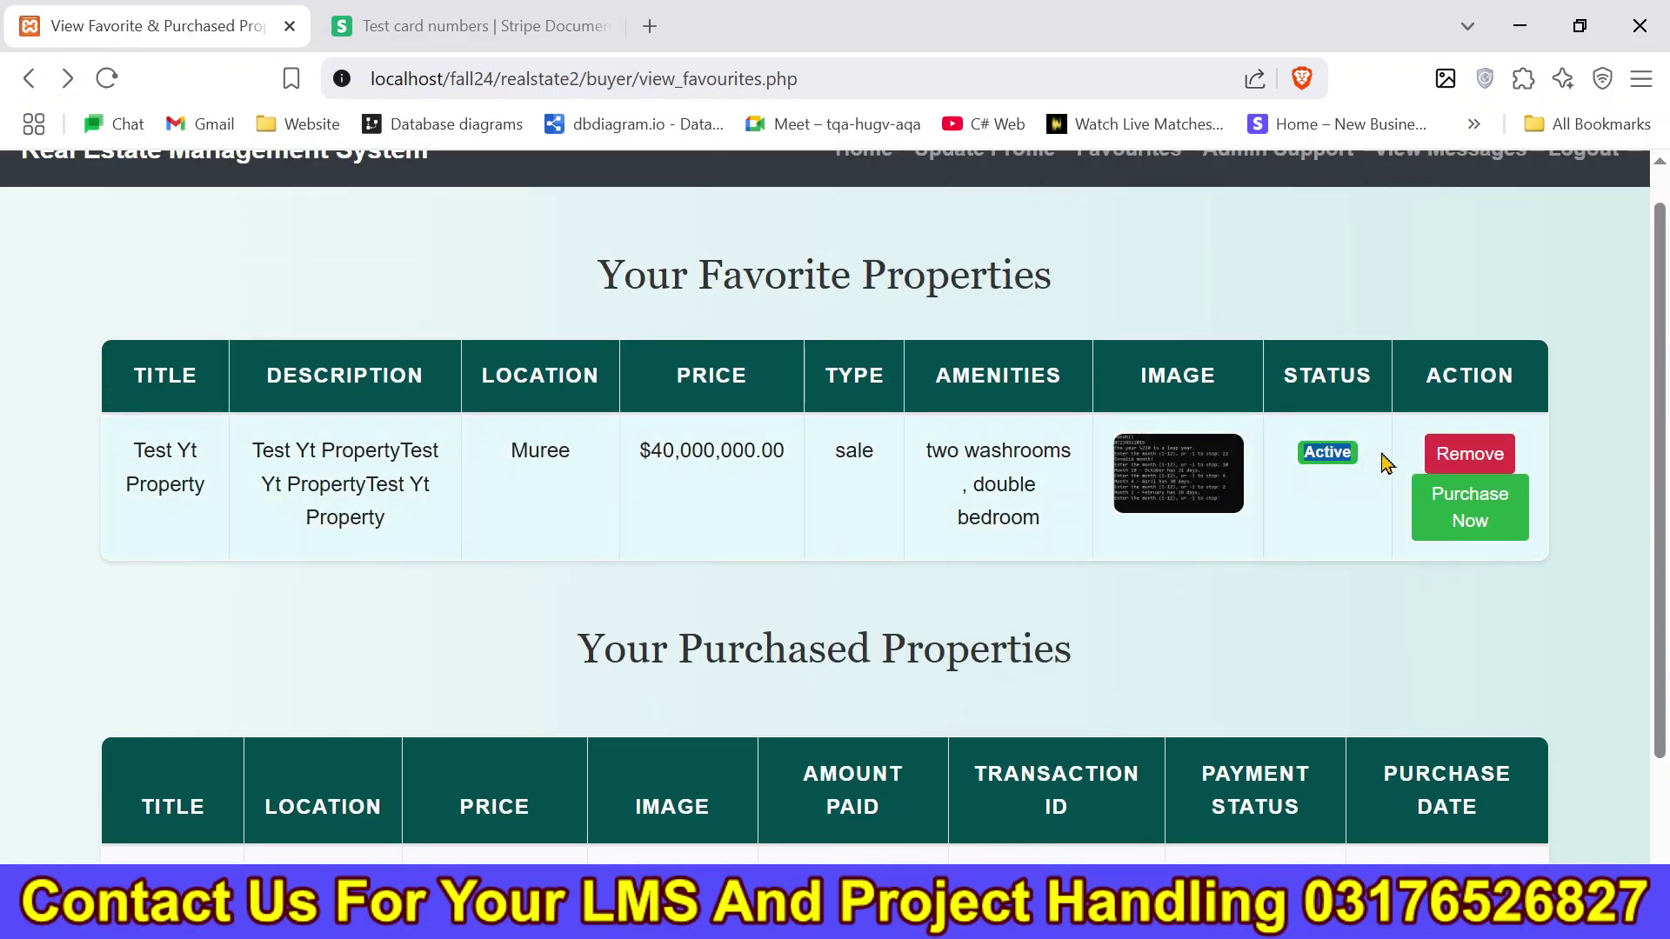
scroll(1663, 389, up, 1)
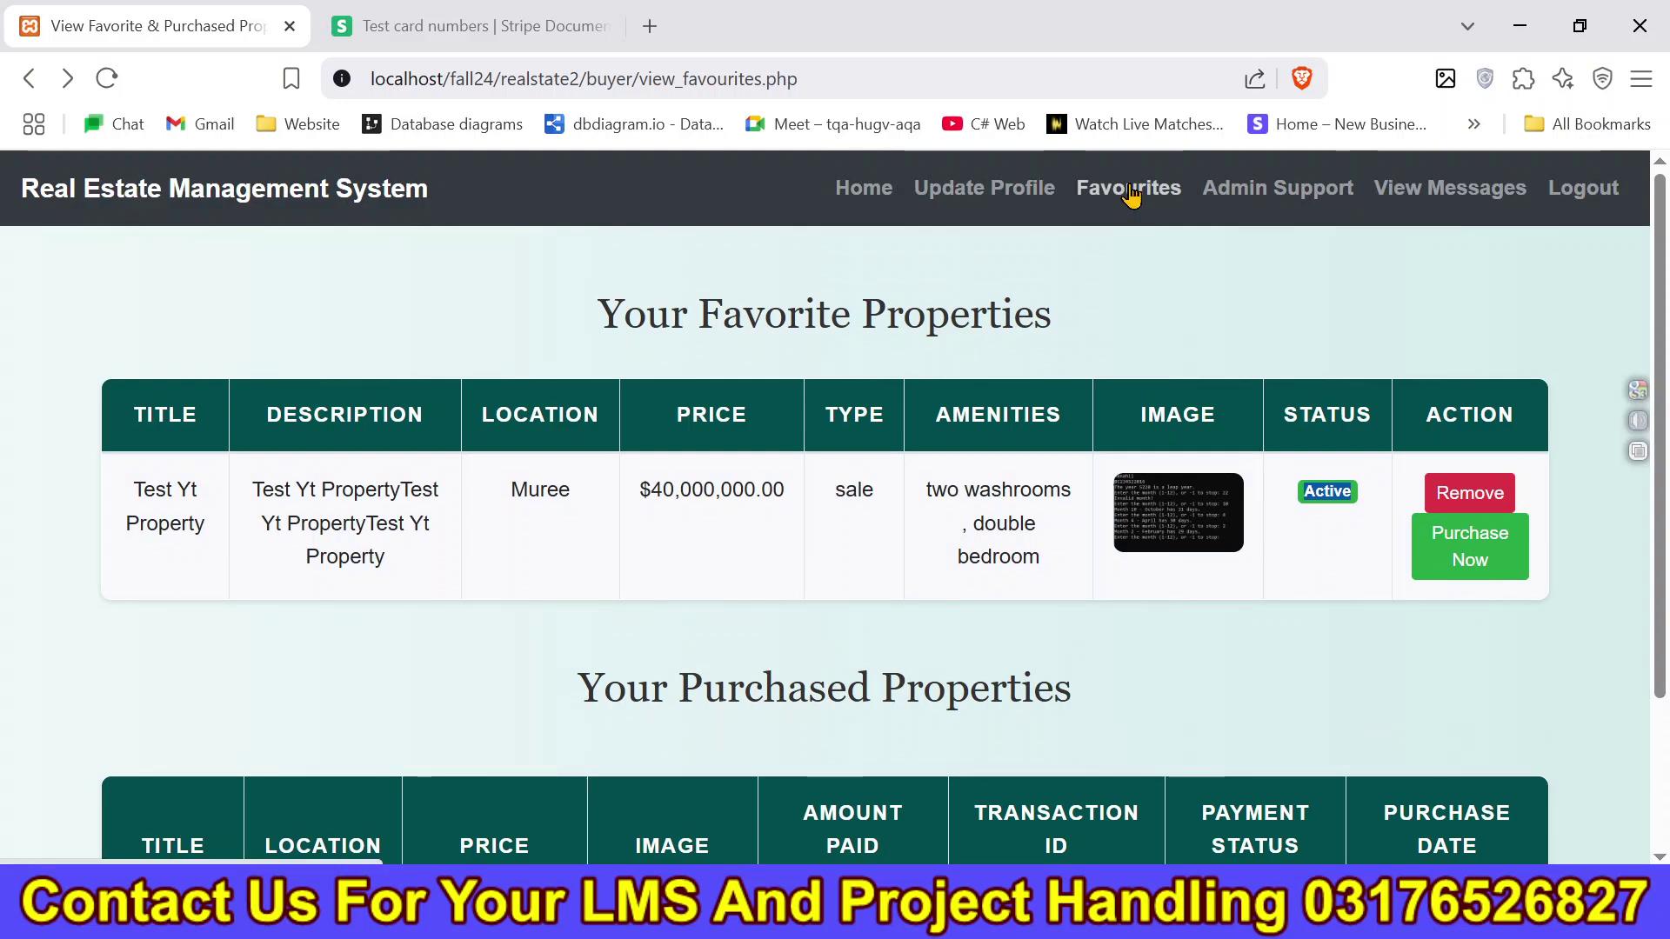
click(862, 193)
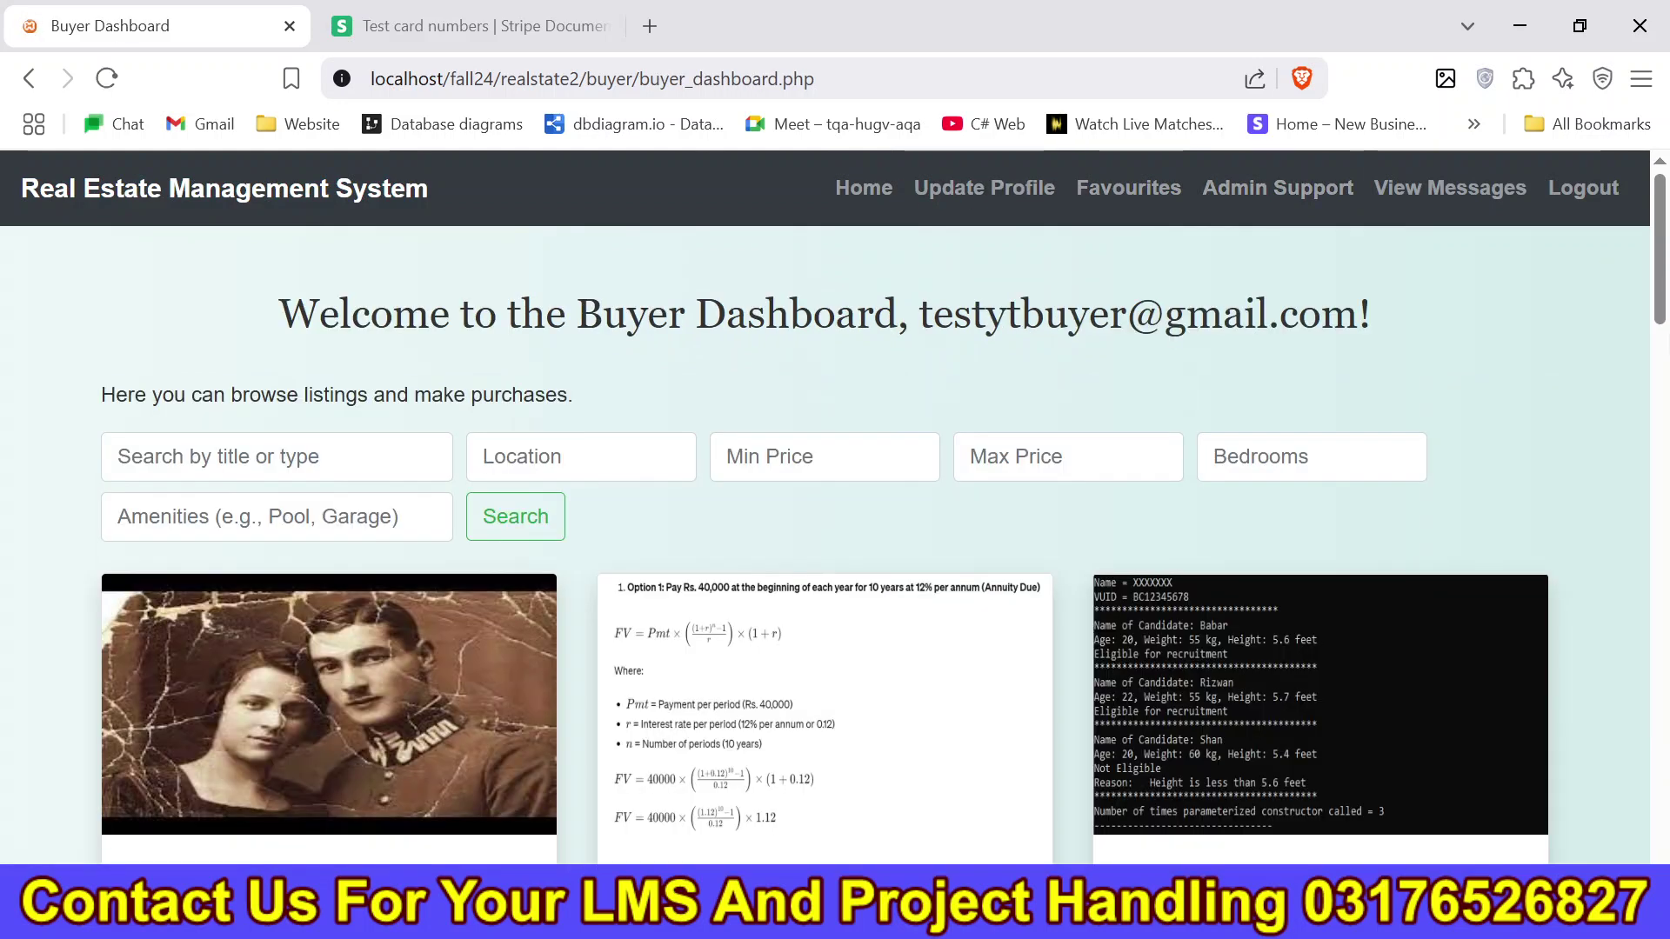
Report the Karachi Property listing with the reason 'dsdsds'.
scroll(1662, 369, down, 10)
scroll(1662, 369, down, 1)
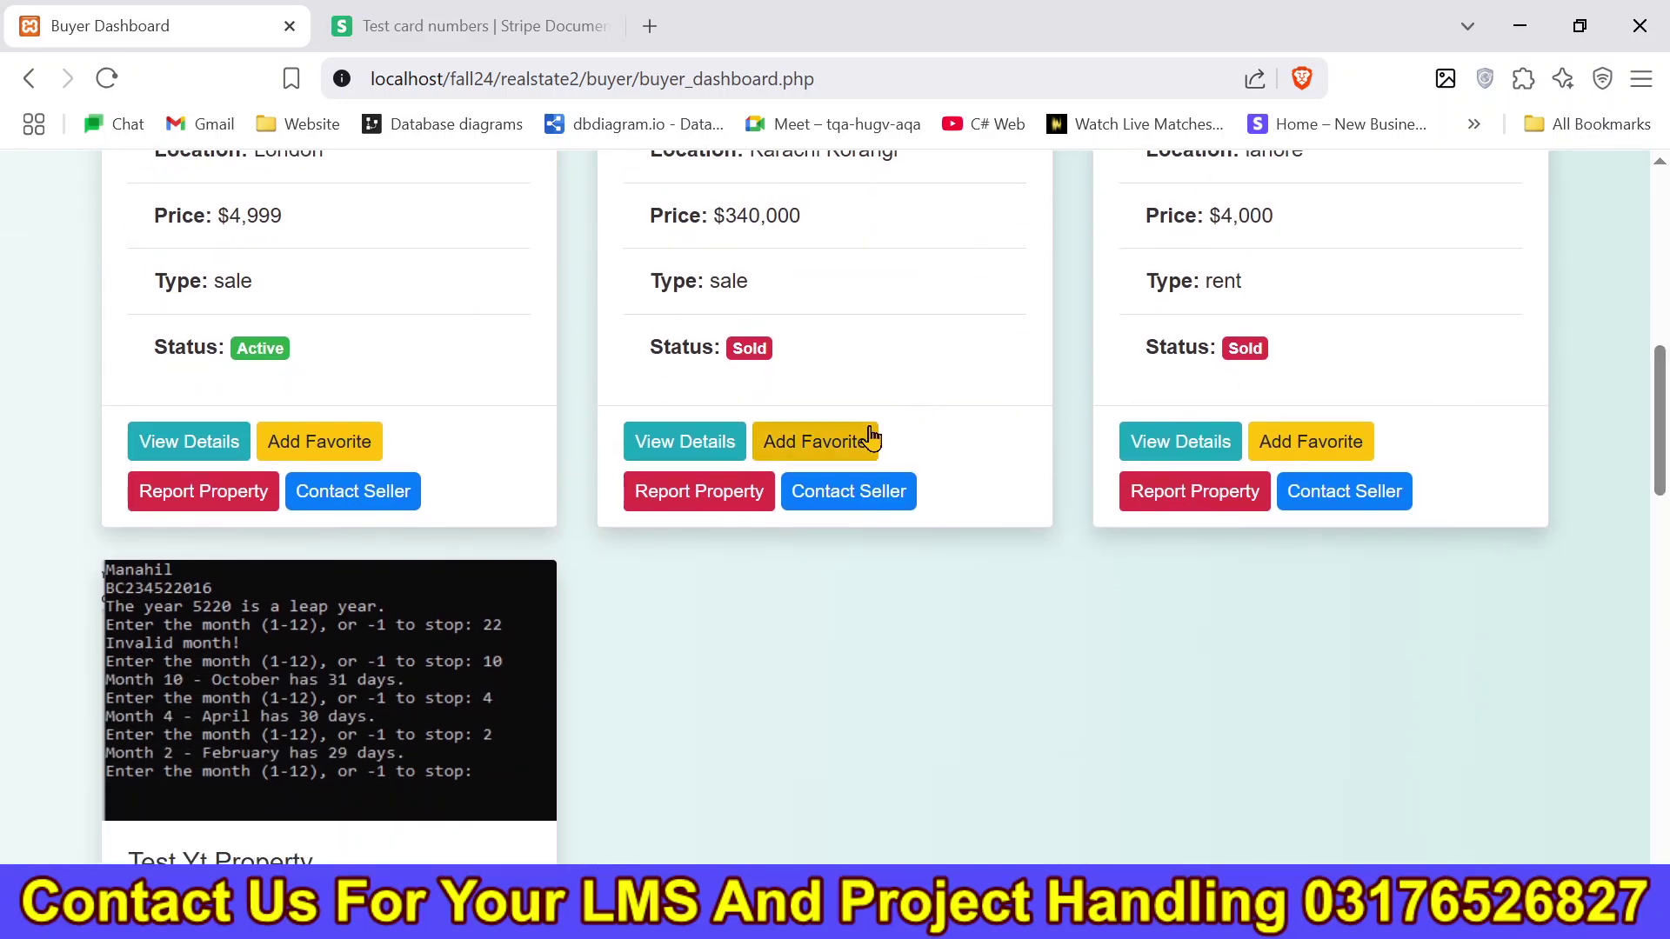
click(711, 494)
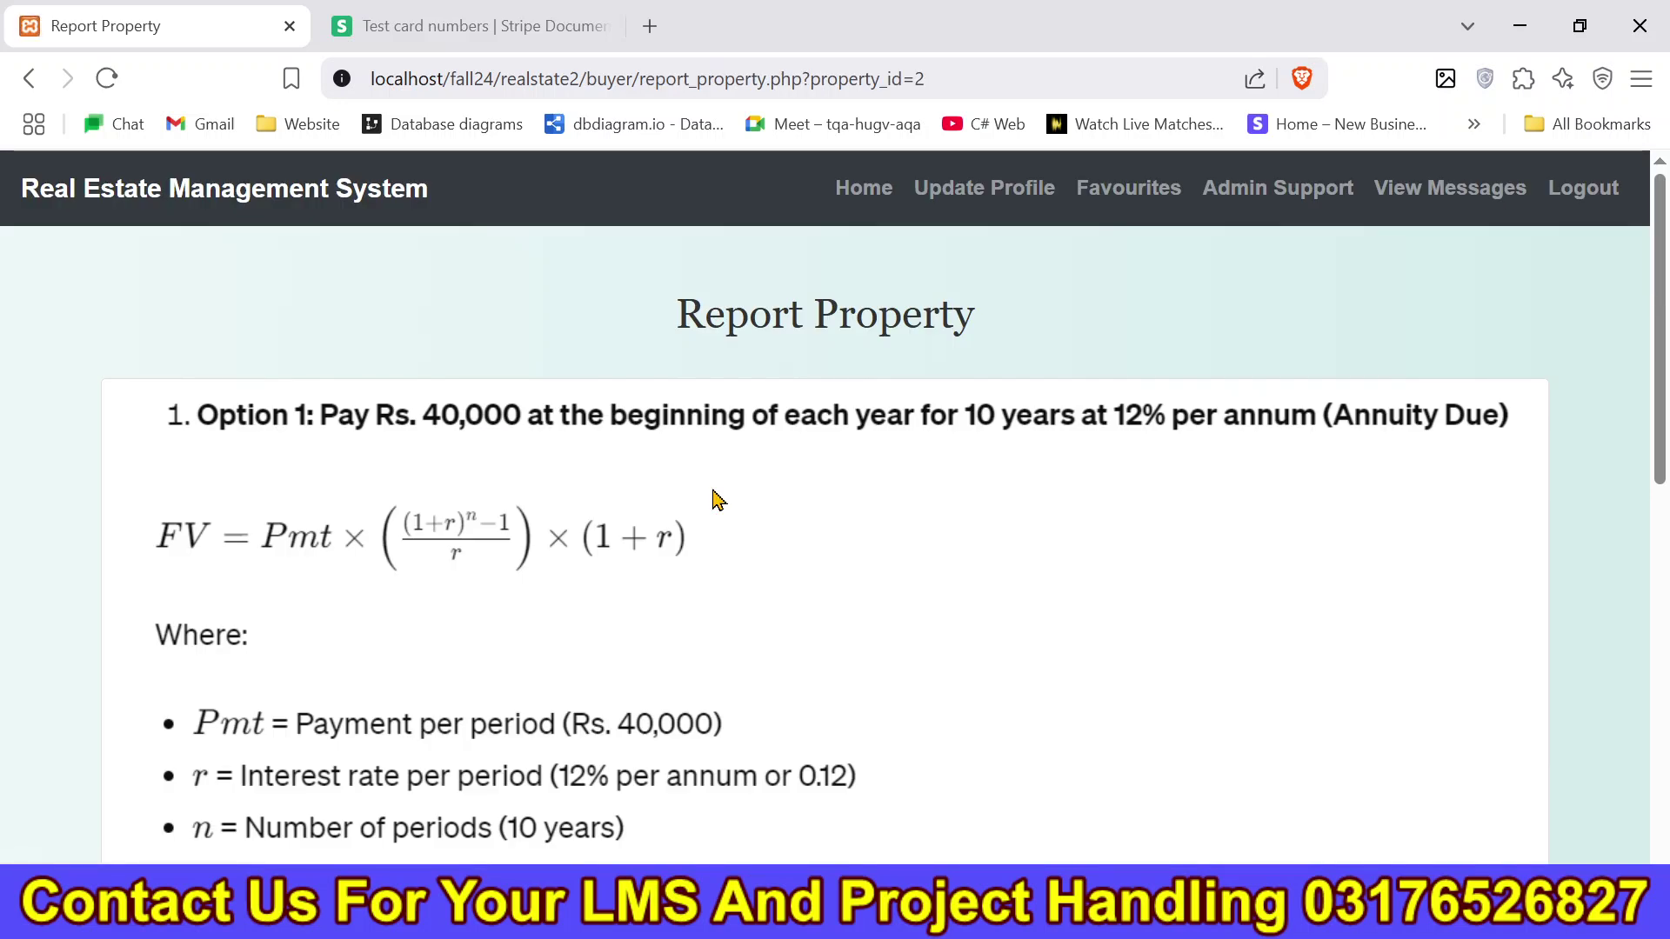
scroll(713, 497, down, 10)
click(752, 706)
text(dsdsds)
click(214, 801)
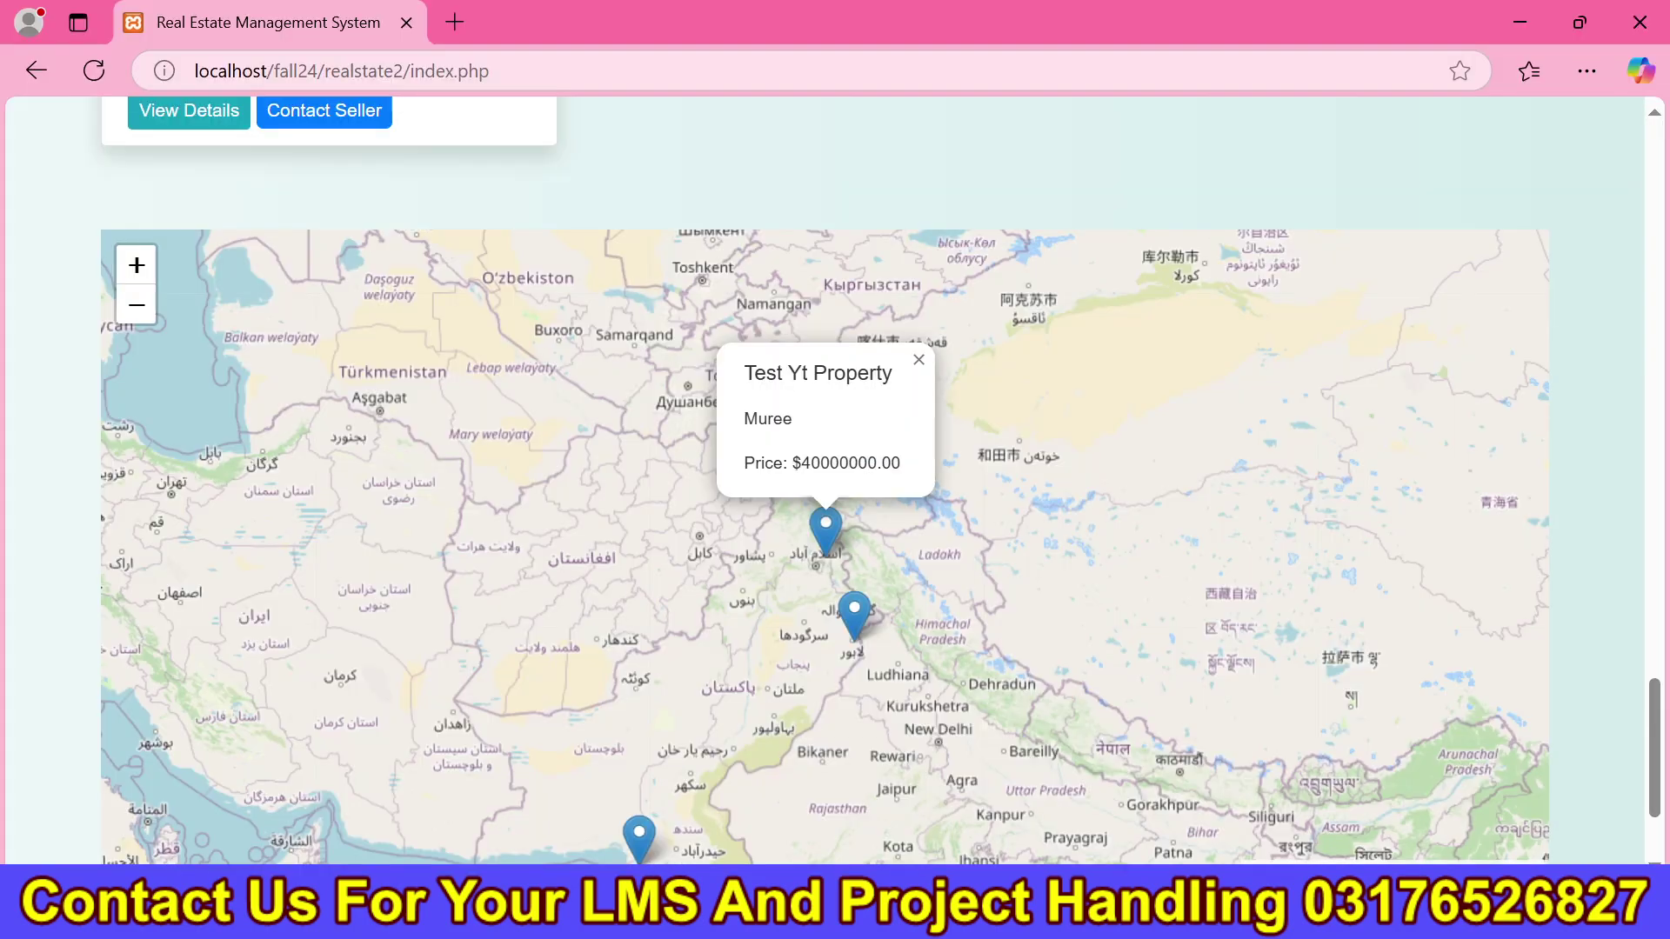
Log in to the admin dashboard with the saved admin credentials.
scroll(1572, 174, up, 20)
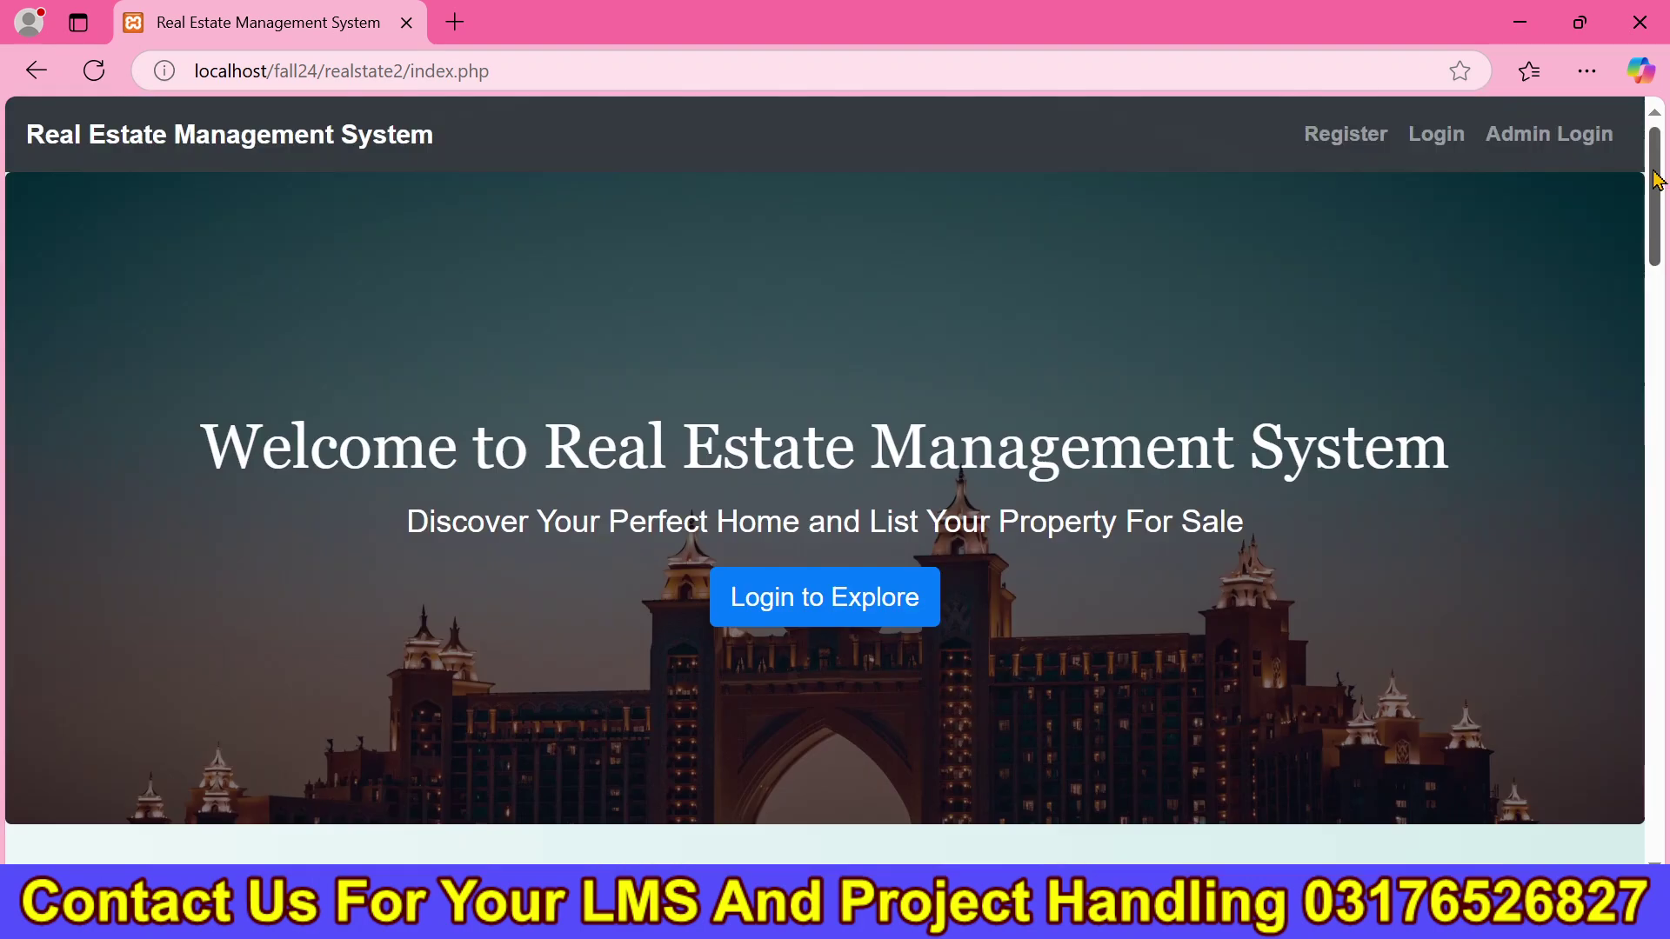
click(1571, 167)
triple_click(741, 455)
text(admin)
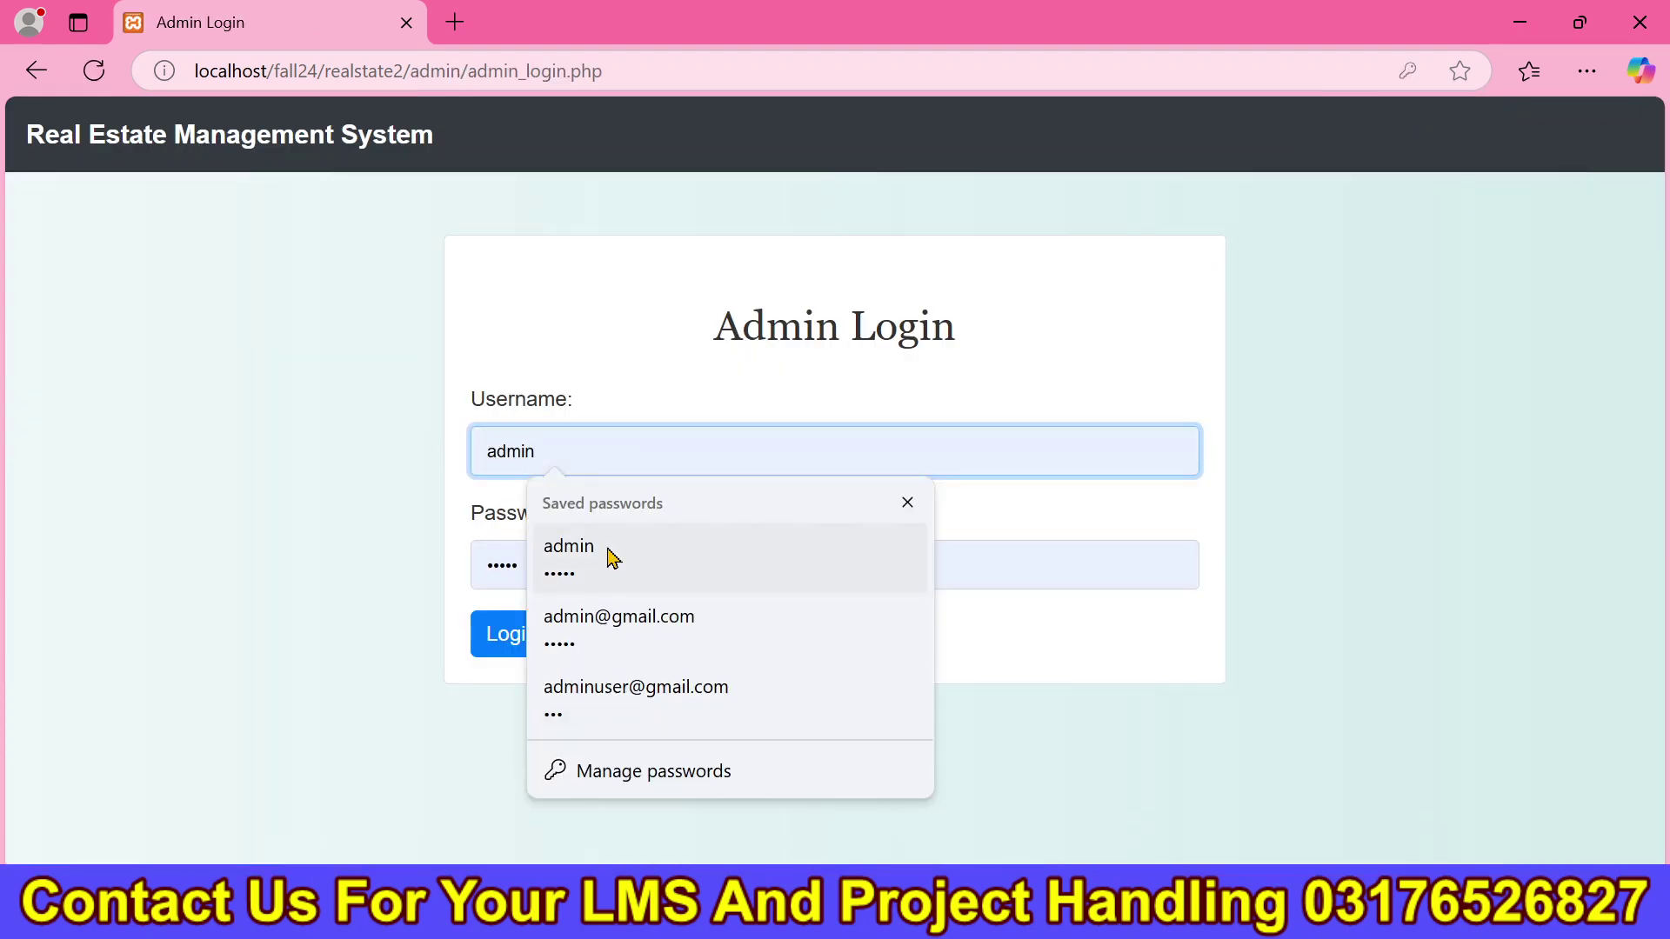
click(611, 557)
click(512, 651)
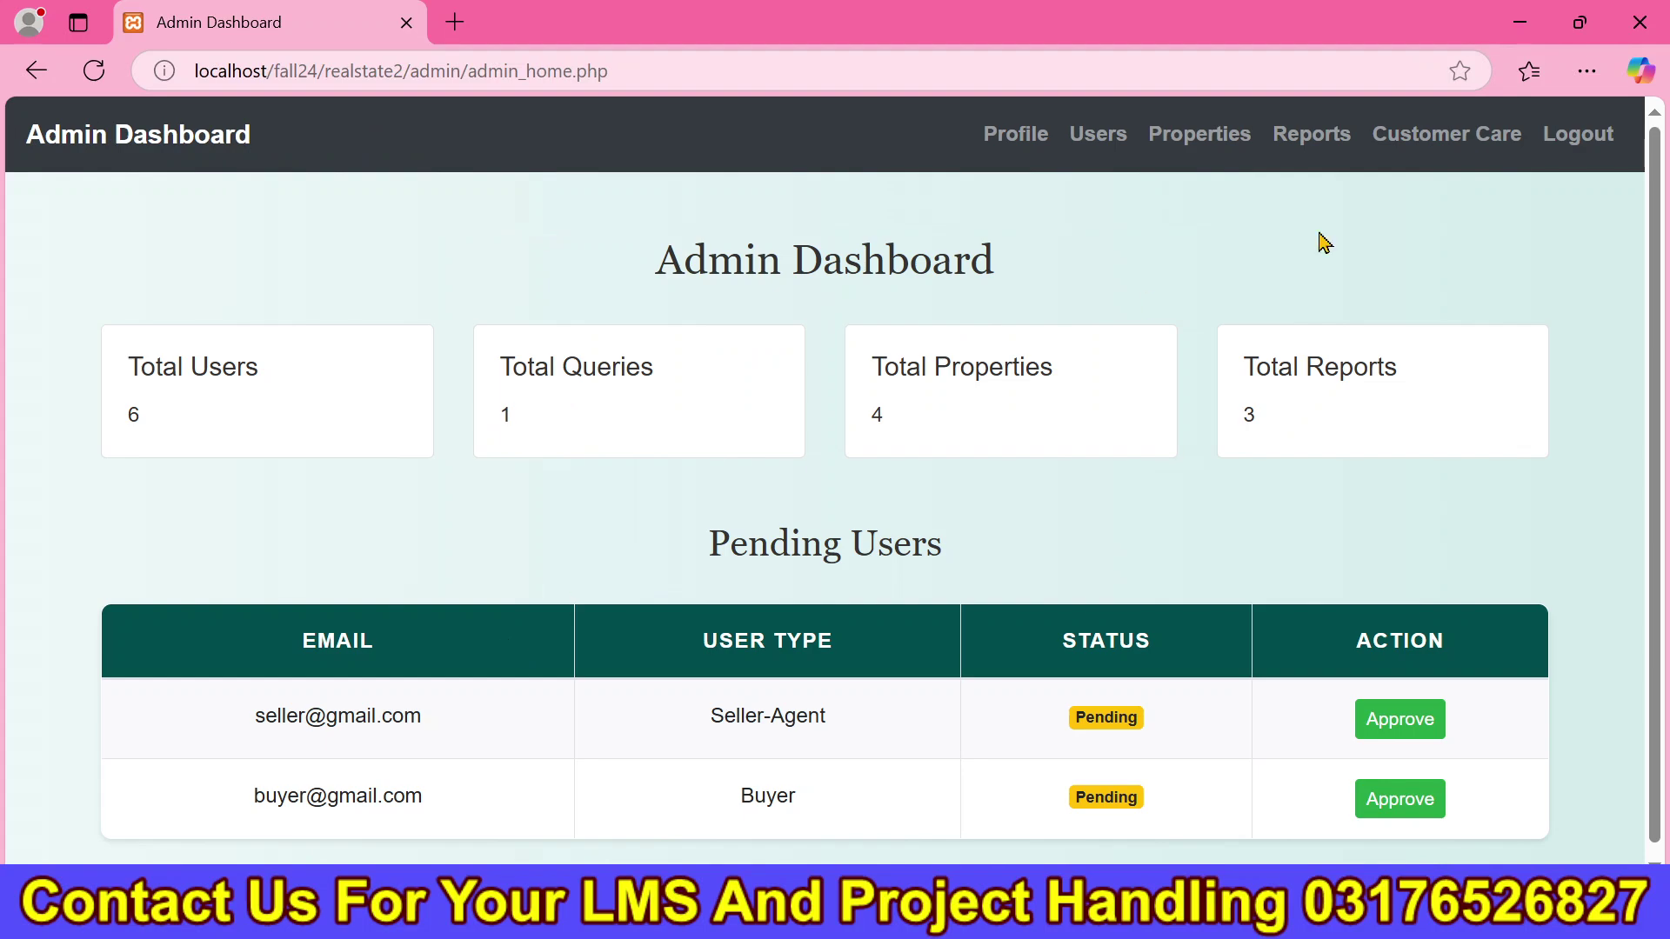
Open Property Reports and review the newest report for Karachi Property.
click(1302, 140)
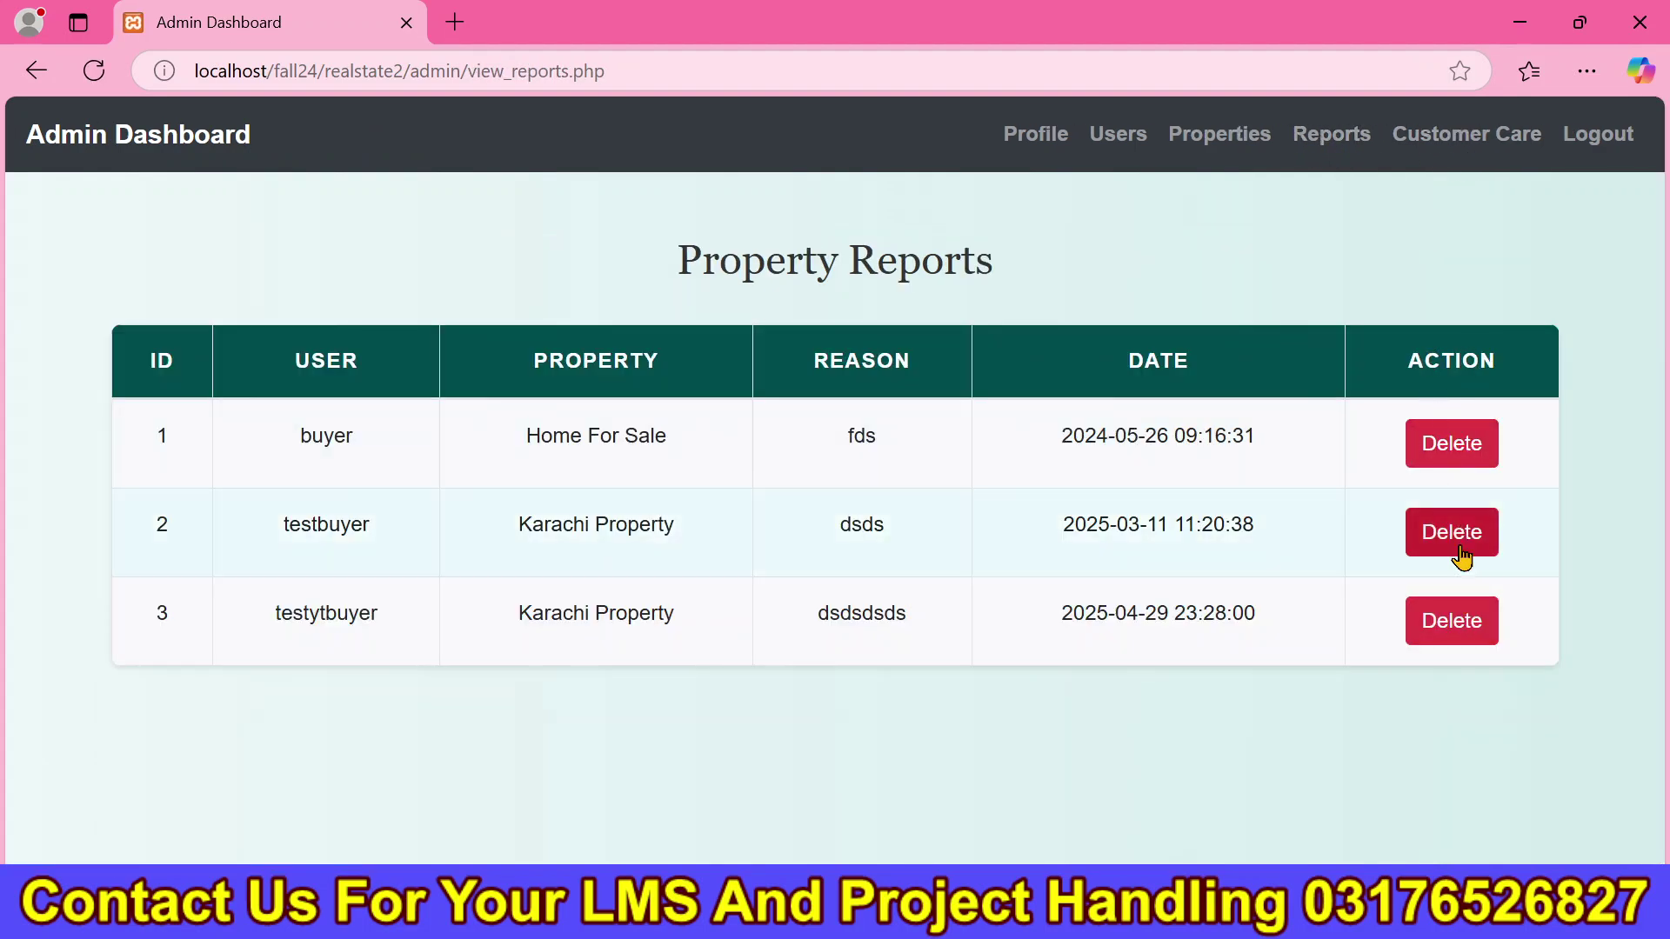
drag(367, 595, 1118, 634)
click(1023, 693)
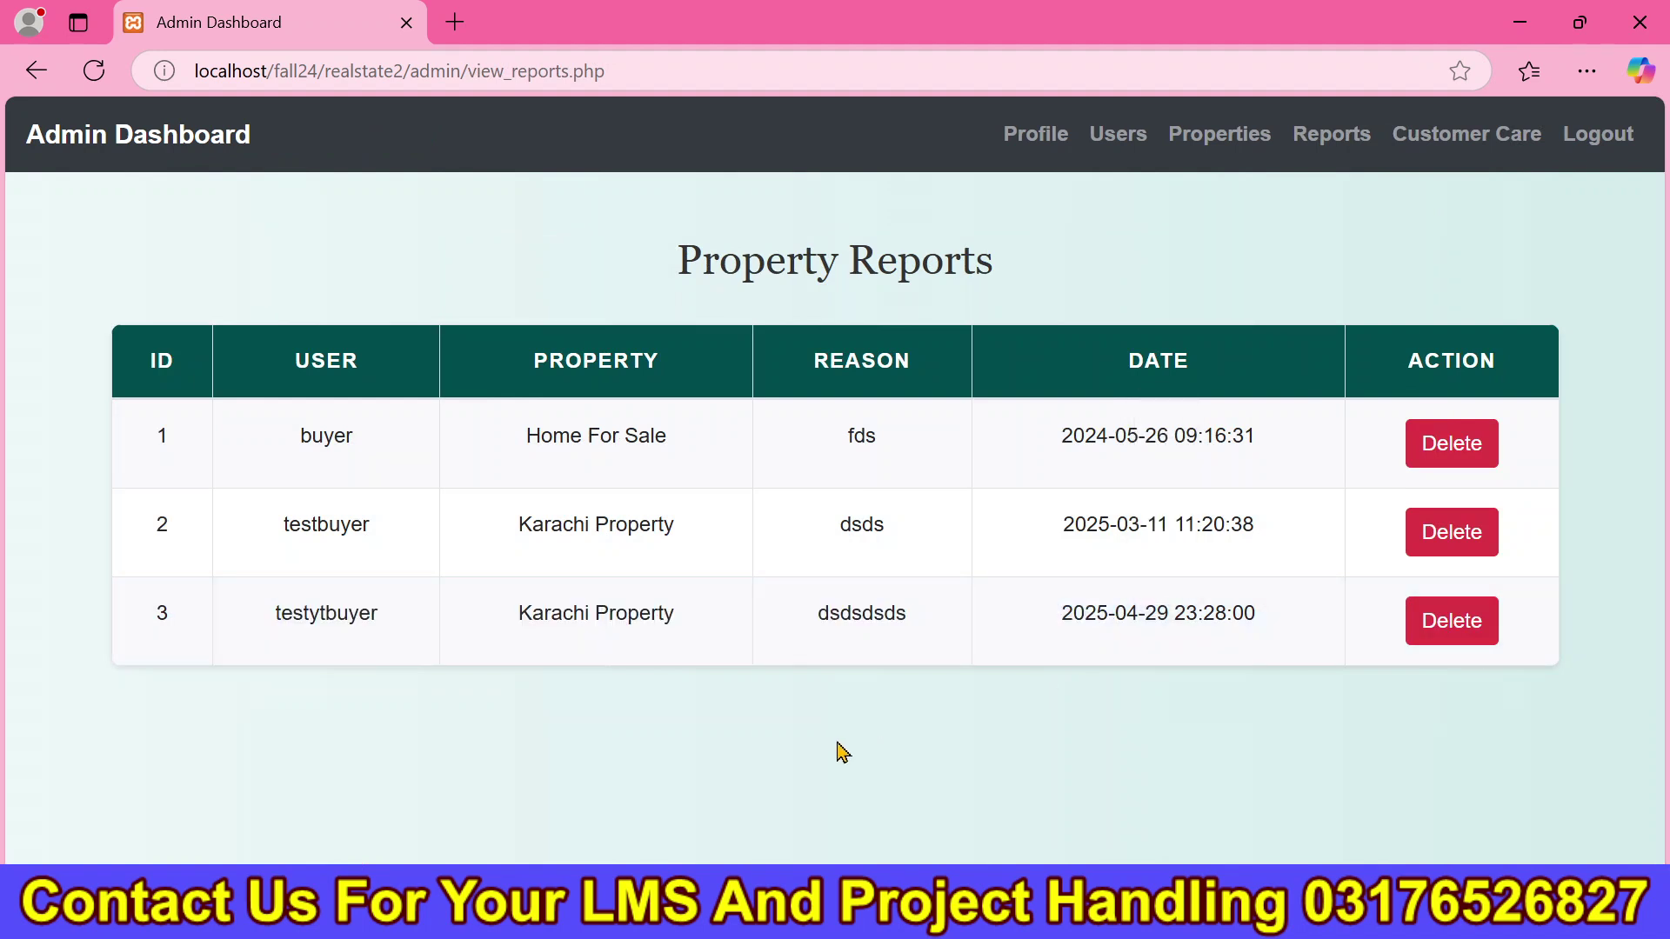
Check the seller dashboard's Payment Details: zero sold properties and no payment records.
key(alt+Tab)
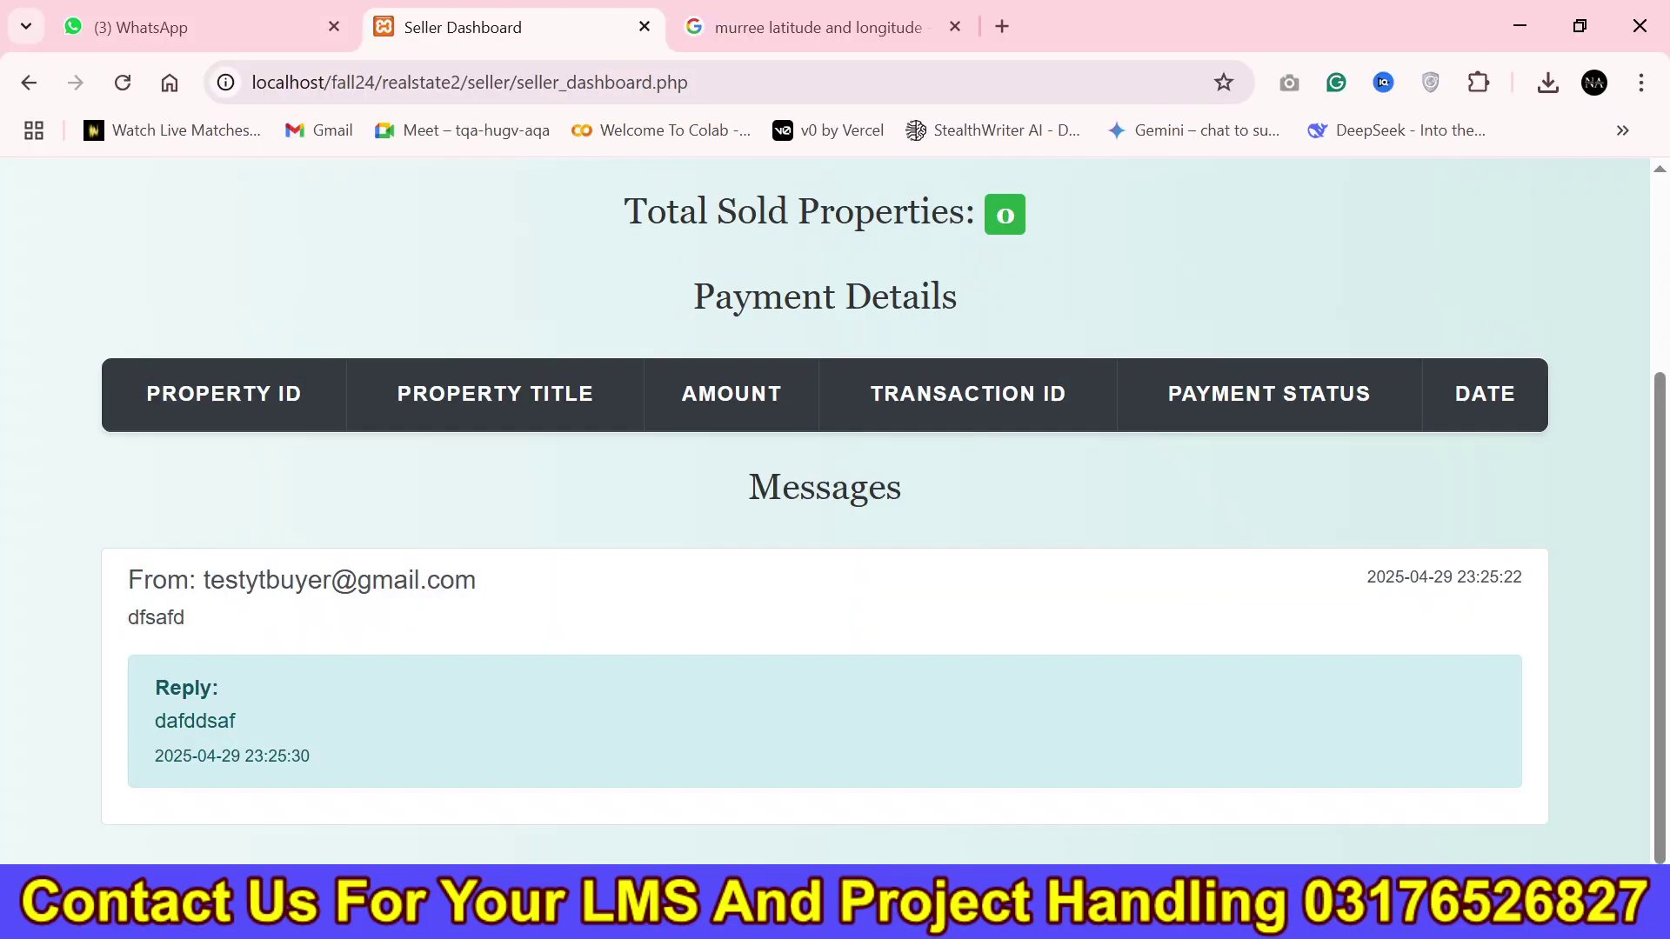
scroll(1650, 373, up, 3)
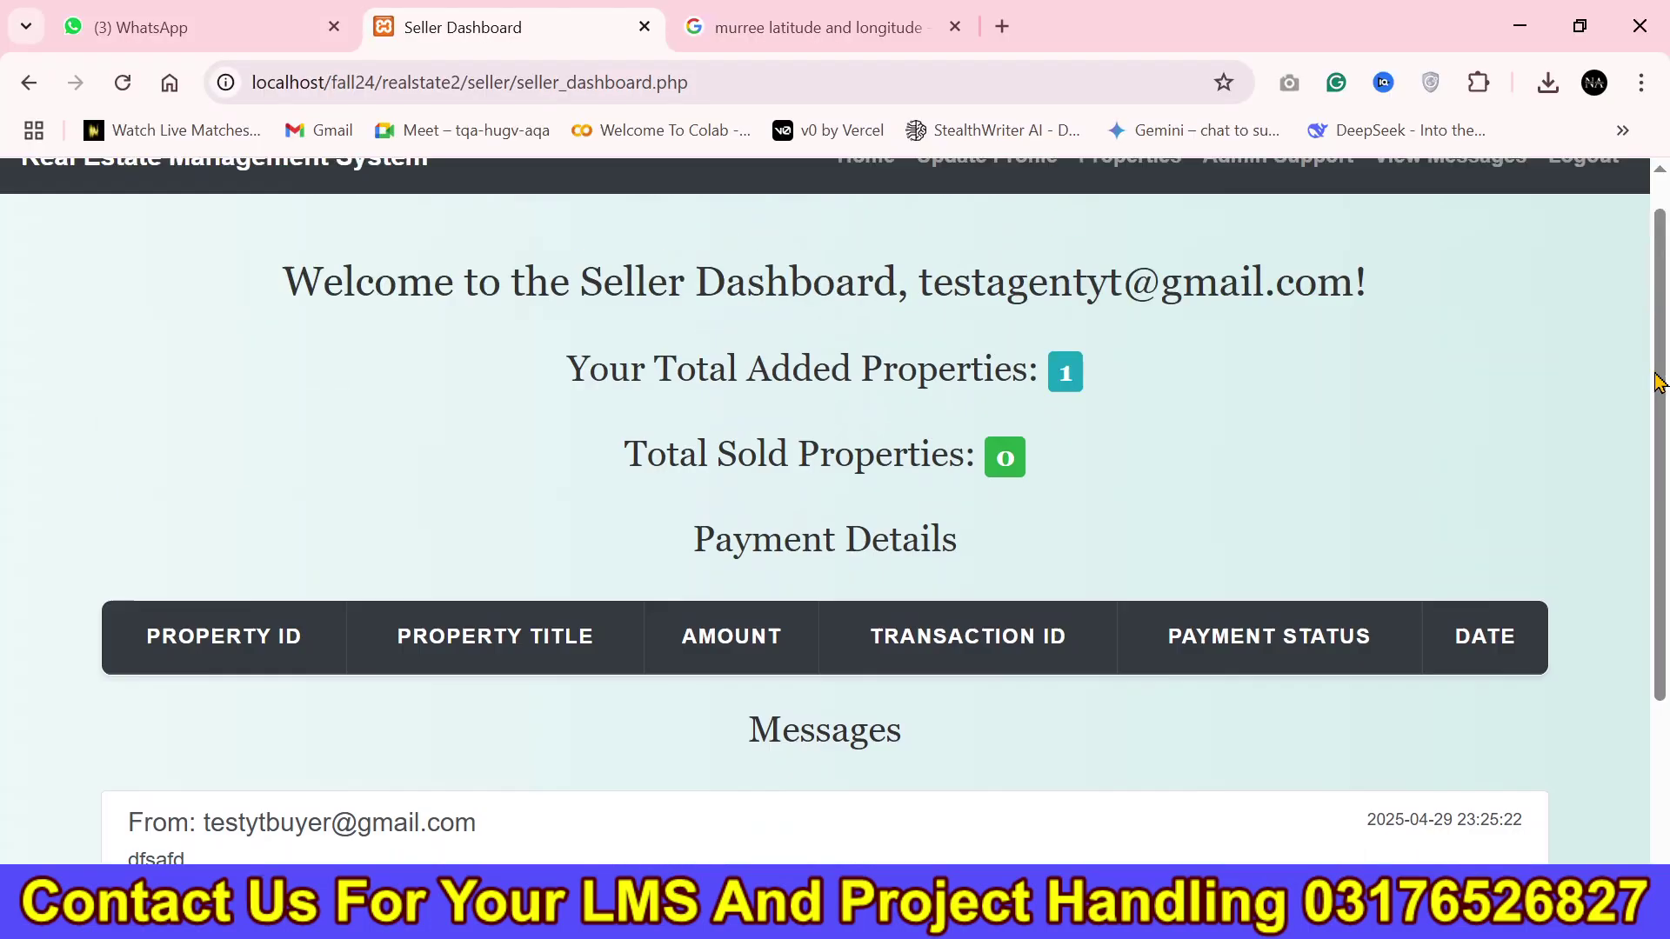
scroll(1607, 458, down, 1)
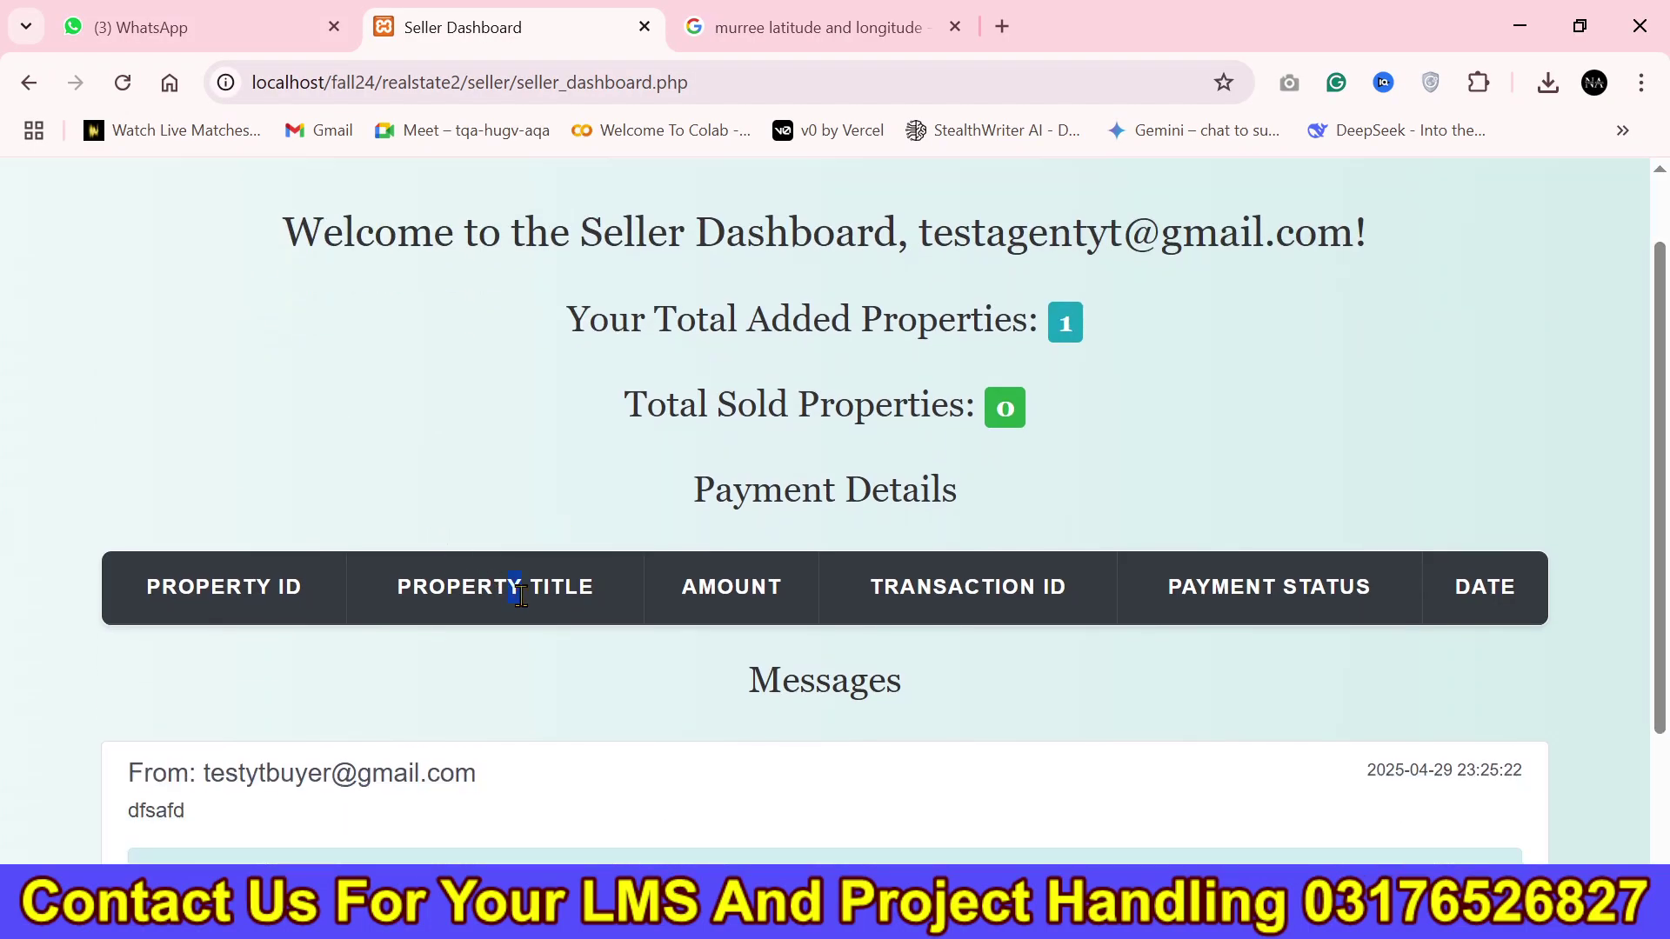
drag(503, 597, 1070, 704)
scroll(1651, 361, up, 1)
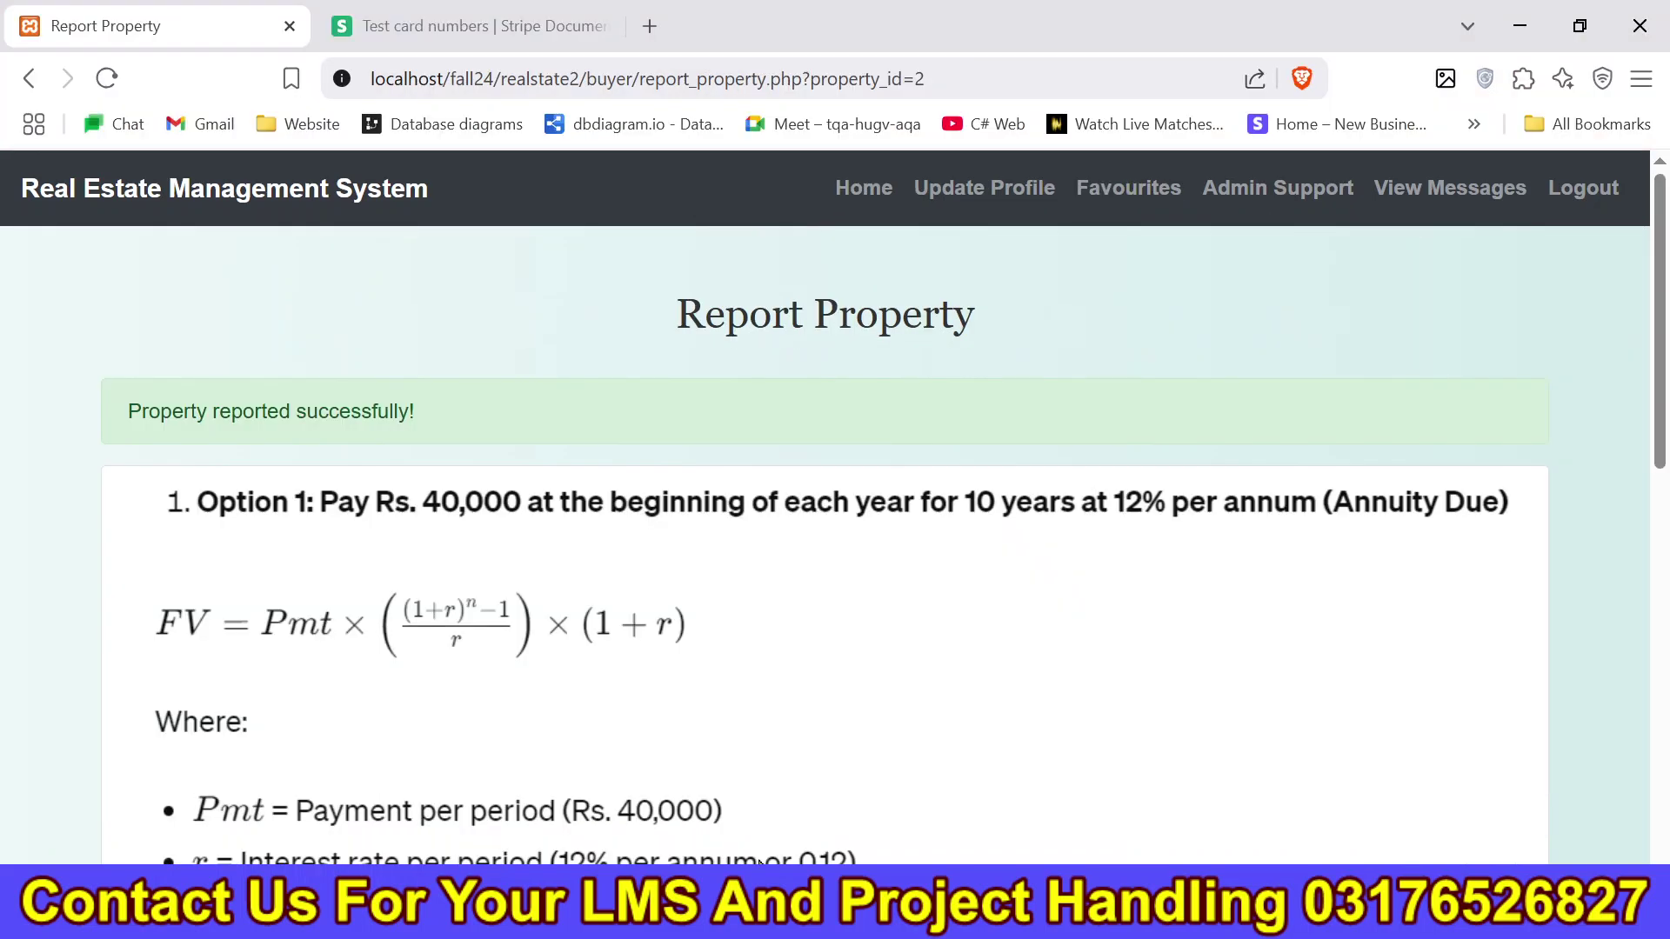
Return to the Buyer Dashboard, view the Karachi Property seller's contact page, then log out.
drag(1659, 339, 1659, 735)
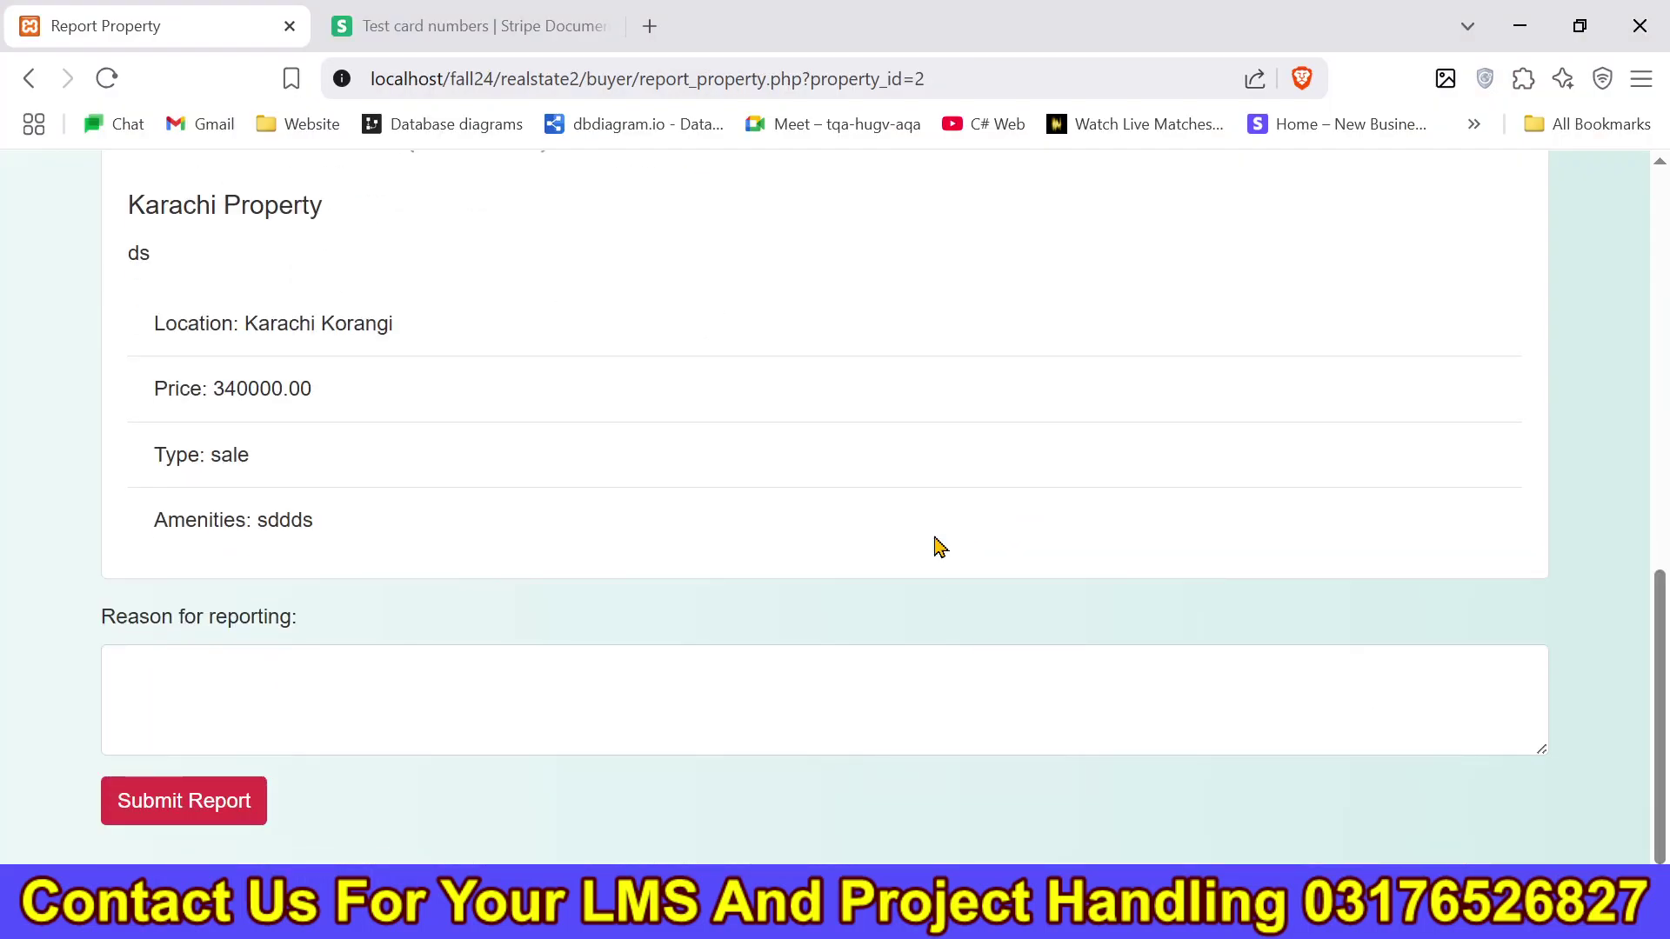
click(26, 78)
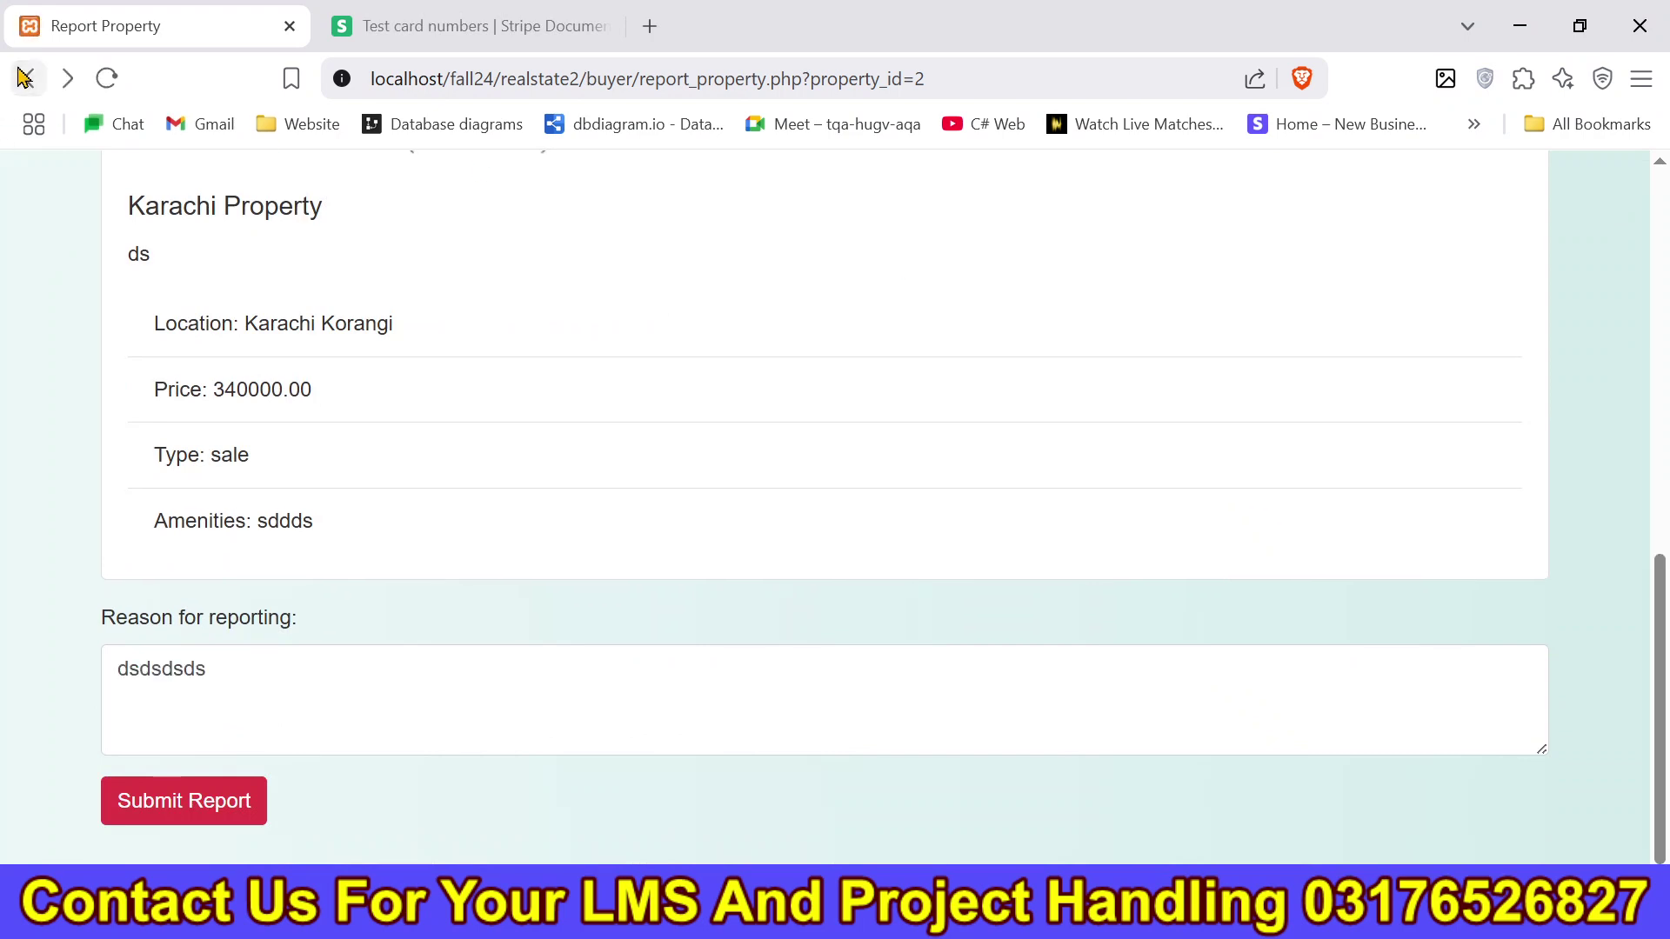
click(25, 79)
click(890, 494)
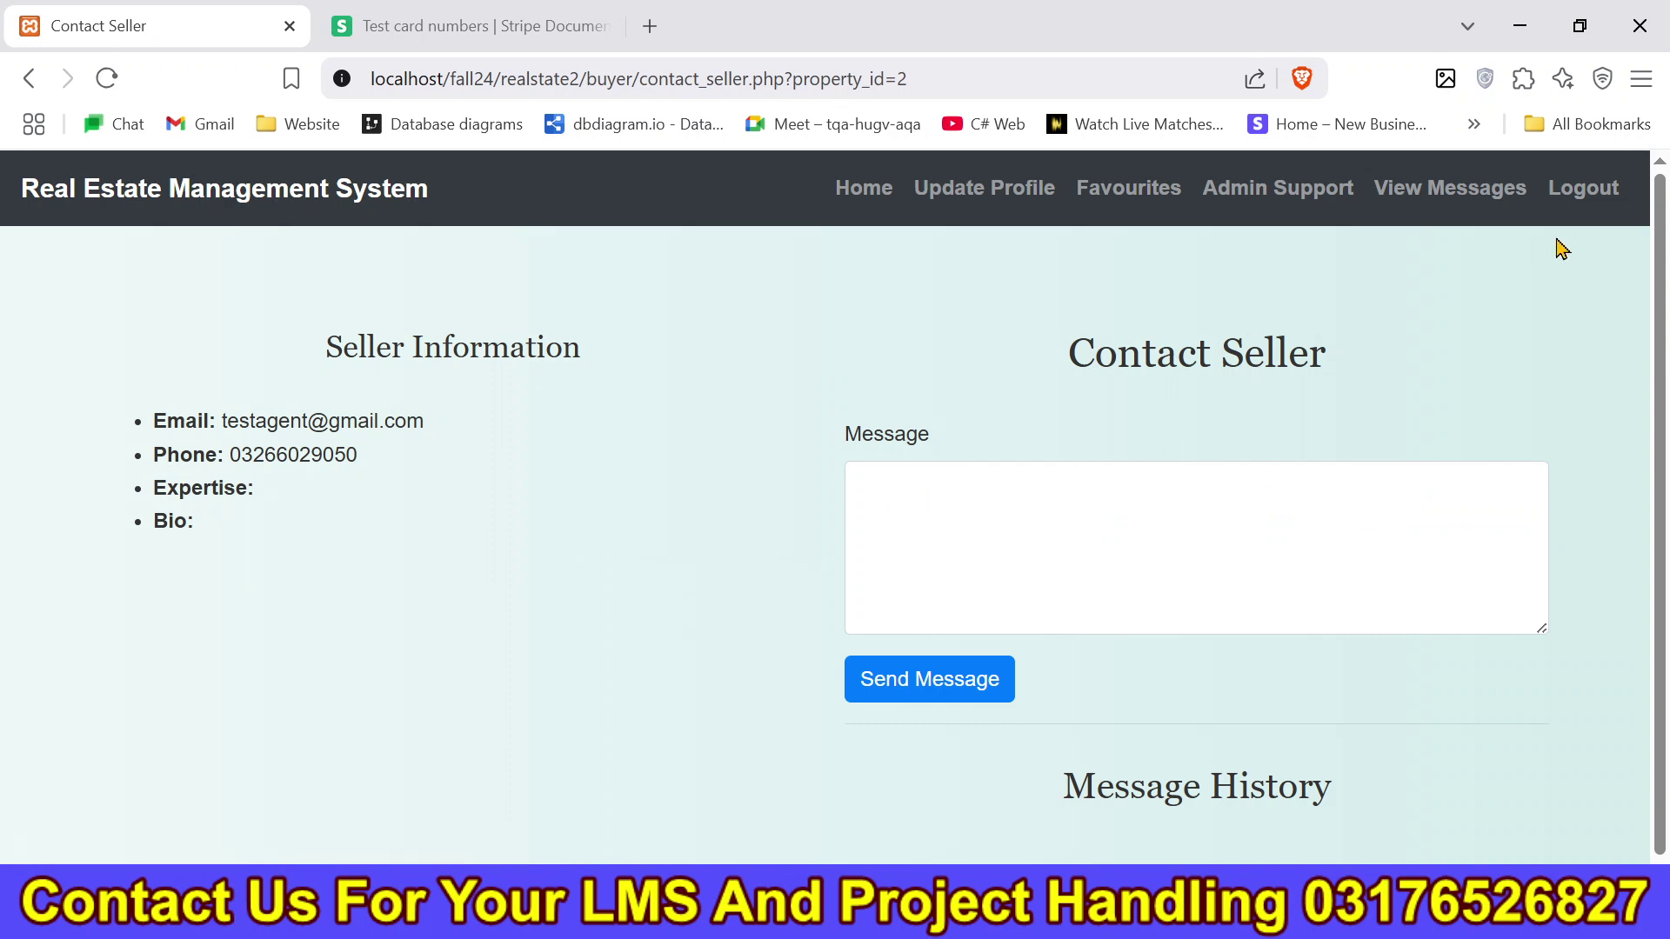
click(1584, 190)
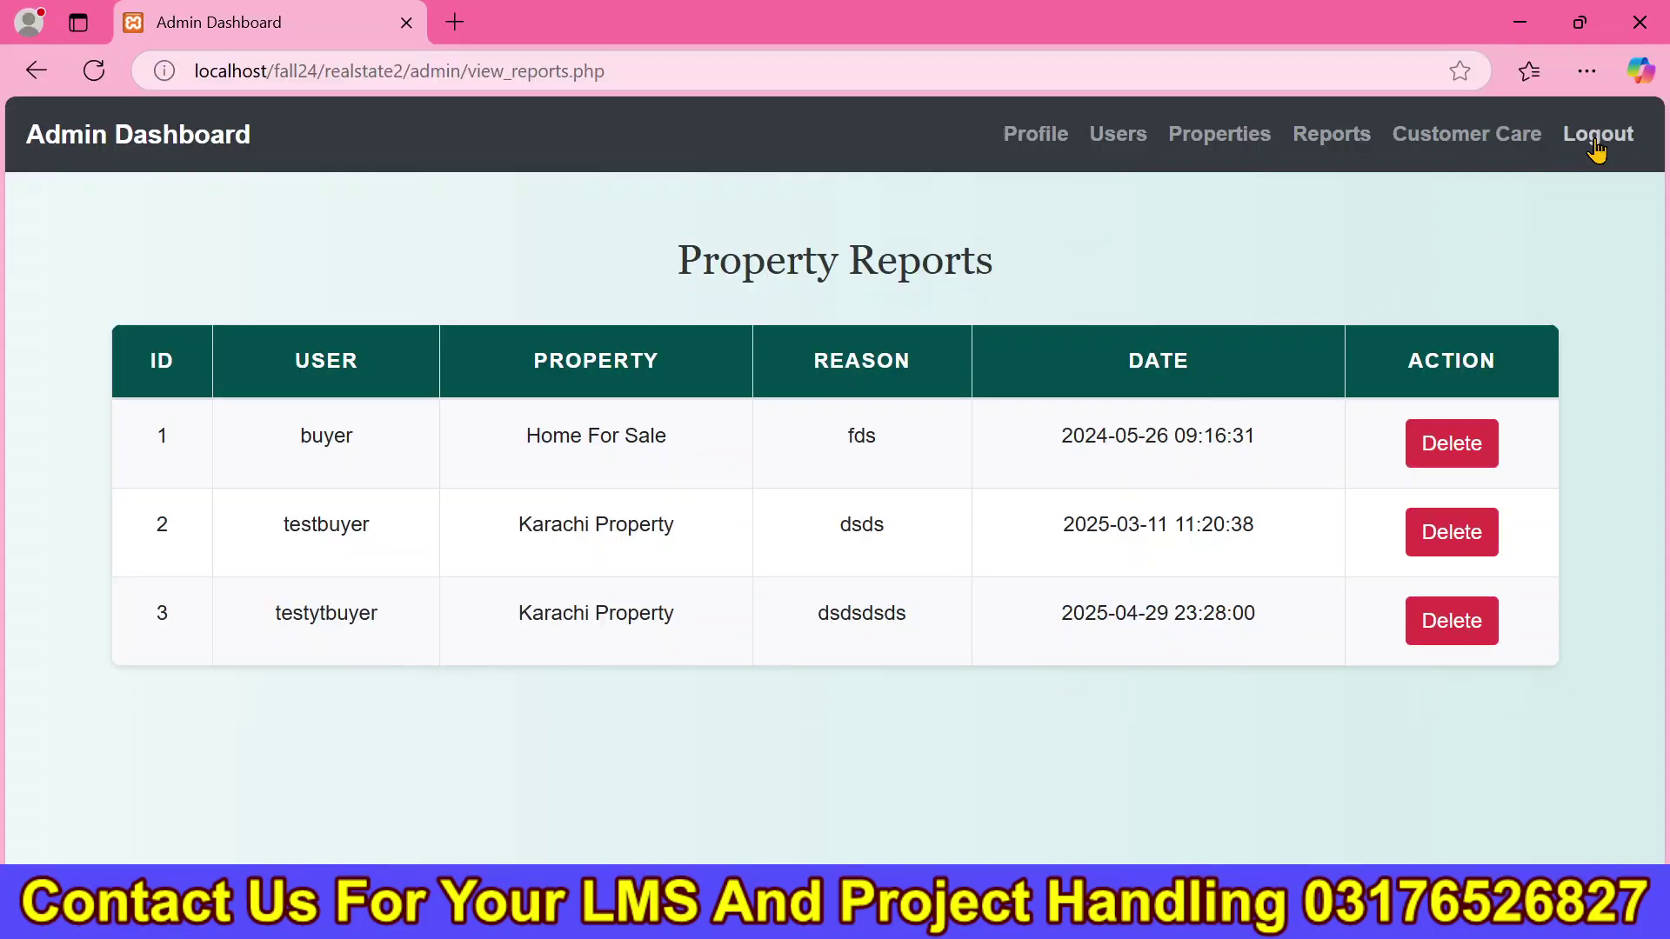
Log out of the seller dashboard and load realstatesaad/index.php instead of realstate2.
click(1593, 141)
drag(513, 73, 383, 139)
text(saad)
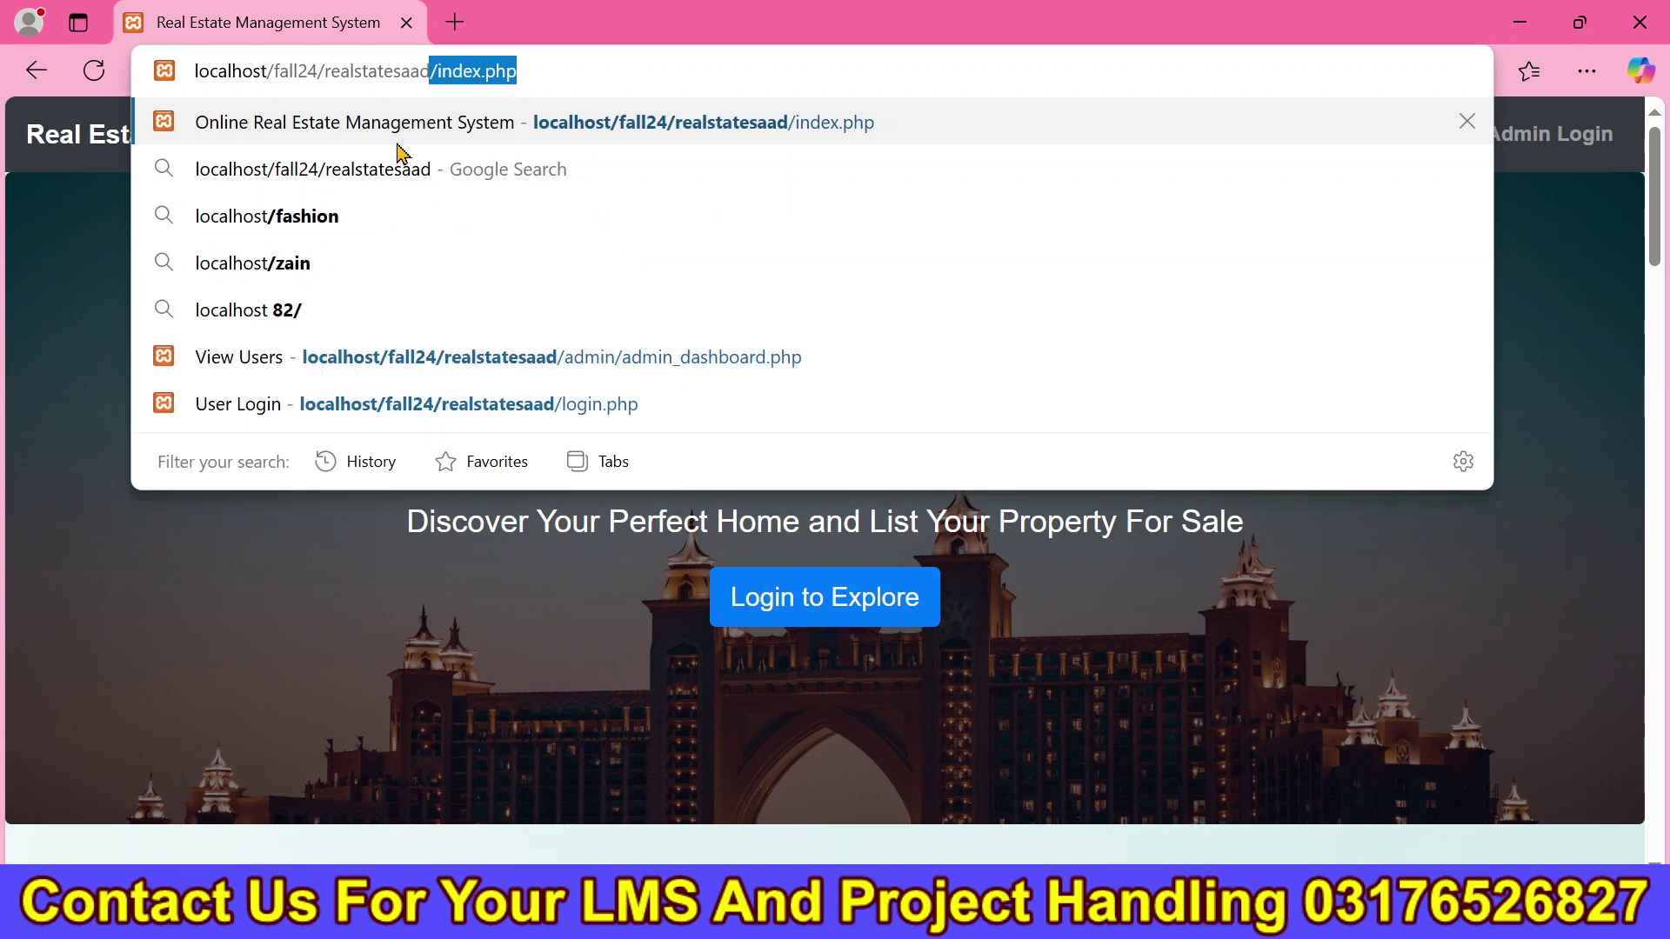
key(Return)
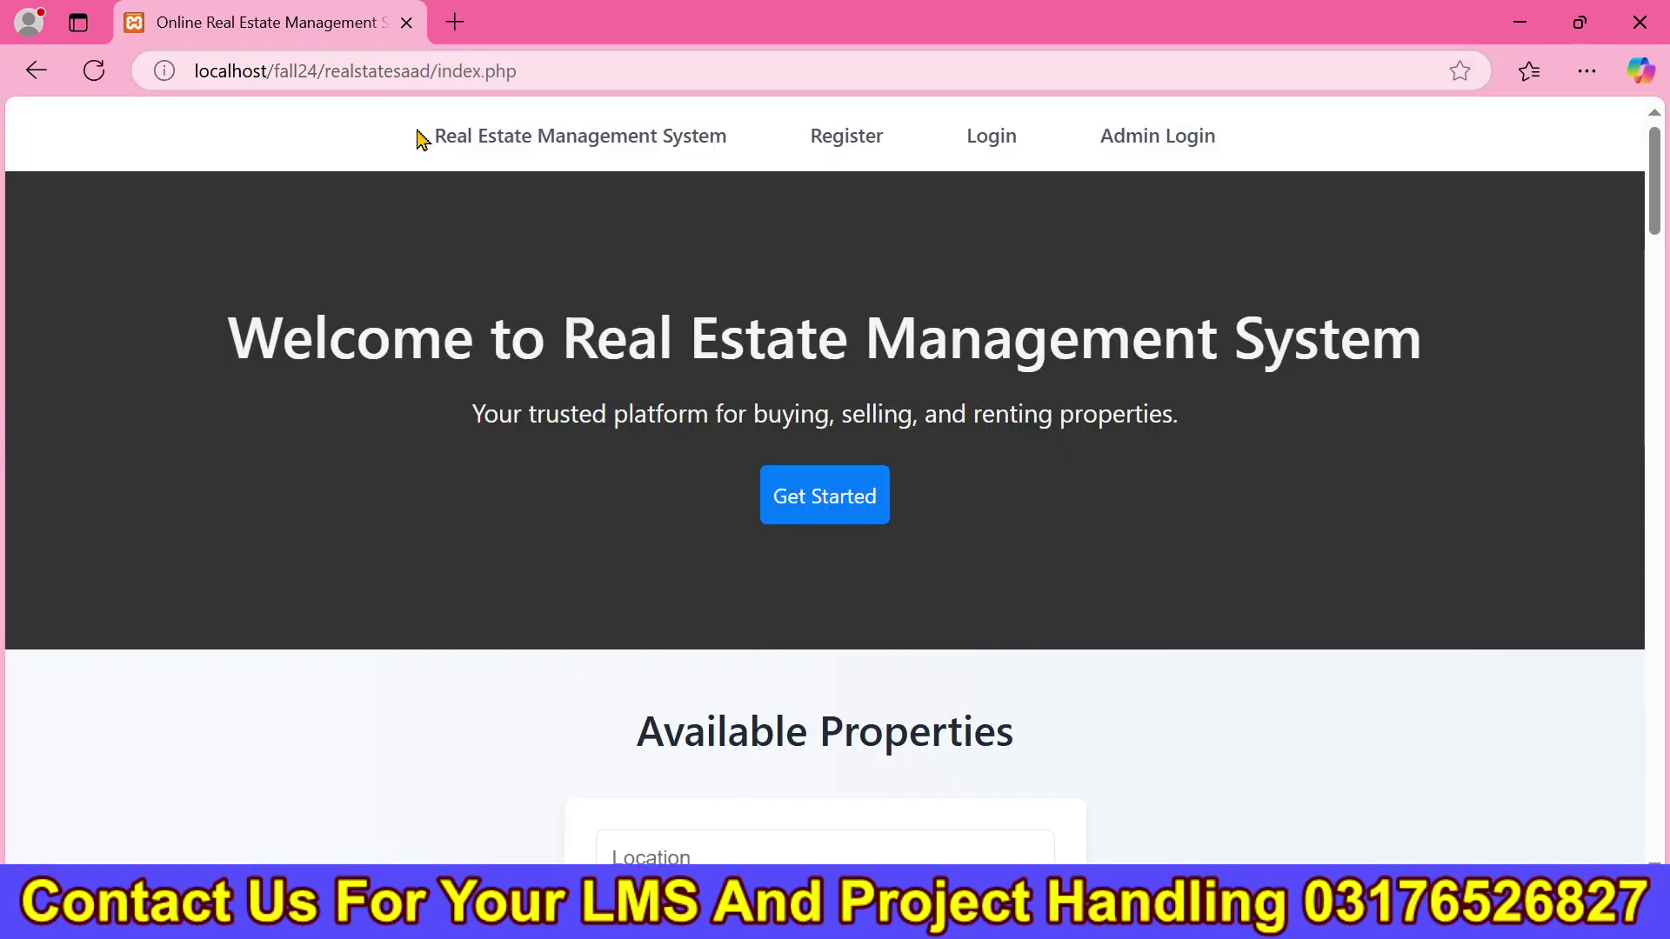
click(612, 65)
key(ctrl+c)
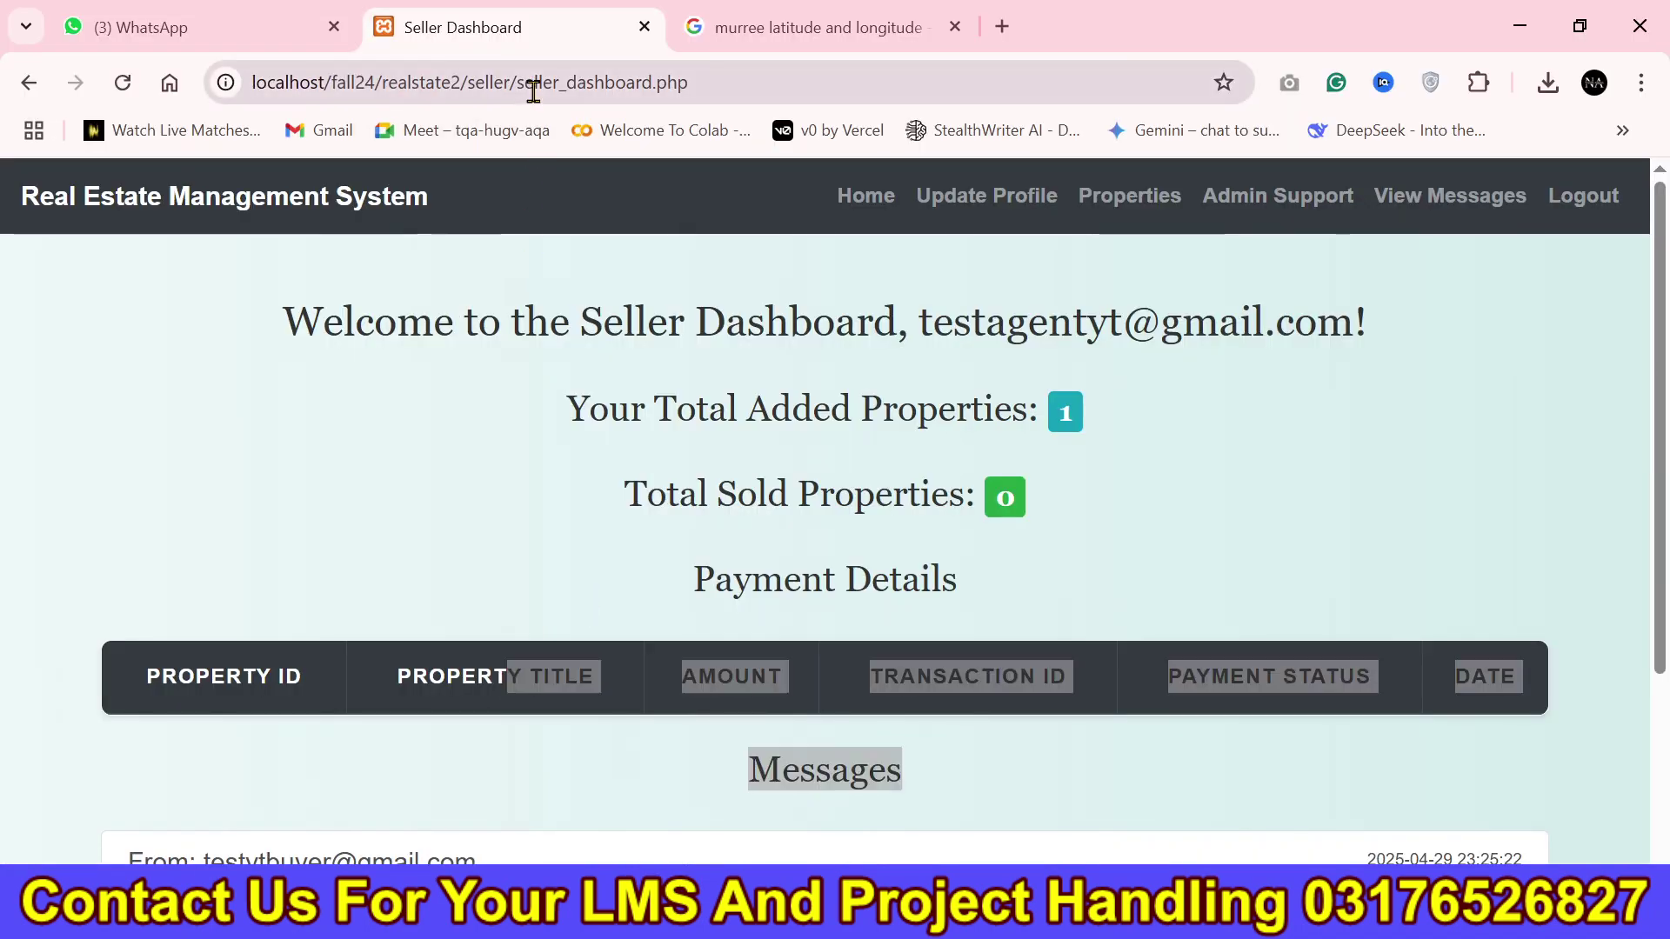
click(535, 96)
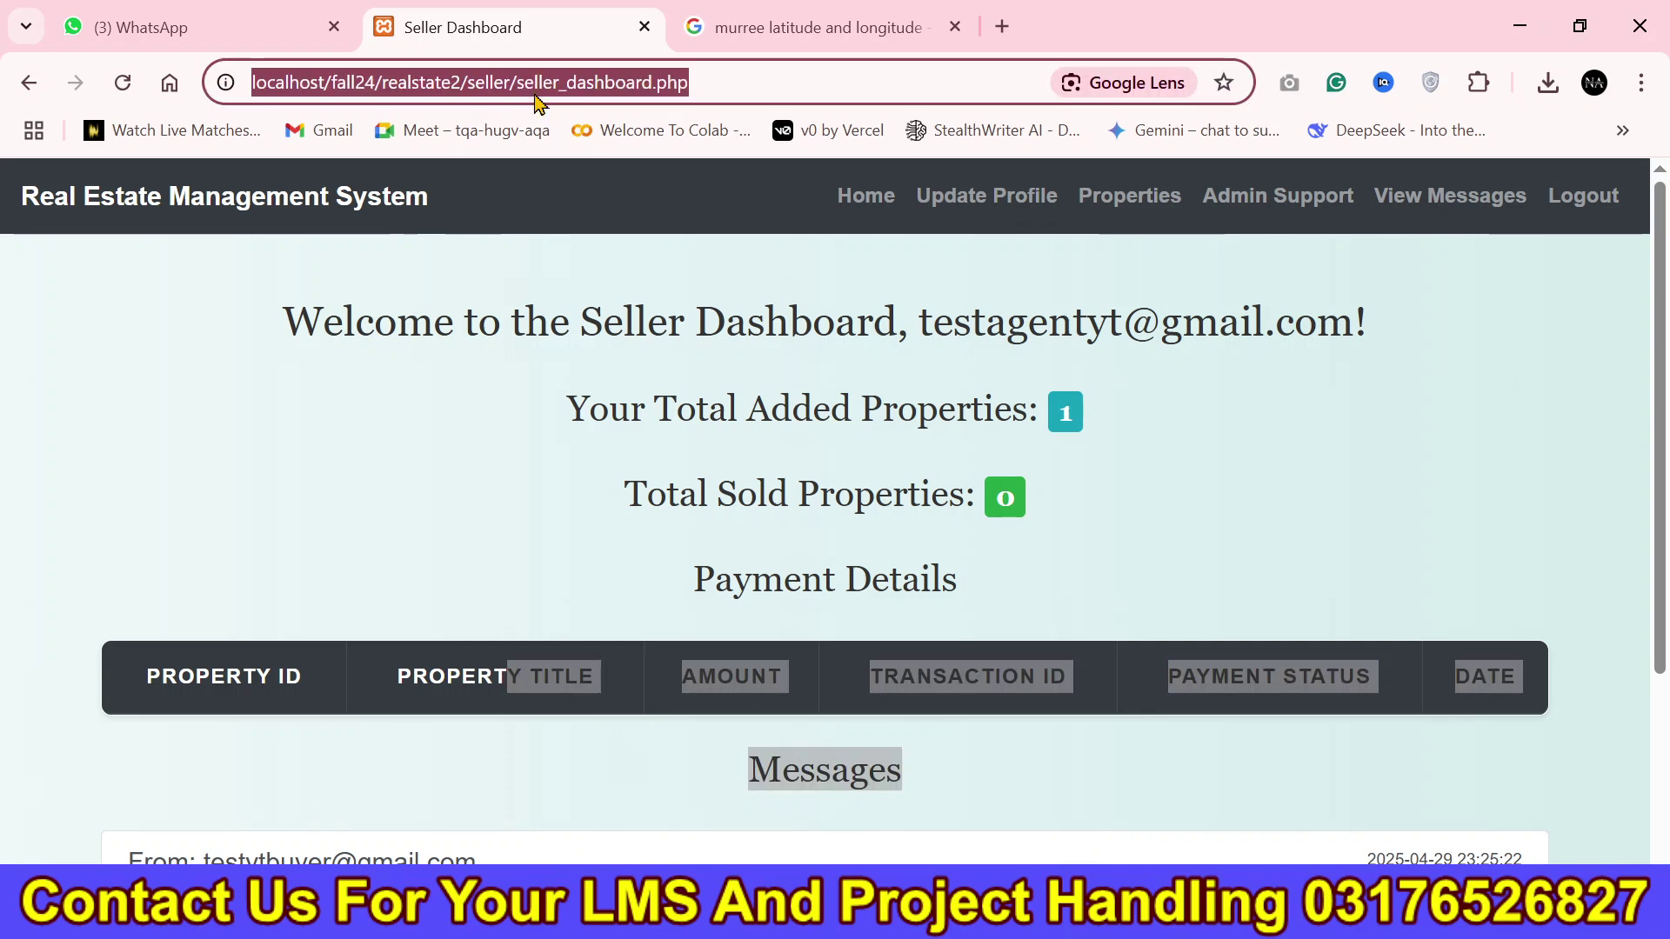
click(1584, 195)
click(759, 91)
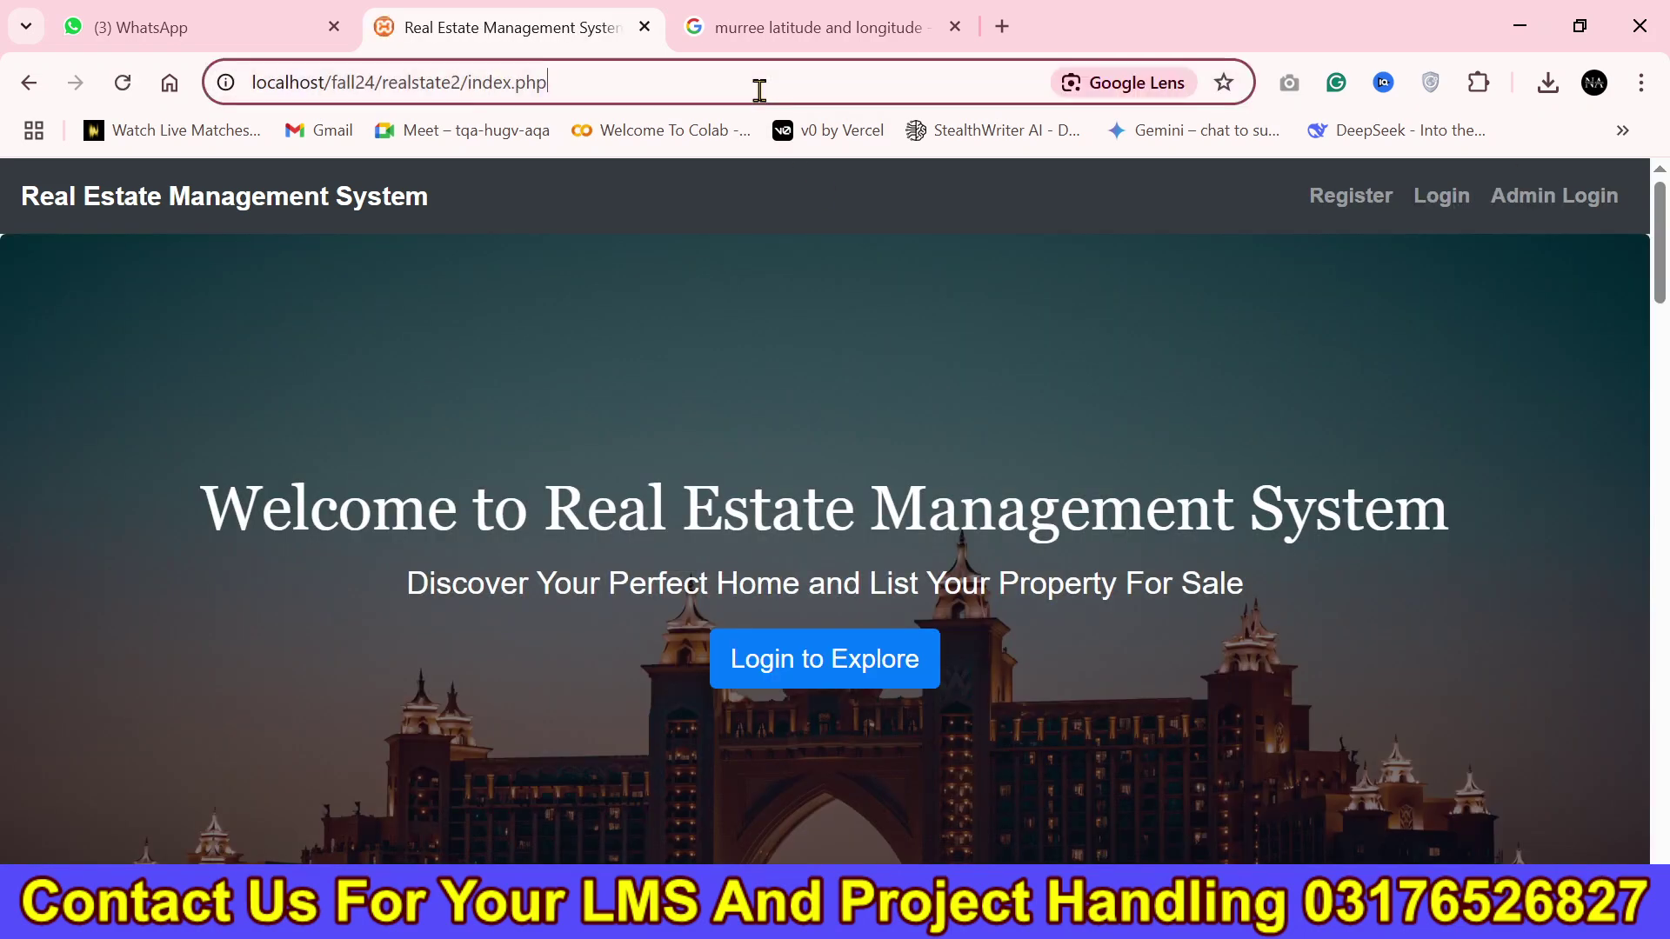
key(ctrl+a)
key(ctrl+v)
key(Return)
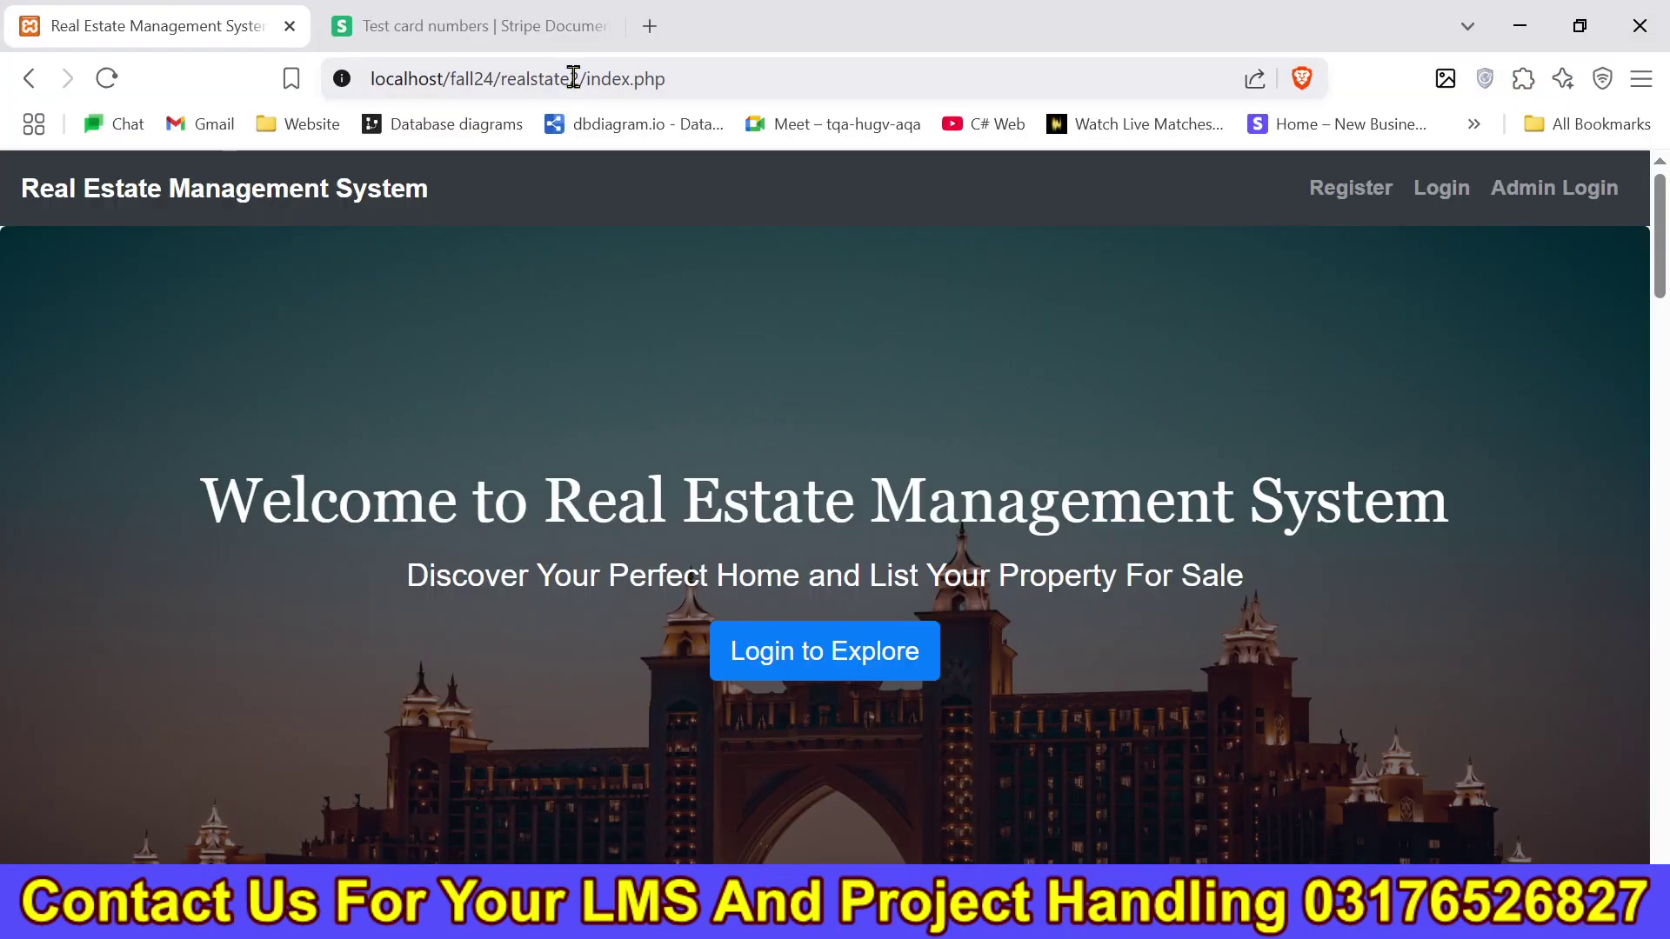
click(573, 79)
key(ctrl+v)
key(Return)
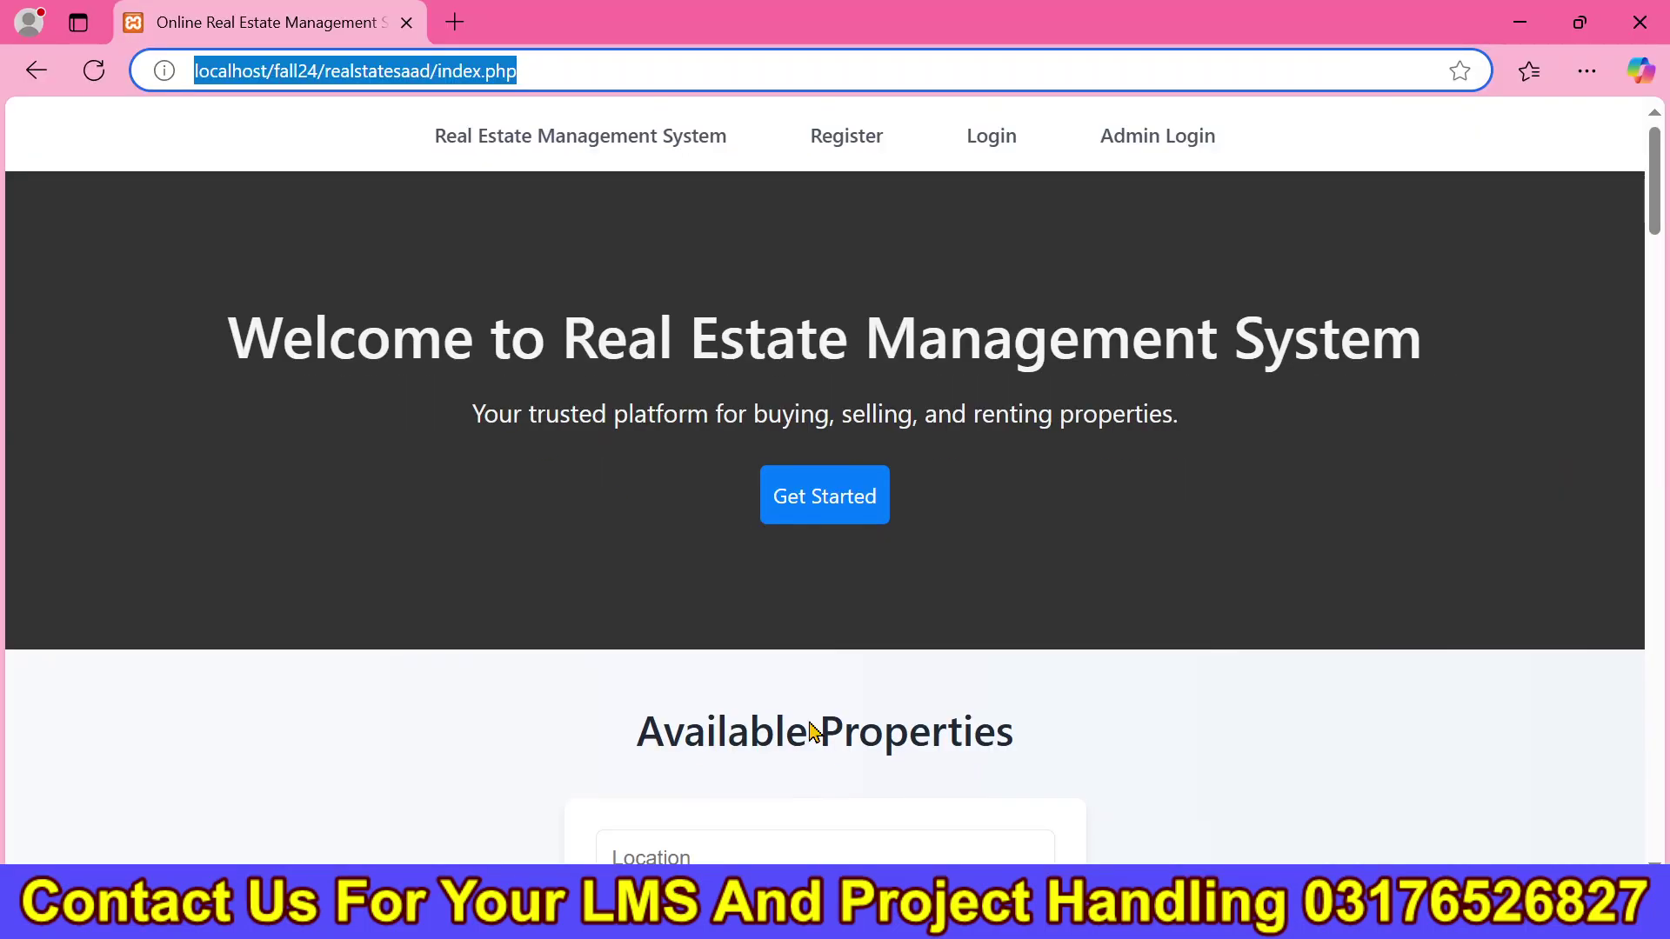
Scroll through the home page's Available Properties and Approved Sellers sections, then back to the top.
scroll(1655, 287, down, 15)
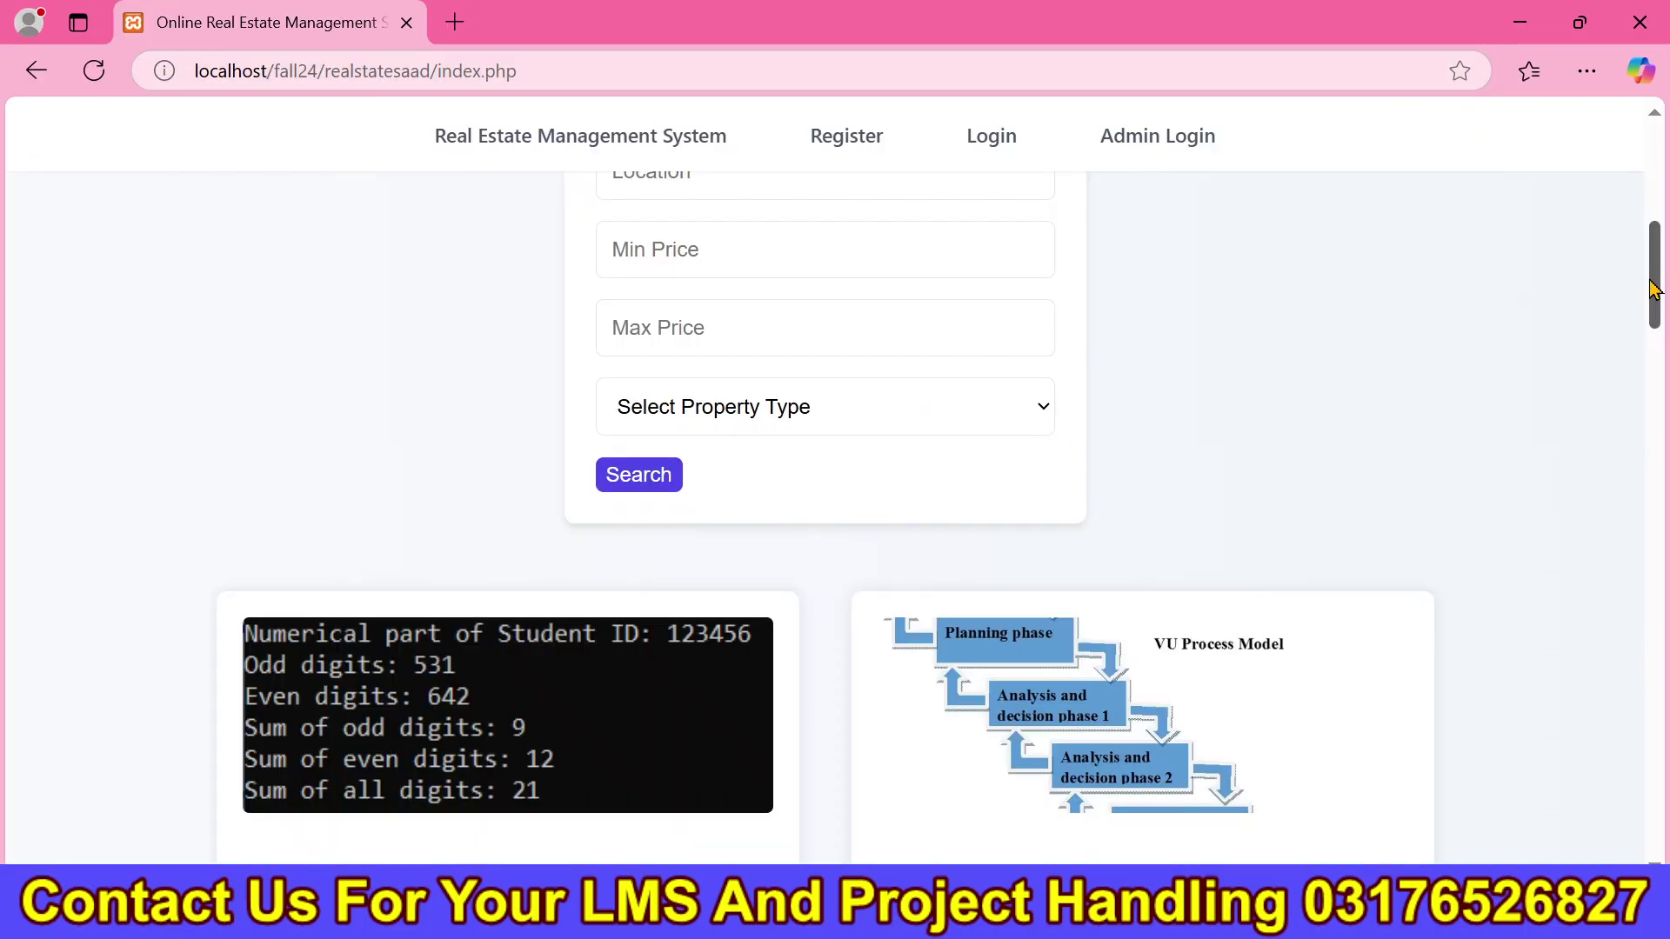
drag(1665, 448, 1665, 526)
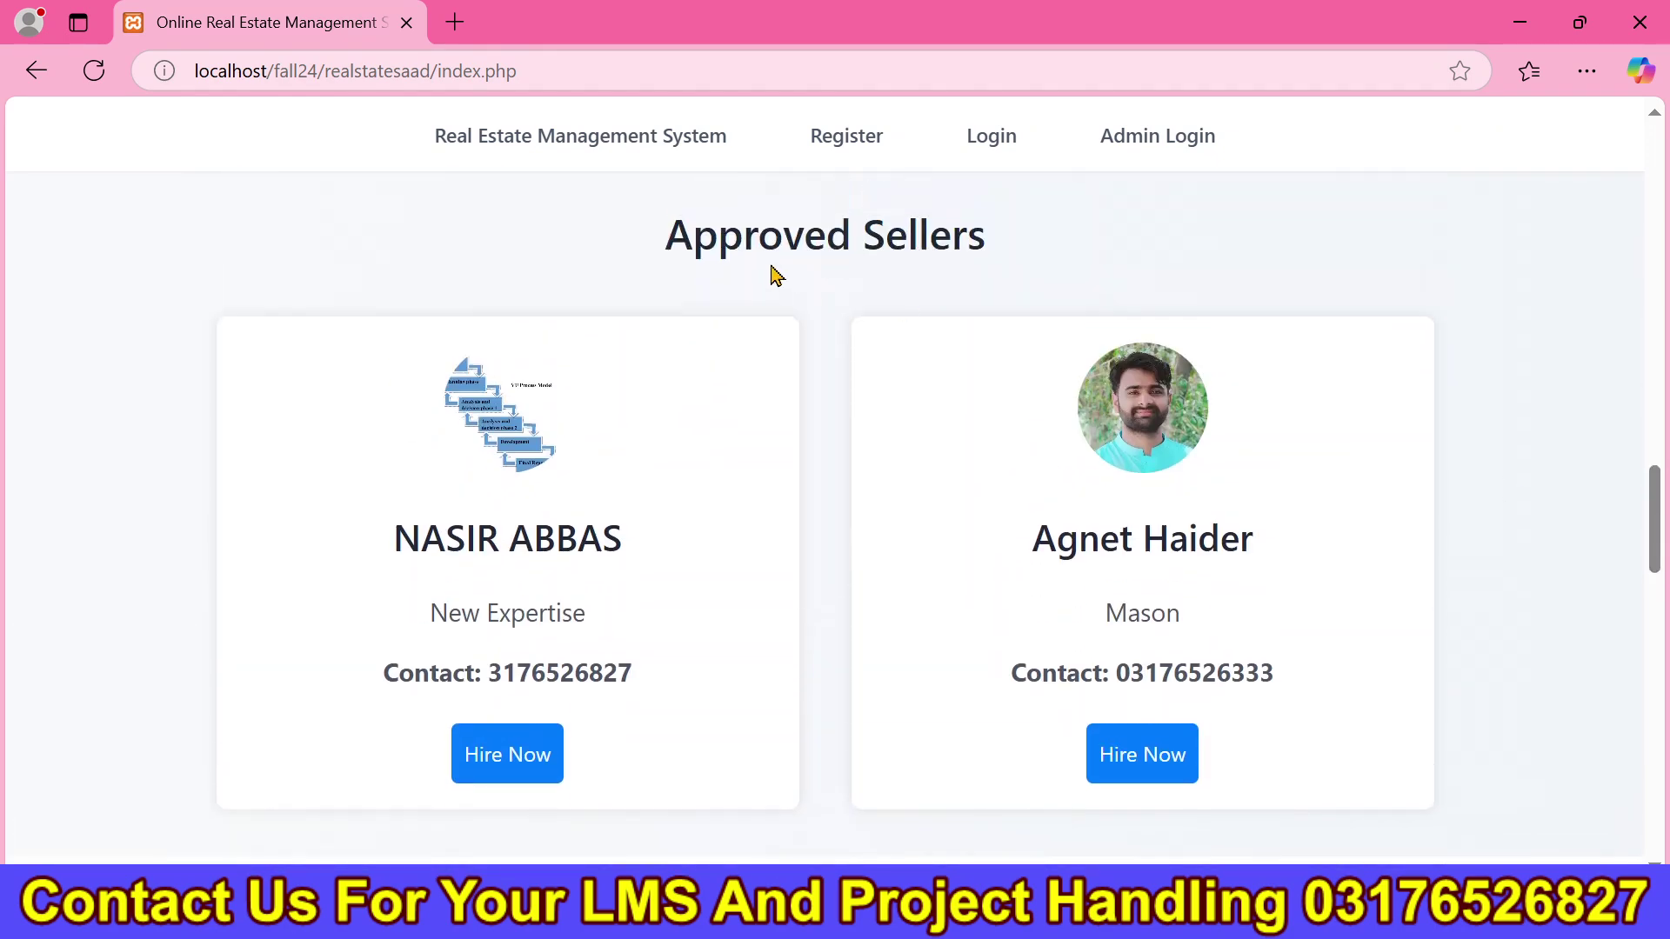
drag(661, 249, 1066, 261)
click(1247, 558)
scroll(824, 522, down, 20)
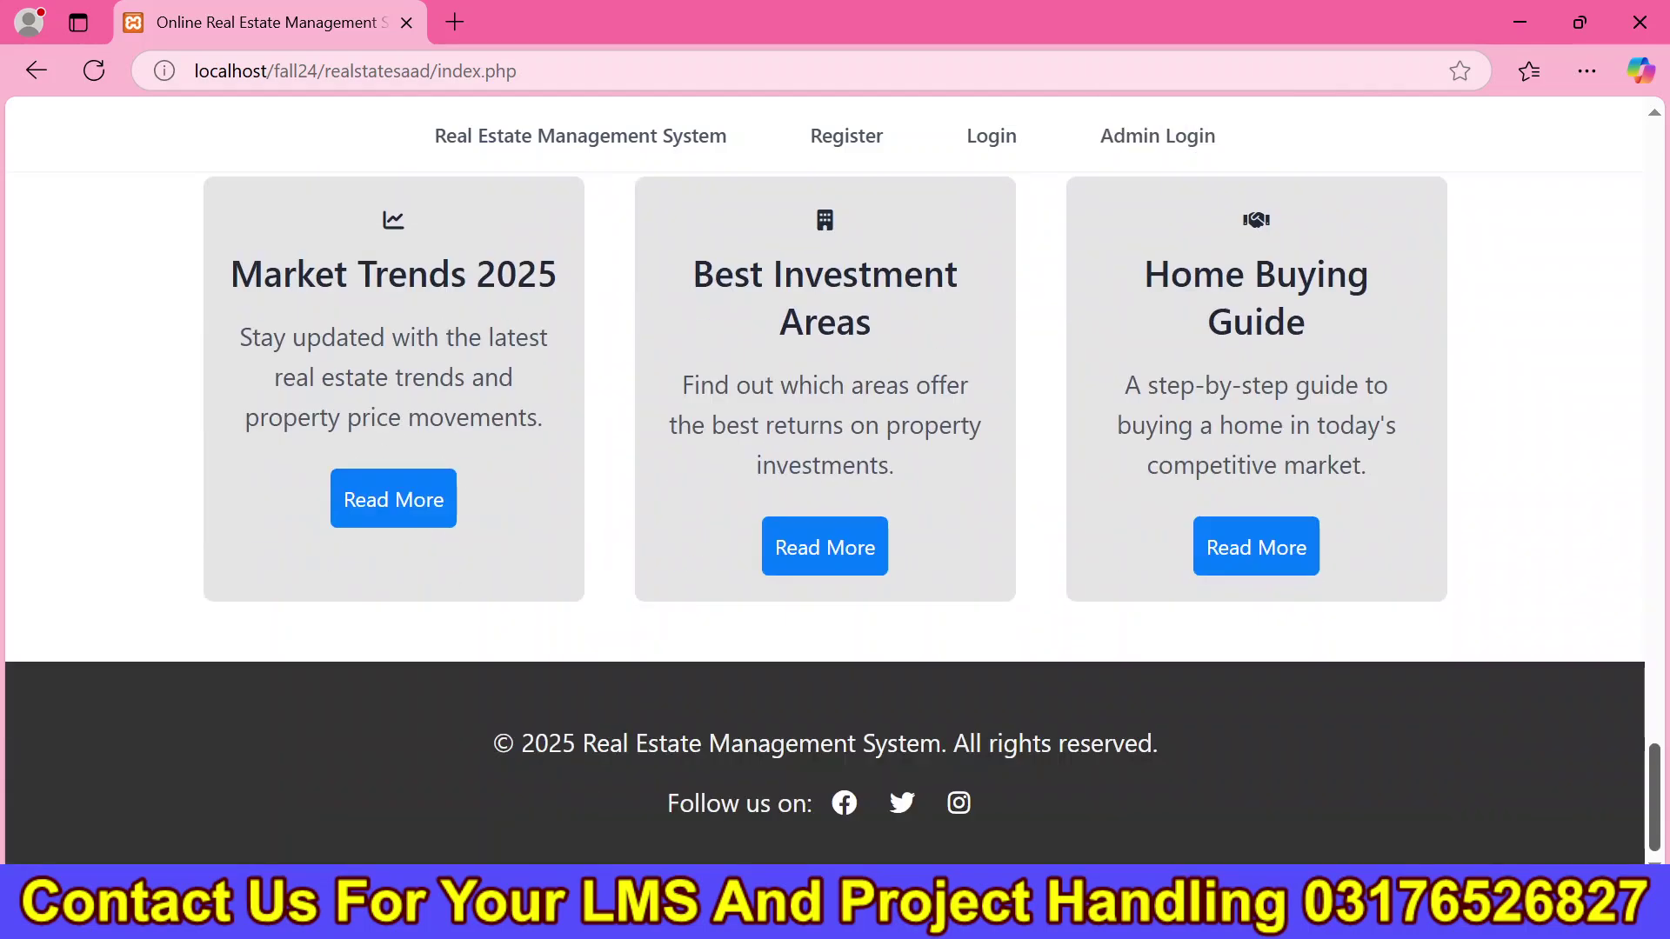
drag(1655, 830, 1646, 181)
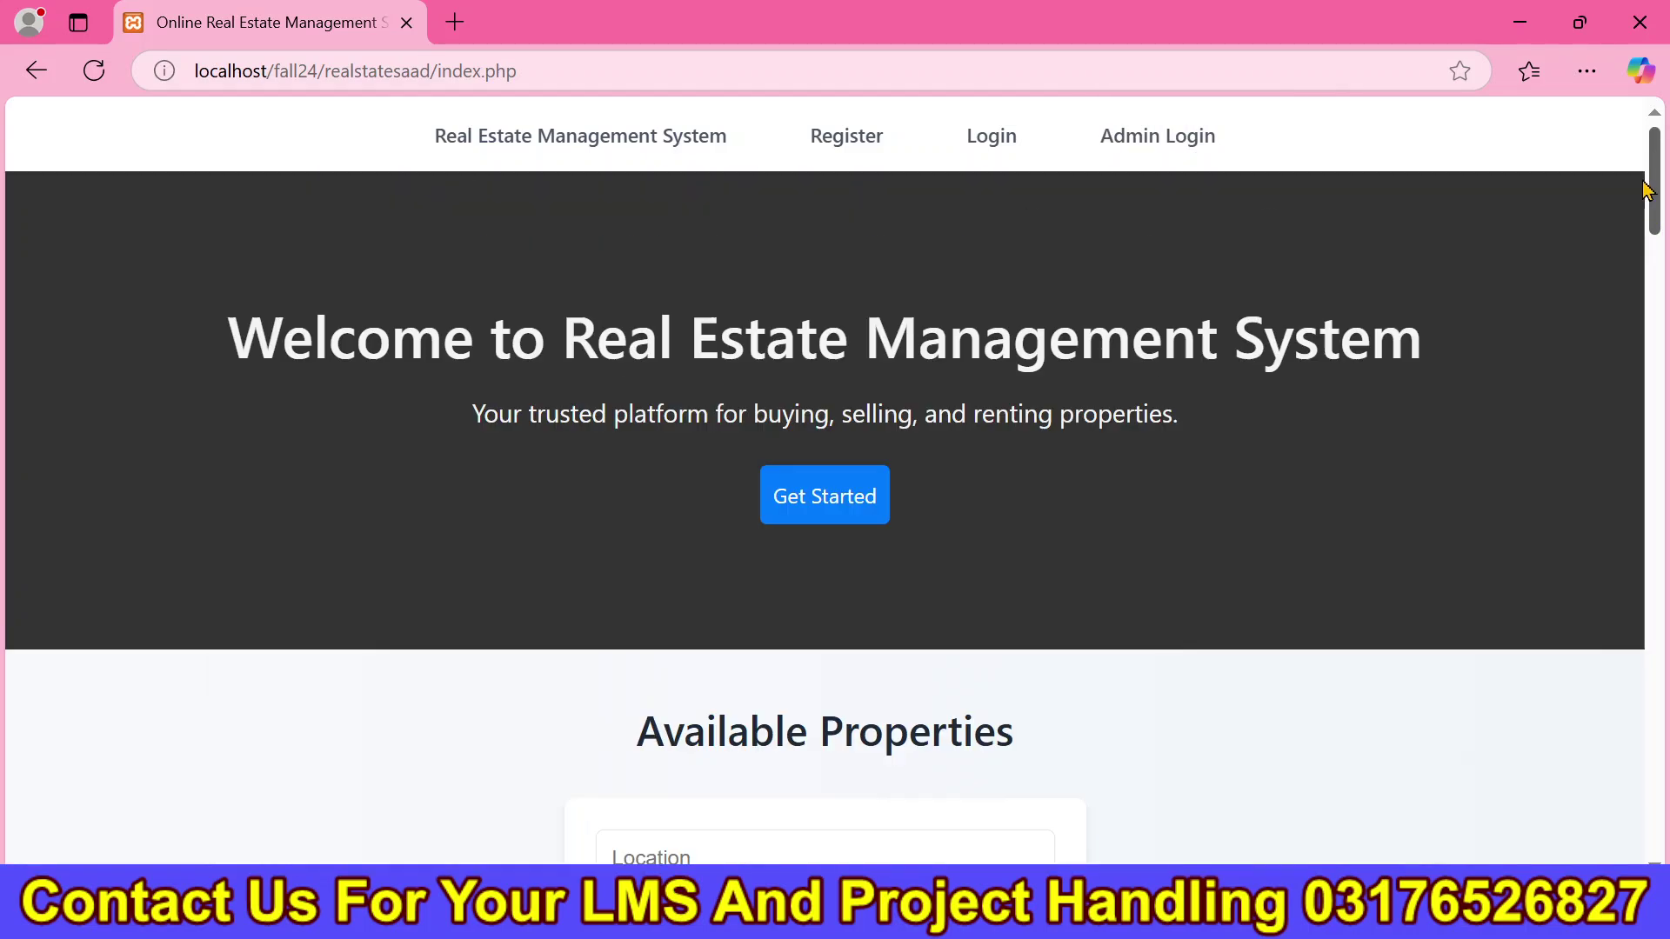
Sign in as administrator with the autofilled credentials and view the All Users list.
click(1154, 141)
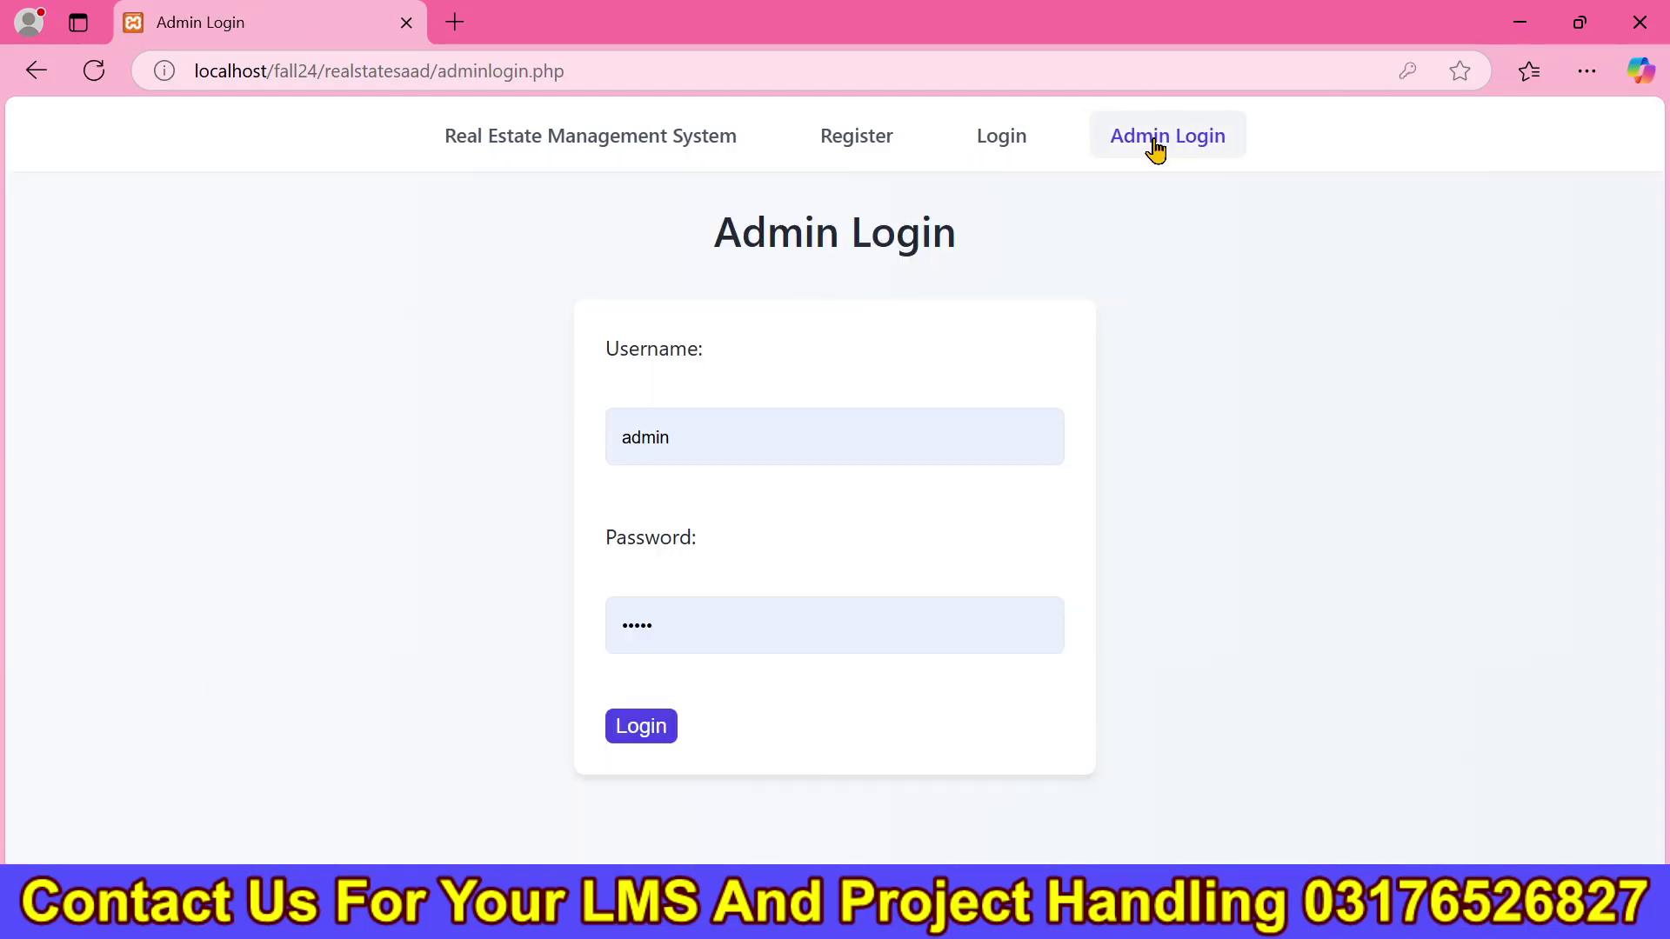
click(639, 739)
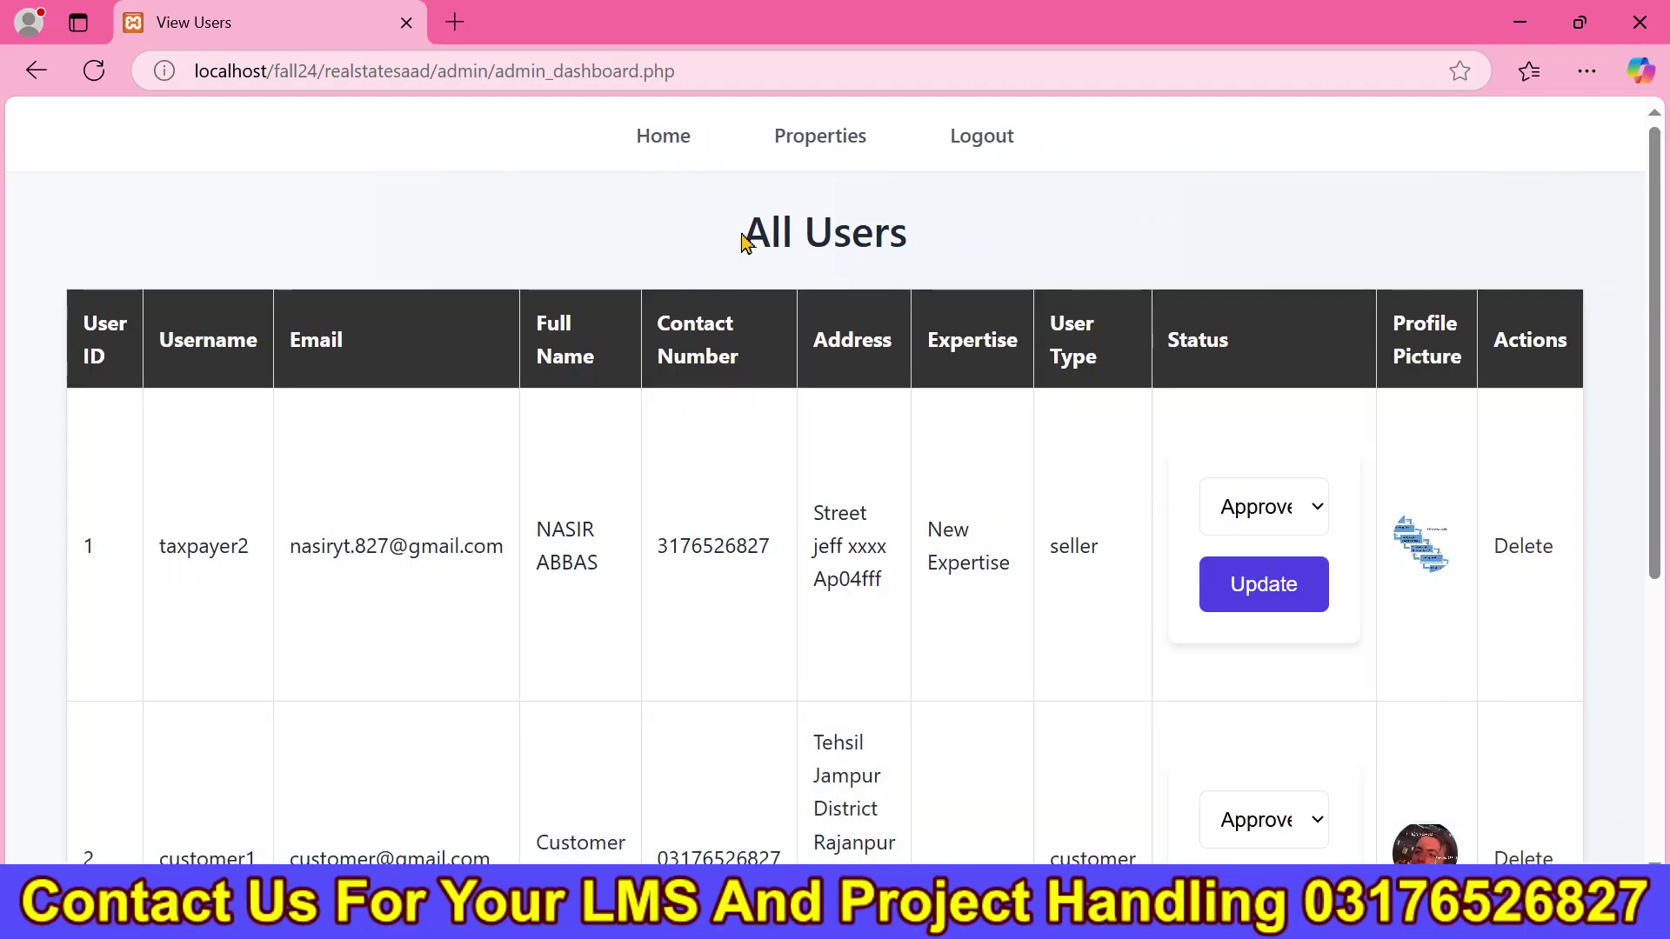
drag(738, 265, 931, 249)
click(1154, 383)
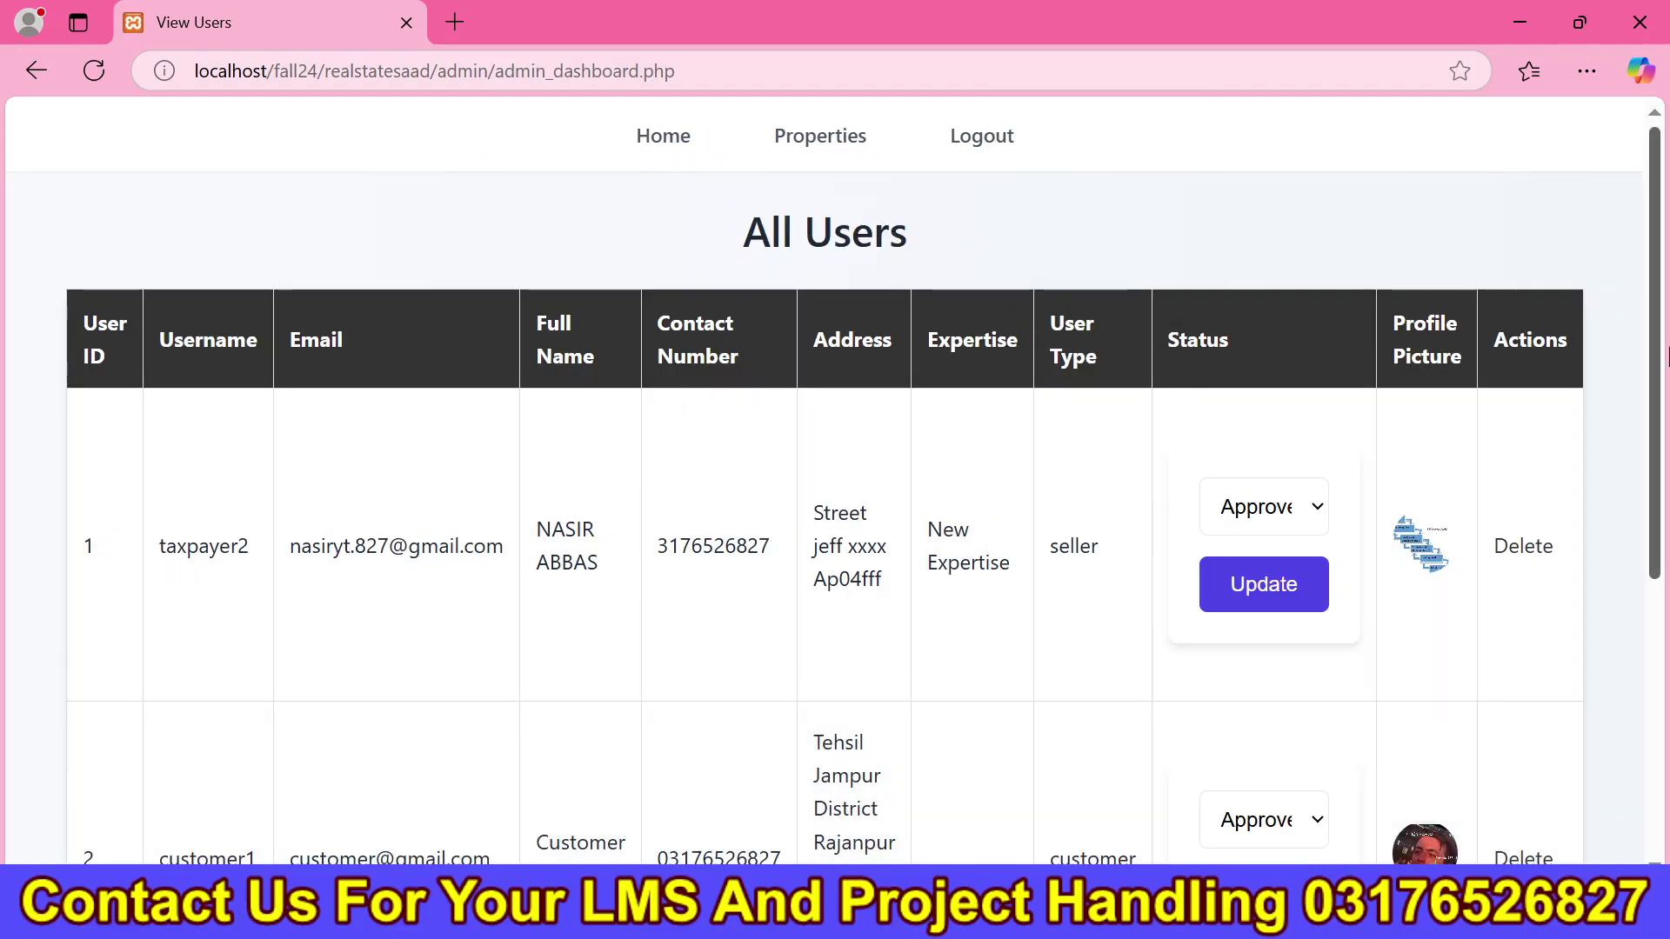
Keep the first user's status Approved and view the All Properties table of three properties.
scroll(1252, 365, down, 2)
click(1263, 319)
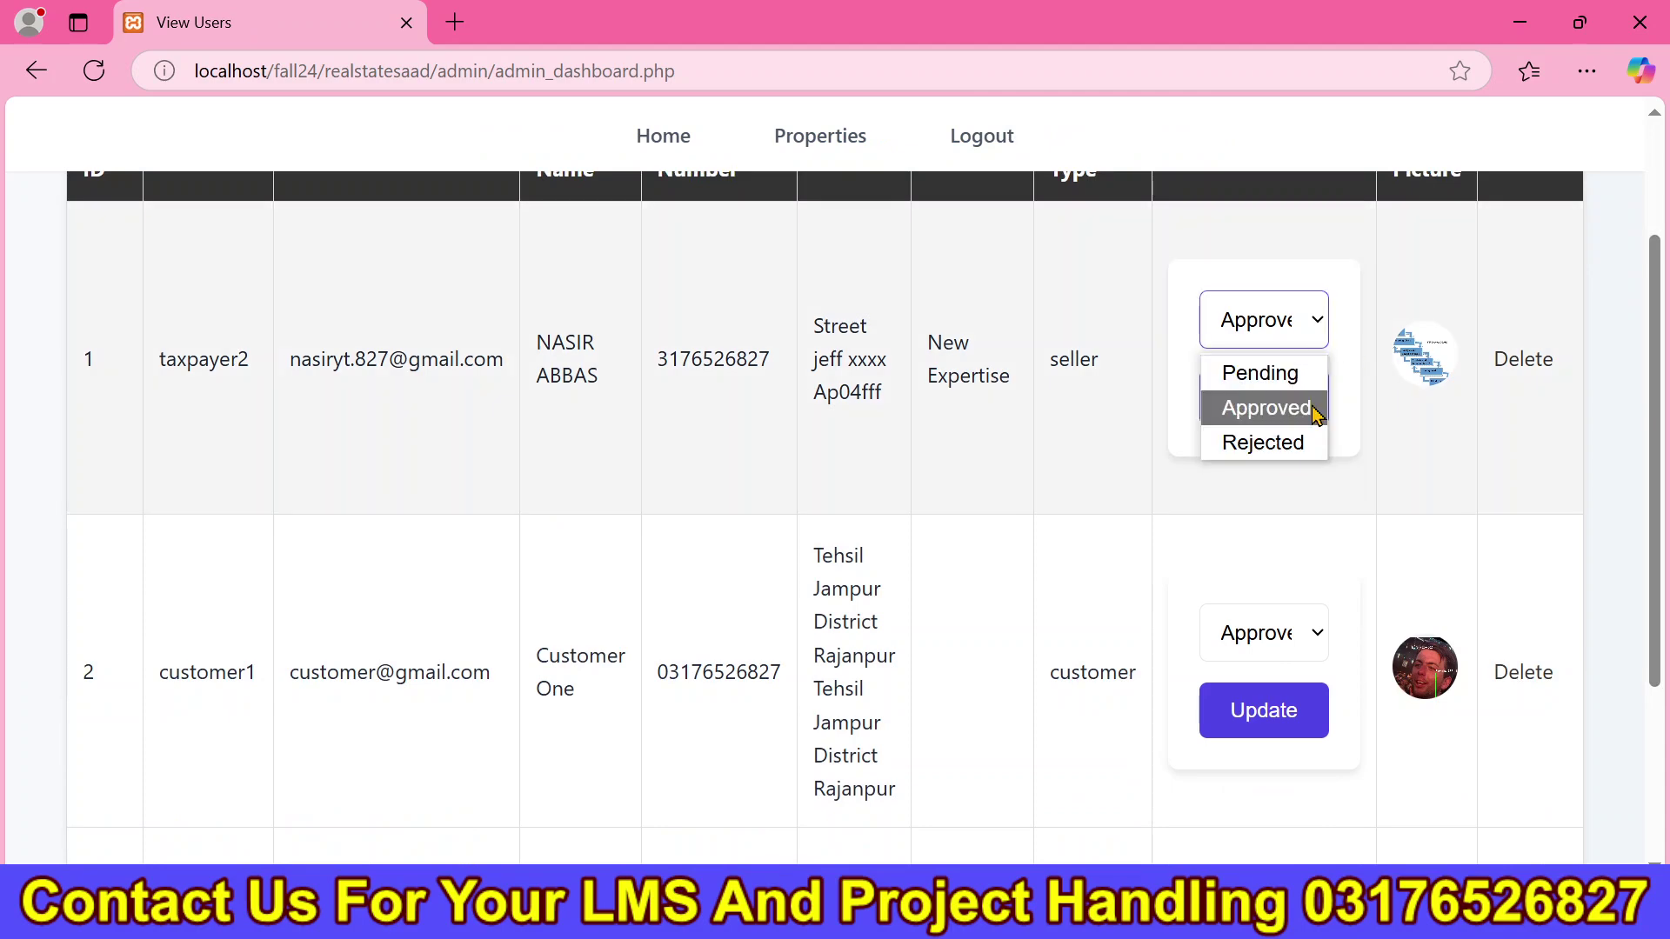
click(1266, 408)
scroll(1266, 407, down, 3)
scroll(1614, 321, up, 5)
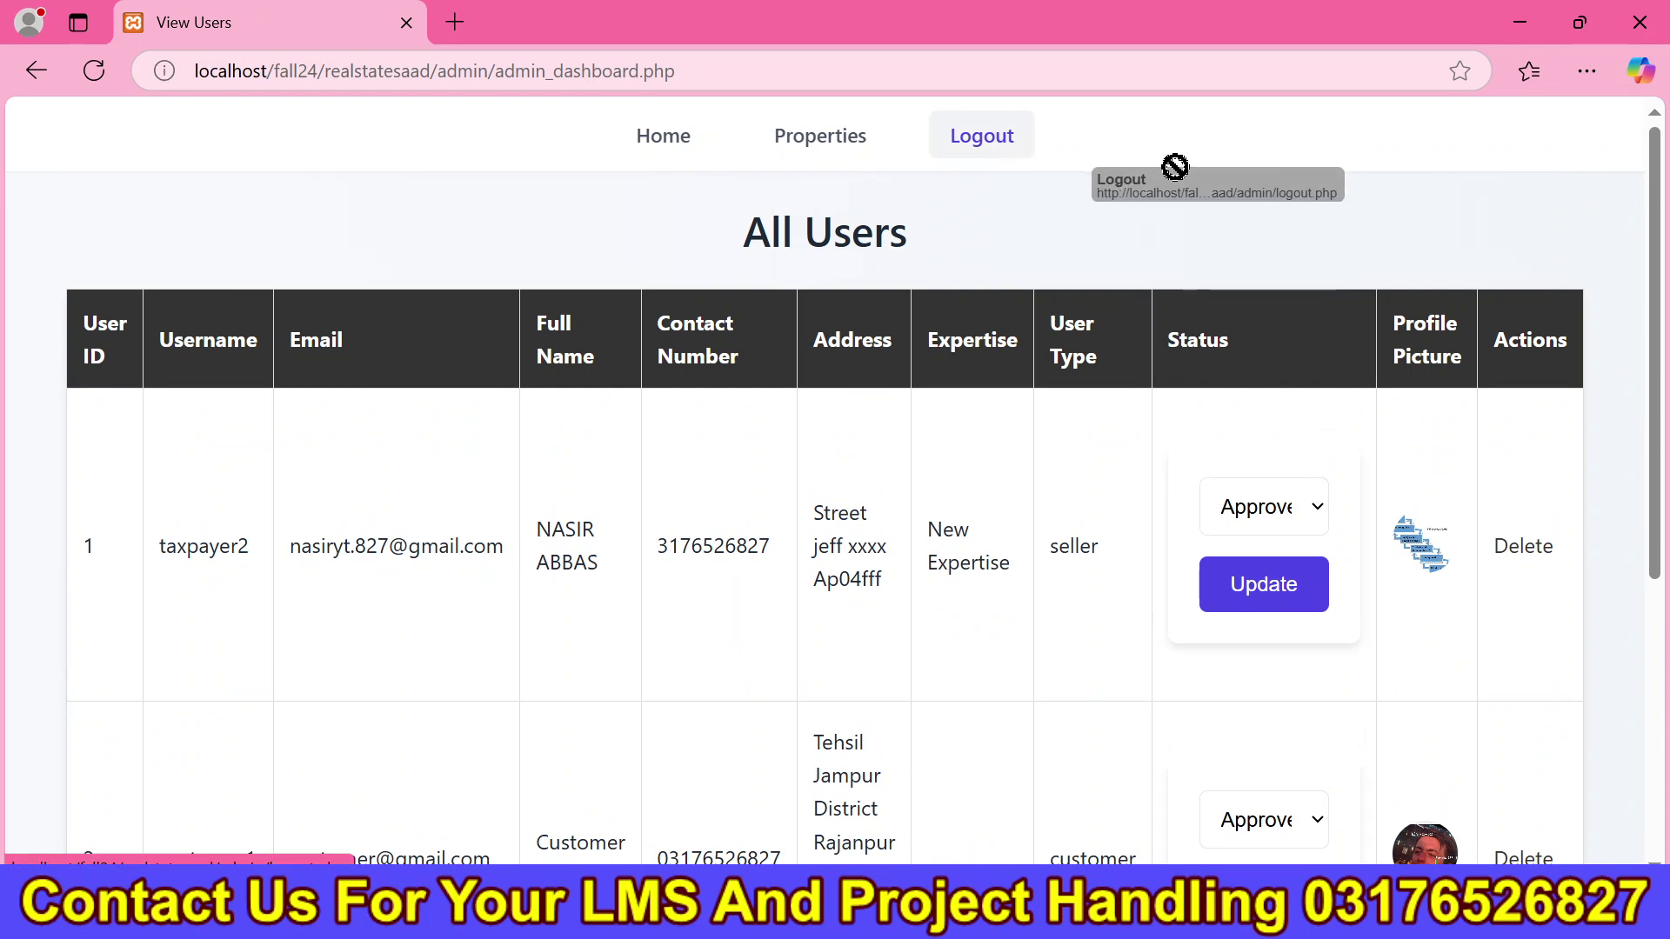
click(817, 139)
drag(207, 468, 1401, 837)
Start deleting the first property, then cancel so it is kept.
click(1400, 837)
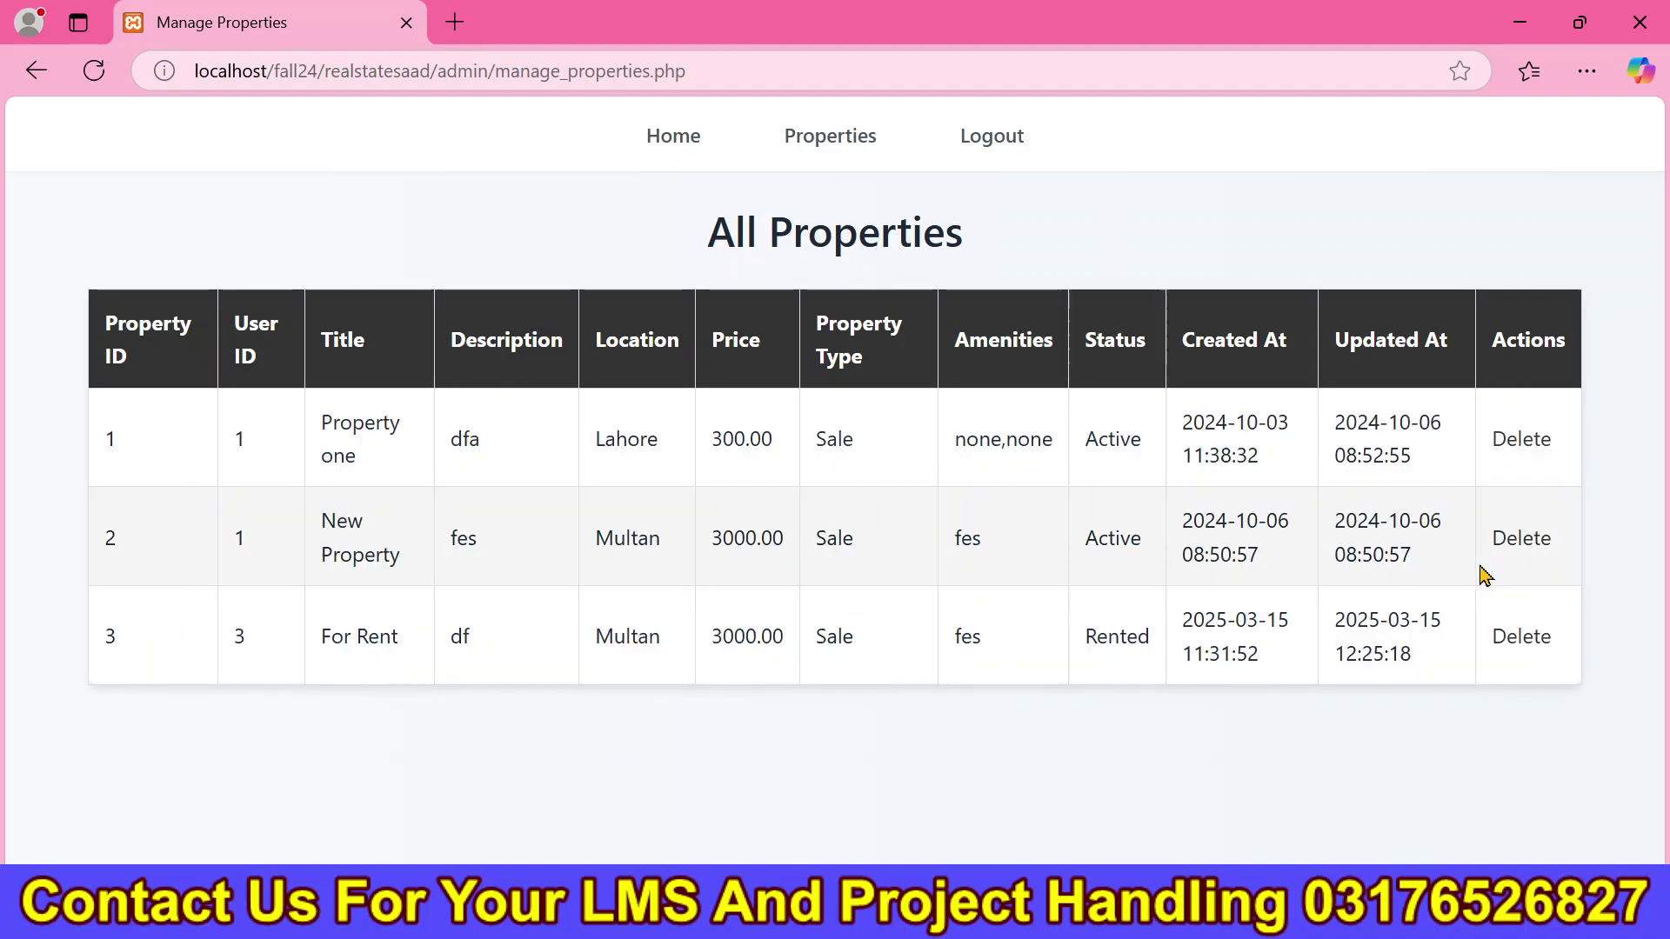
click(1521, 441)
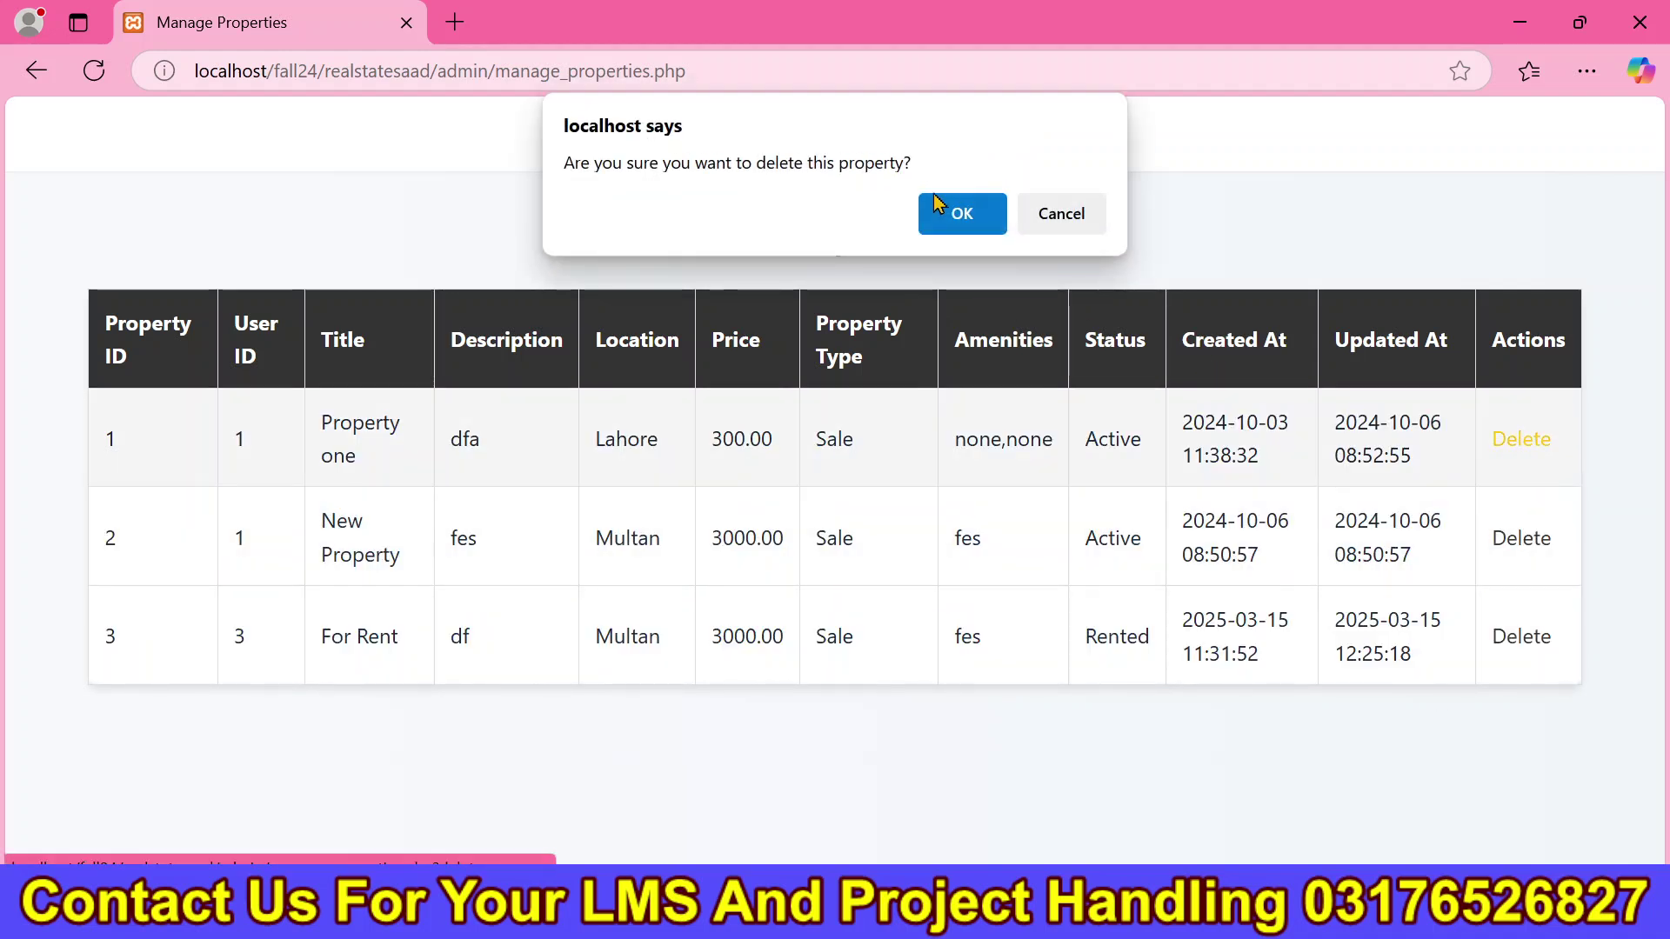
click(1073, 220)
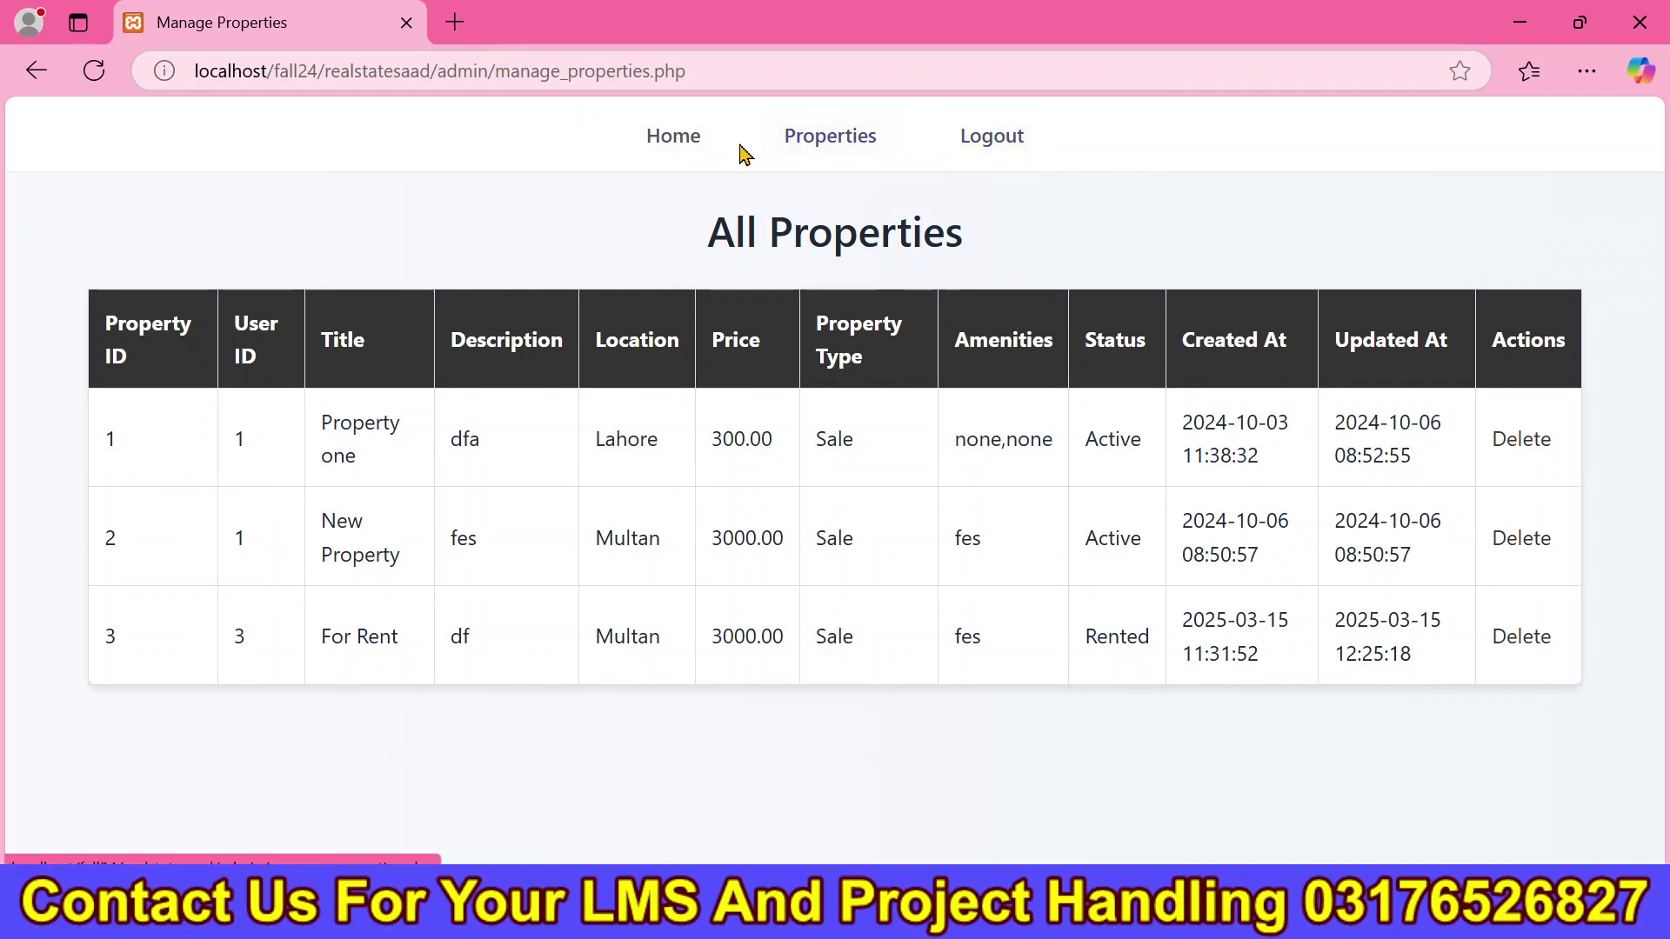
Review the seller agent and customer e-mails in the All Users table, then log out of admin.
click(664, 138)
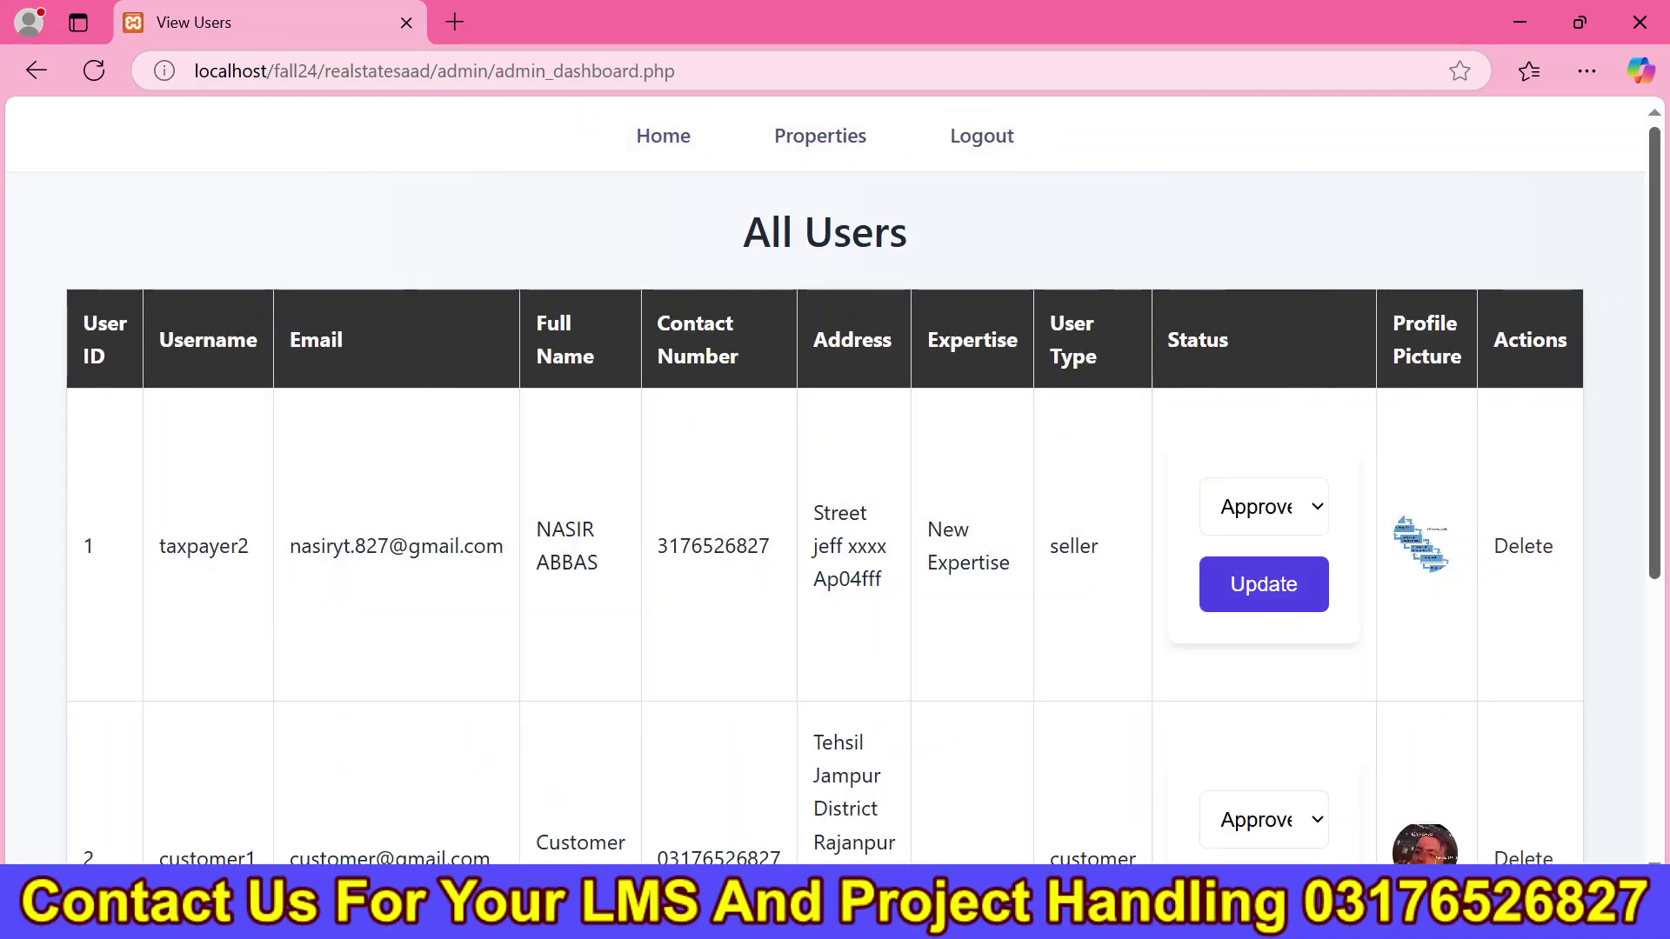
scroll(1006, 473, down, 2)
scroll(864, 517, down, 1)
scroll(1665, 666, down, 2)
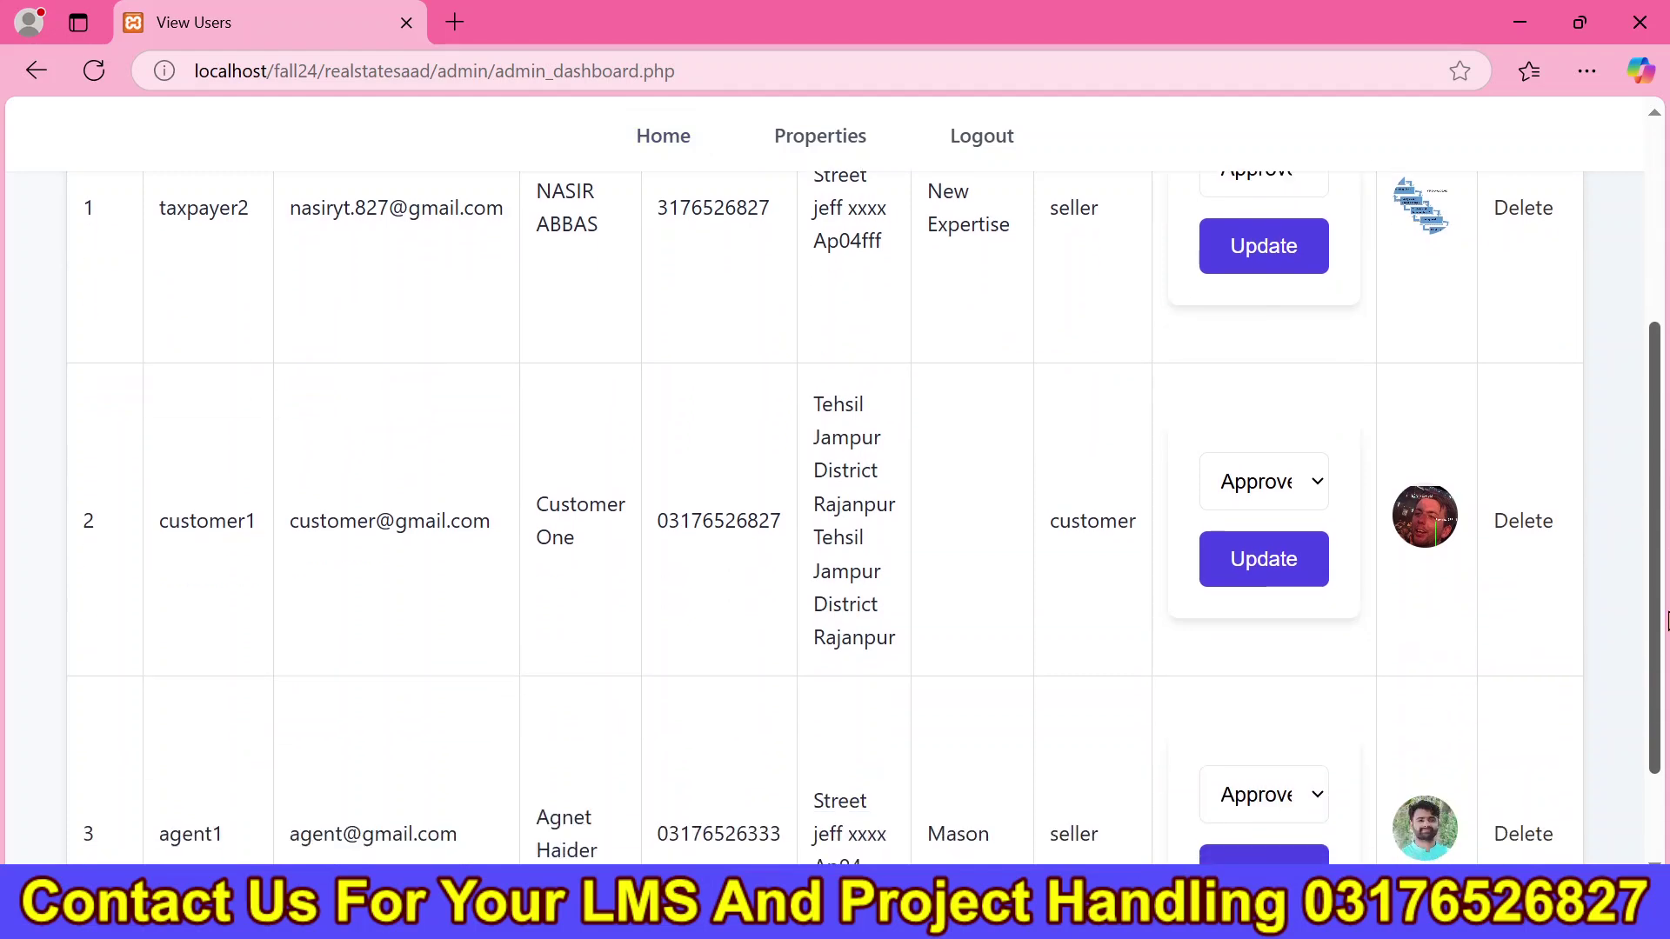
scroll(1665, 666, up, 3)
scroll(1646, 711, down, 4)
drag(290, 717, 474, 737)
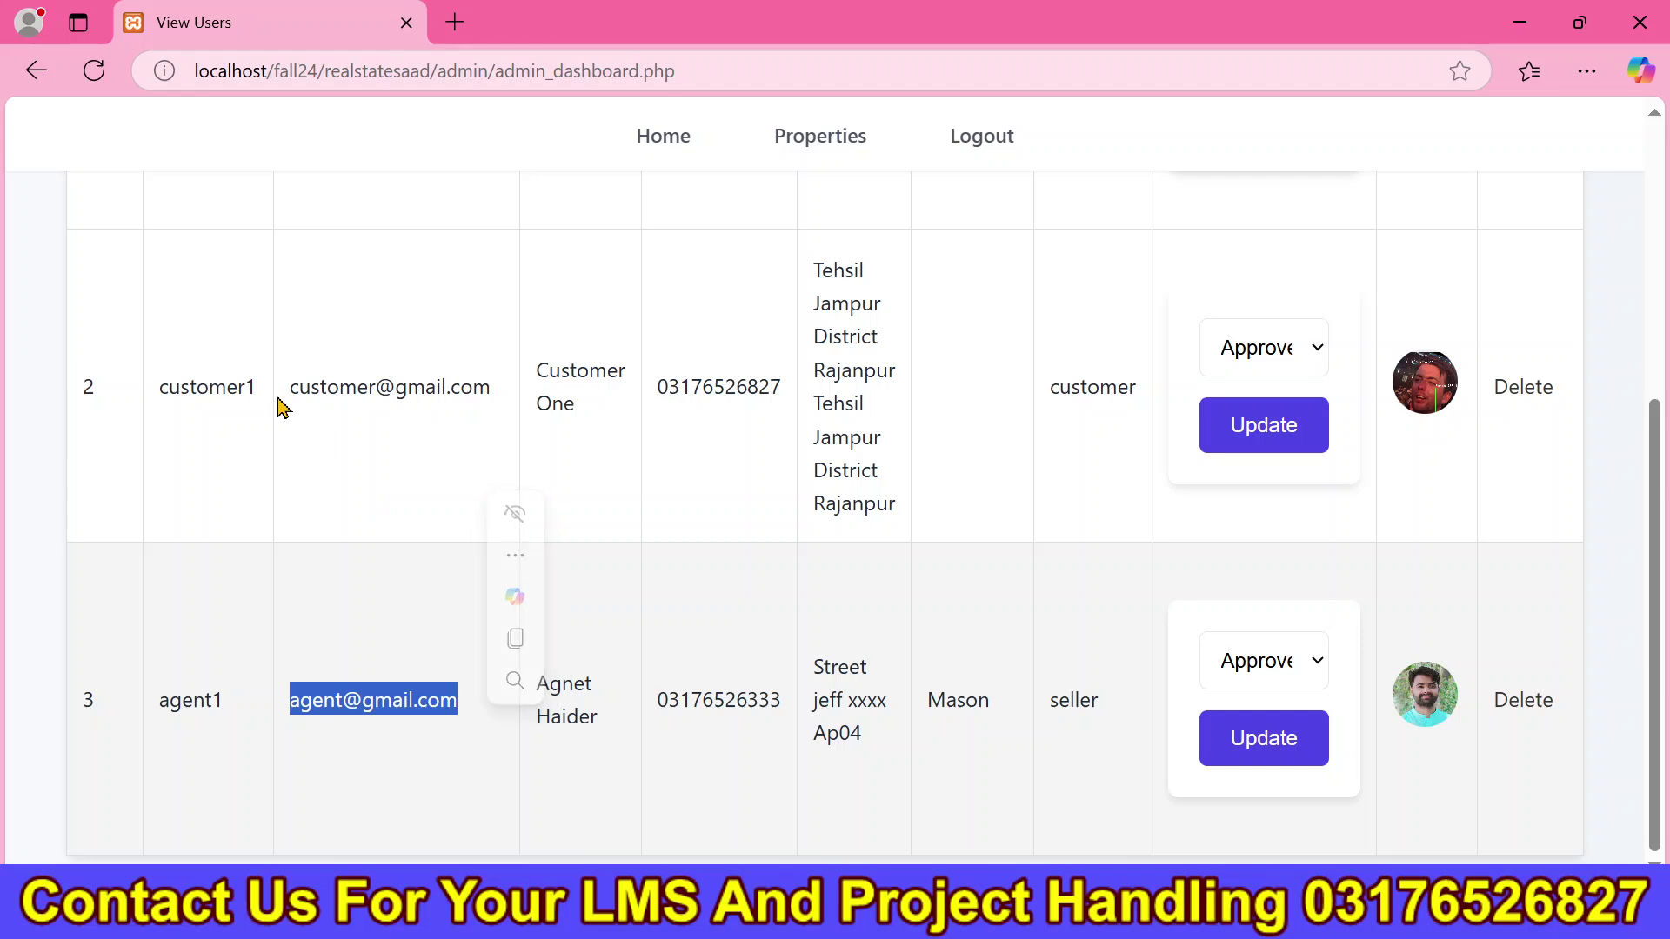
drag(290, 390, 440, 417)
scroll(1665, 561, up, 5)
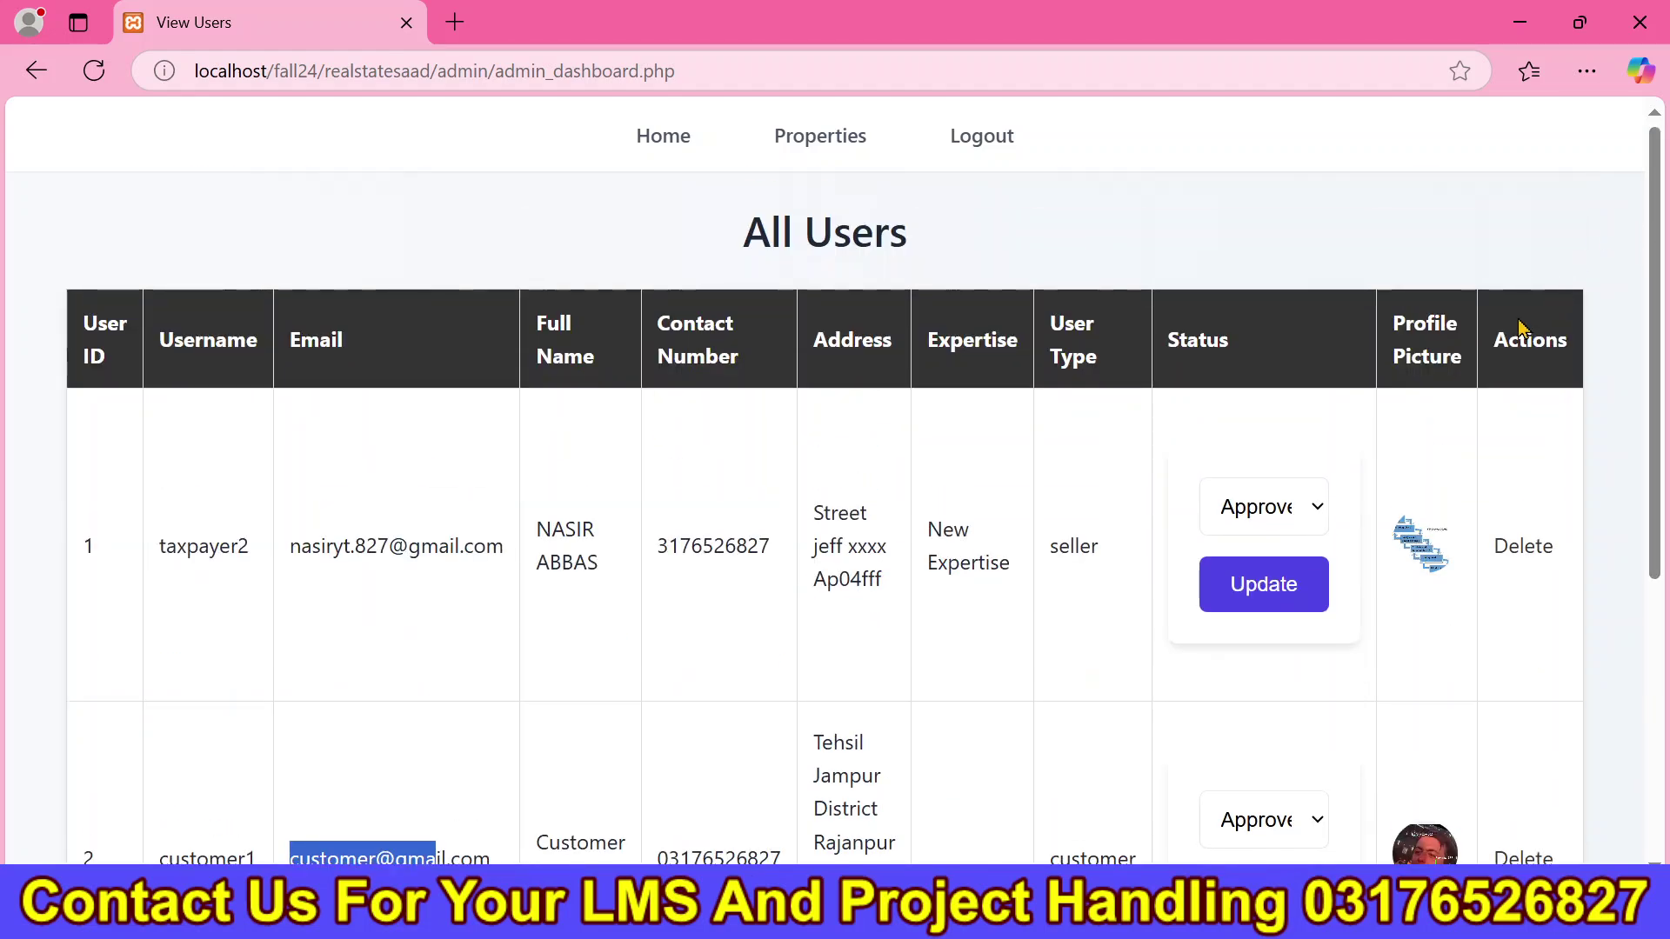
click(1015, 167)
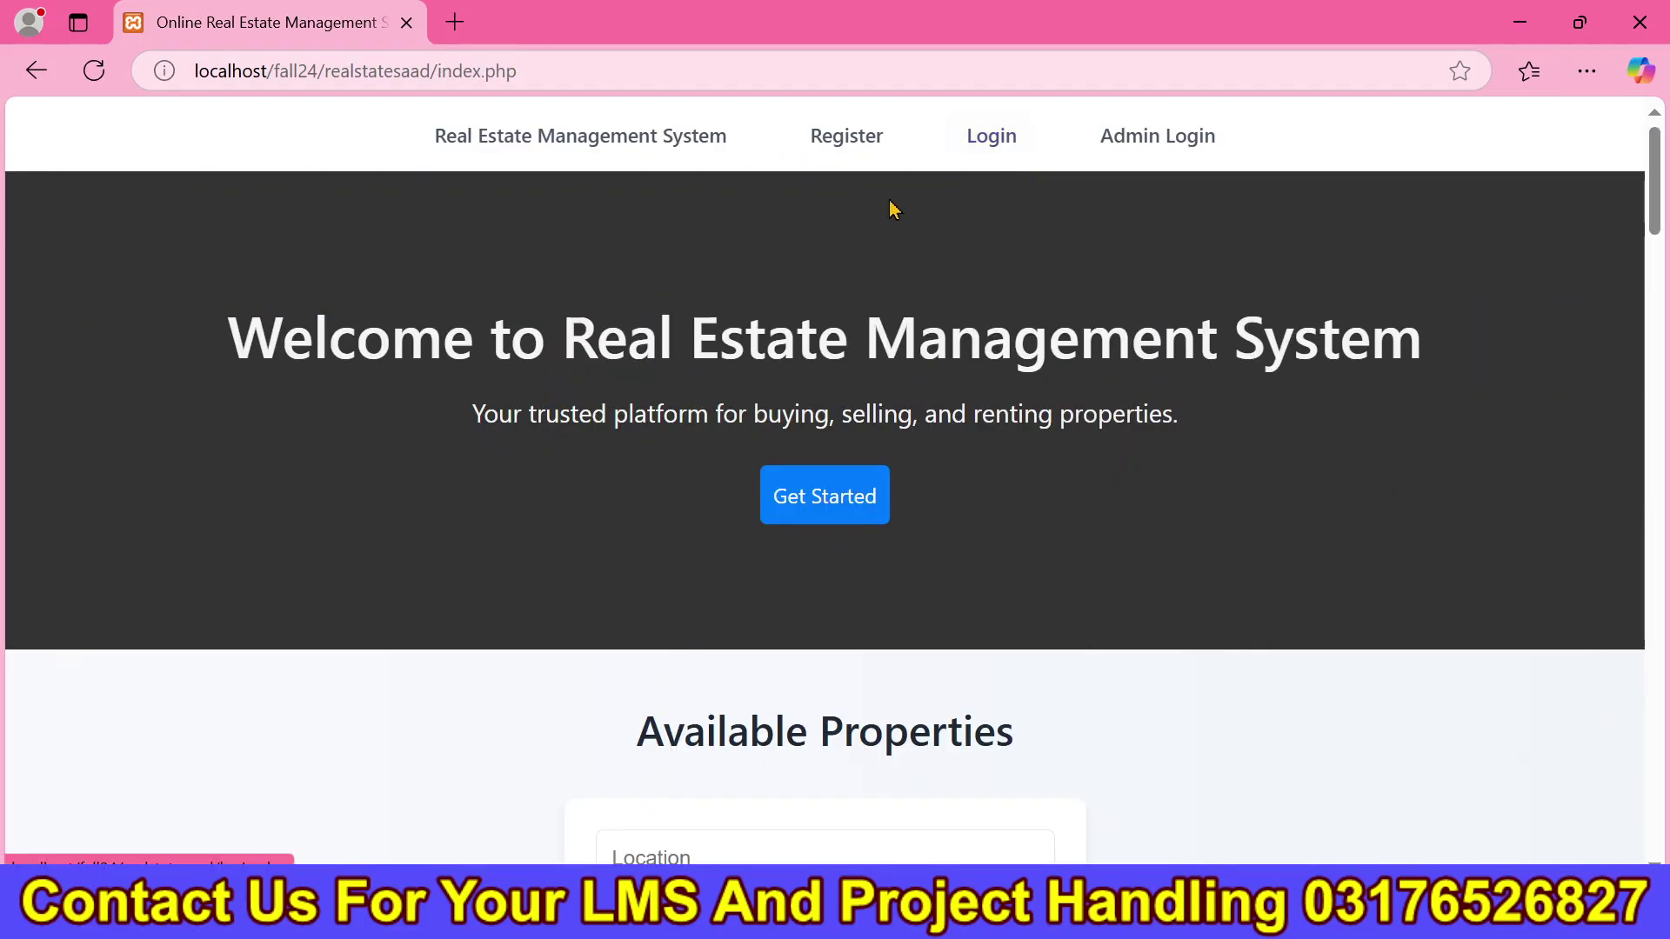
Inspect the user registration form, leaving the user type as Customer.
click(846, 144)
drag(1661, 432, 1661, 658)
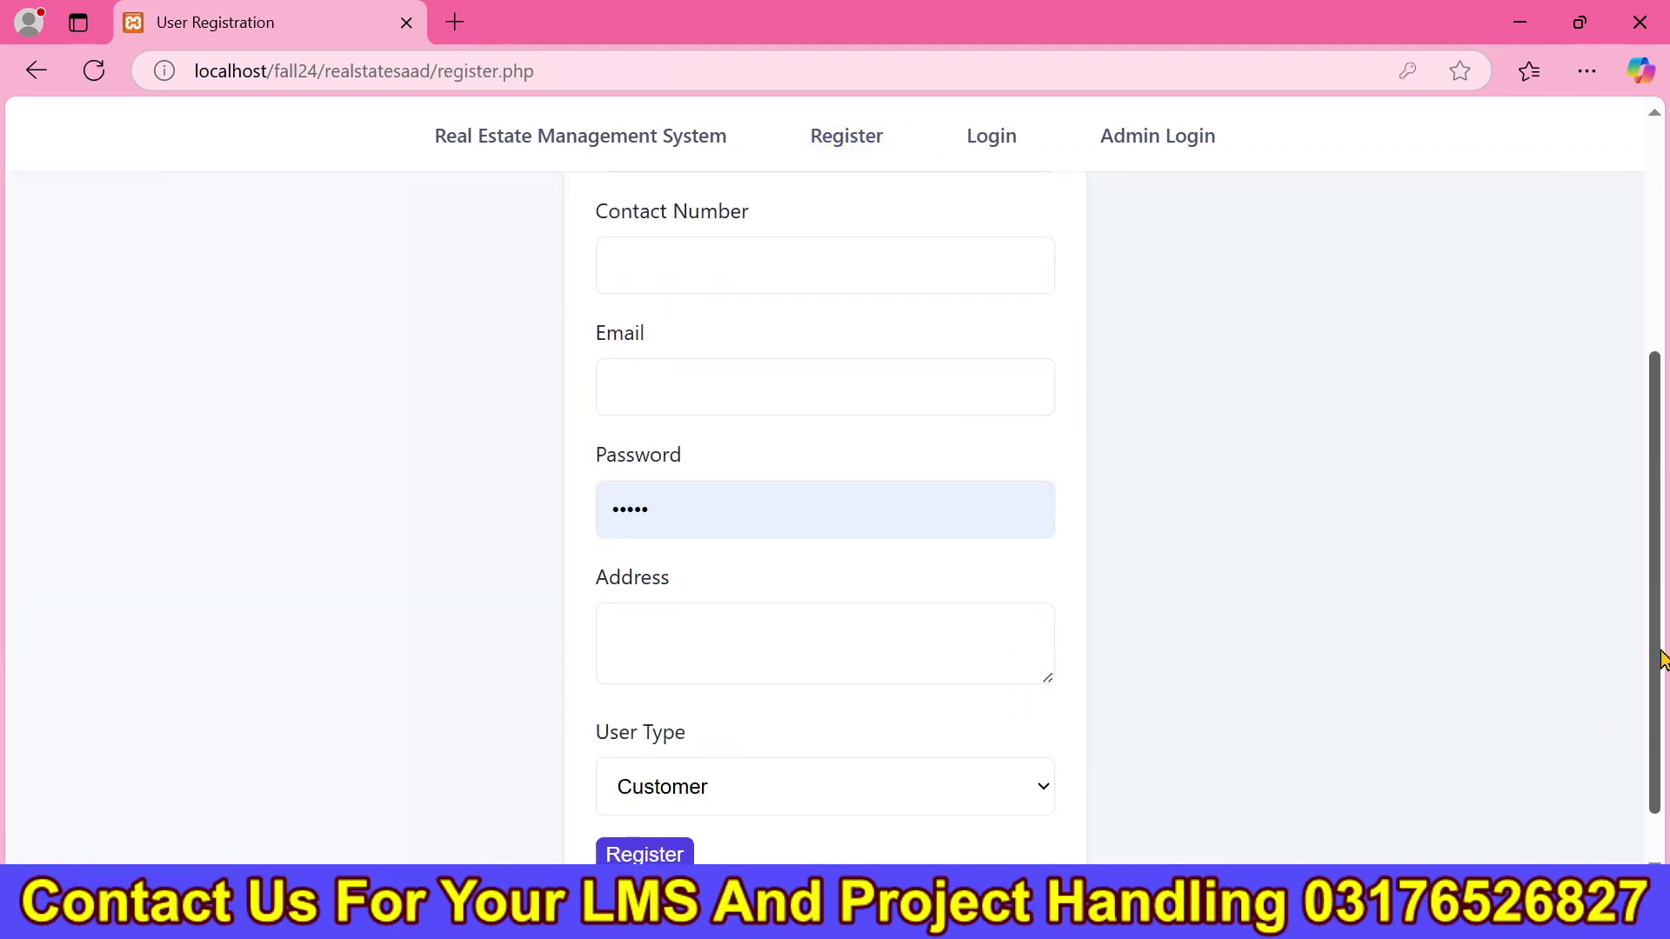
click(950, 792)
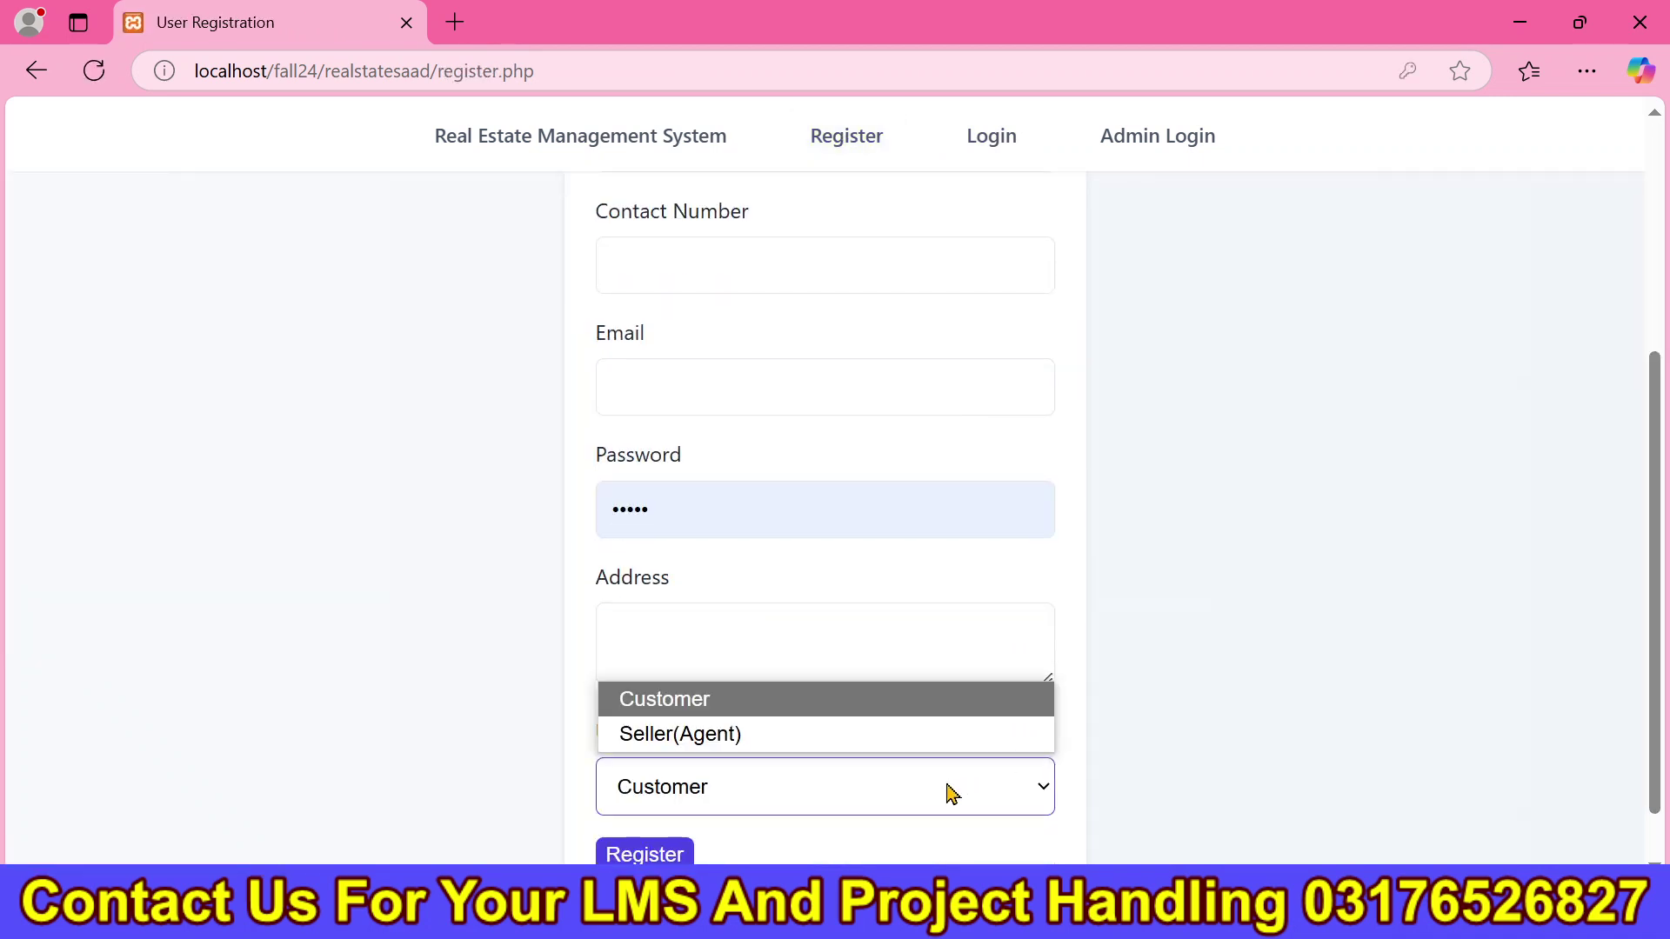
click(952, 793)
drag(1655, 546, 1648, 320)
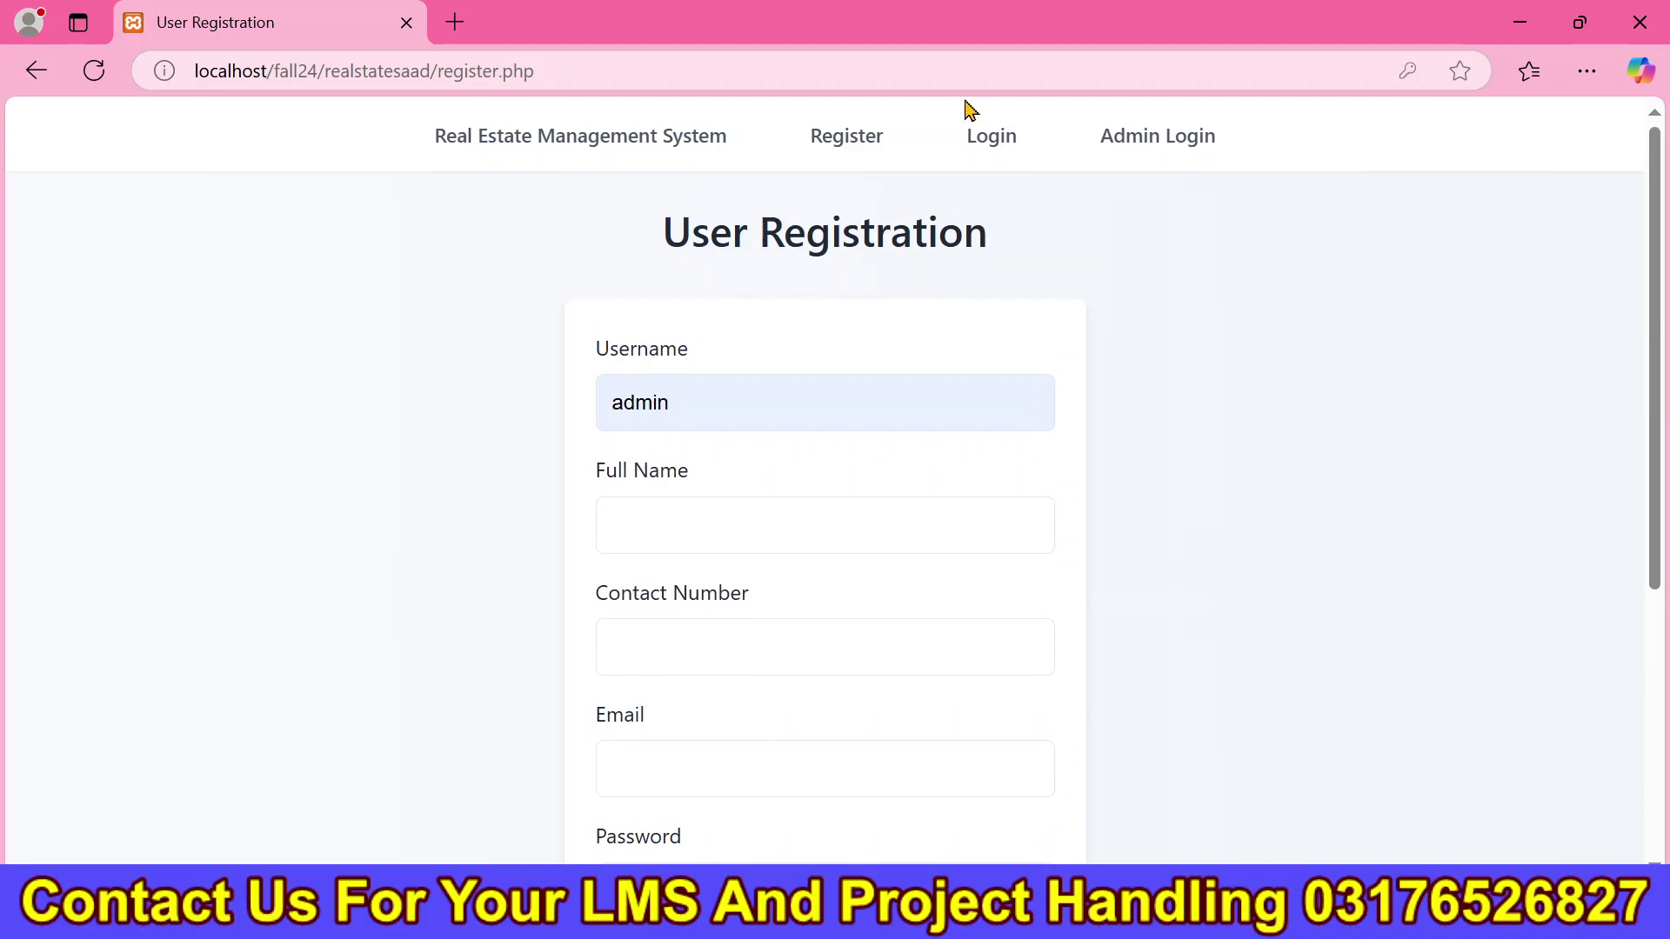
Attempt a user login with a new username and password, which fails with 'Username does not exist.'.
click(992, 136)
drag(771, 395, 561, 415)
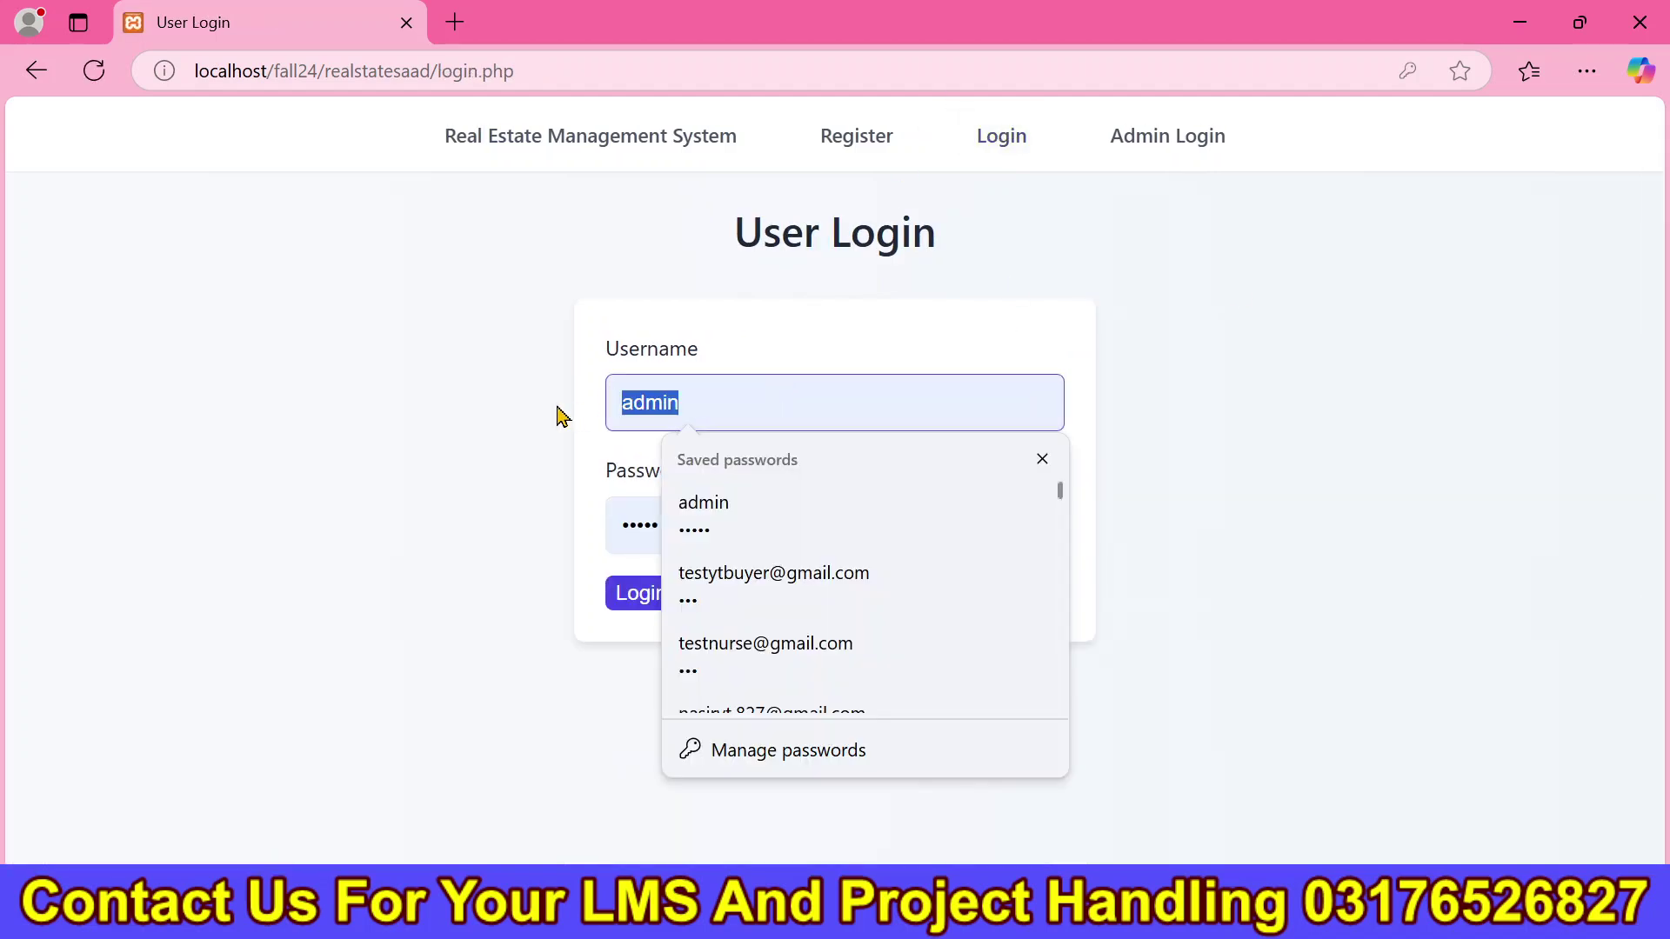
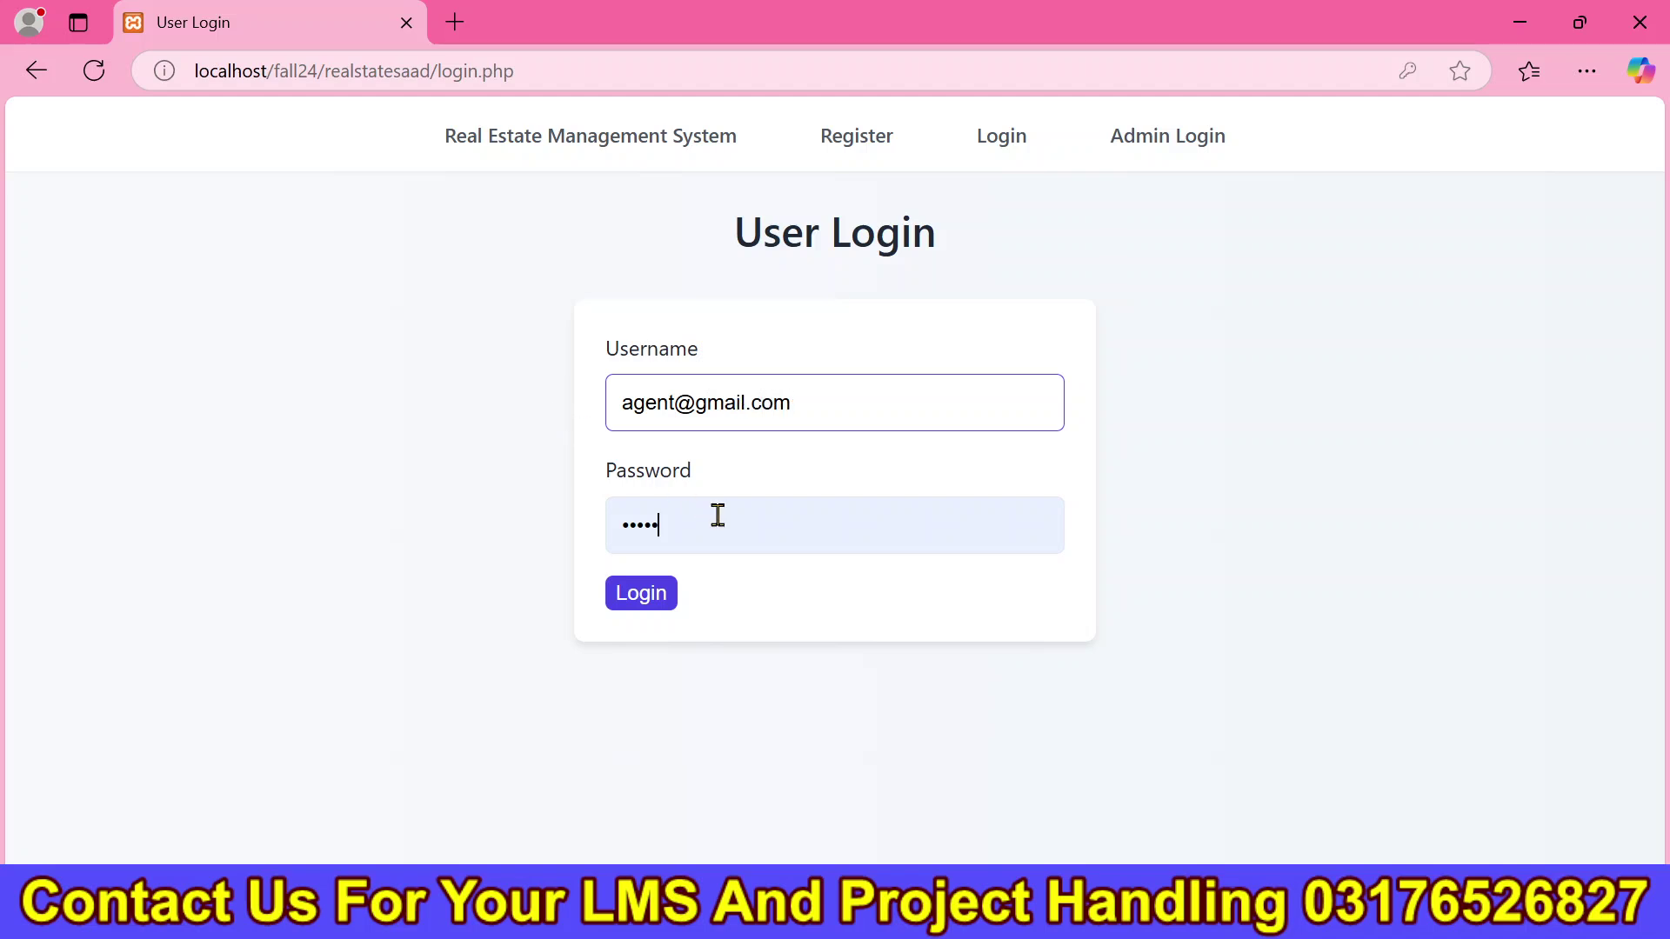
double_click(718, 516)
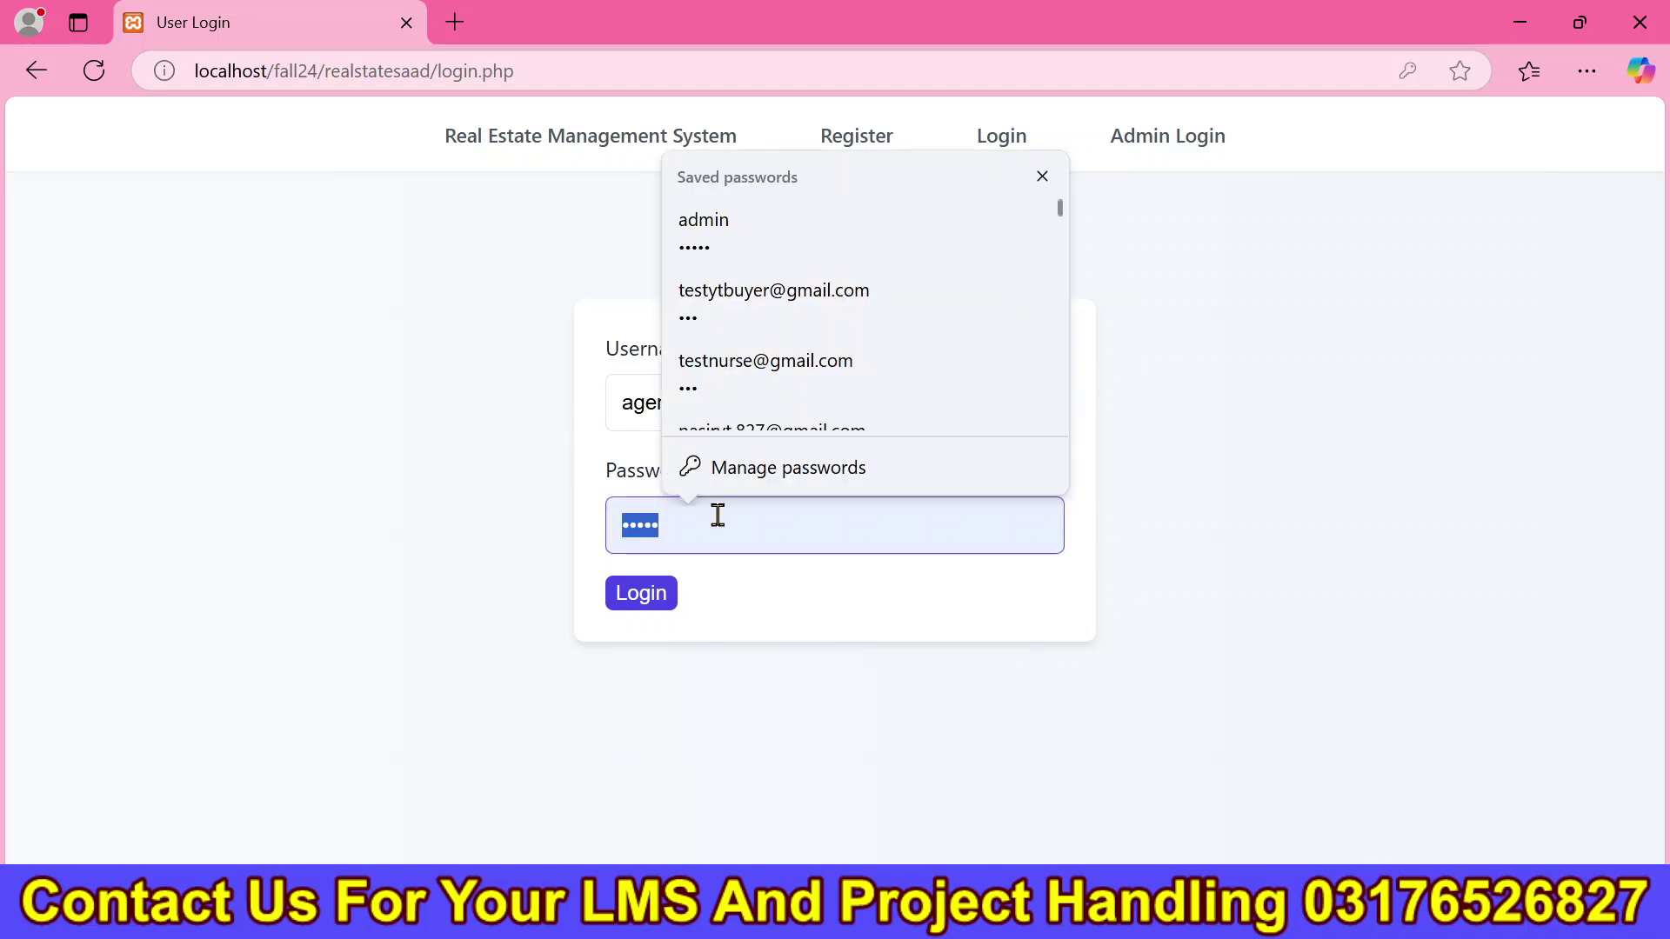
text(••)
click(664, 593)
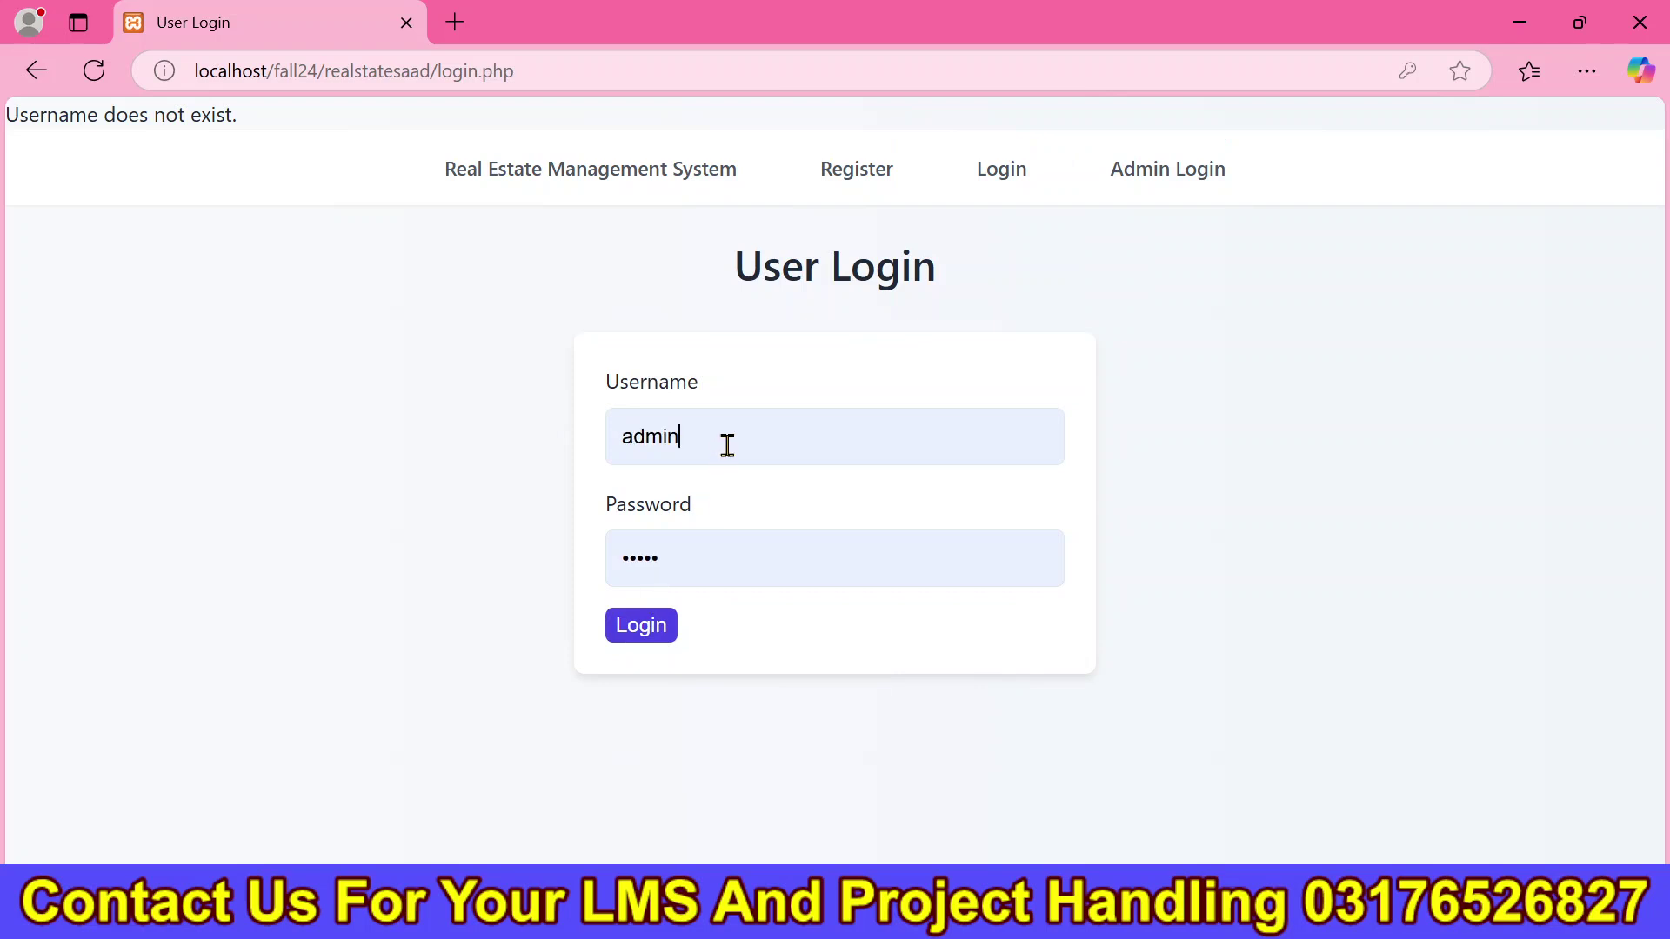
Replace the username with 'agent' and step into the saved login suggestions.
drag(727, 445, 600, 460)
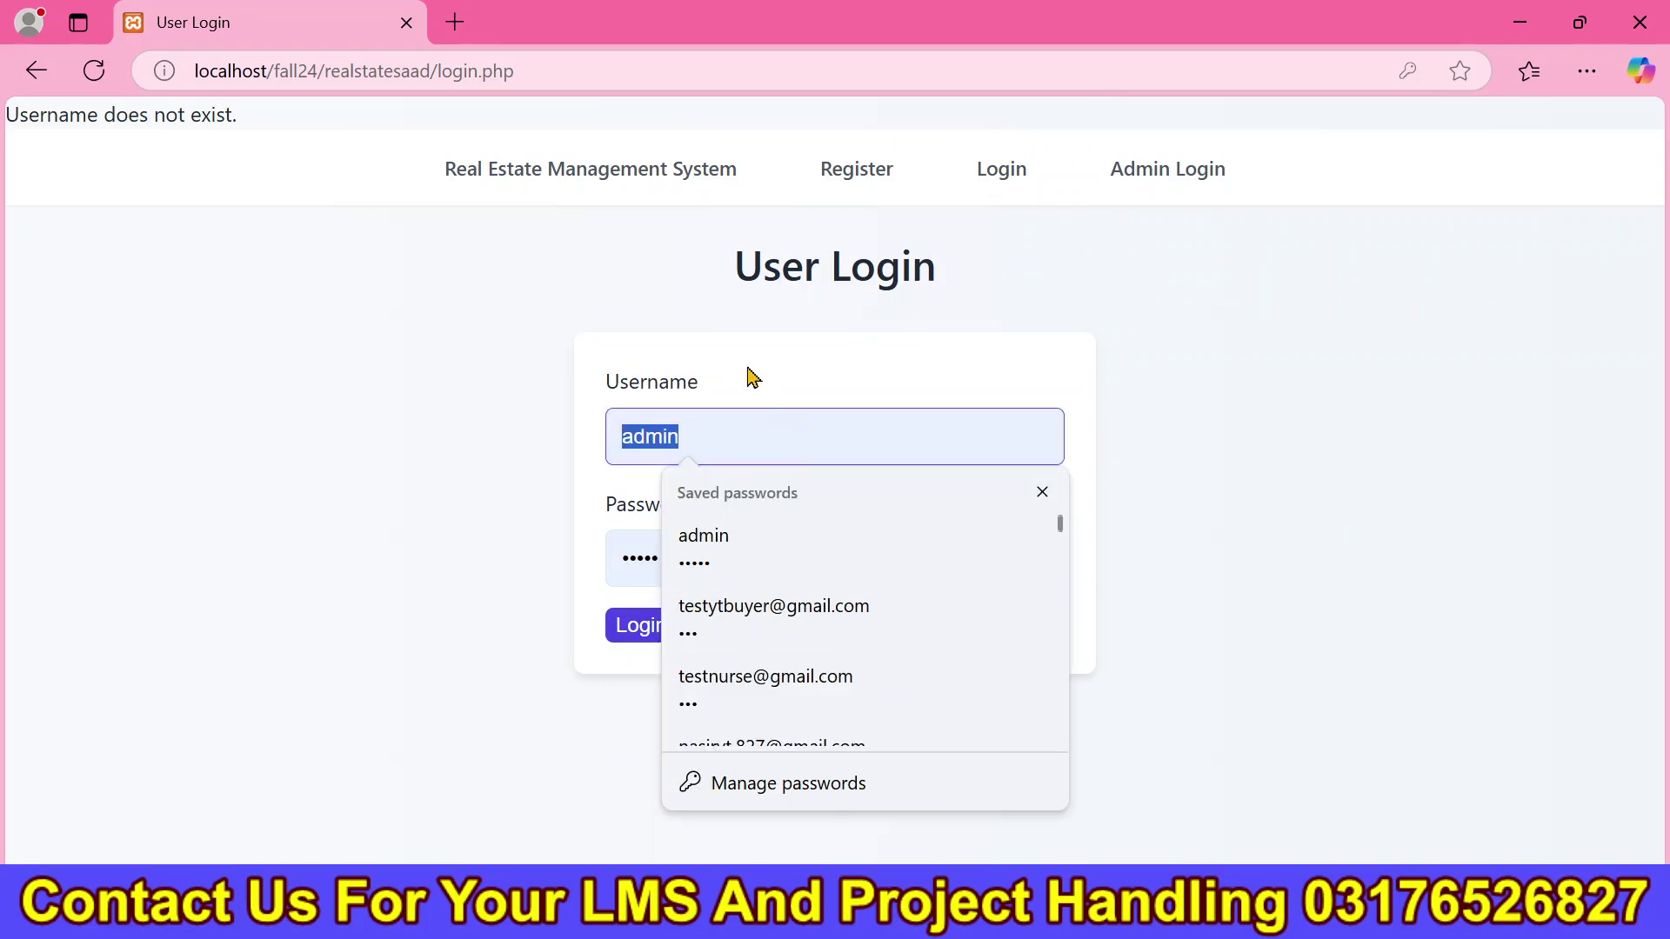
text(aget)
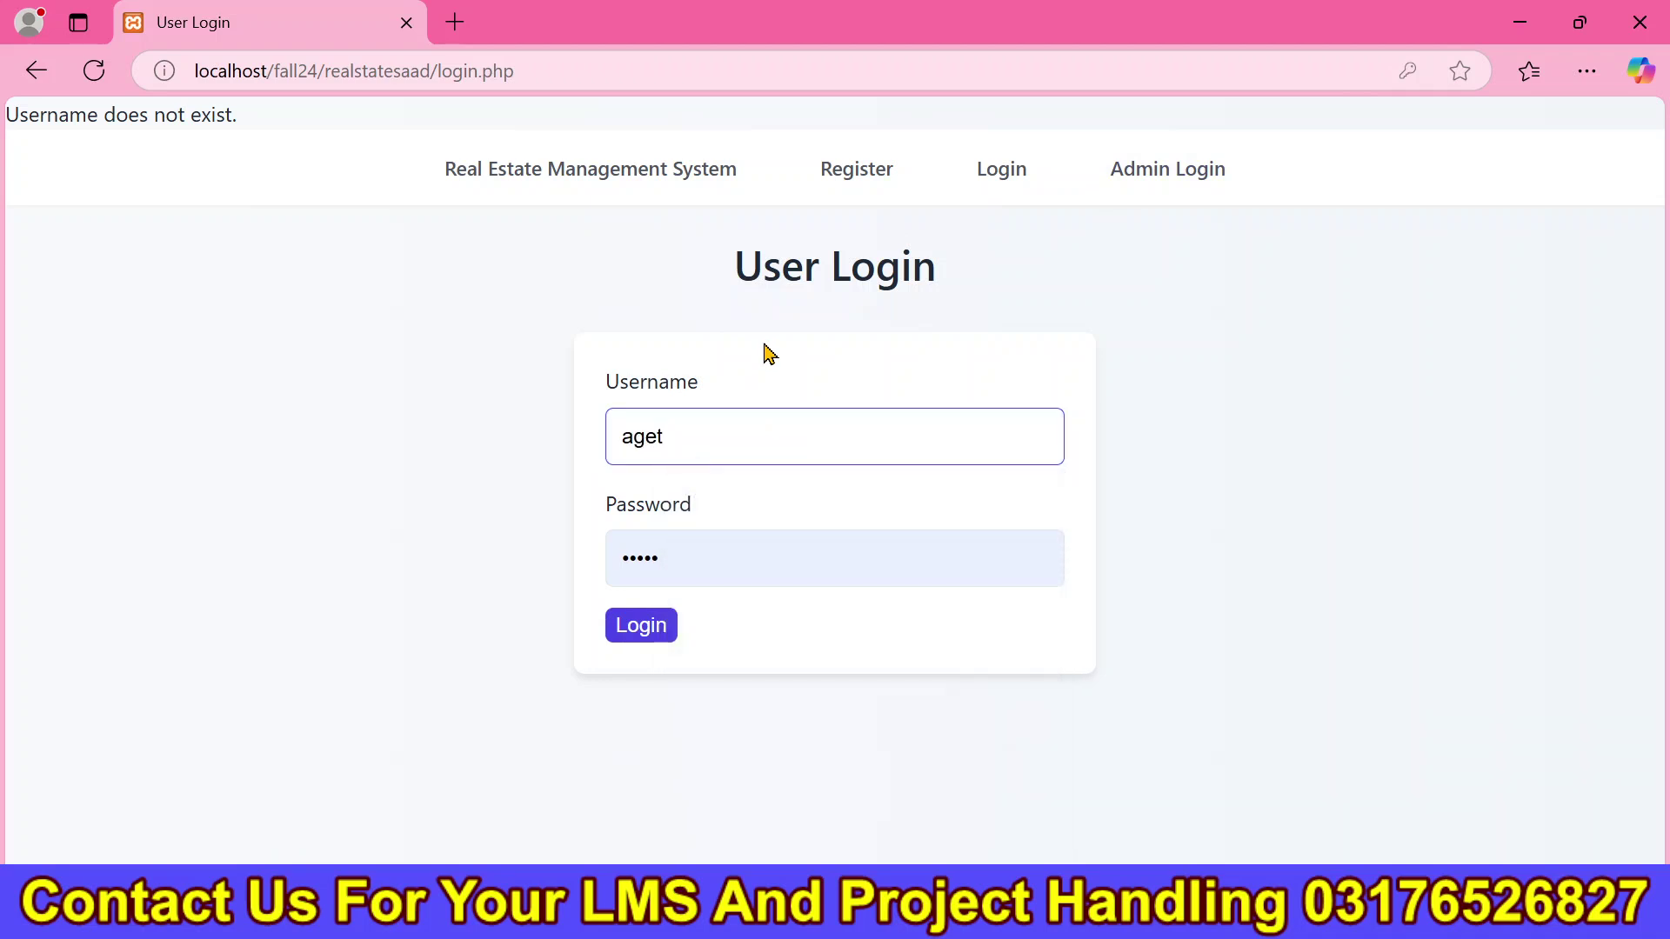
key(BackSpace)
text(nt)
key(Down)
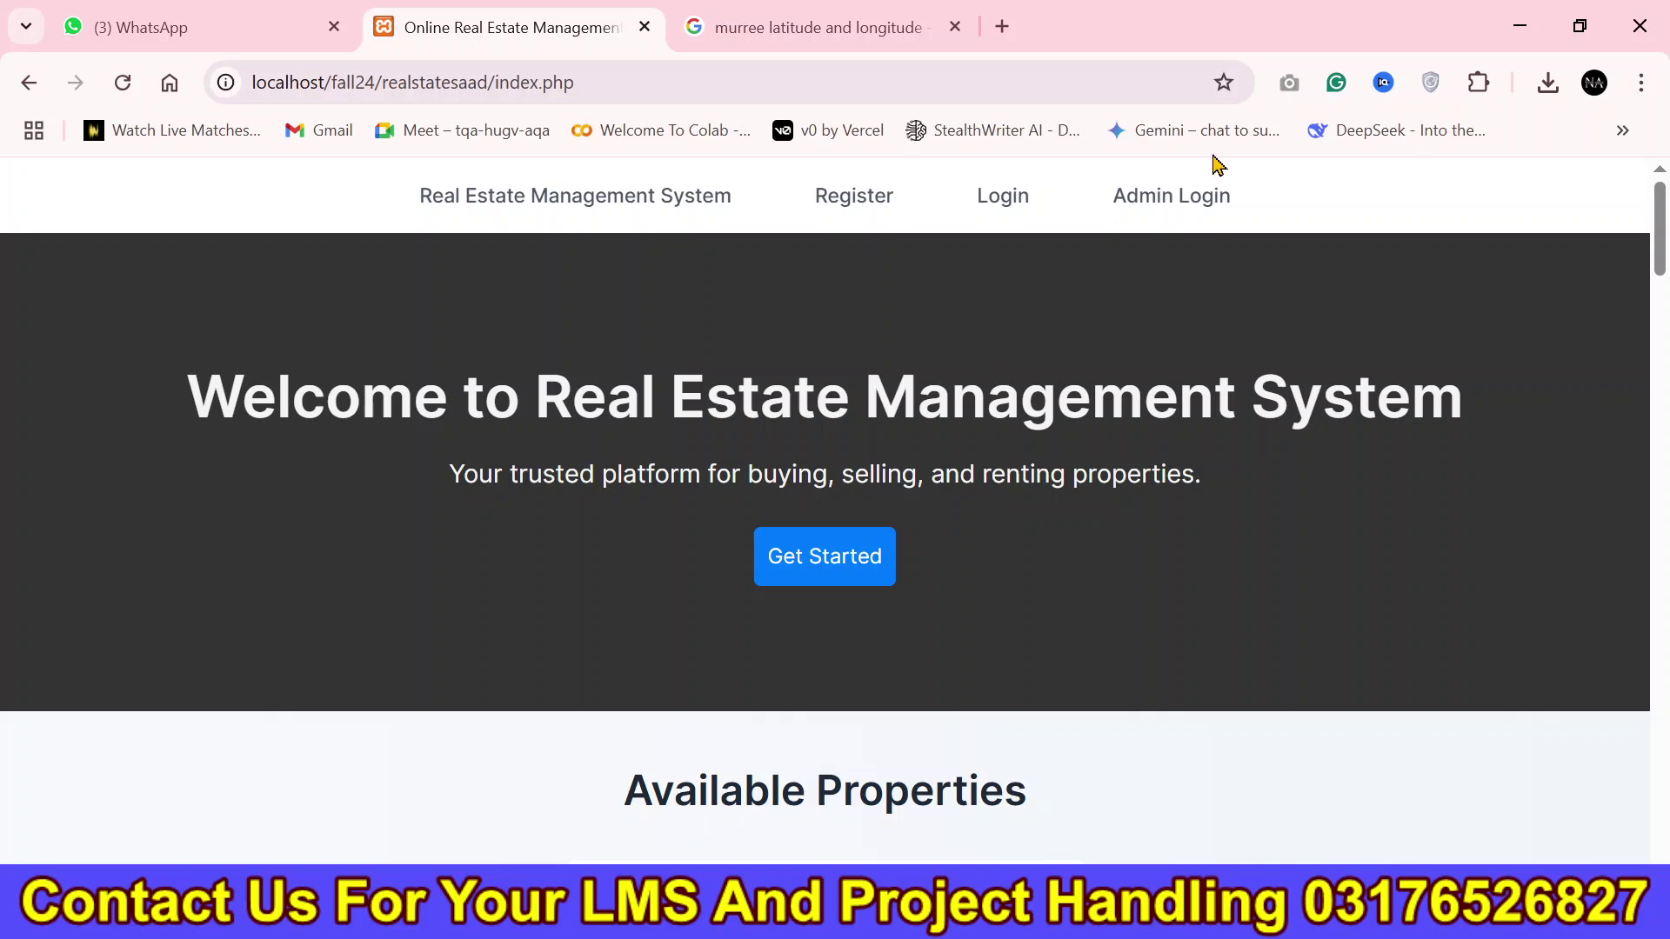
Sign in through Admin Login with the saved admin credentials and dismiss the breach warning.
click(1192, 196)
triple_click(907, 509)
text(admin)
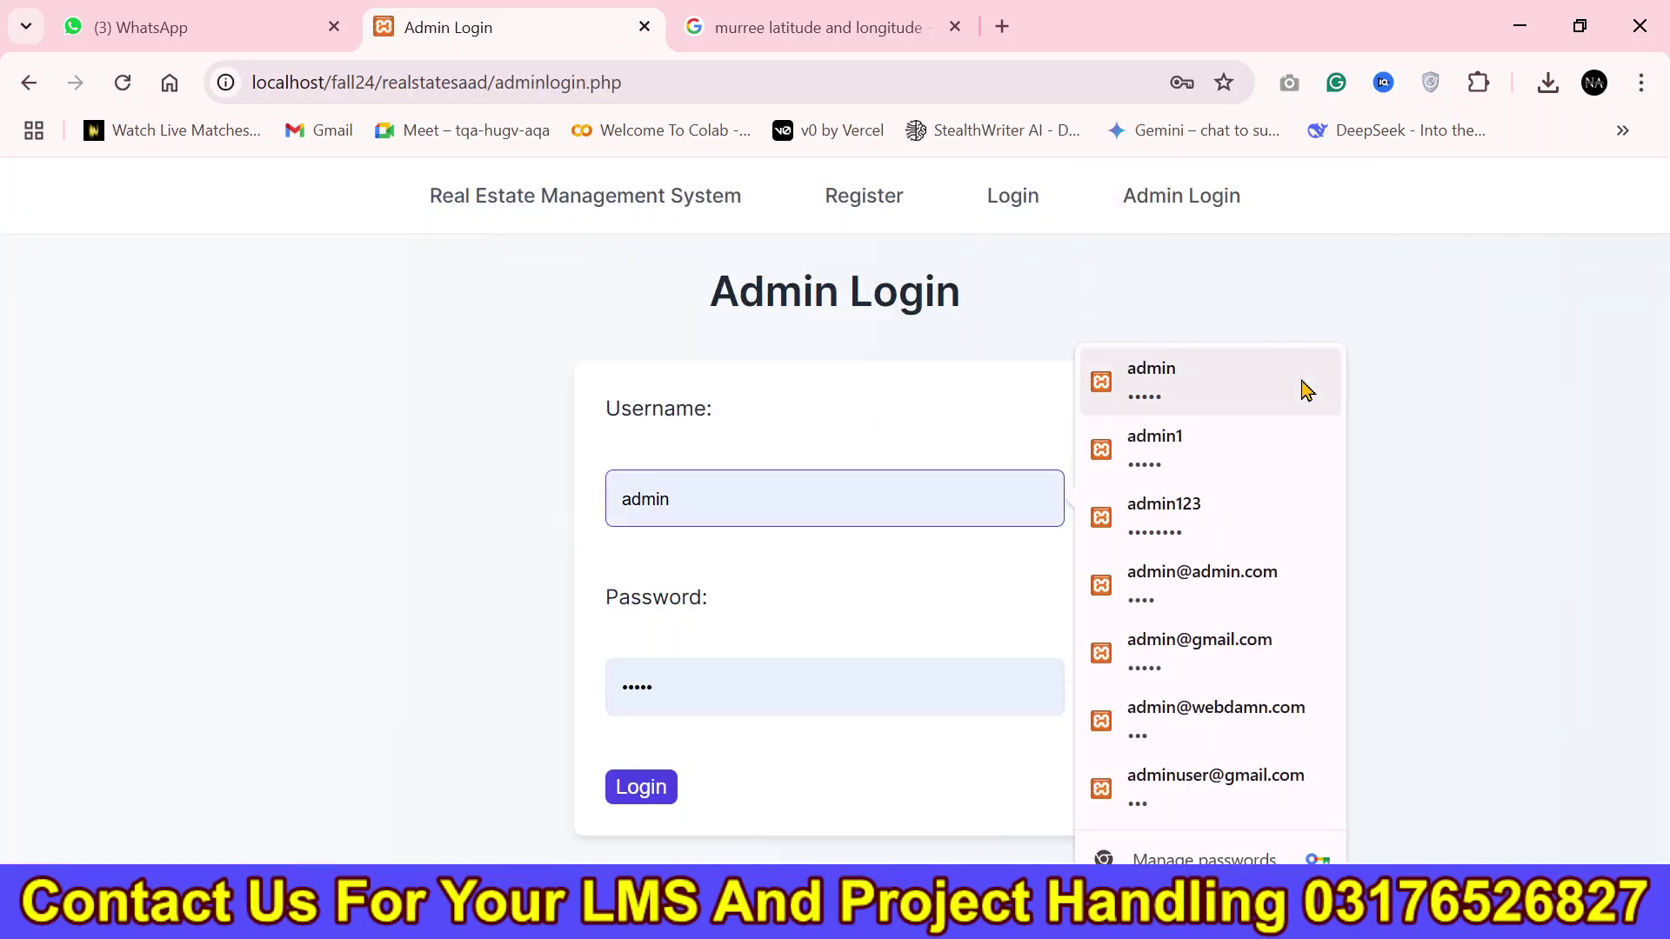
click(1307, 390)
click(665, 789)
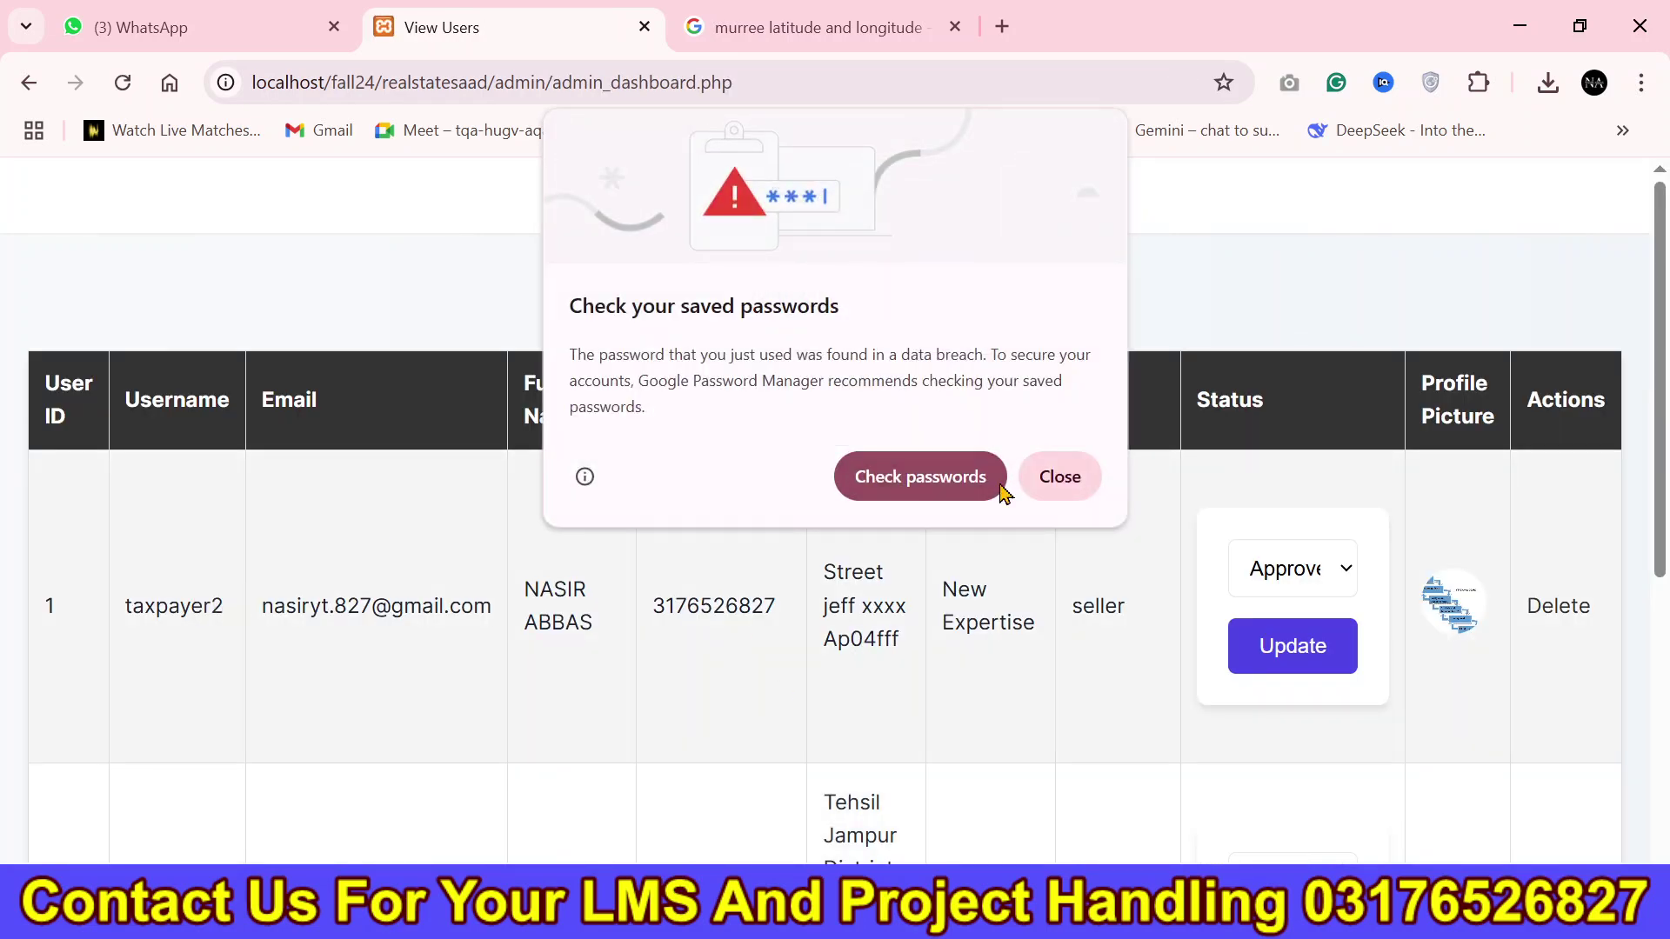
click(1066, 478)
Copy the seller's username from the users table into Edge's User Login form.
scroll(1629, 719, down, 5)
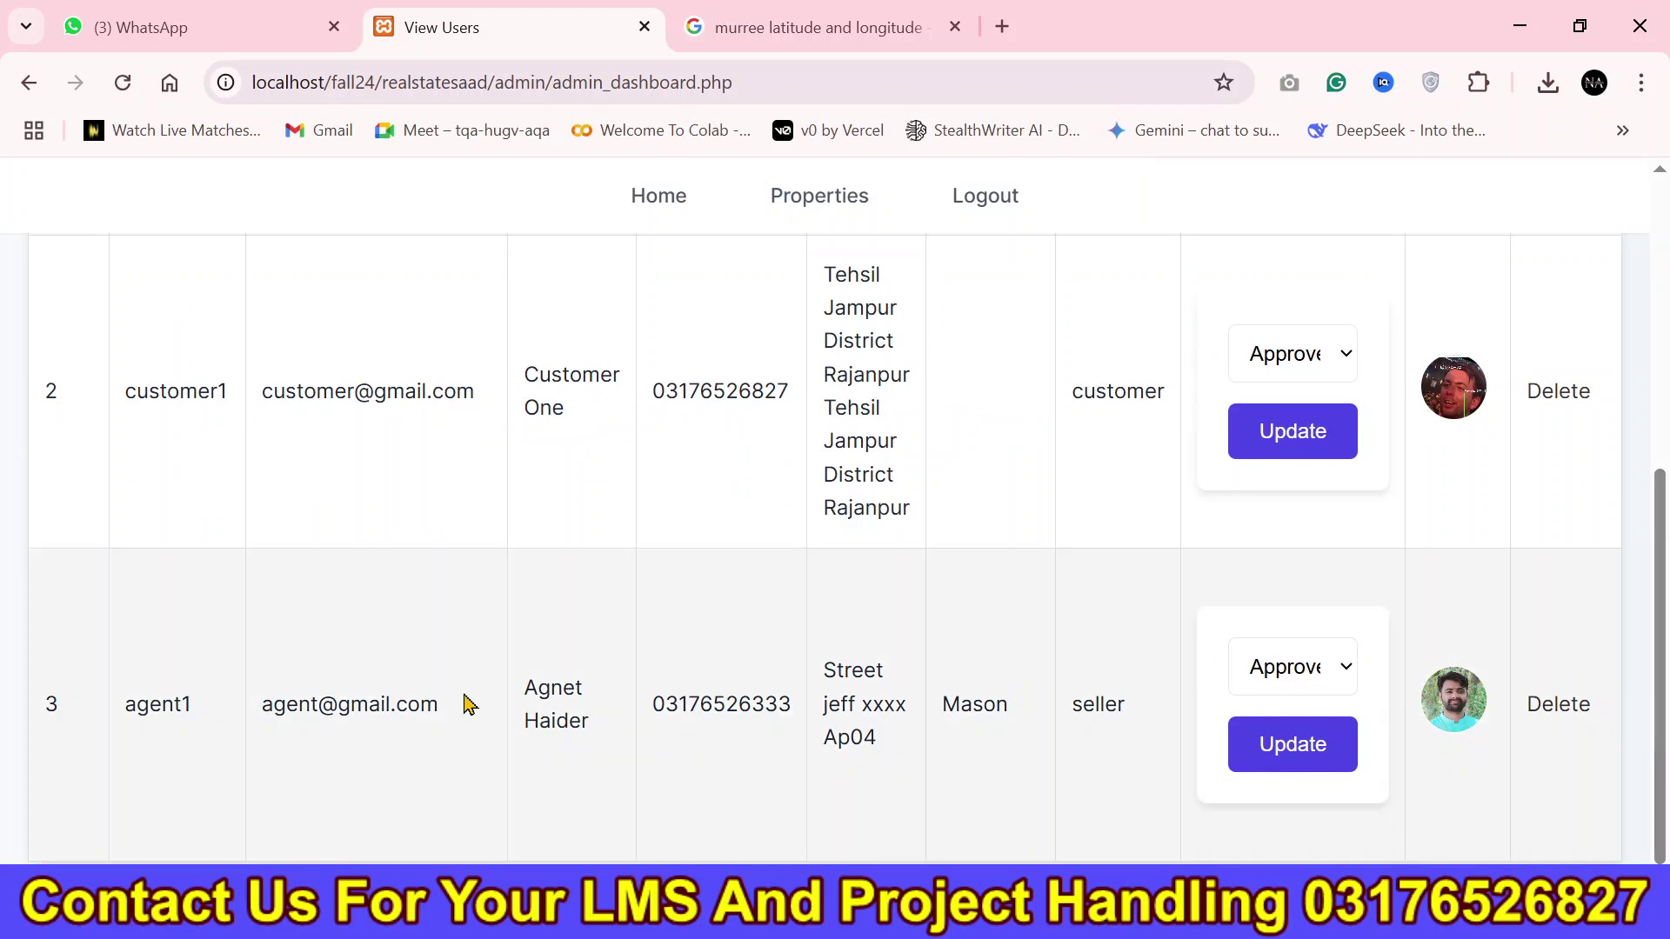
double_click(158, 703)
key(ctrl+c)
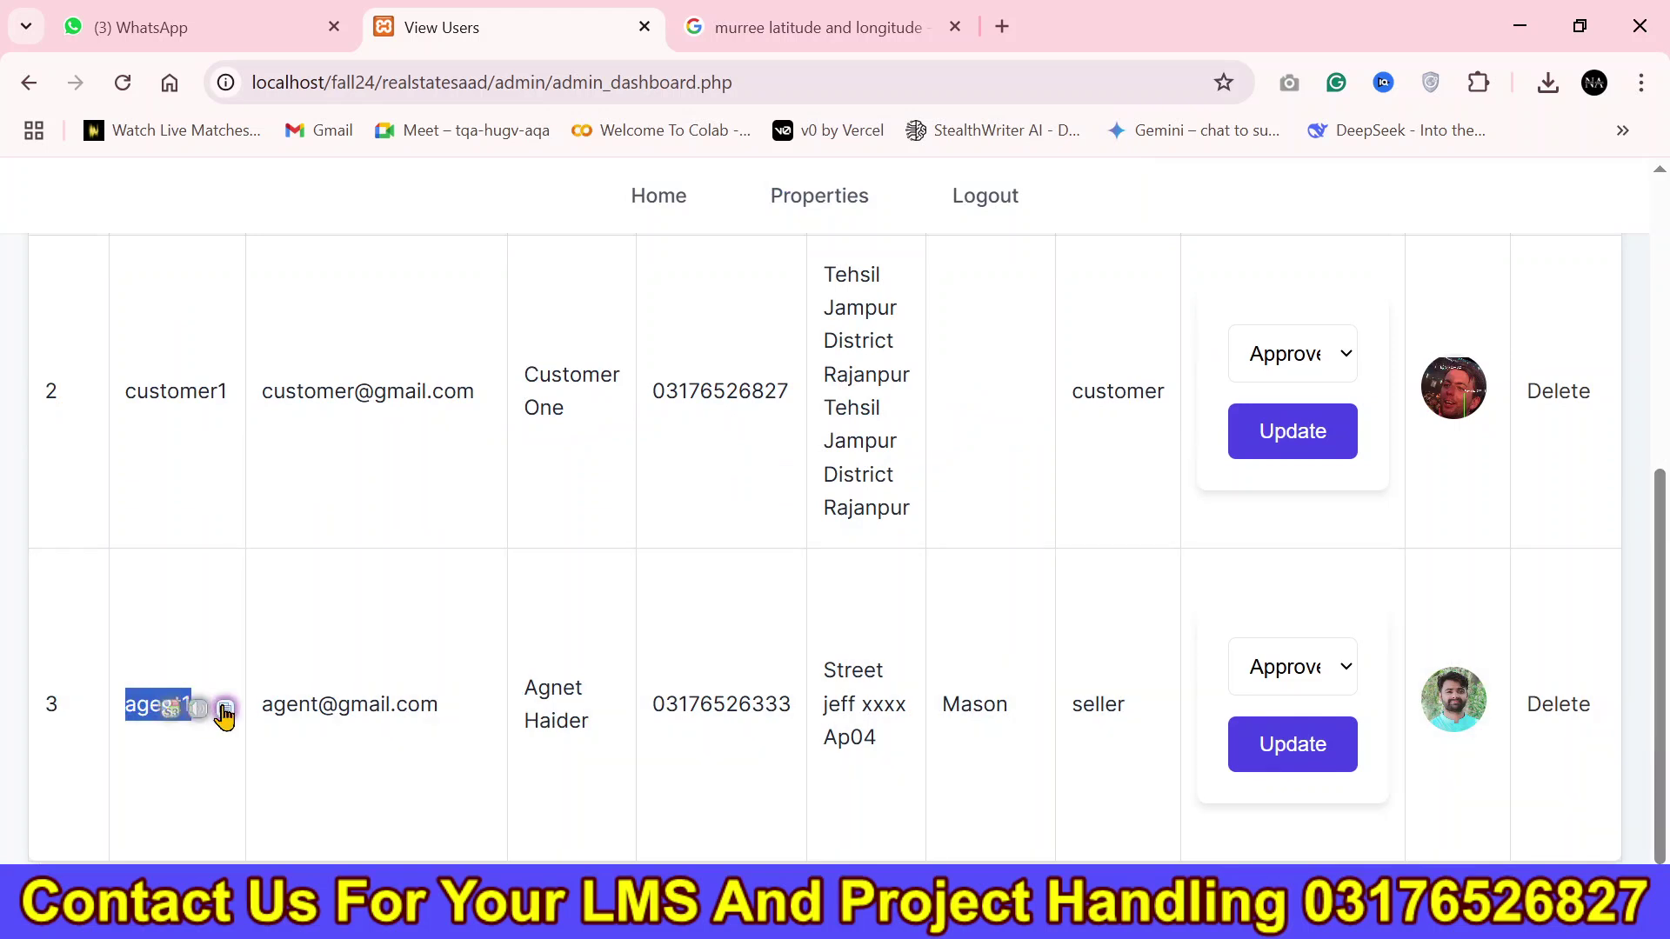
key(alt+Tab)
click(689, 458)
key(ctrl+a)
key(ctrl+v)
click(689, 566)
key(ctrl+a)
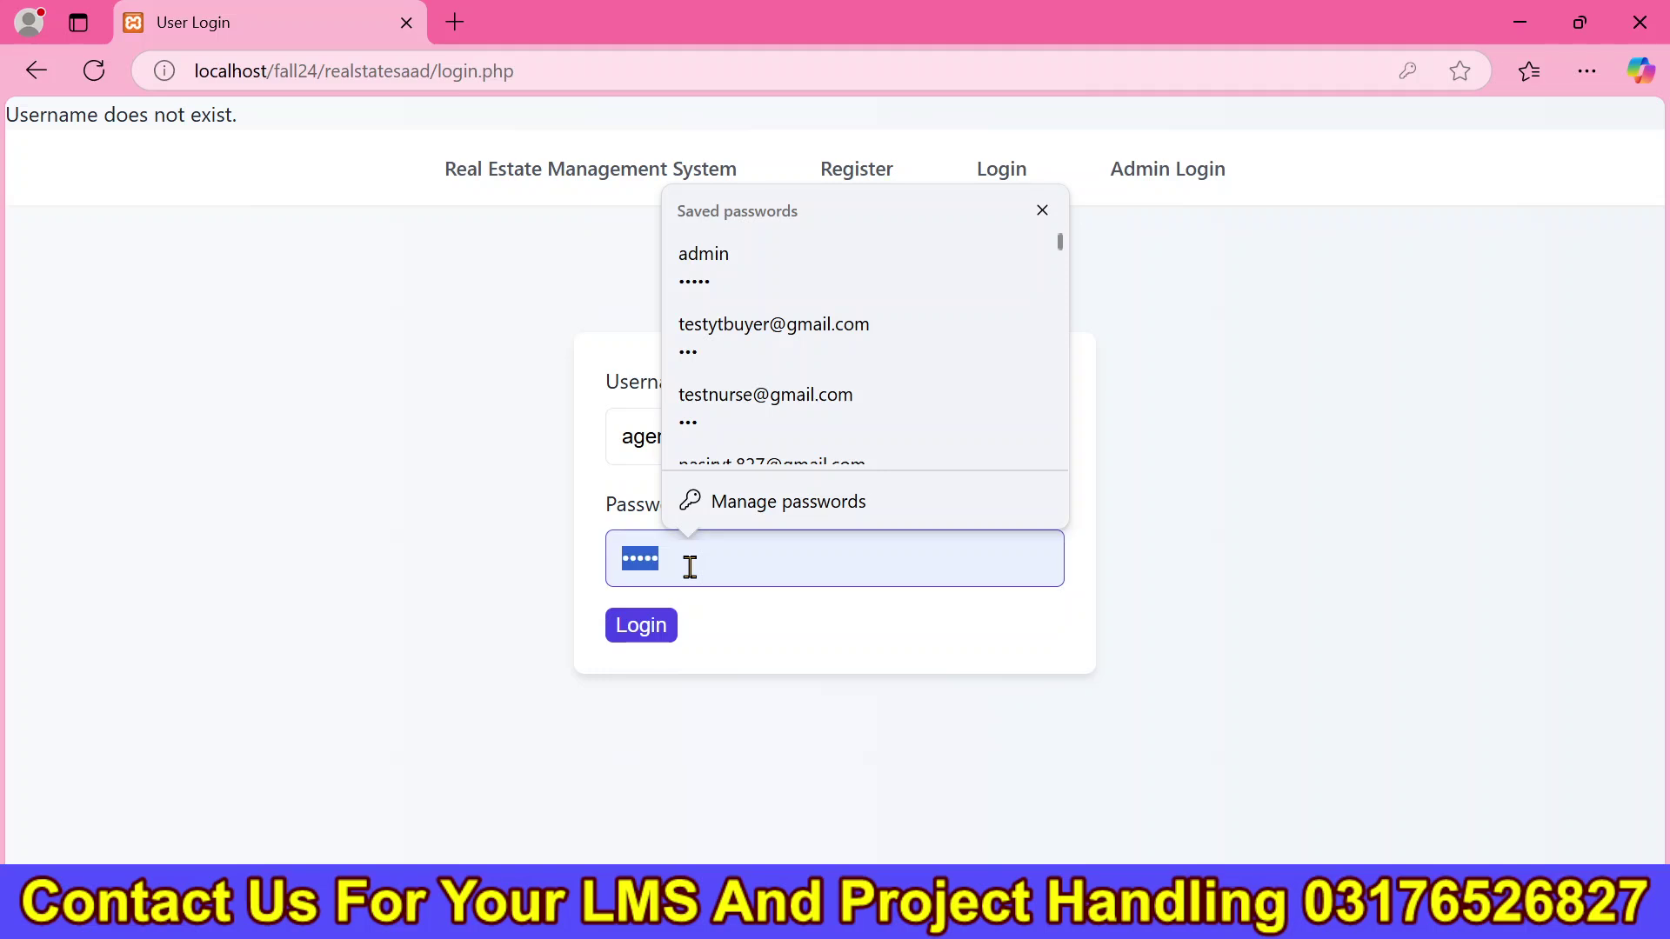
Submit the seller's password and save it in the browser.
text(123)
key(Return)
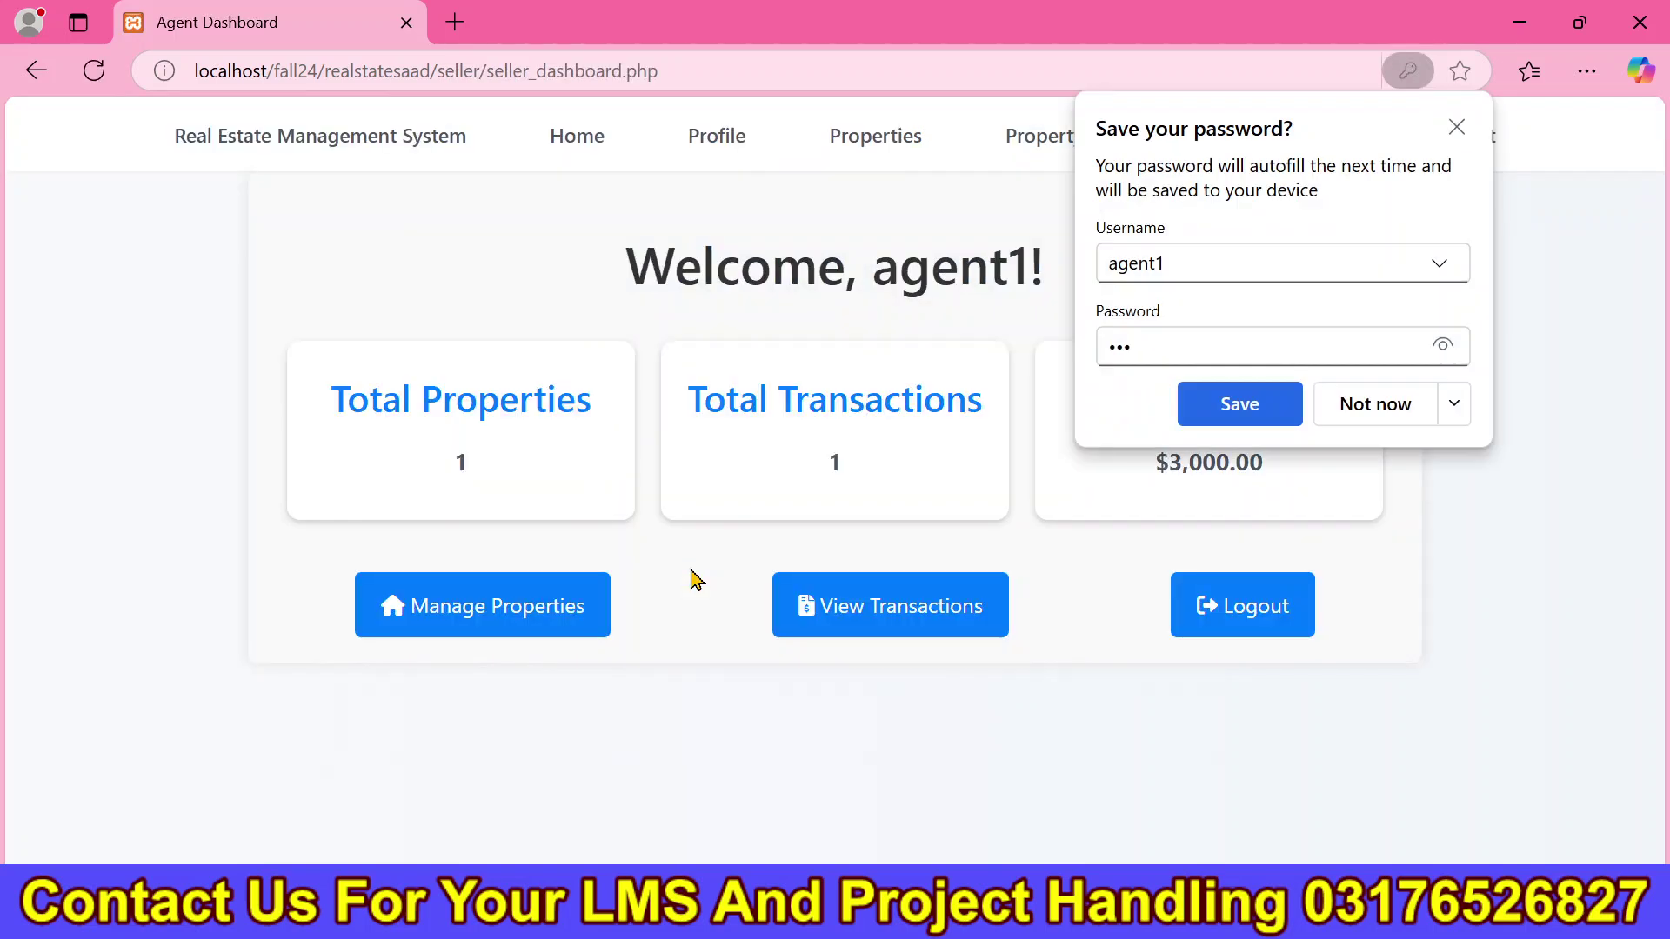
click(1220, 421)
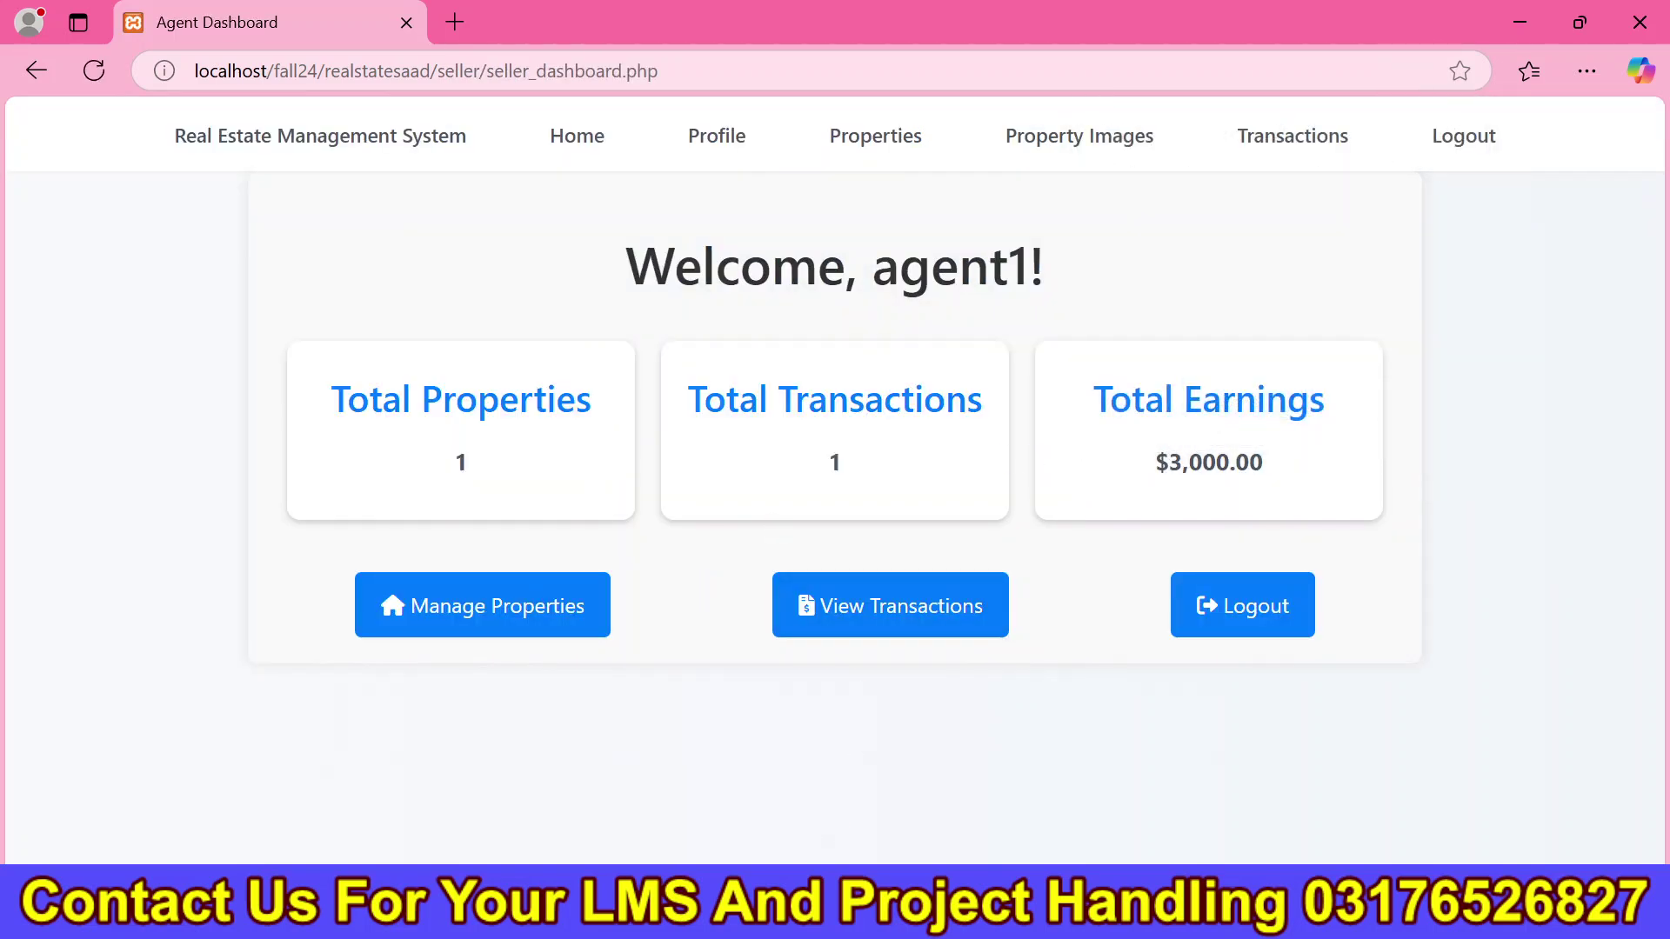
Log the customer in with the copied username, then open the seller's Update Profile page.
key(alt+Tab)
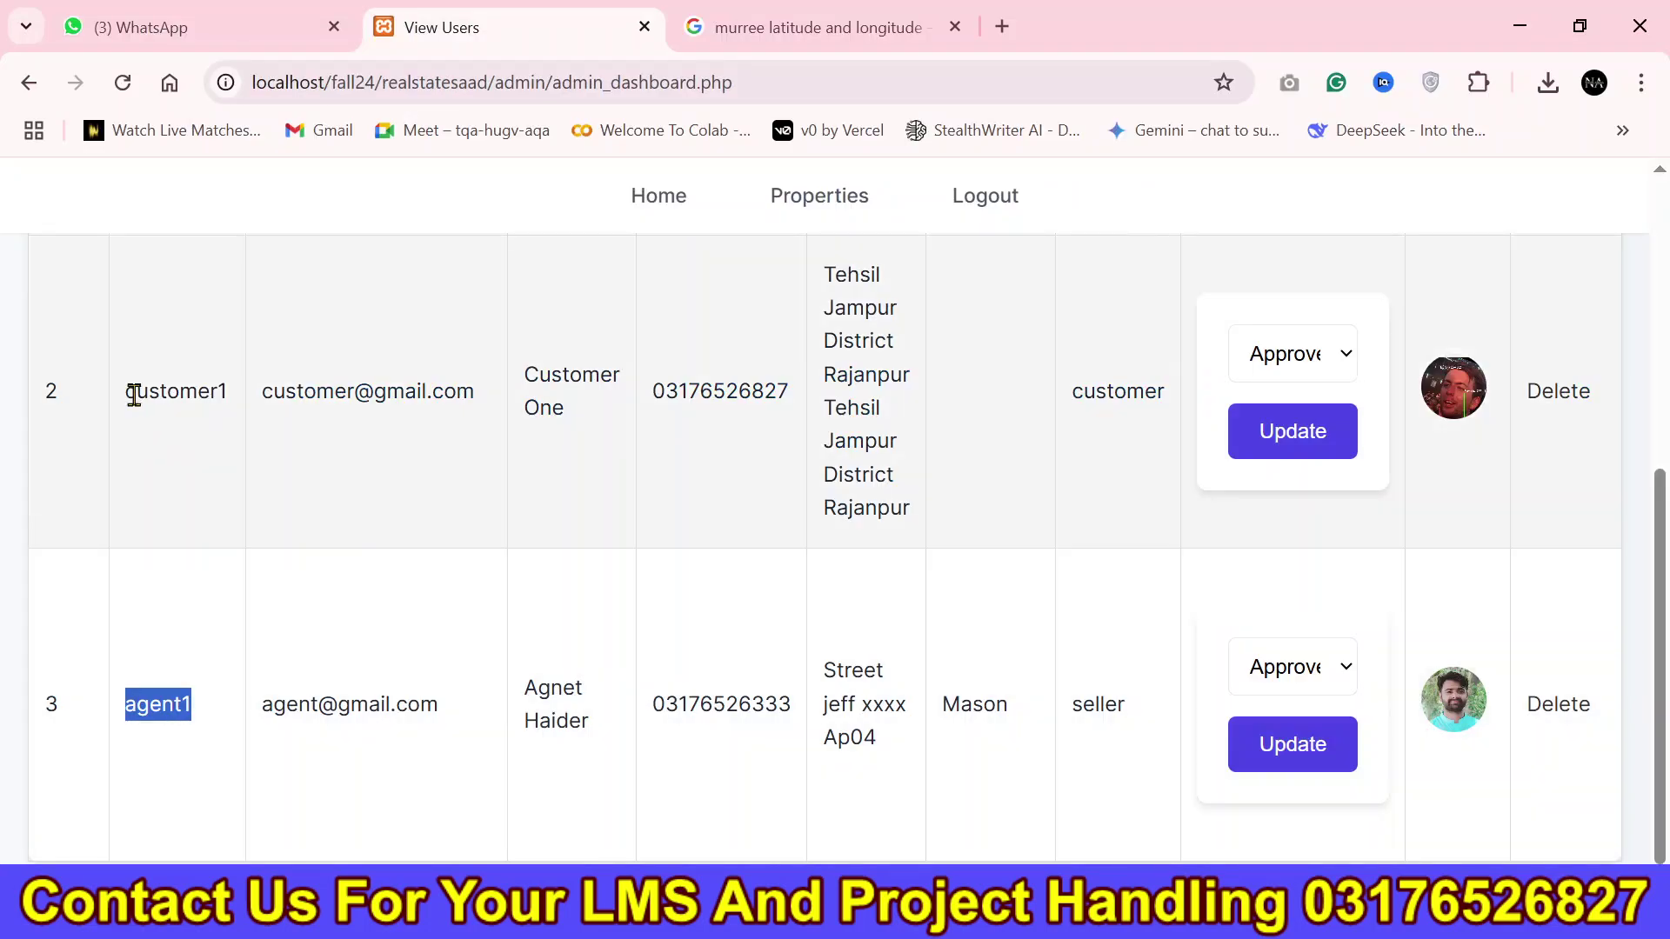
drag(129, 390, 265, 403)
click(297, 407)
key(alt+Tab)
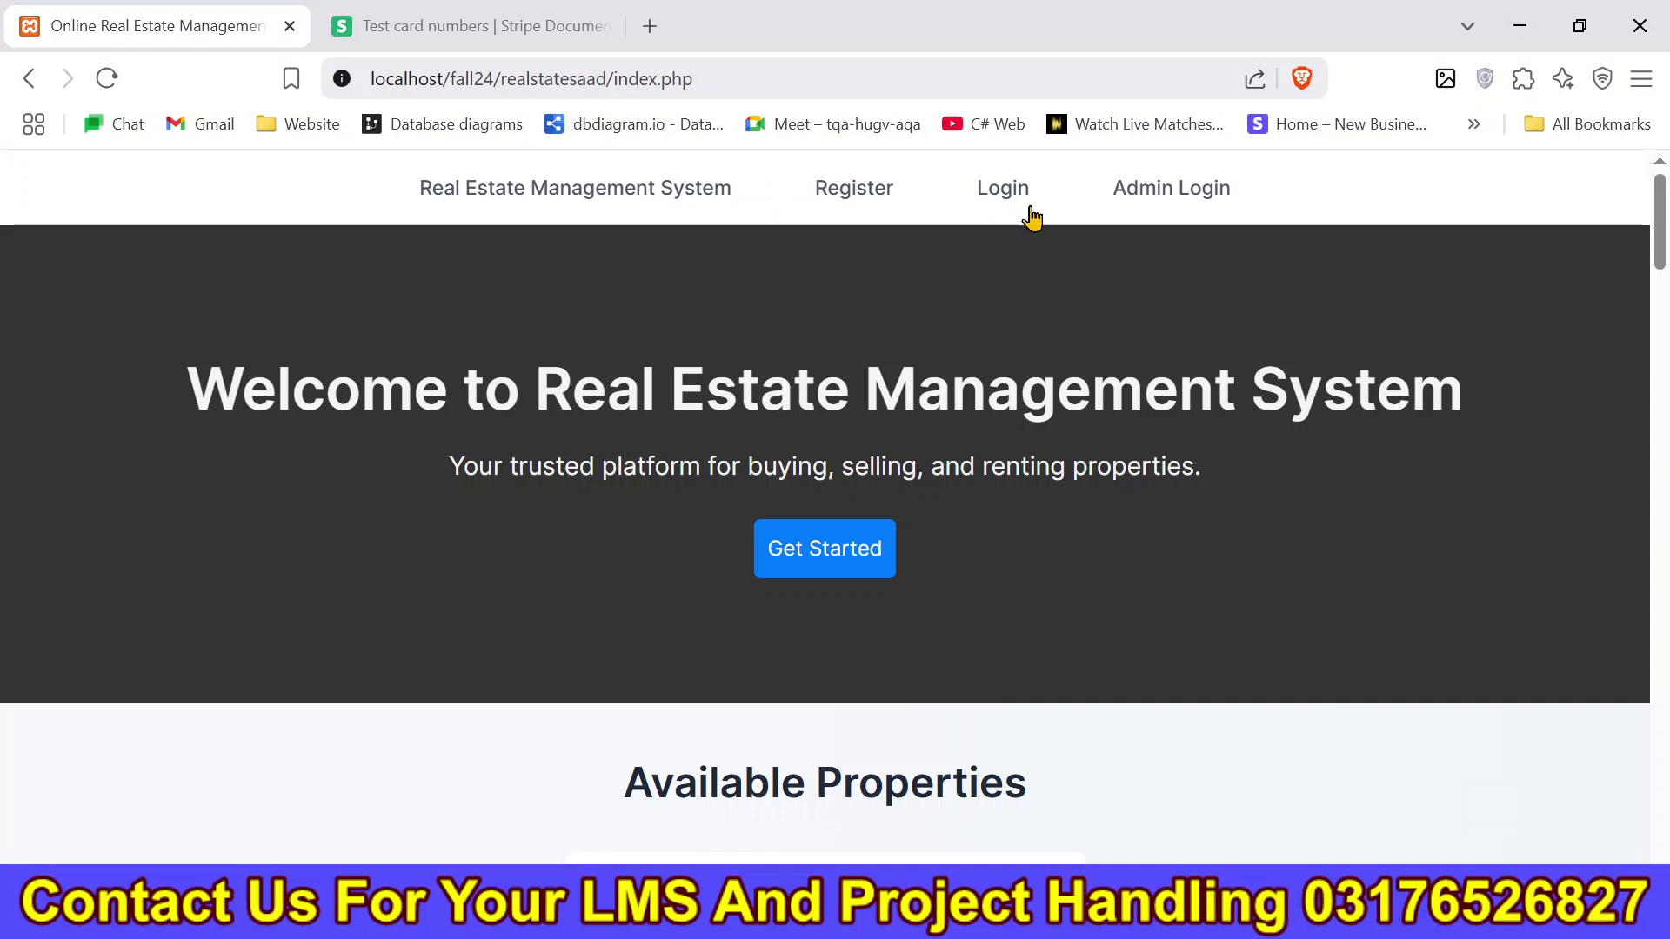
click(1023, 201)
click(742, 455)
key(ctrl+v)
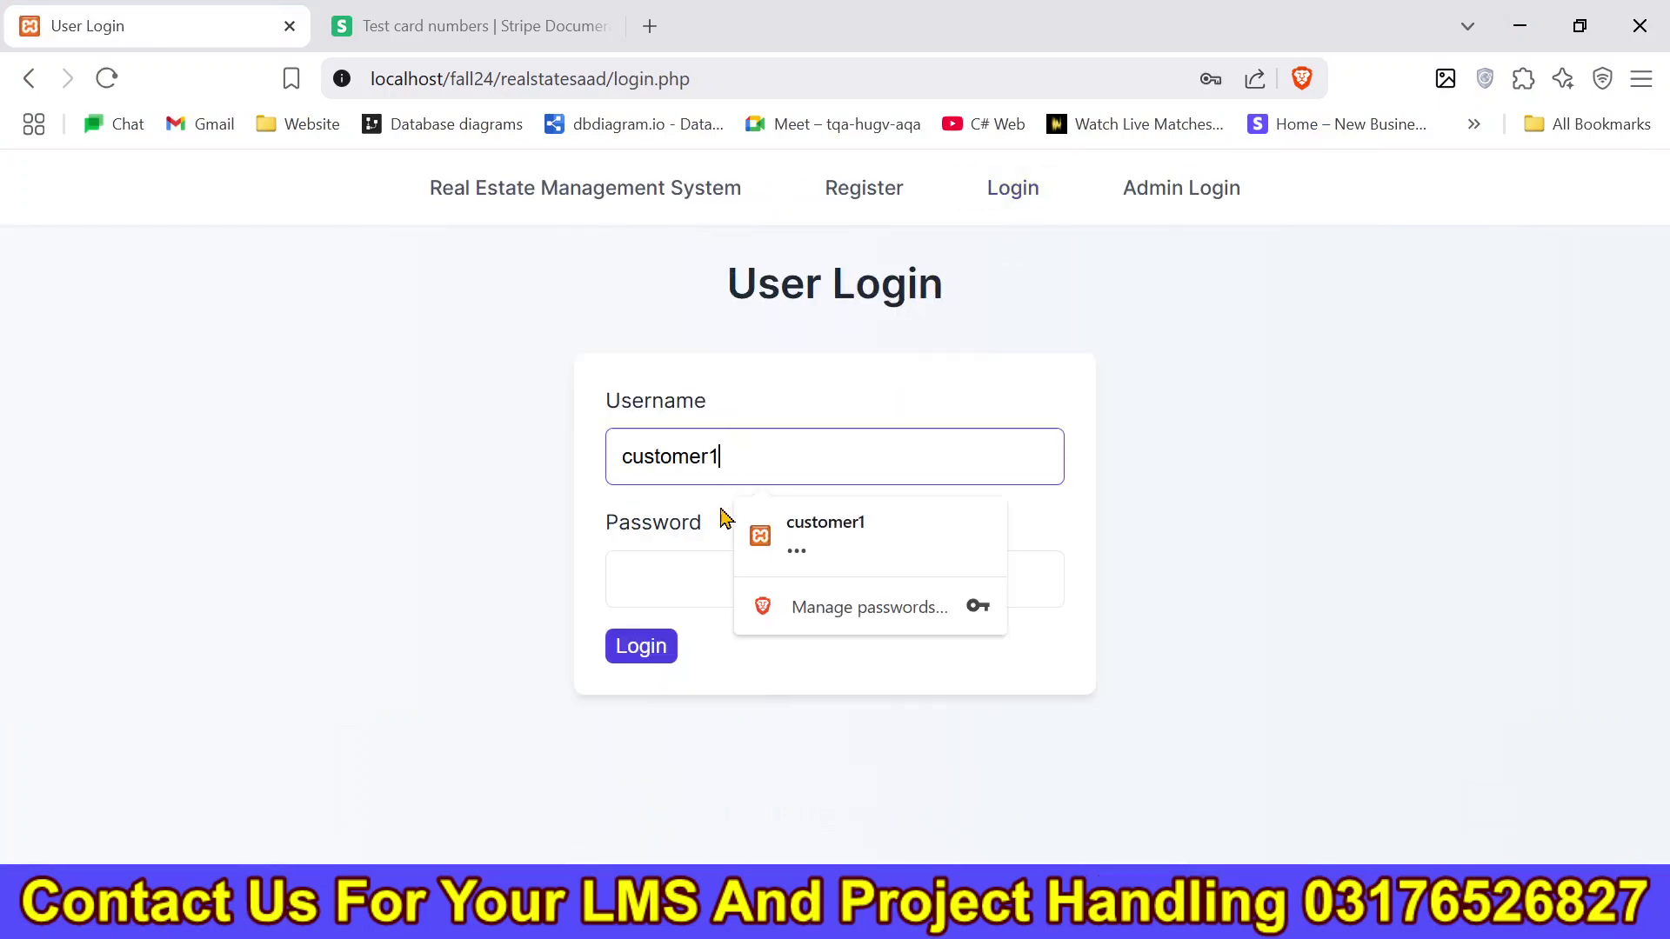
click(827, 548)
click(641, 665)
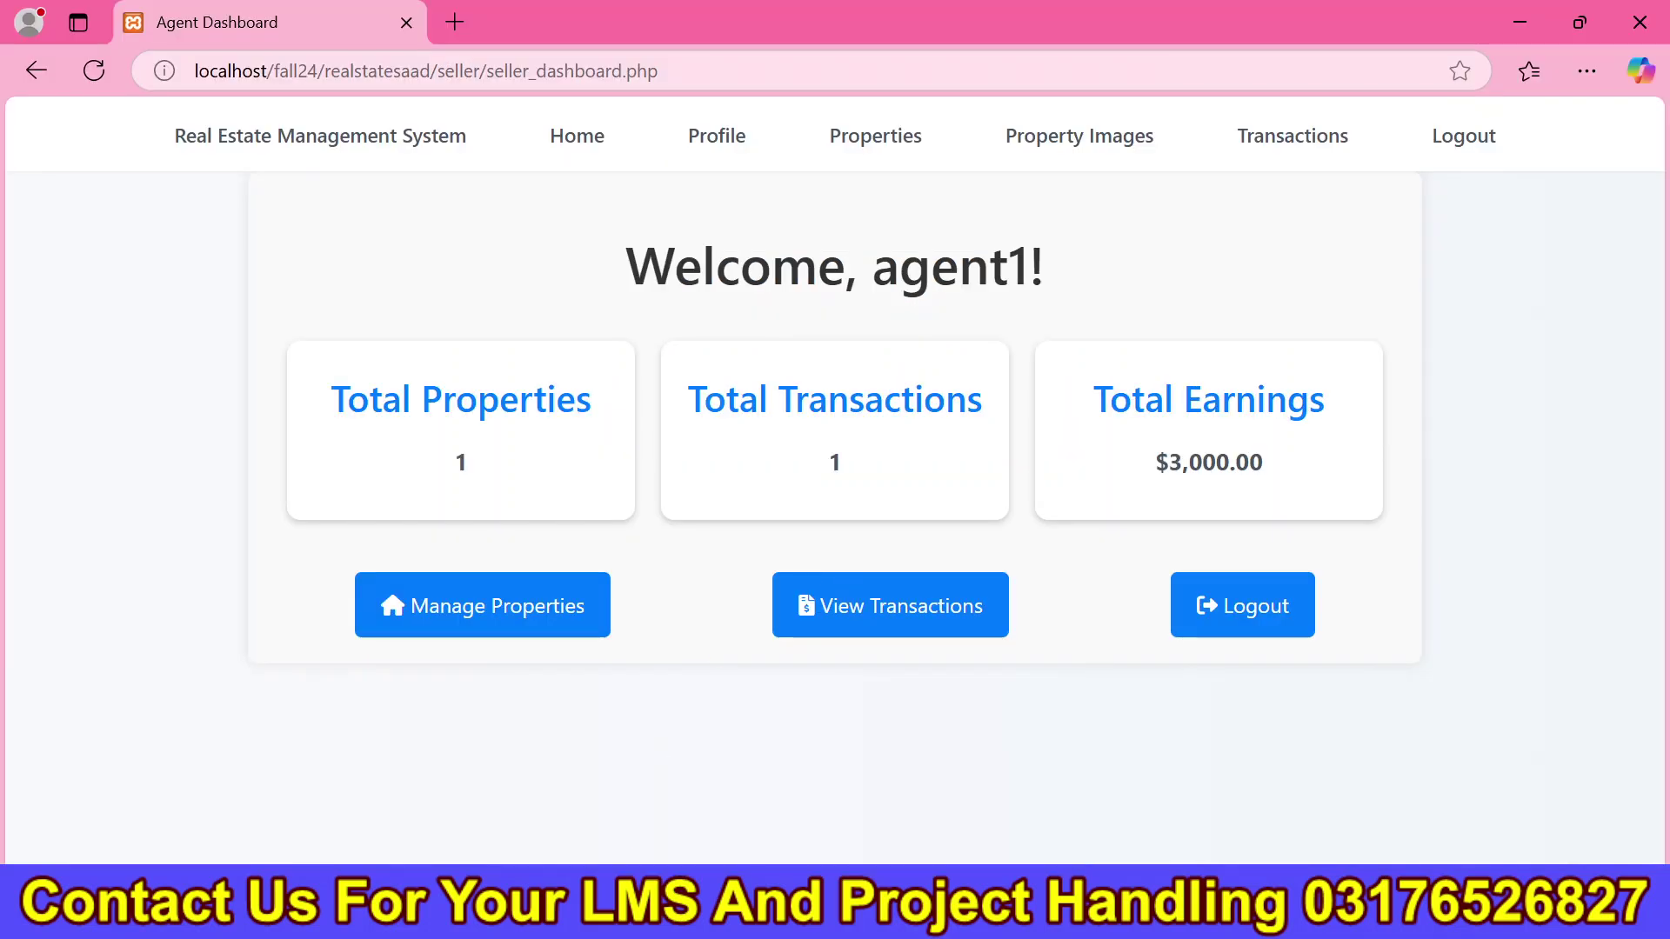
click(695, 133)
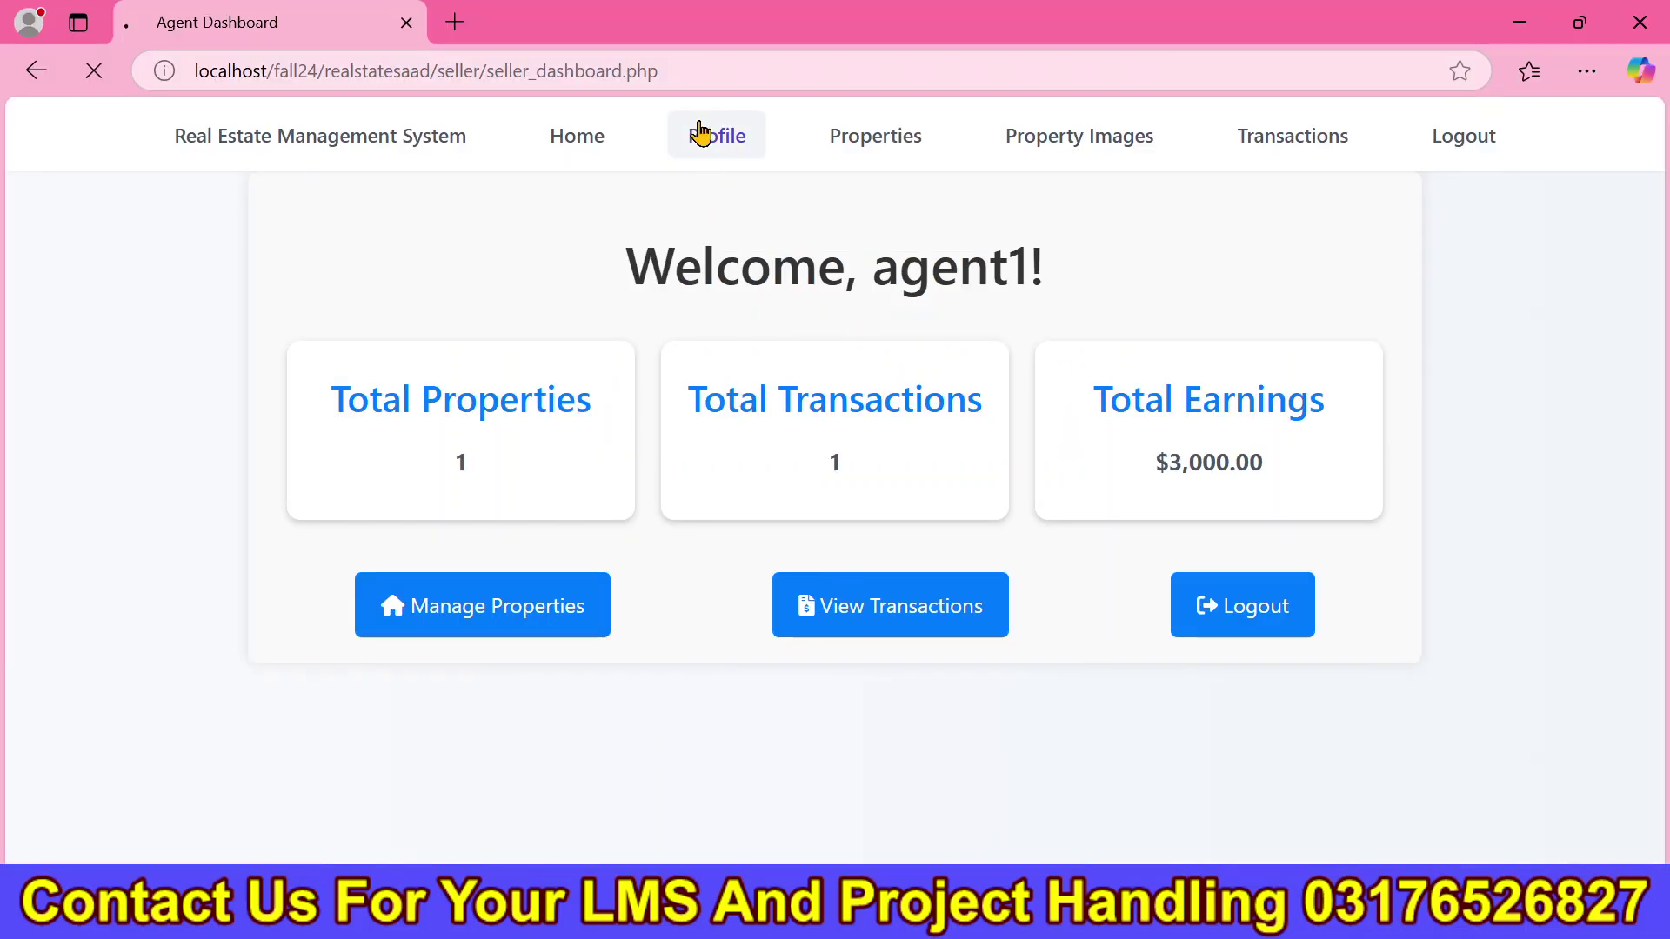
drag(1654, 339, 1640, 209)
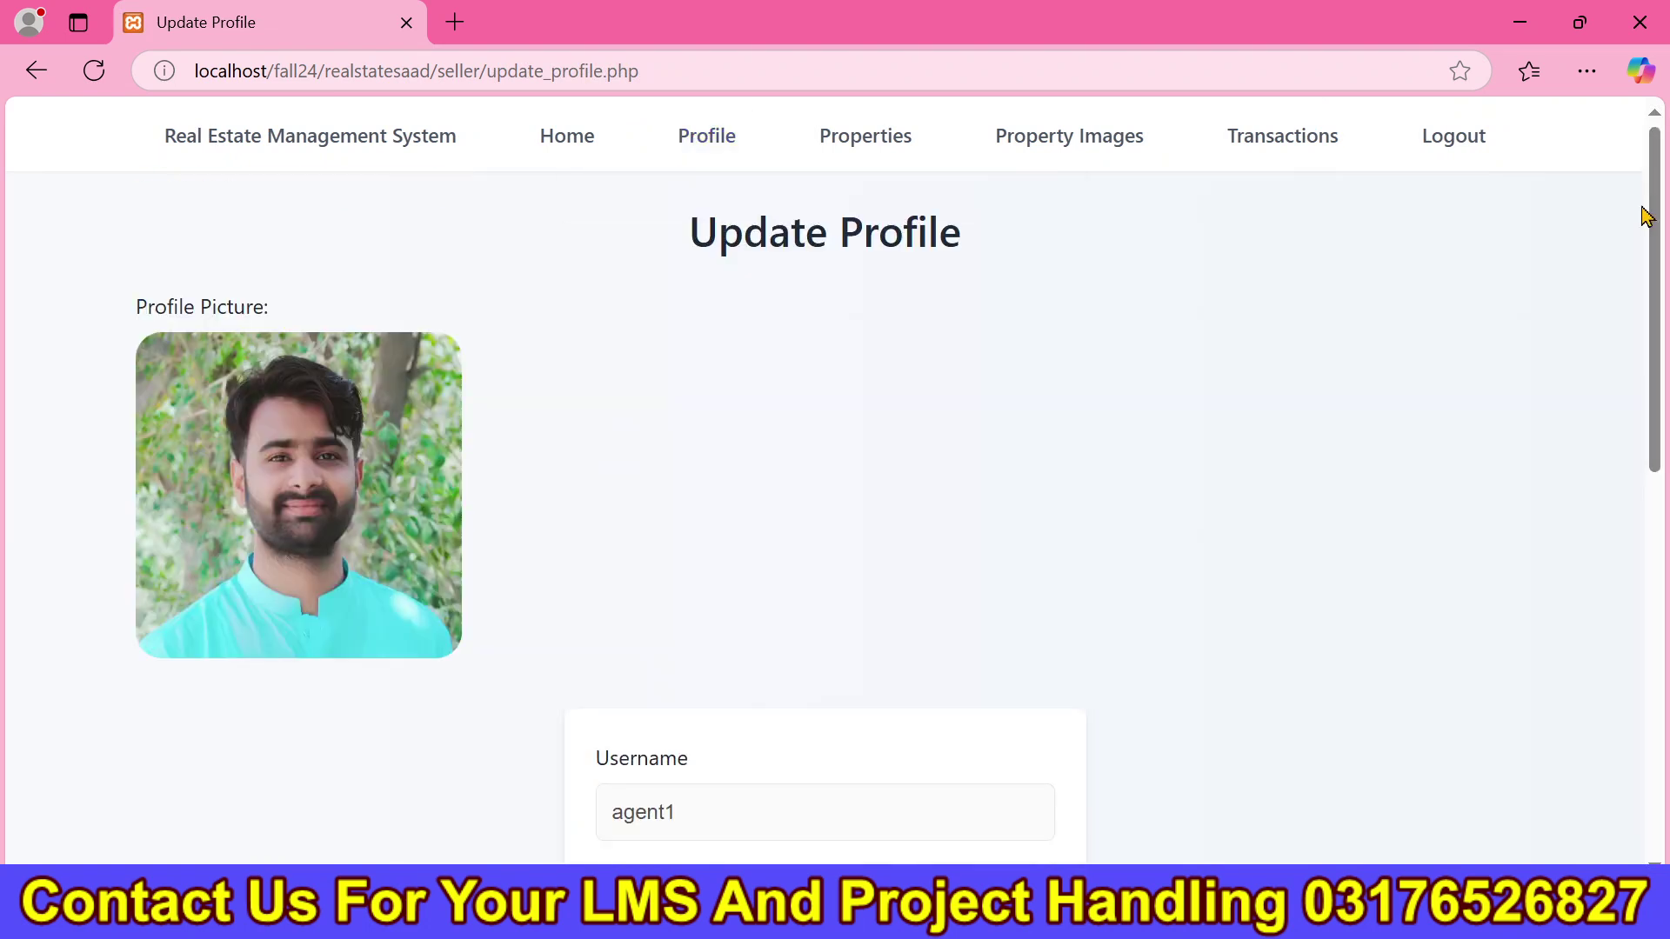
Review the seller's property listings and the Property Images page with For Rent selected.
click(806, 148)
drag(1652, 353, 1641, 752)
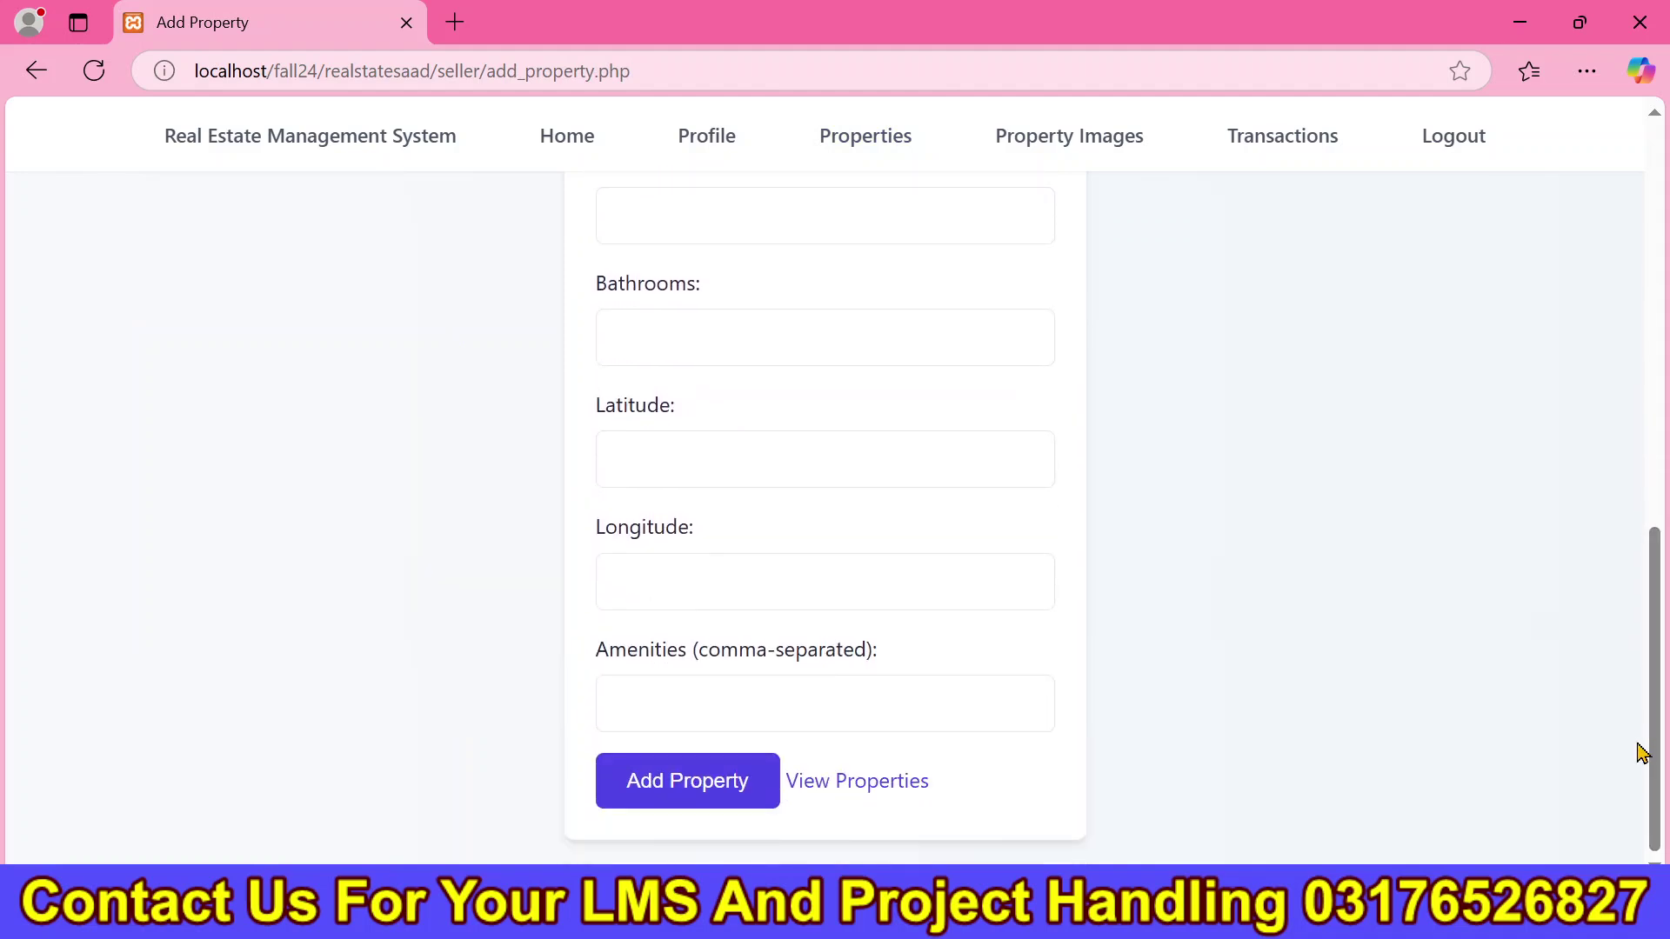
click(863, 783)
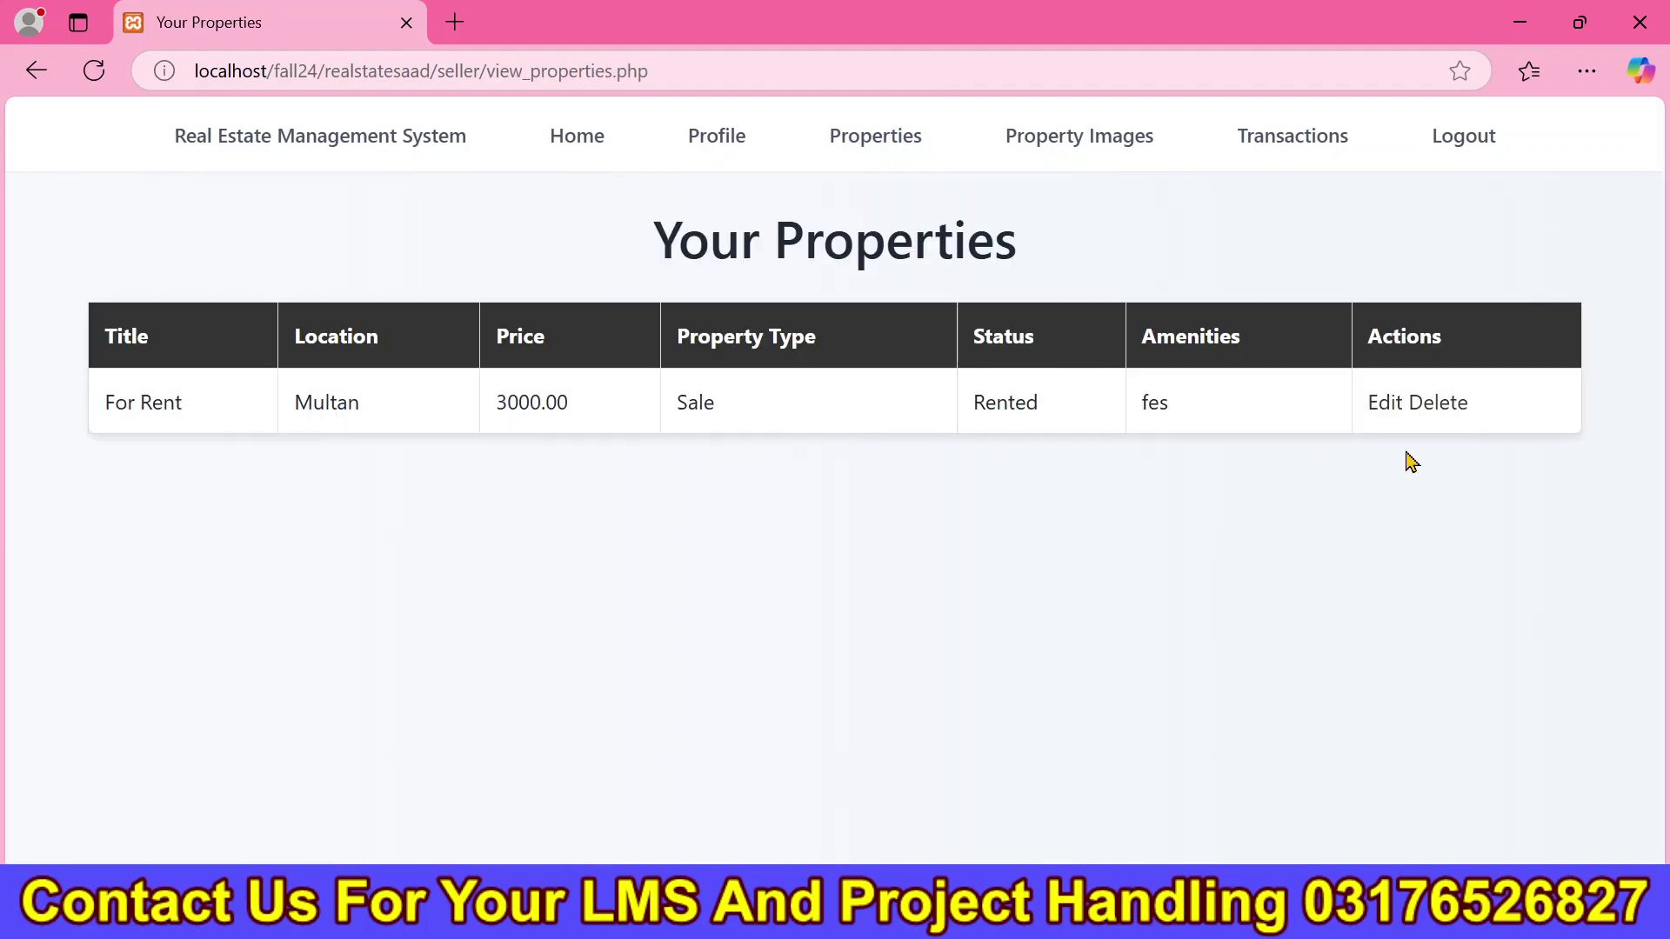
click(1106, 143)
click(976, 405)
click(1260, 338)
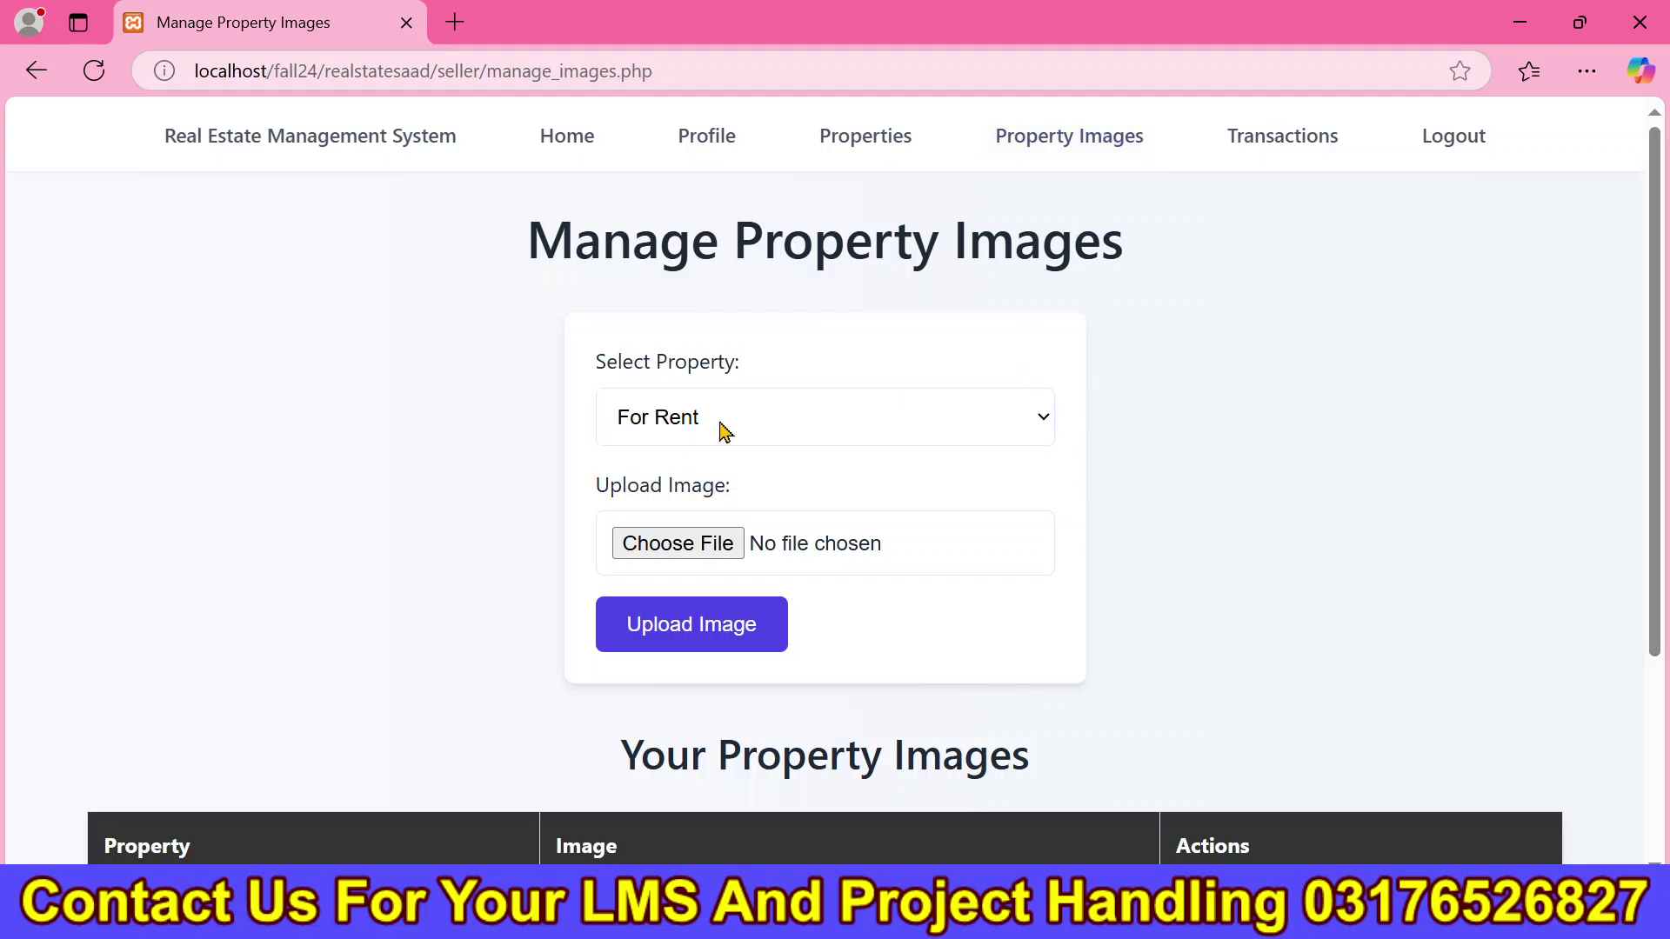
scroll(1165, 424, down, 3)
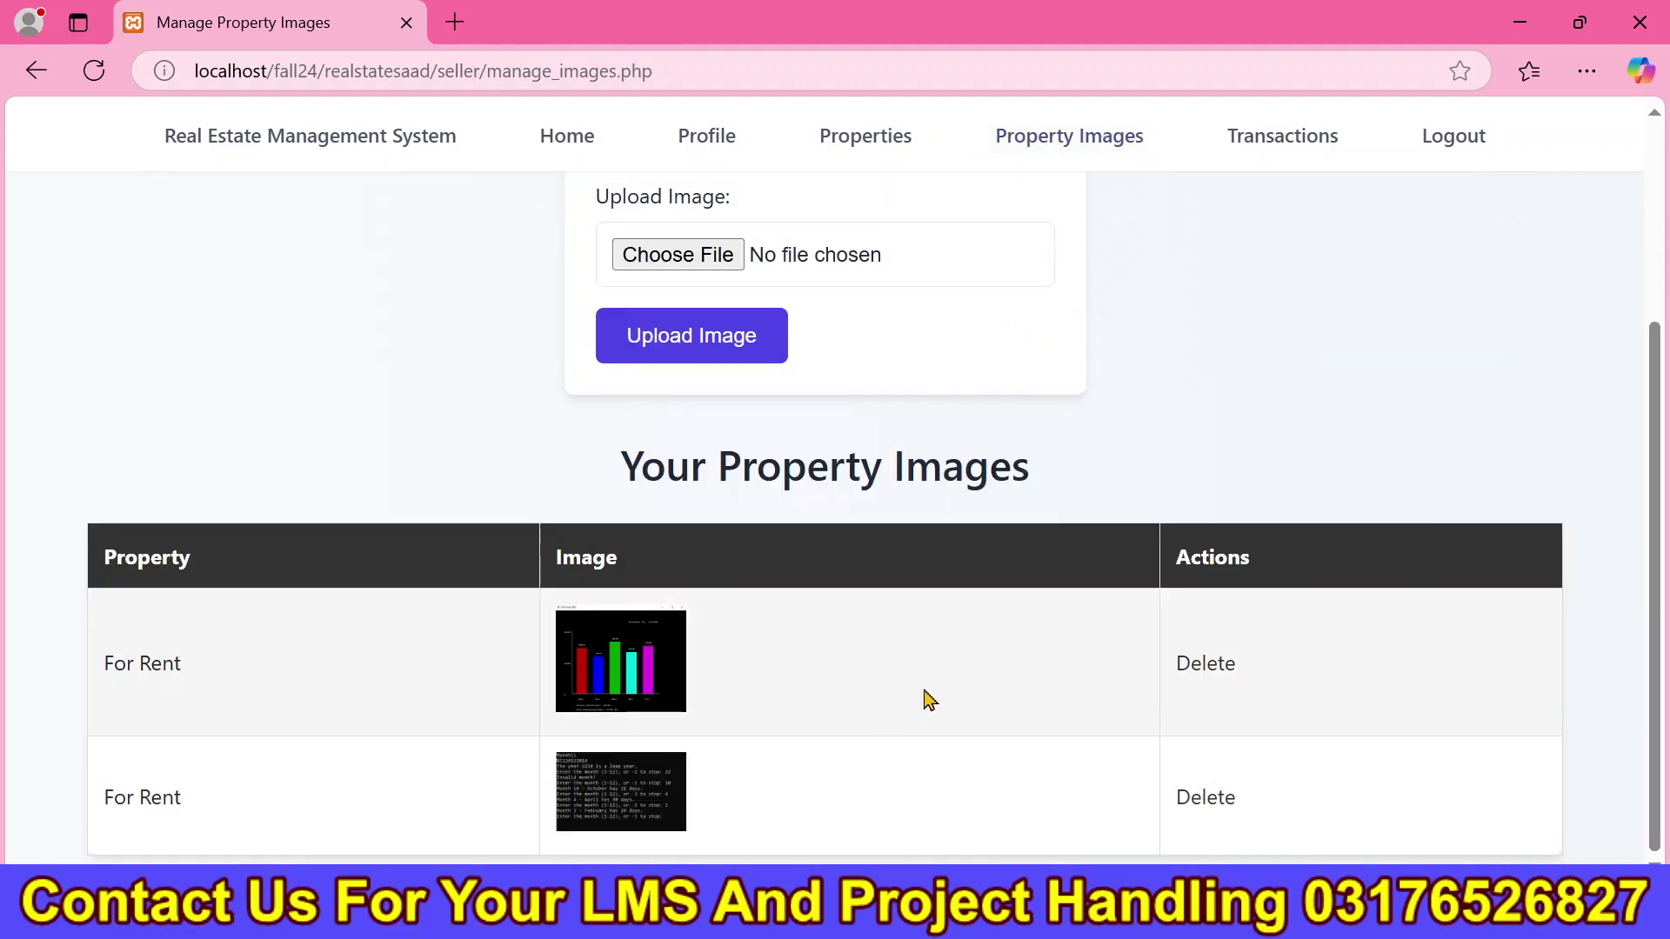
scroll(893, 716, up, 3)
Check the seller's transactions and return to the dashboard showing $3,000.00 earnings.
click(1252, 139)
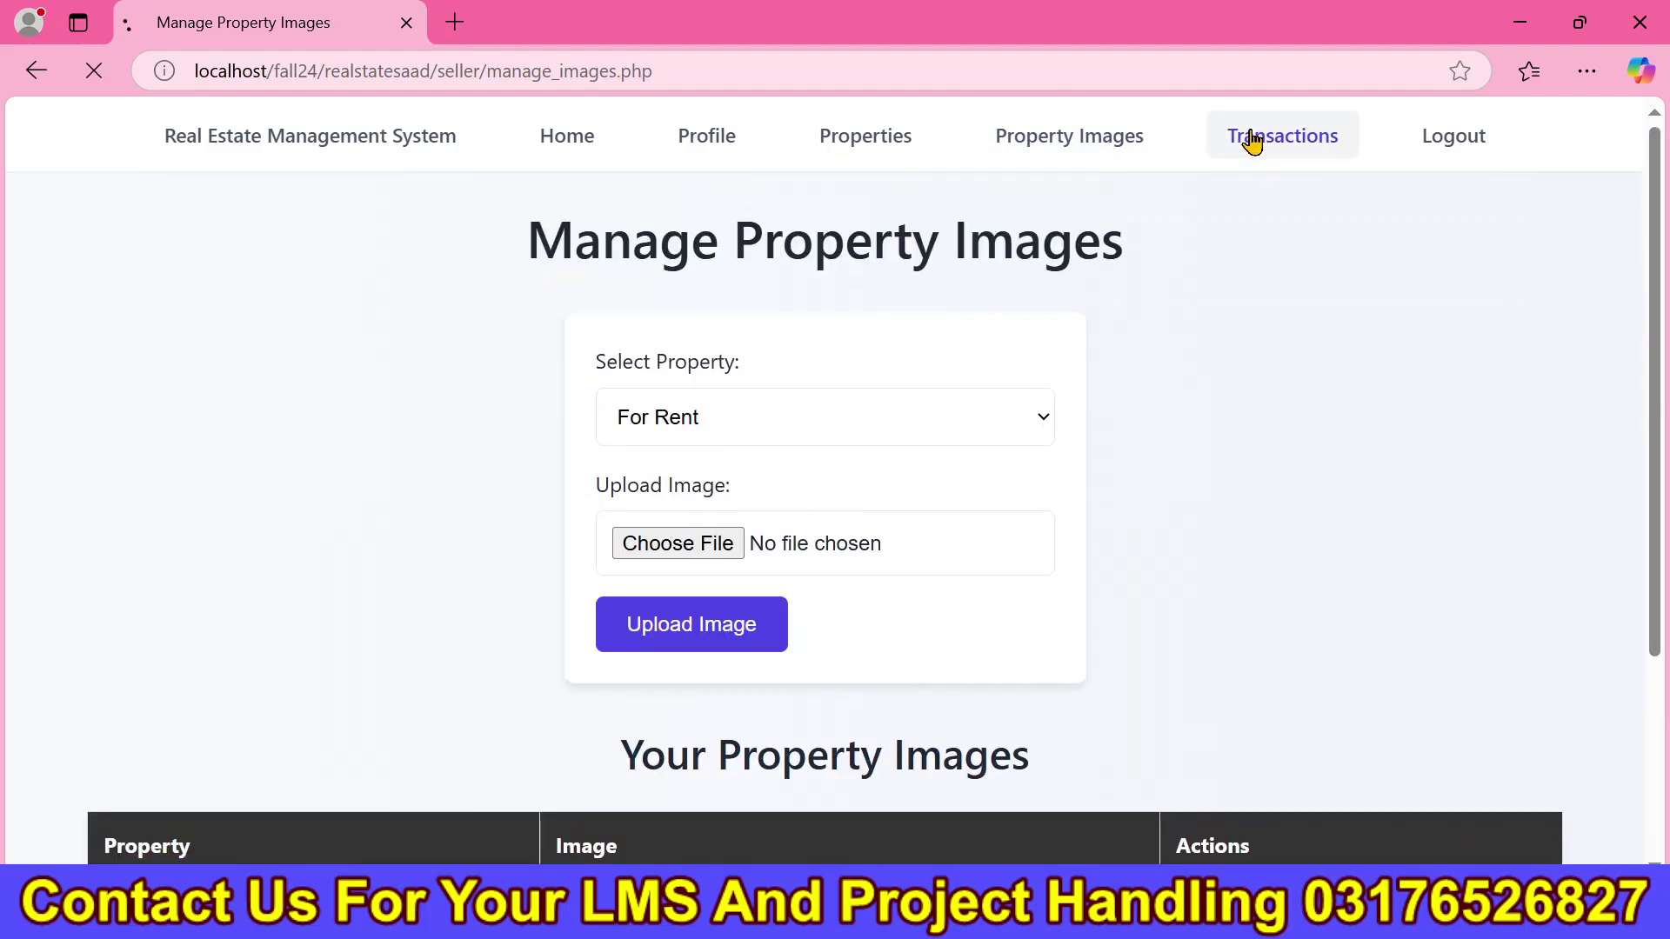
click(611, 163)
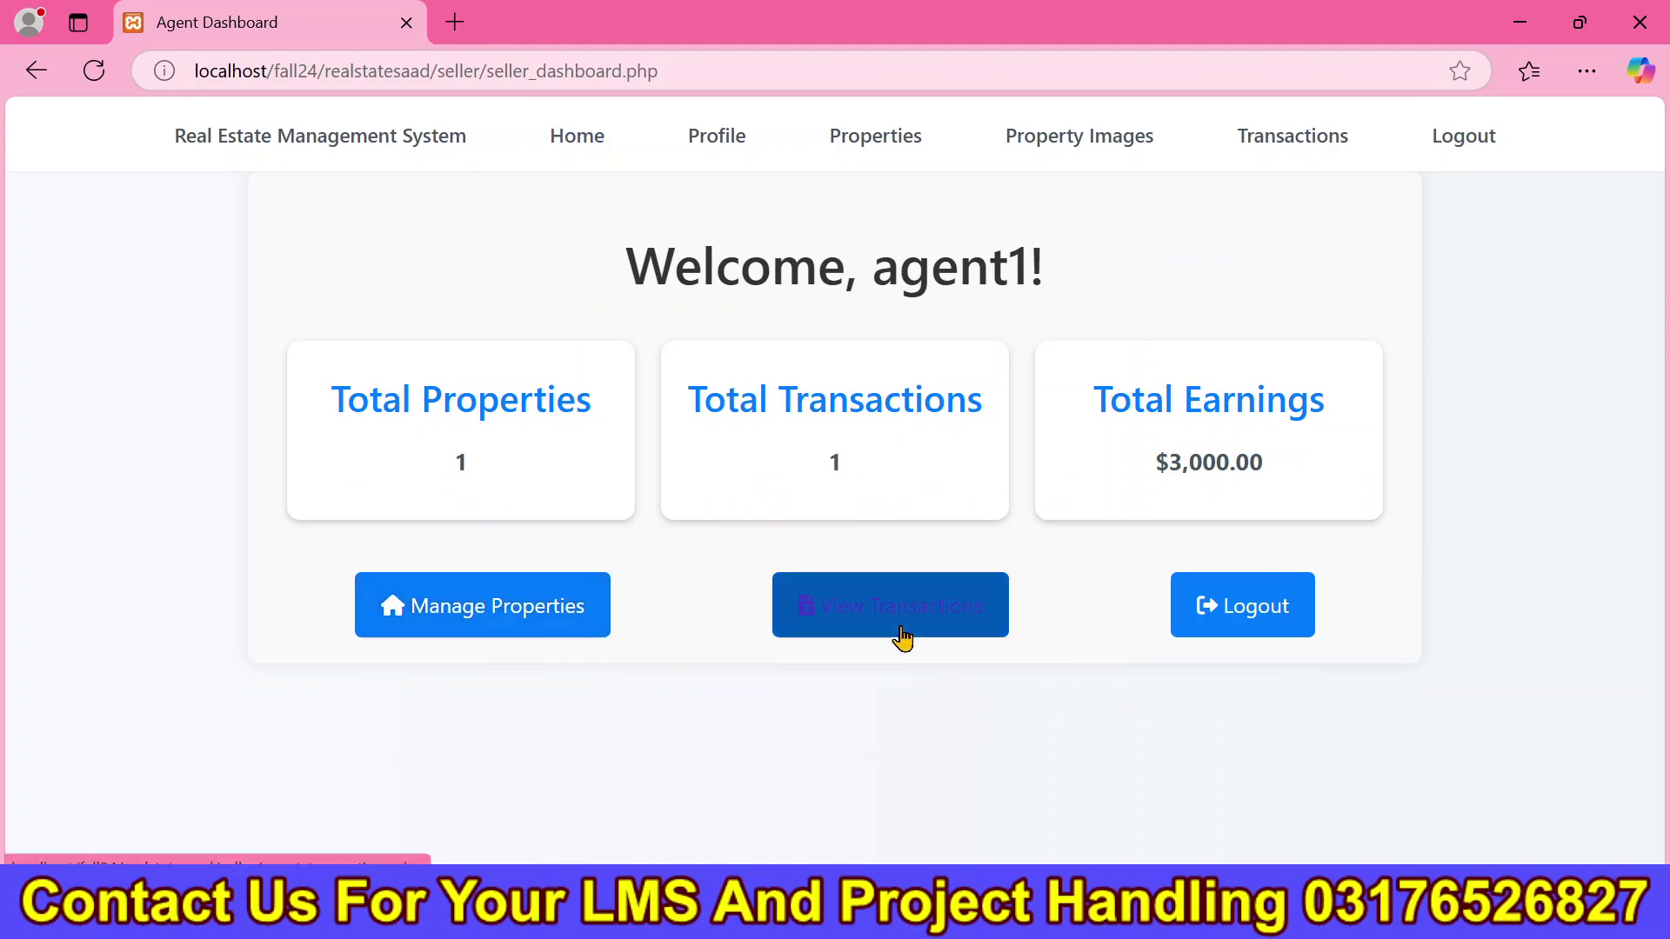
click(902, 637)
click(23, 83)
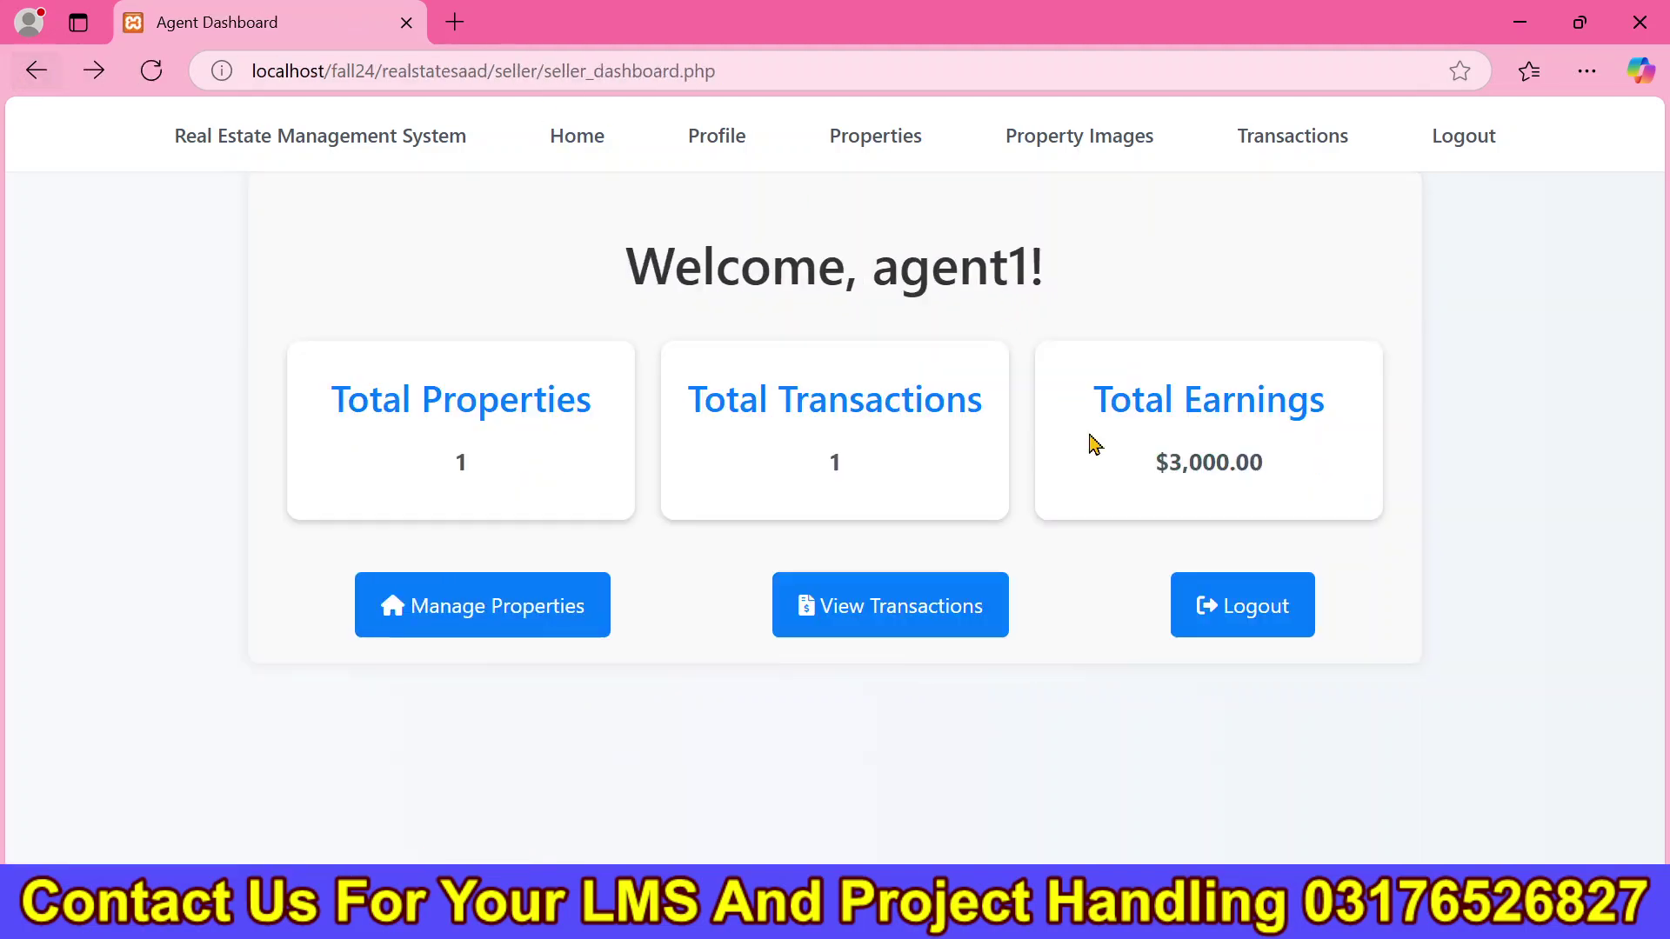
drag(922, 474, 462, 492)
Try the Location, Property Type and Category search filters without changing them.
click(809, 650)
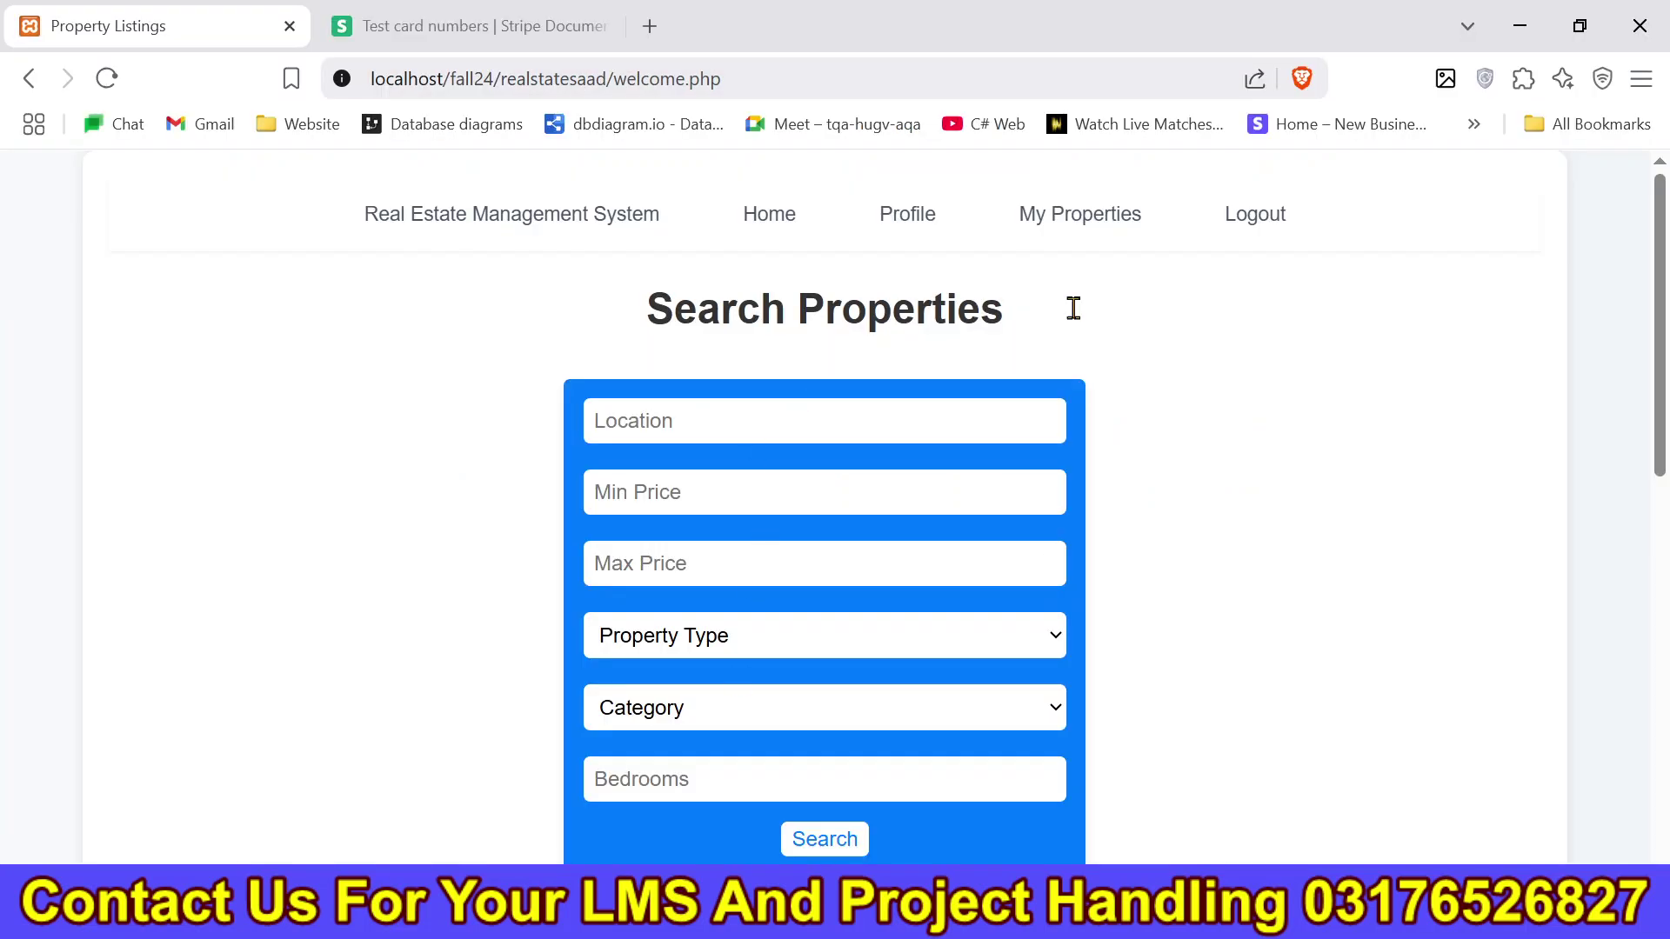
scroll(1279, 350, down, 2)
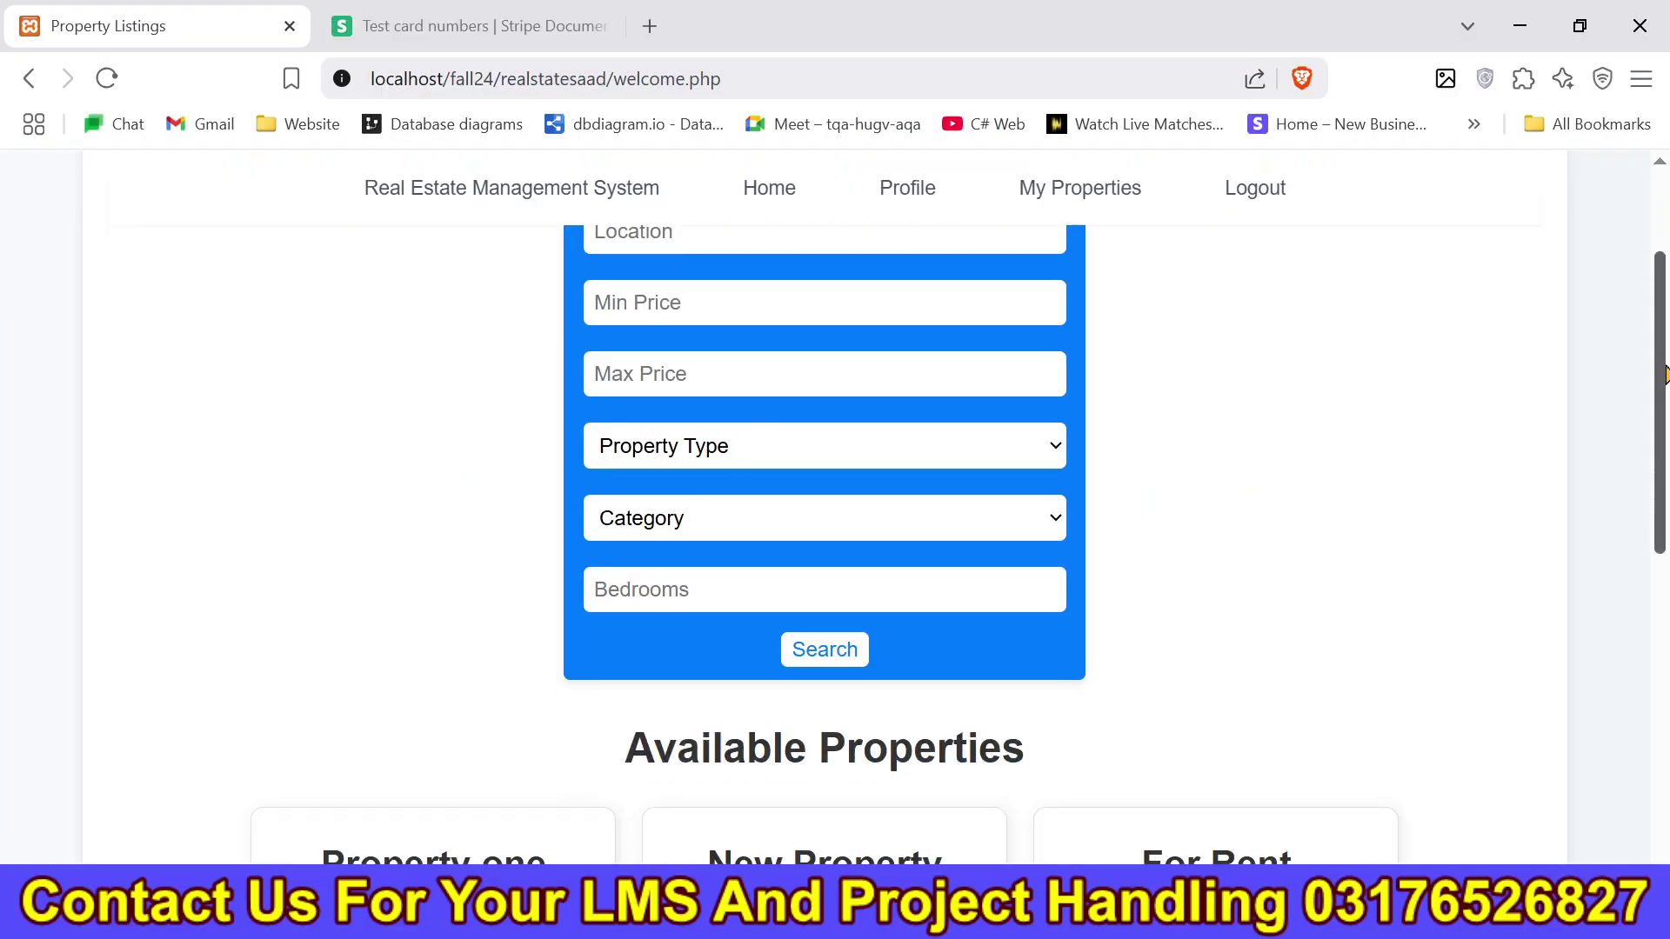
scroll(939, 287, up, 1)
click(887, 261)
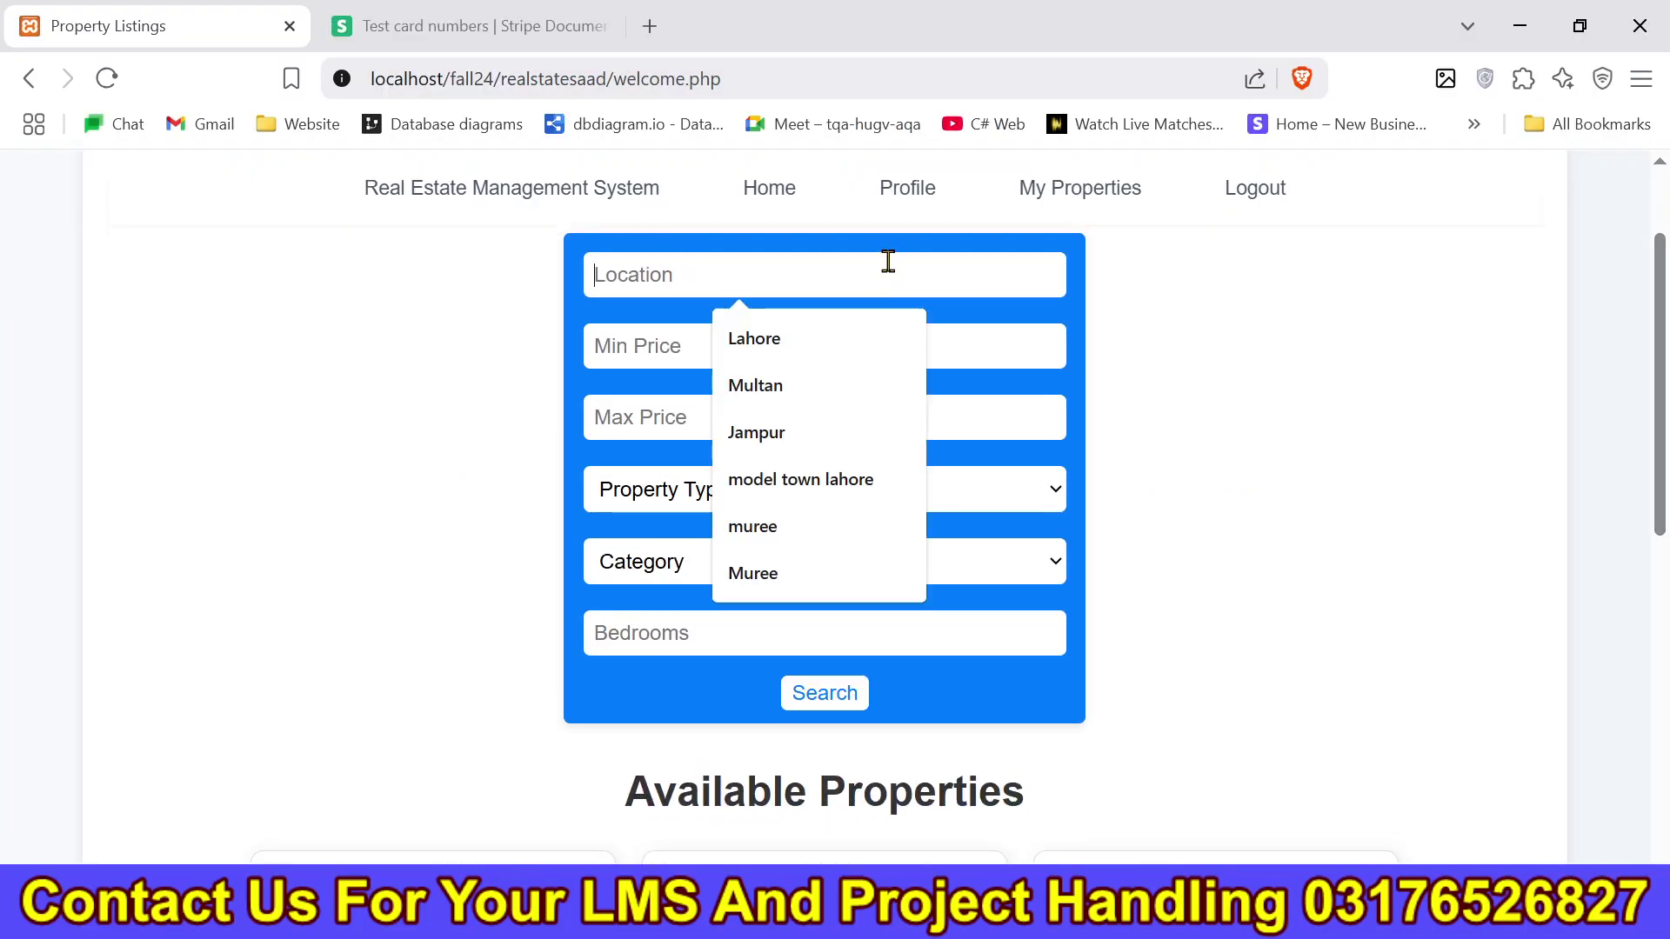
click(678, 506)
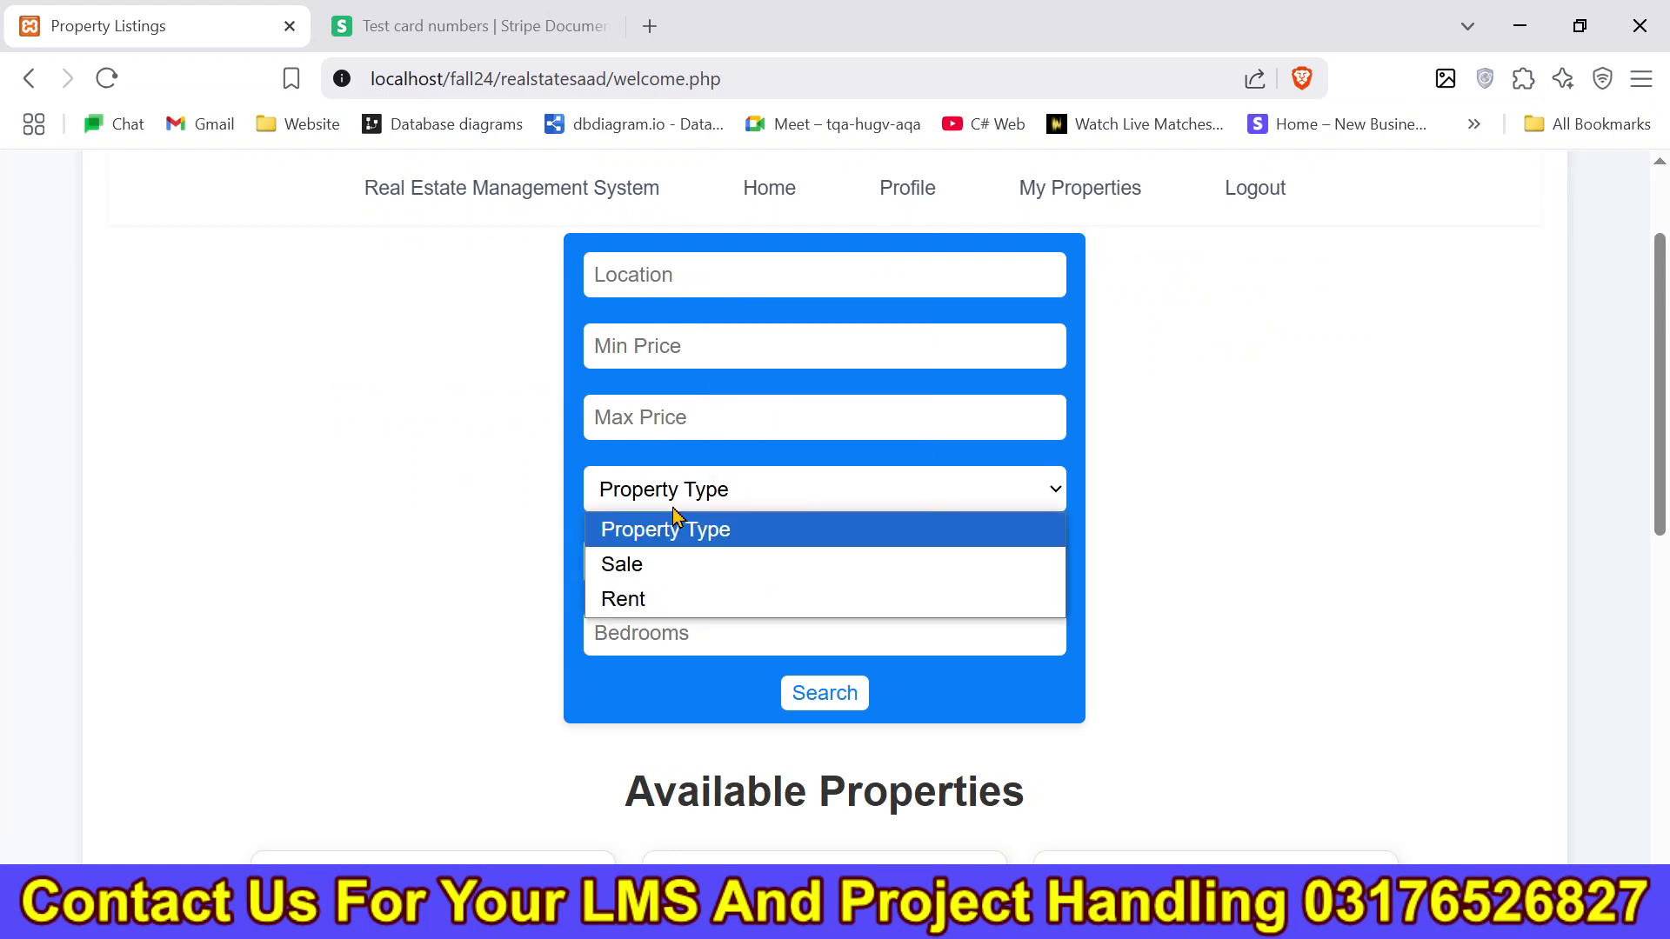
click(677, 522)
click(693, 572)
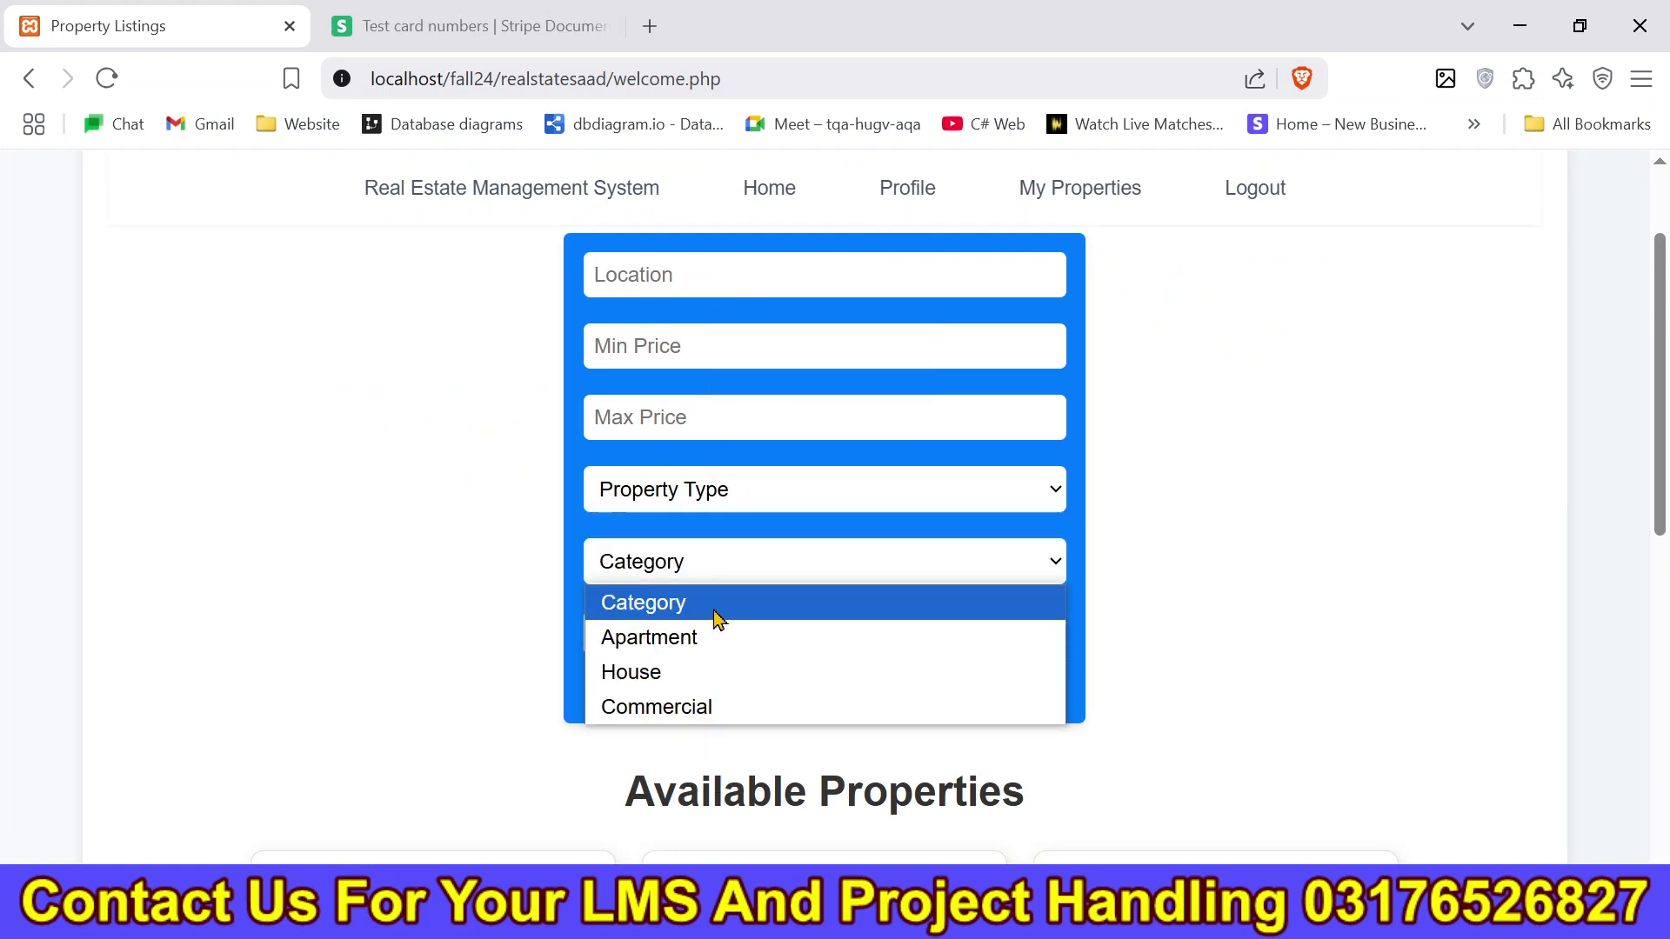
click(398, 596)
Scroll to the Approved Sellers and open the first property's details.
drag(1654, 319, 1655, 531)
drag(524, 390, 1073, 403)
scroll(600, 652, down, 3)
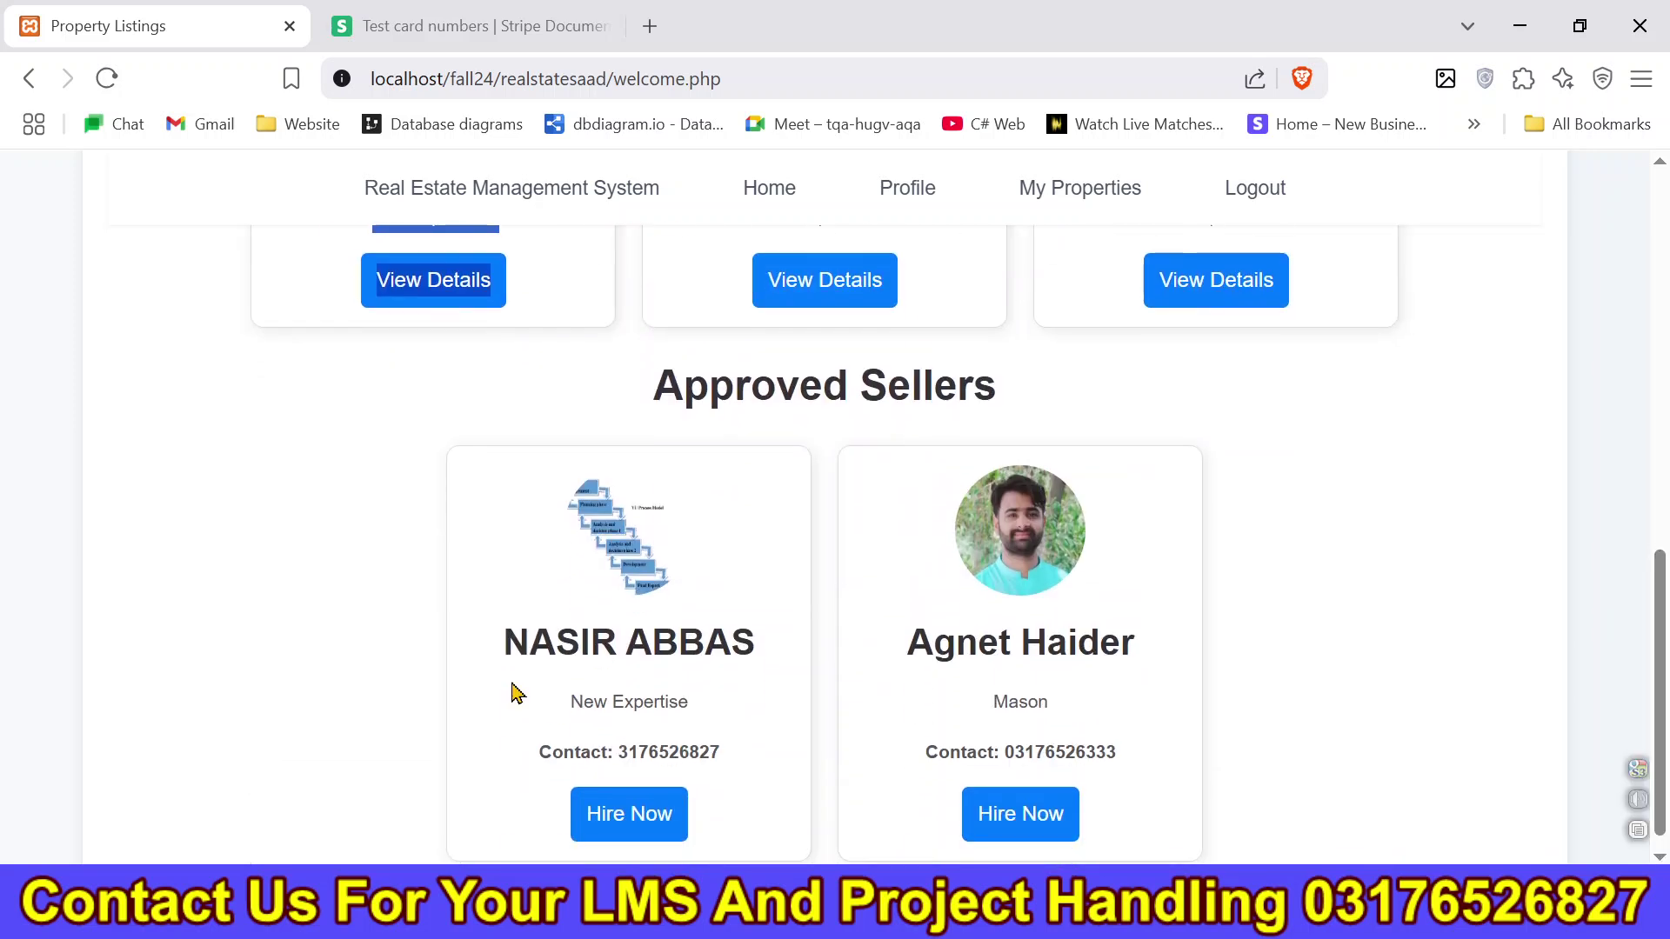
click(435, 282)
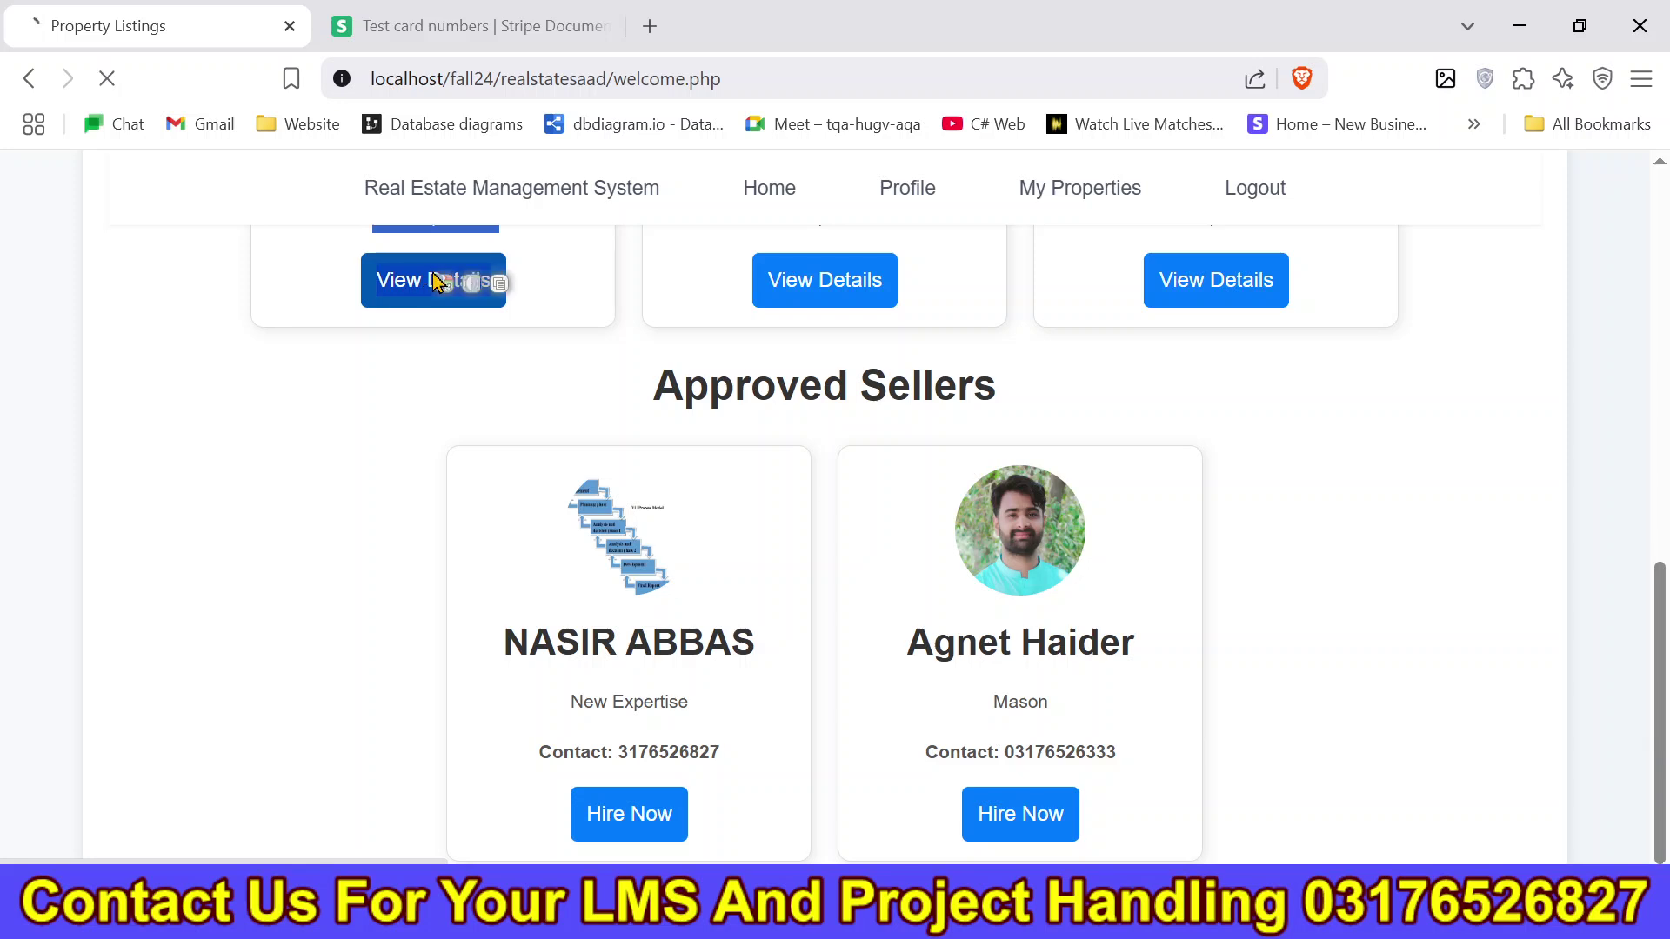
Scroll through Property one's details and toggle its location map popup.
scroll(1382, 485, down, 10)
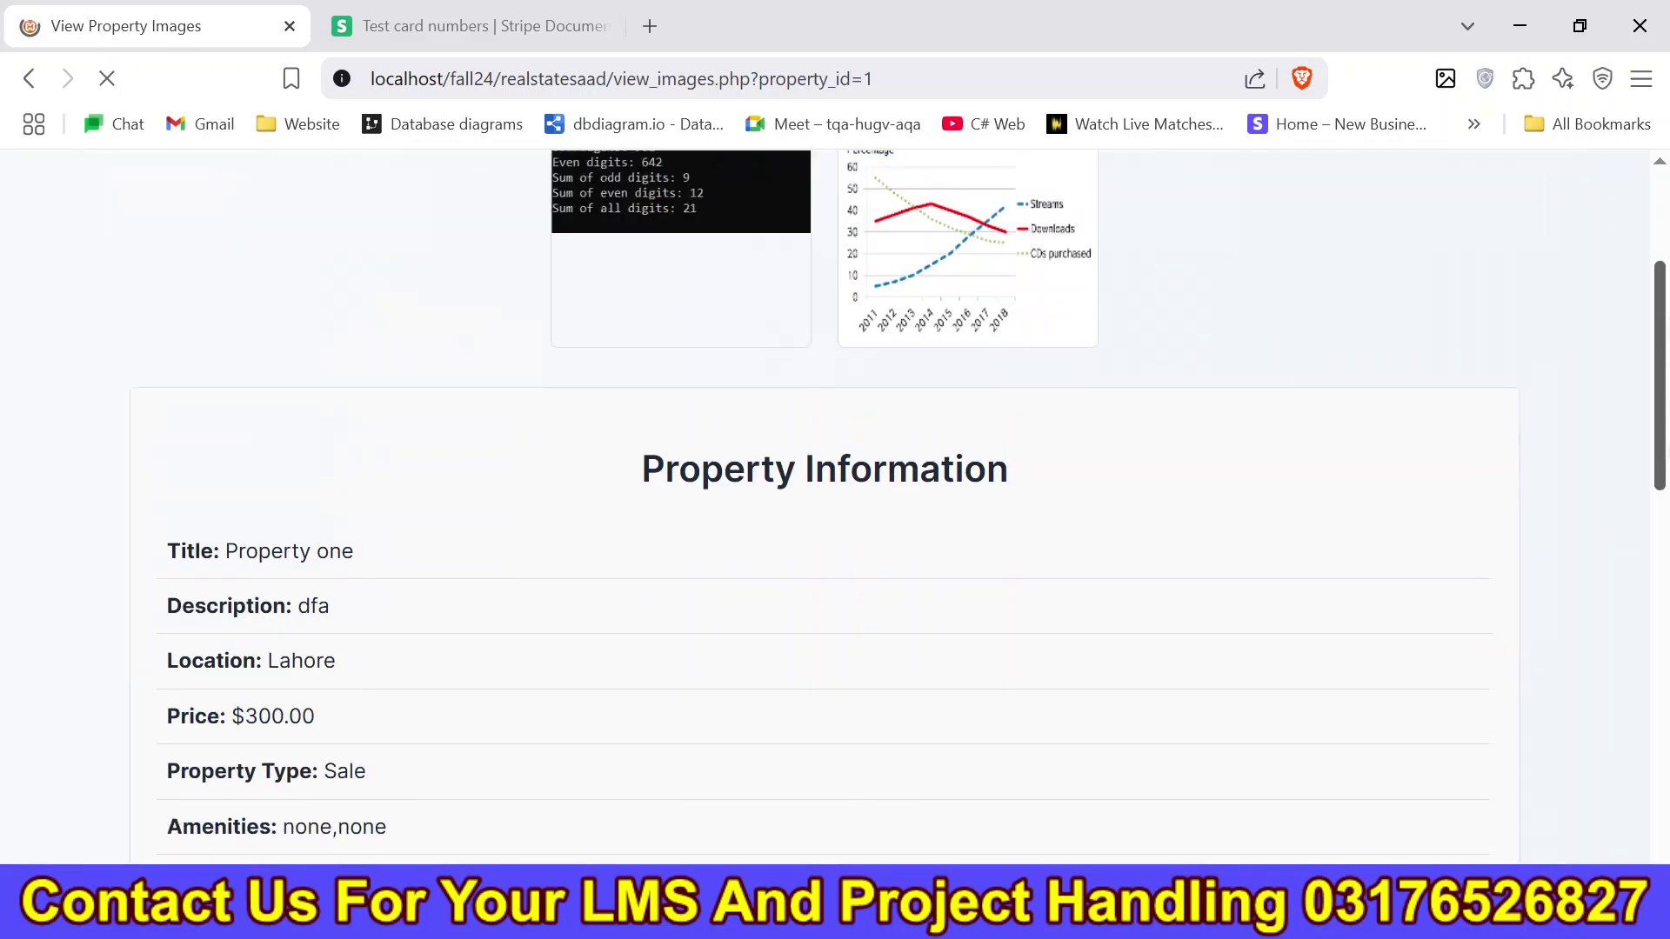
scroll(1663, 531, up, 3)
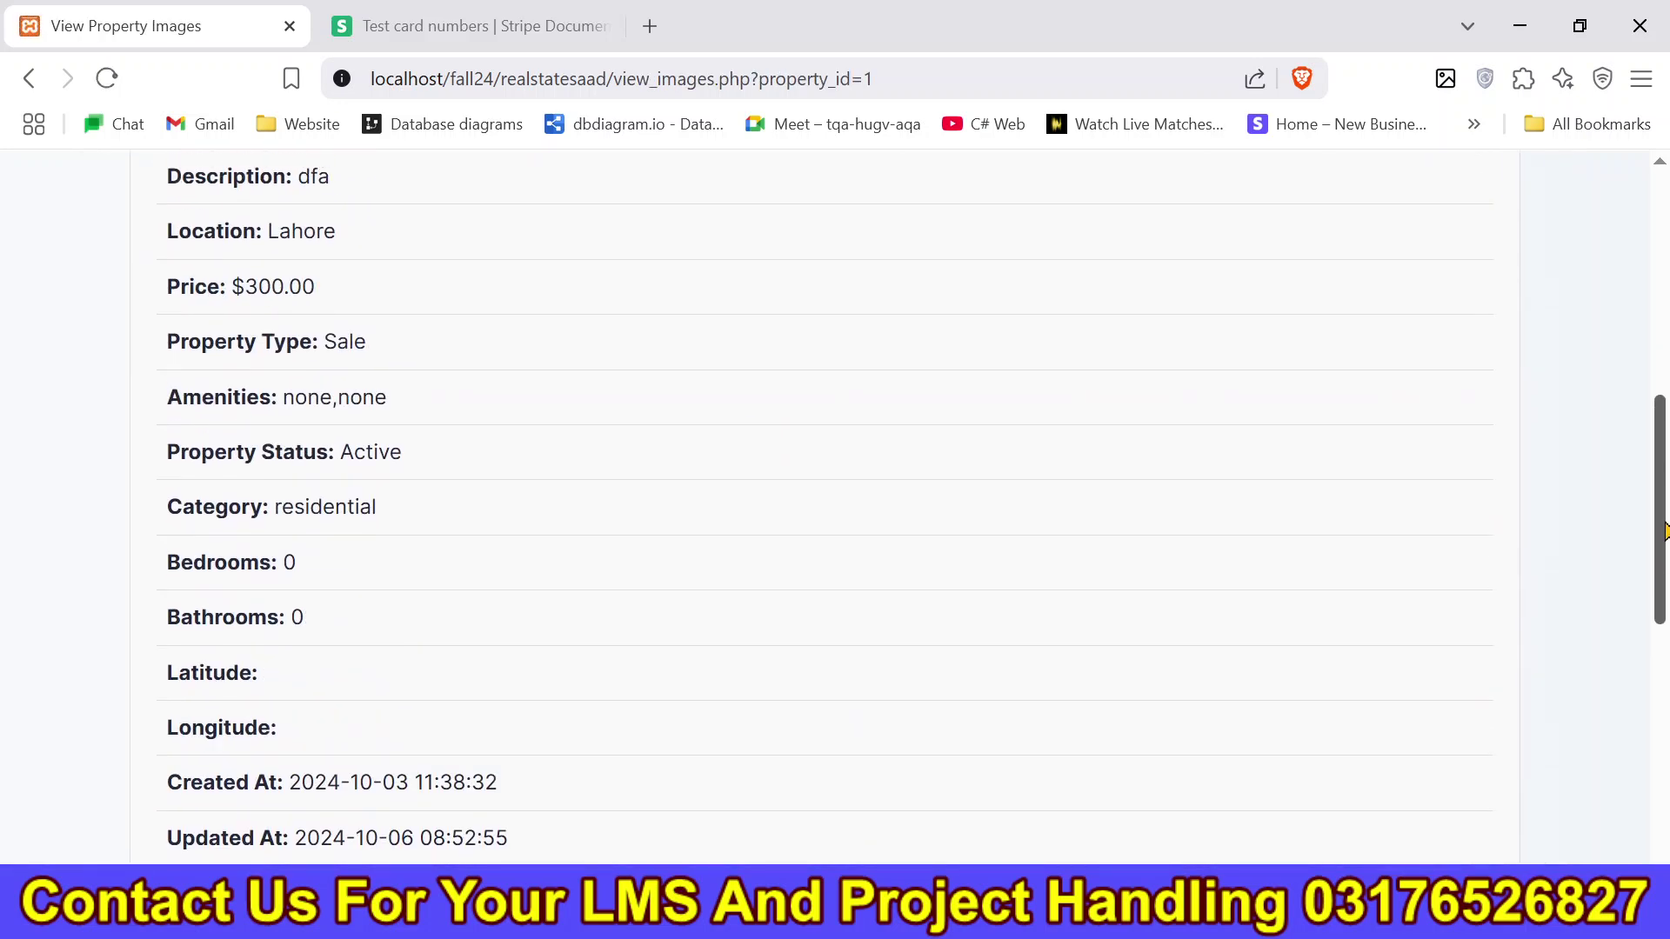
scroll(1663, 530, down, 8)
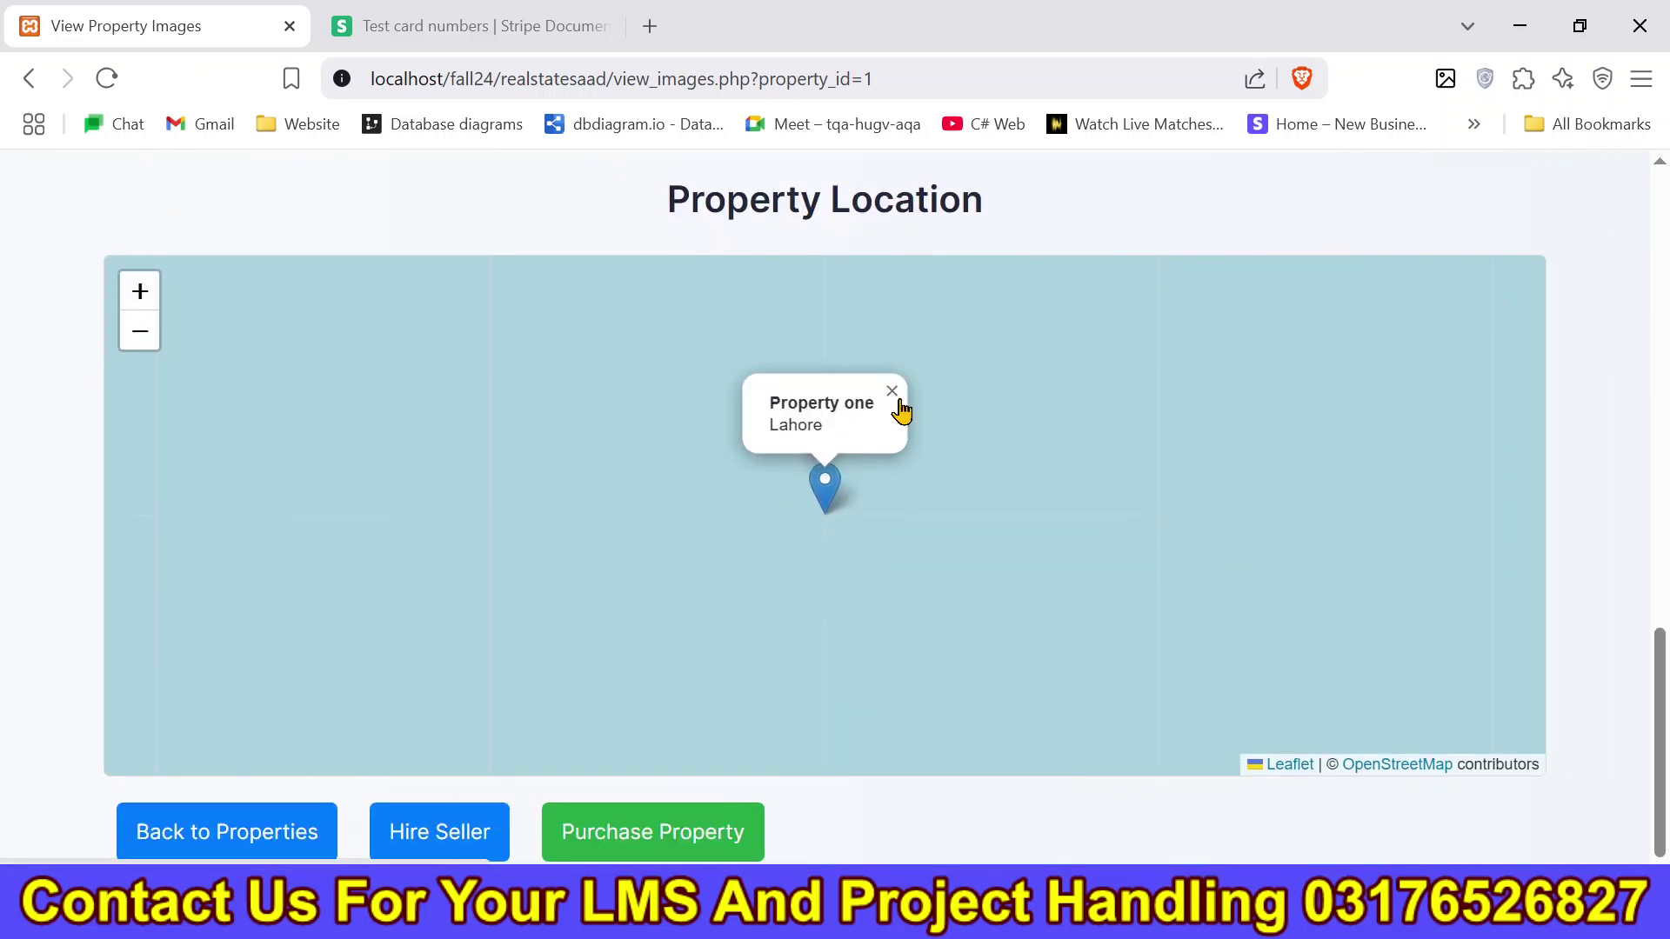
click(892, 392)
click(822, 510)
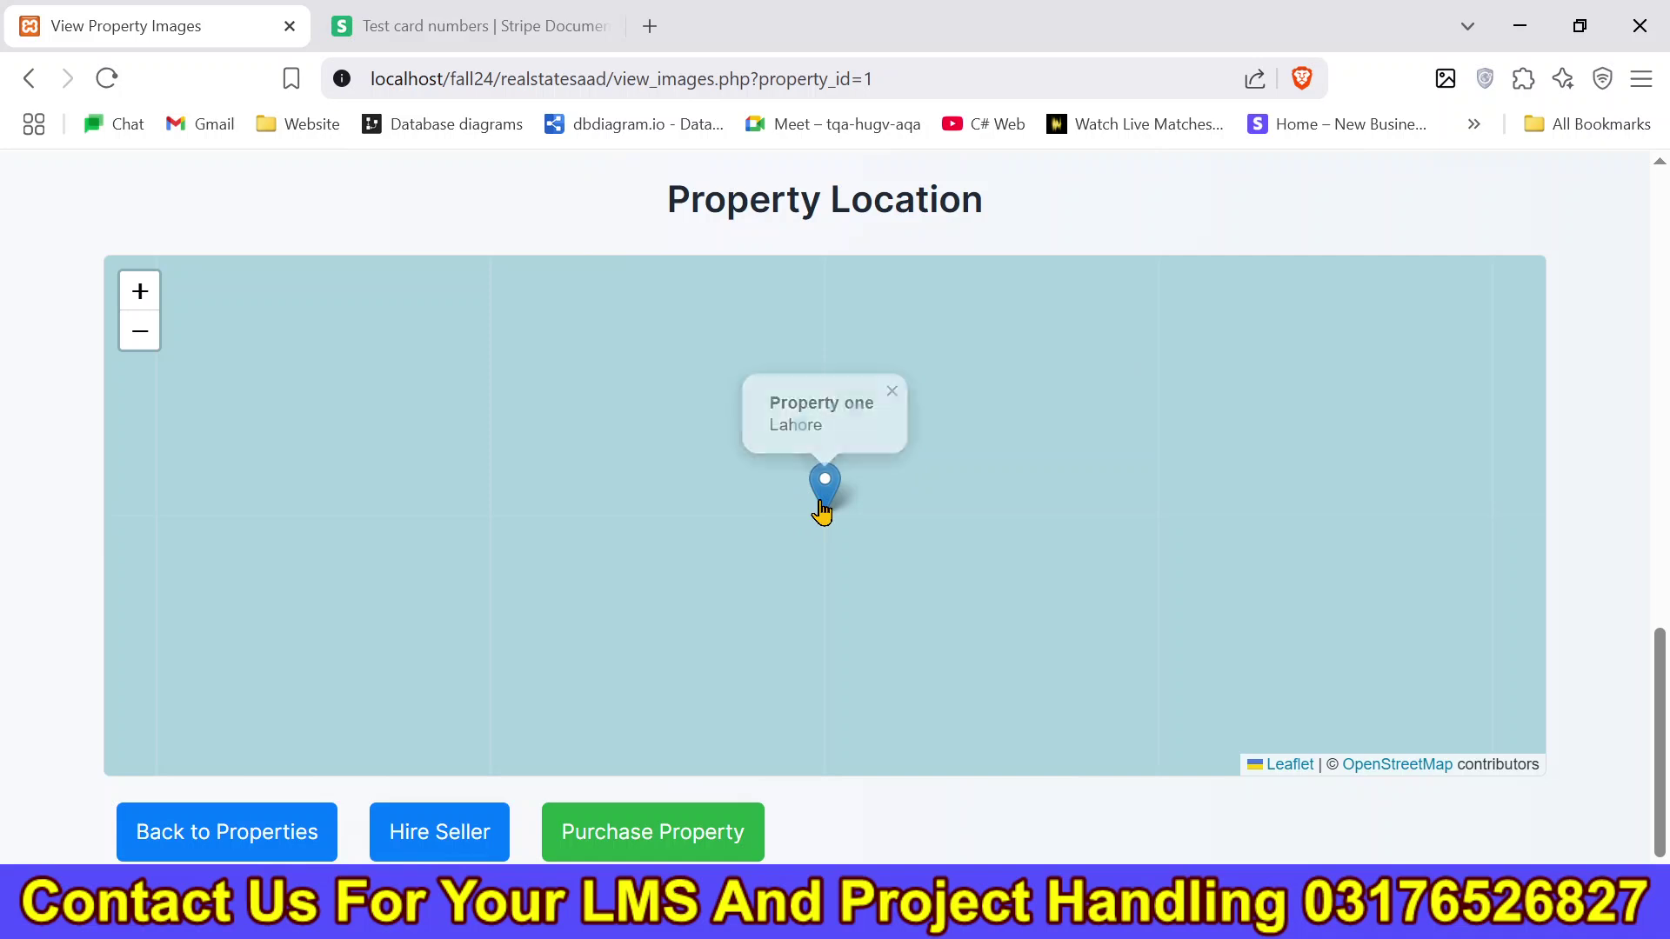
Open the third property, For Rent, and toggle its Multan map marker popup.
click(20, 76)
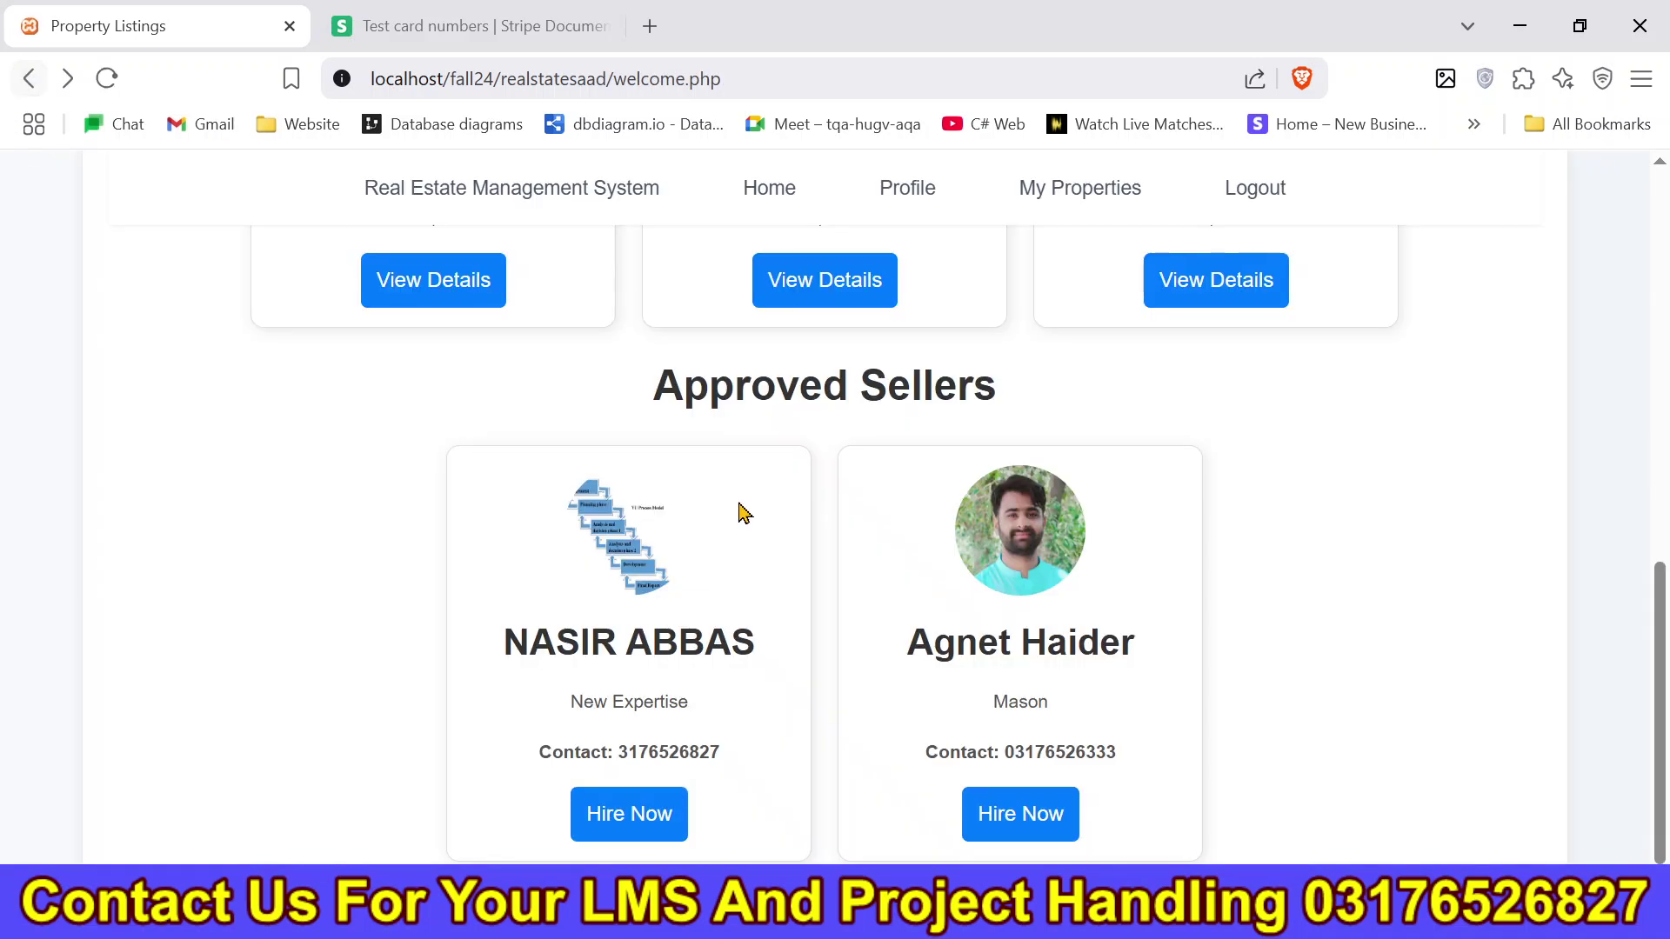
click(1241, 300)
scroll(1379, 526, down, 6)
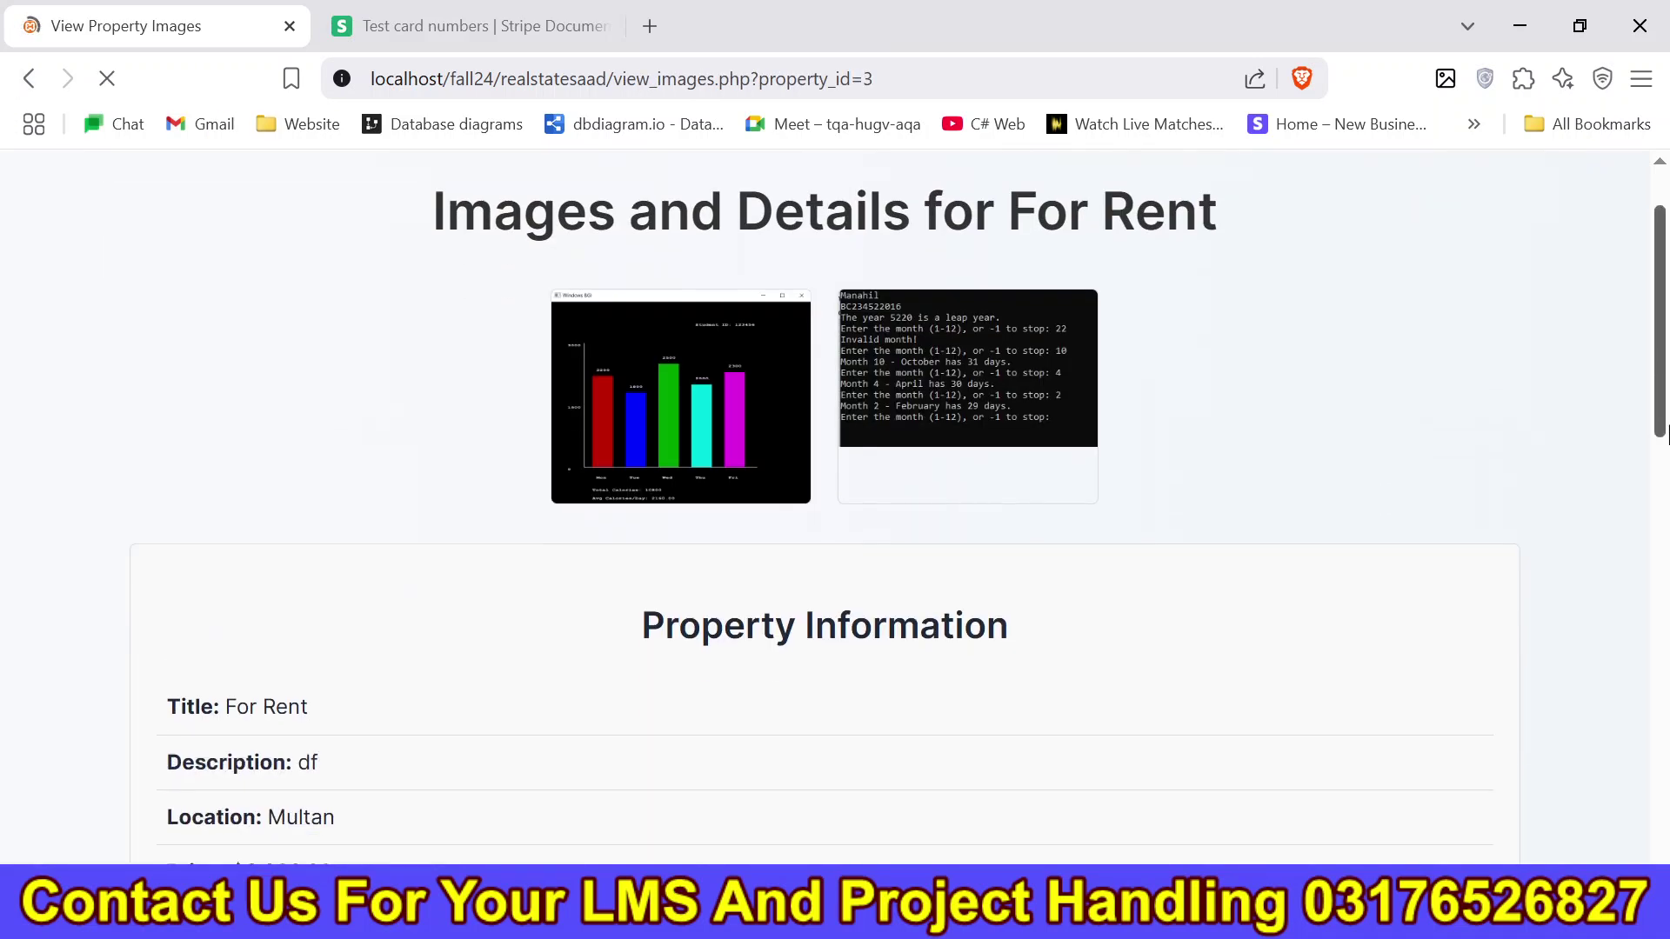
scroll(815, 509, down, 8)
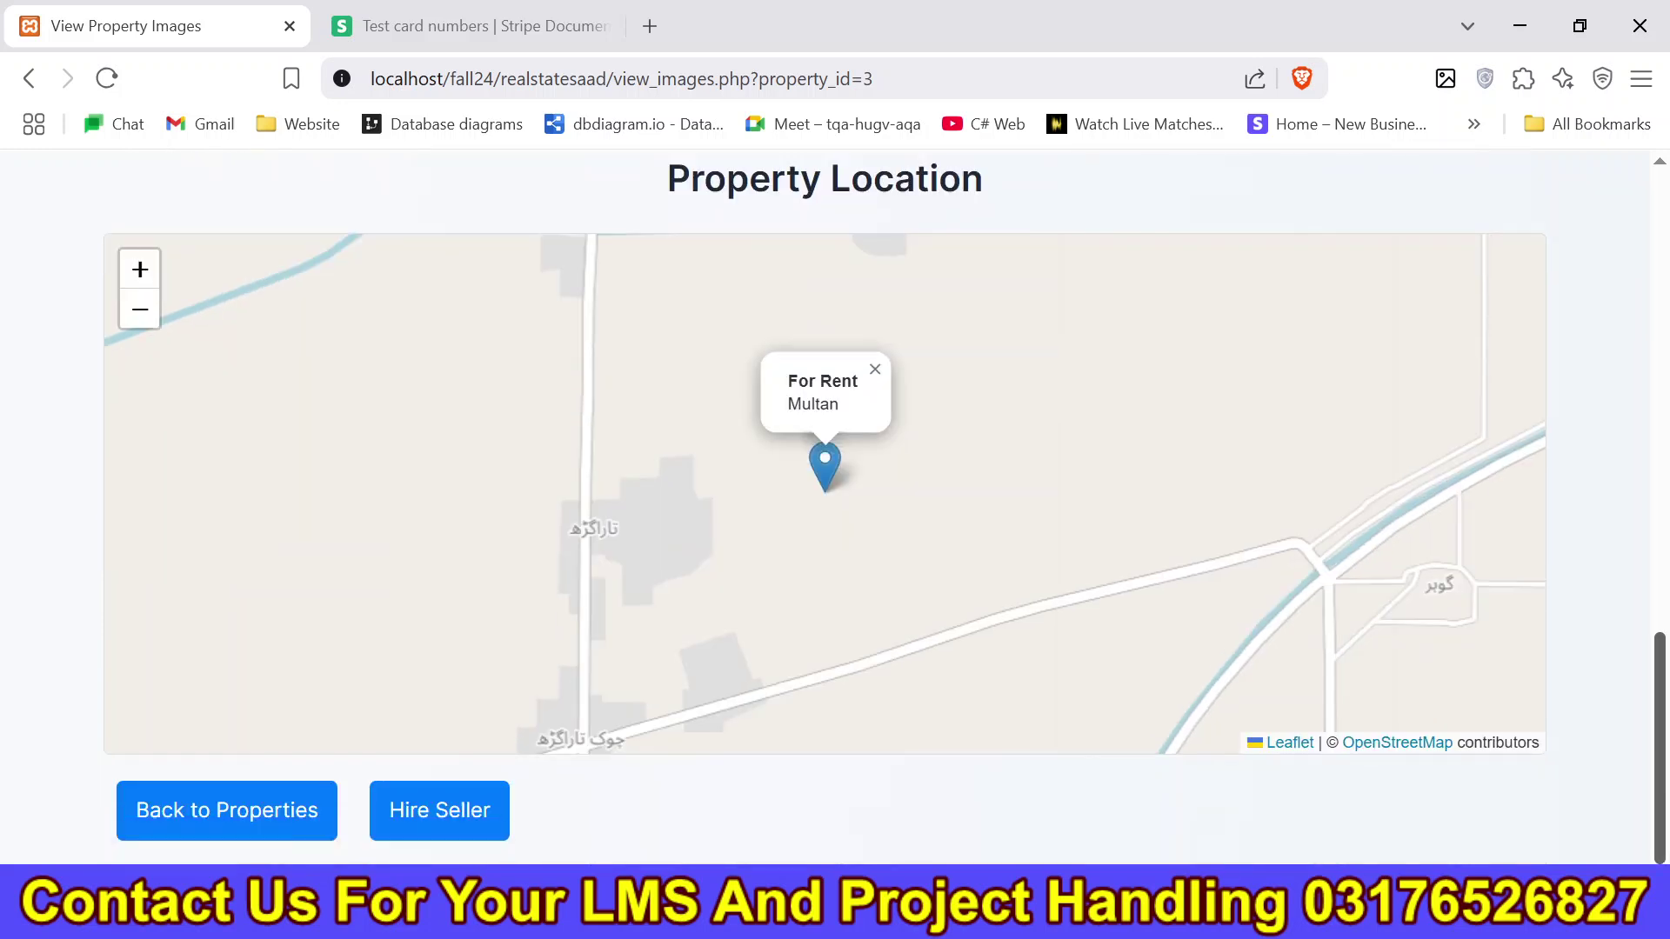
click(824, 487)
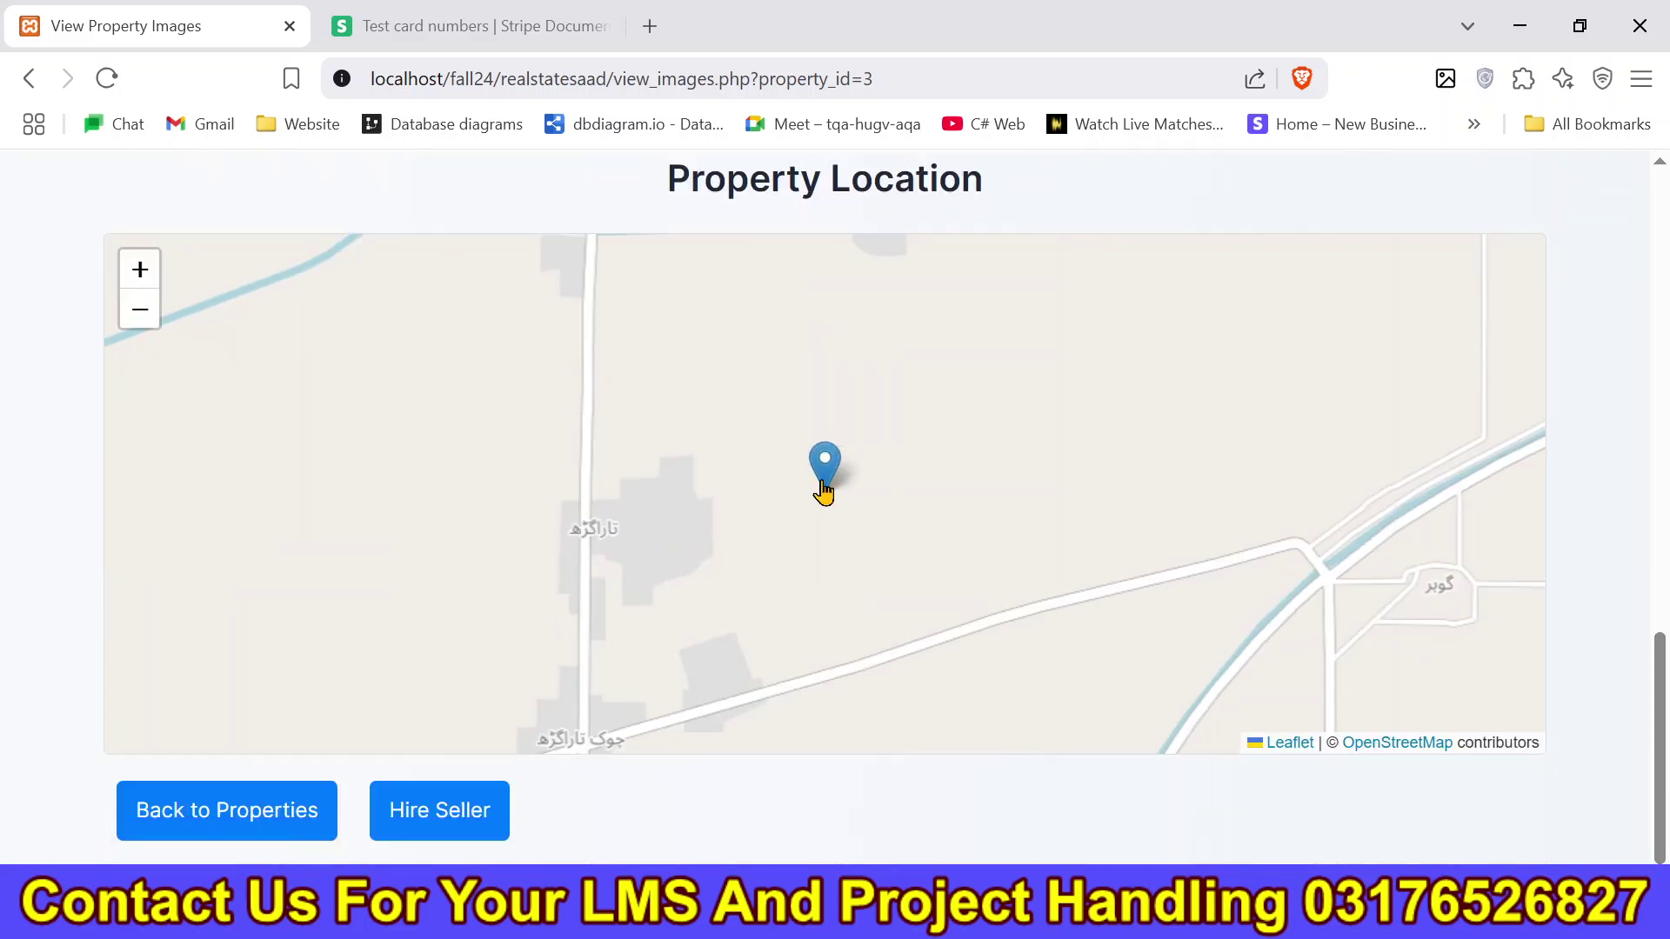
click(823, 487)
View the For Rent seller's details and cancel the Contact Seller mail prompt.
click(481, 835)
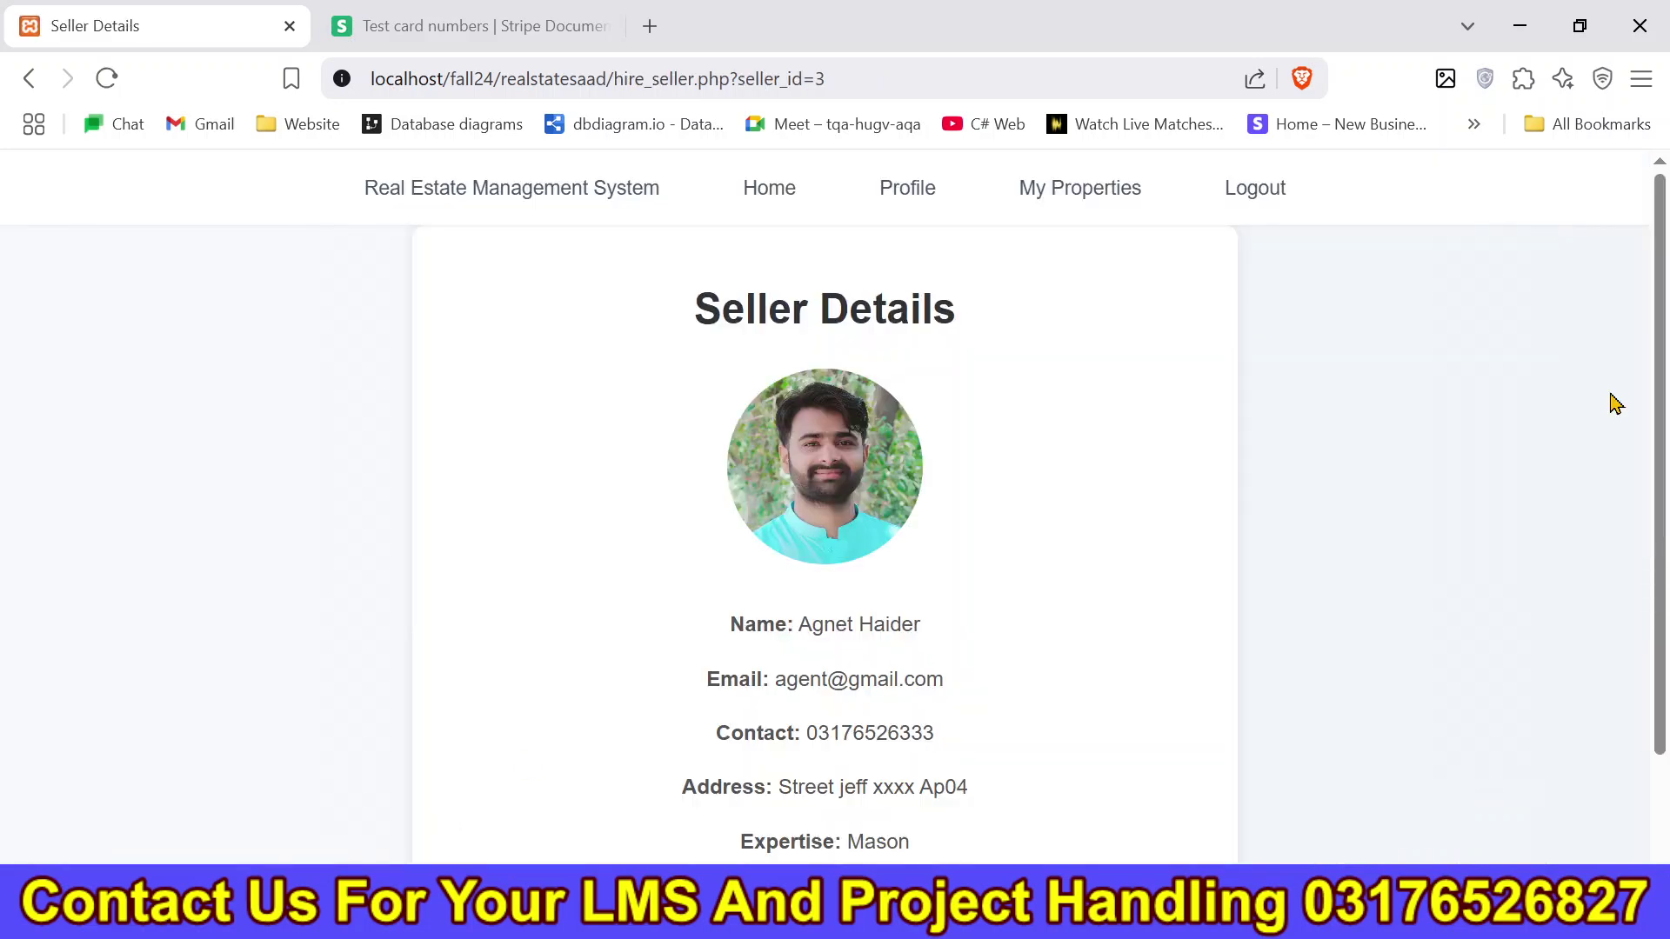
scroll(1646, 587, down, 2)
click(848, 848)
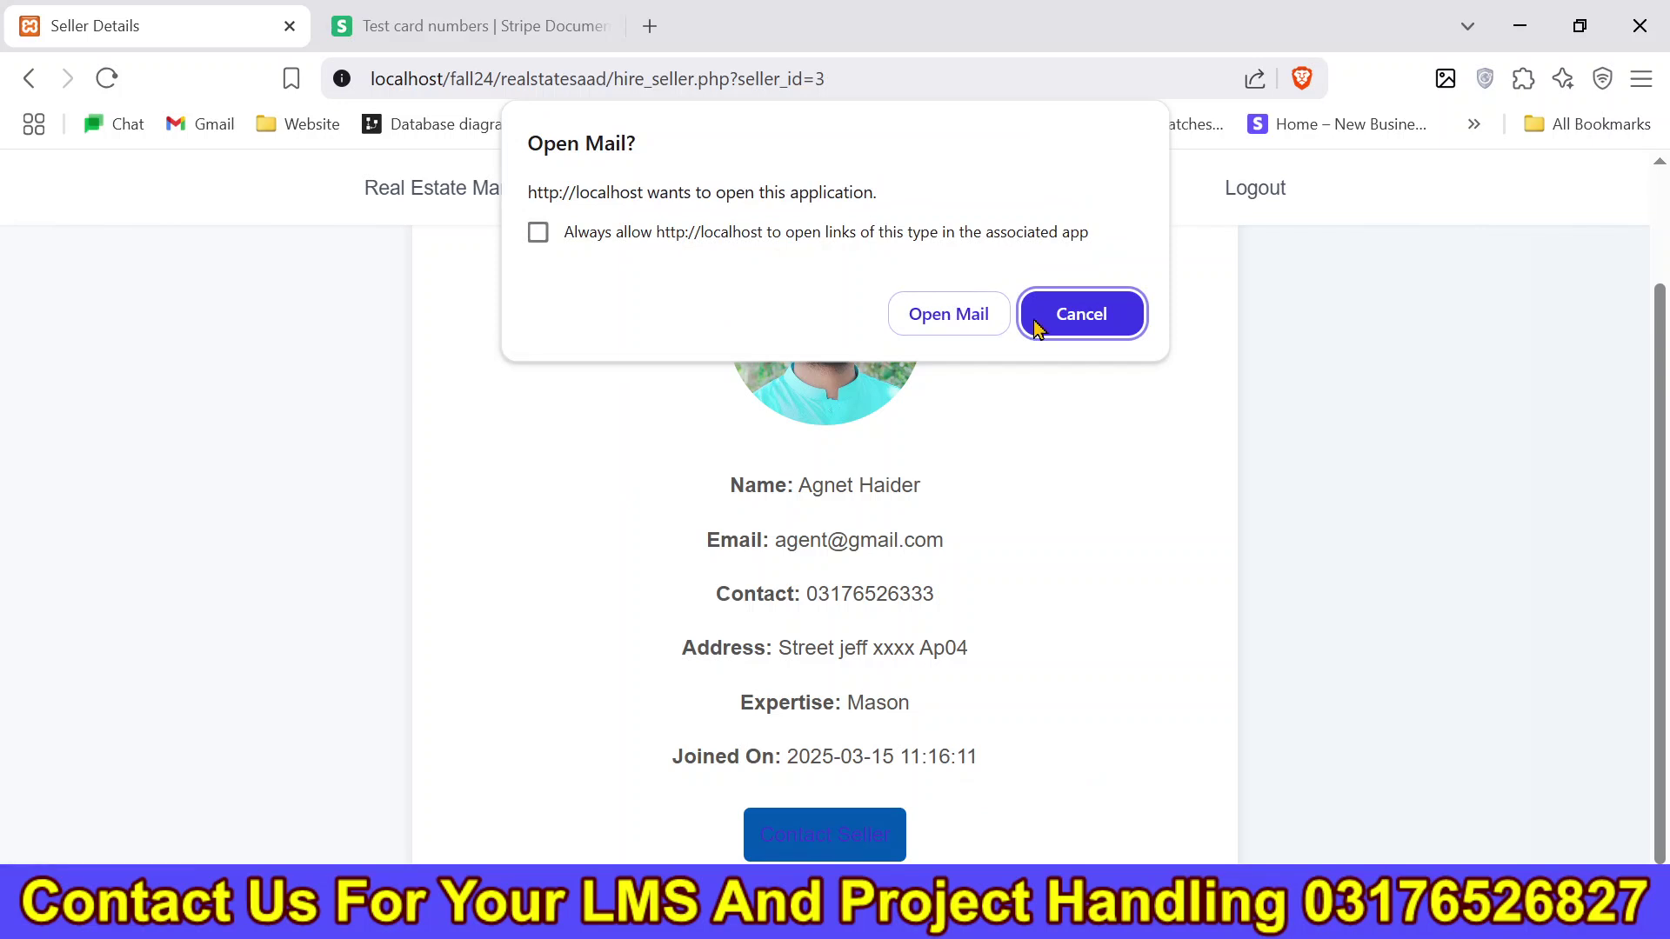
click(1080, 324)
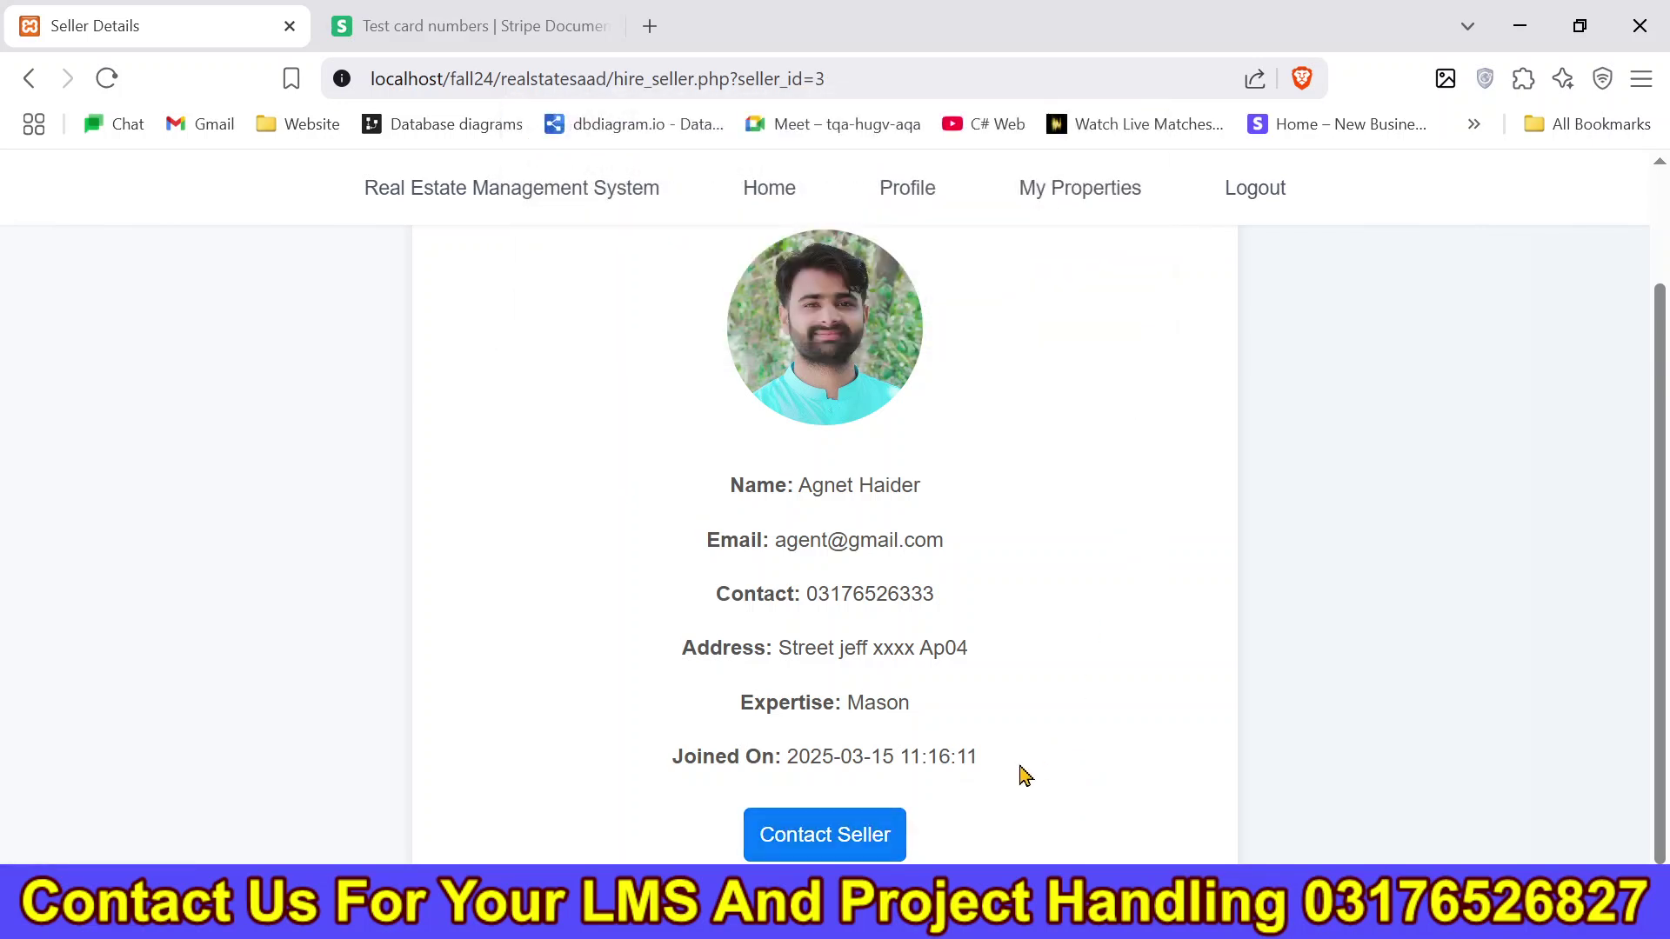
drag(1027, 774, 721, 534)
click(816, 588)
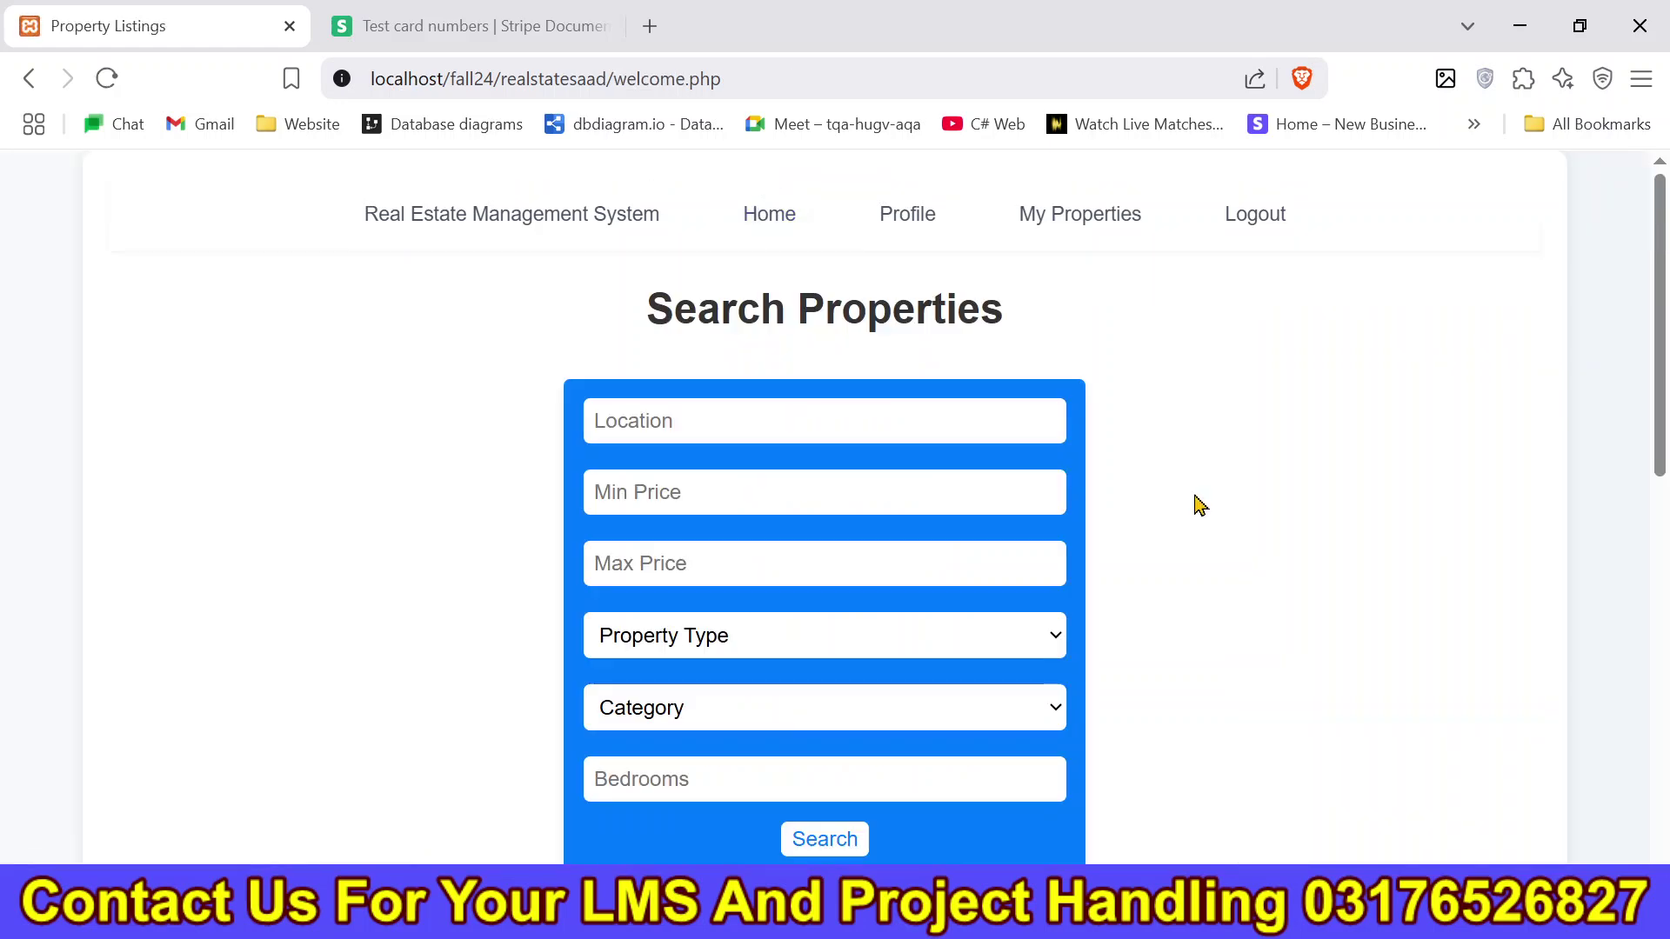
Scroll through Property one's details and start its $300.00 purchase.
scroll(1192, 503, down, 10)
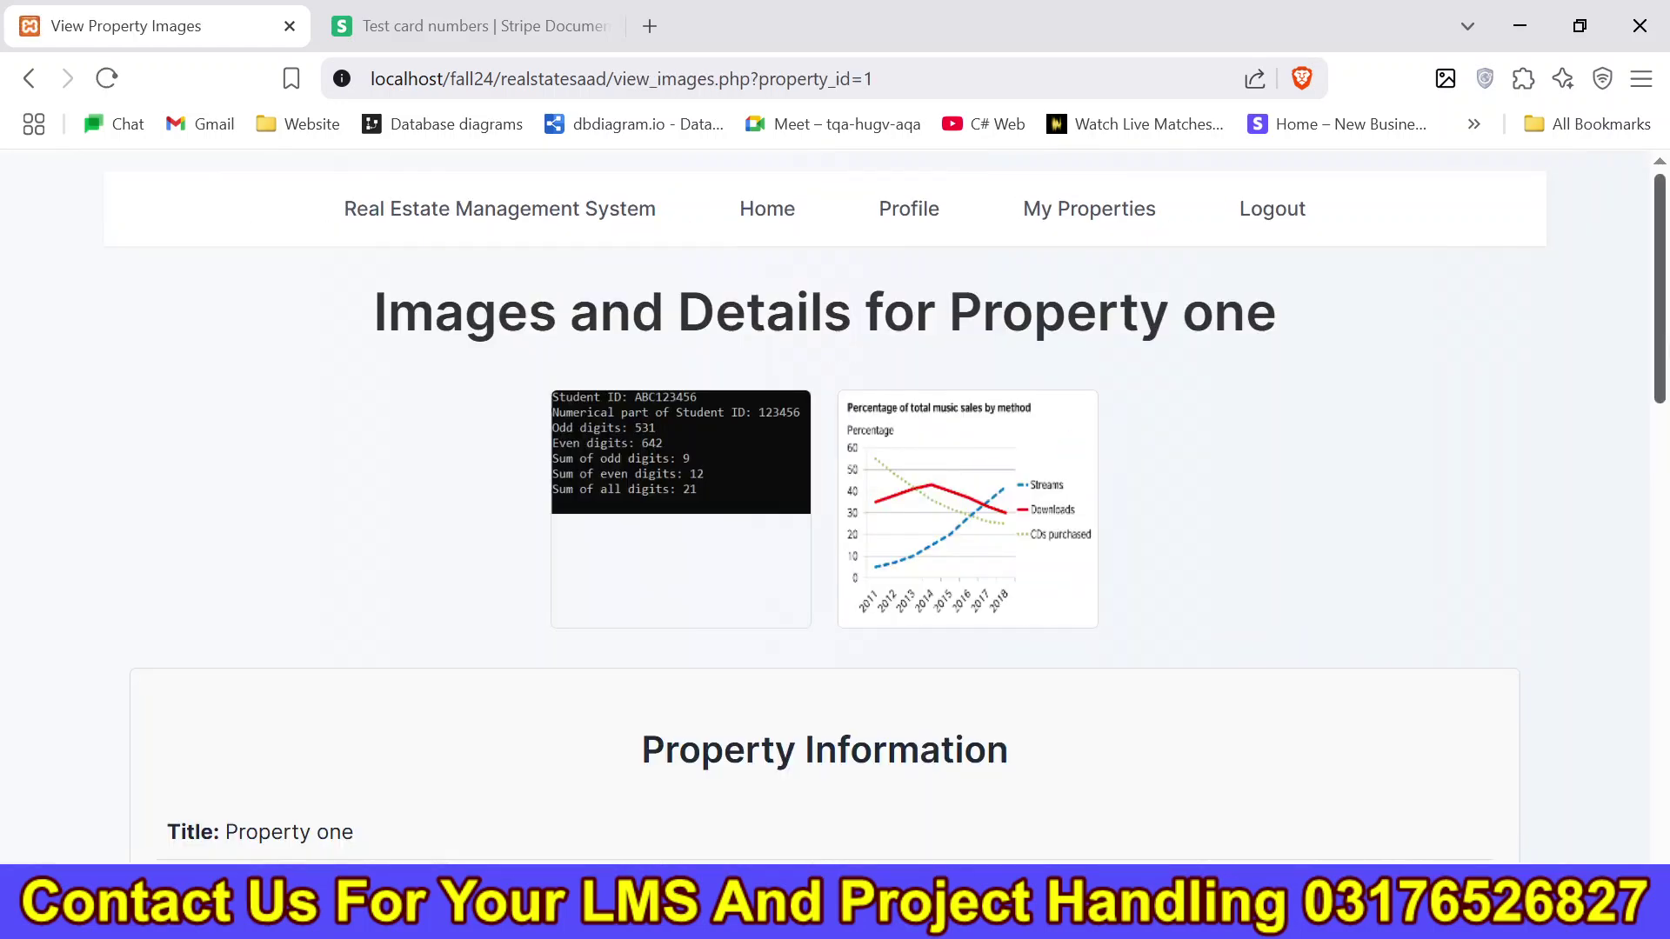
scroll(492, 282, down, 12)
scroll(824, 504, down, 3)
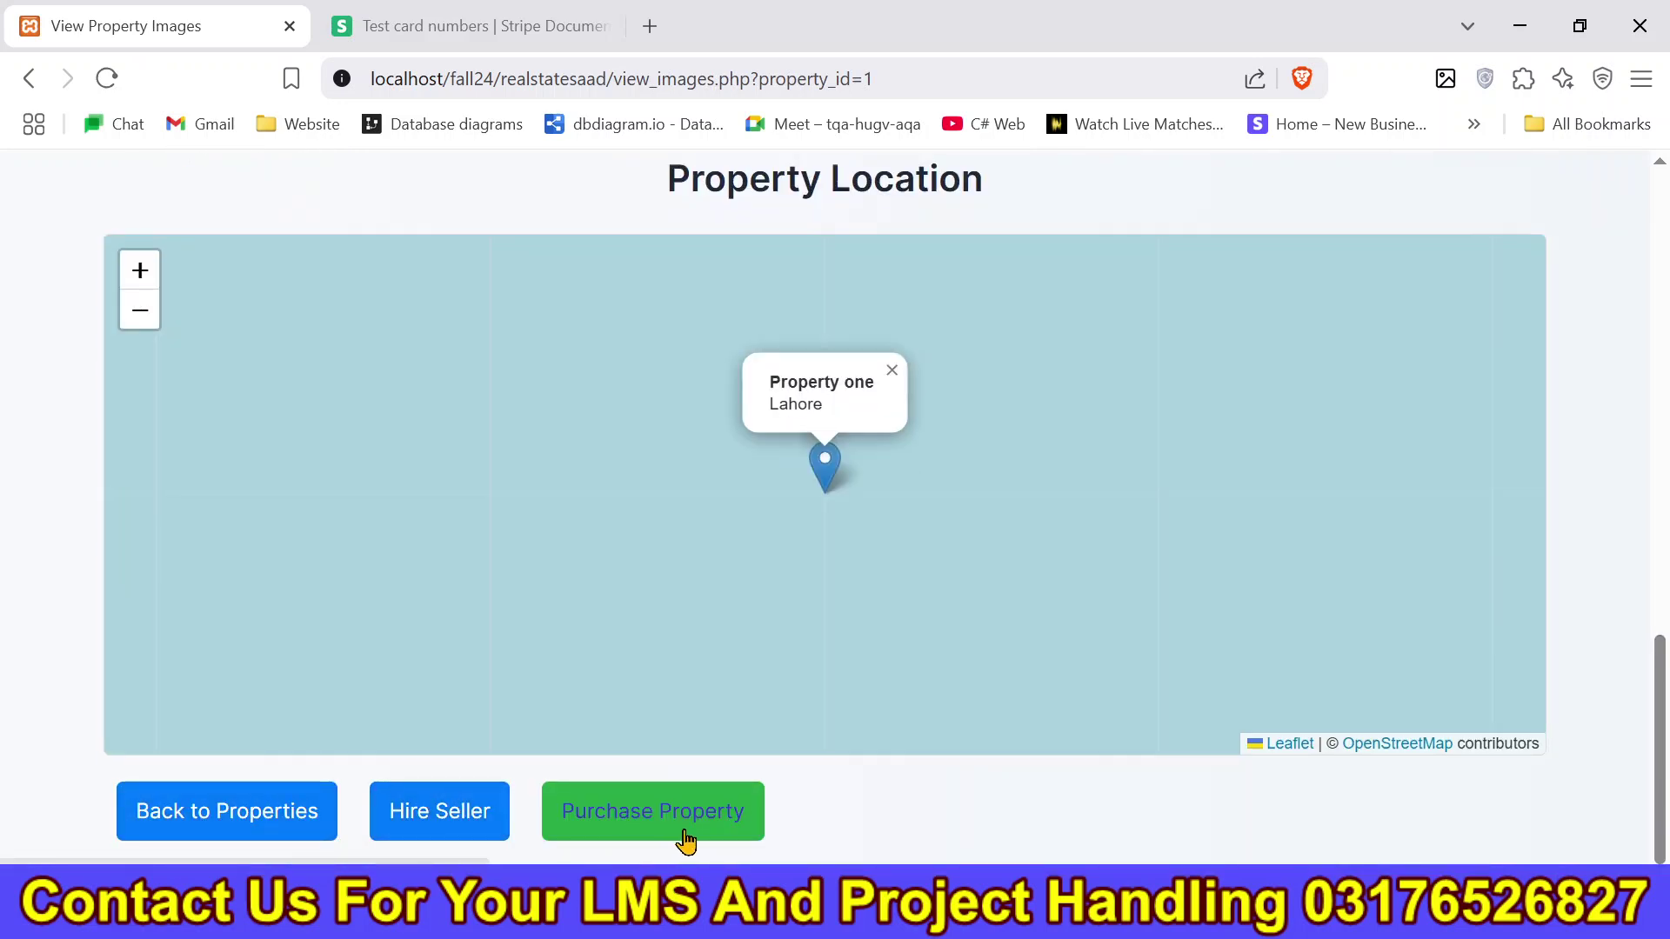
drag(1659, 648, 1646, 461)
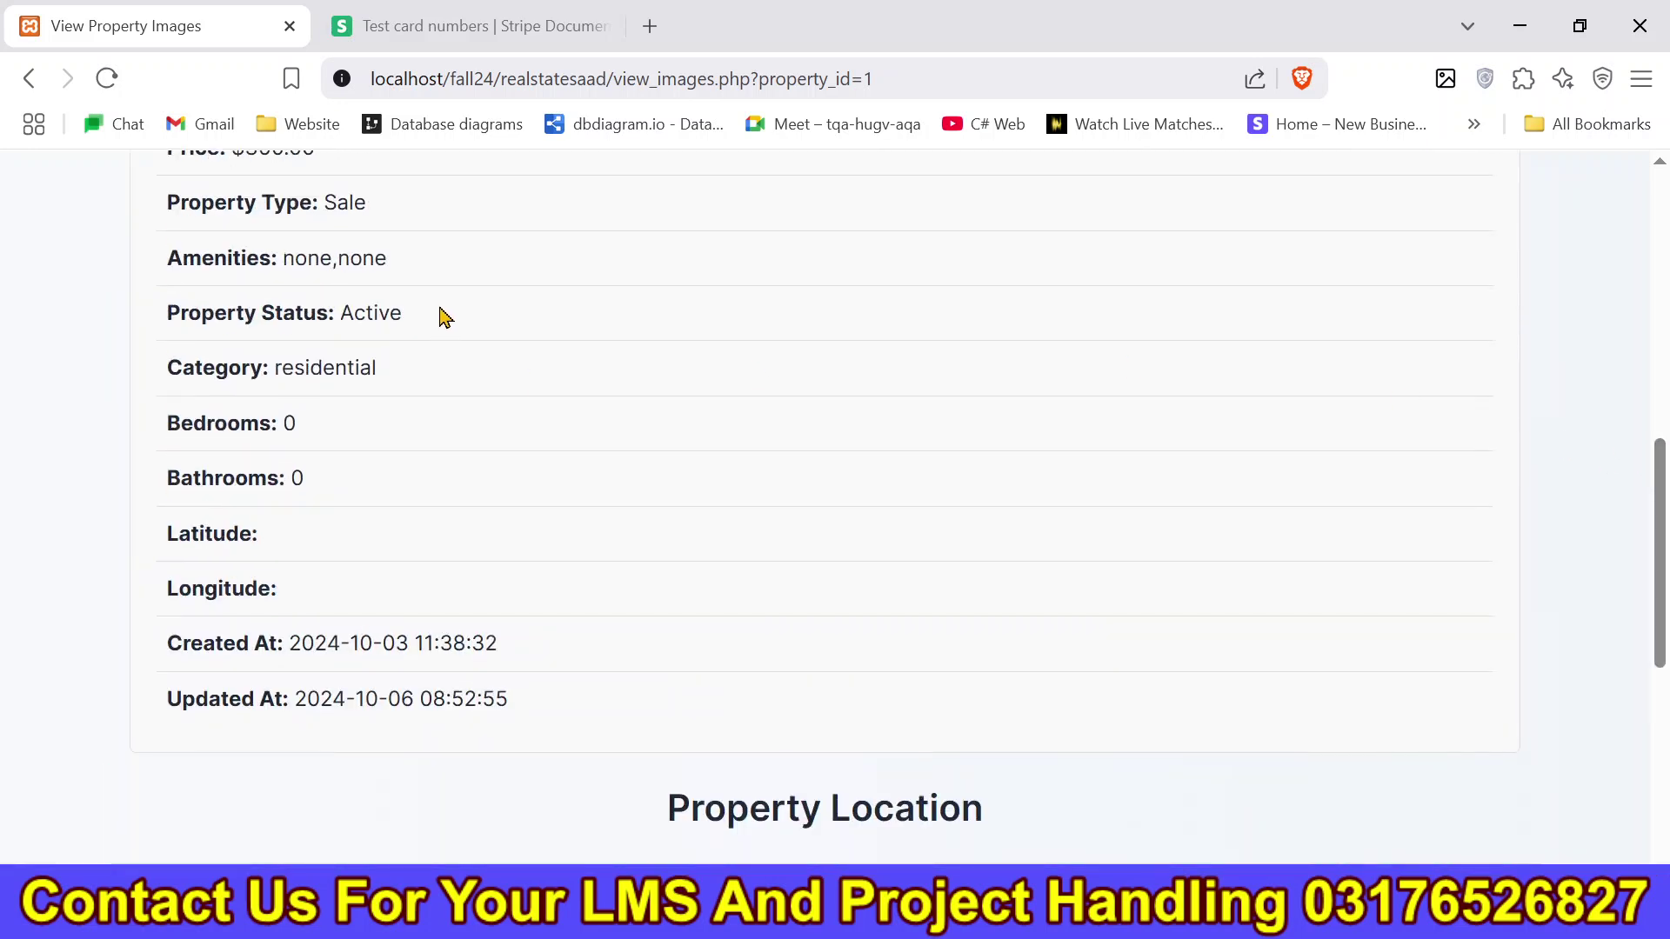
drag(444, 319, 109, 323)
scroll(824, 419, down, 6)
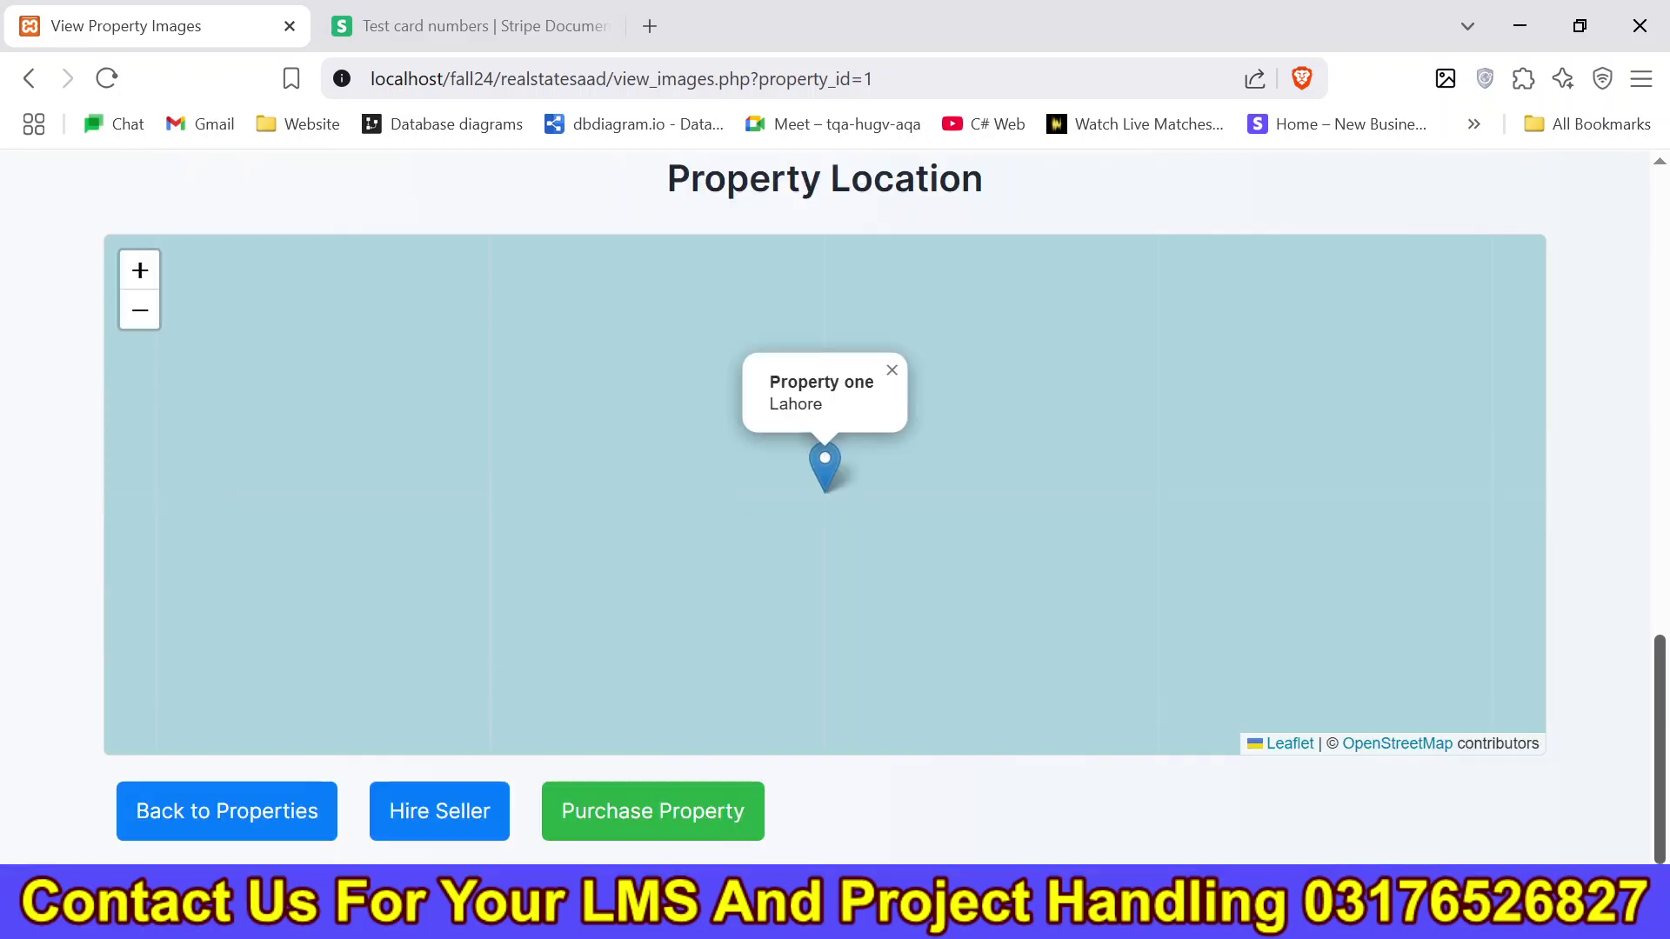
click(675, 831)
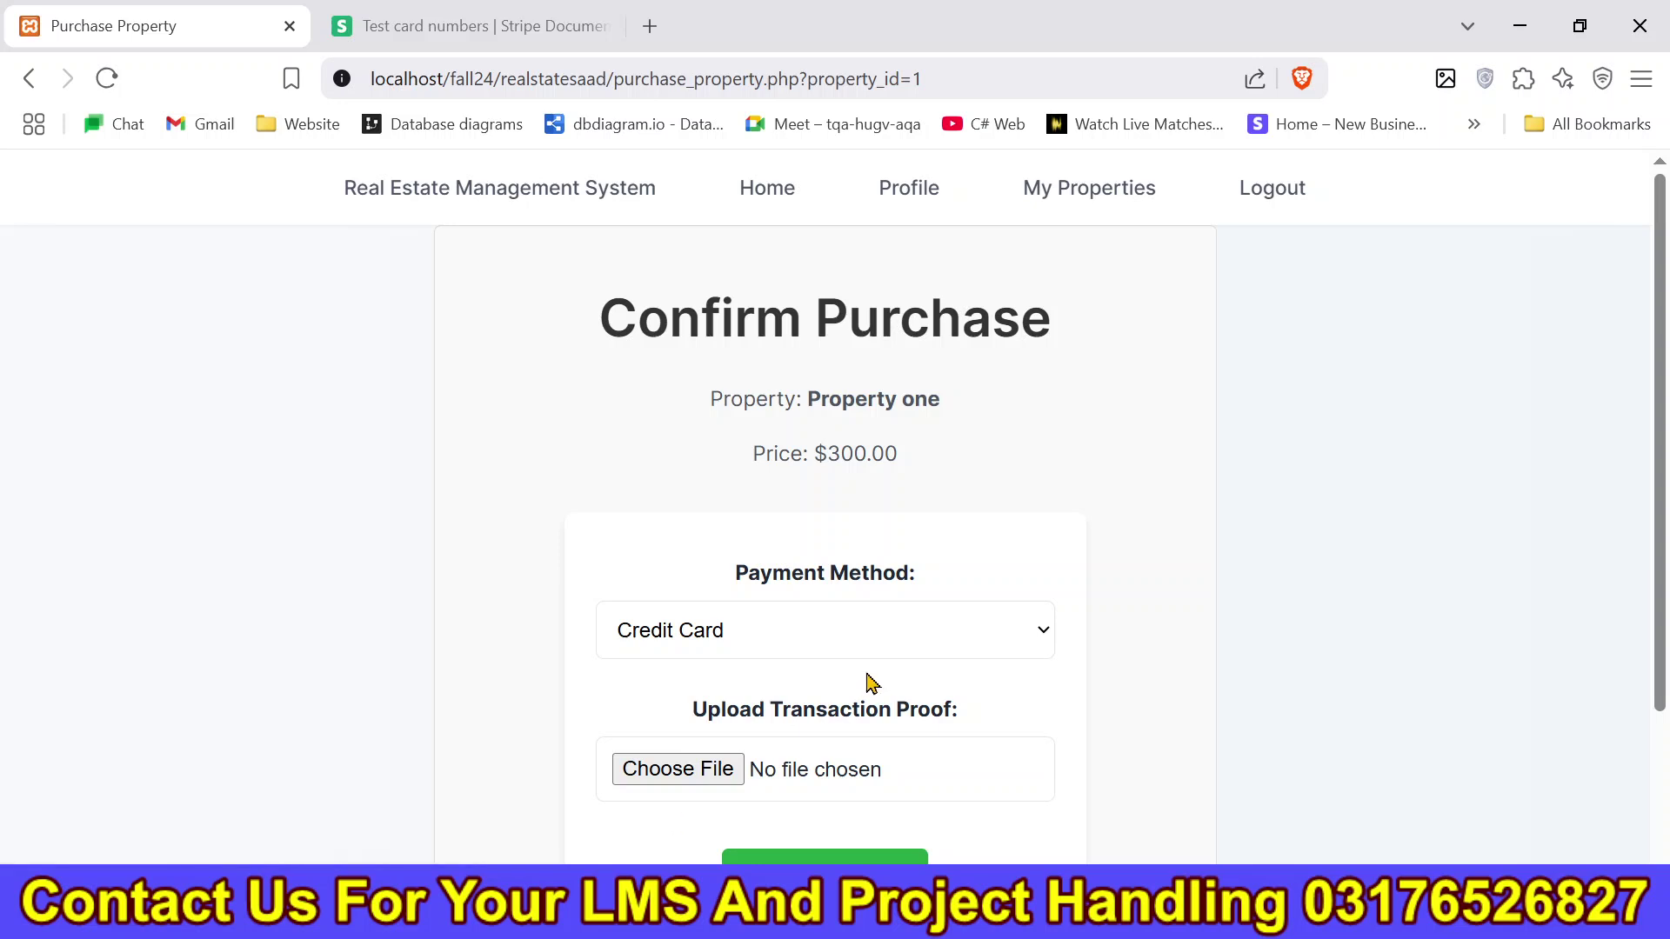
Choose EasyPaisa as payment method and attach 504-2.png from Pictures as proof.
click(901, 651)
click(896, 745)
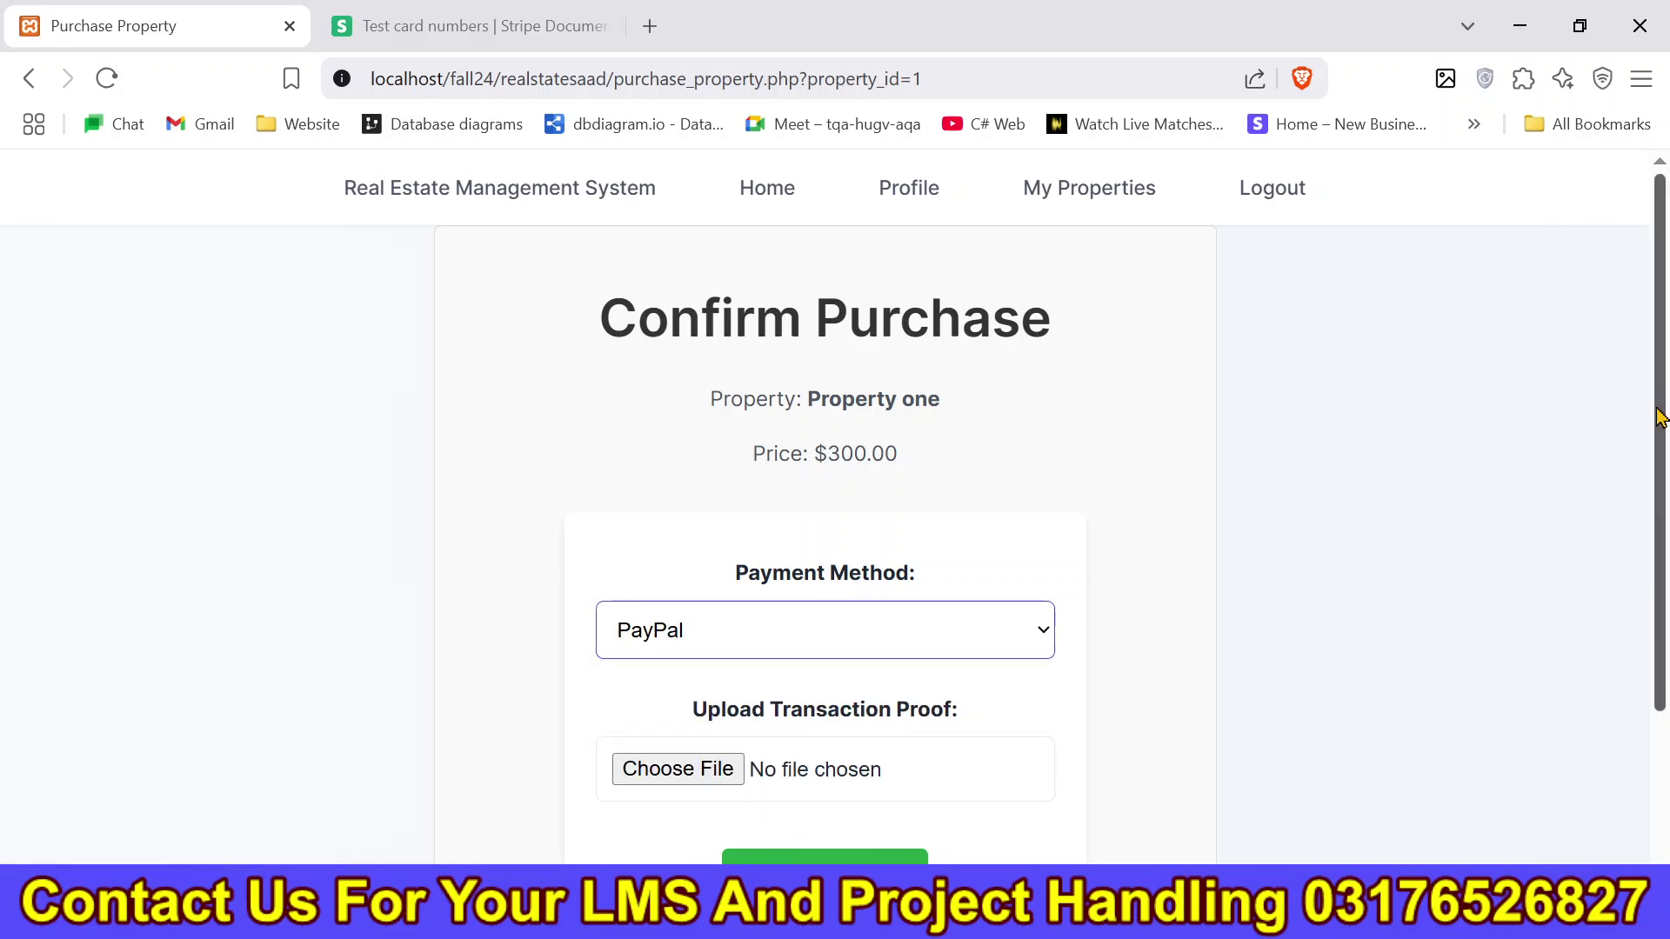
scroll(984, 566, down, 2)
click(799, 561)
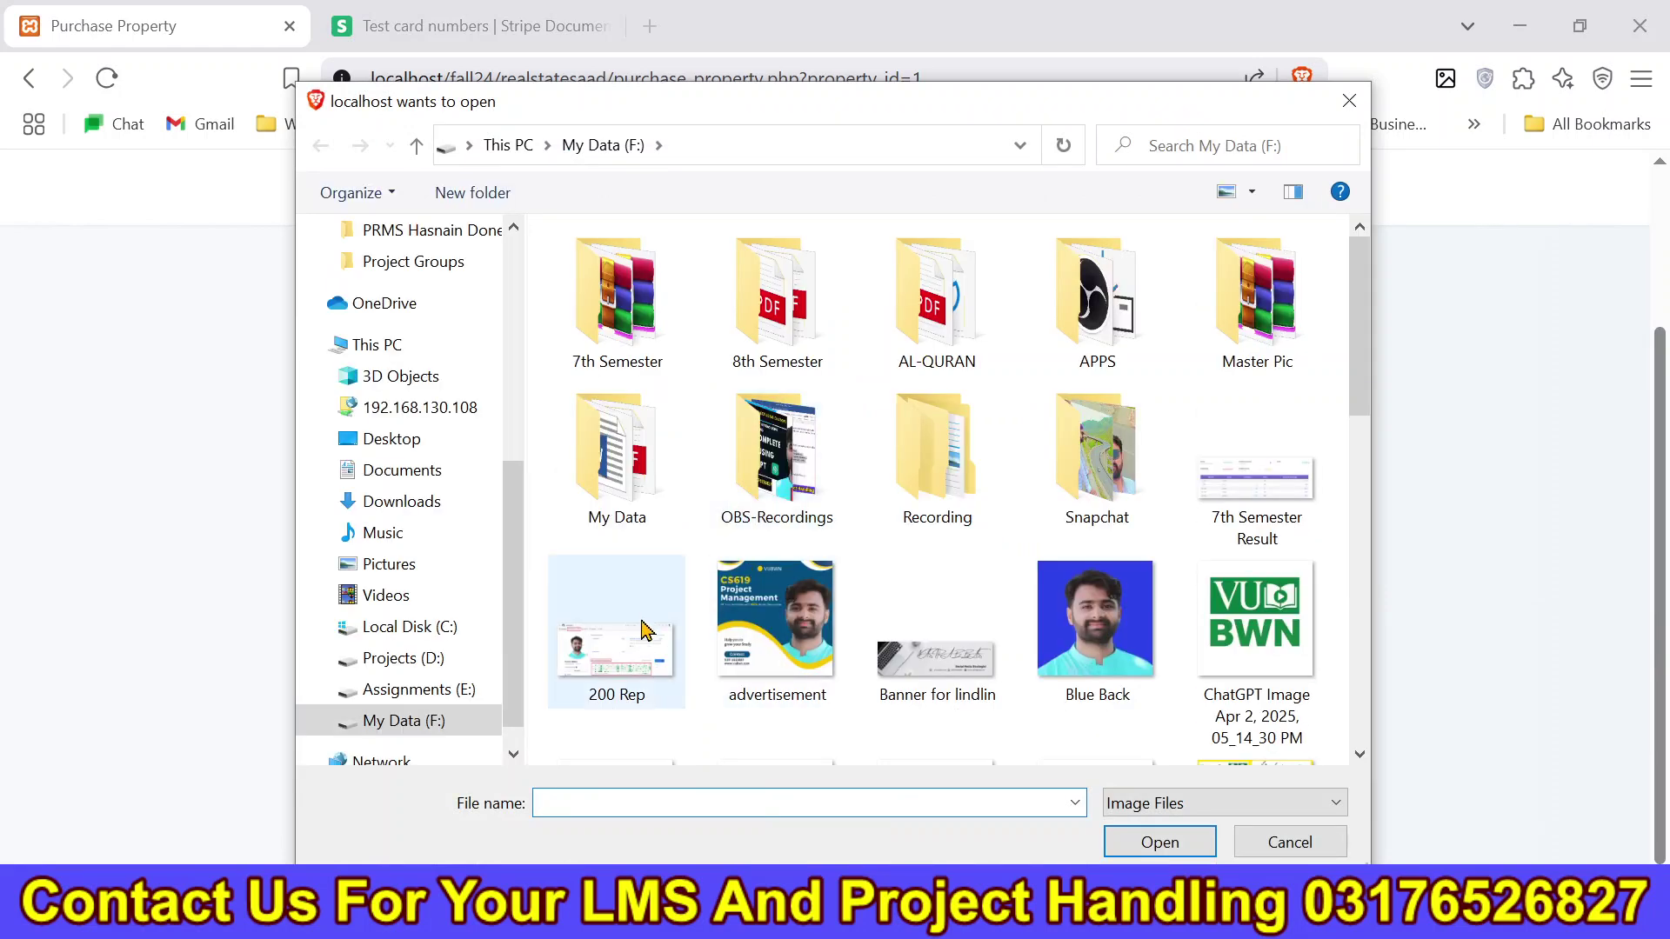
click(438, 565)
click(934, 638)
click(1195, 840)
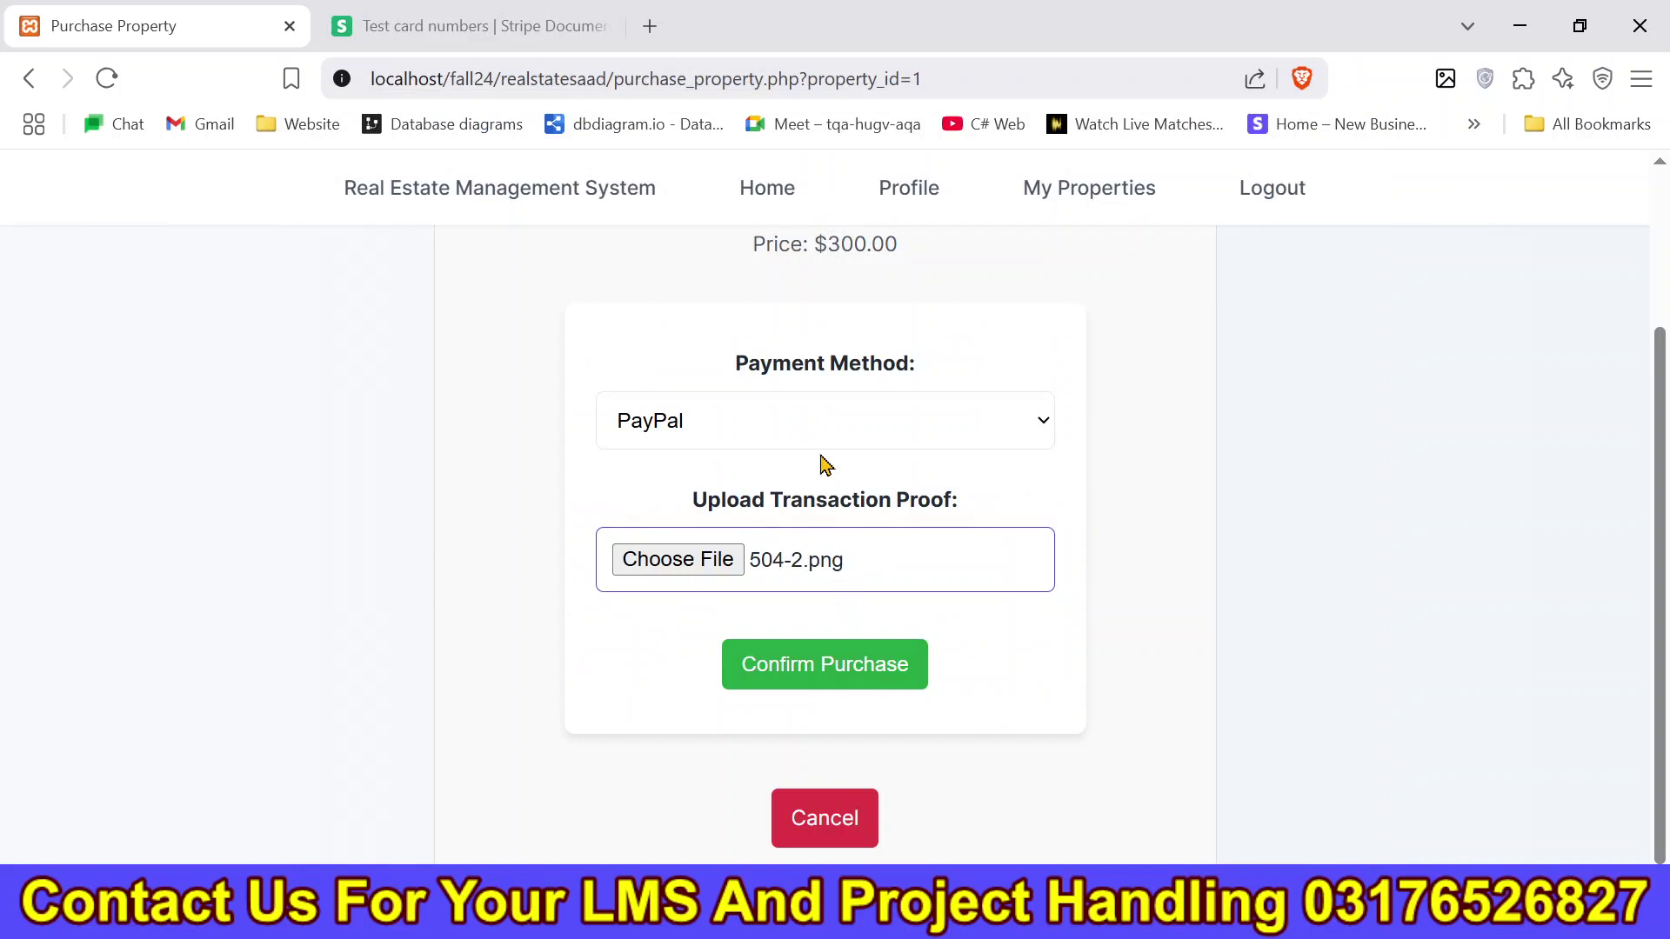
click(821, 435)
click(823, 581)
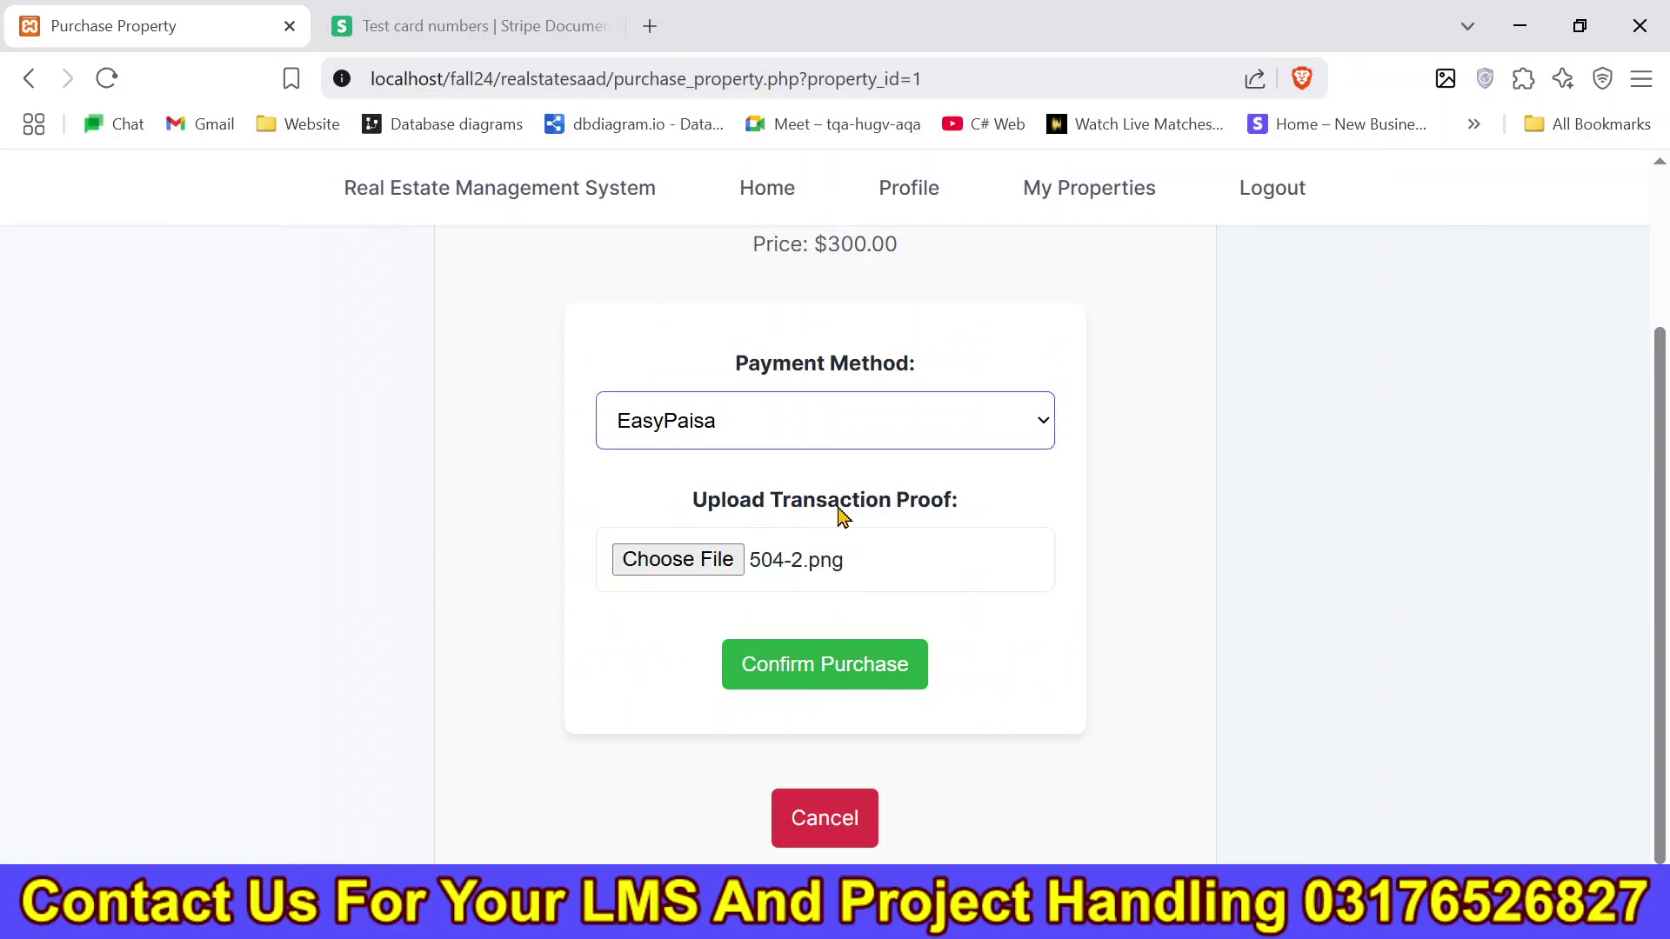
Confirm the purchase, acknowledge the success message, and view it in My Transactions.
click(861, 685)
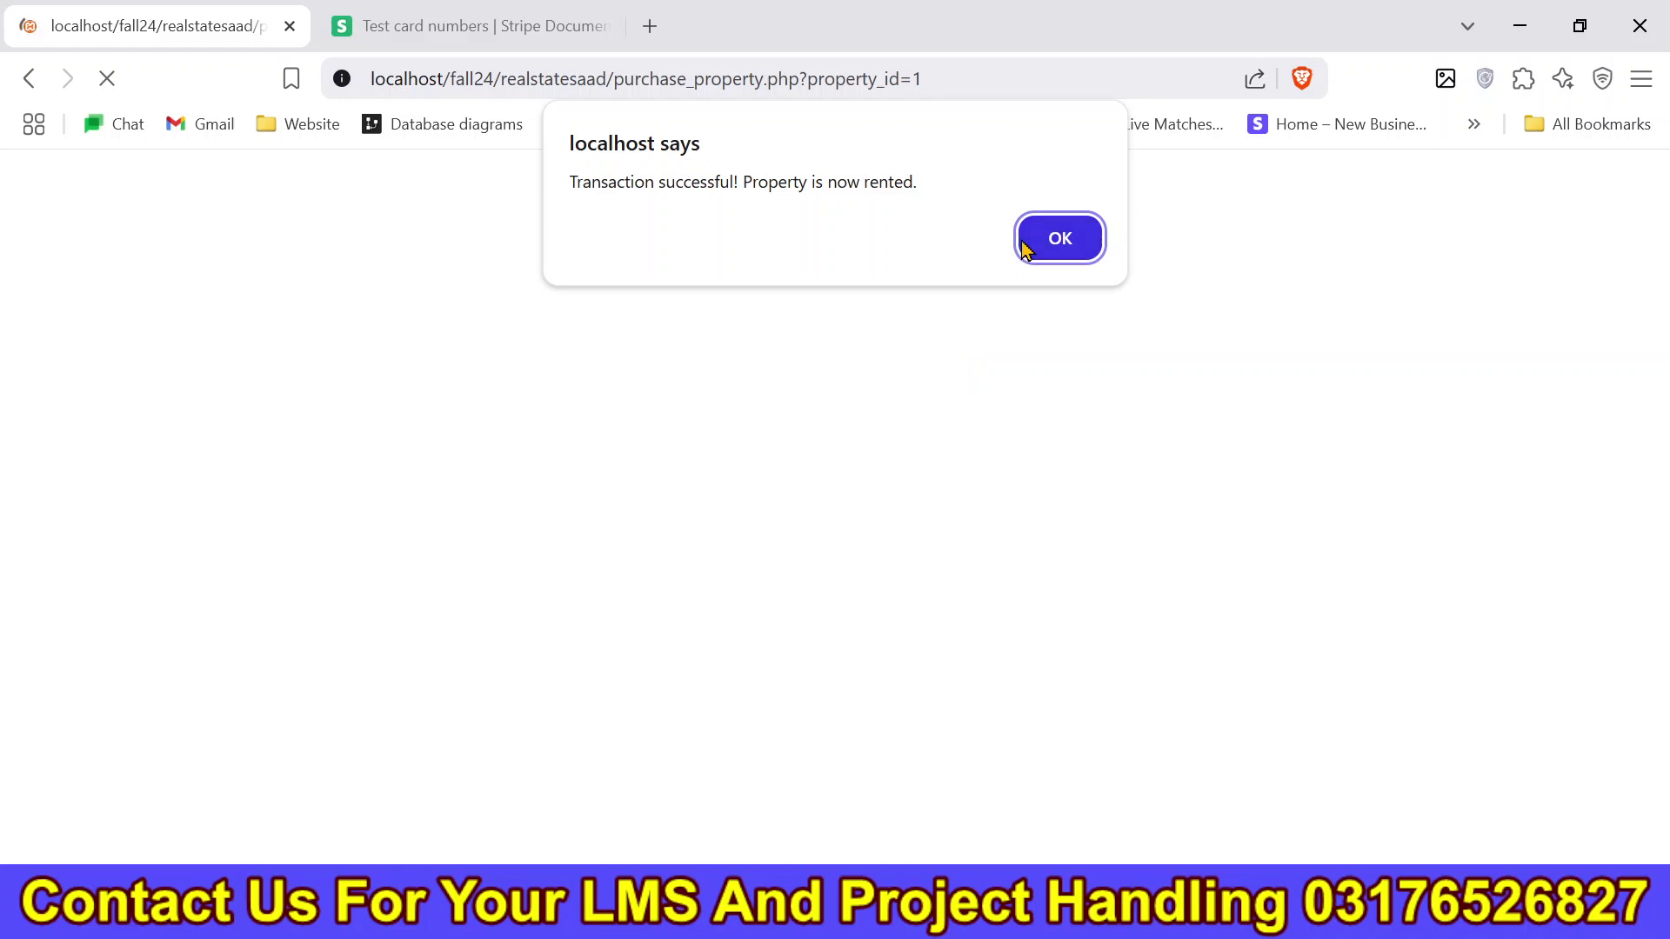
click(1030, 246)
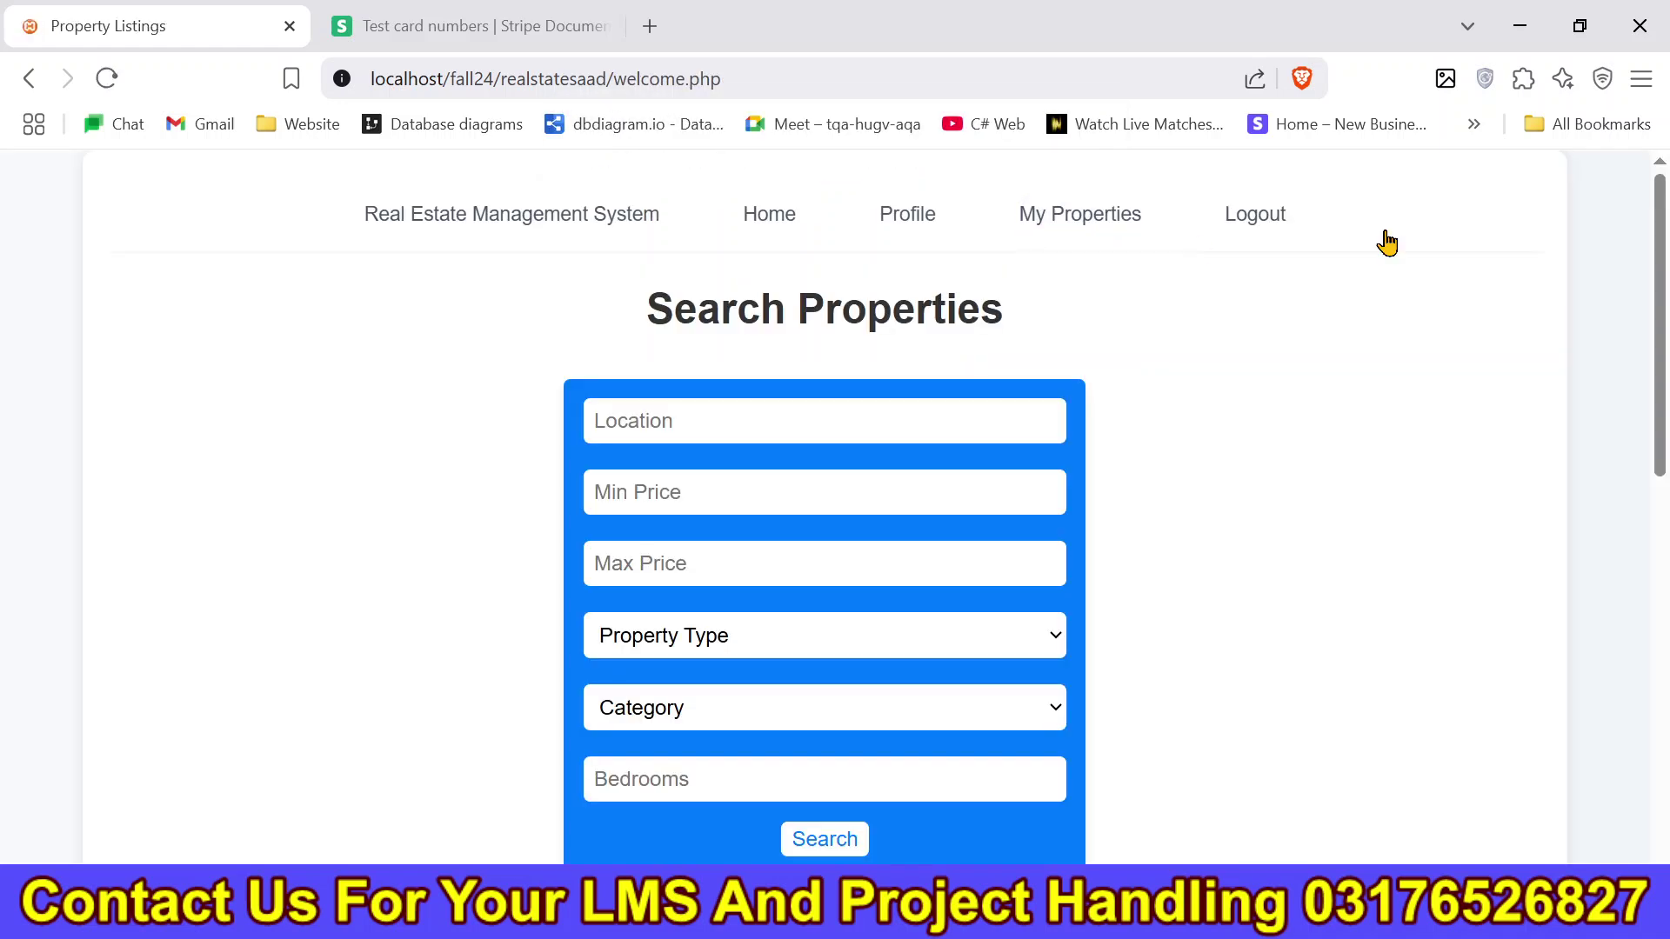
click(1107, 230)
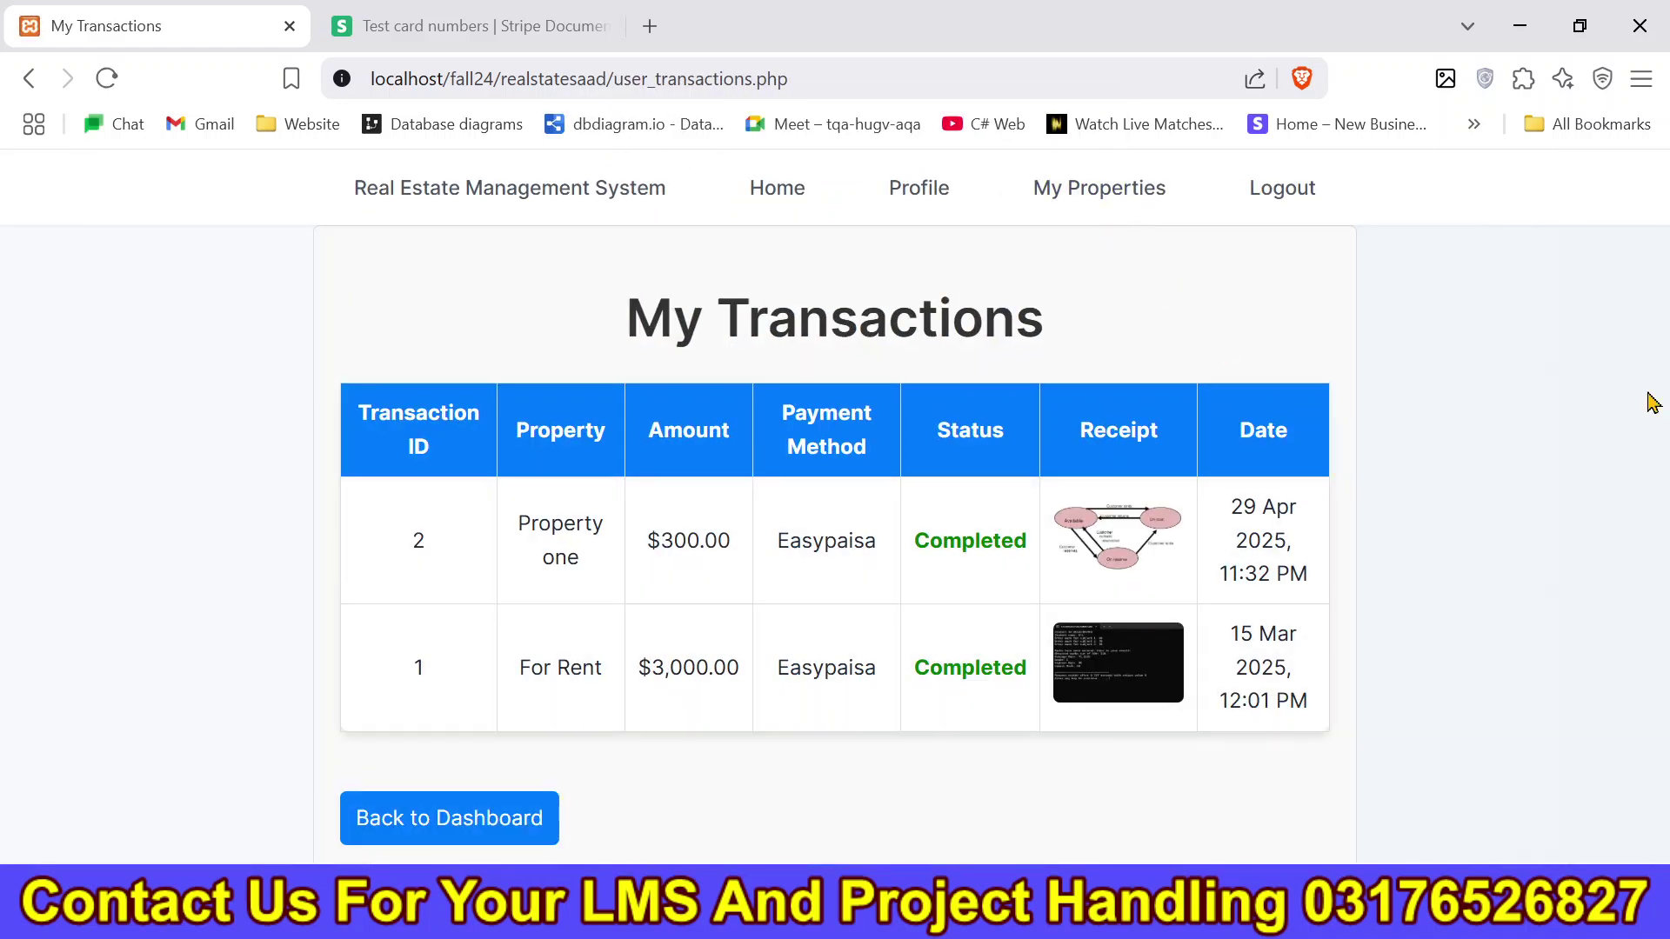
drag(1668, 348, 1426, 522)
Reload the seller dashboard and check the $3,000.00 total earnings.
click(920, 511)
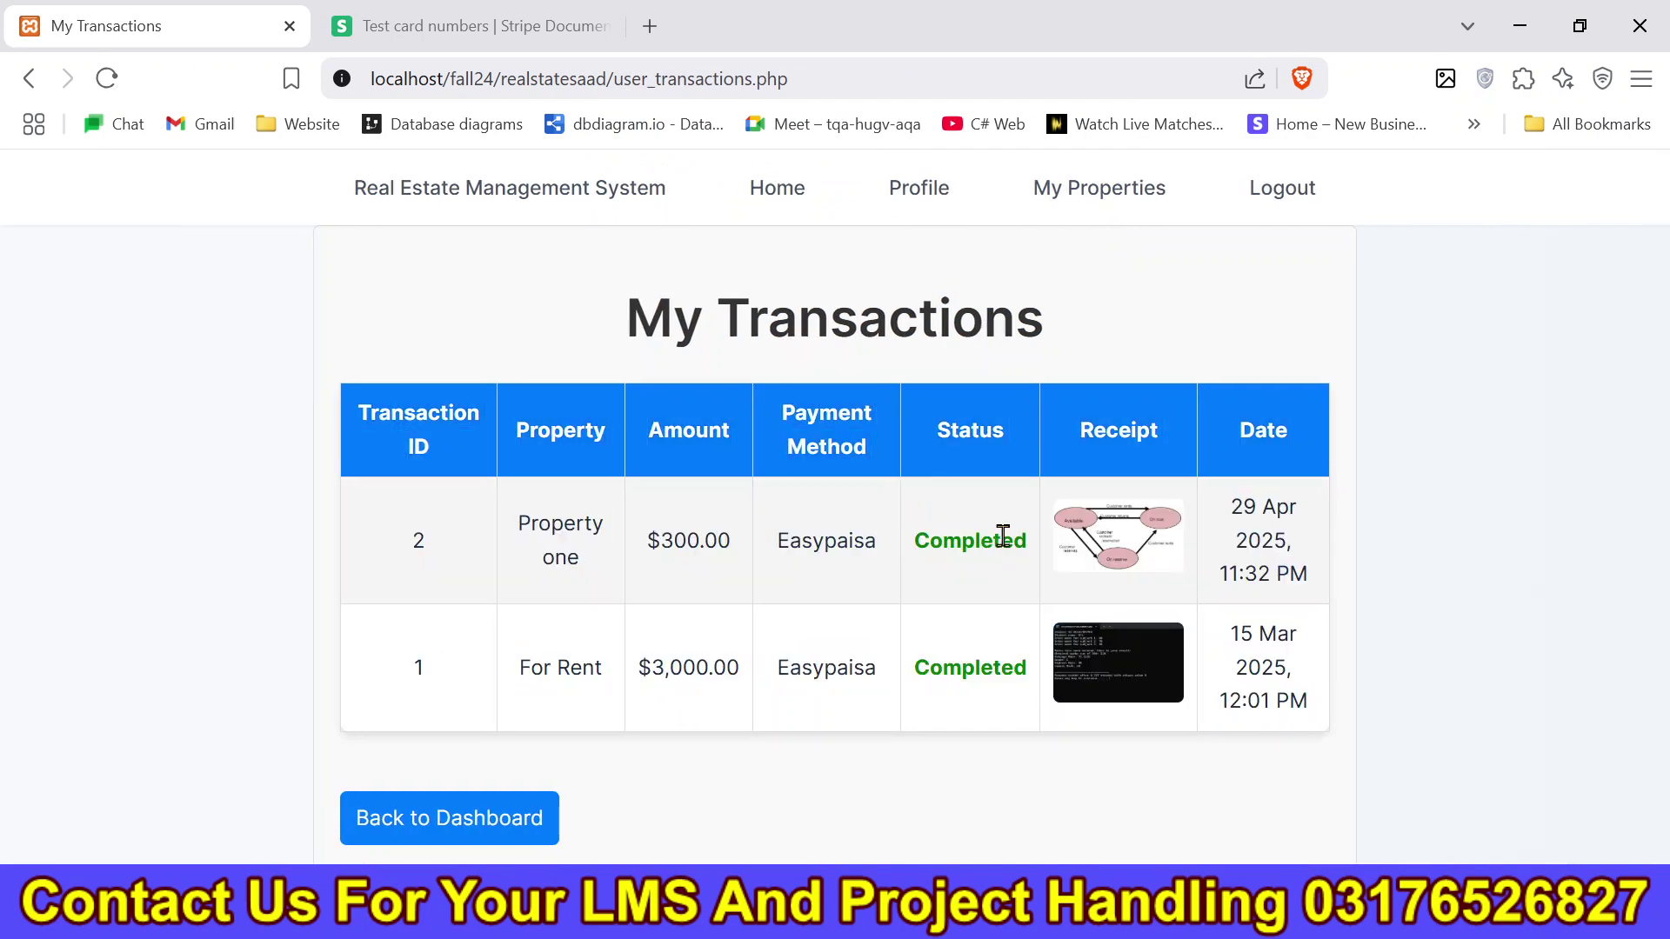
key(alt+Tab)
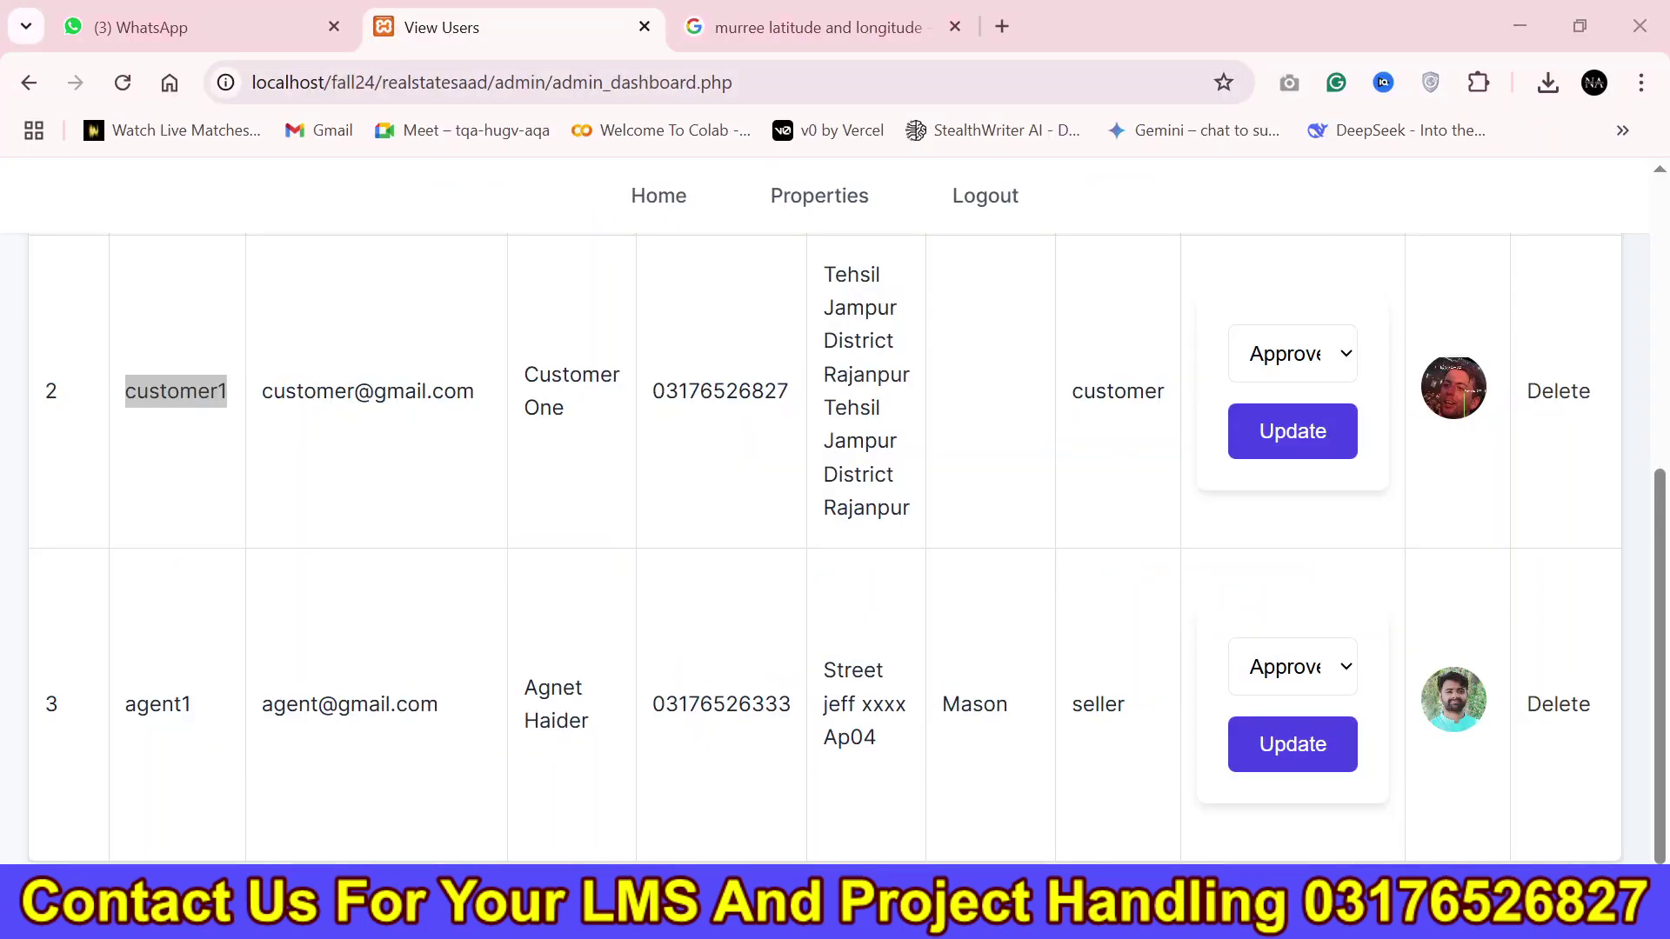
key(alt+Tab)
click(850, 57)
key(Return)
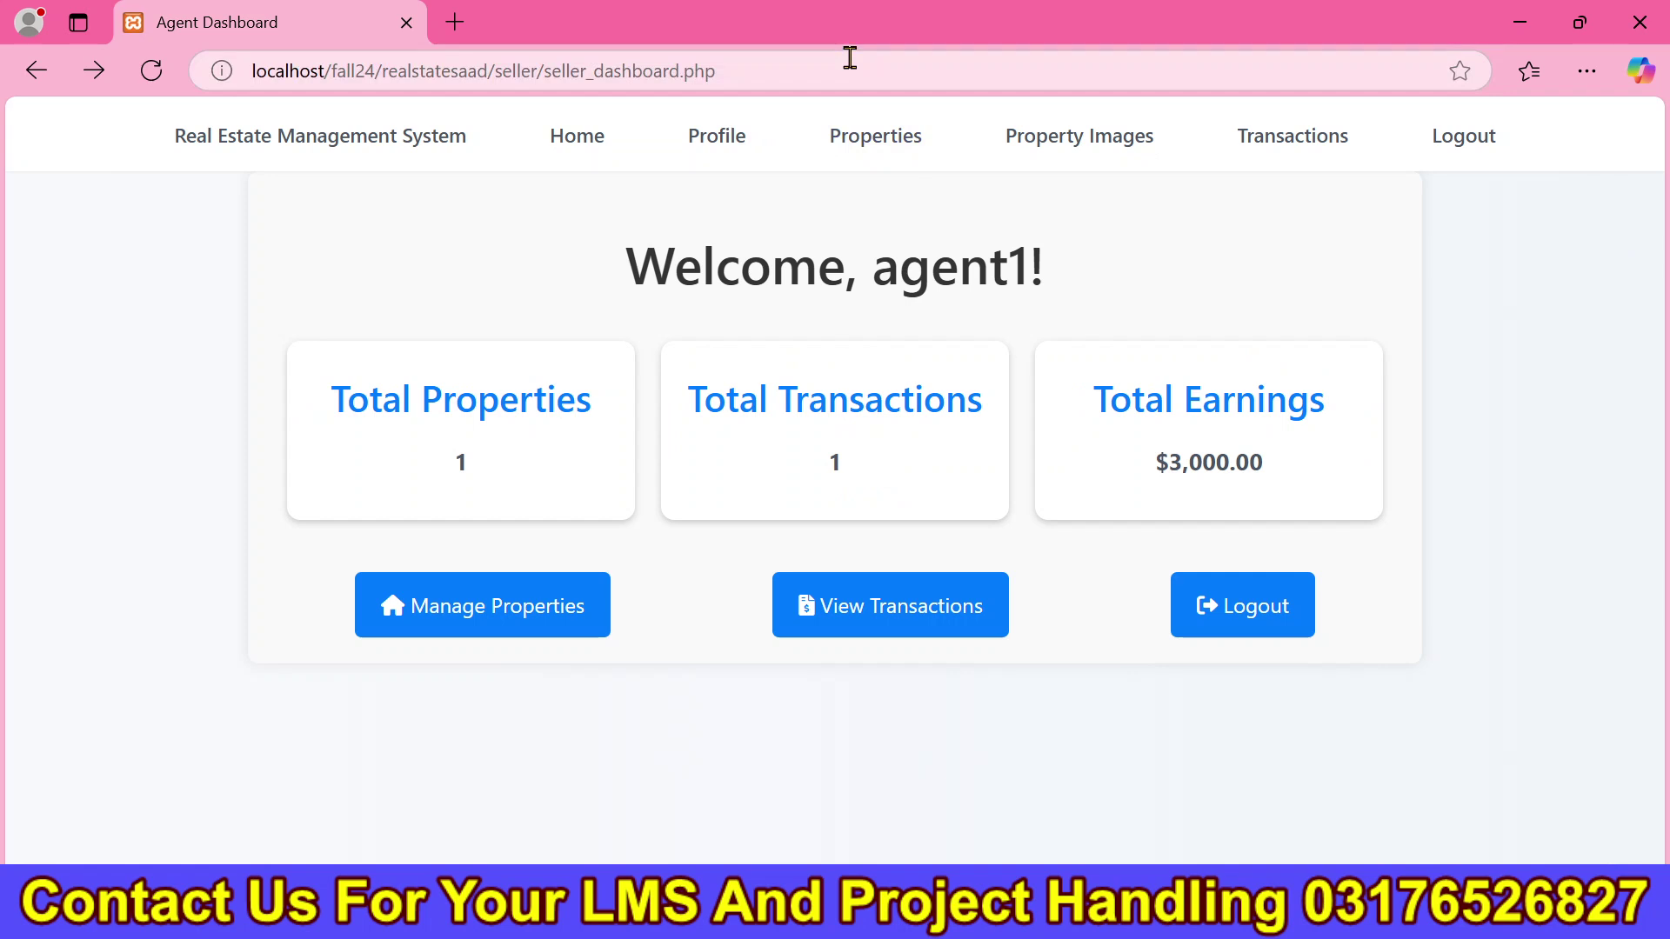
click(826, 82)
key(Return)
drag(1109, 478, 1297, 496)
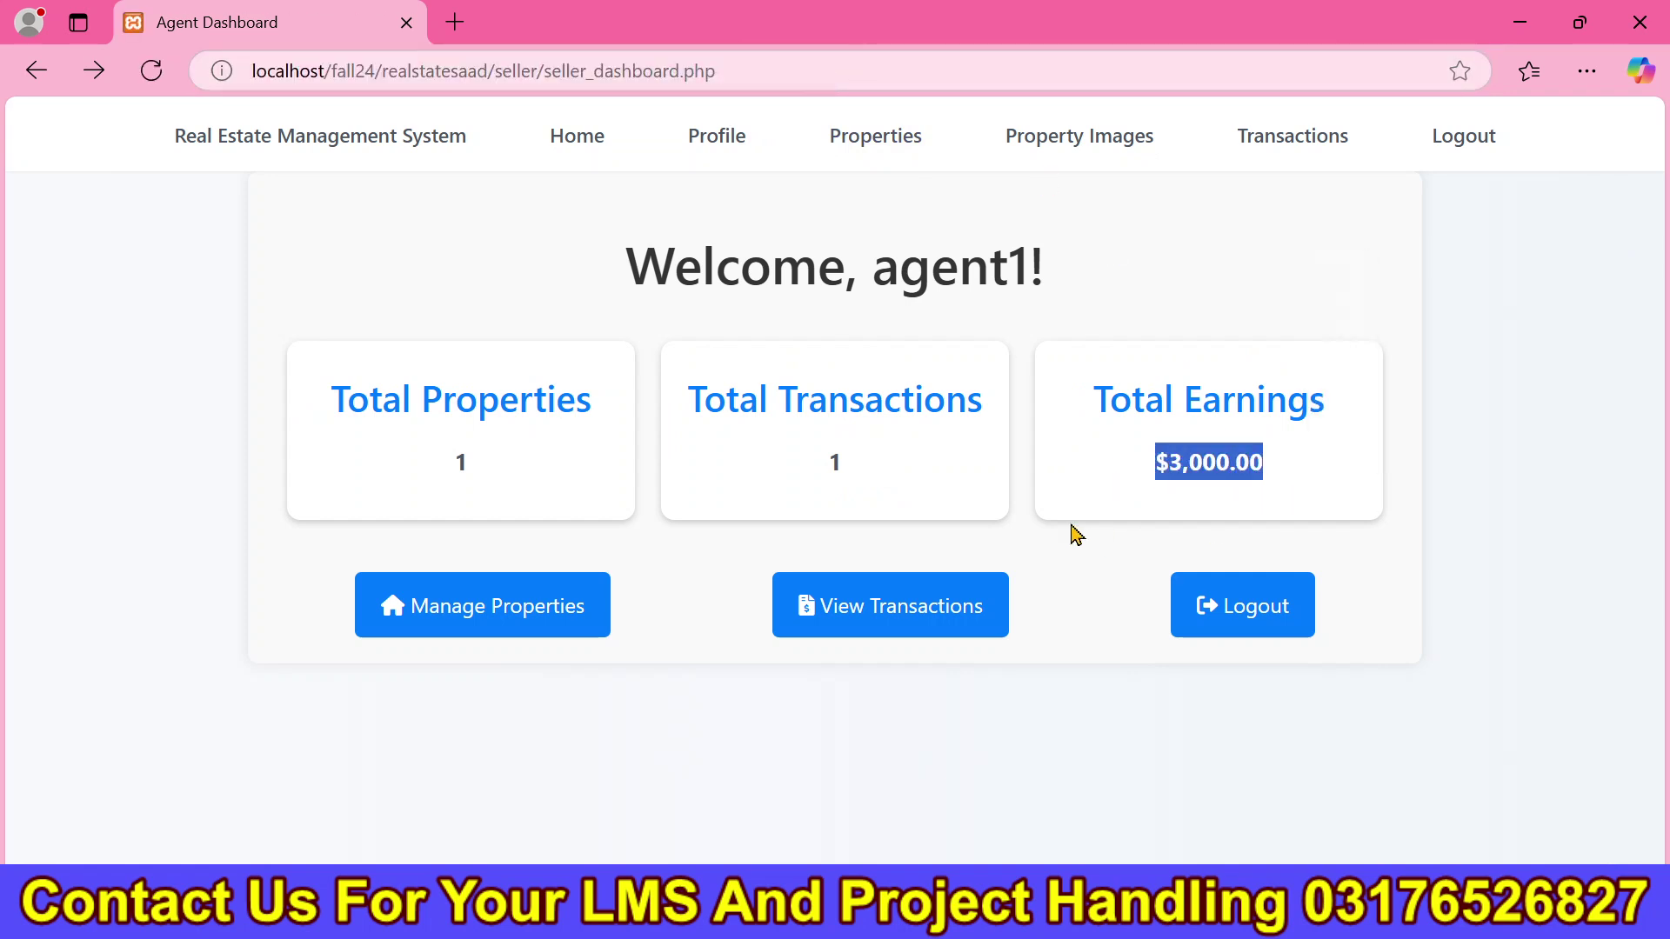
Review the seller's property list, highlighting the For Rent title.
click(907, 148)
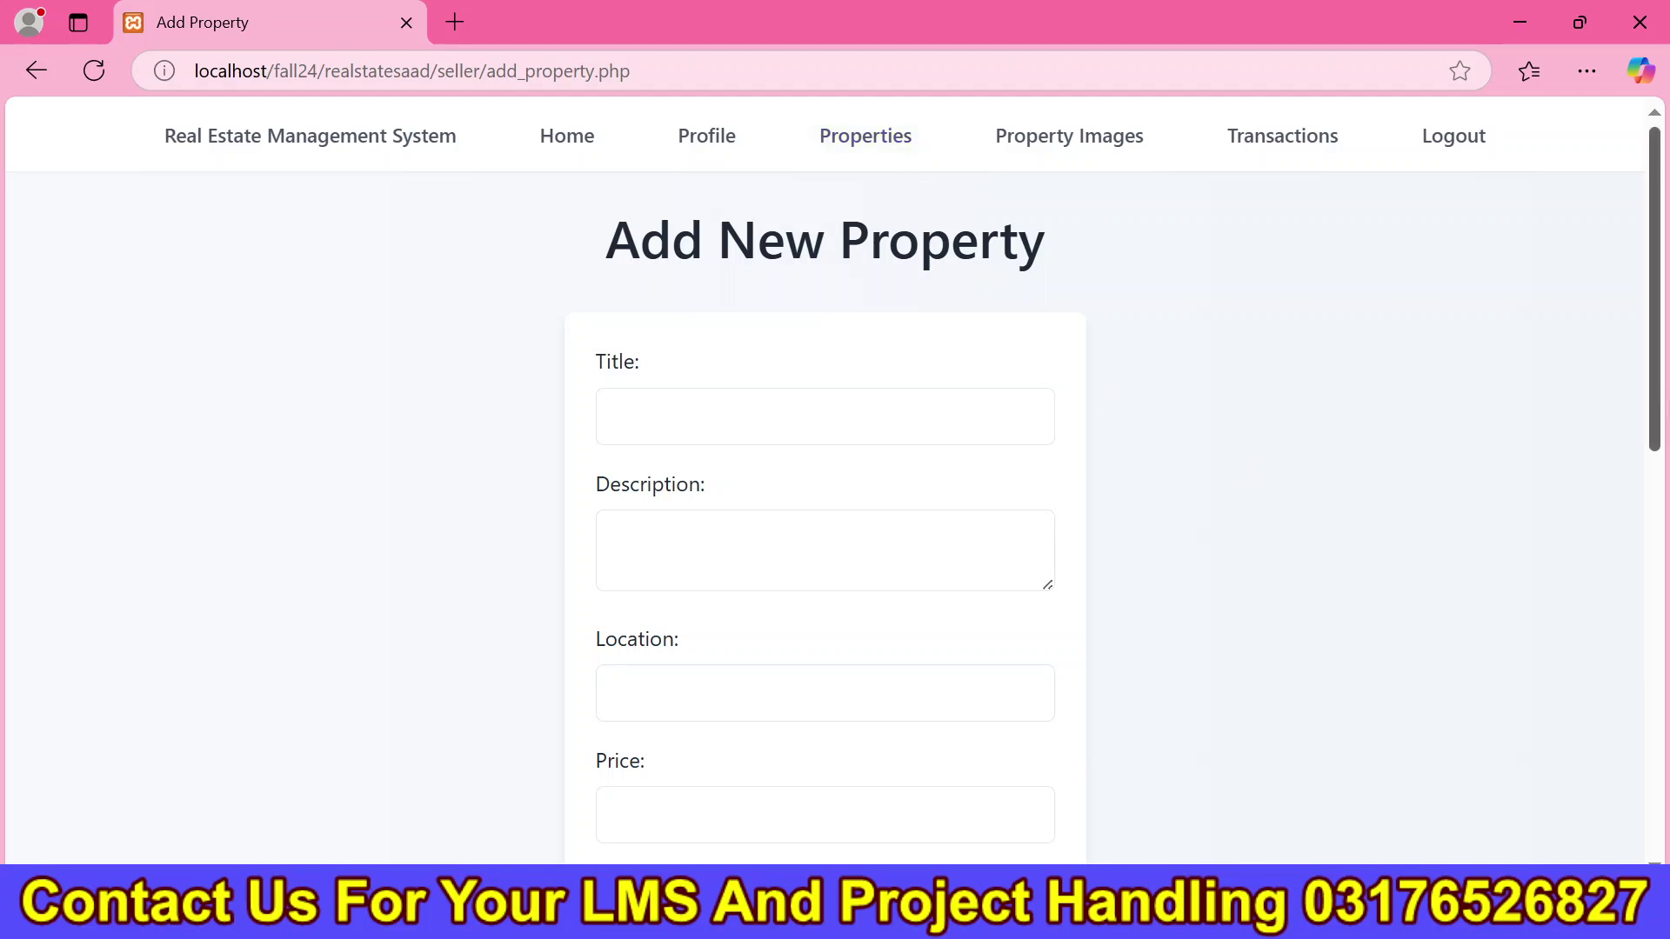
scroll(895, 818, down, 8)
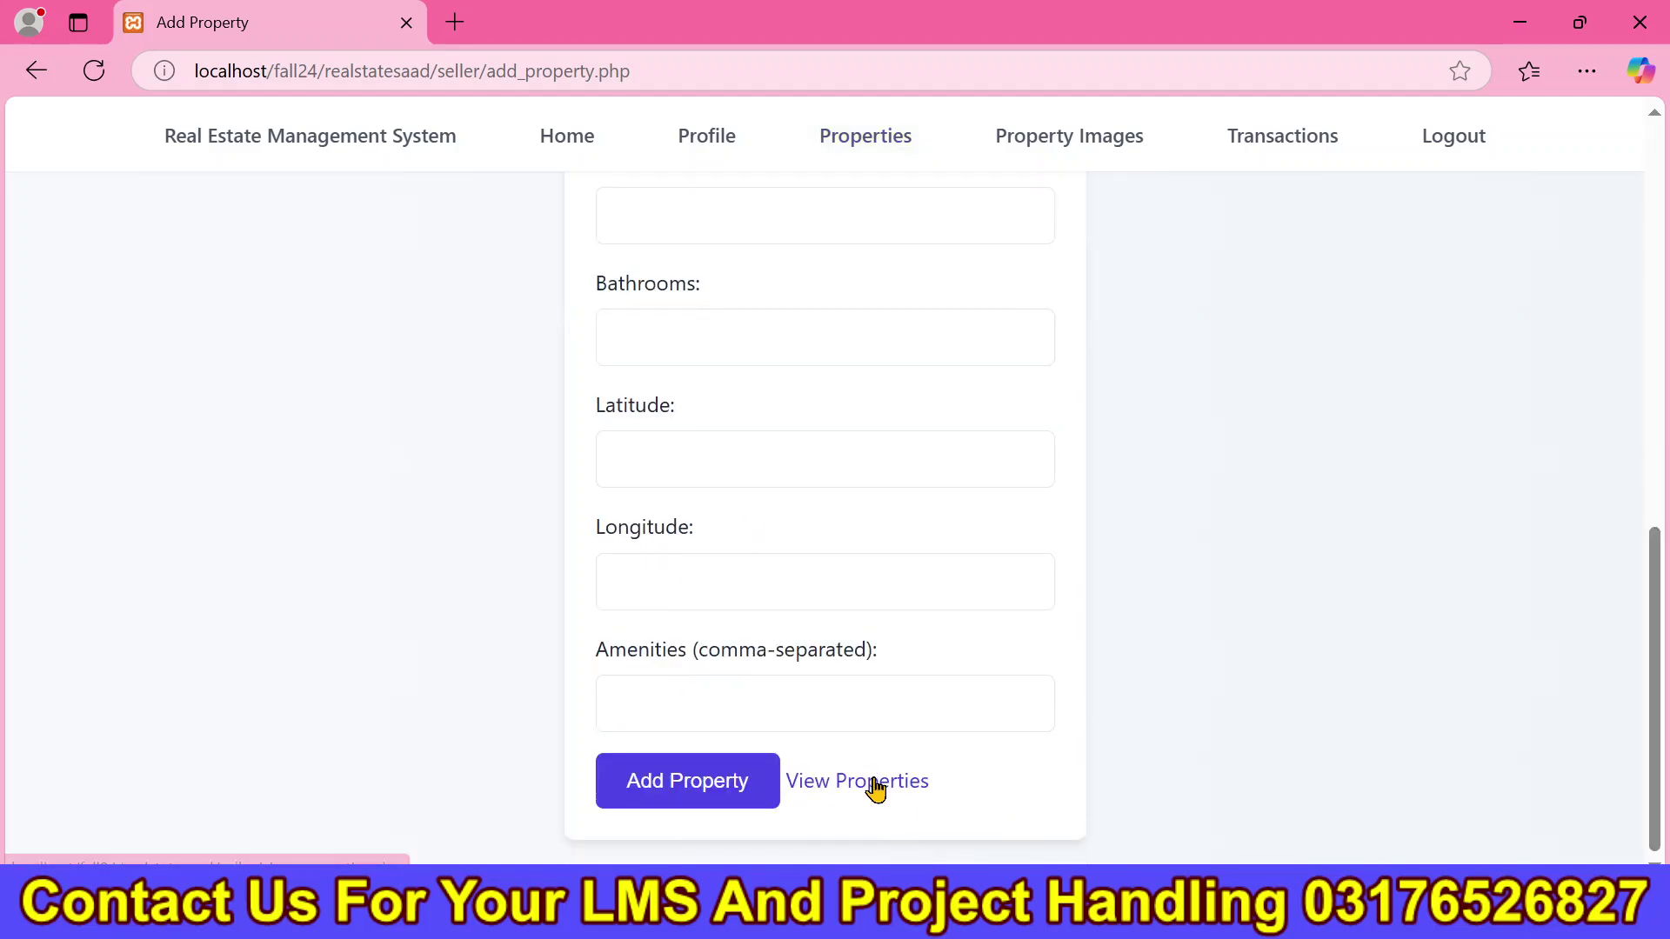
click(875, 789)
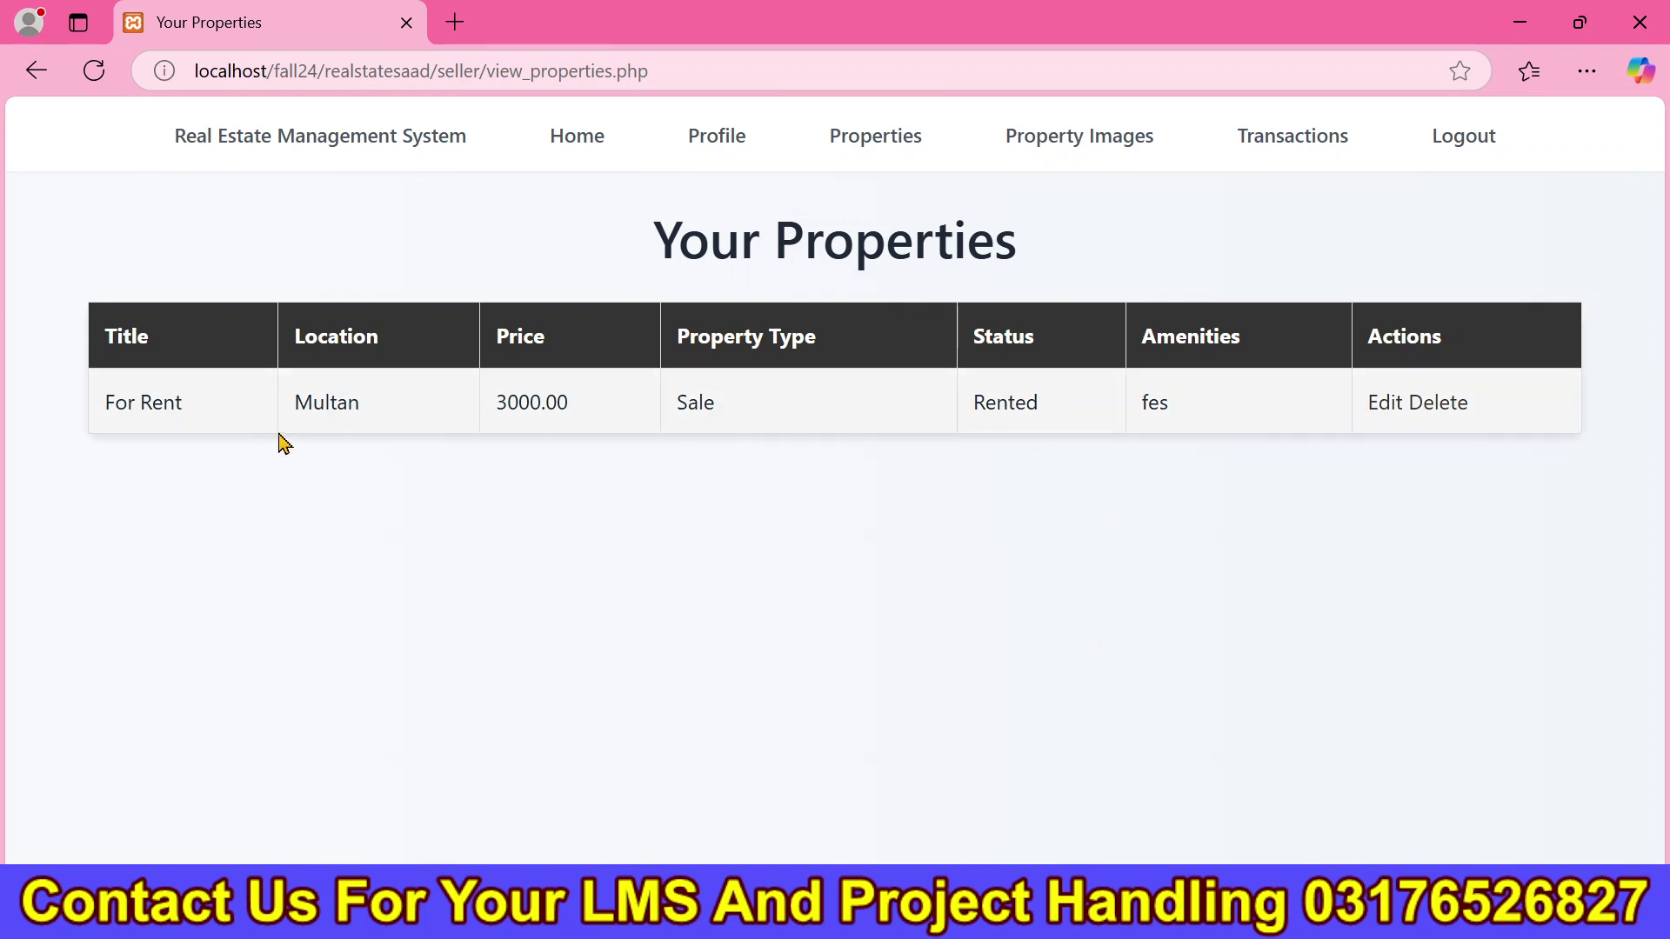
drag(206, 432, 104, 428)
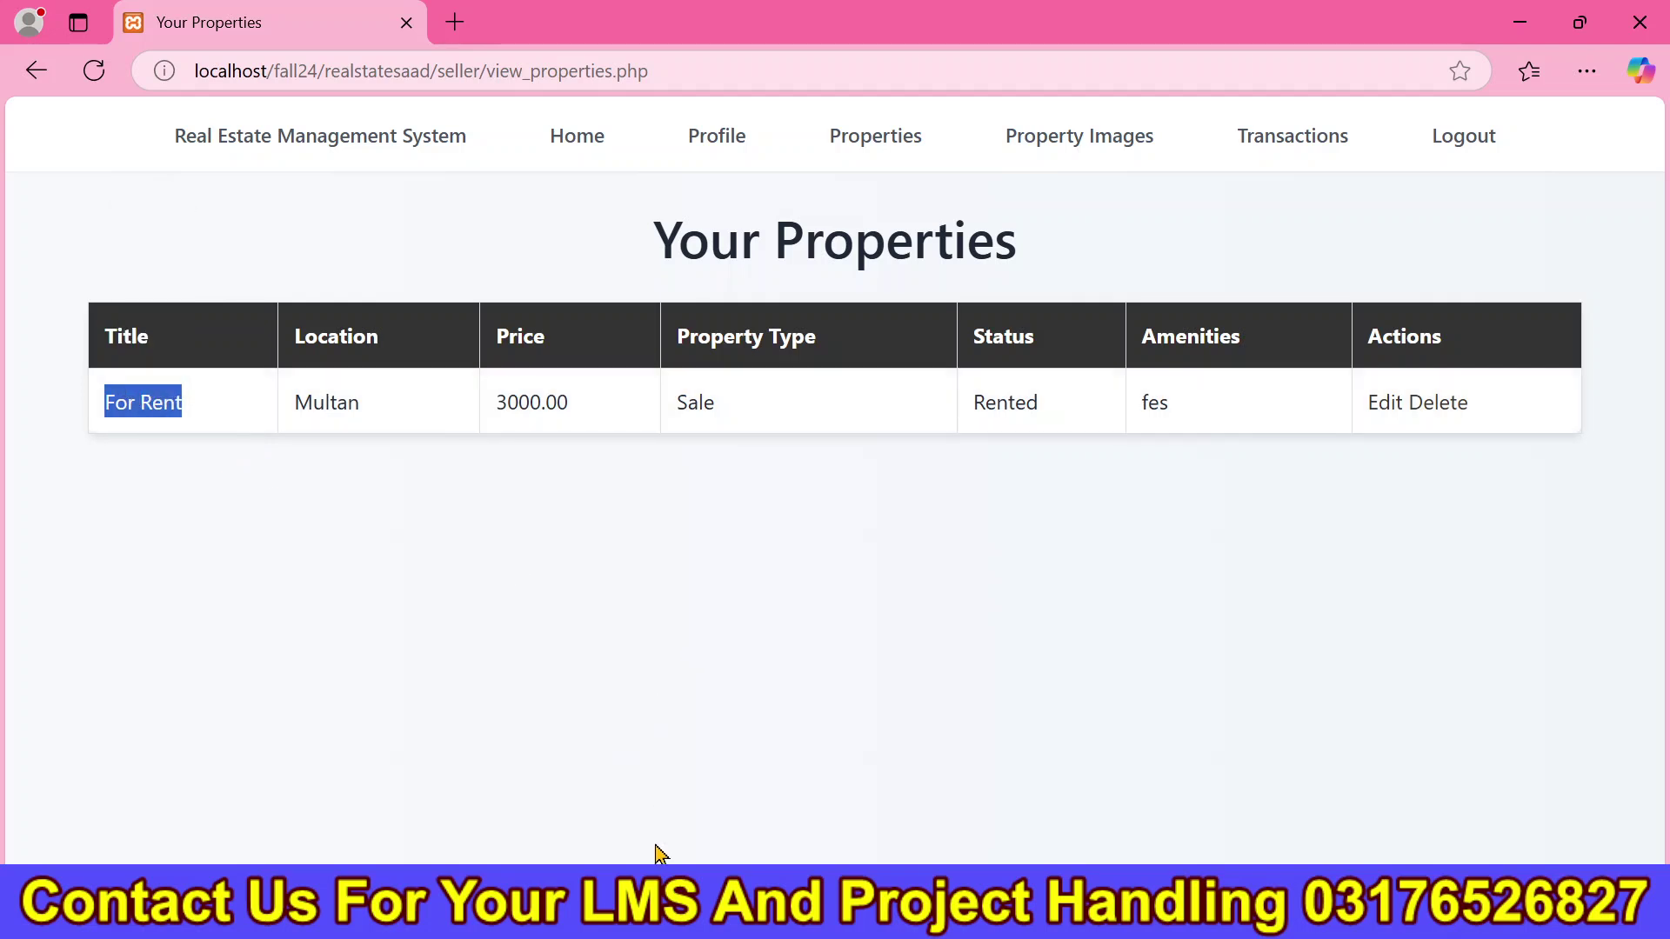
Check the admin user list and buyer transactions, then return to the buyer's Property Listings.
mouse_move(690, 922)
click(679, 641)
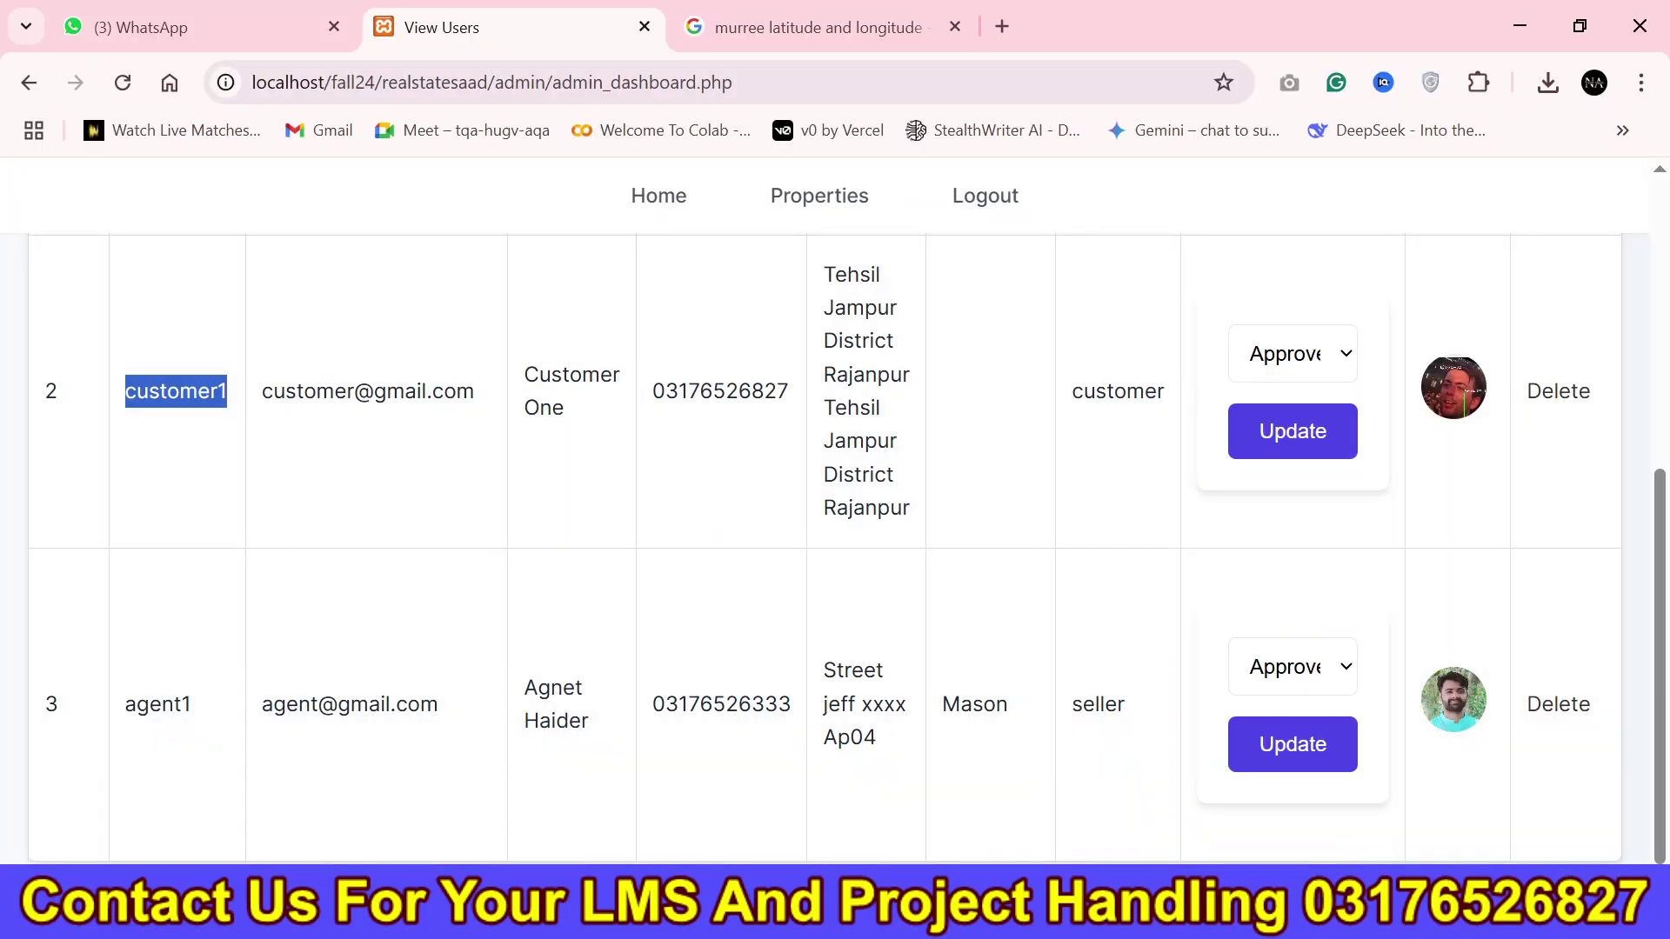
click(744, 920)
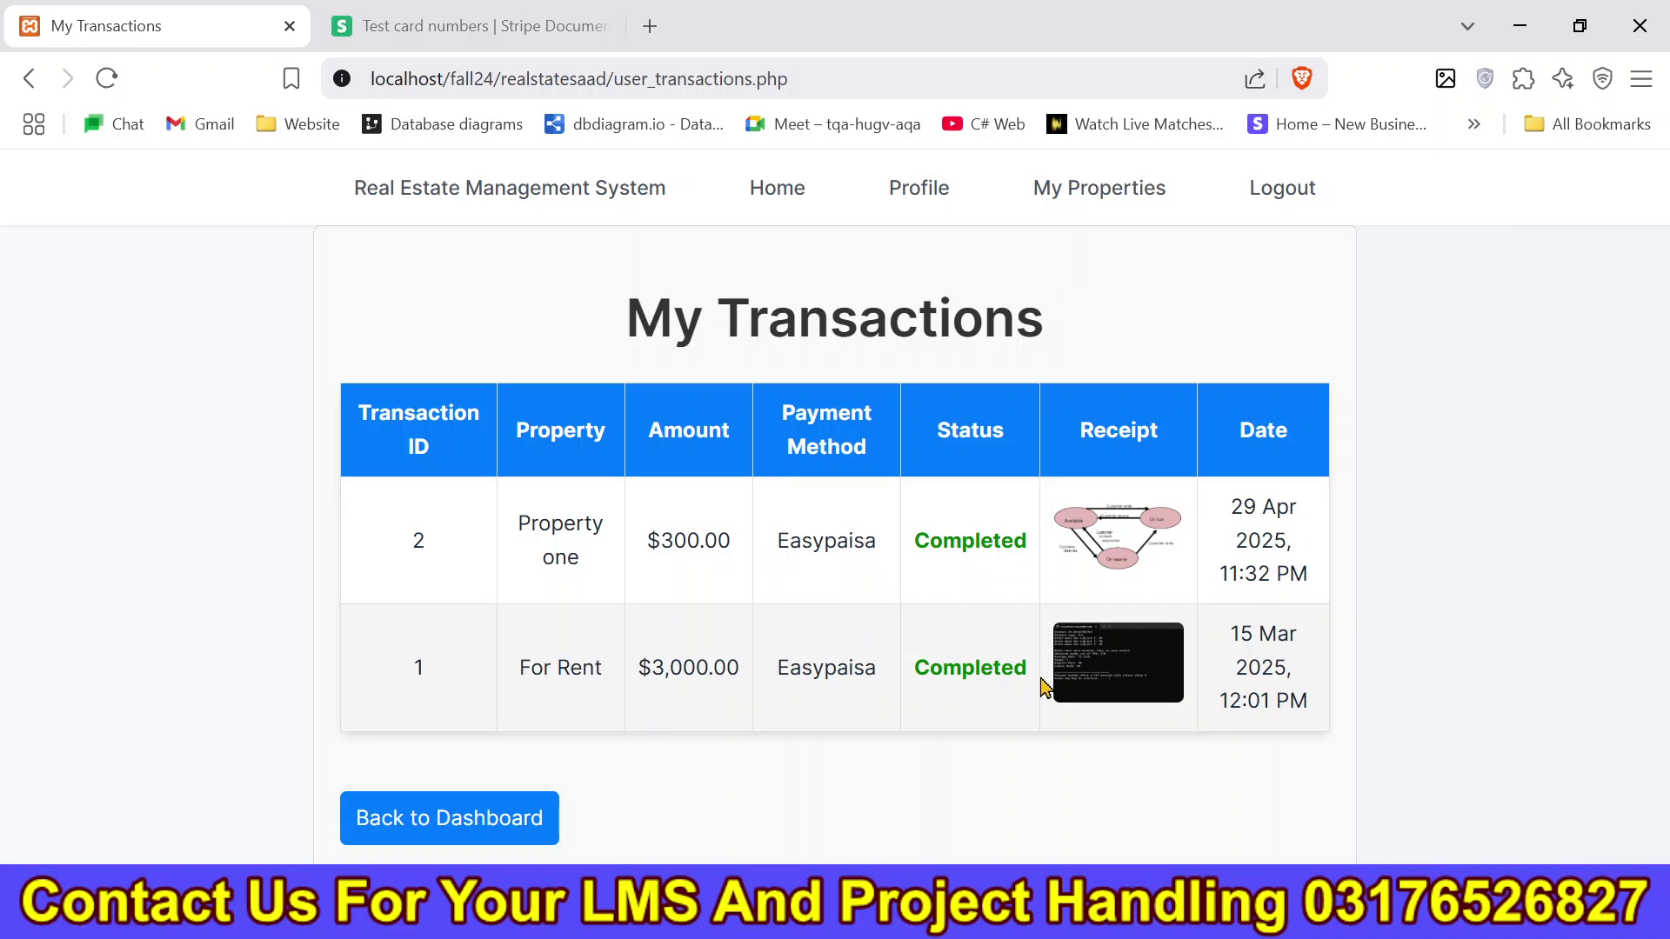
click(767, 193)
key(alt+Tab)
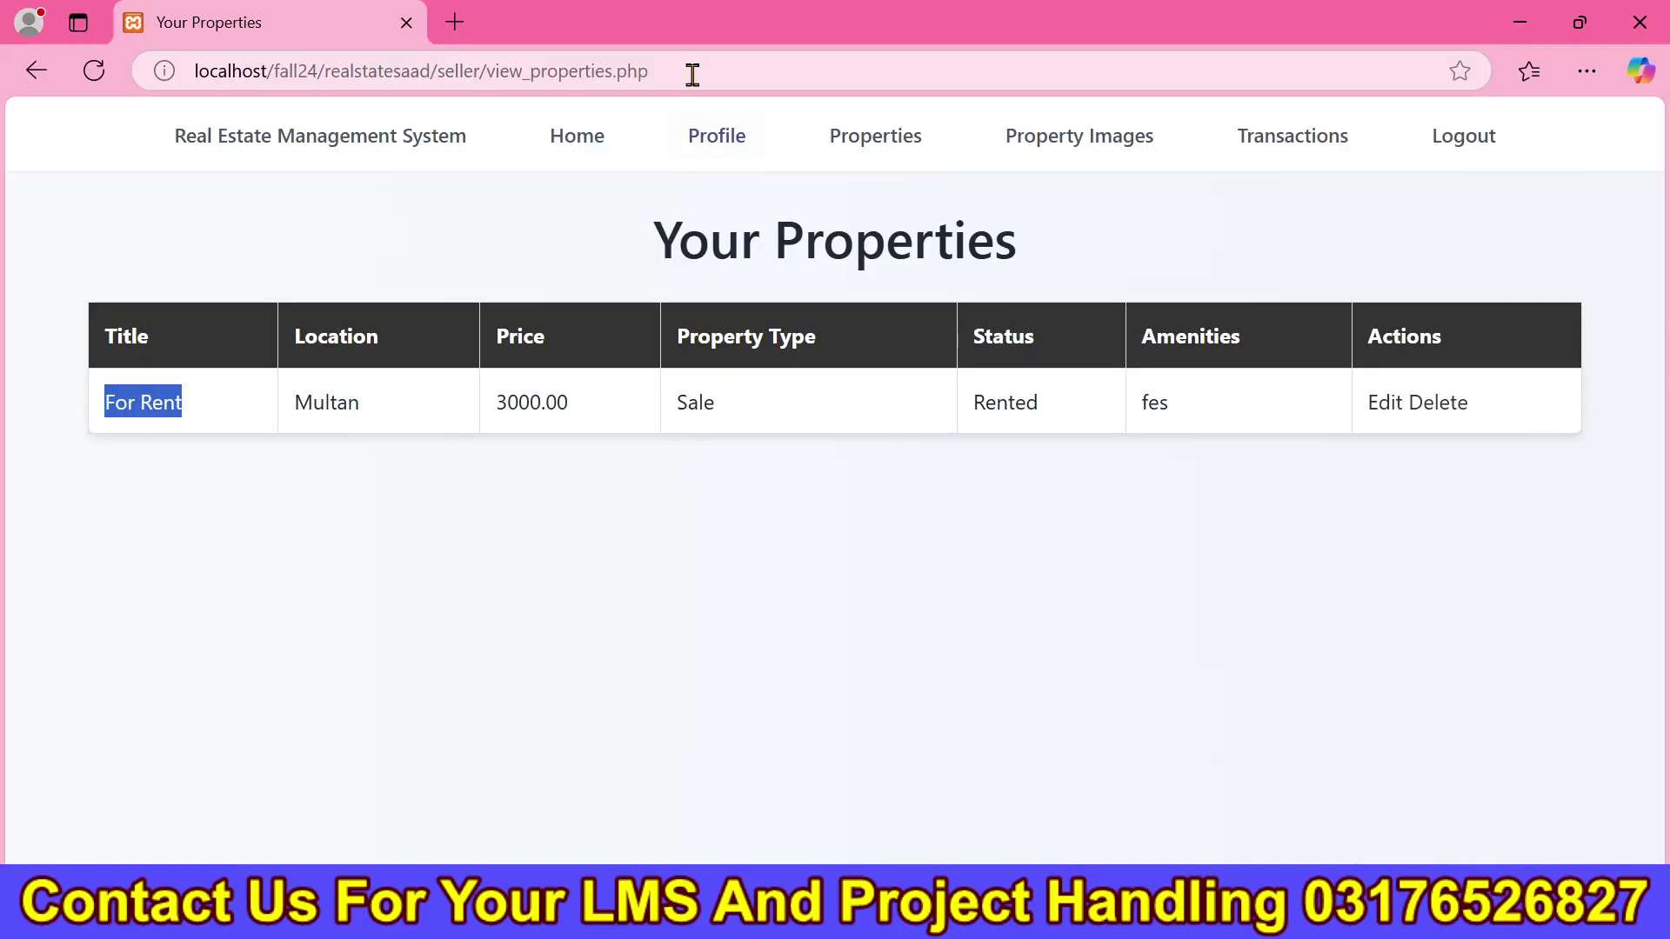
click(574, 160)
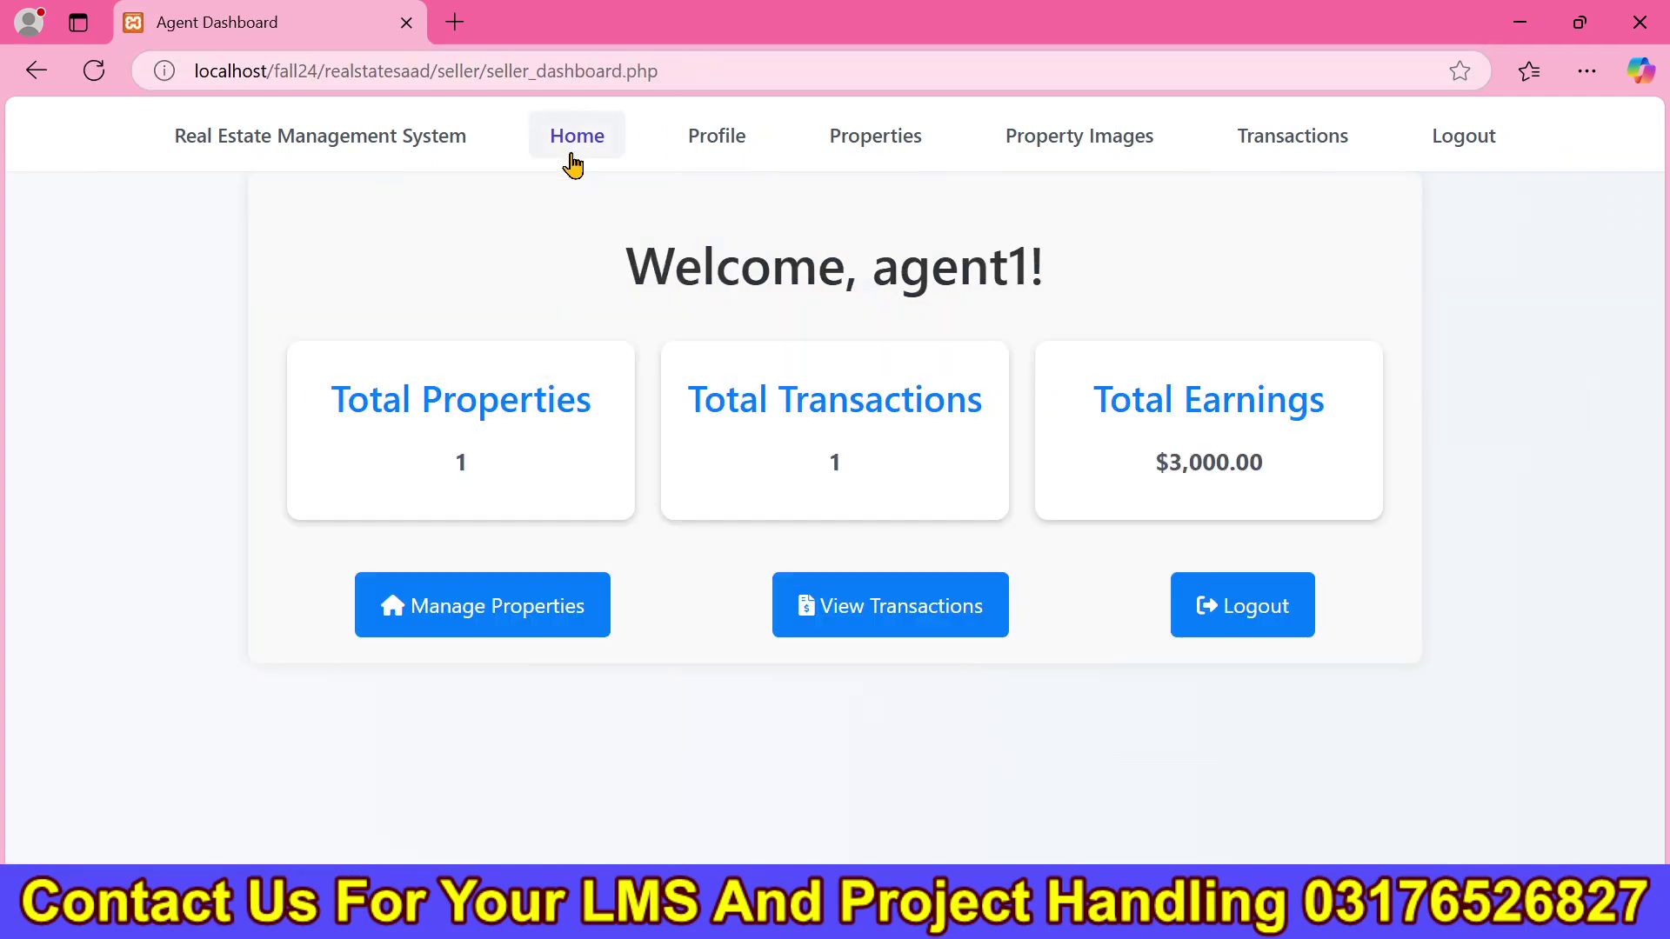
key(alt+Tab)
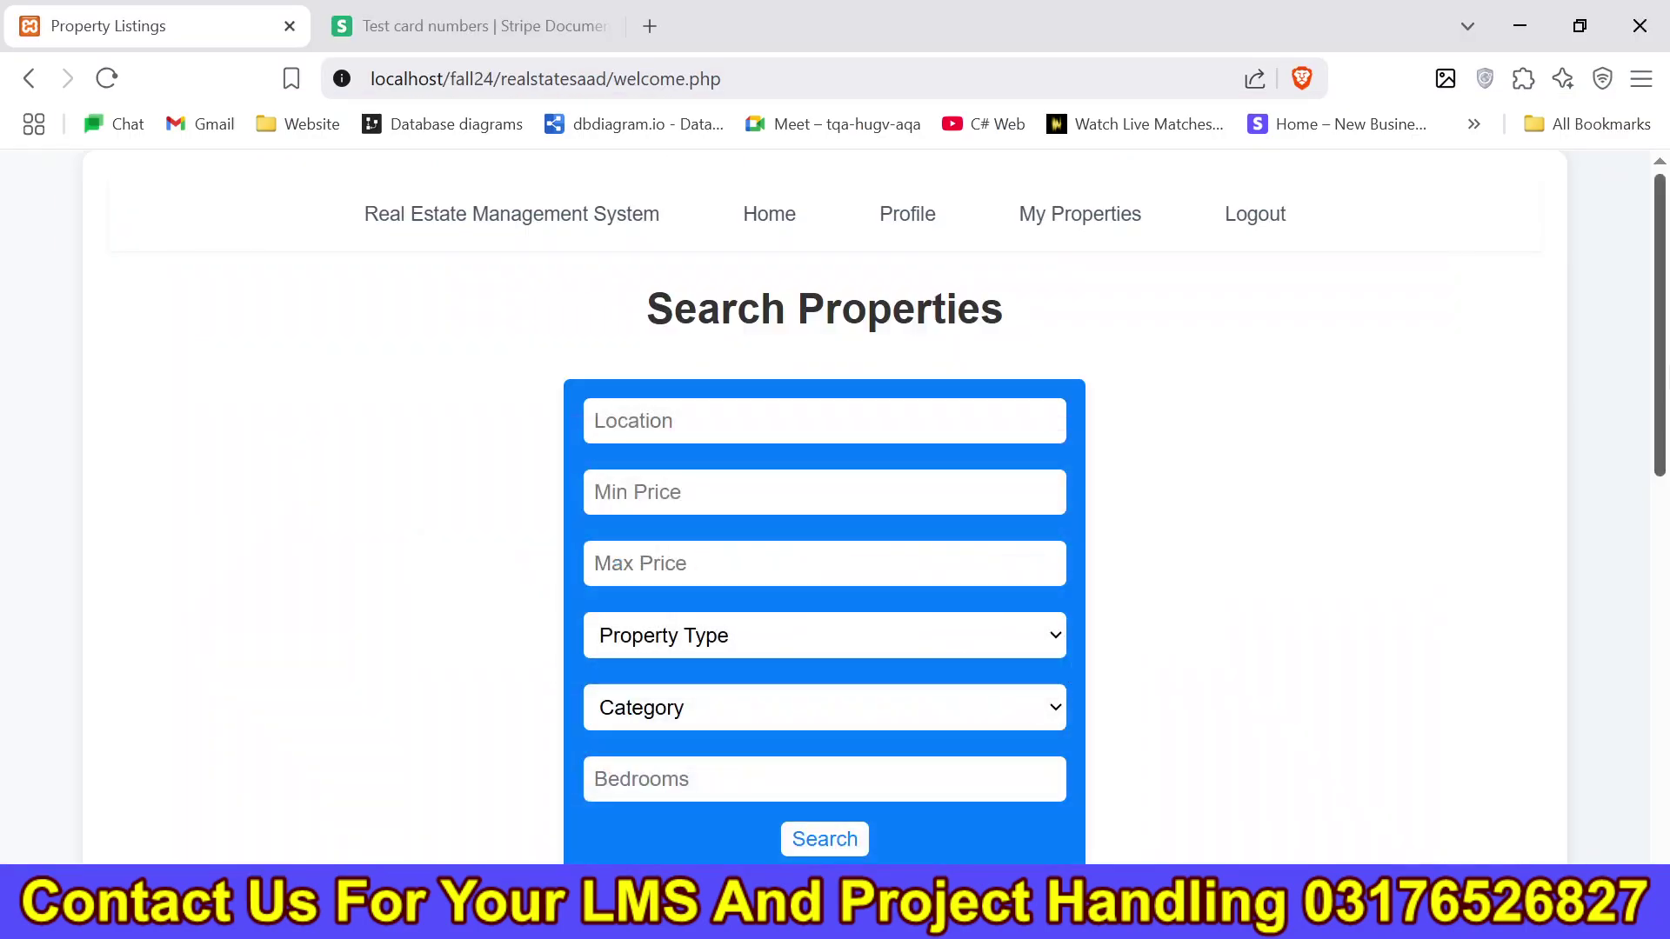
Open the For Rent property's details and check its $3,000.00 price.
scroll(824, 505, down, 7)
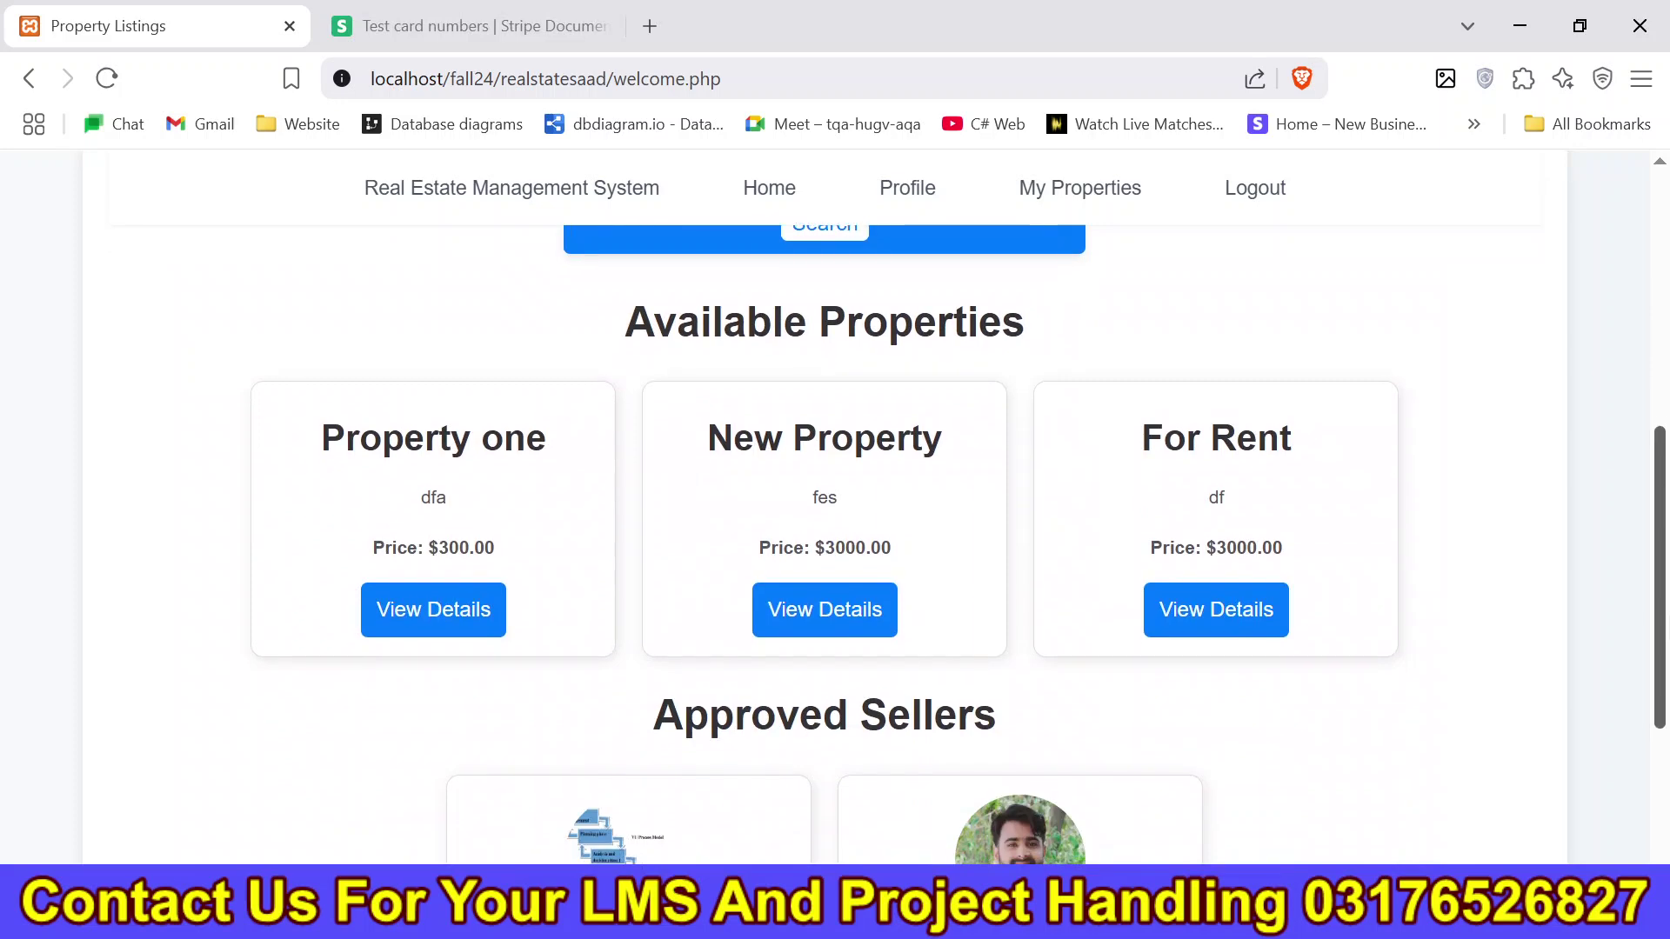
click(1216, 608)
drag(1663, 365, 1665, 824)
scroll(1641, 602, up, 8)
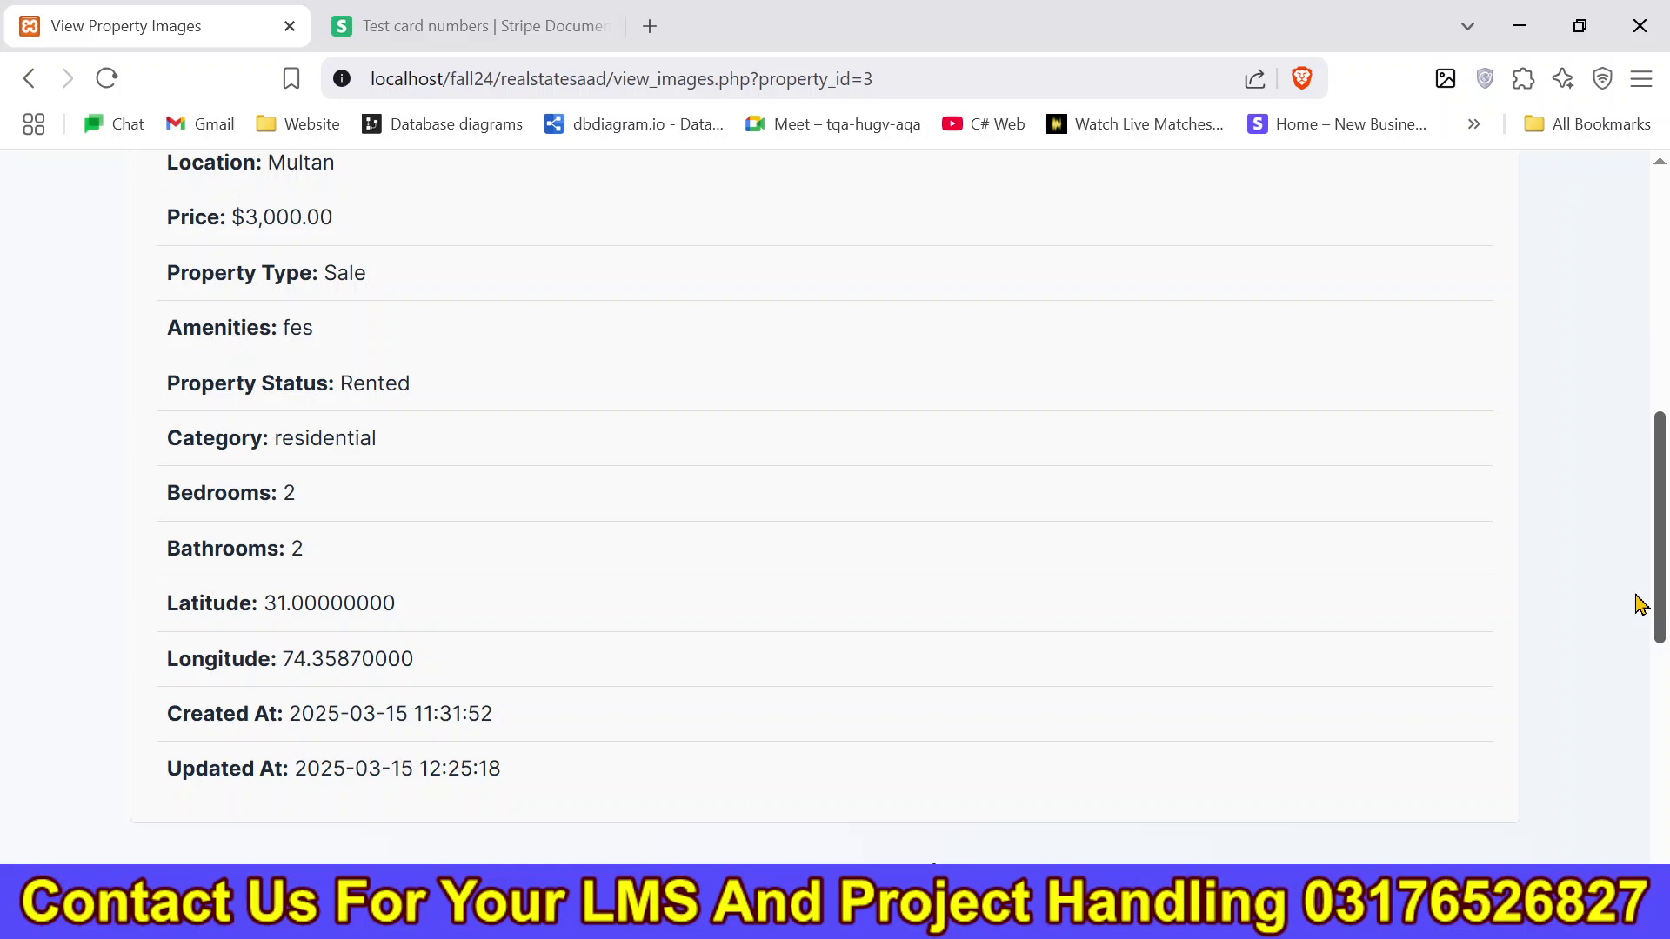
scroll(1641, 602, up, 6)
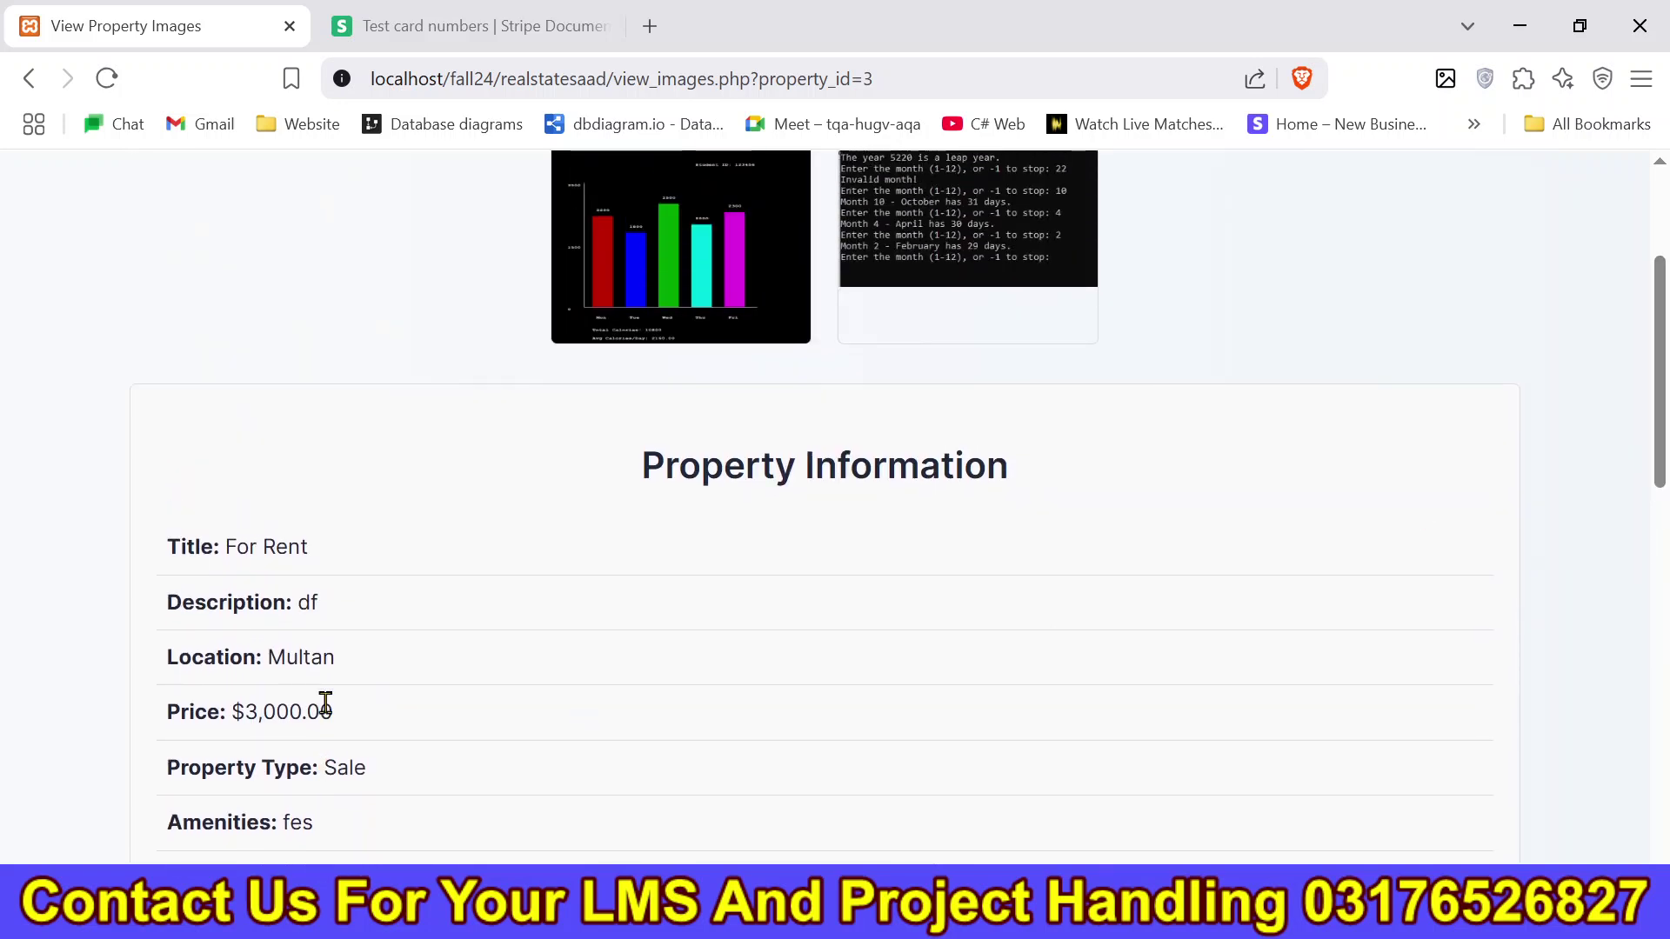
drag(366, 711, 148, 737)
click(1090, 641)
Review the transaction rows on the seller's Agent Dashboard.
scroll(1130, 392, up, 3)
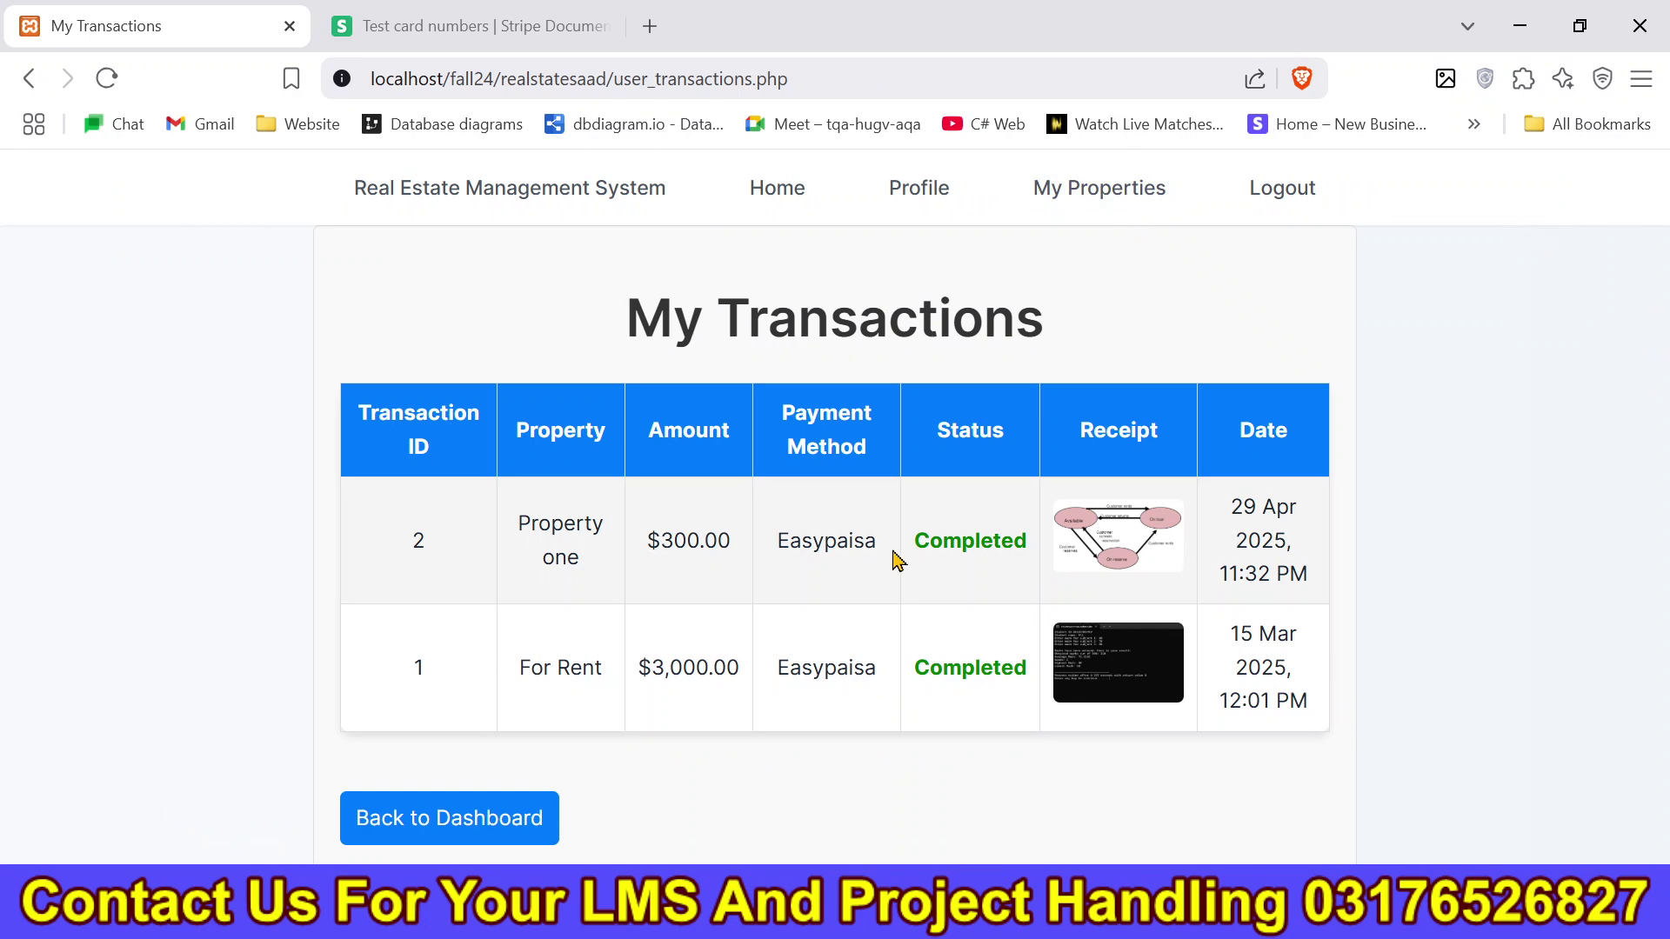
drag(898, 561, 1249, 727)
click(1181, 775)
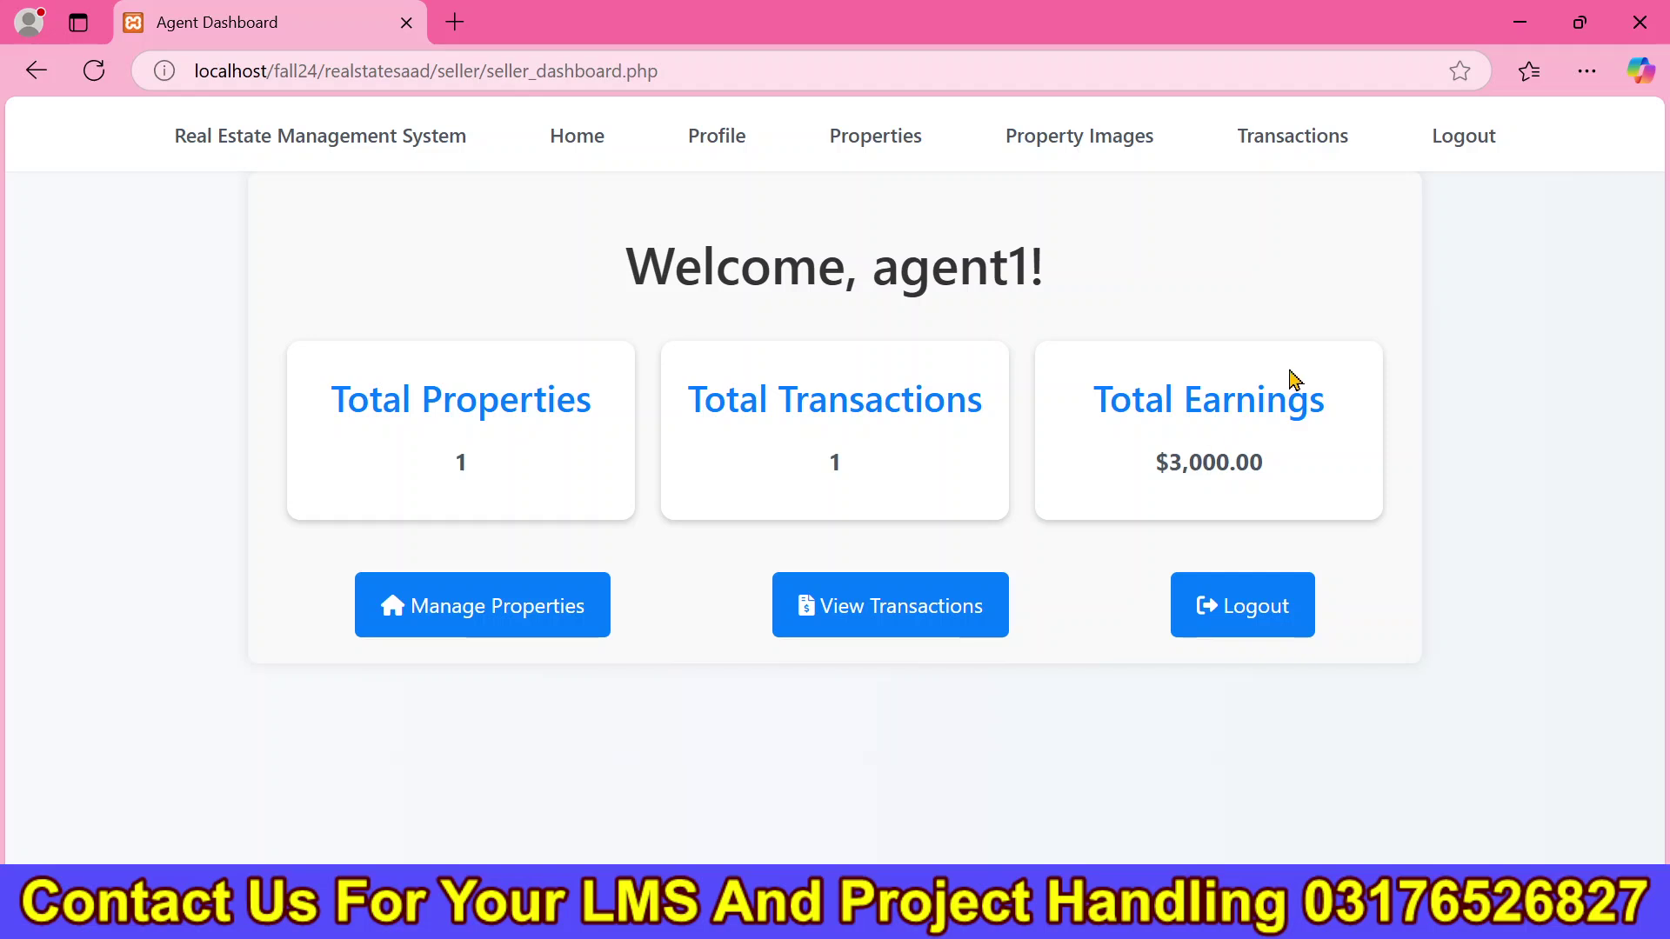
Review the seller's transaction list, highlighting the 15 Mar 2025 sale's date, property and buyer.
click(1271, 142)
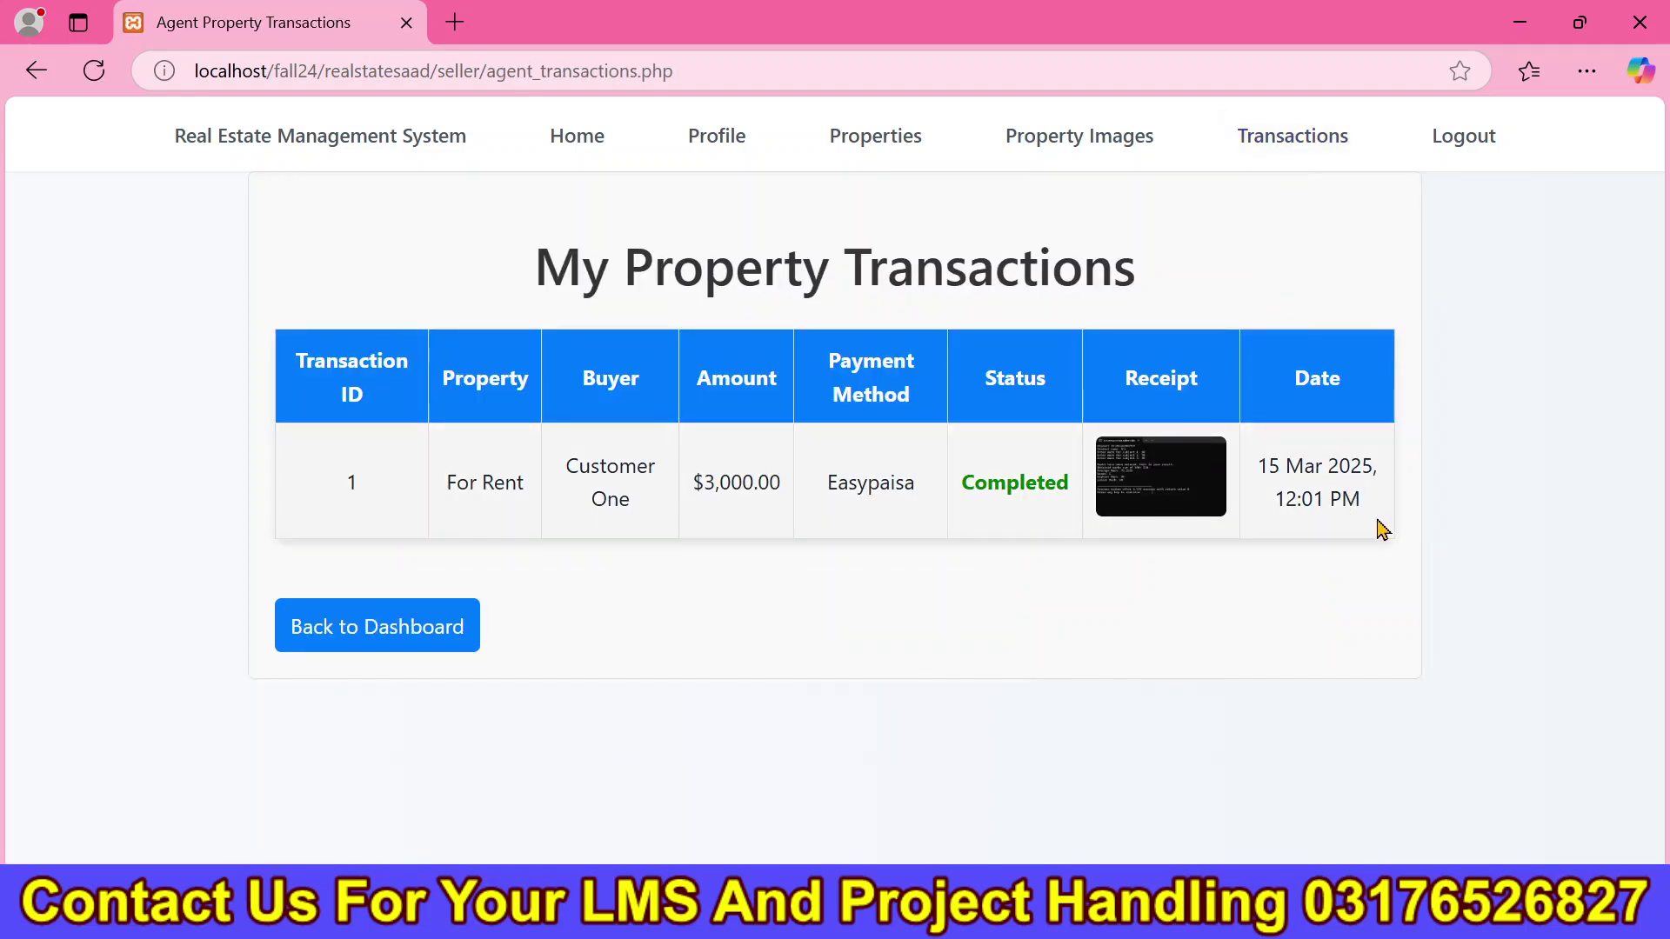
drag(1385, 530, 1257, 454)
click(1285, 598)
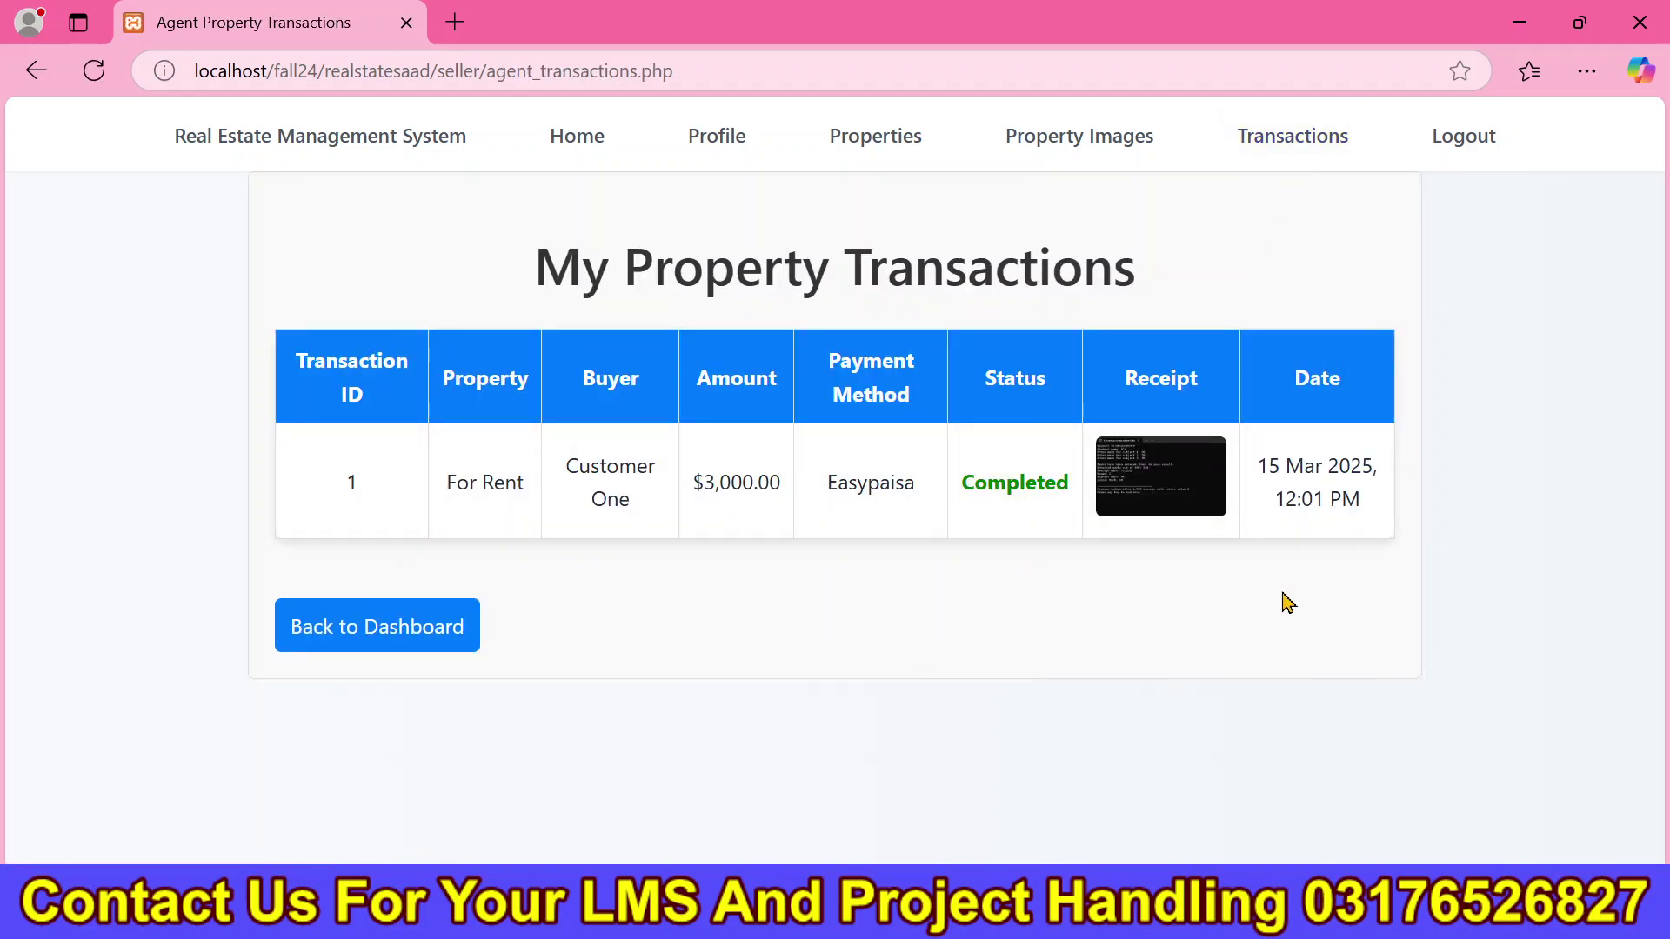
drag(448, 482, 1066, 525)
click(1387, 633)
drag(1387, 633, 1372, 519)
click(1075, 640)
Refresh the seller's transaction list and confirm the new transaction's Completed status.
click(898, 156)
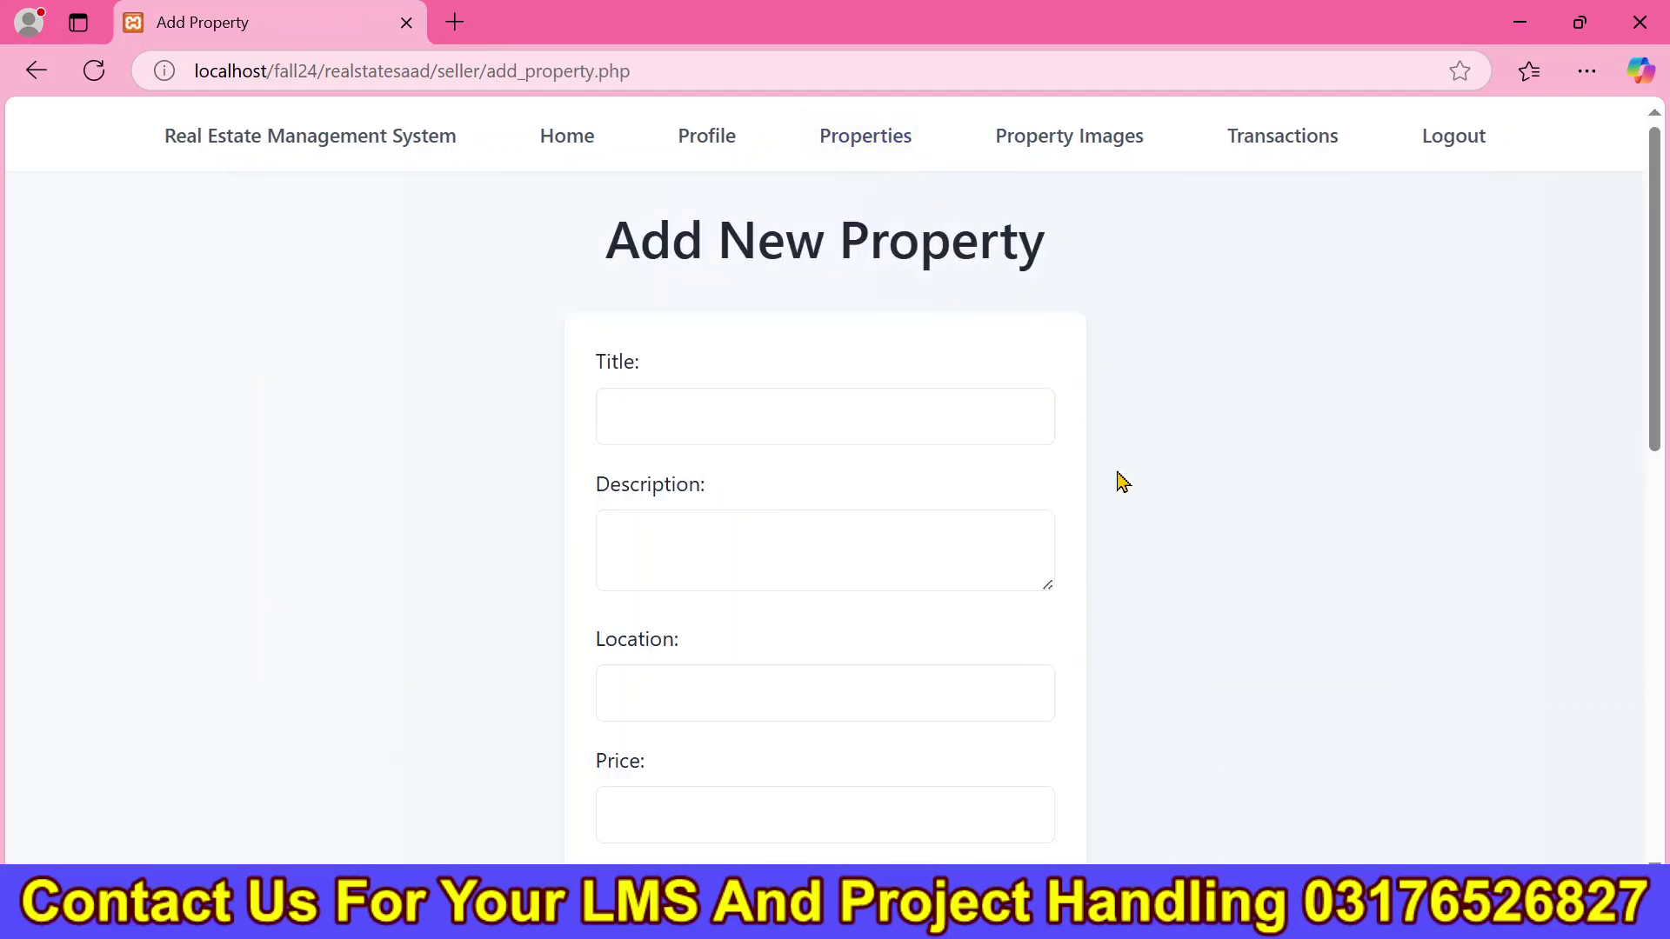
key(alt+Left)
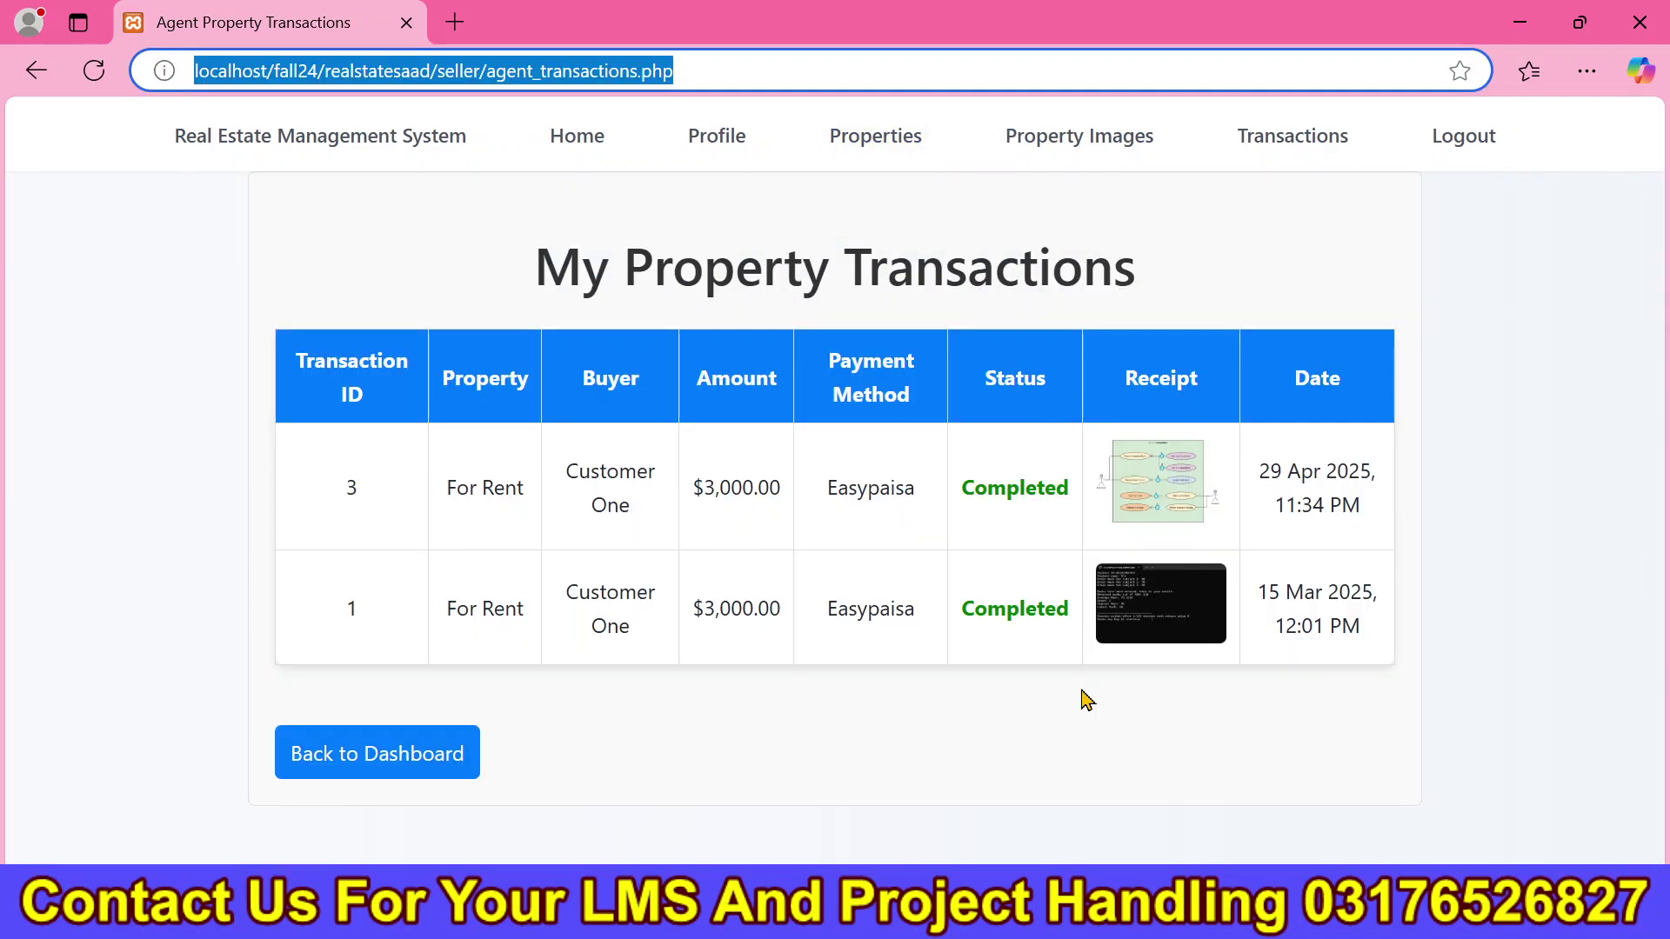
drag(1074, 514, 964, 489)
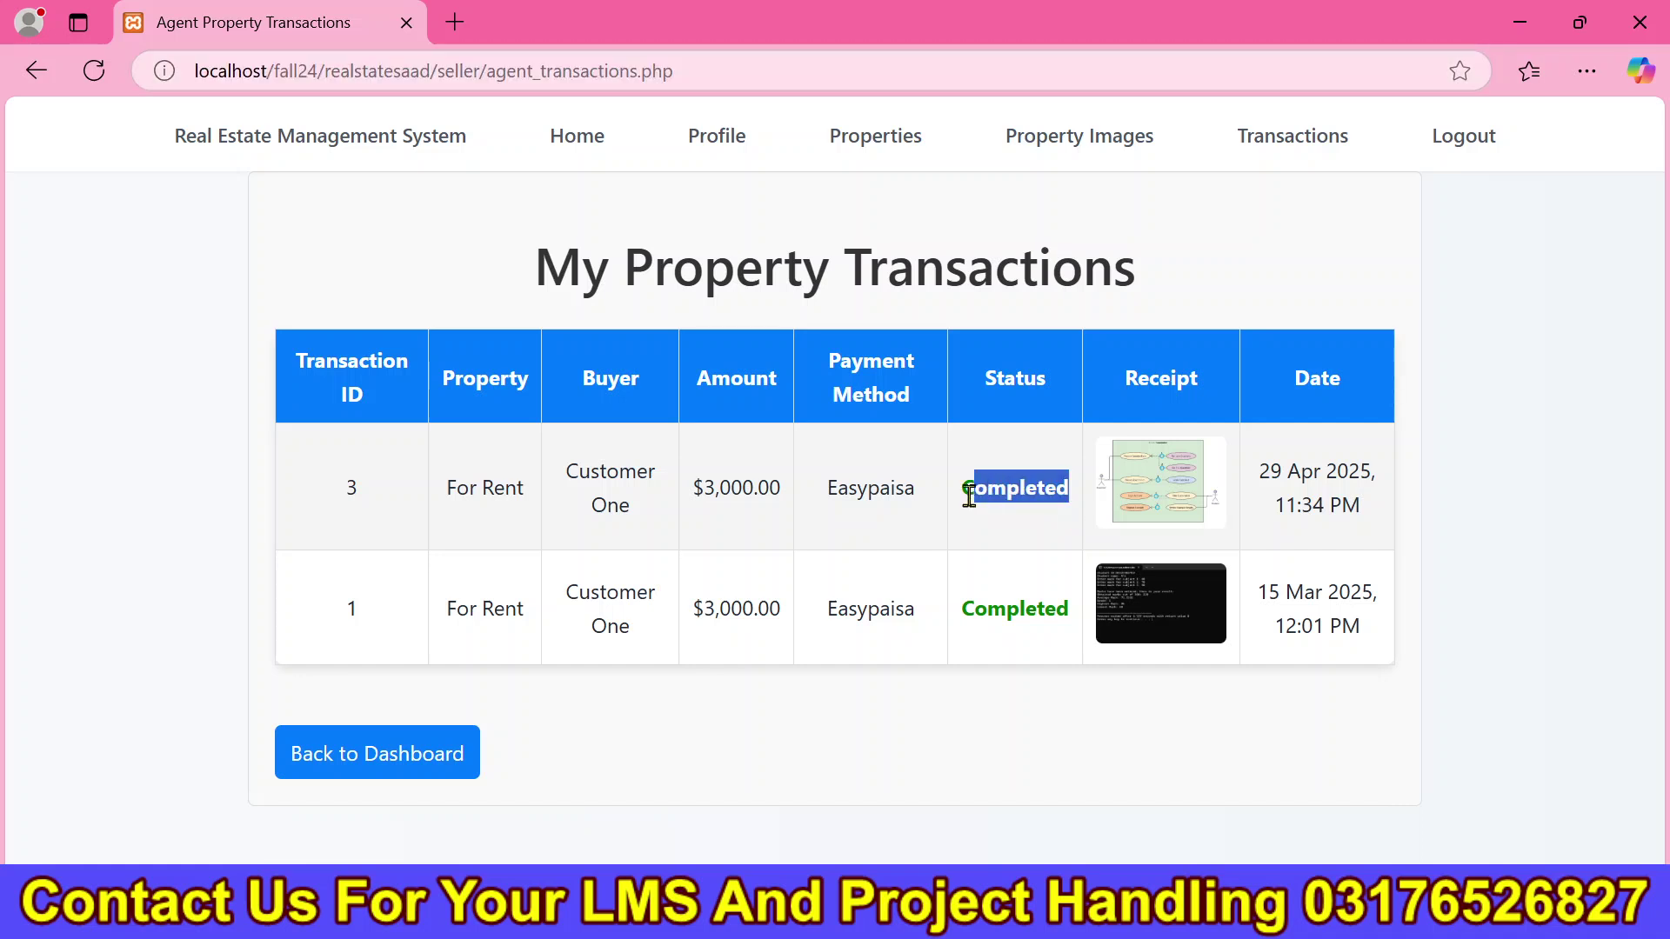
click(1347, 744)
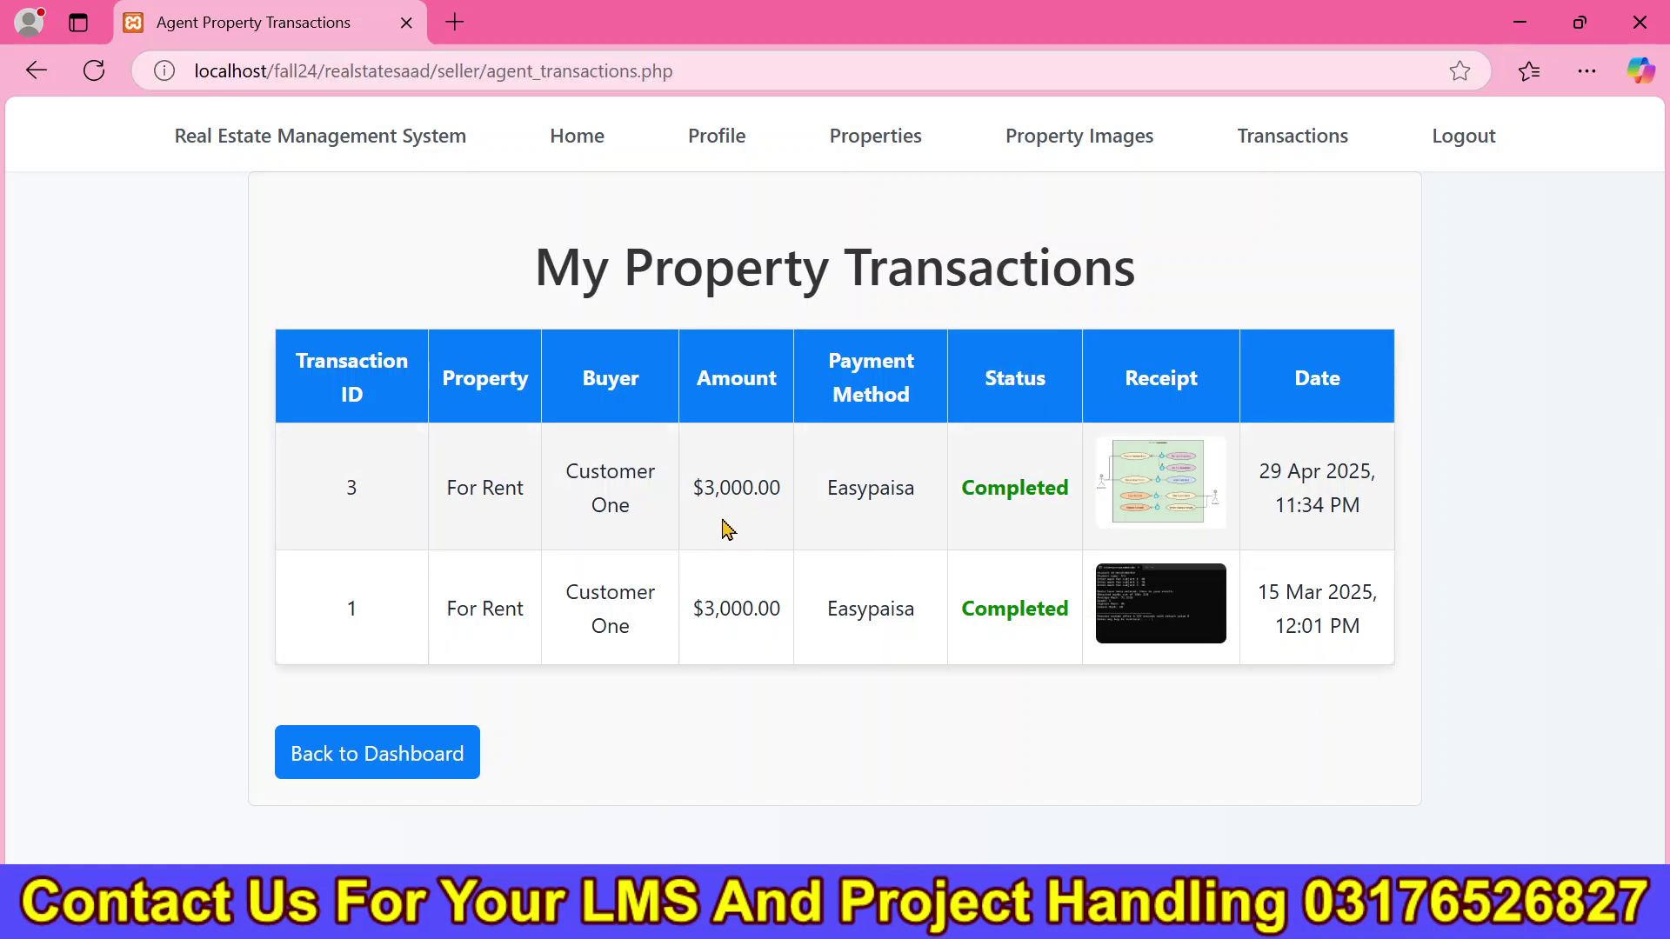
Check the seller dashboard's $6,000.00 total earnings.
click(565, 165)
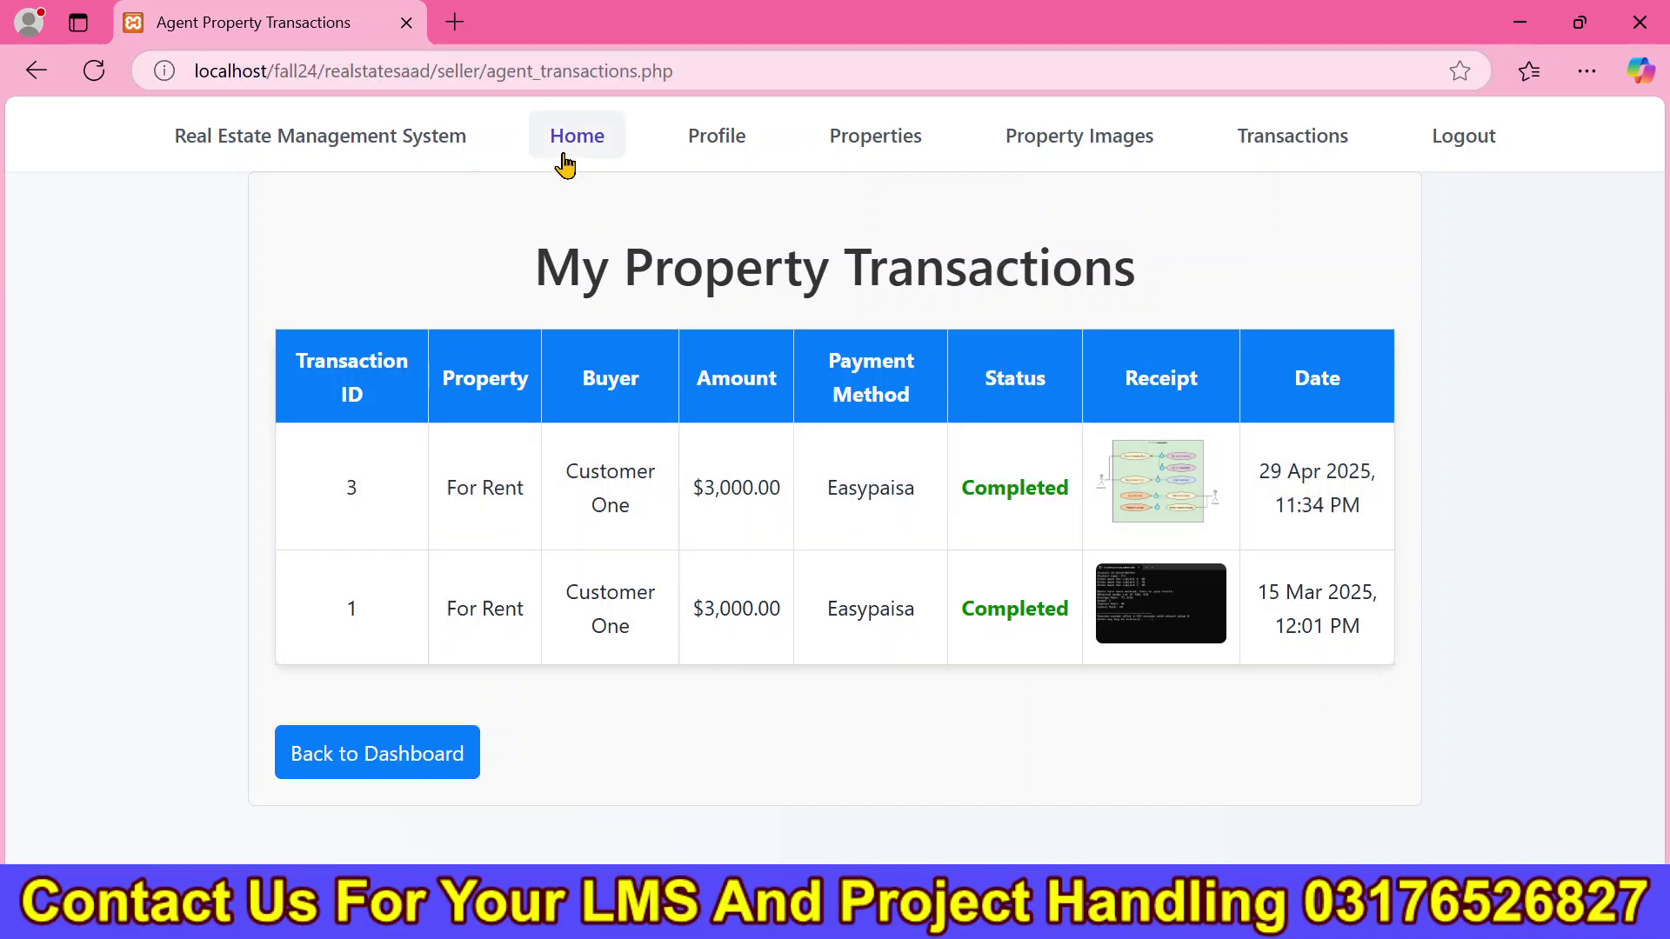
drag(1307, 484, 1076, 409)
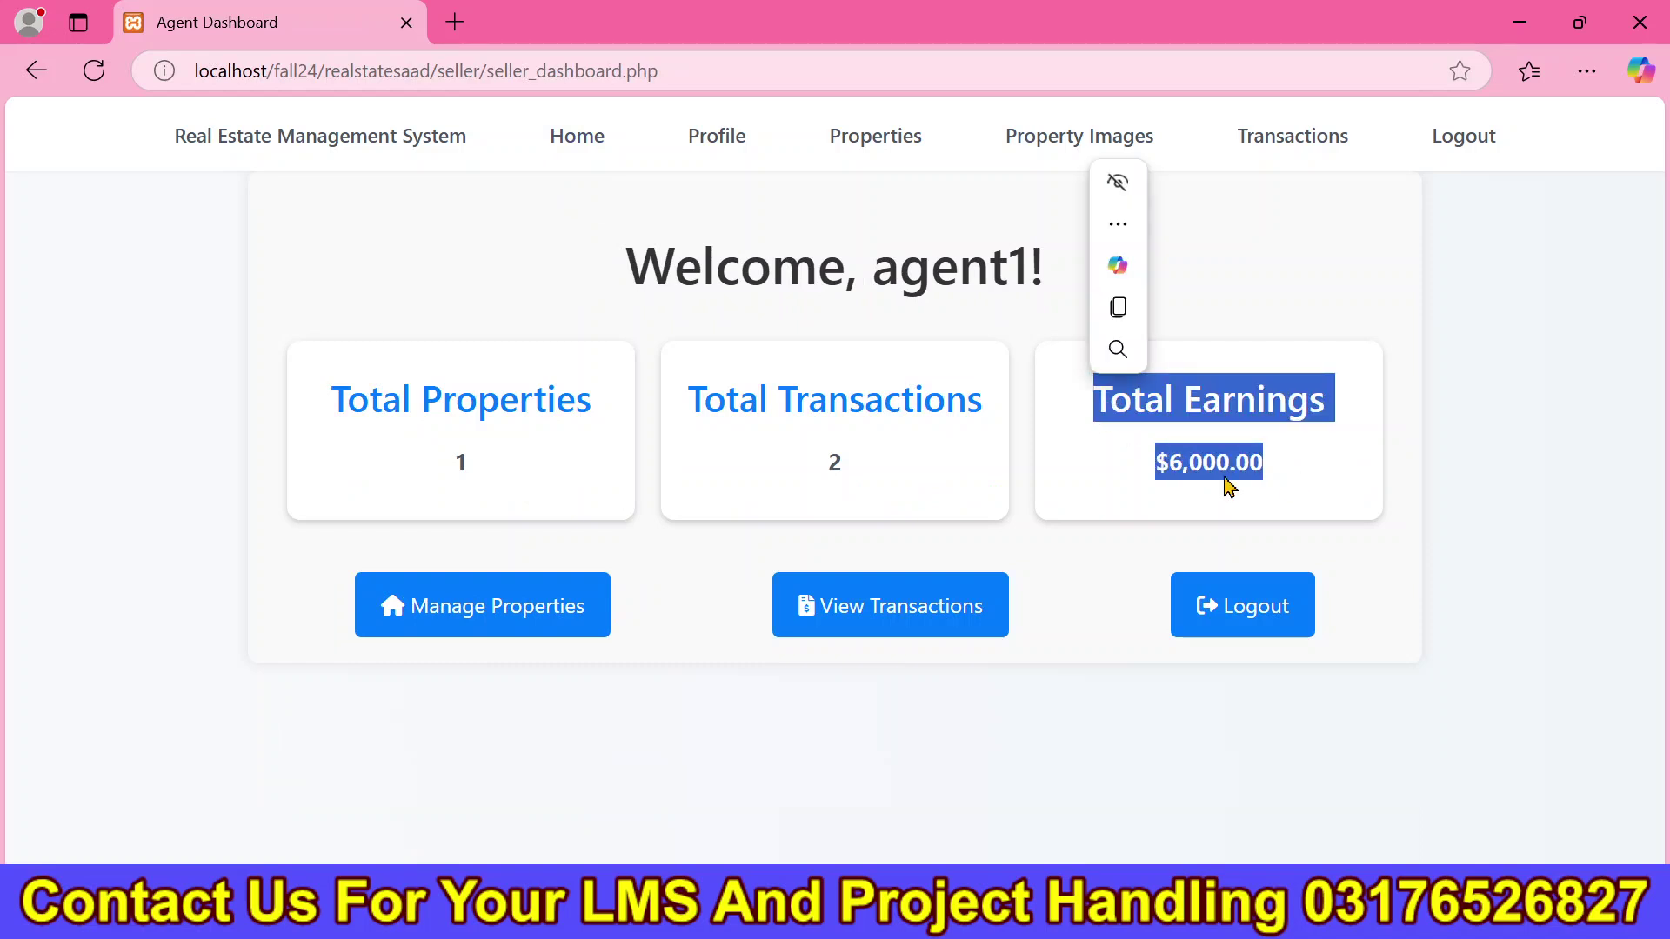
drag(1235, 478, 1211, 442)
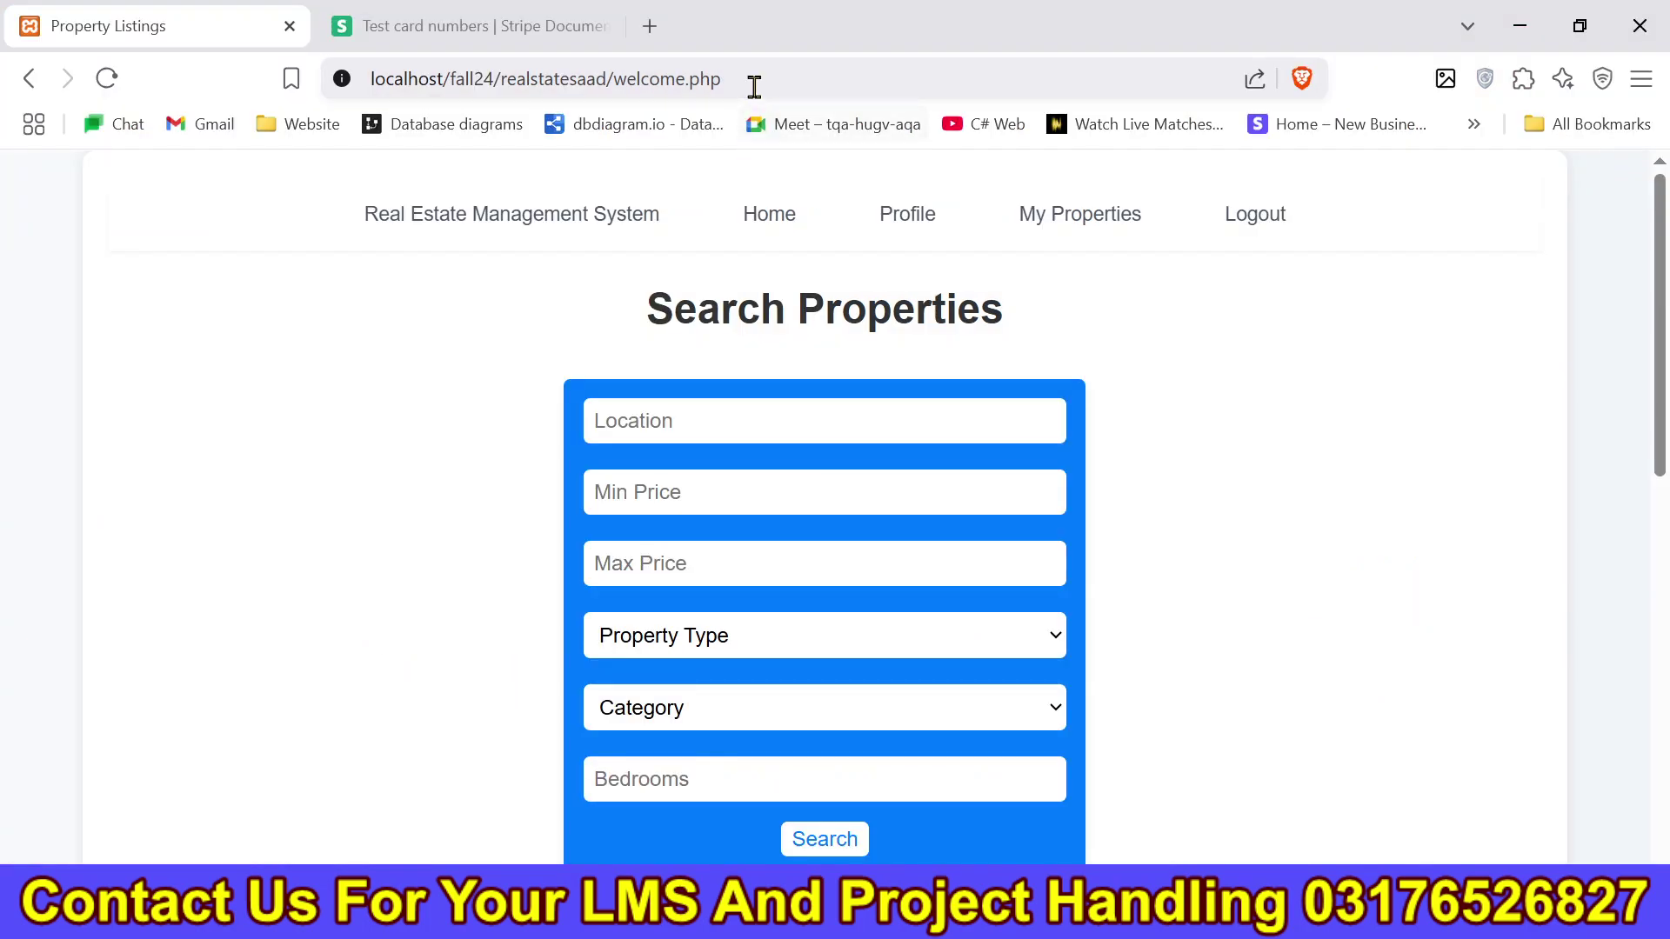
Open the For Rent property's details and scroll through its map and property type.
scroll(868, 365, down, 7)
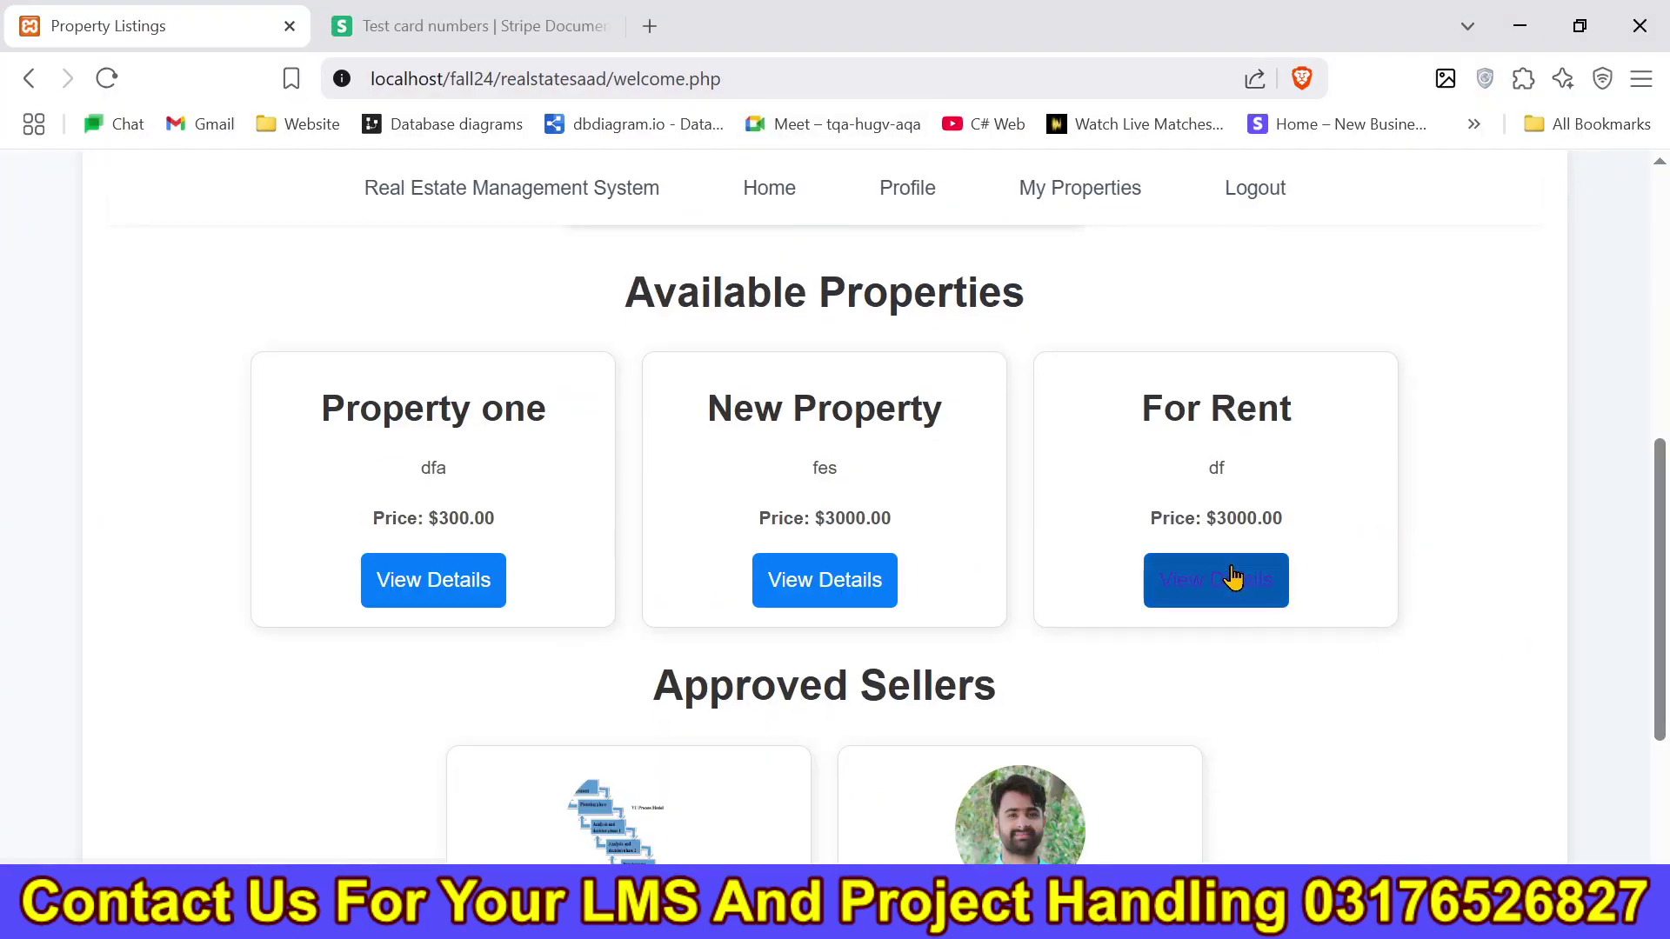
click(1216, 579)
scroll(1661, 674, down, 10)
scroll(1661, 674, down, 2)
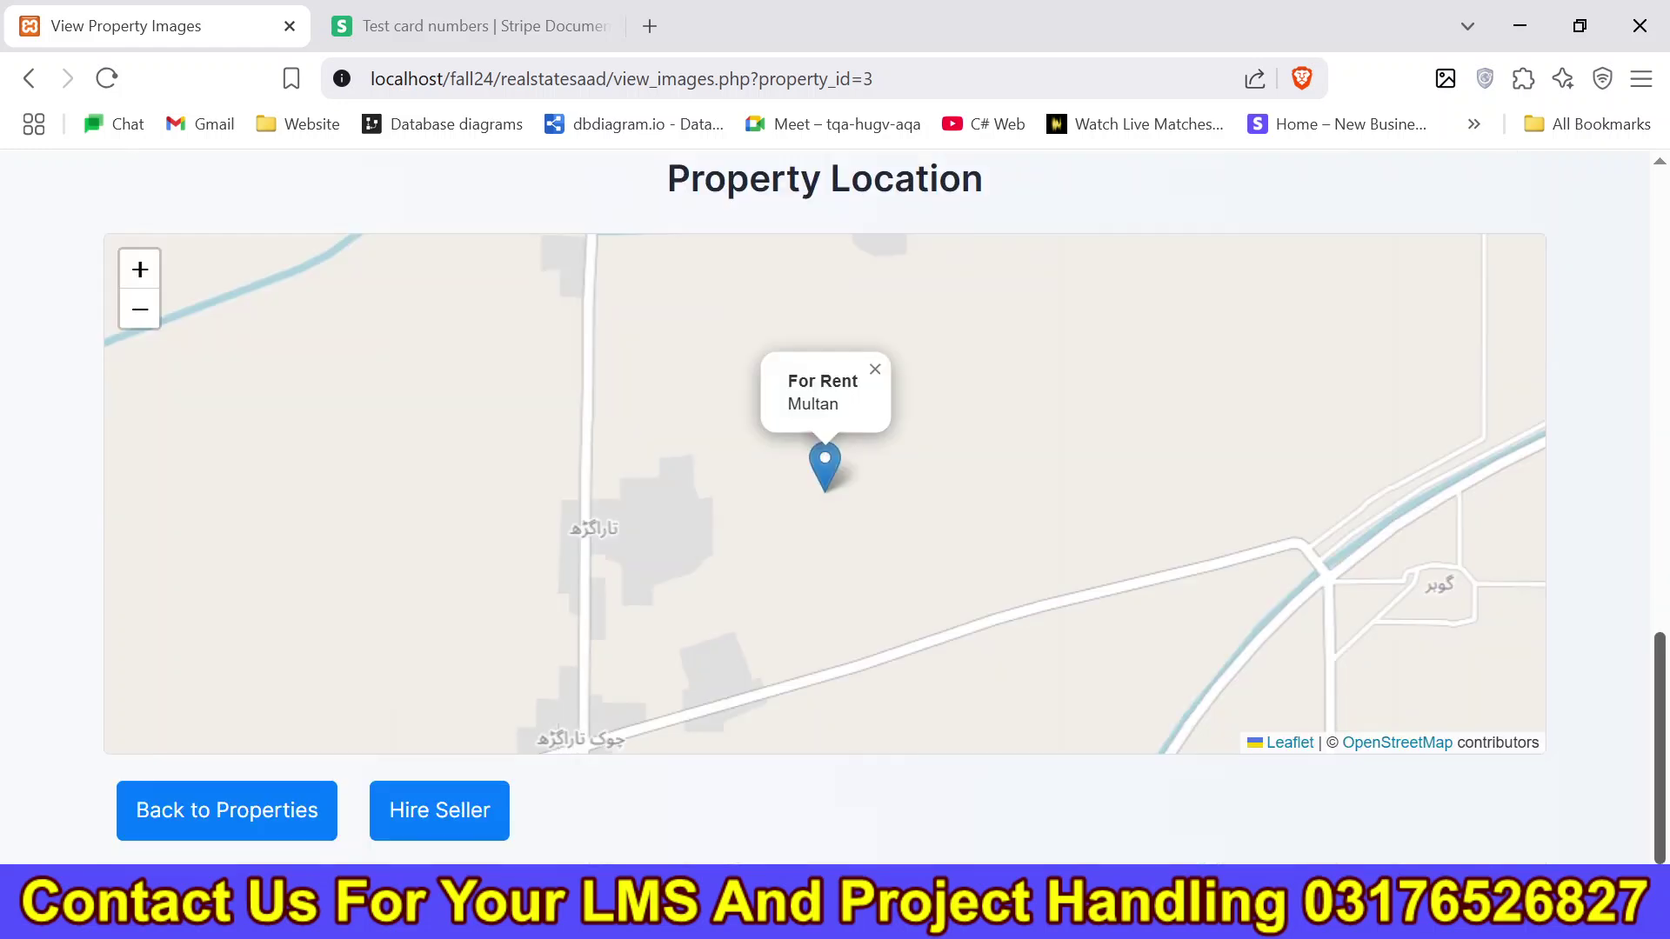
drag(1661, 692, 1661, 382)
drag(398, 561, 196, 559)
click(739, 668)
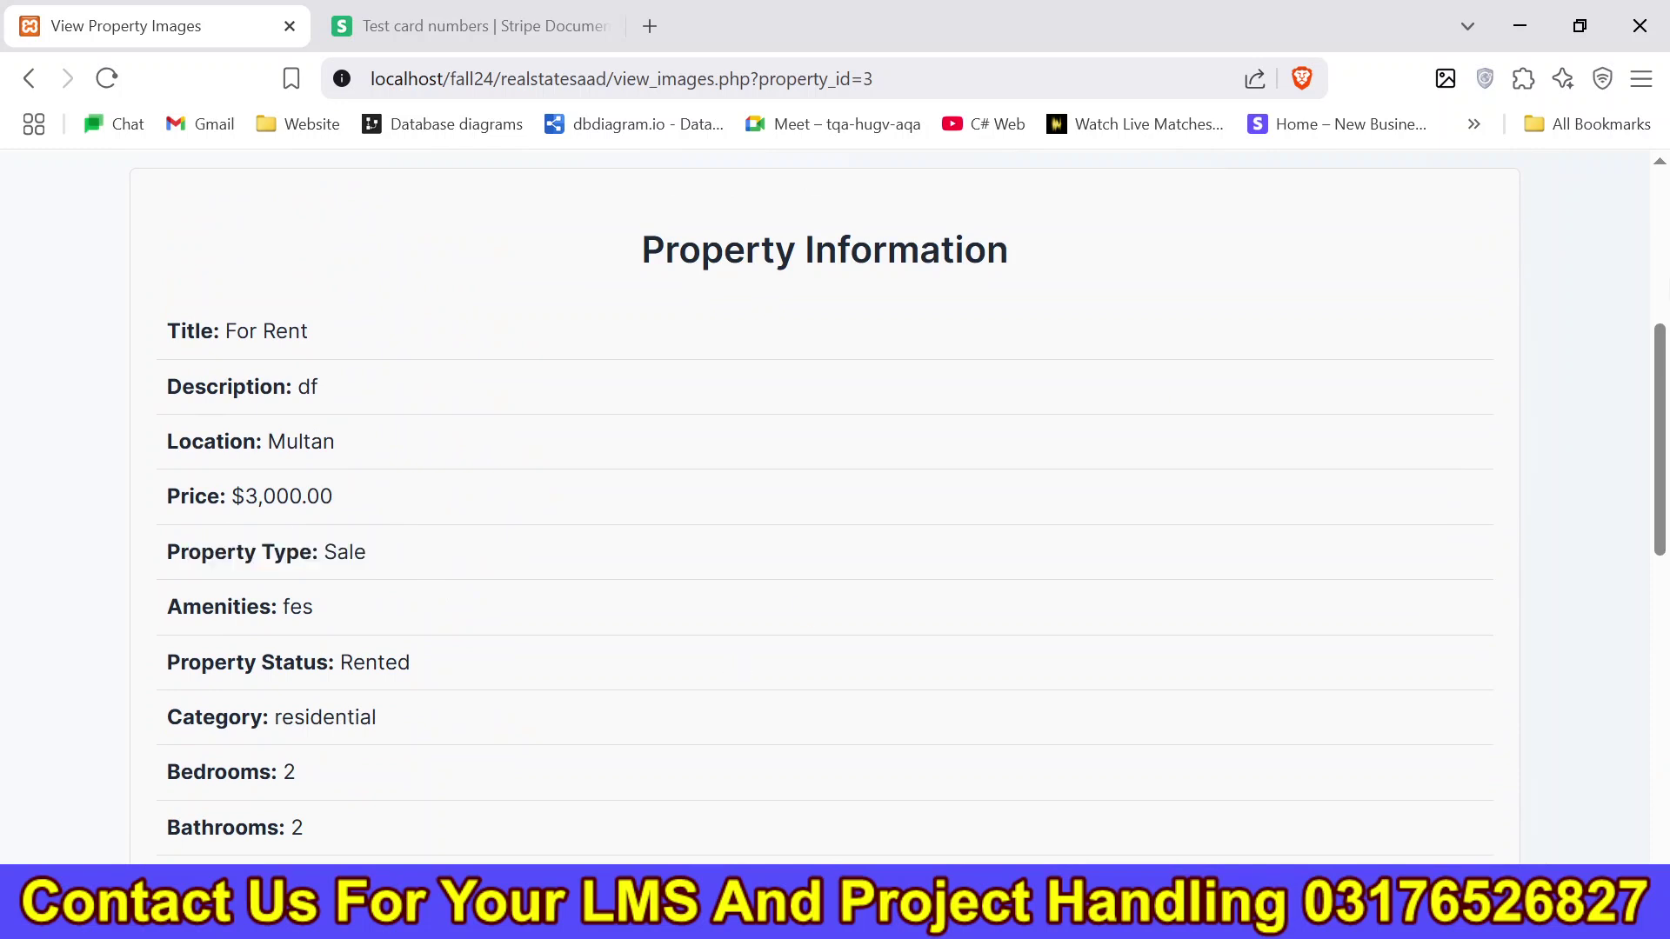
Scroll back up the For Rent property's information to check its Rented status.
scroll(826, 505, up, 5)
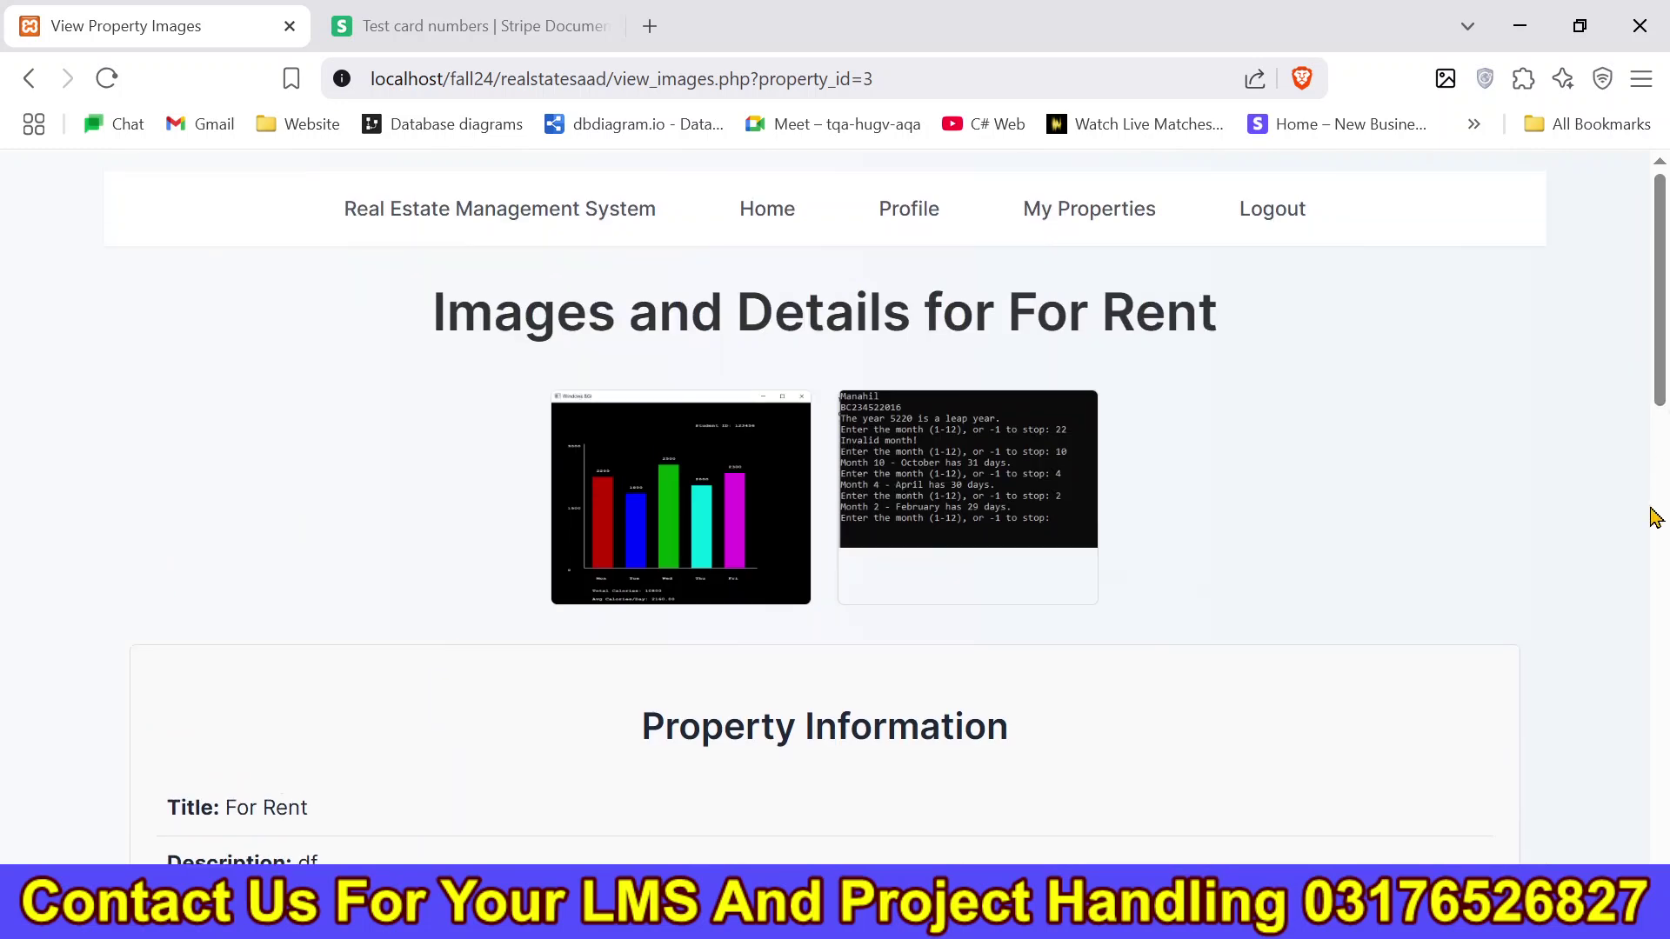
click(1654, 517)
scroll(884, 516, up, 1)
scroll(884, 519, up, 2)
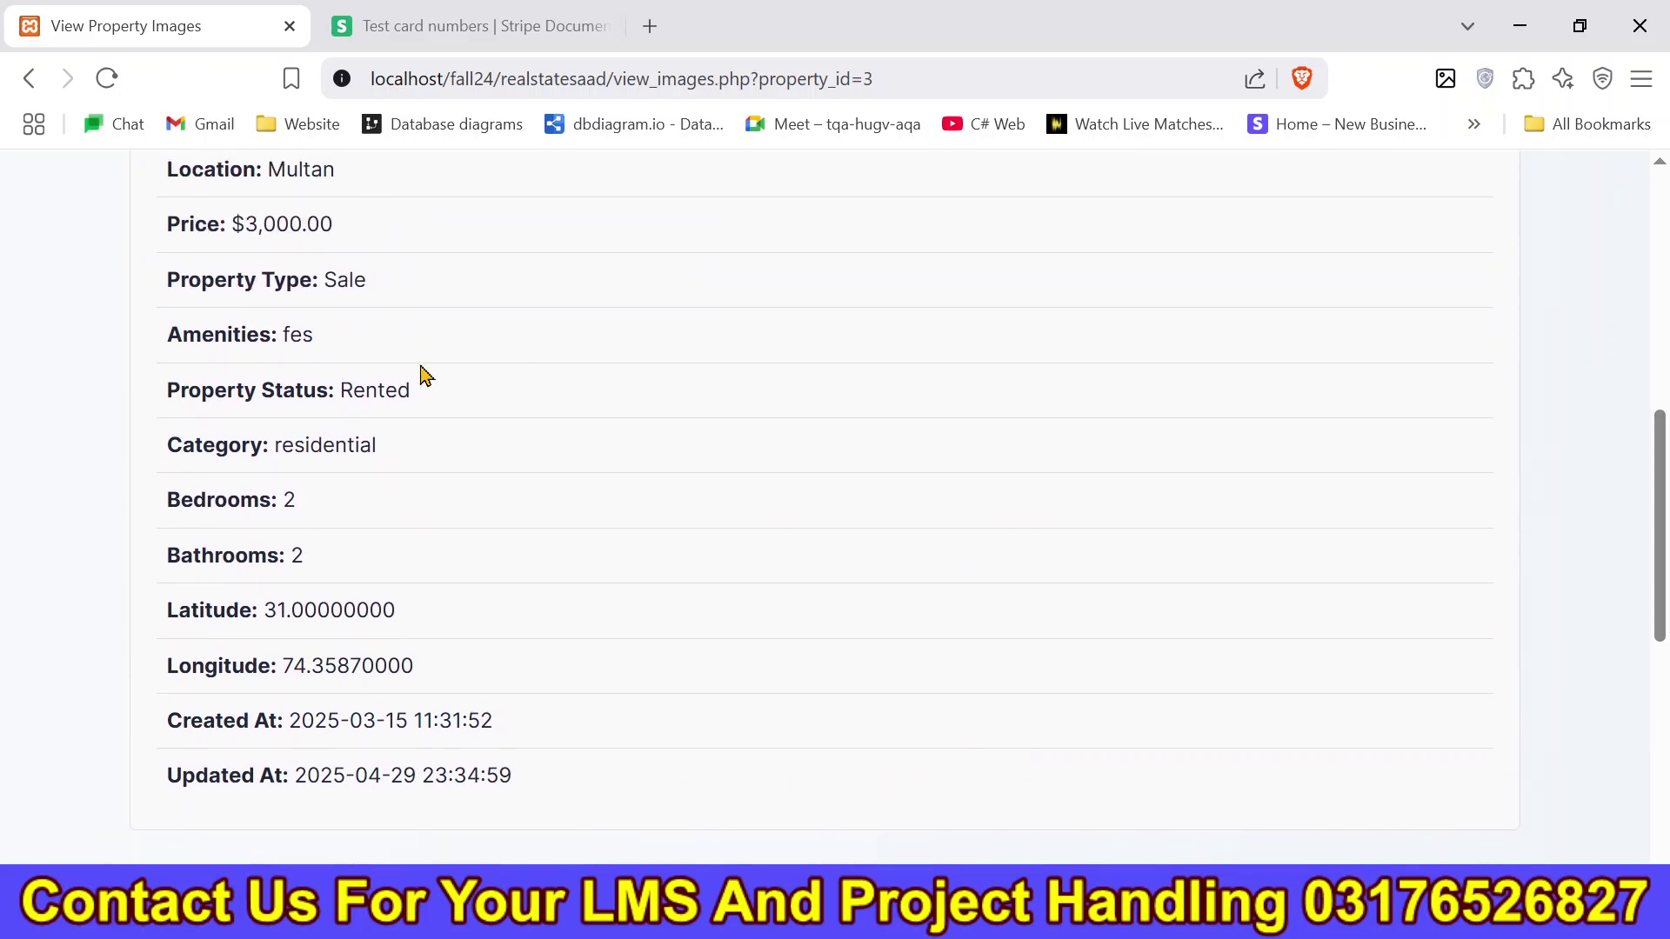
drag(410, 396, 96, 416)
click(537, 493)
Review the Word project file's Admin requirements, then return to the Agent Dashboard's 2 transactions and $6,000.00 earnings.
scroll(1659, 402, up, 8)
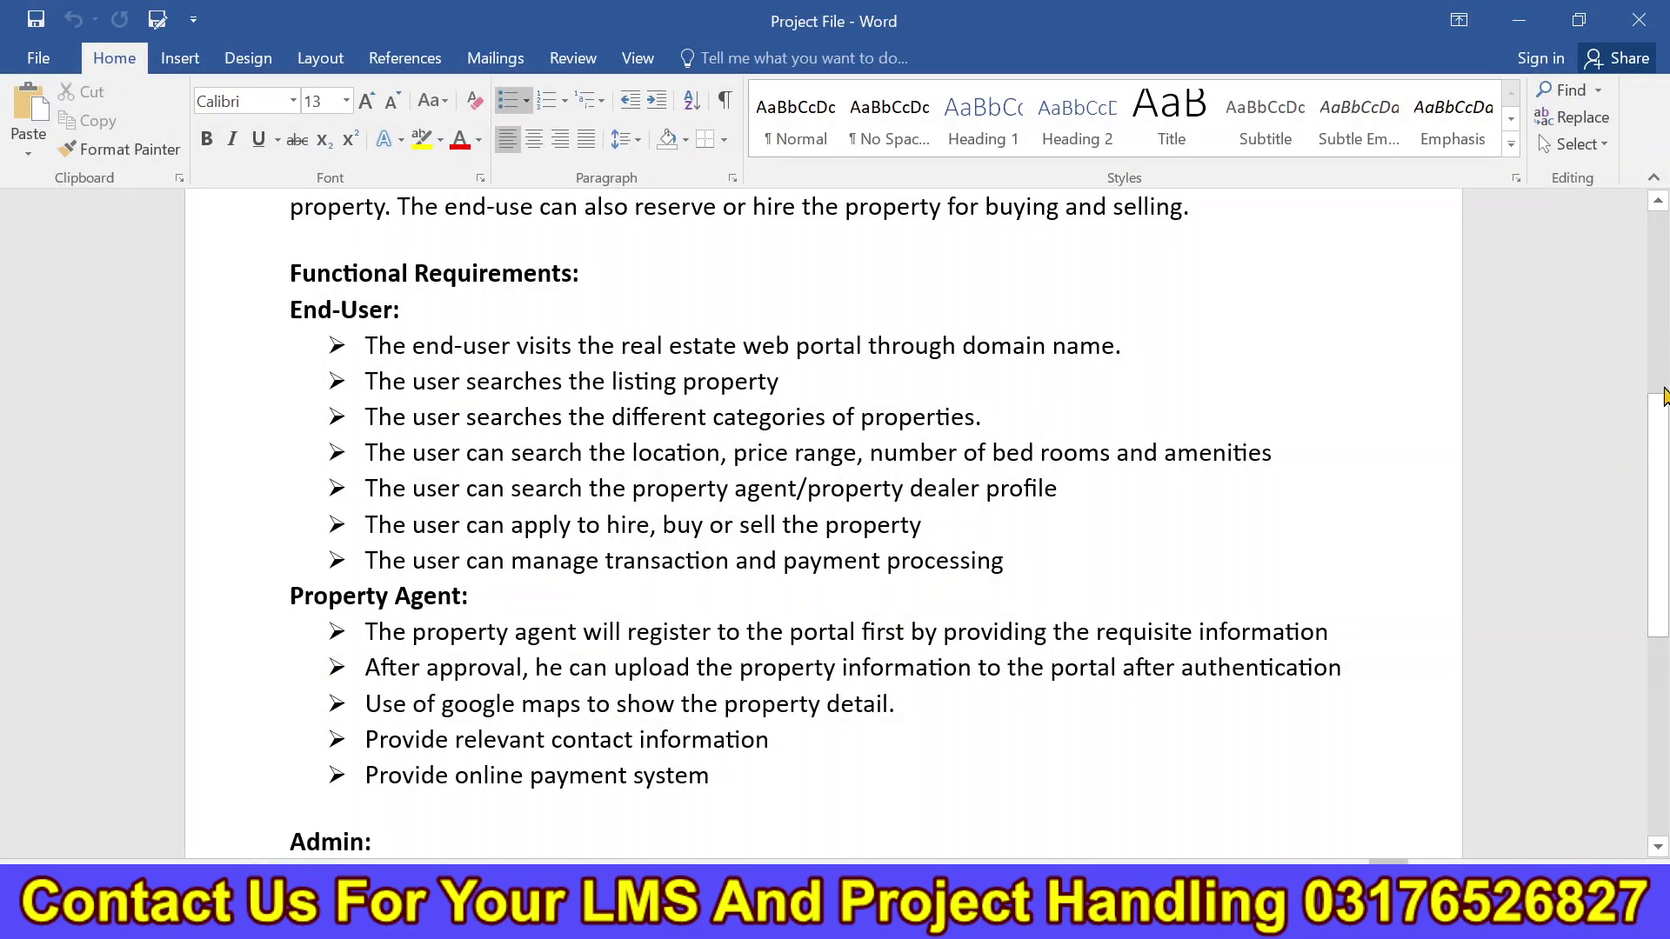
scroll(1340, 553, down, 3)
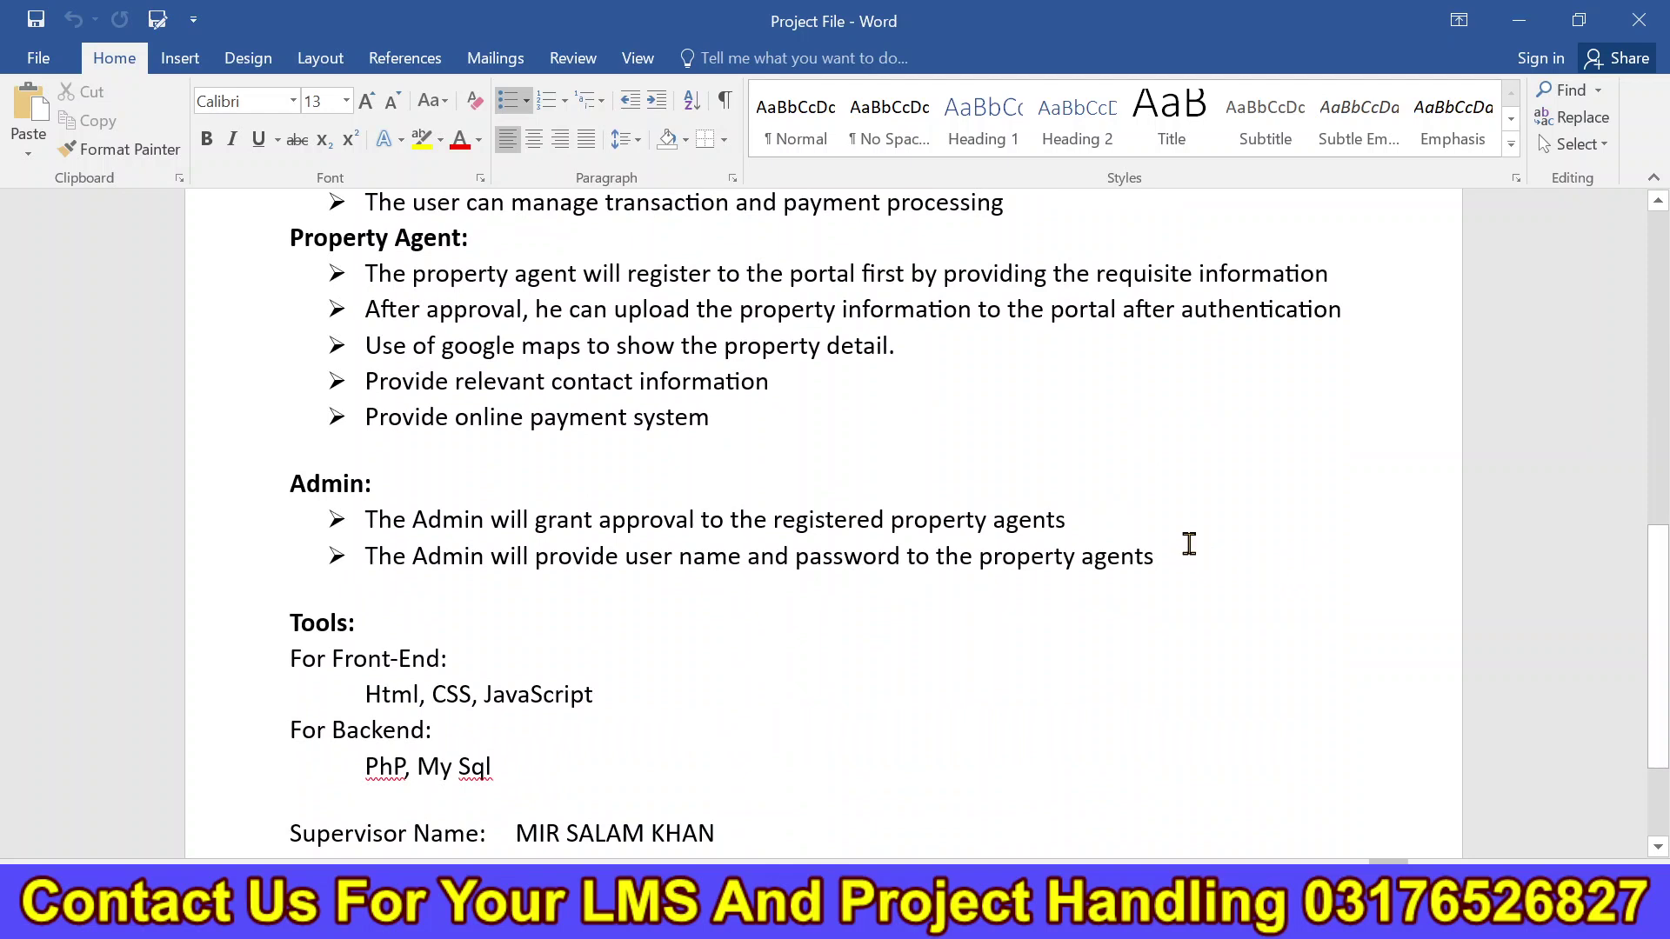
drag(1213, 550, 764, 562)
click(904, 595)
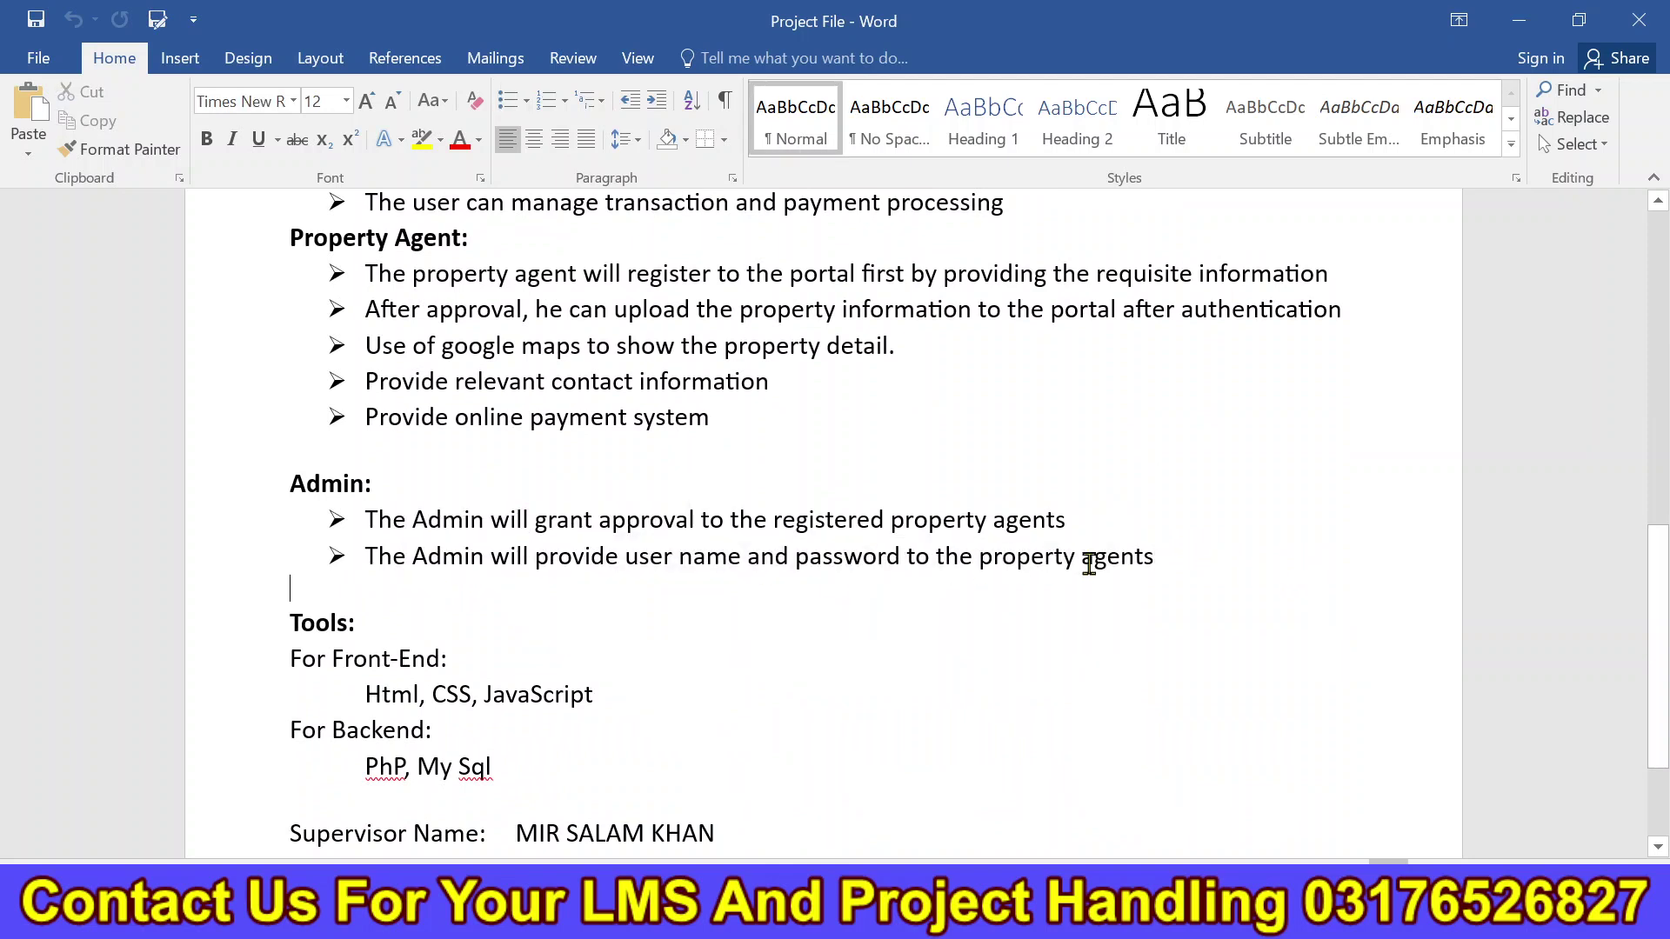
key(alt+Tab)
drag(620, 278, 1260, 269)
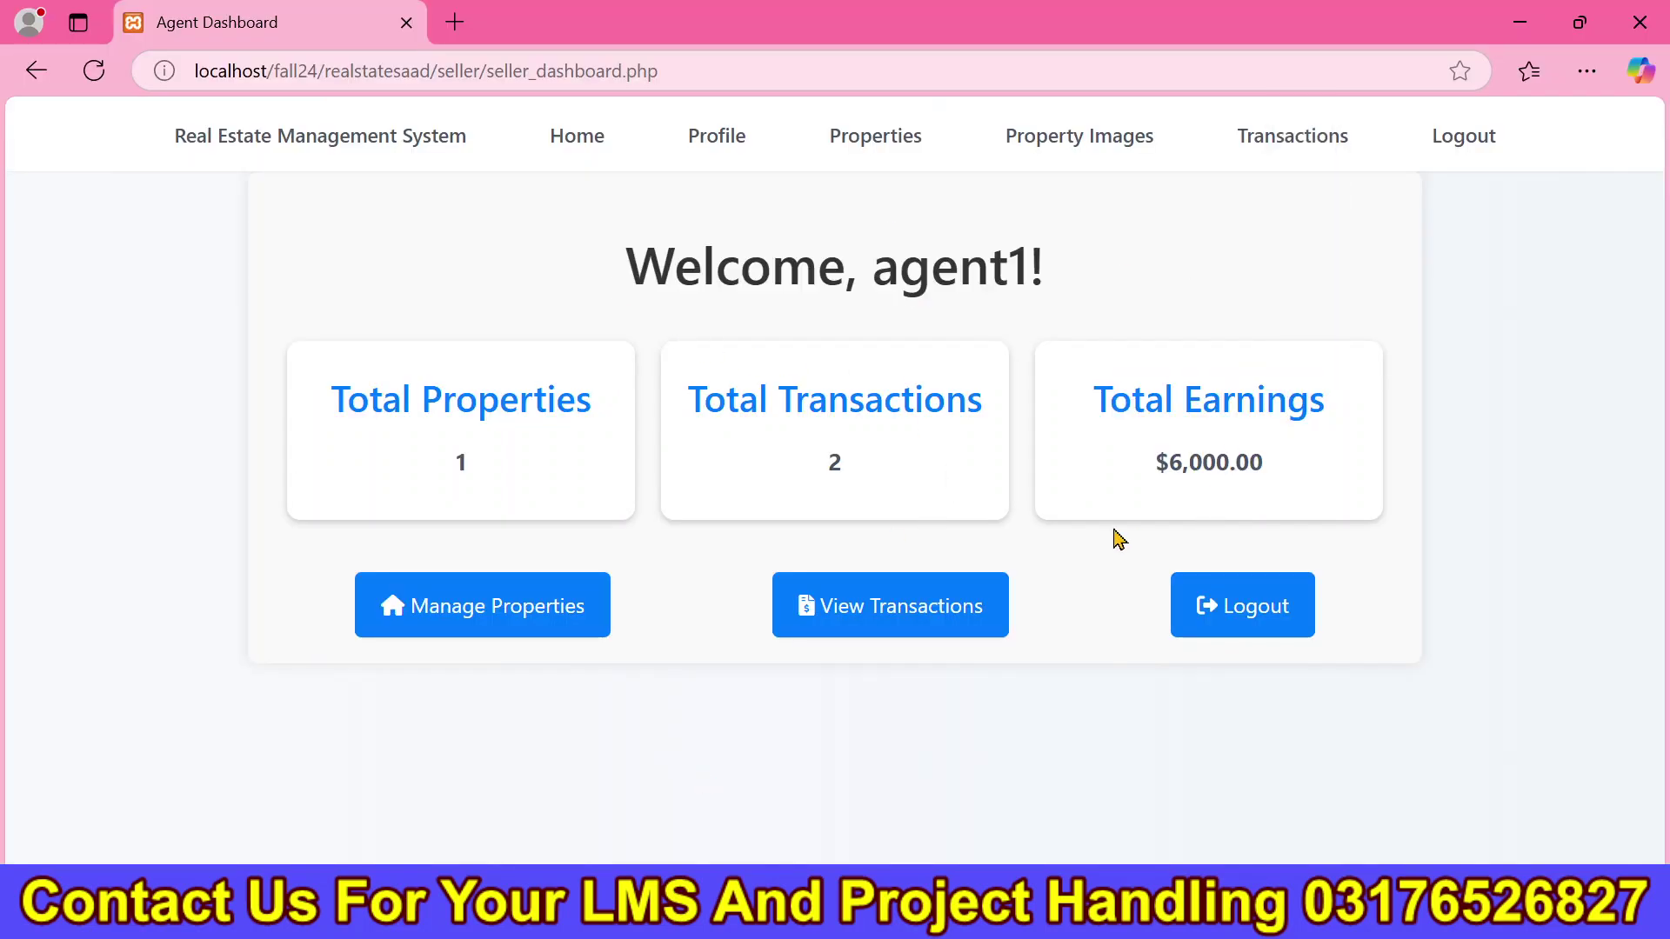